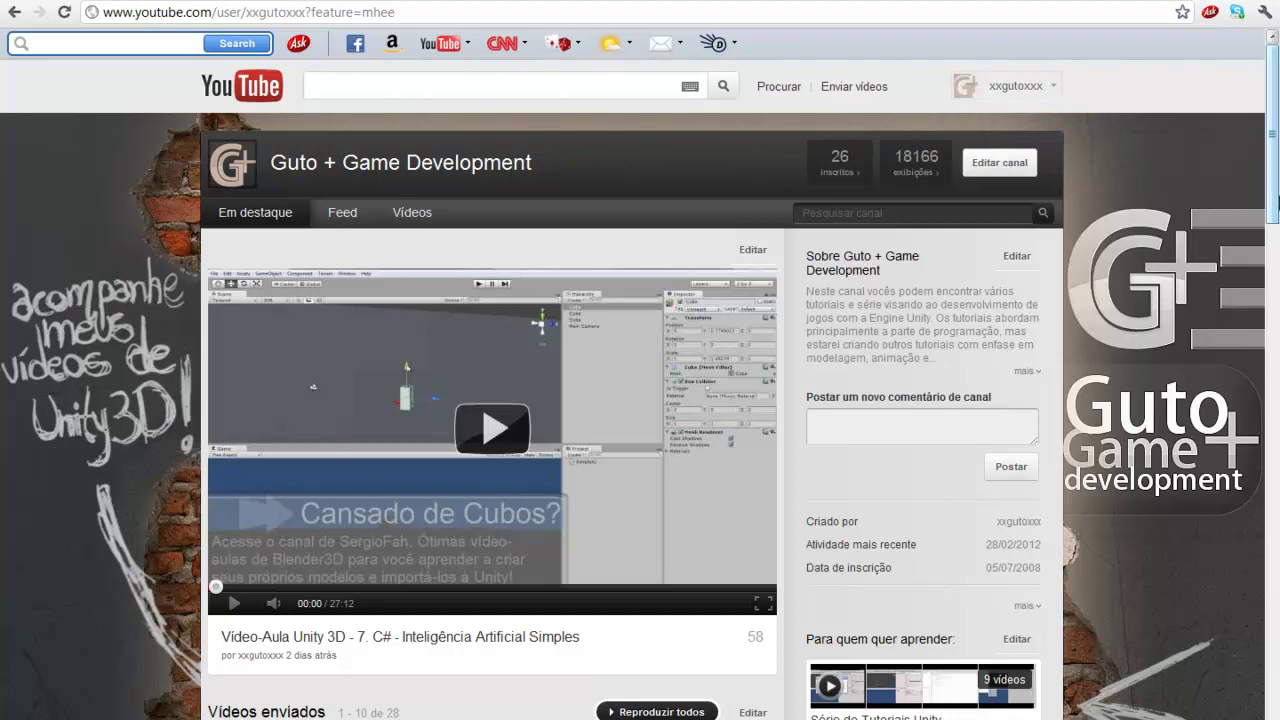
Scroll the channel page down to the 'Vídeos enviados' list and the tutorial playlist.
scroll(1277, 203, "down", 2)
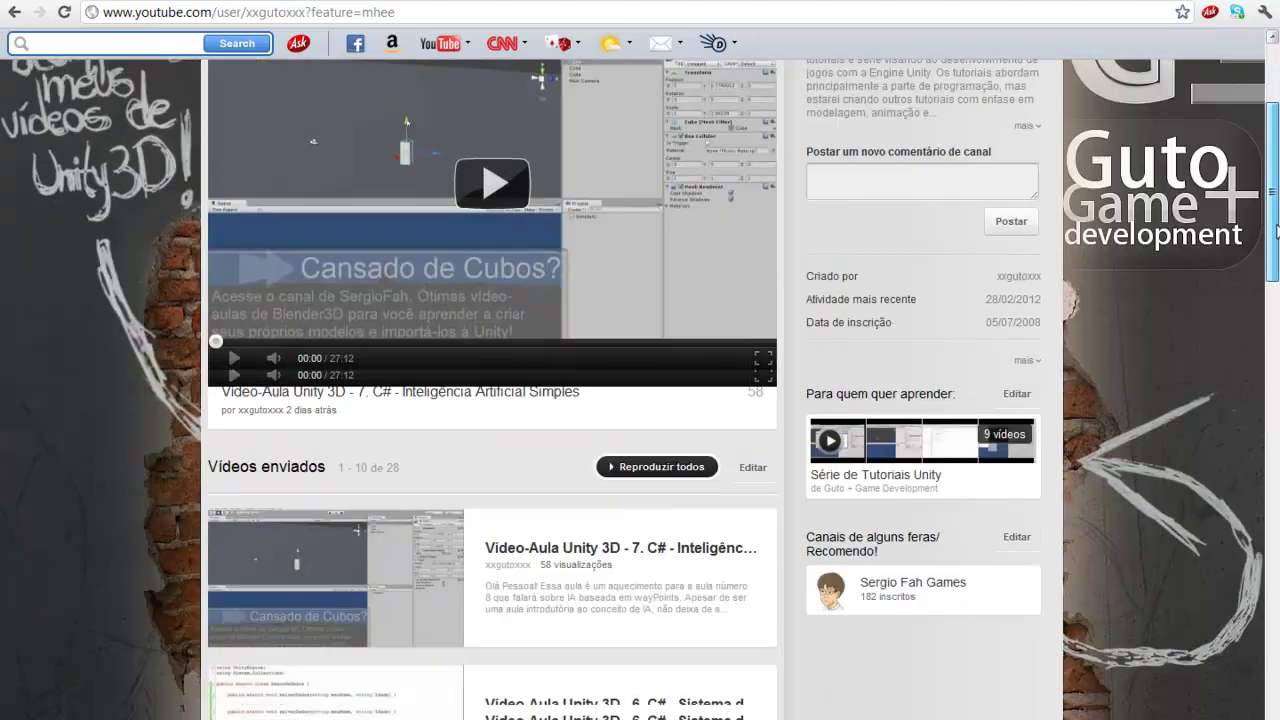
scroll(1276, 231, "down", 1)
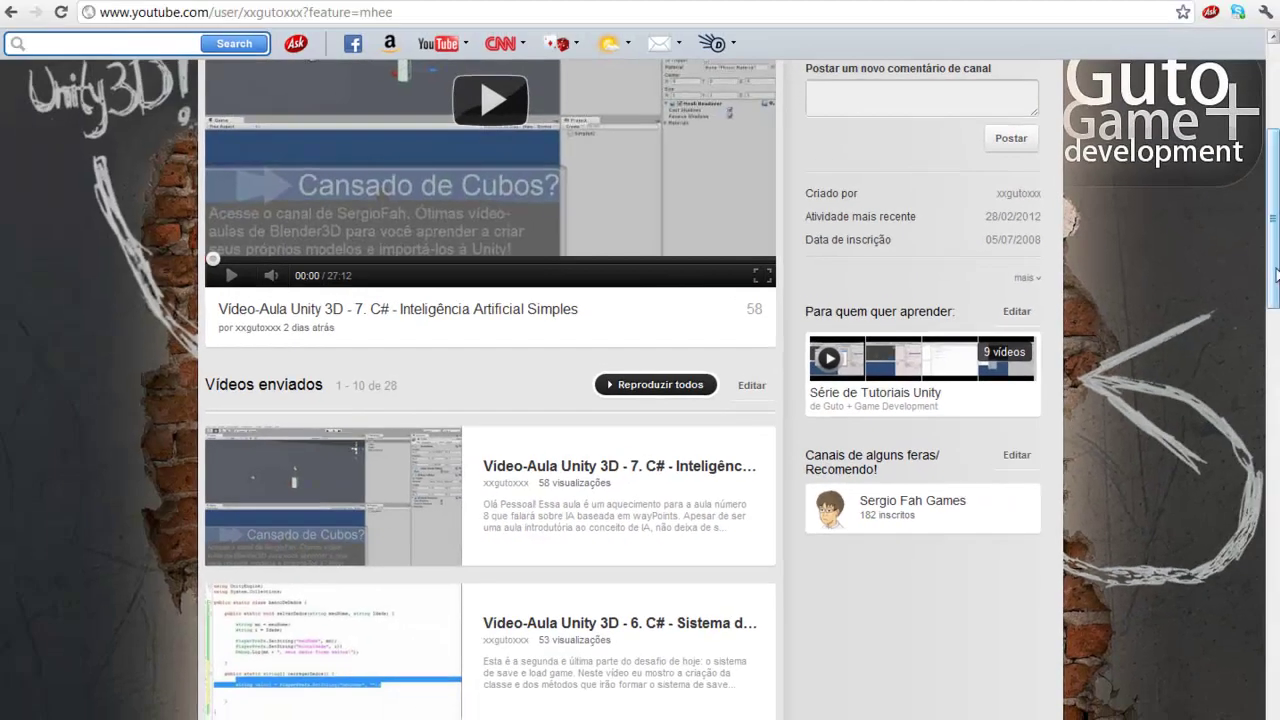
Return to the page top, showing the featured 'Vídeo-Aula Unity 3D - 7. C# - Inteligência Artificial Simples' video.
left_click_drag(1273, 277, 1258, 205)
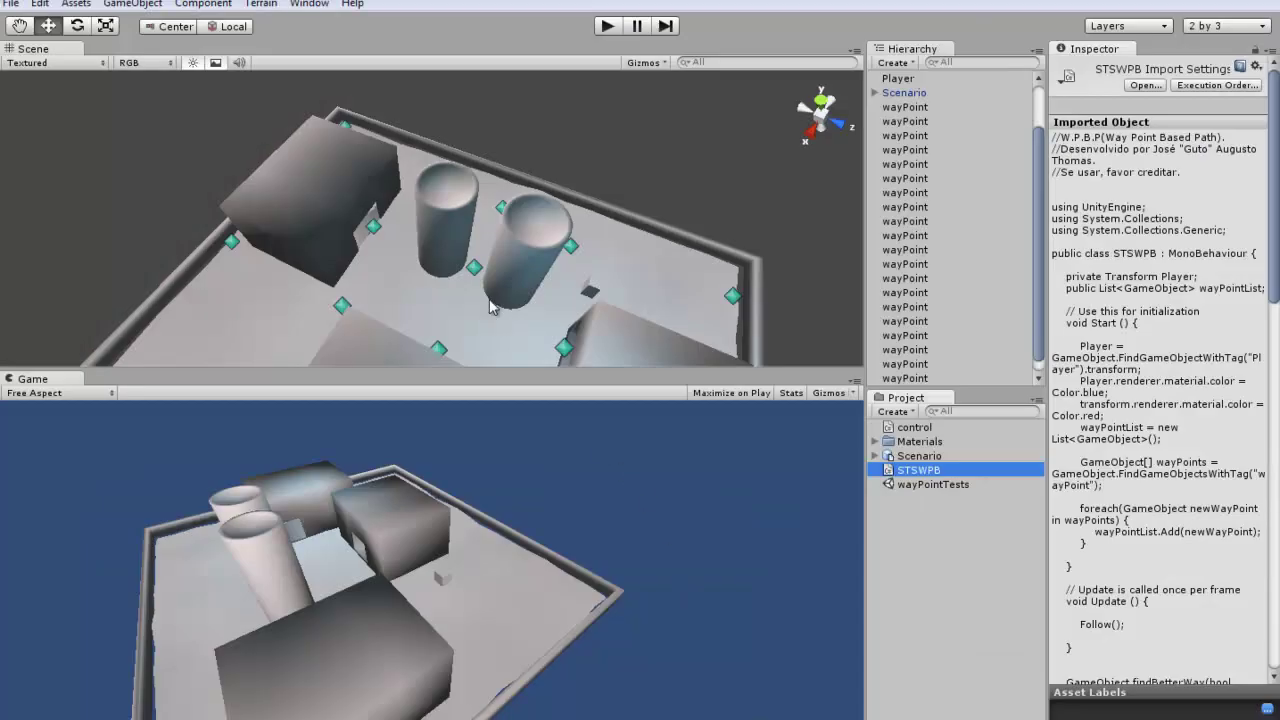
Orbit and slightly pan the waypoint level to view it from another angle.
mouse_move(490, 307)
left_mouse_down("alt")
mouse_move(455, 204)
mouse_move(403, 242)
mouse_move(483, 165)
mouse_move(435, 162)
mouse_move(402, 254)
mouse_move(283, 252)
mouse_move(266, 195)
mouse_move(331, 185)
mouse_move(355, 271)
mouse_move(486, 251)
mouse_move(404, 245)
mouse_move(401, 302)
mouse_move(375, 240)
mouse_move(566, 275)
mouse_move(469, 187)
mouse_move(370, 252)
mouse_move(444, 236)
left_mouse_up("alt")
middle_click_drag(444, 236, 449, 244)
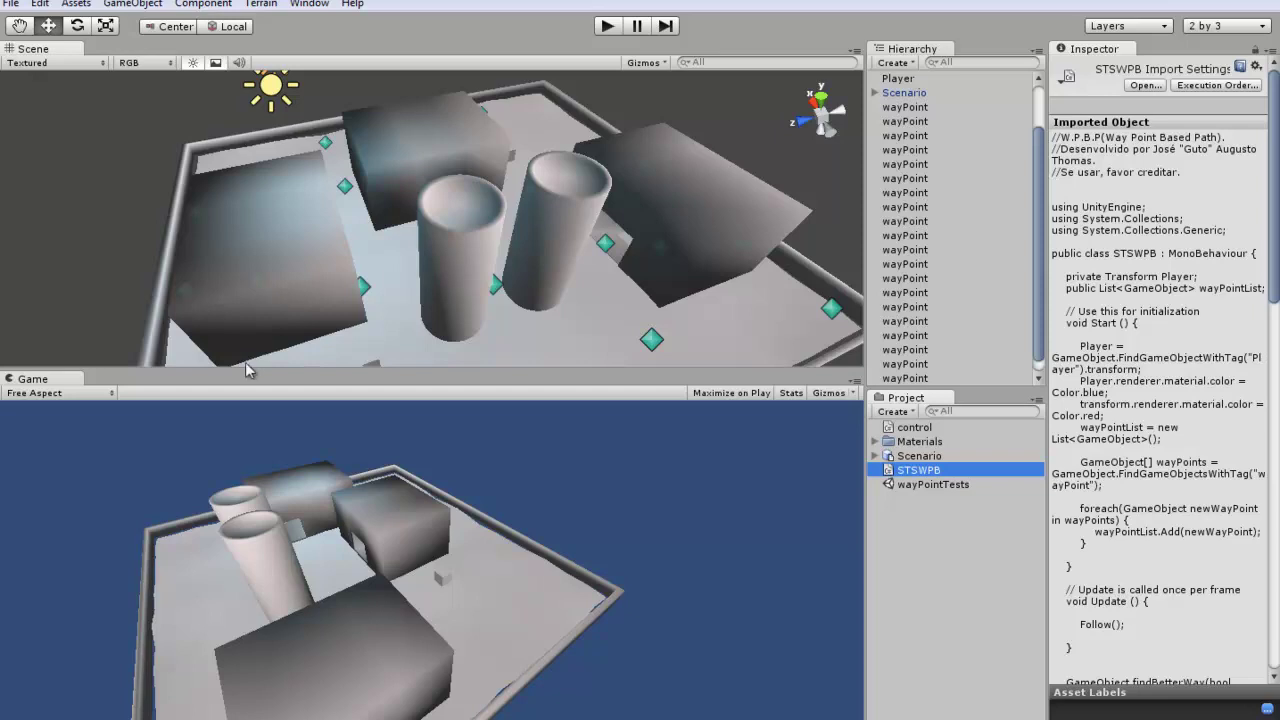
right_click_drag(486, 276, 504, 310, "alt")
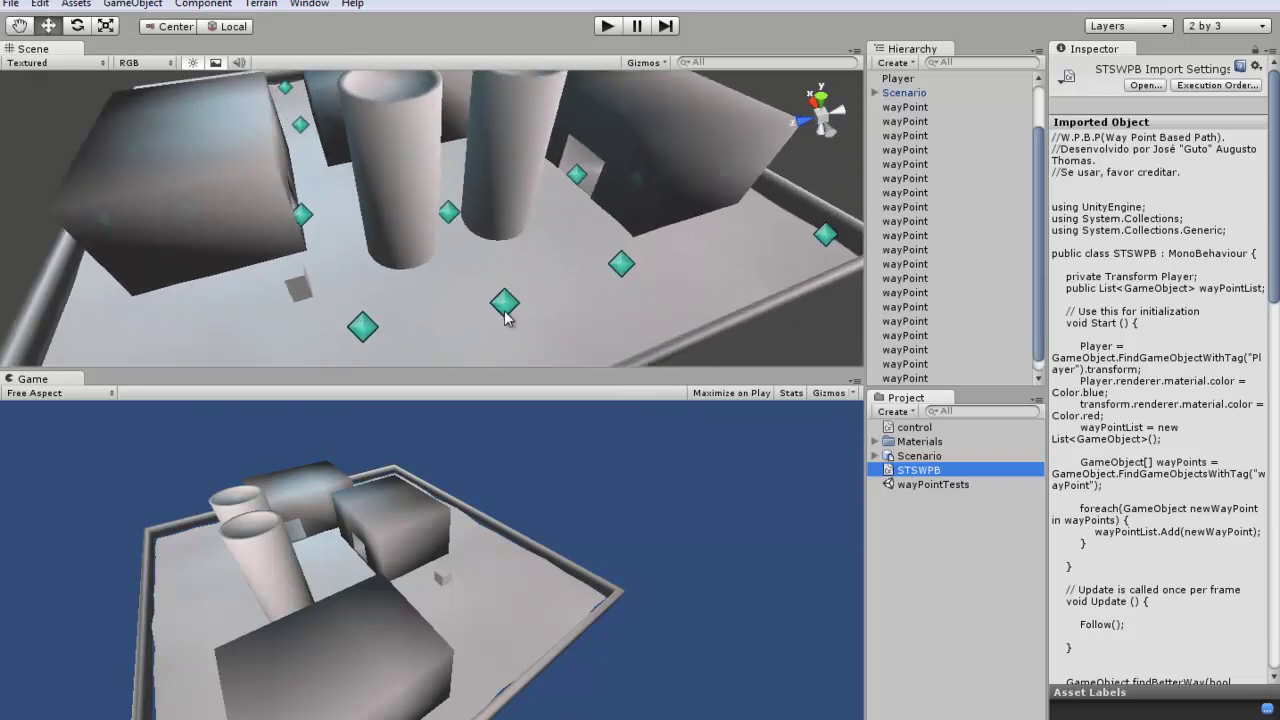
middle_click_drag(505, 302, 442, 311)
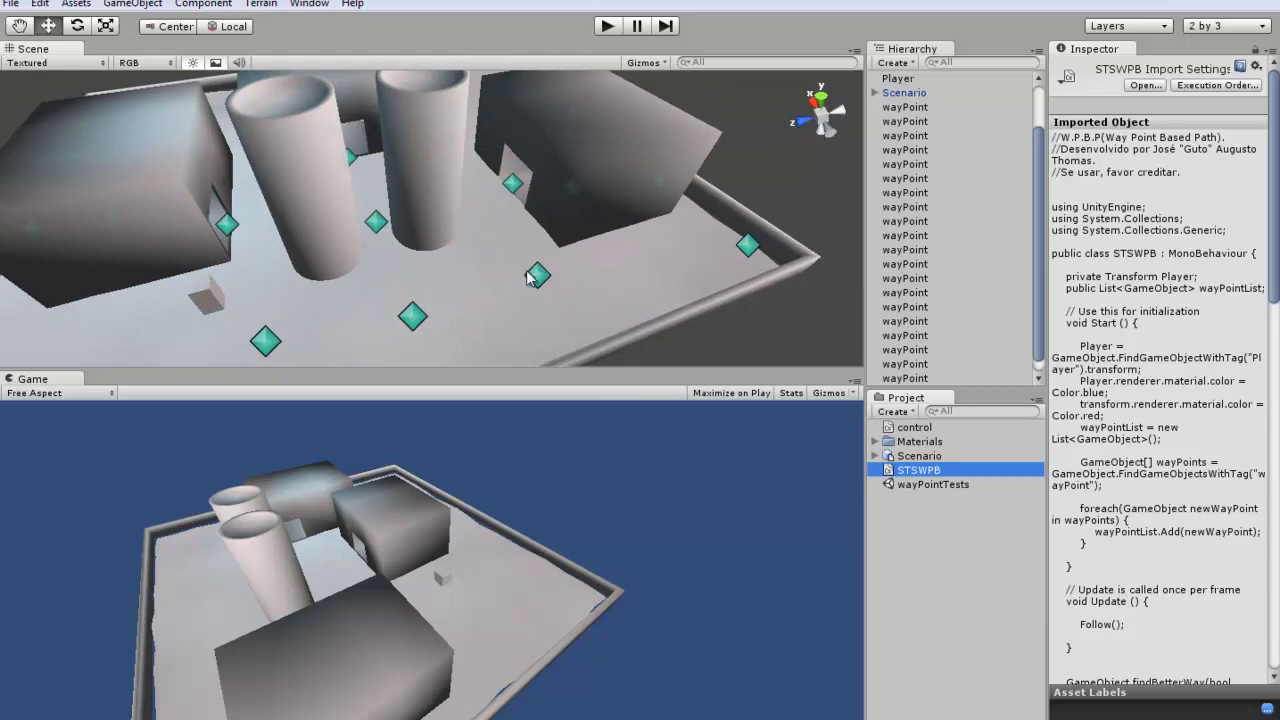
mouse_move(538, 278)
left_mouse_down("alt")
mouse_move(474, 312)
mouse_move(407, 243)
mouse_move(477, 331)
mouse_move(421, 257)
mouse_move(499, 269)
mouse_move(417, 278)
mouse_move(460, 270)
mouse_move(337, 222)
mouse_move(408, 283)
mouse_move(601, 302)
mouse_move(492, 280)
mouse_move(589, 273)
mouse_move(404, 287)
mouse_move(466, 259)
mouse_move(438, 303)
mouse_move(483, 298)
mouse_move(439, 267)
mouse_move(525, 273)
mouse_move(574, 251)
mouse_move(574, 268)
mouse_move(434, 268)
mouse_move(439, 317)
mouse_move(499, 305)
mouse_move(484, 271)
mouse_move(344, 280)
mouse_move(321, 301)
mouse_move(368, 330)
mouse_move(450, 208)
mouse_move(449, 271)
mouse_move(358, 278)
mouse_move(442, 314)
mouse_move(369, 332)
mouse_move(406, 286)
mouse_move(366, 311)
mouse_move(414, 243)
mouse_move(429, 290)
left_mouse_up("alt")
left_click(321, 301)
left_click(470, 176)
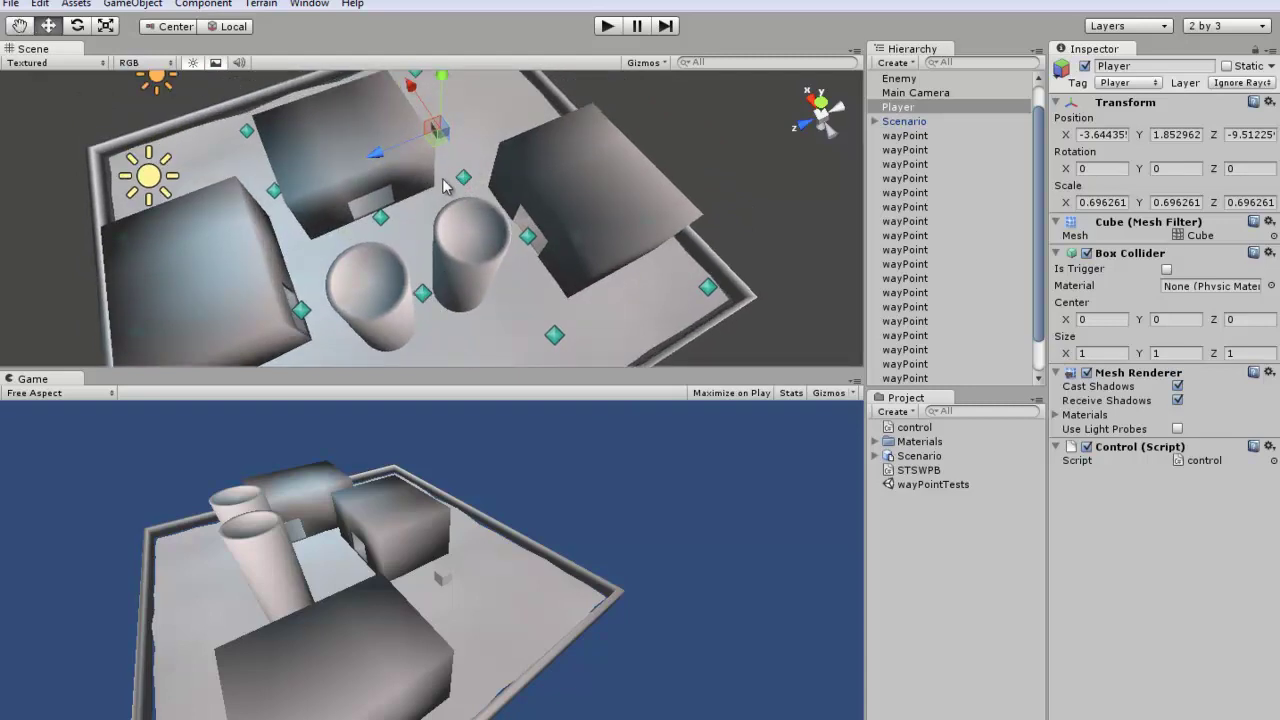
mouse_move(689, 292)
left_mouse_down("alt")
mouse_move(353, 224)
mouse_move(437, 210)
mouse_move(445, 291)
mouse_move(497, 291)
mouse_move(451, 251)
mouse_move(612, 308)
mouse_move(463, 268)
mouse_move(459, 308)
left_mouse_up("alt")
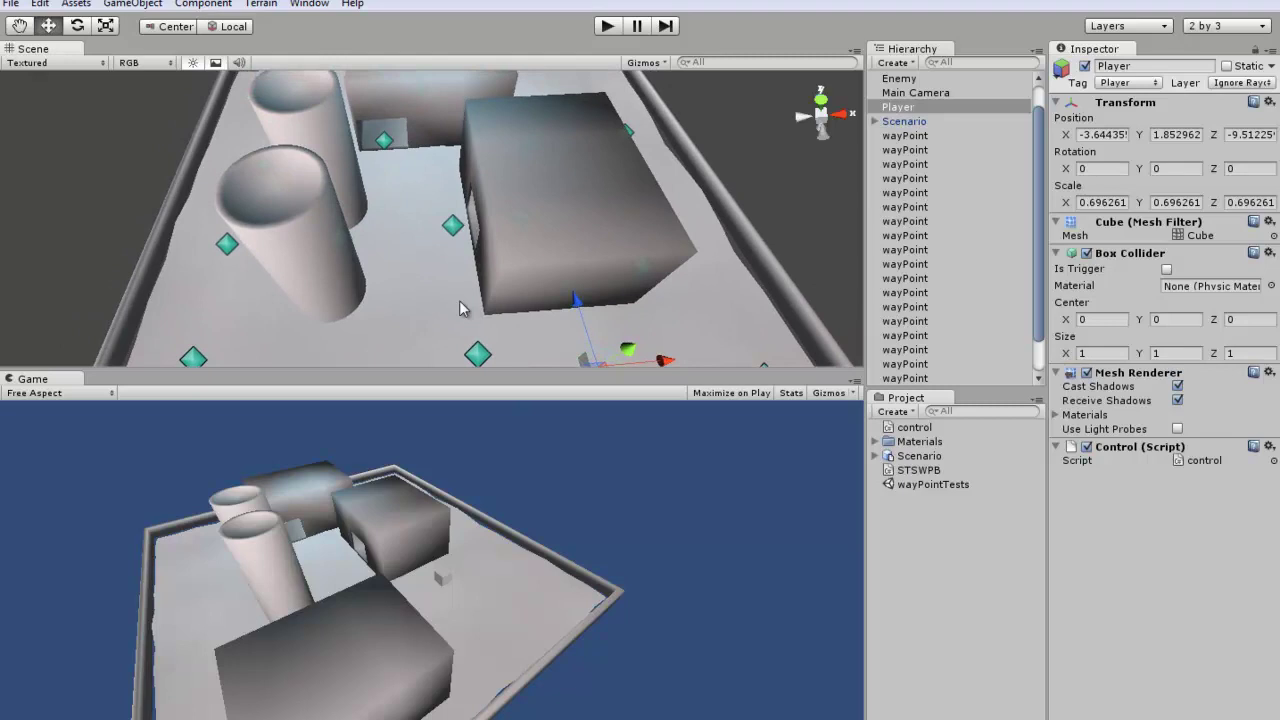
middle_click_drag(459, 300, 445, 262)
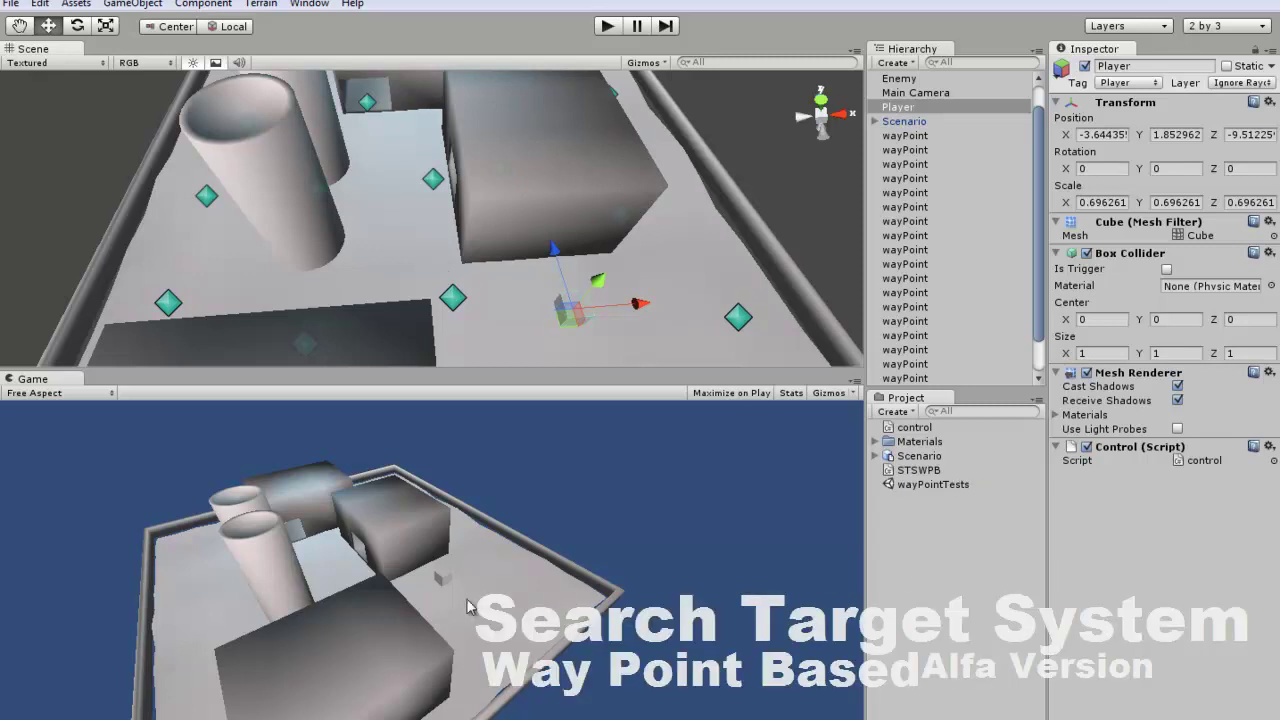
left_click(934, 471)
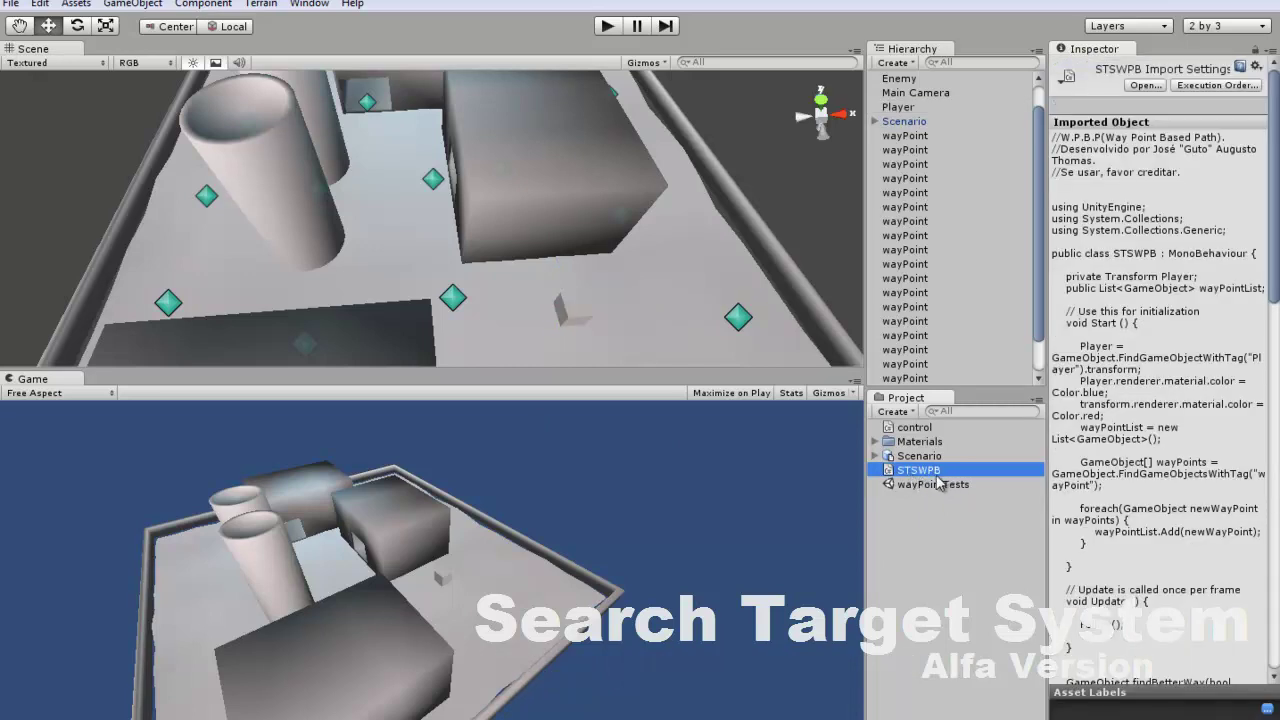
Orbit, zoom and pan the Scene view to follow the red Enemy chasing the blue Player.
middle_click_drag(571, 250, 580, 255)
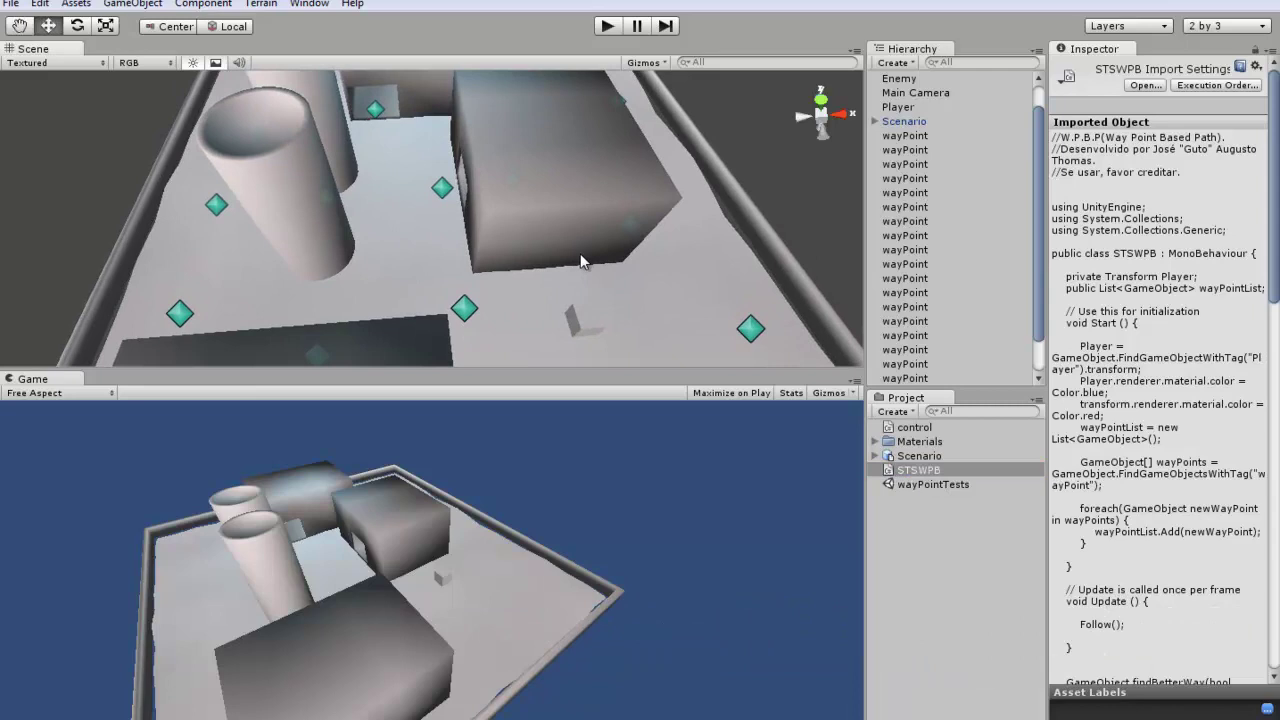
left_click_drag(580, 253, 500, 301, "alt")
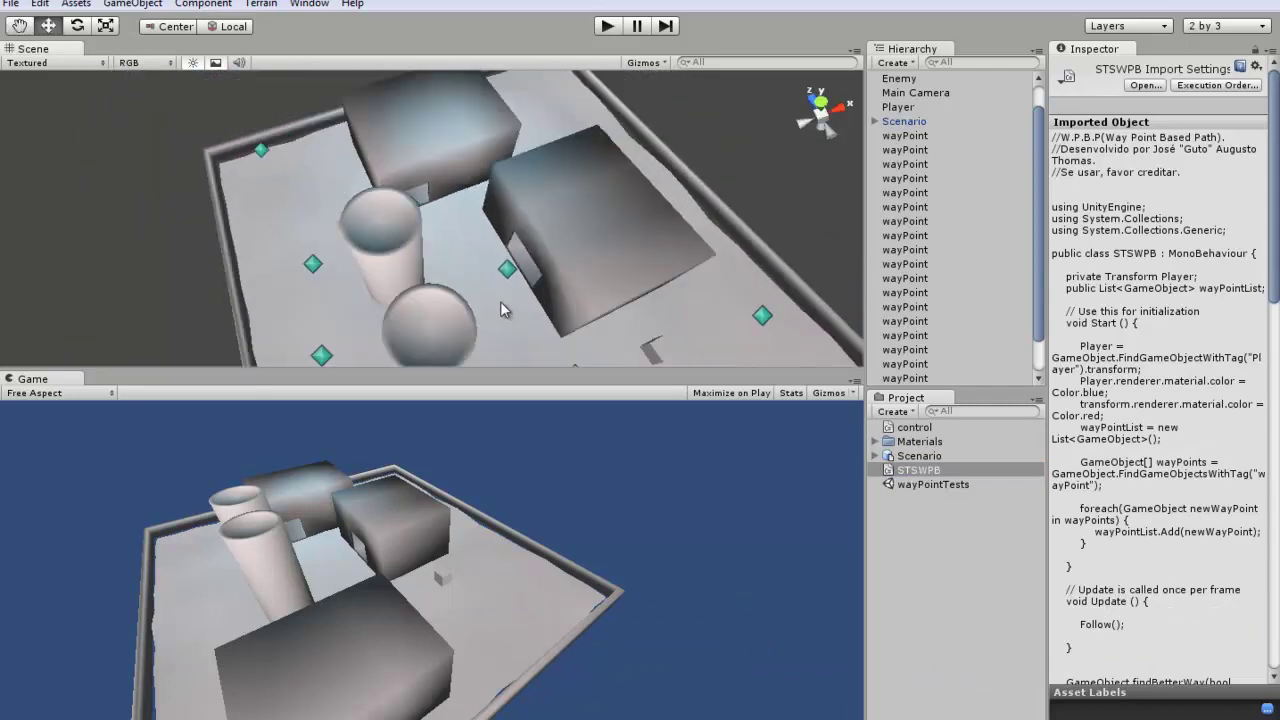
left_click_drag(500, 301, 468, 273, "alt")
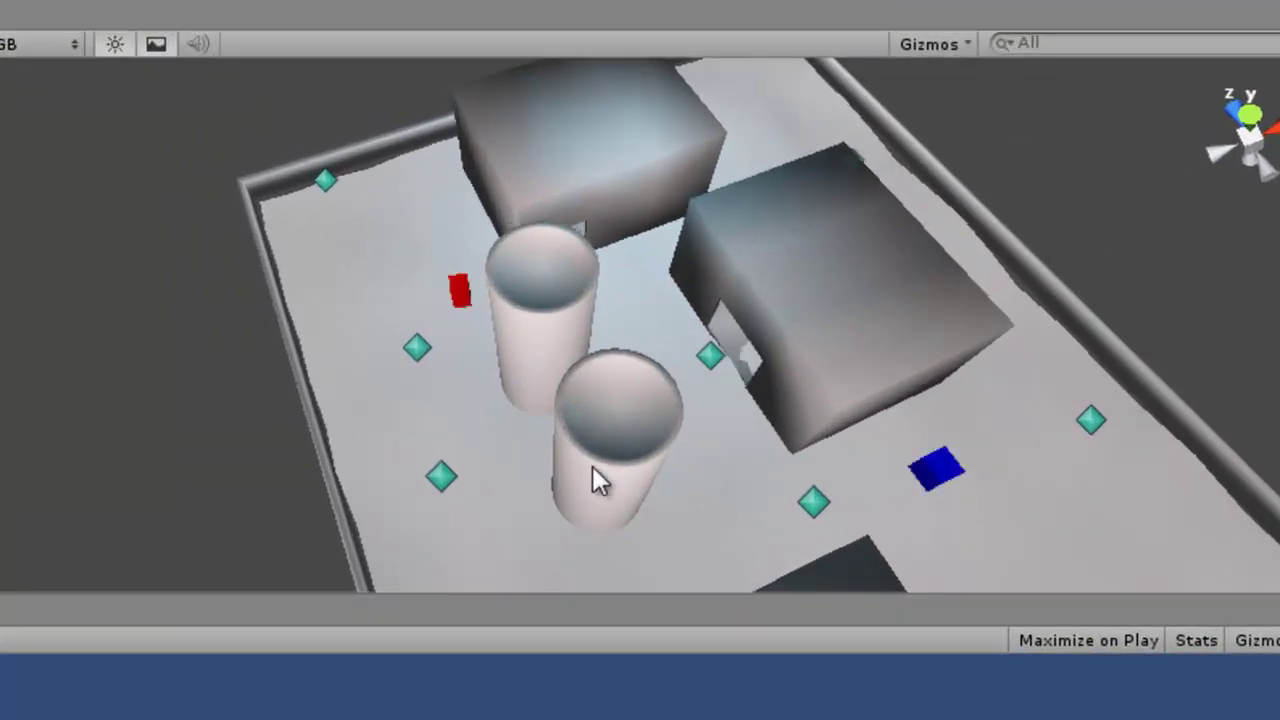
mouse_move(803, 497)
left_mouse_down("alt")
mouse_move(568, 475)
mouse_move(665, 506)
mouse_move(588, 493)
mouse_move(574, 472)
left_mouse_up("alt")
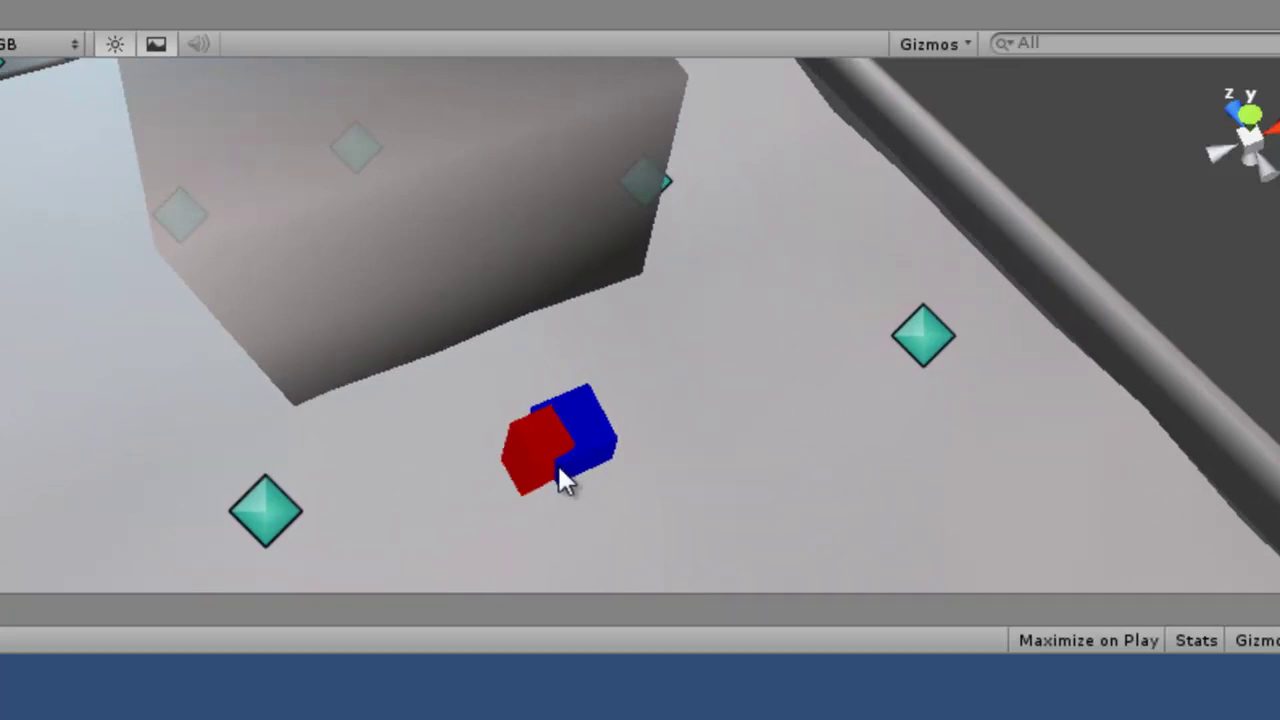
scroll(588, 503, "down", 2)
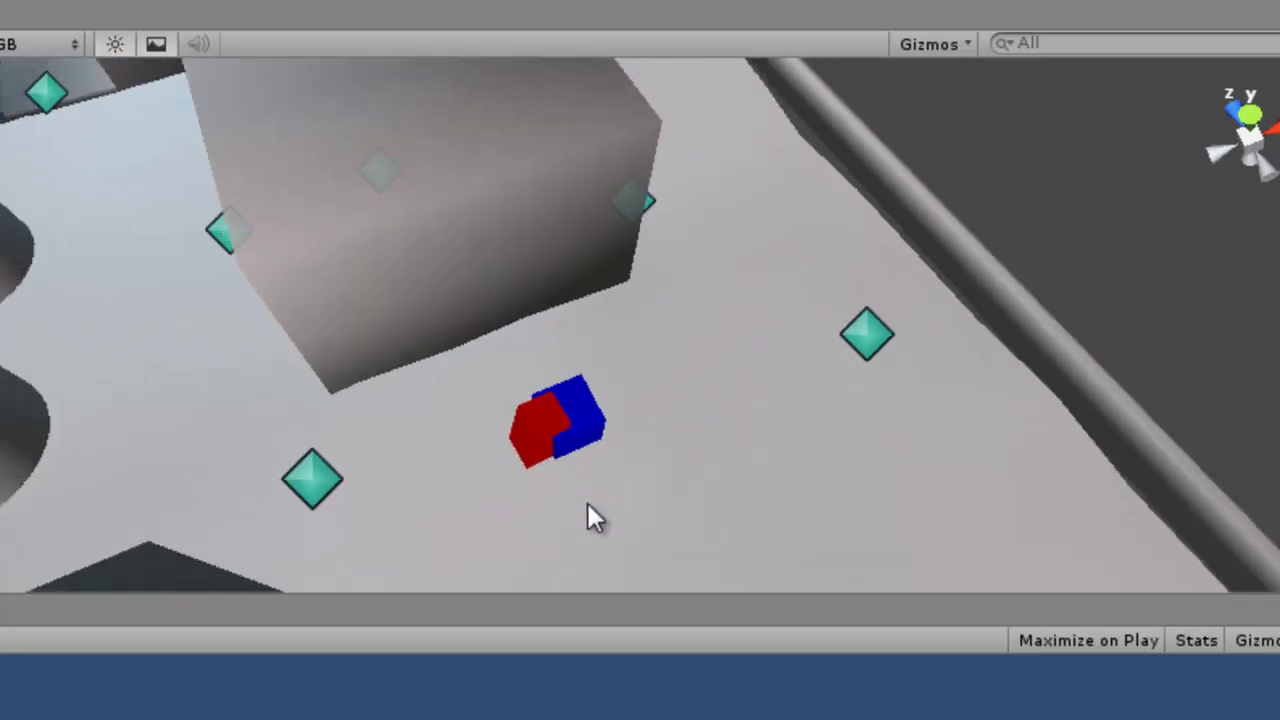
scroll(636, 393, "down", 2)
middle_click_drag(636, 393, 716, 458)
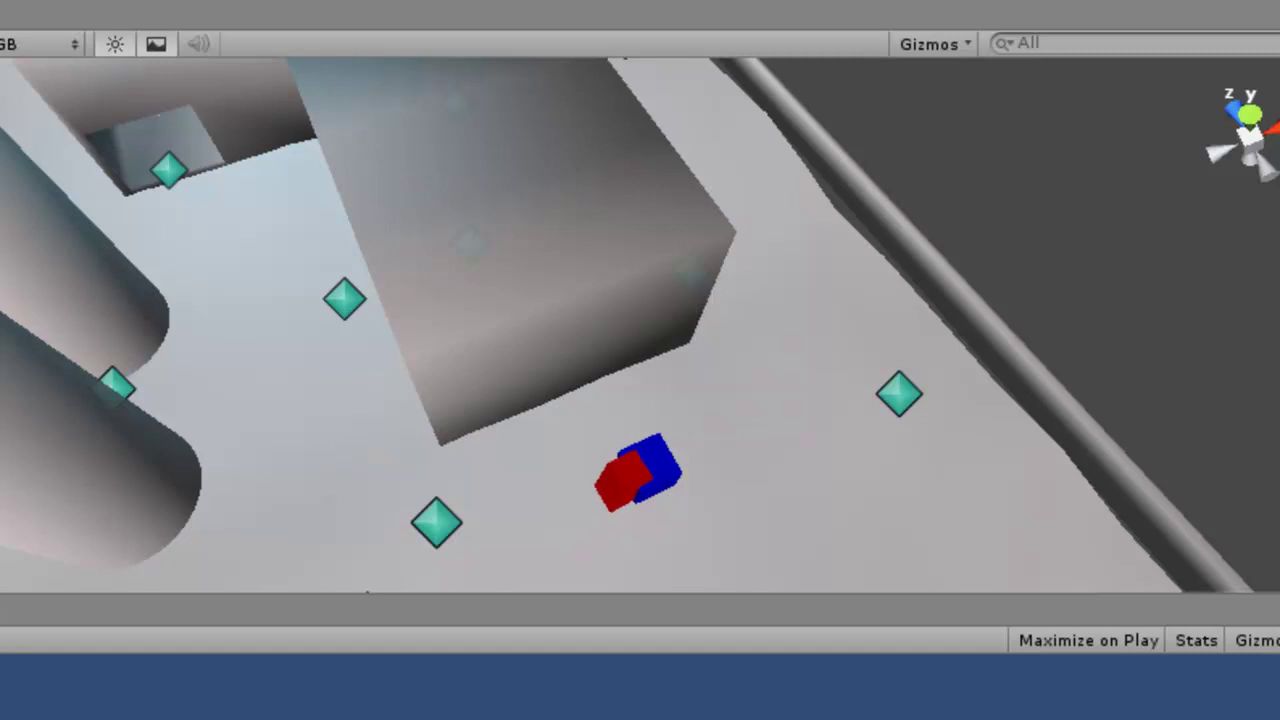
mouse_move(797, 474)
middle_mouse_down()
mouse_move(1015, 452)
mouse_move(900, 565)
middle_mouse_up()
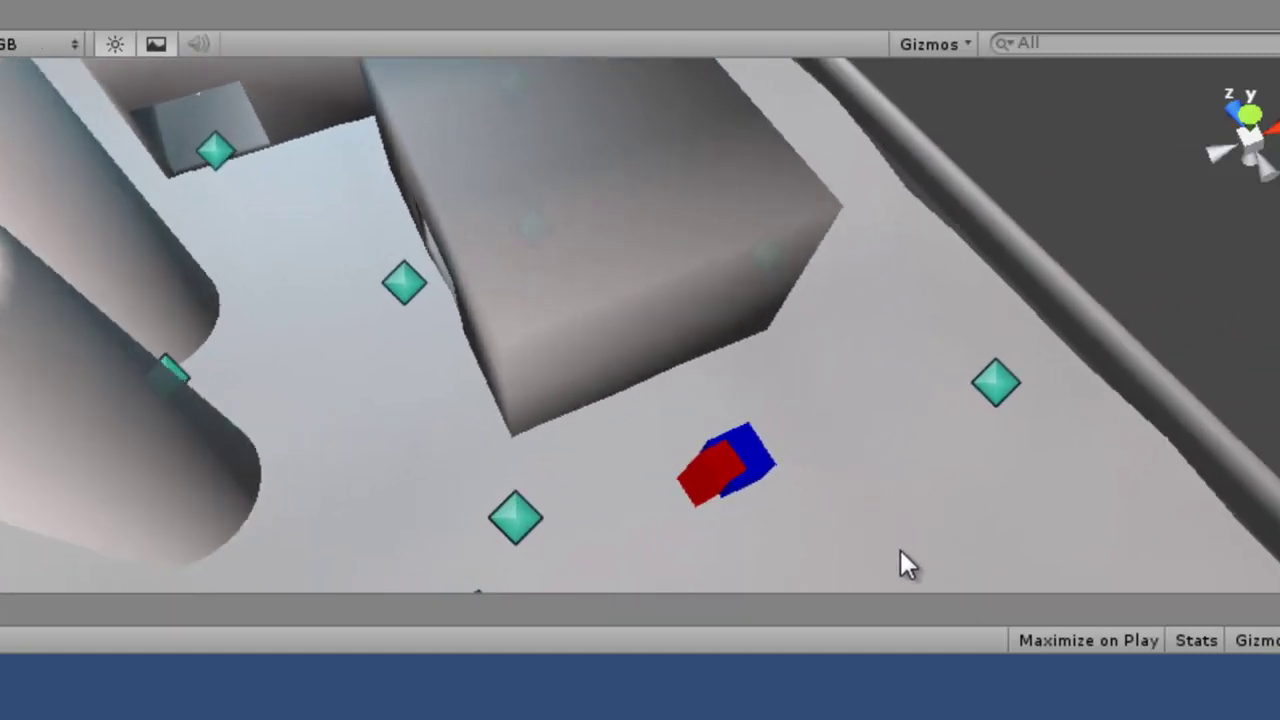
mouse_move(874, 537)
middle_mouse_down()
mouse_move(985, 260)
mouse_move(909, 274)
middle_mouse_up()
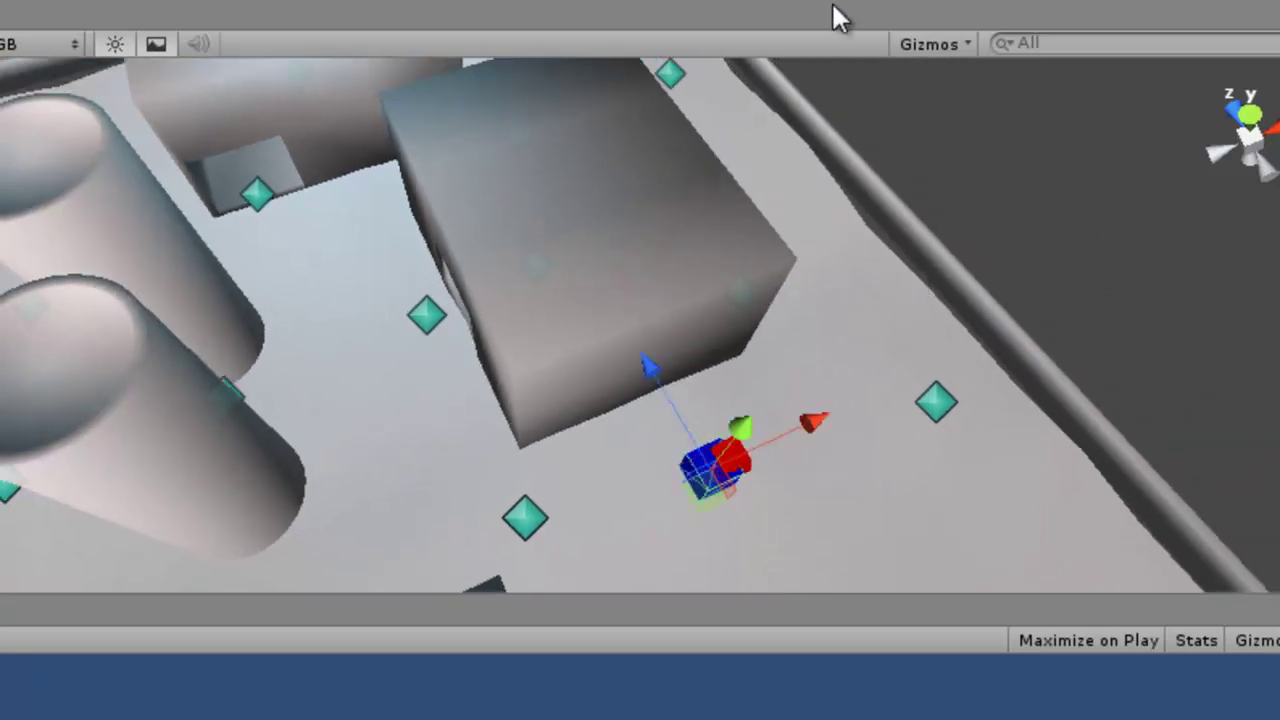
Adjust the selected cube's position along its Z and Y axes near the wall corner.
mouse_move(656, 368)
left_mouse_down("alt")
mouse_move(822, 425)
mouse_move(534, 269)
left_mouse_up("alt")
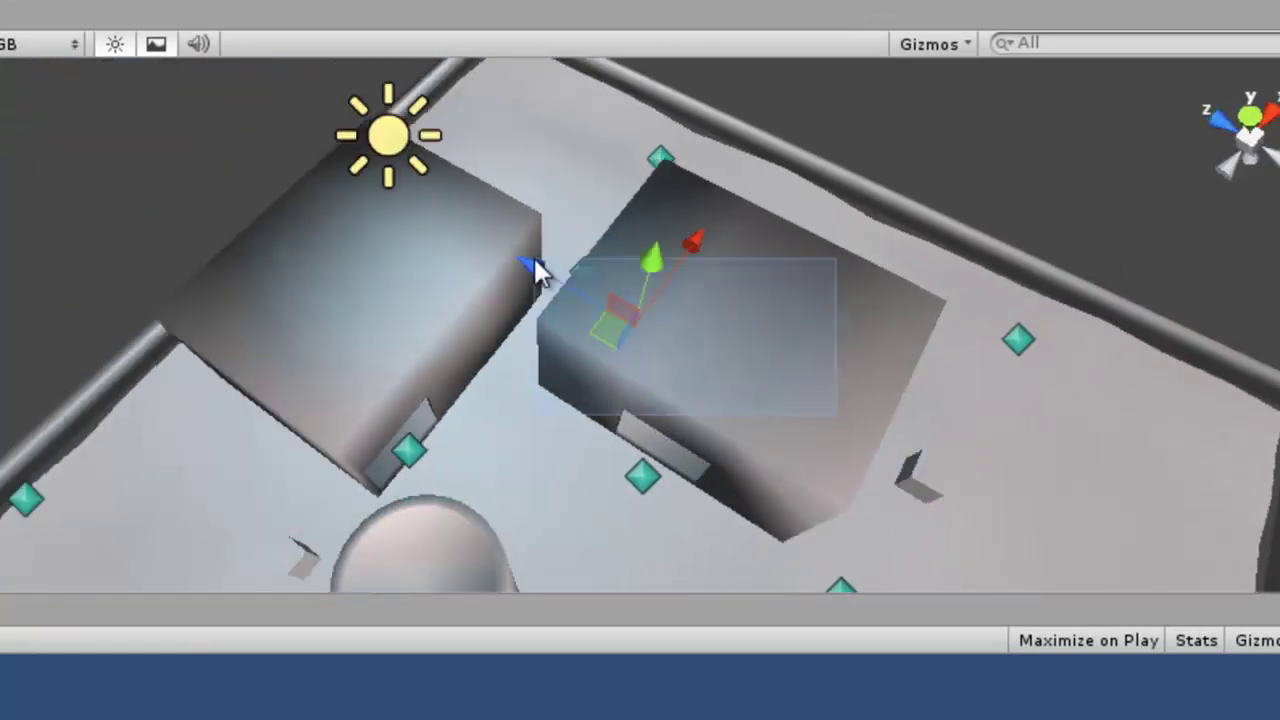
key("ctrl+z")
left_click_drag(821, 443, 500, 267)
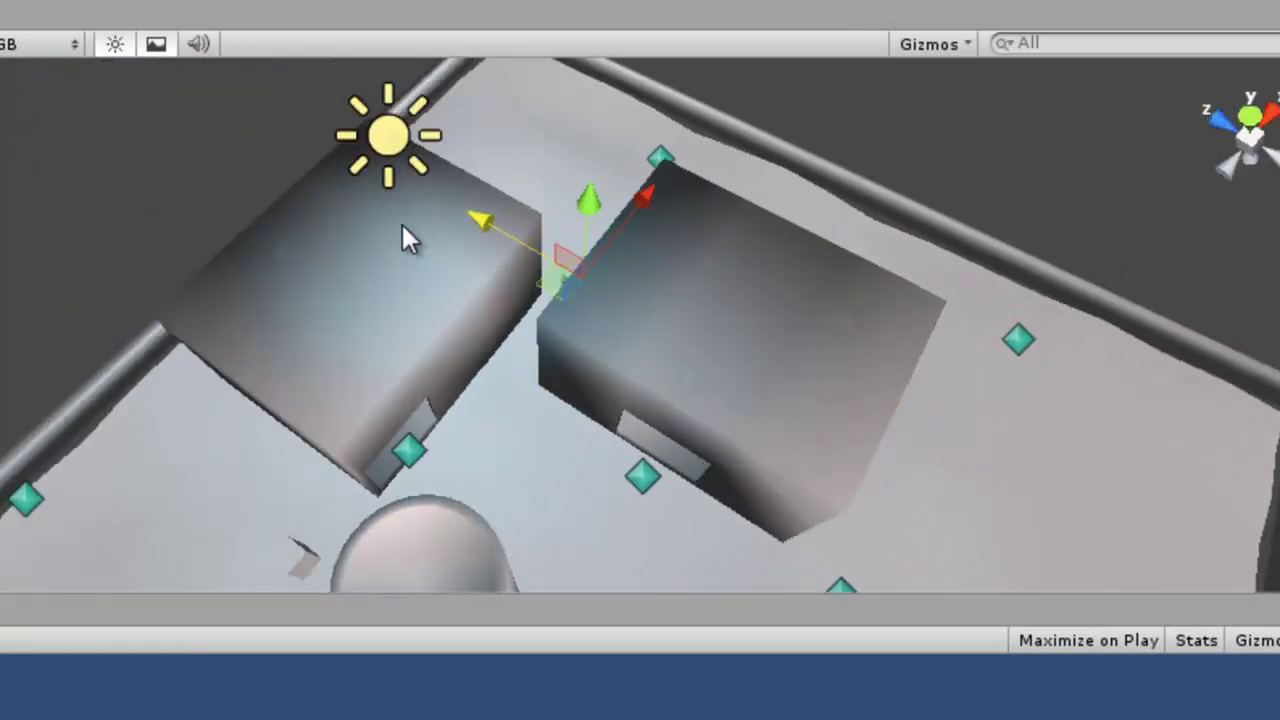
middle_click_drag(402, 224, 600, 350)
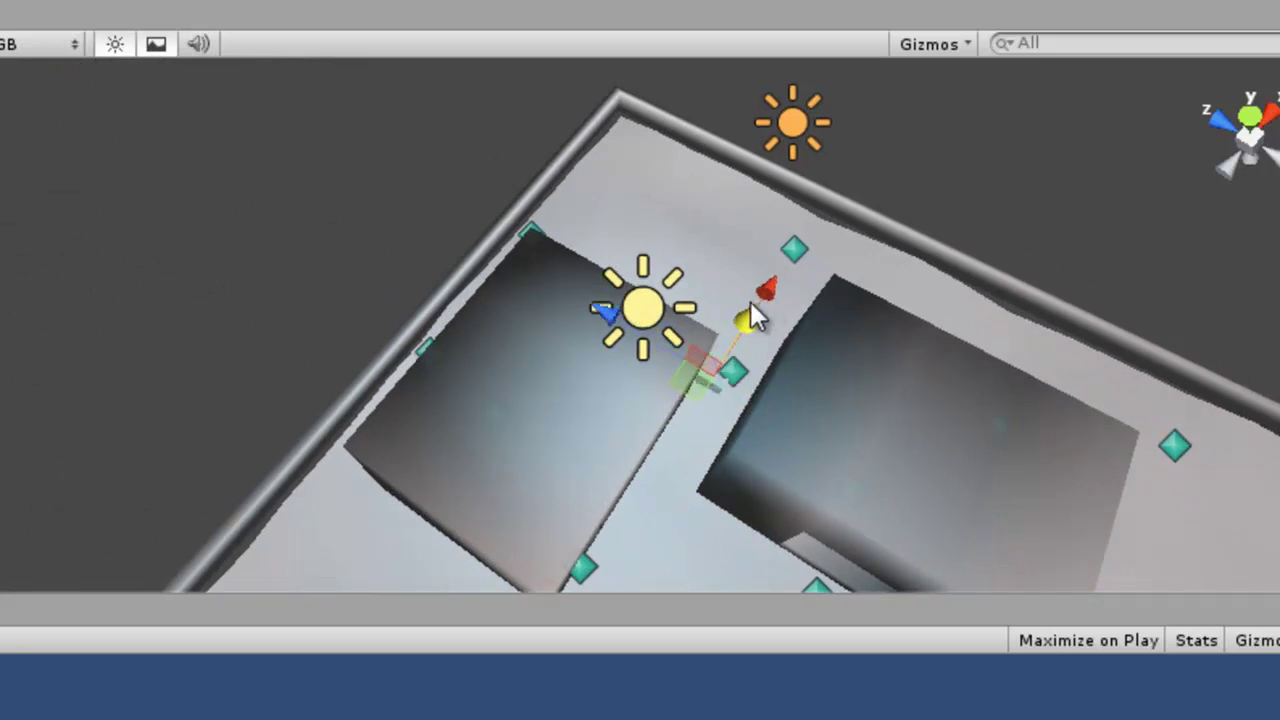
left_click_drag(770, 295, 797, 255)
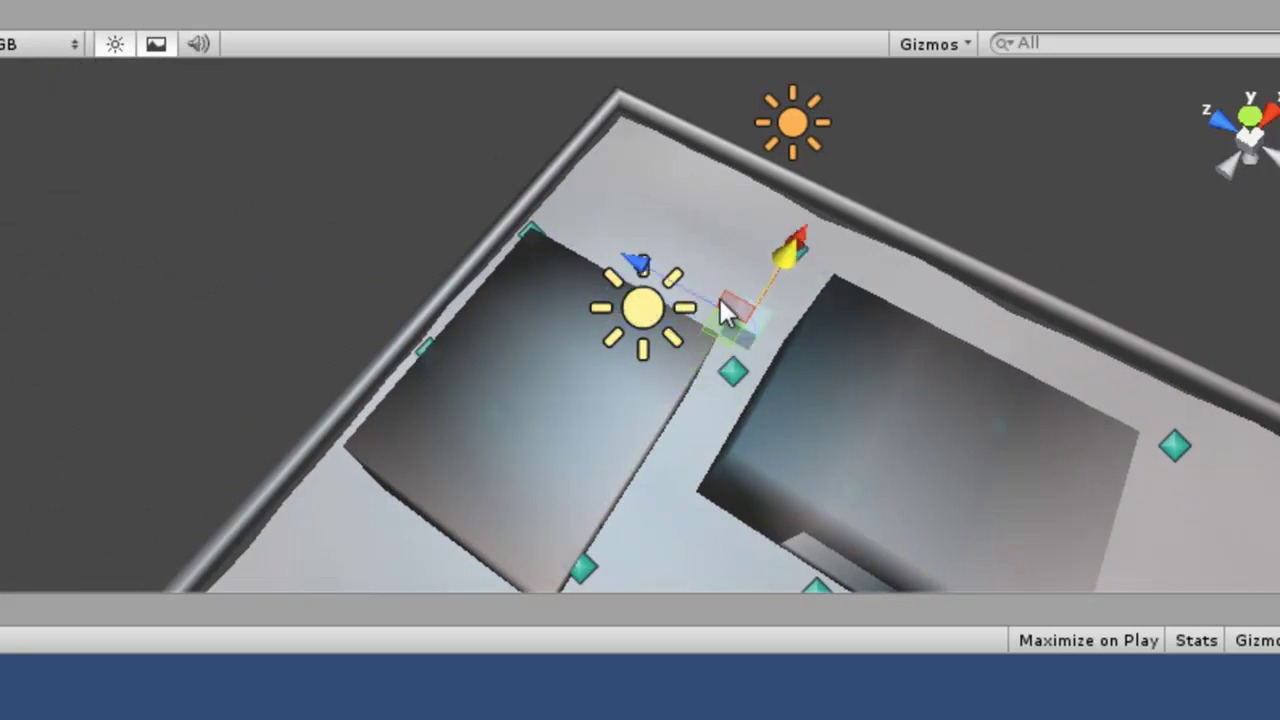
left_click_drag(818, 333, 746, 197, "alt")
middle_click_drag(746, 197, 671, 94)
left_click_drag(686, 135, 668, 200)
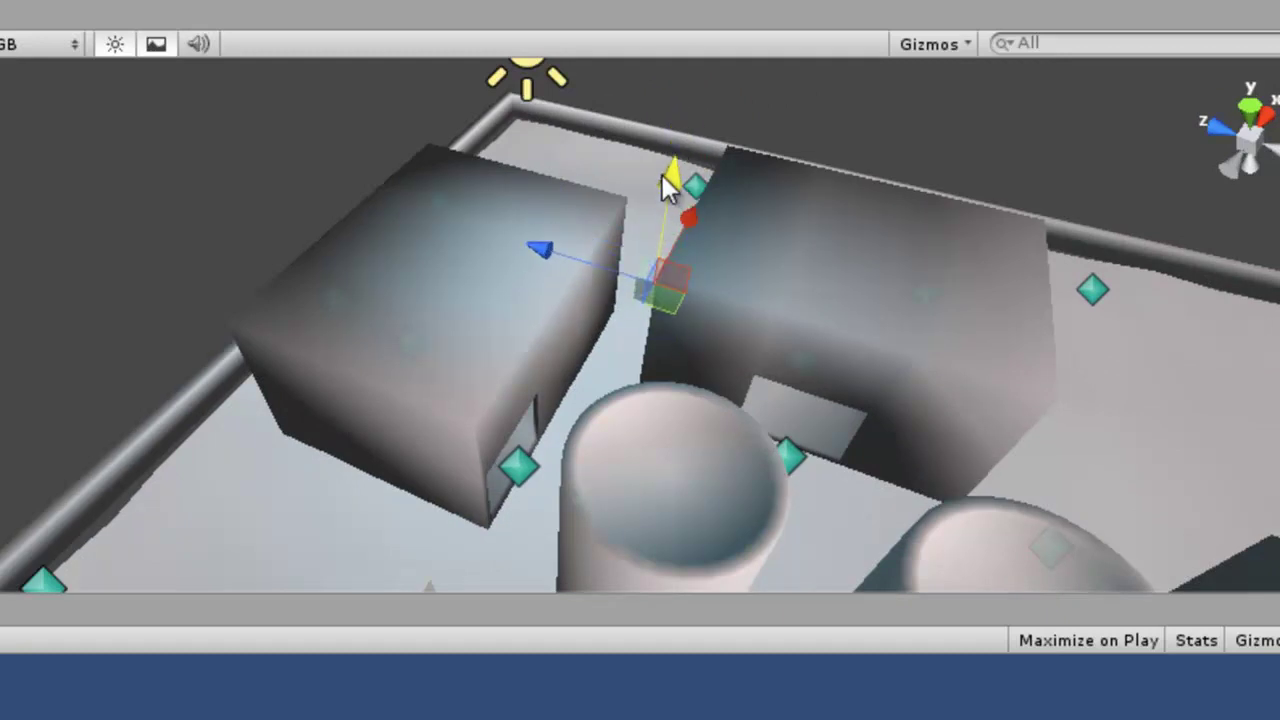
middle_click_drag(662, 188, 621, 430)
Lower the small object, then slide it left until it sits beside the large grey block.
mouse_move(694, 349)
left_mouse_down("alt")
mouse_move(851, 455)
mouse_move(607, 321)
mouse_move(596, 282)
mouse_move(267, 250)
mouse_move(207, 218)
mouse_move(408, 386)
mouse_move(200, 371)
mouse_move(369, 334)
mouse_move(397, 253)
left_mouse_up("alt")
scroll(393, 236, "up", 5)
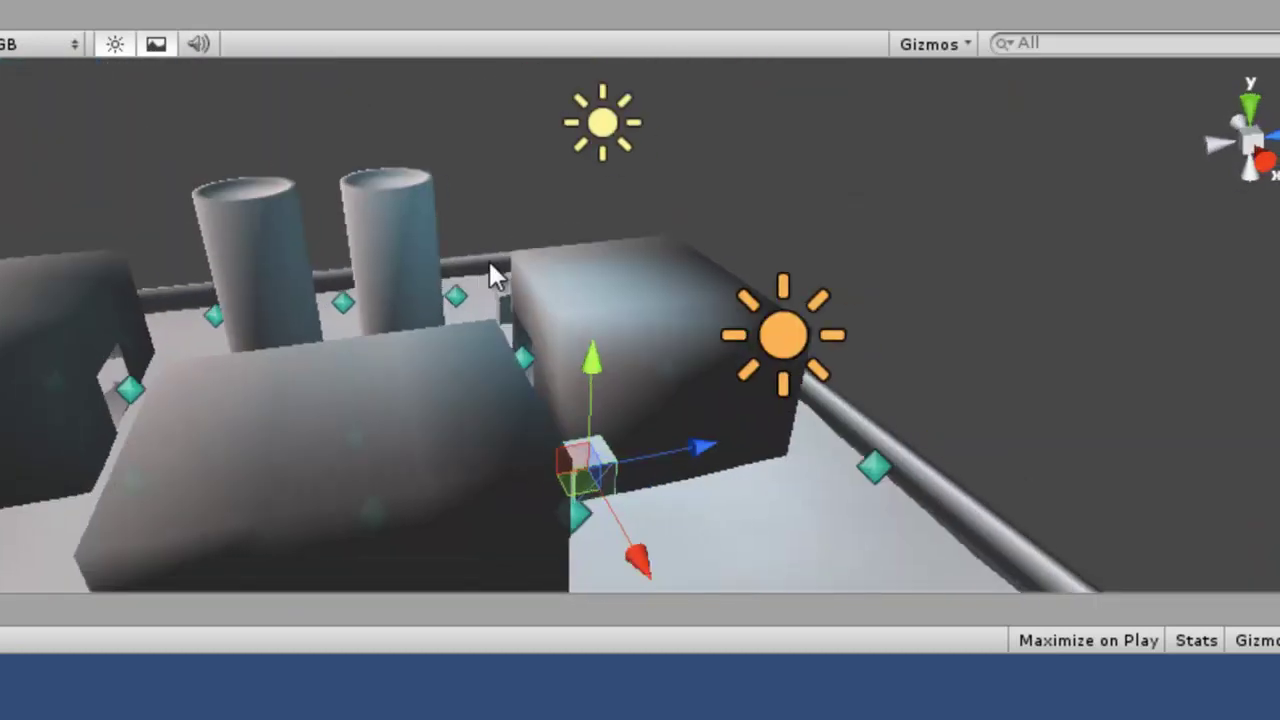
mouse_move(475, 345)
left_mouse_down()
mouse_move(476, 357)
mouse_move(336, 352)
left_mouse_up()
scroll(594, 357, "down", 5)
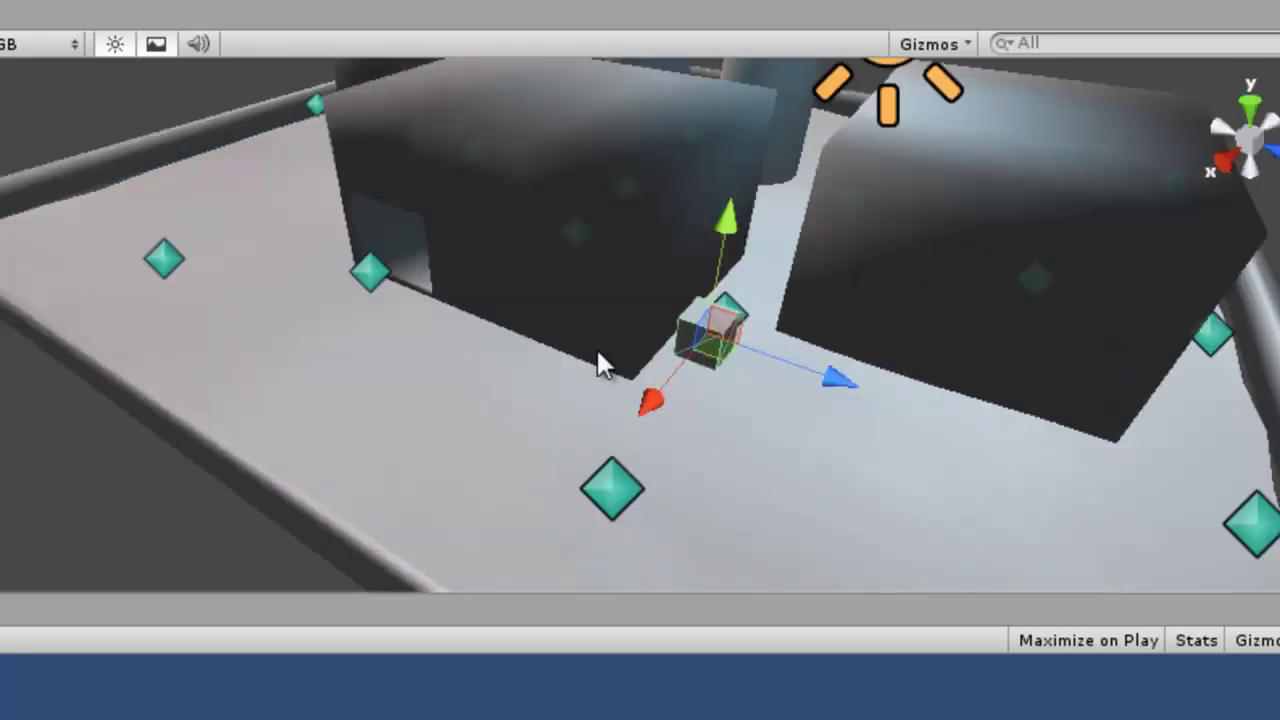
scroll(617, 371, "down", 3)
scroll(577, 434, "down", 3)
scroll(826, 576, "up", 5)
mouse_move(830, 582)
left_mouse_down("alt")
mouse_move(620, 463)
mouse_move(414, 489)
mouse_move(544, 378)
left_mouse_up("alt")
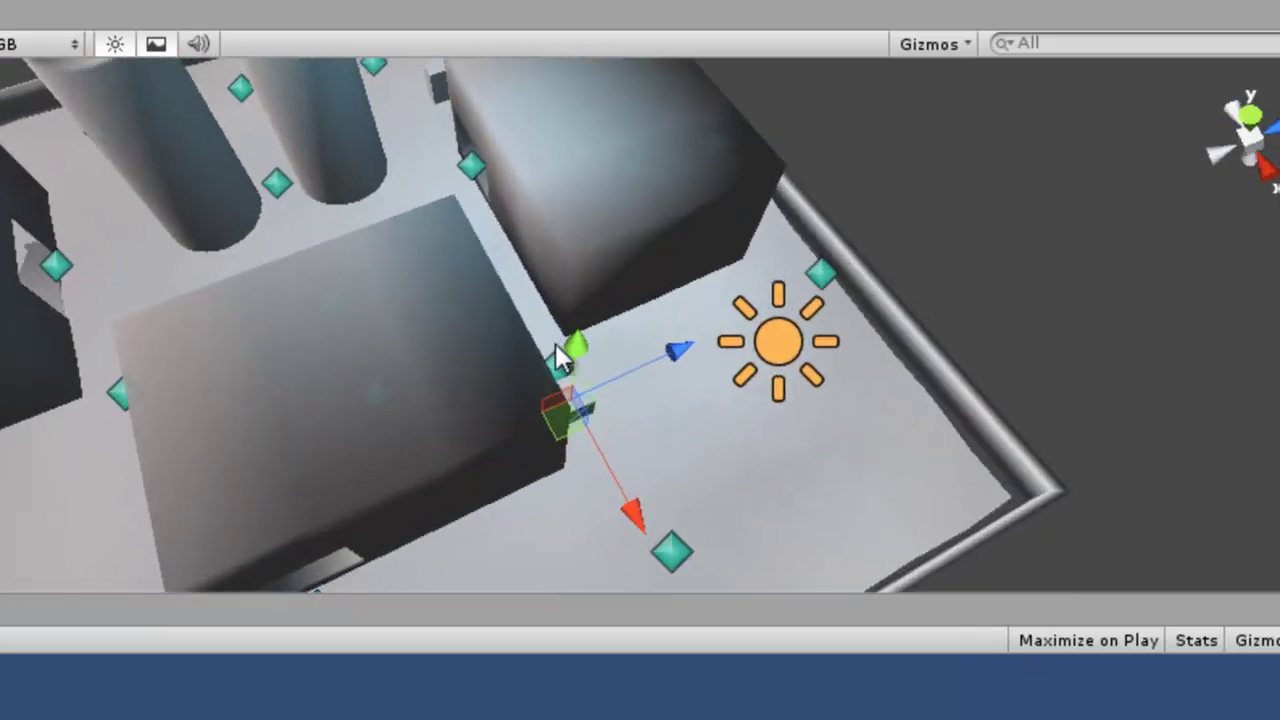
scroll(555, 343, "up", 3)
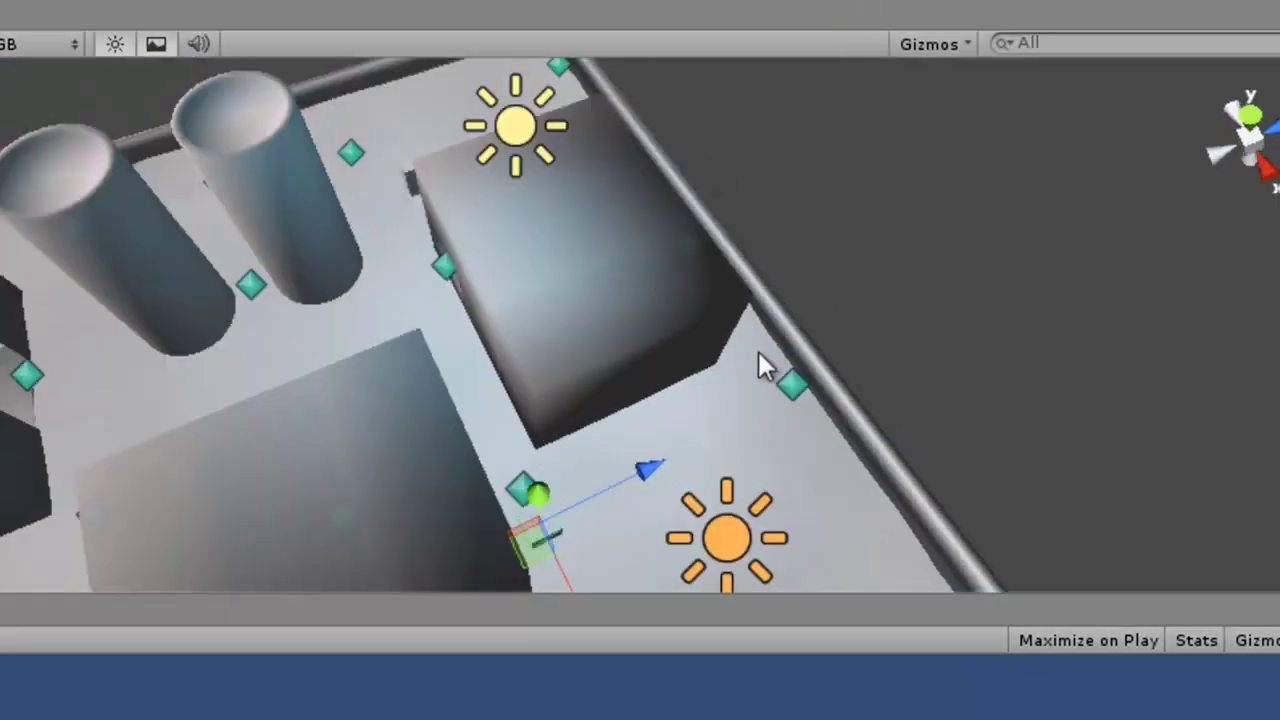
right_click_drag(731, 504, 576, 371)
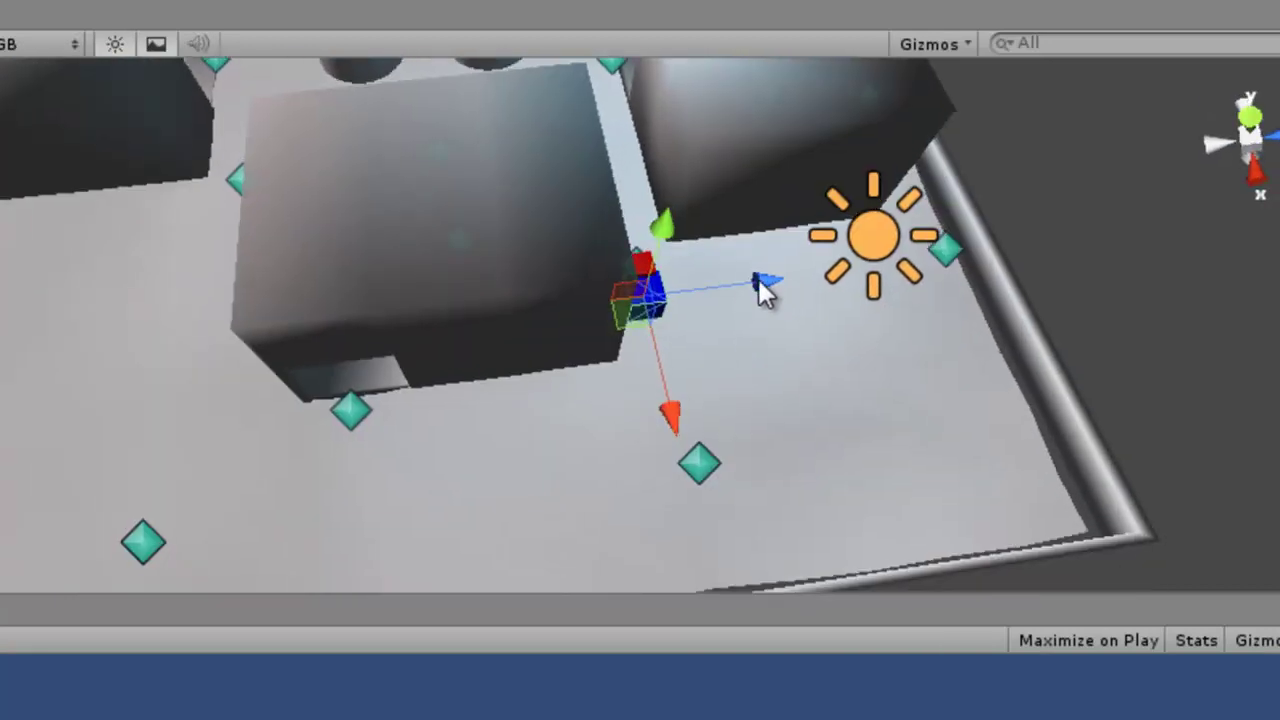
left_click_drag(758, 279, 254, 305)
mouse_move(254, 305)
right_mouse_down()
mouse_move(101, 392)
mouse_move(550, 418)
right_mouse_up()
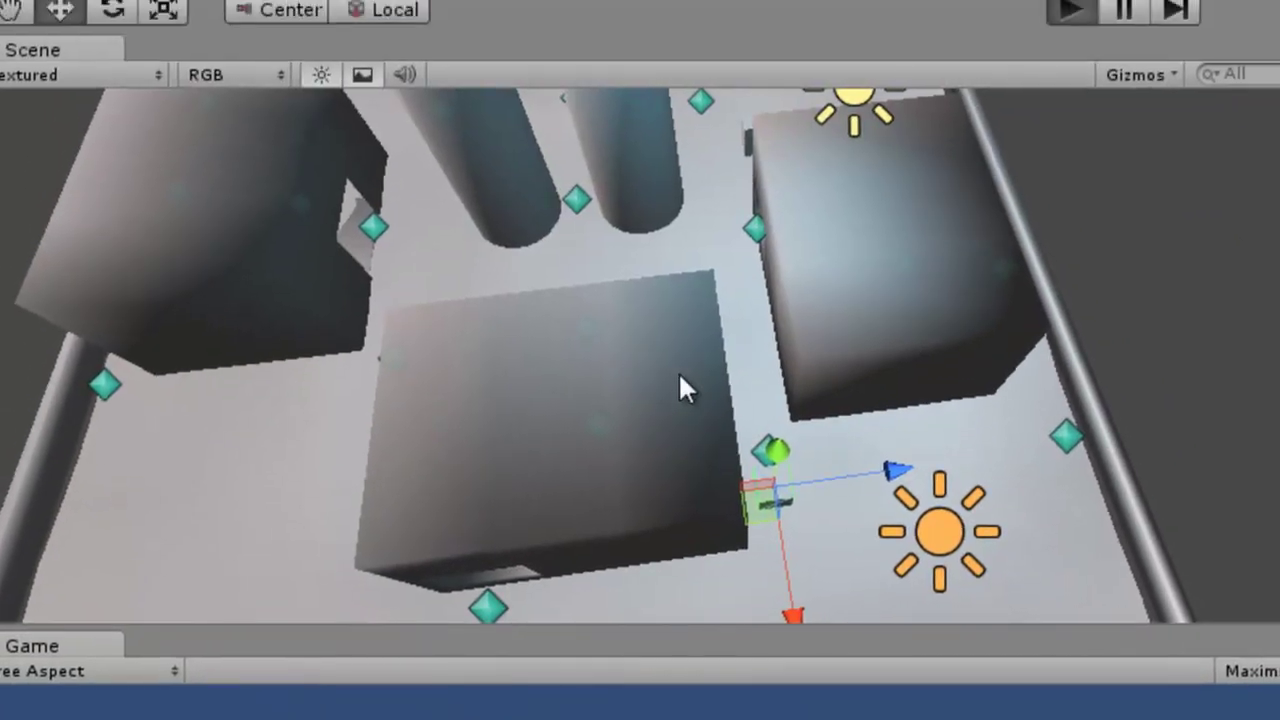
Enter Play mode with Ctrl+P and orbit and zoom around the room.
key("ctrl+p")
mouse_move(620, 466)
left_mouse_down("alt")
mouse_move(1065, 478)
mouse_move(714, 408)
mouse_move(931, 449)
mouse_move(831, 383)
mouse_move(735, 290)
mouse_move(873, 409)
mouse_move(913, 483)
mouse_move(486, 406)
mouse_move(637, 477)
mouse_move(1029, 537)
mouse_move(1041, 592)
mouse_move(562, 324)
mouse_move(1008, 575)
mouse_move(814, 449)
mouse_move(843, 354)
mouse_move(826, 214)
mouse_move(783, 330)
mouse_move(683, 424)
left_mouse_up("alt")
scroll(910, 483, "up", 3)
Drag the Player cube across the room and raise it onto the large grey block.
mouse_move(751, 503)
left_mouse_down()
mouse_move(400, 251)
mouse_move(496, 393)
left_mouse_up()
left_click_drag(600, 346, 895, 101)
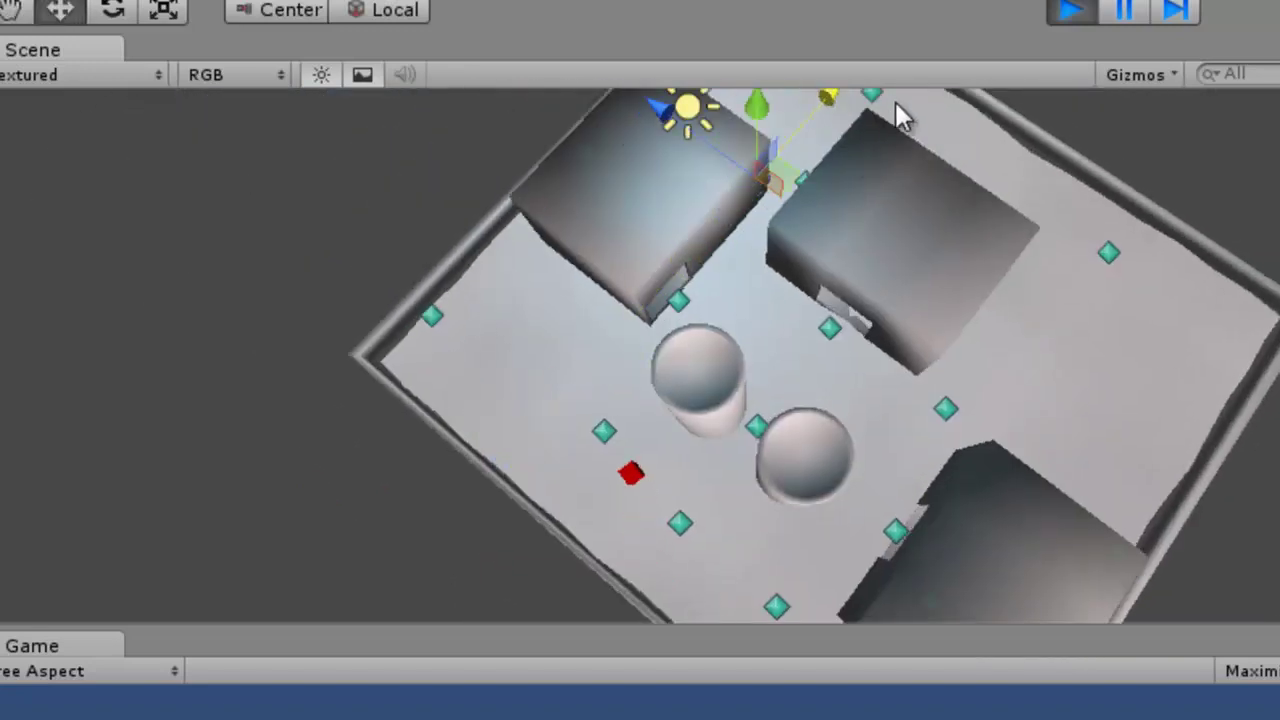
mouse_move(825, 279)
left_mouse_down("alt")
mouse_move(802, 456)
mouse_move(790, 440)
left_mouse_up("alt")
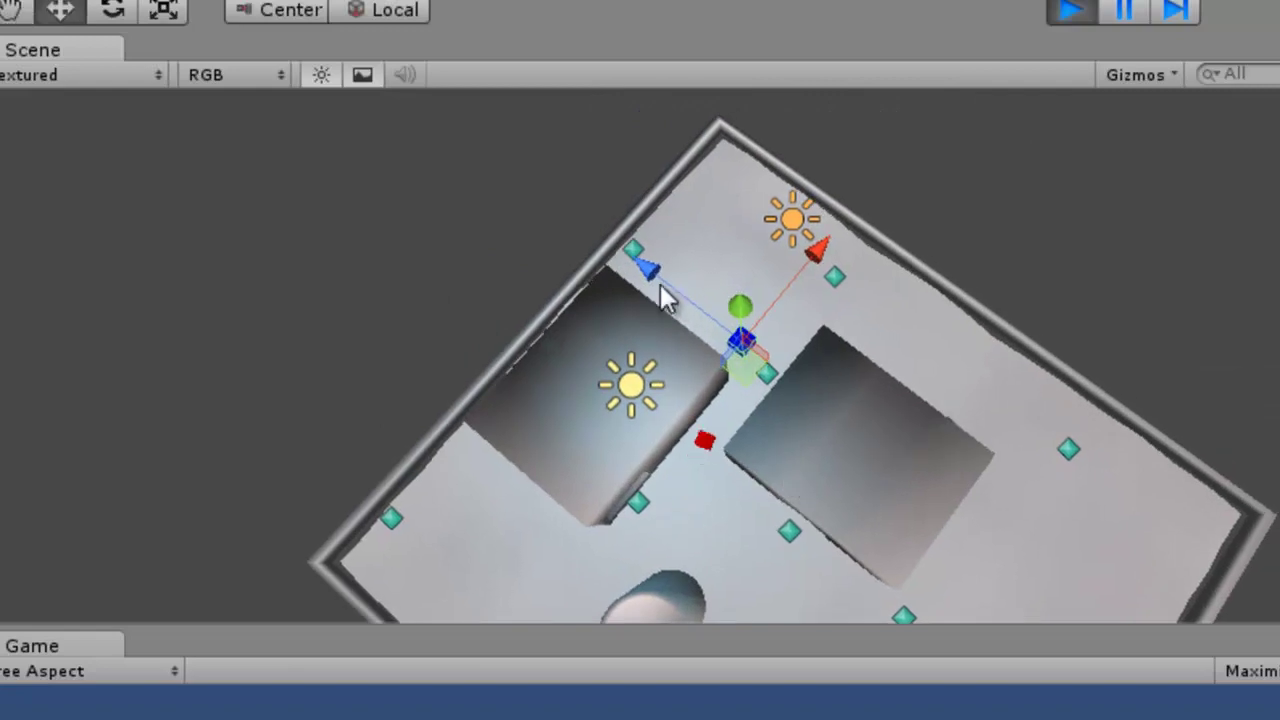
mouse_move(663, 284)
left_mouse_down()
mouse_move(859, 439)
mouse_move(978, 390)
mouse_move(377, 344)
left_mouse_up()
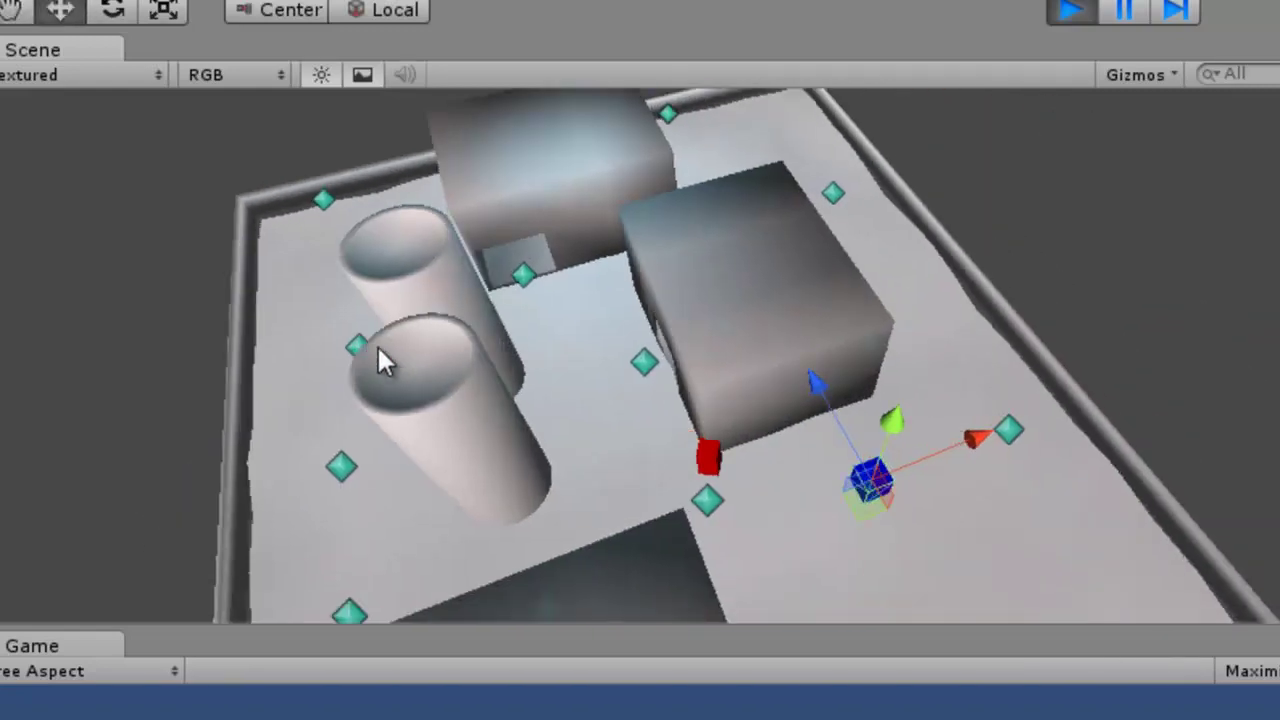
left_click_drag(642, 425, 751, 447, "alt")
middle_click_drag(751, 447, 867, 511)
mouse_move(915, 481)
left_mouse_down()
mouse_move(709, 83)
mouse_move(811, 508)
left_mouse_up()
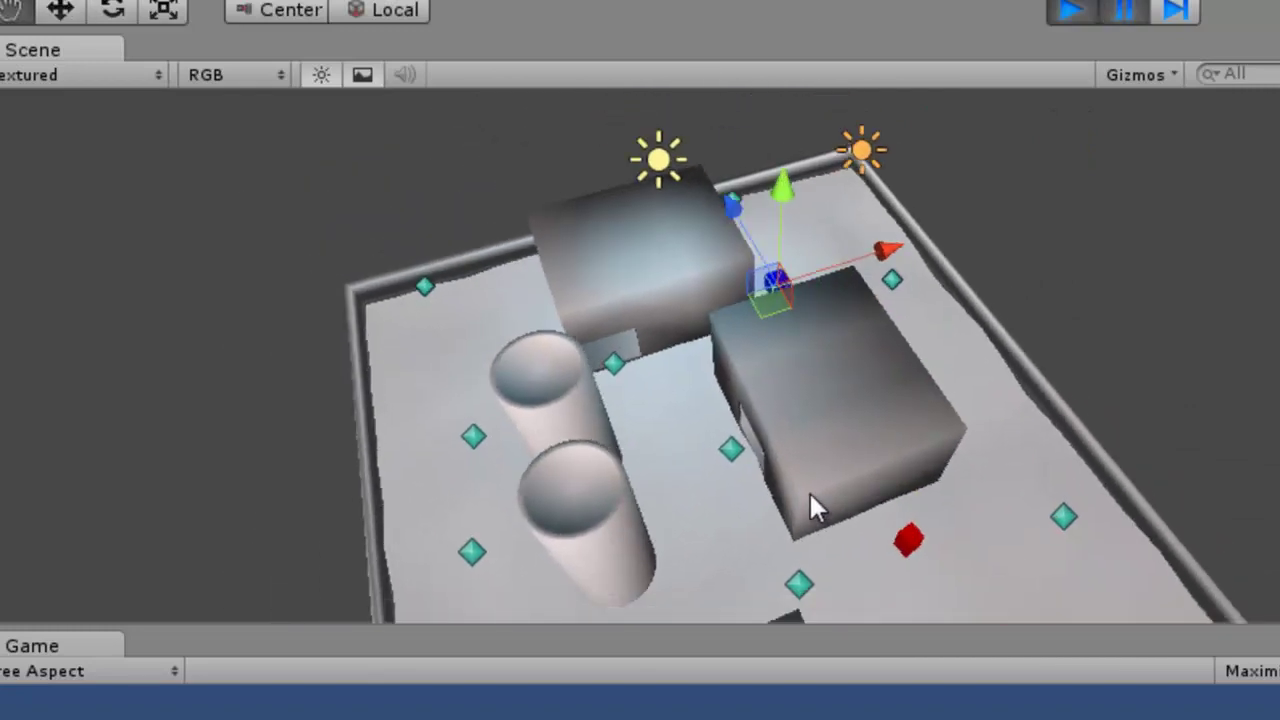
scroll(803, 449, "up", 5)
mouse_move(765, 466)
left_mouse_down("alt")
mouse_move(736, 334)
mouse_move(931, 190)
left_mouse_up("alt")
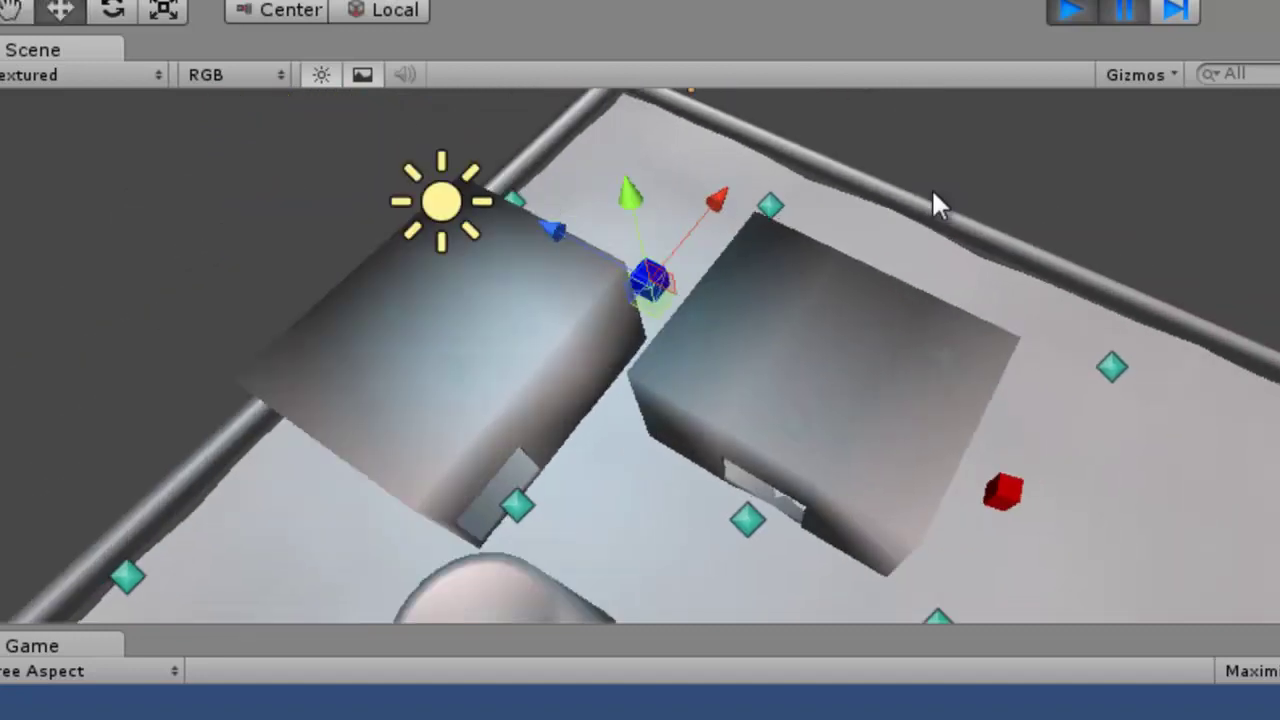
Stop the running game and orbit the view around the player cube and floor.
left_click(1068, 12)
left_click_drag(897, 390, 825, 384, "alt")
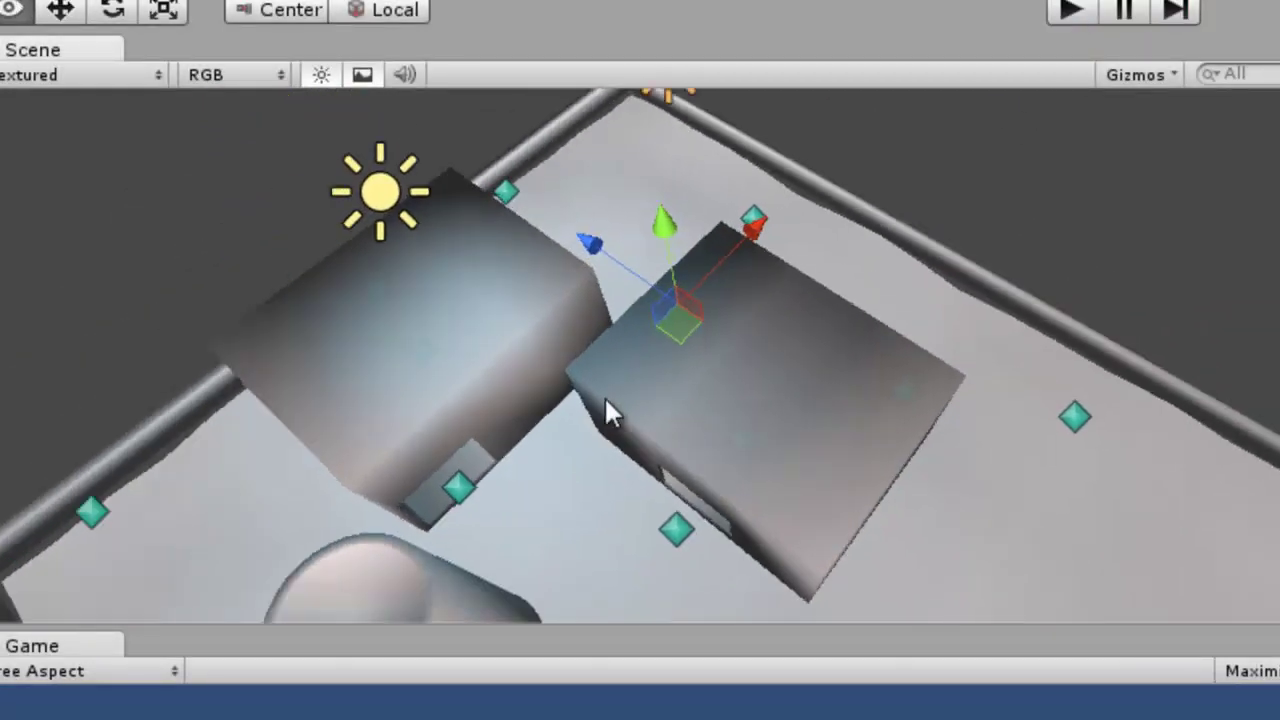
scroll(825, 384, "down", 2)
scroll(825, 384, "up", 2)
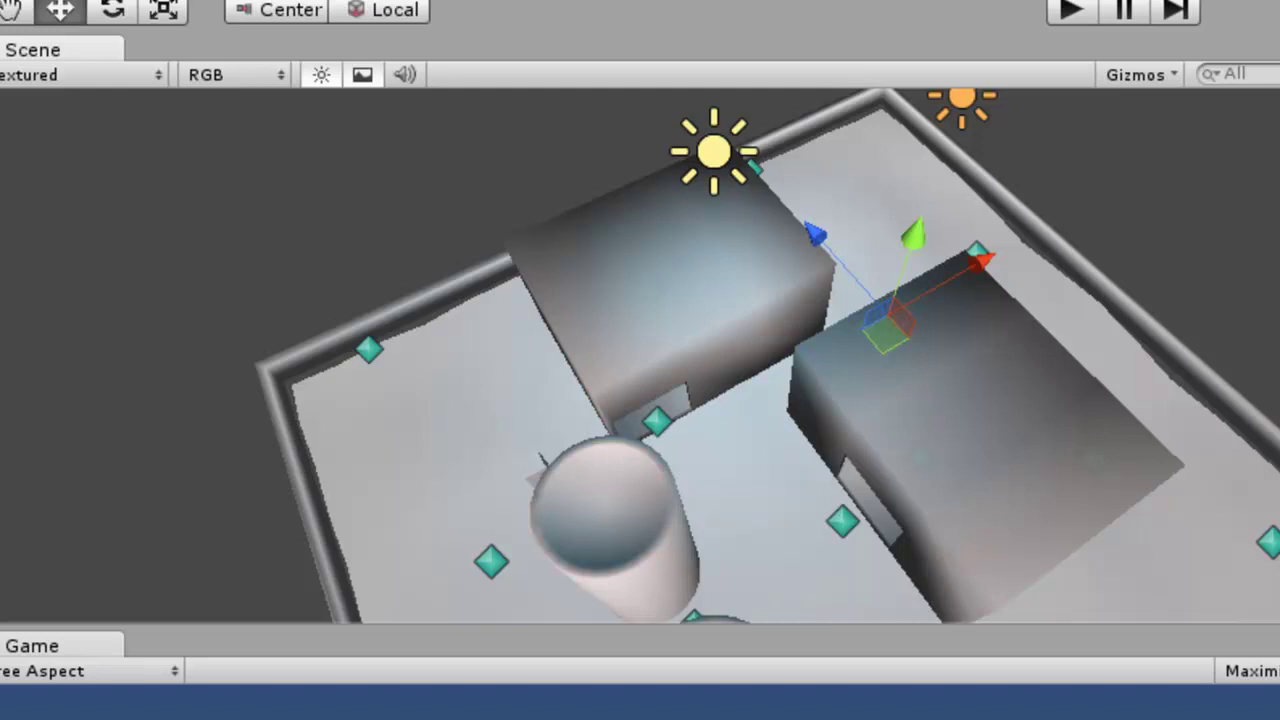
mouse_move(822, 338)
left_mouse_down("alt")
mouse_move(695, 343)
mouse_move(737, 338)
left_mouse_up("alt")
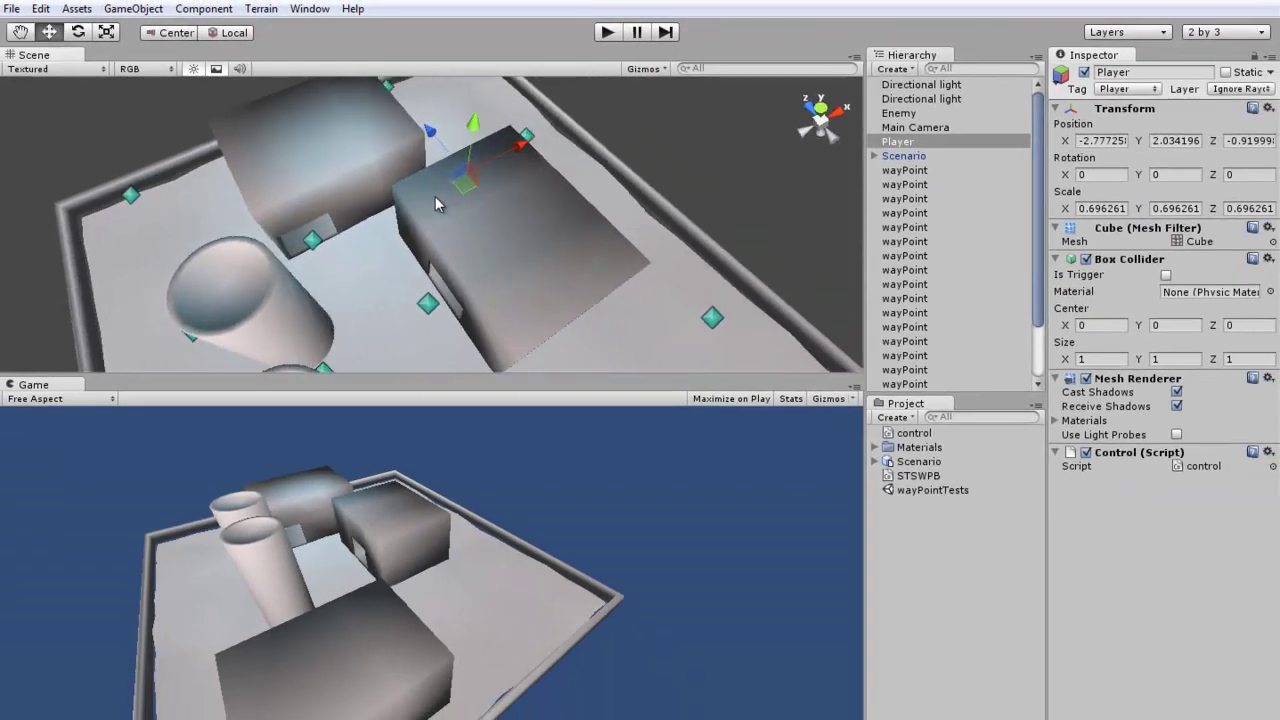
mouse_move(435, 196)
left_mouse_down("alt")
mouse_move(578, 114)
mouse_move(292, 236)
mouse_move(501, 276)
mouse_move(546, 248)
mouse_move(420, 228)
mouse_move(463, 276)
mouse_move(433, 328)
mouse_move(484, 328)
left_mouse_up("alt")
Orbit the Scene view around the waypoint level.
mouse_move(564, 271)
left_mouse_down("alt")
mouse_move(523, 293)
mouse_move(480, 187)
mouse_move(474, 206)
mouse_move(490, 222)
left_mouse_up("alt")
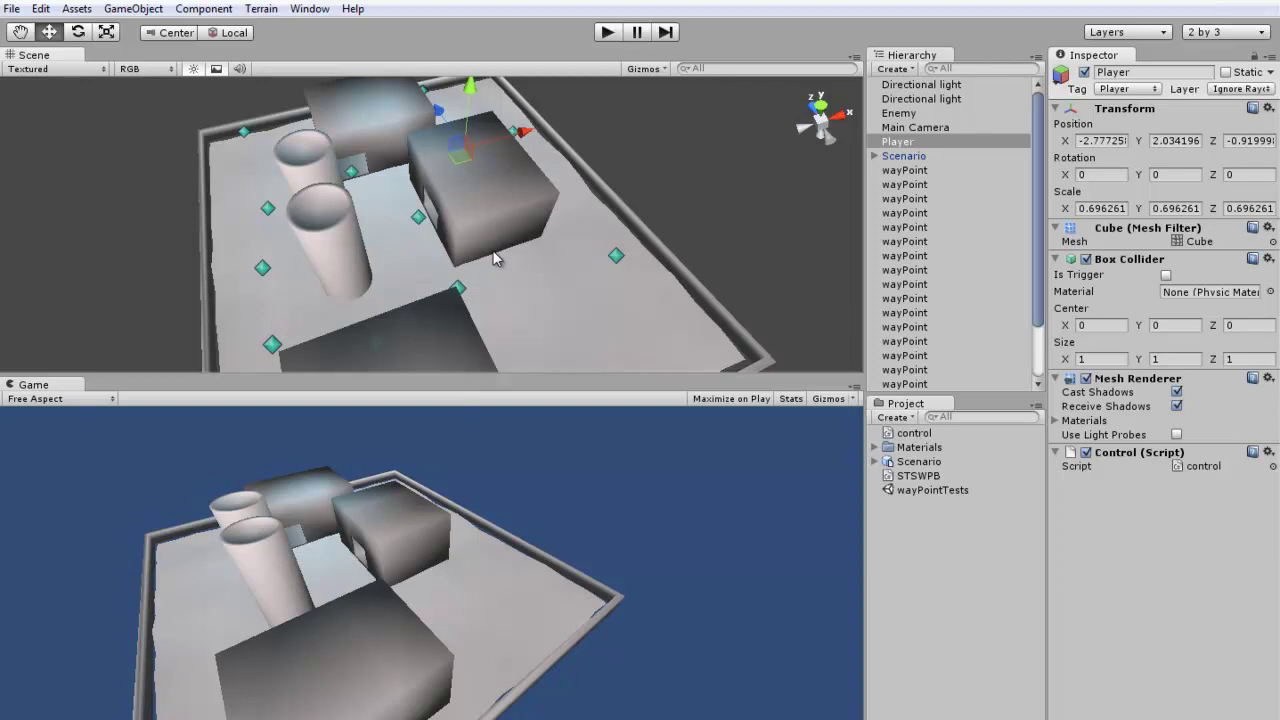
mouse_move(494, 258)
left_mouse_down("alt")
mouse_move(516, 284)
mouse_move(492, 303)
mouse_move(470, 286)
mouse_move(571, 298)
mouse_move(557, 277)
mouse_move(480, 265)
mouse_move(520, 285)
left_mouse_up("alt")
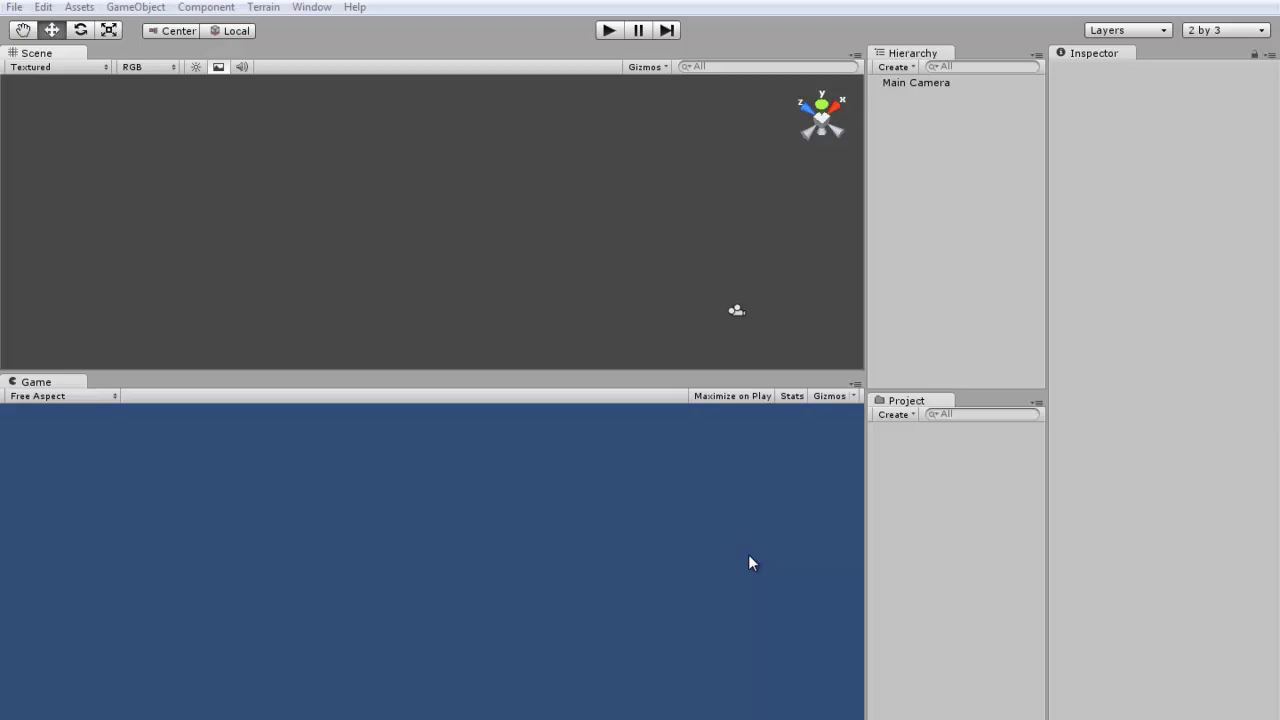
Add a C# Script asset from the Project panel's Create menu named searchTargetSystem.
mouse_move(668, 288)
middle_mouse_down()
mouse_move(613, 254)
mouse_move(657, 274)
mouse_move(651, 289)
middle_mouse_up()
right_click(953, 542)
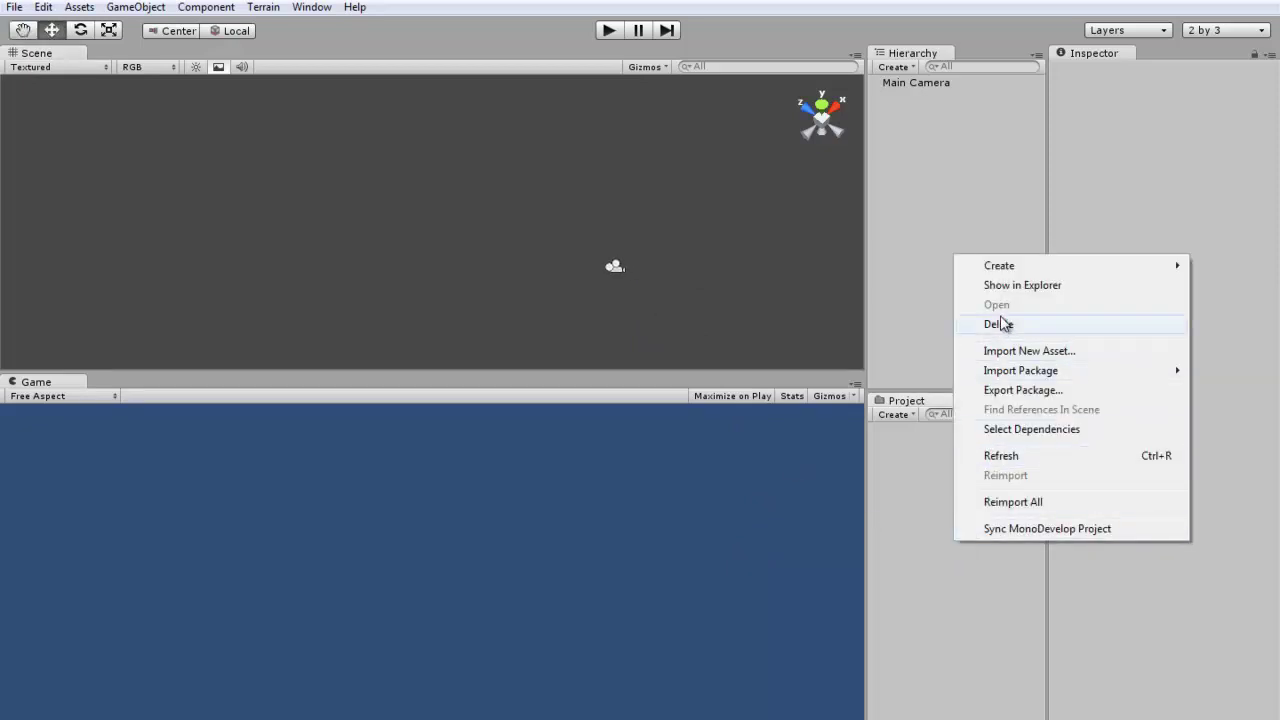
mouse_move(1005, 276)
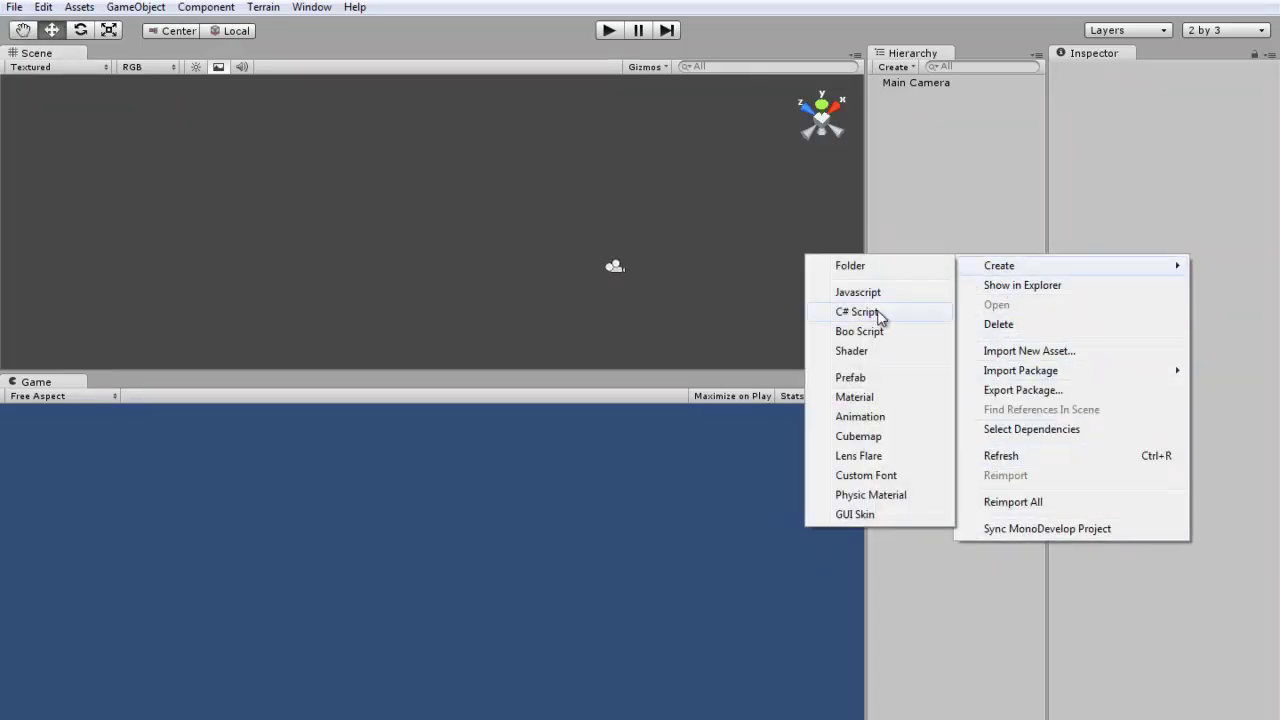
left_click(875, 313)
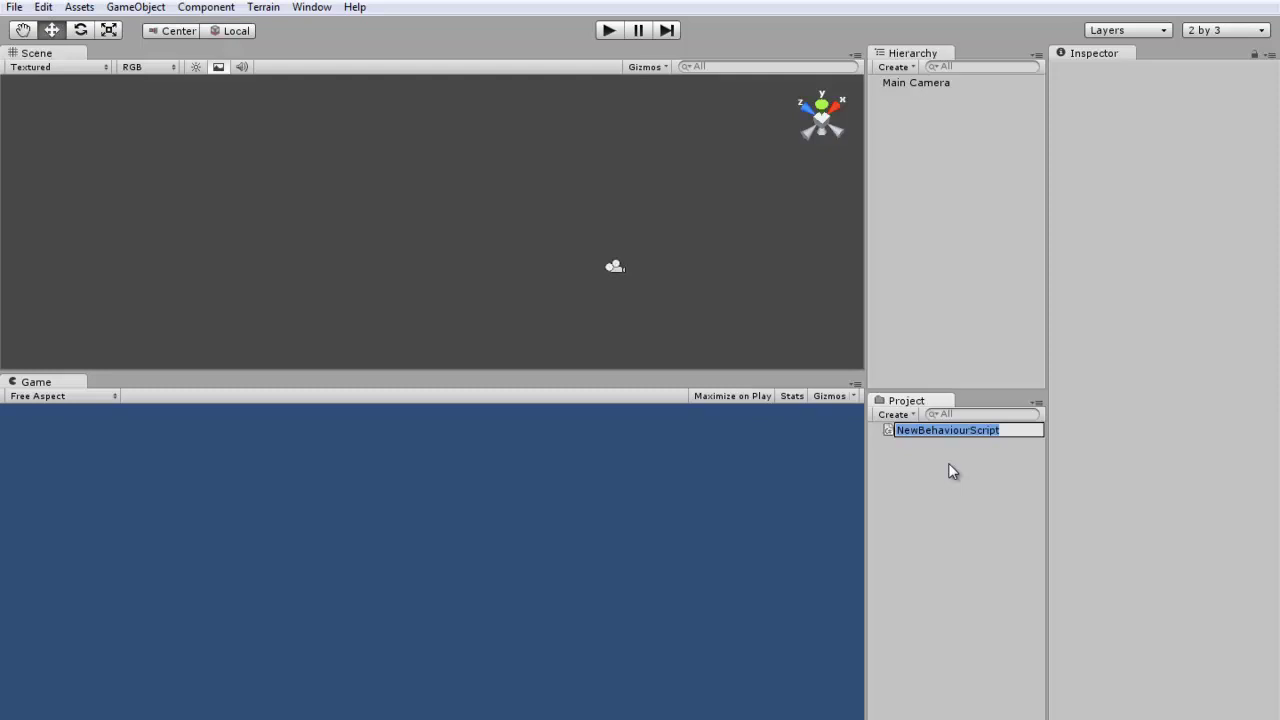
type("seatc")
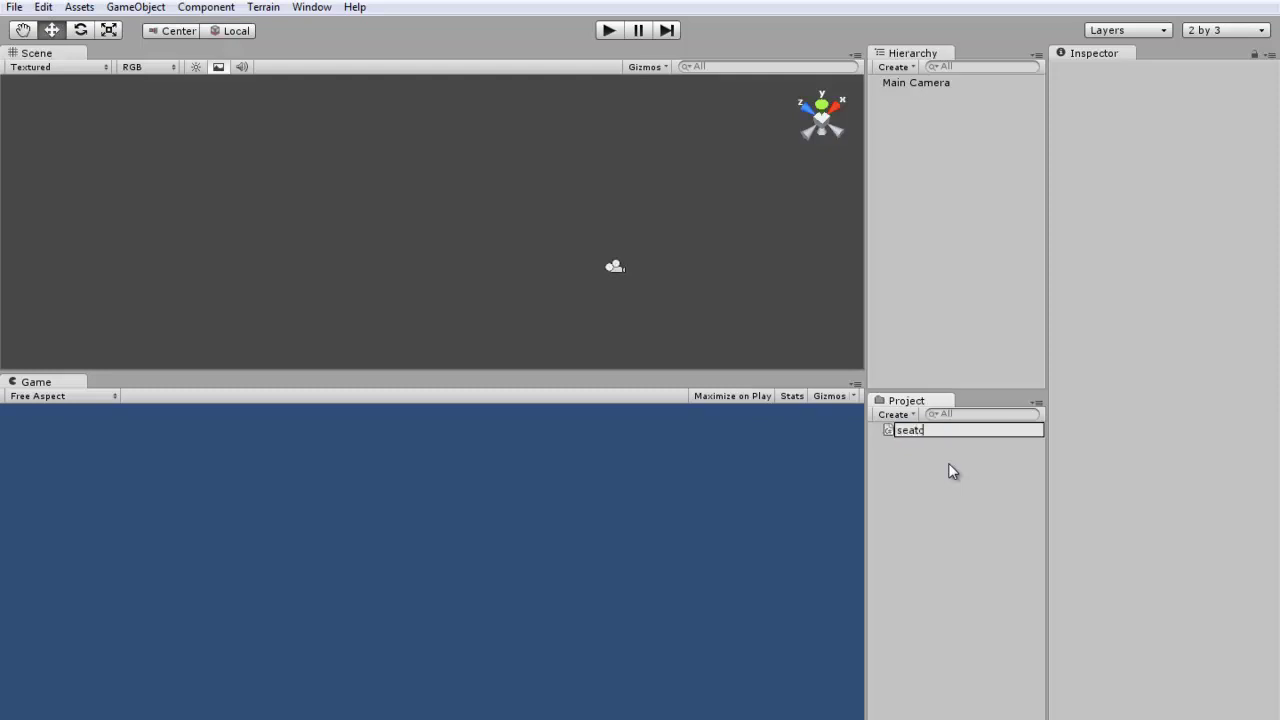
type("chTrage")
key("BackSpace")
key("BackSpace")
key("BackSpace")
key("BackSpace")
type("argetSystem")
key("Return")
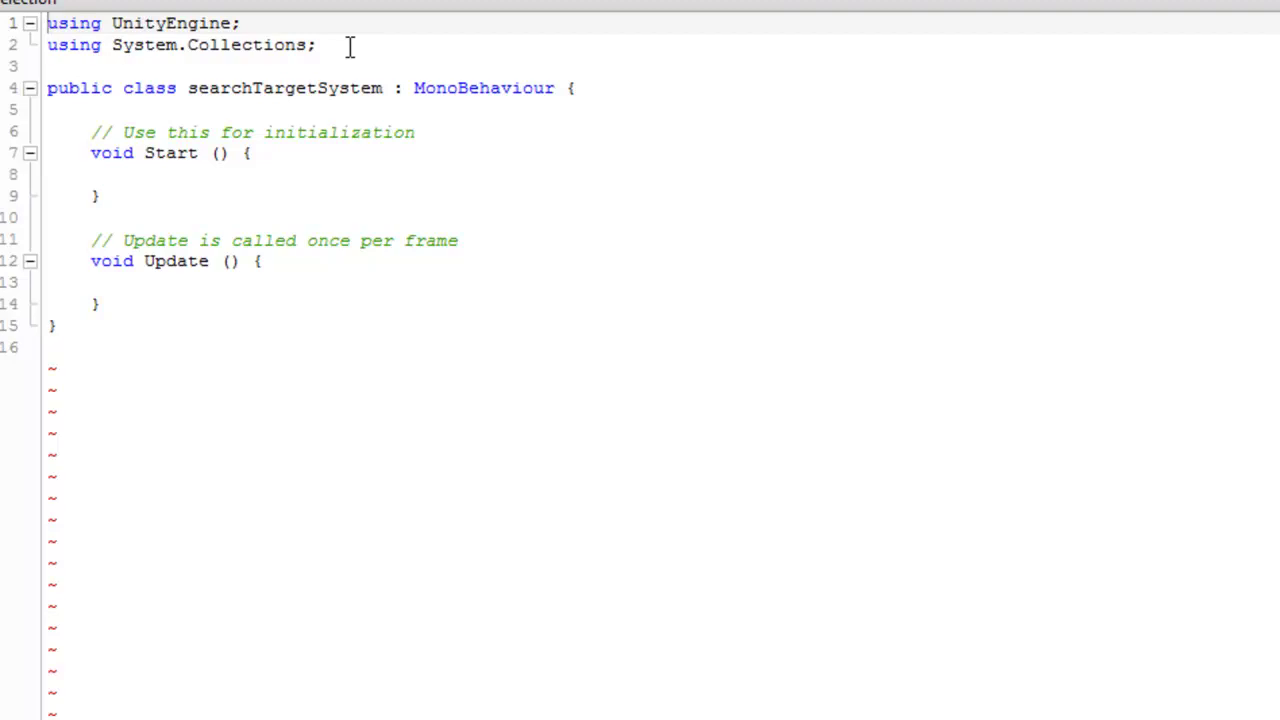
Insert 'using System.Collections.Generic;' on a new line after line 2 using autocomplete.
left_click(348, 45)
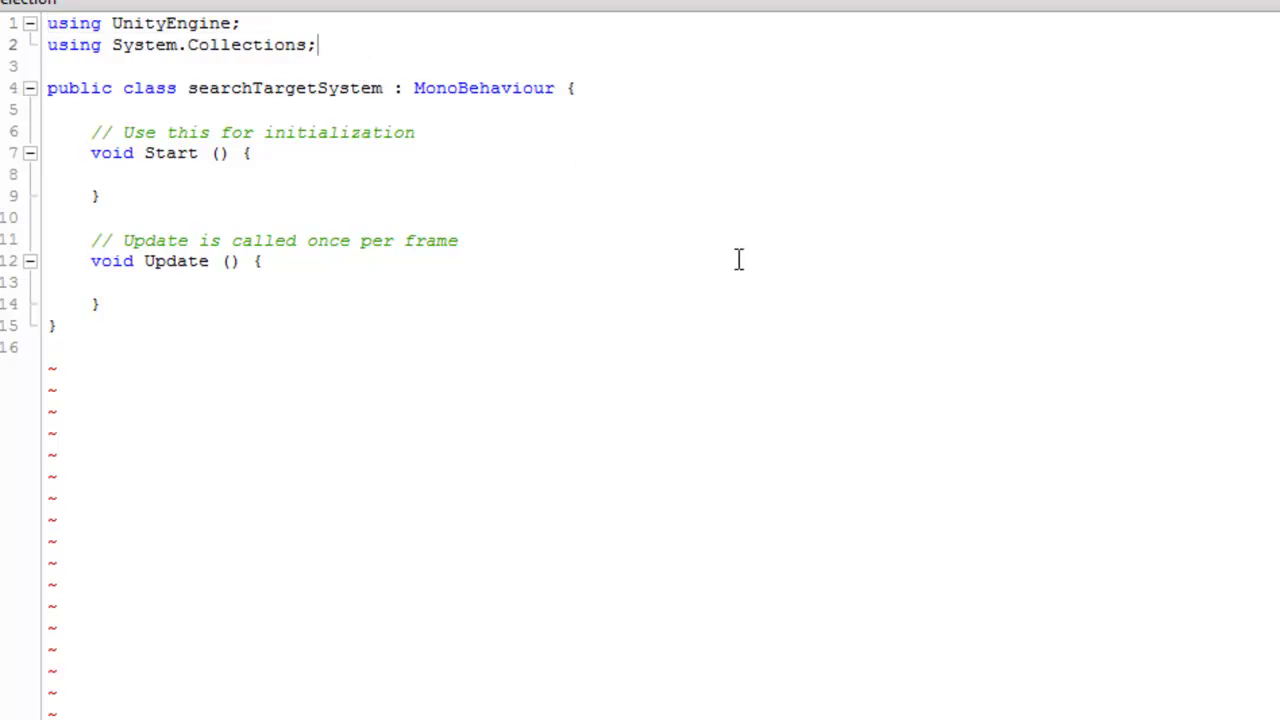
key("Return")
type("usinh")
key("BackSpace")
type("g")
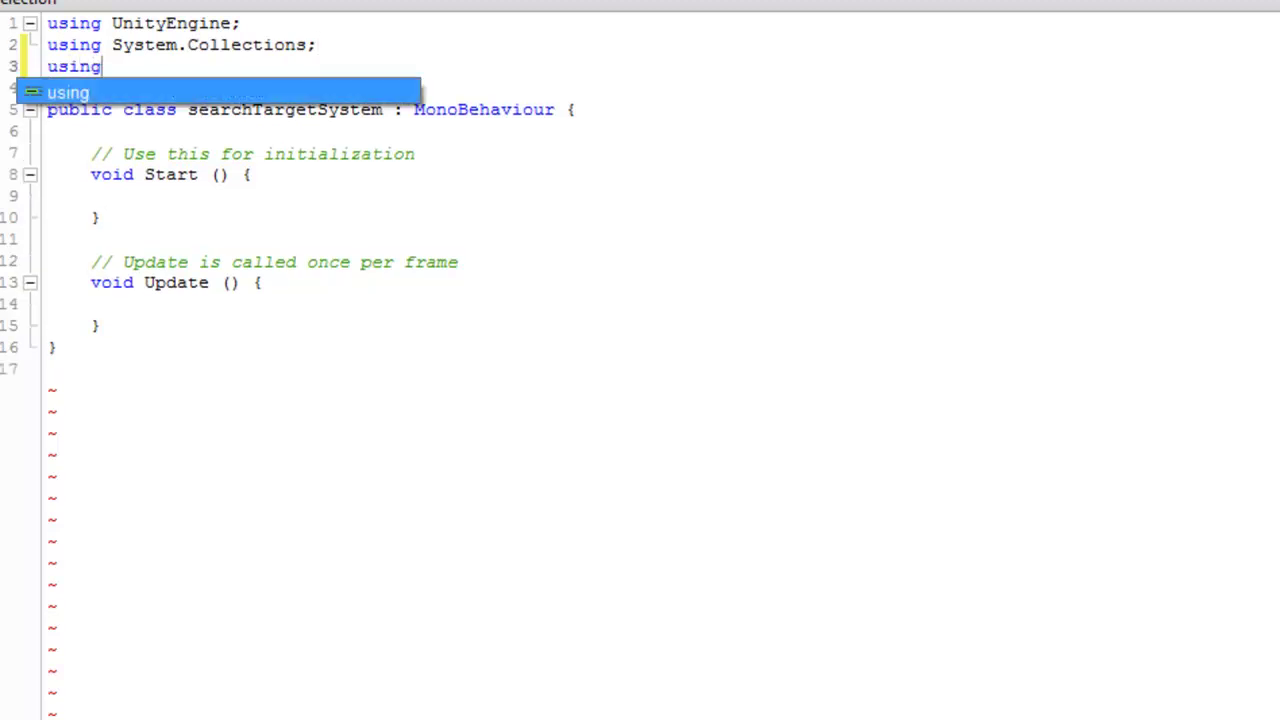
type(" System.Co")
key("Down")
key("Return")
type(".G")
key("Return")
type(";")
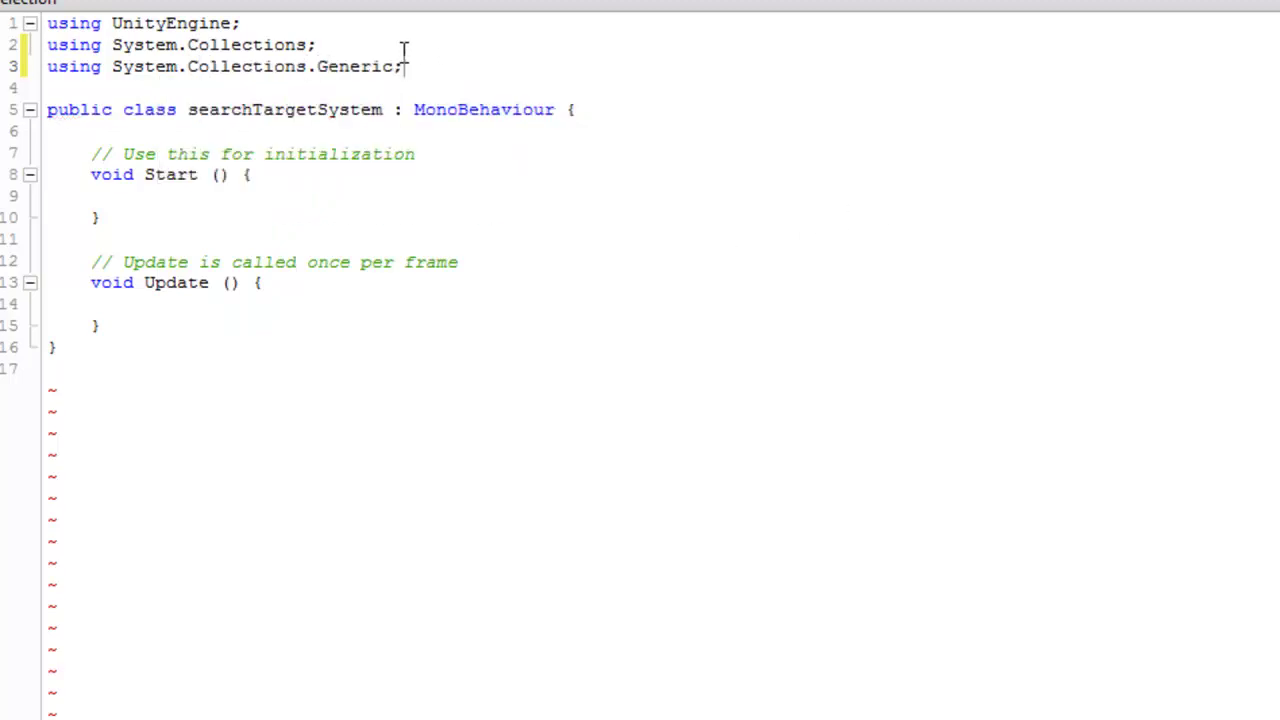
Highlight System.Collections.Generic on line 3, then place the cursor at the Start method.
left_click_drag(420, 66, 116, 72)
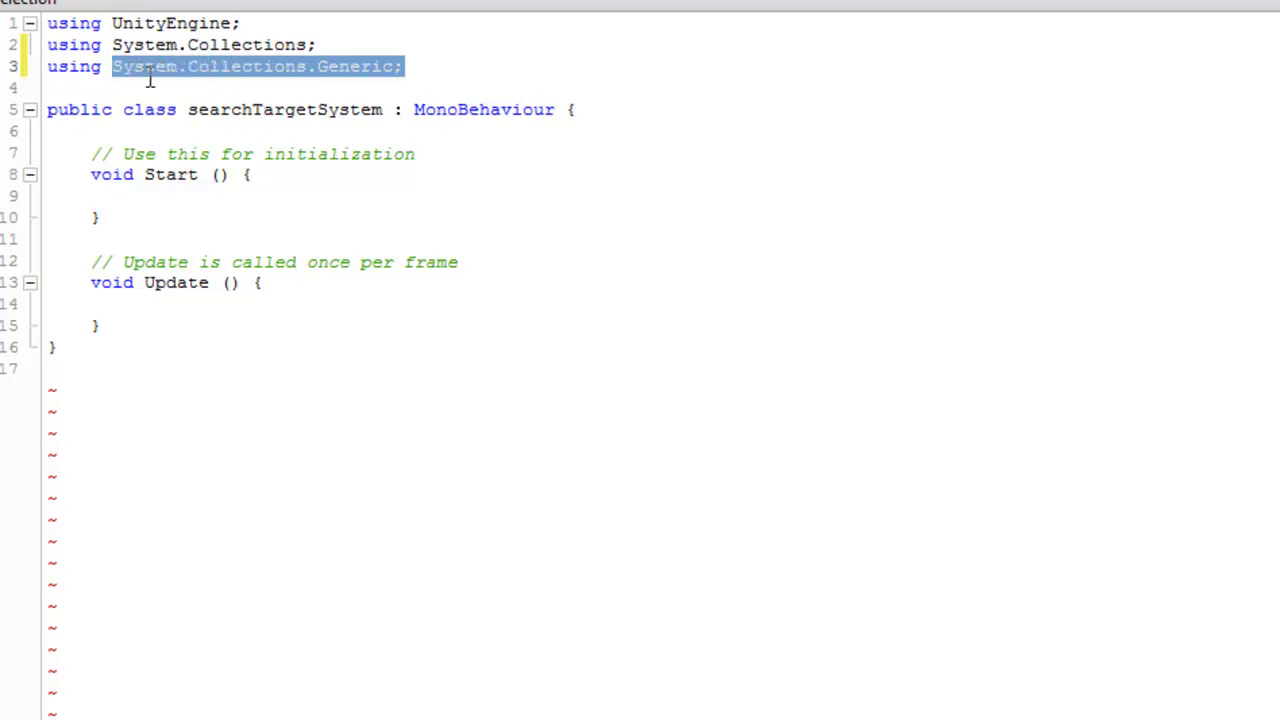
left_click(149, 78)
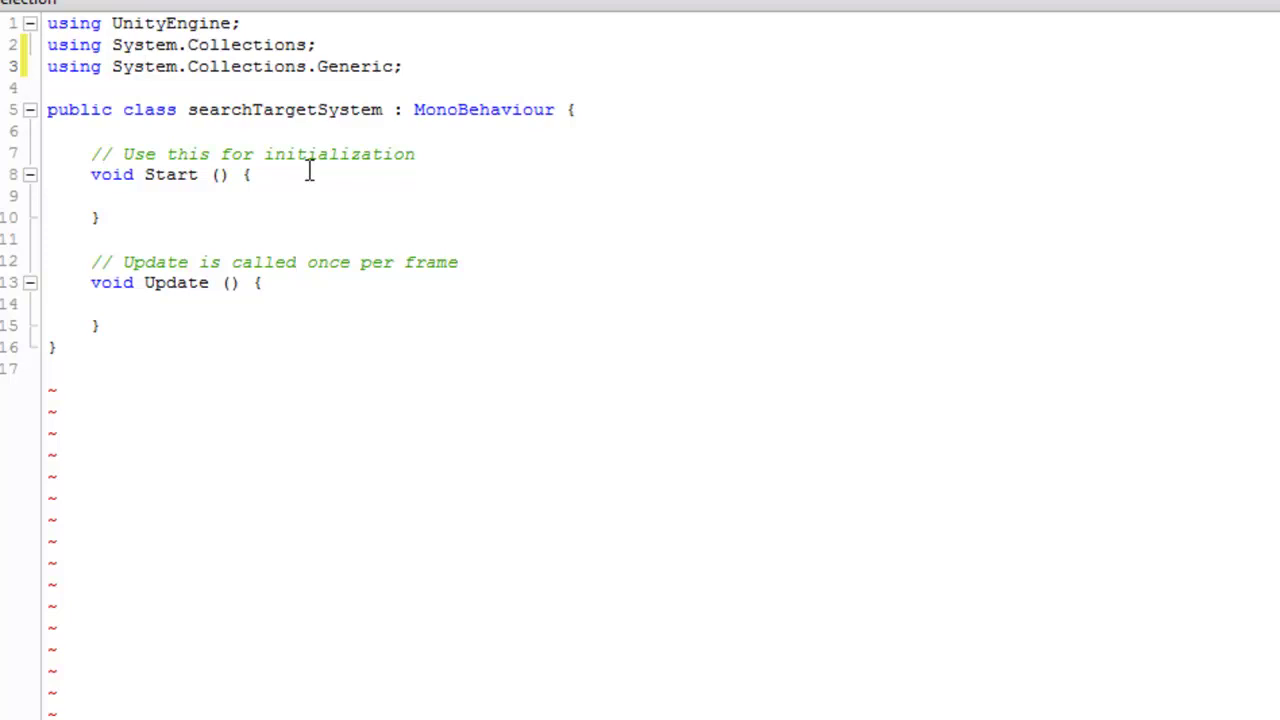
left_click_drag(405, 66, 127, 75)
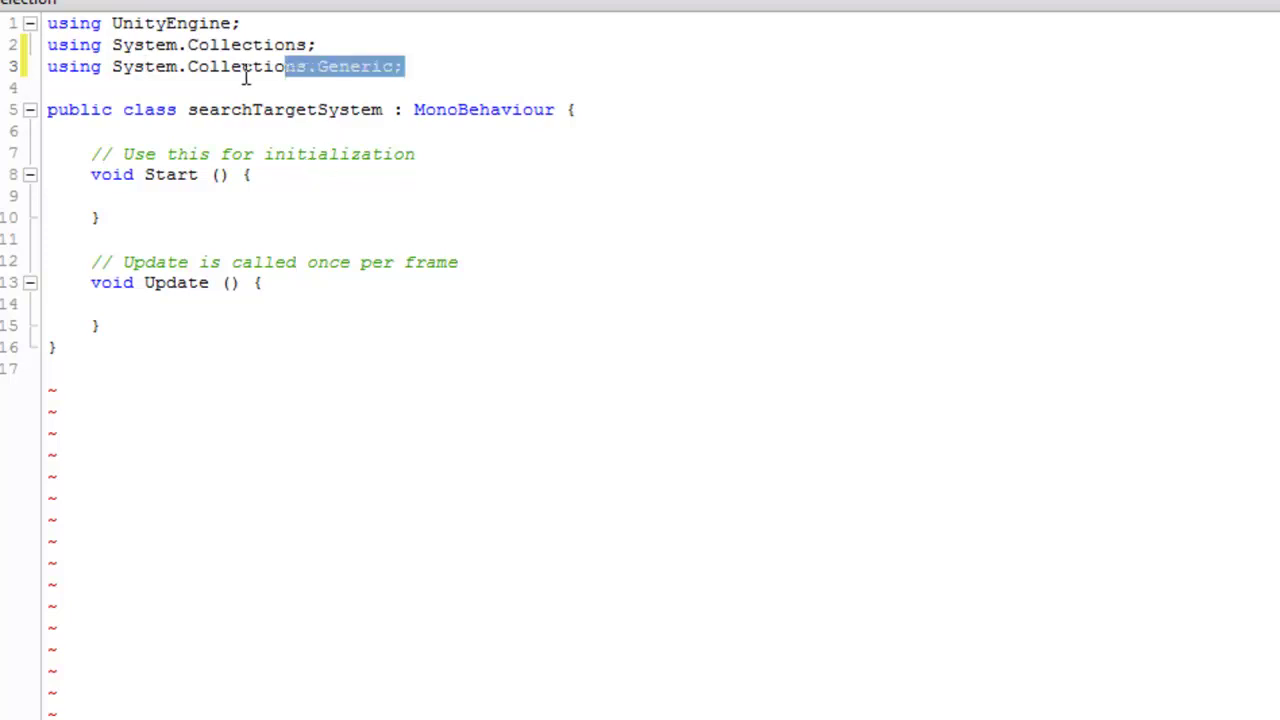
left_click(127, 75)
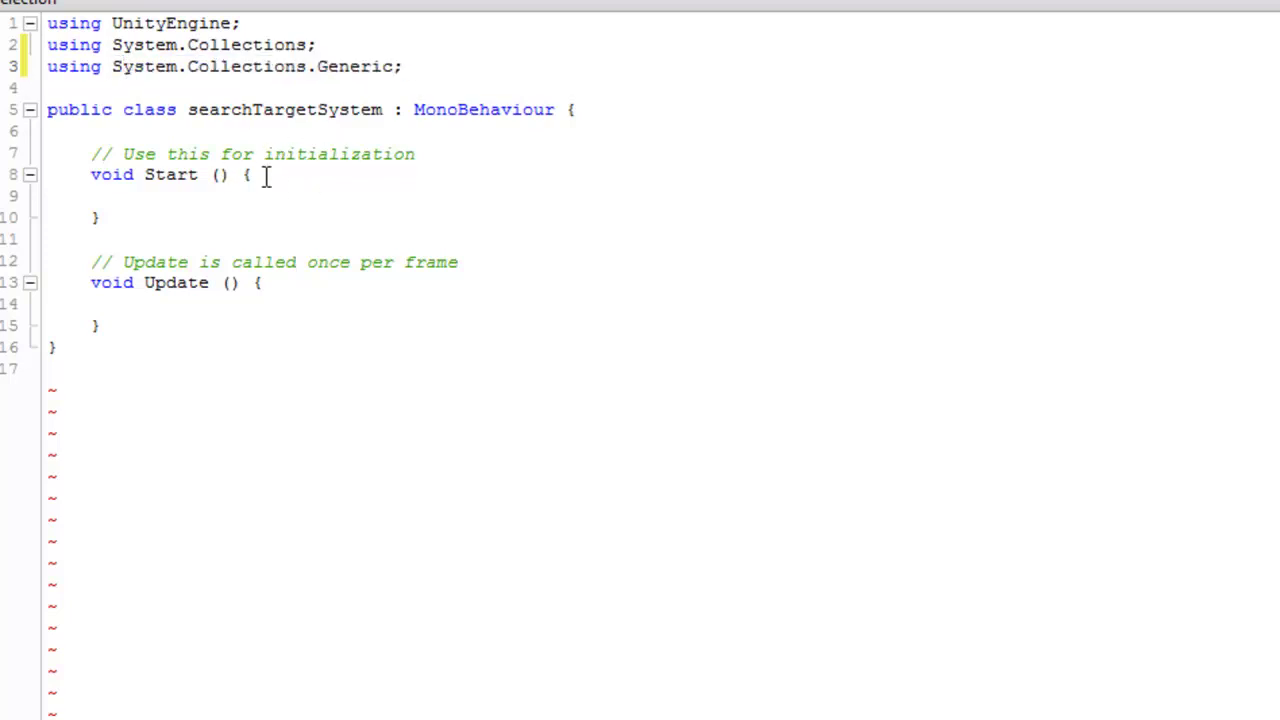
left_click(268, 174)
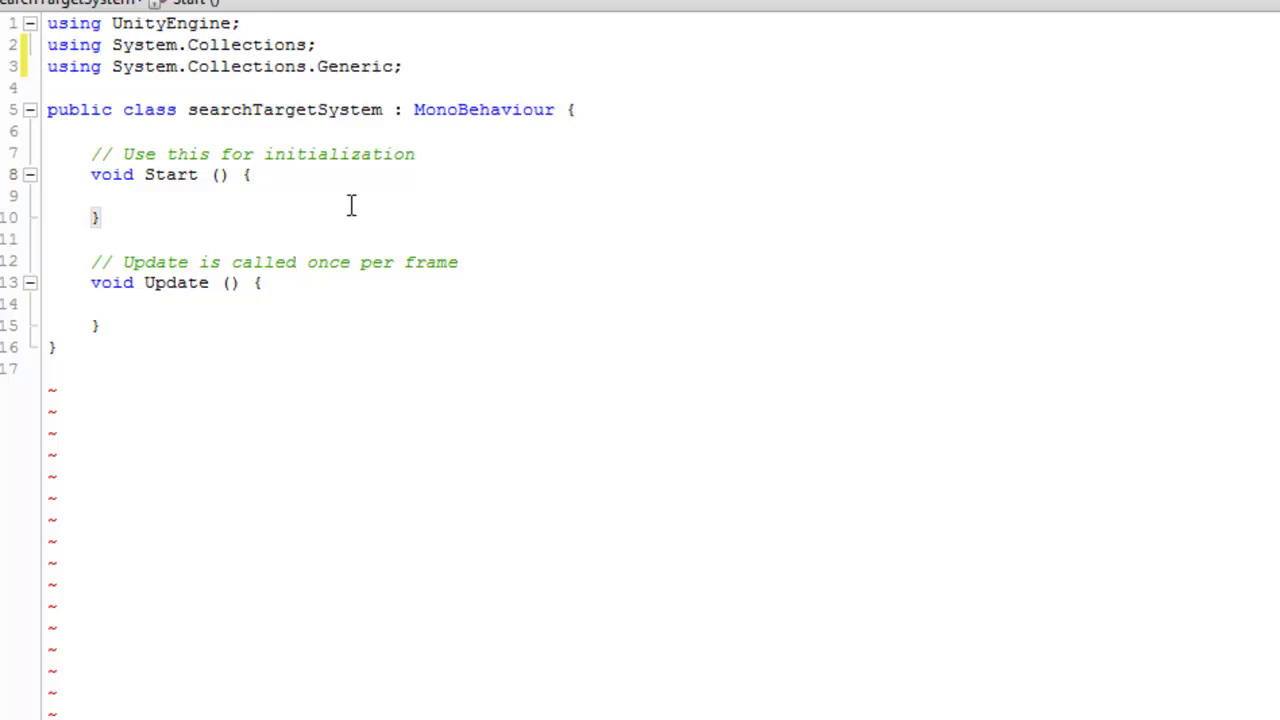
key("Return")
key("Return")
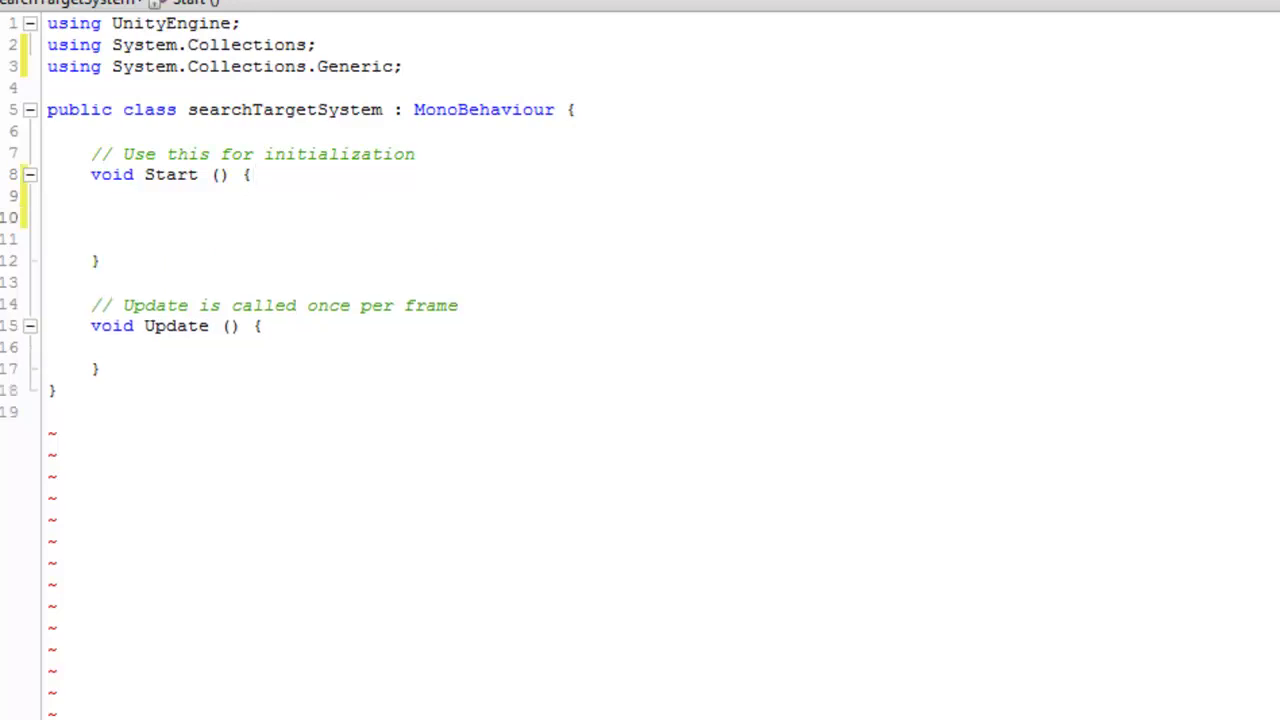
type("n")
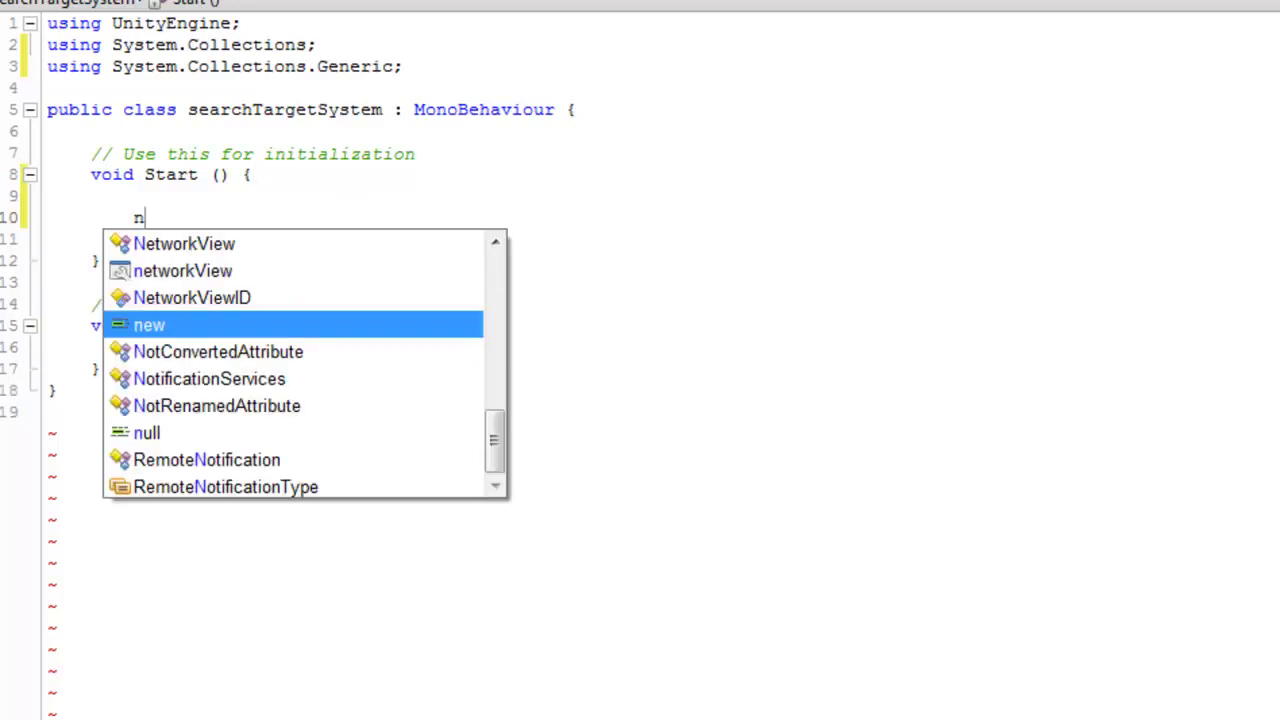
type("omeDoArra")
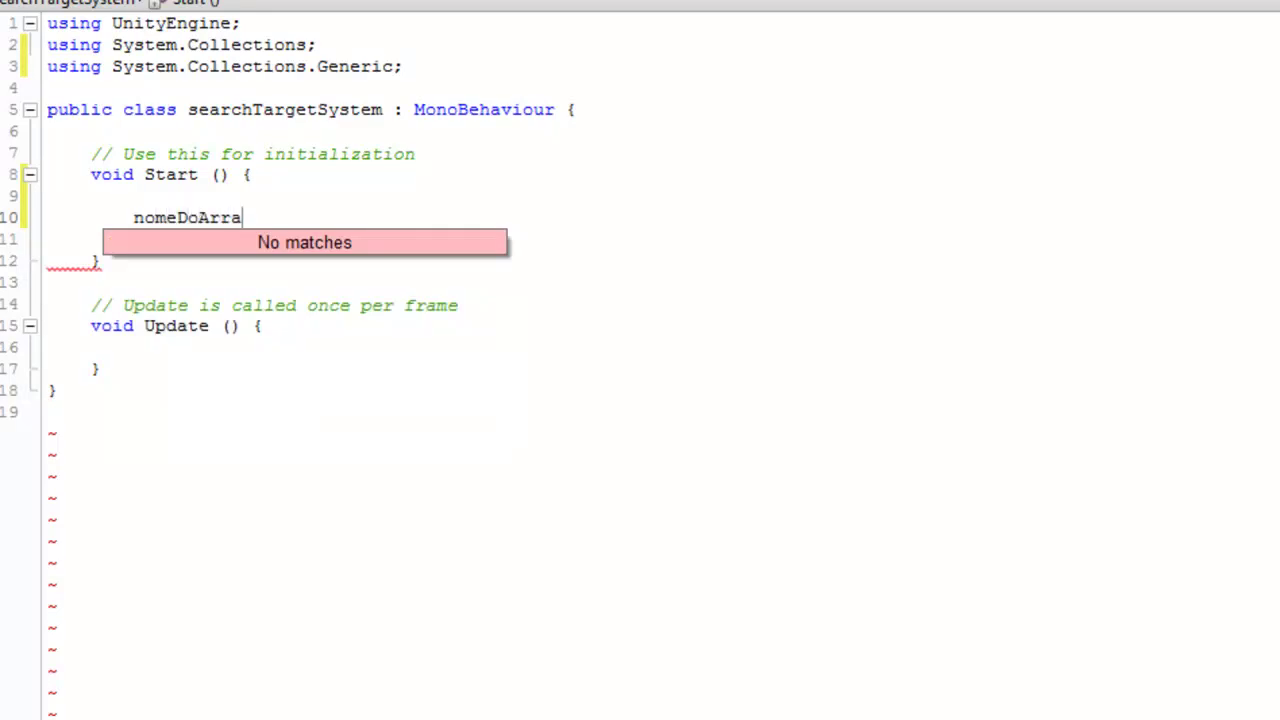
type("y.Add();")
key("BackSpace")
key("BackSpace")
key("BackSpace")
key("BackSpace")
key("BackSpace")
key("BackSpace")
type("Sy")
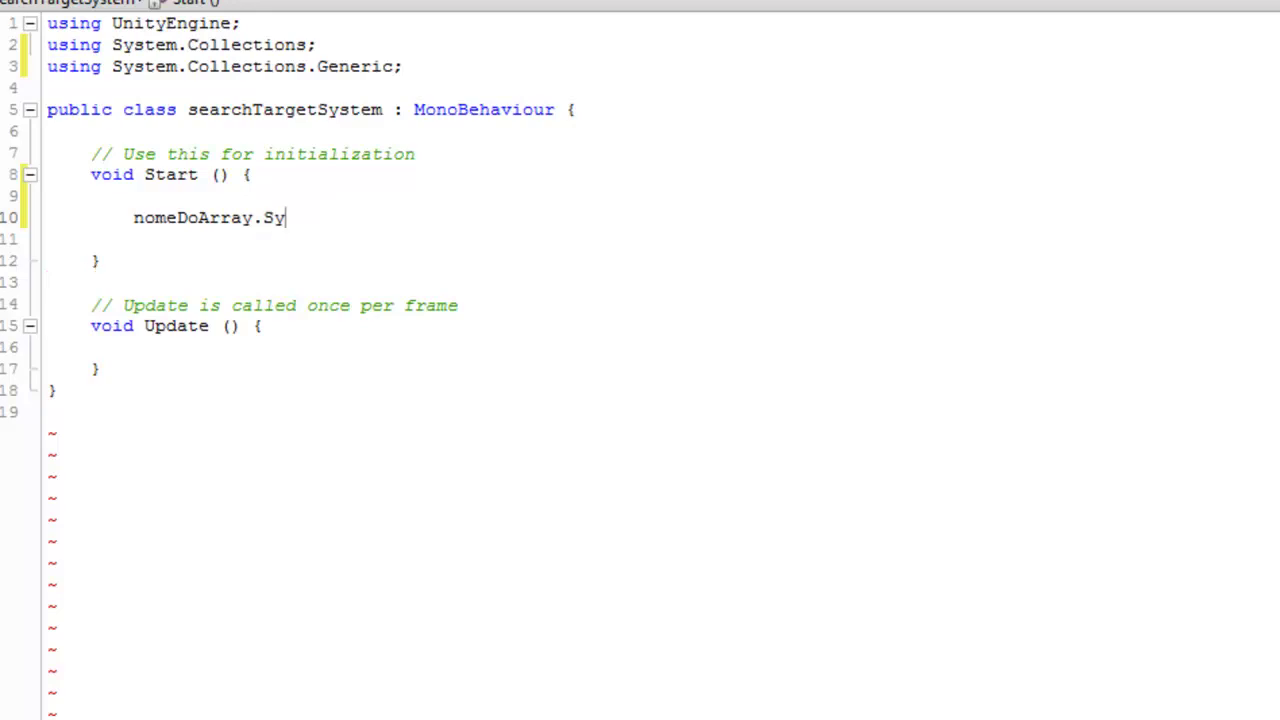
type("stem.Collections.Generic.Add")
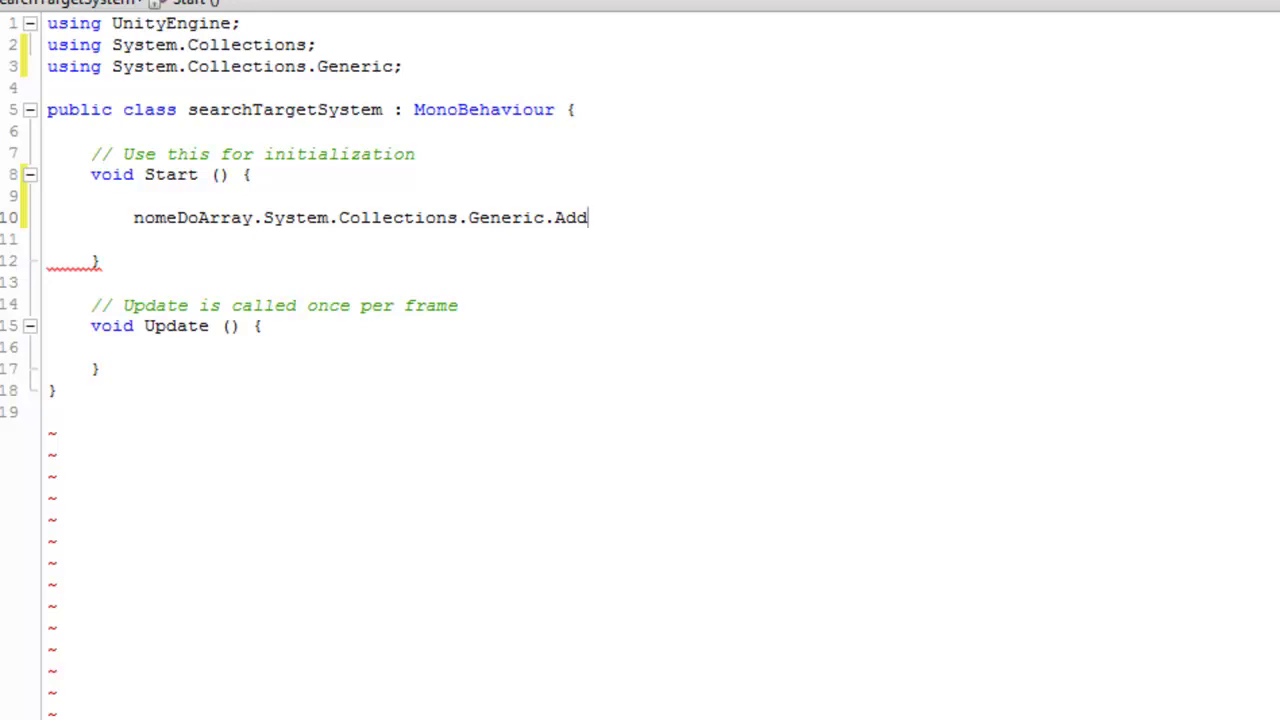
key("BackSpace")
key("BackSpace")
key("BackSpace")
key("BackSpace")
key("BackSpace")
key("BackSpace")
key("BackSpace")
key("BackSpace")
key("BackSpace")
key("BackSpace")
key("BackSpace")
key("BackSpace")
key("BackSpace")
key("BackSpace")
key("BackSpace")
key("BackSpace")
key("BackSpace")
key("BackSpace")
key("BackSpace")
key("BackSpace")
key("BackSpace")
key("BackSpace")
key("BackSpace")
key("BackSpace")
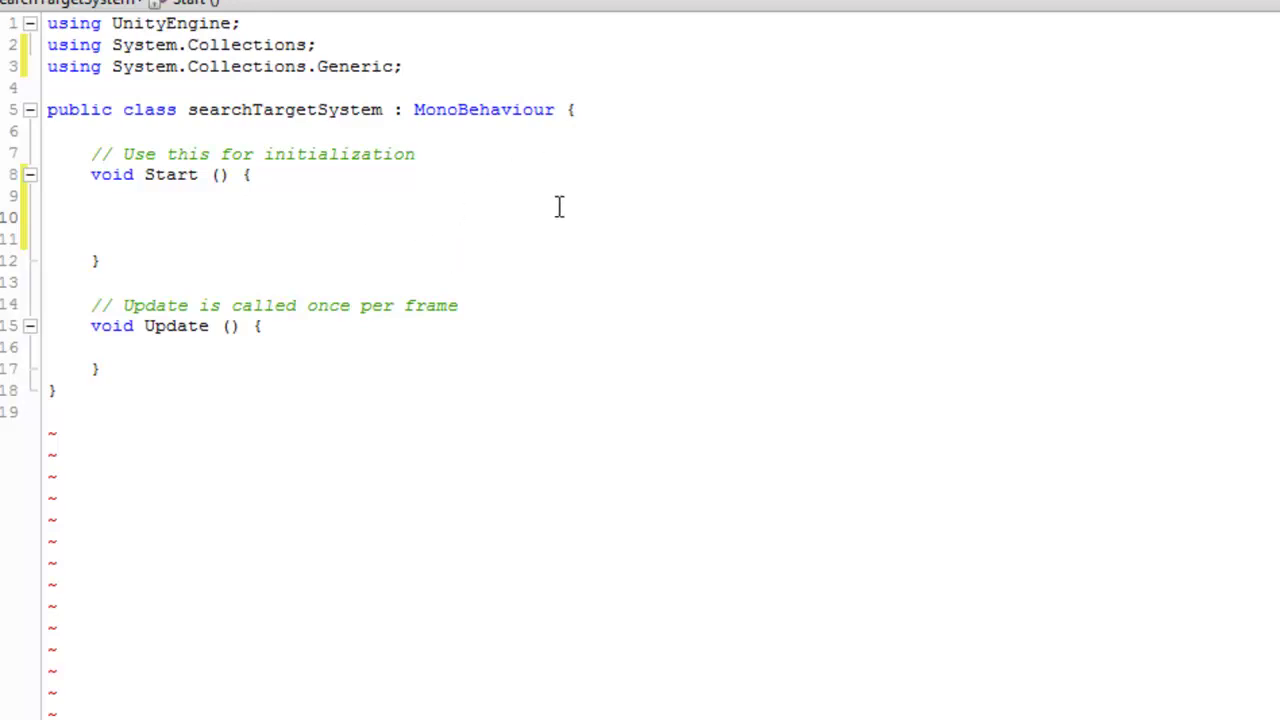
left_click(620, 116)
Add the field 'private List<GameObject> wayPointsList;' at the top of the searchTargetSystem class.
key("Return")
key("Return")
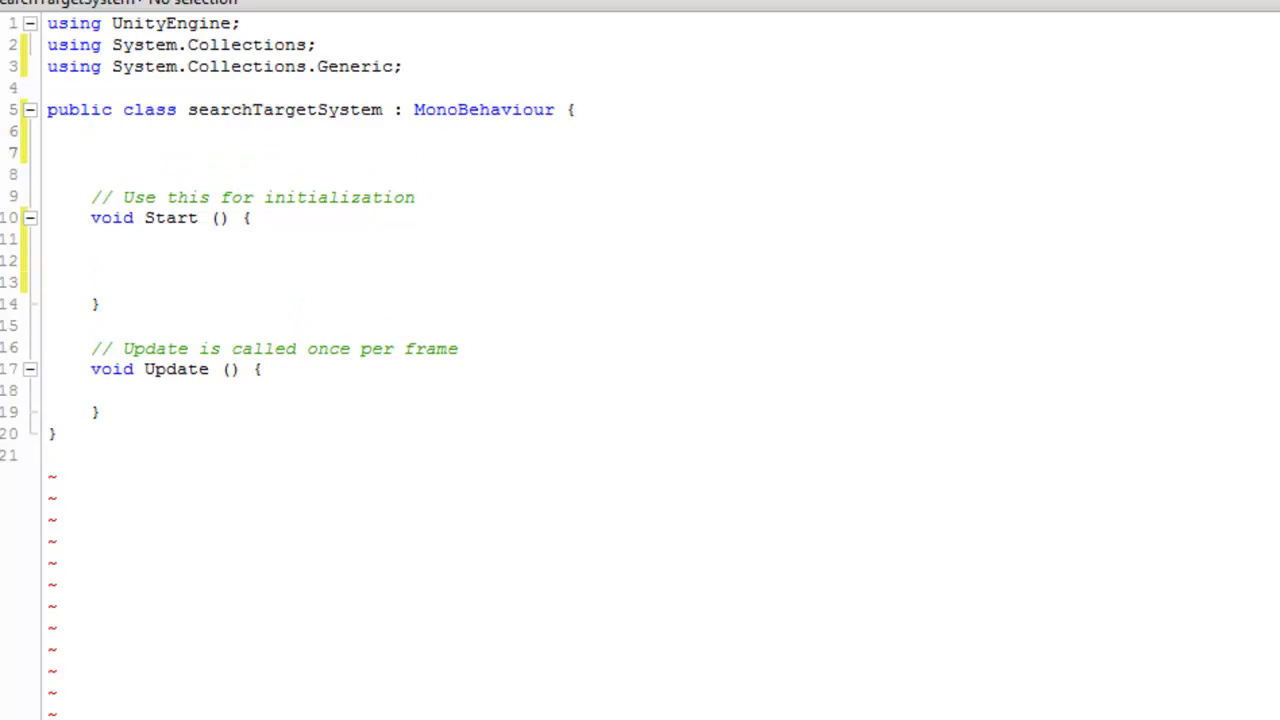
type("private")
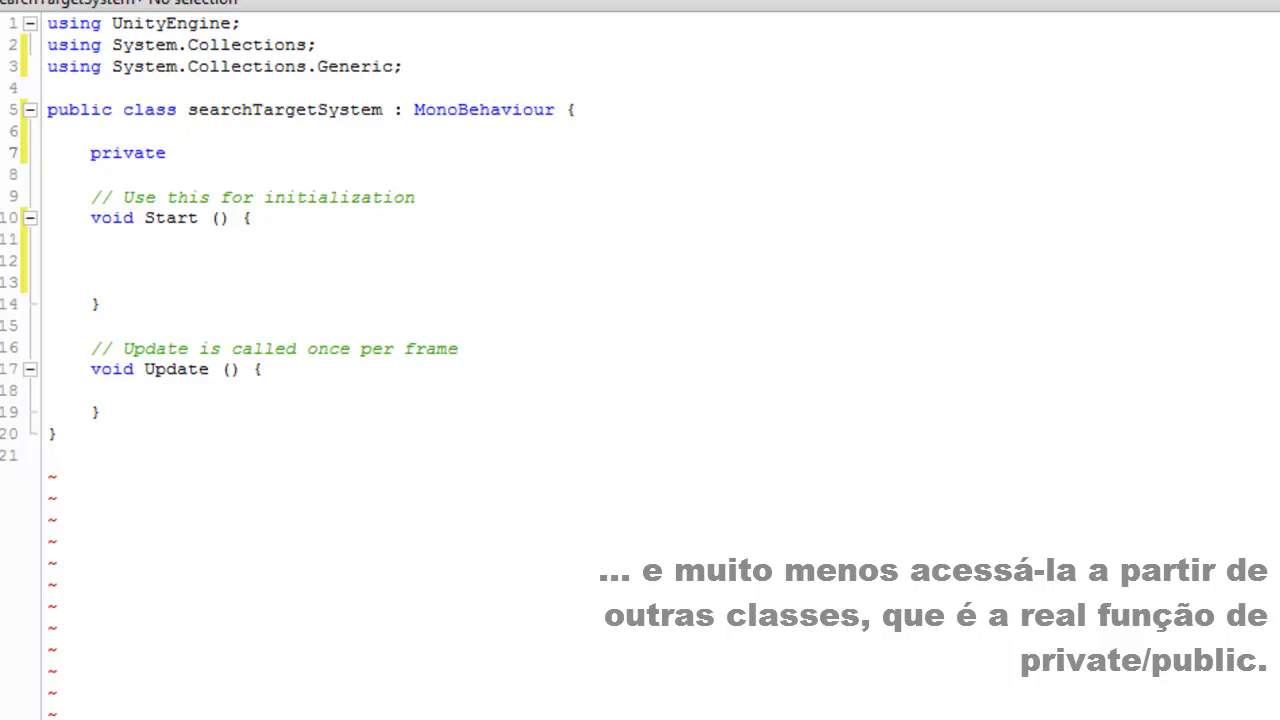
type("List<")
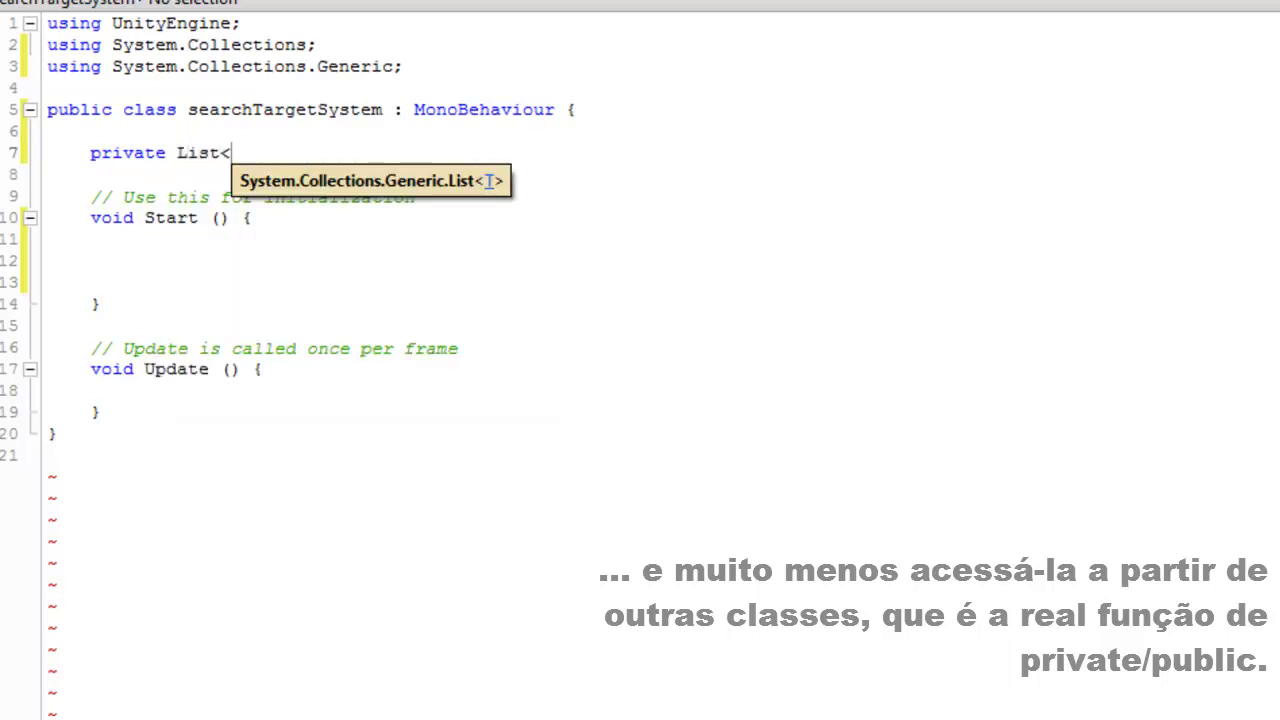
type(">")
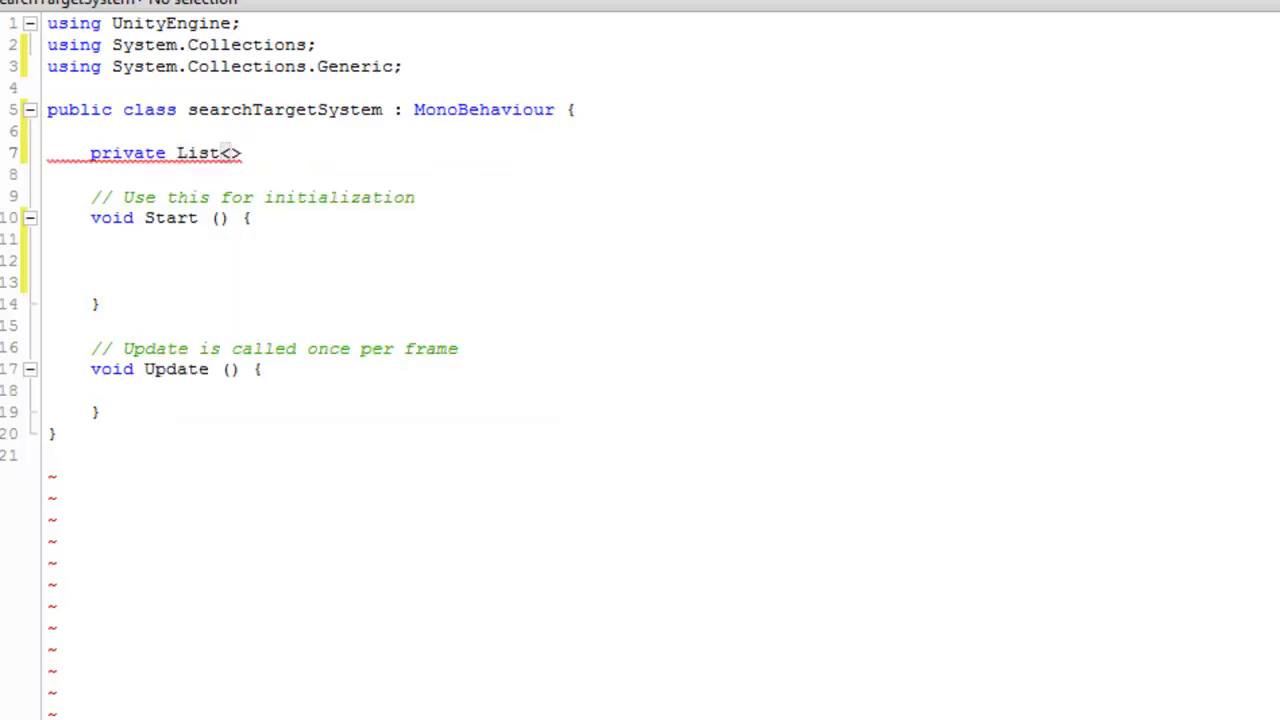
left_click_drag(241, 152, 219, 152)
left_click(231, 150)
key("shift+Right")
key("Left")
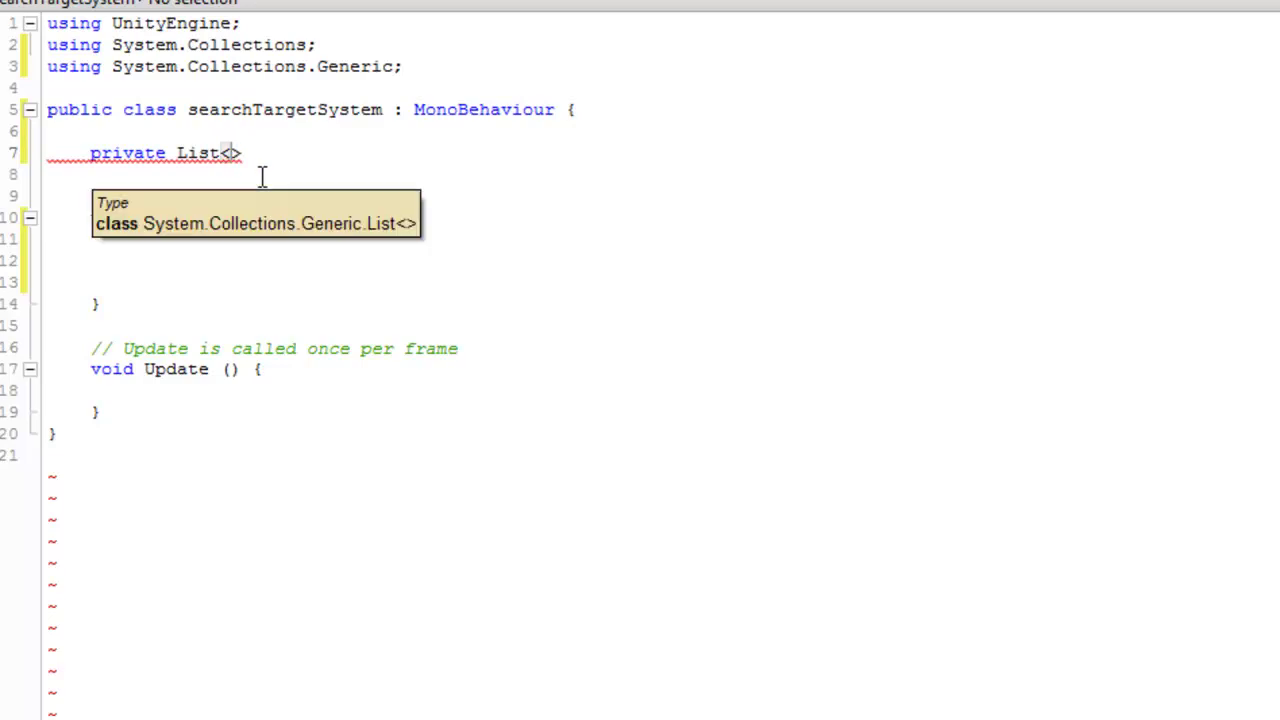
type("G")
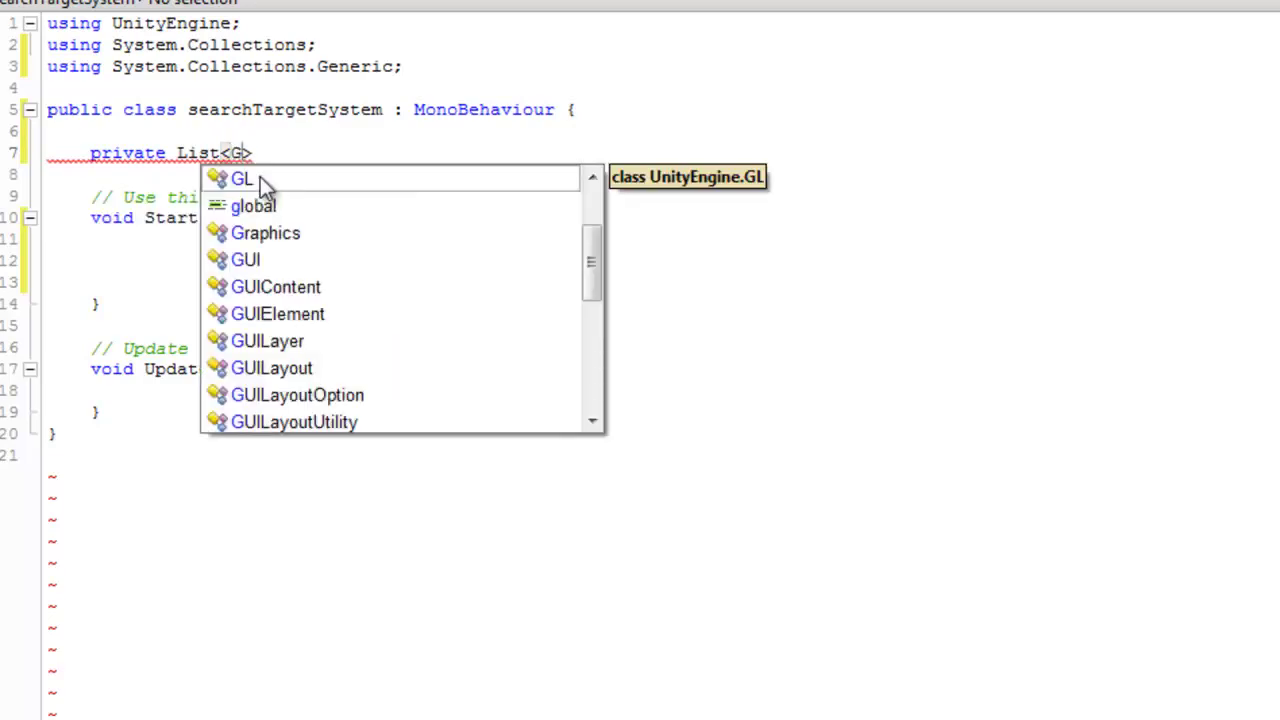
type("ame")
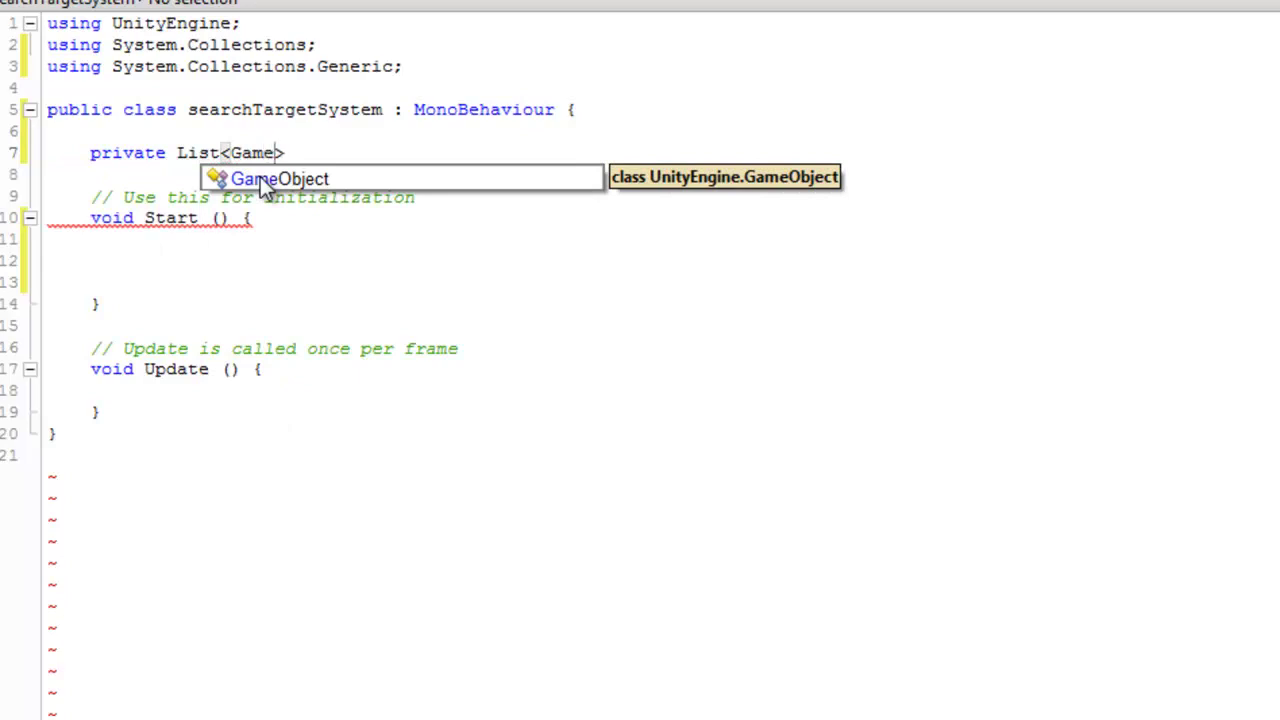
left_click(260, 178)
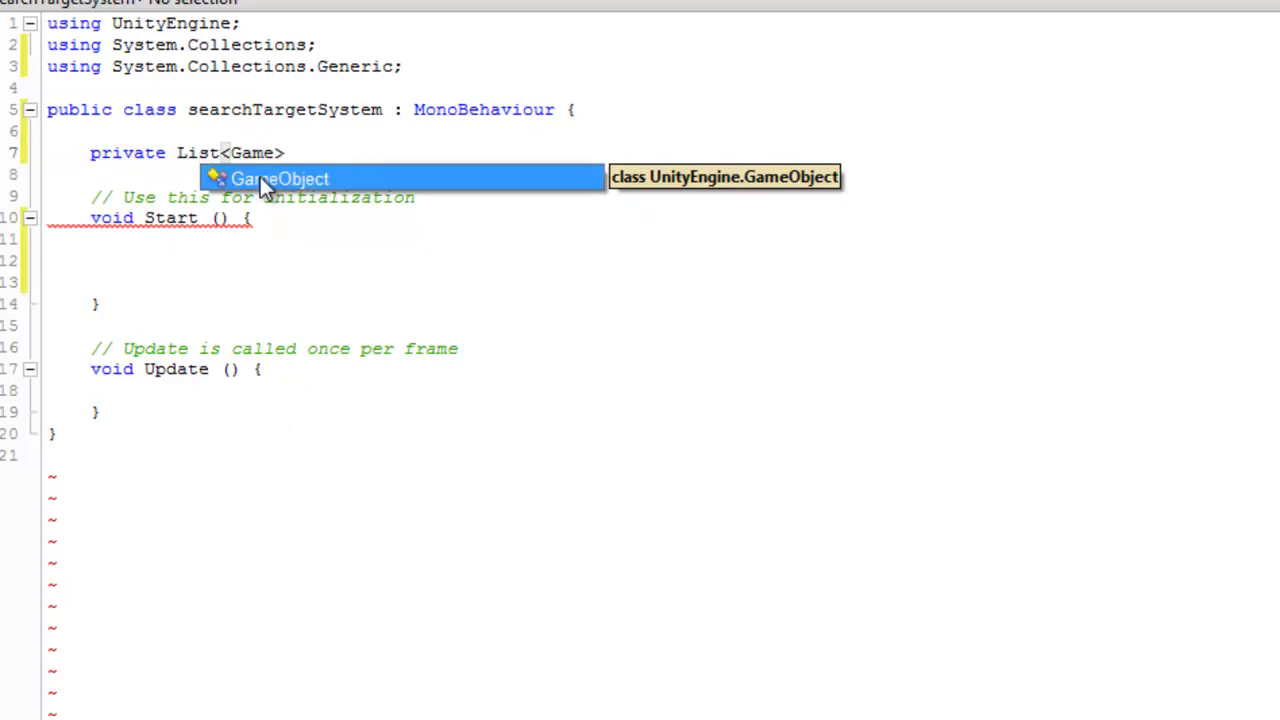
type(">")
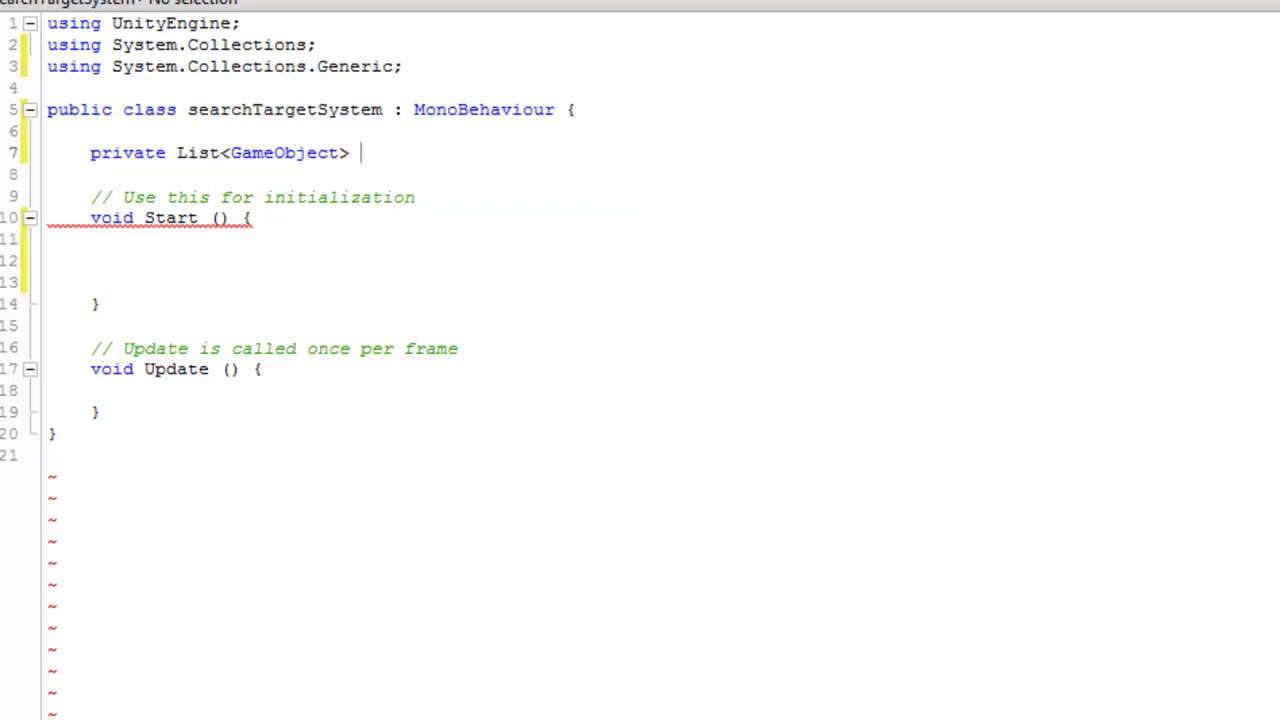
type(" wayPointsList;")
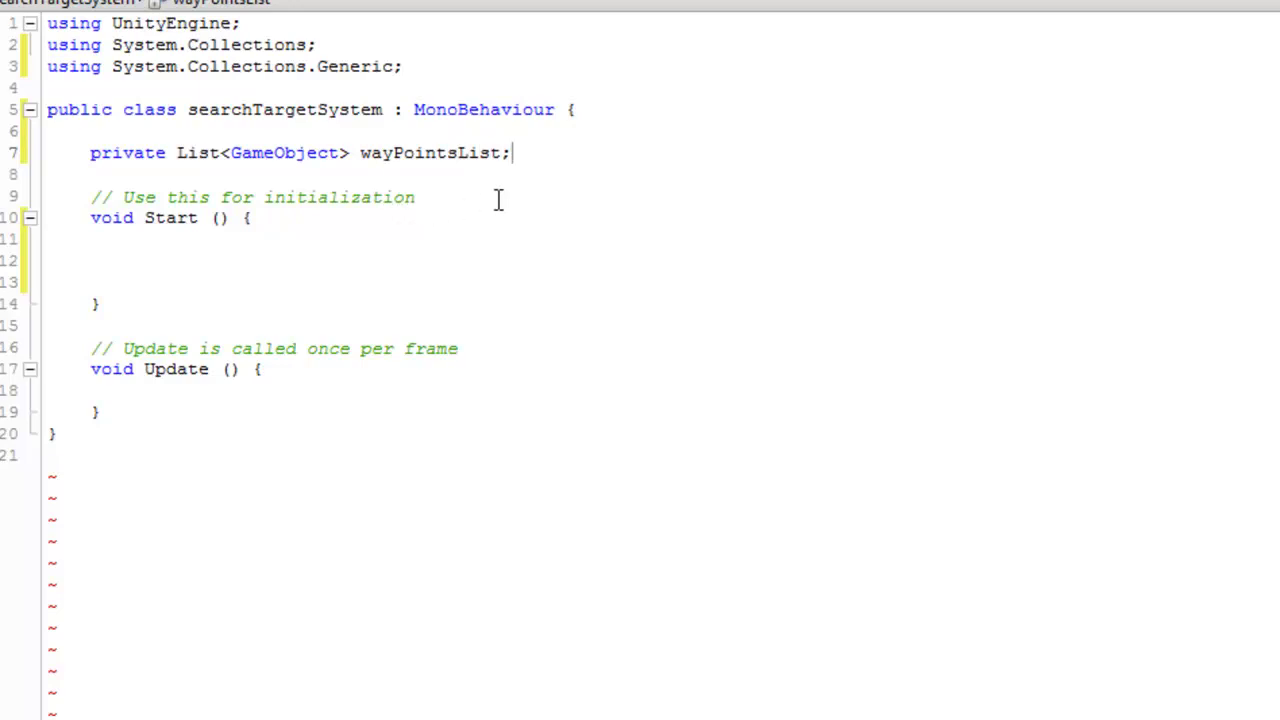
Insert 'private Transform Player;' on a new line above the wayPointsList declaration.
left_click(148, 132)
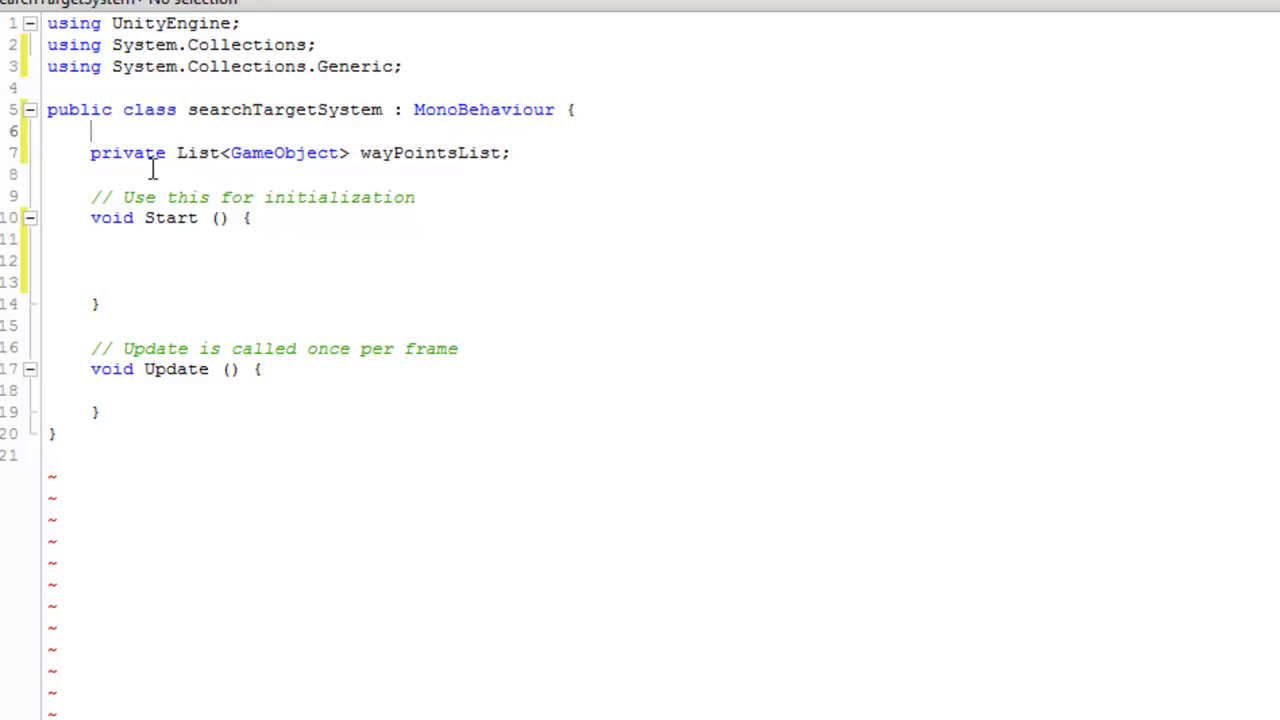
key("Return")
type("prv")
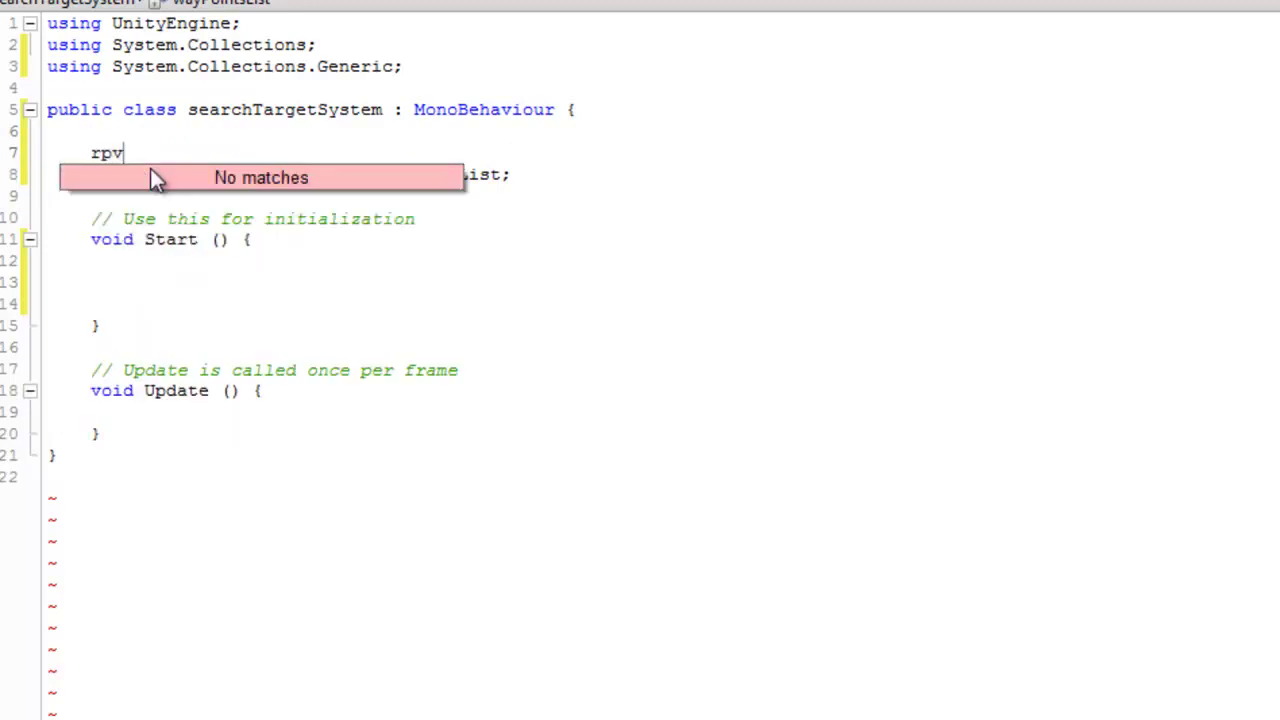
key("BackSpace")
key("BackSpace")
type("rivate ")
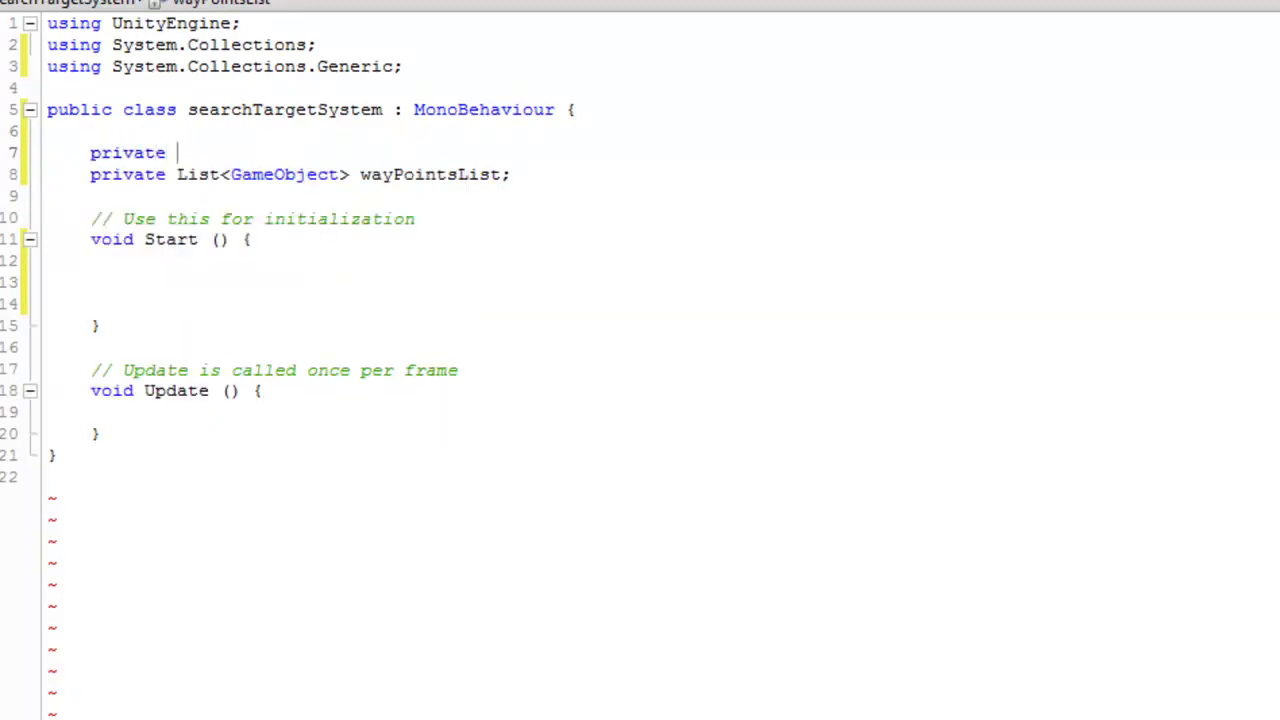
type("Trans")
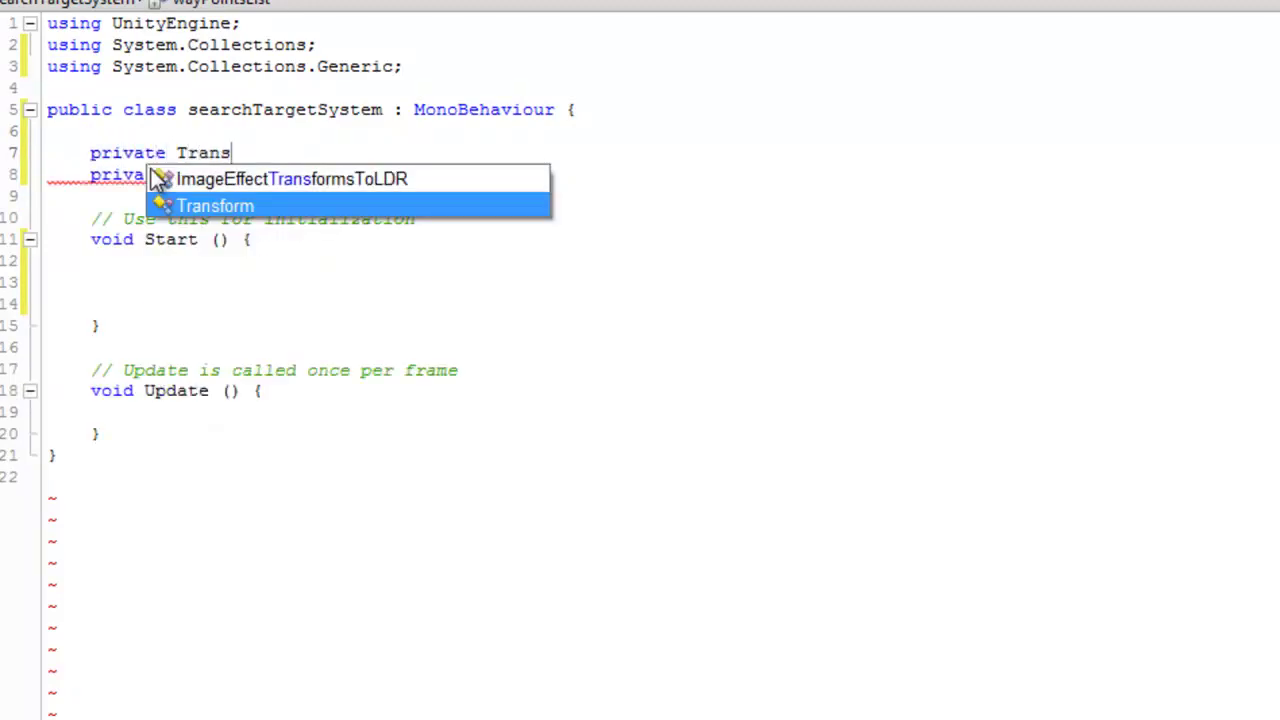
type("form Player;")
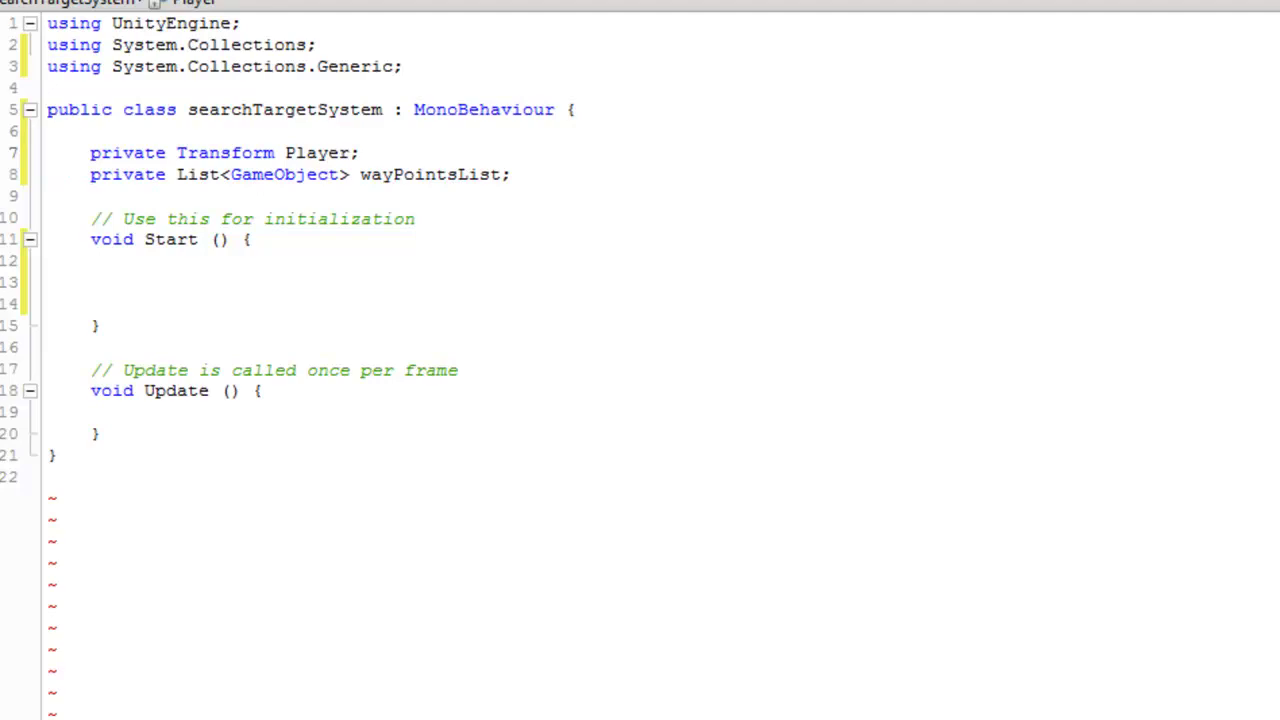
Select the wayPointsList field name to review the declaration.
left_click(252, 282)
left_click(506, 175)
left_click_drag(506, 175, 358, 175)
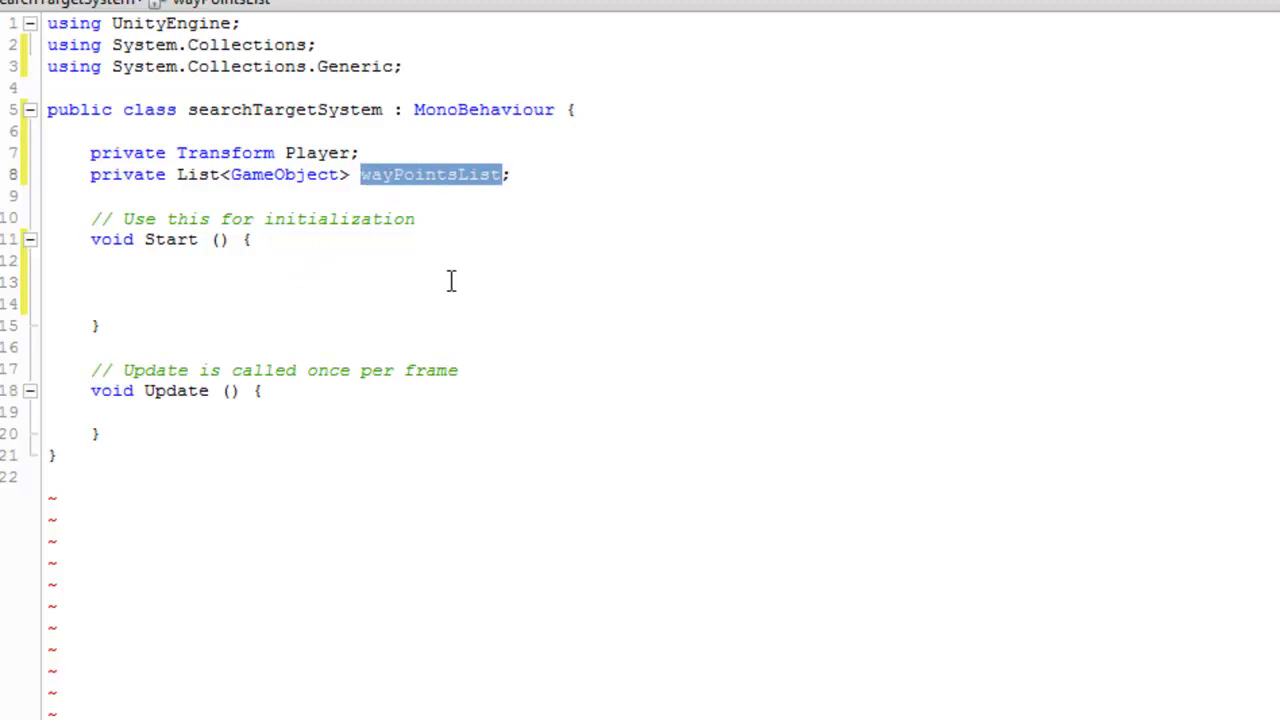
left_click(524, 392)
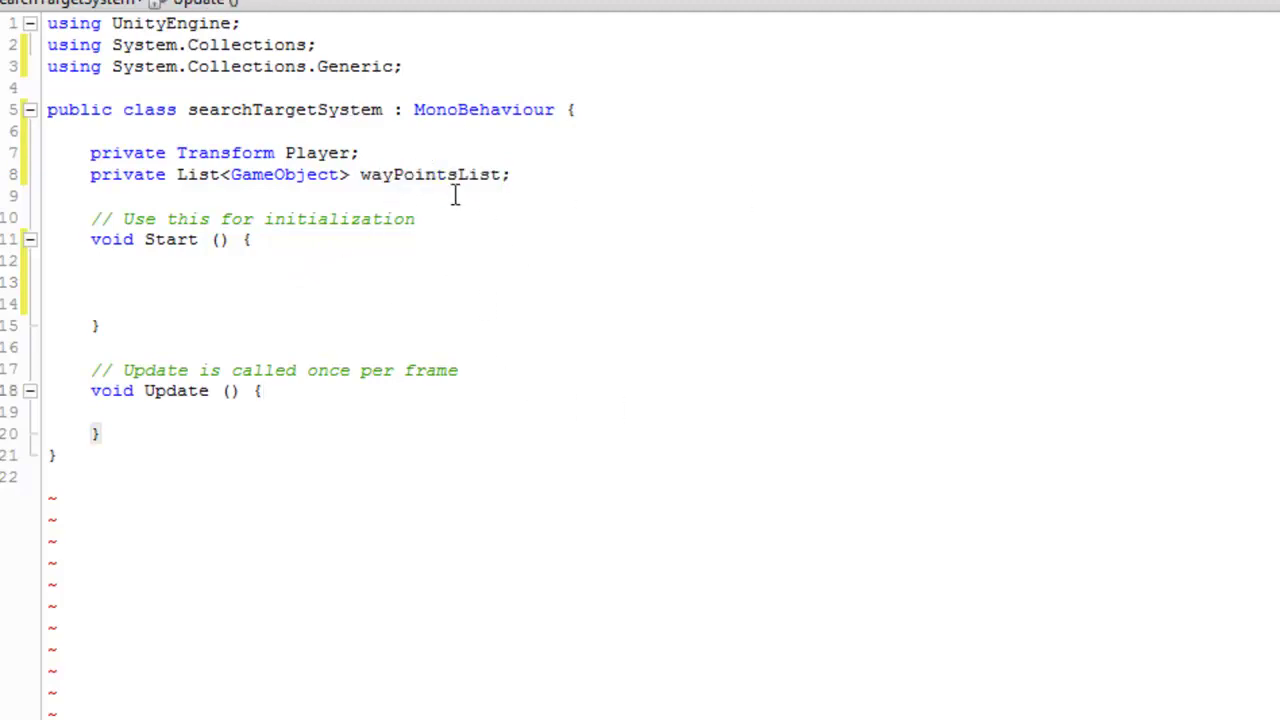
left_click_drag(502, 175, 360, 175)
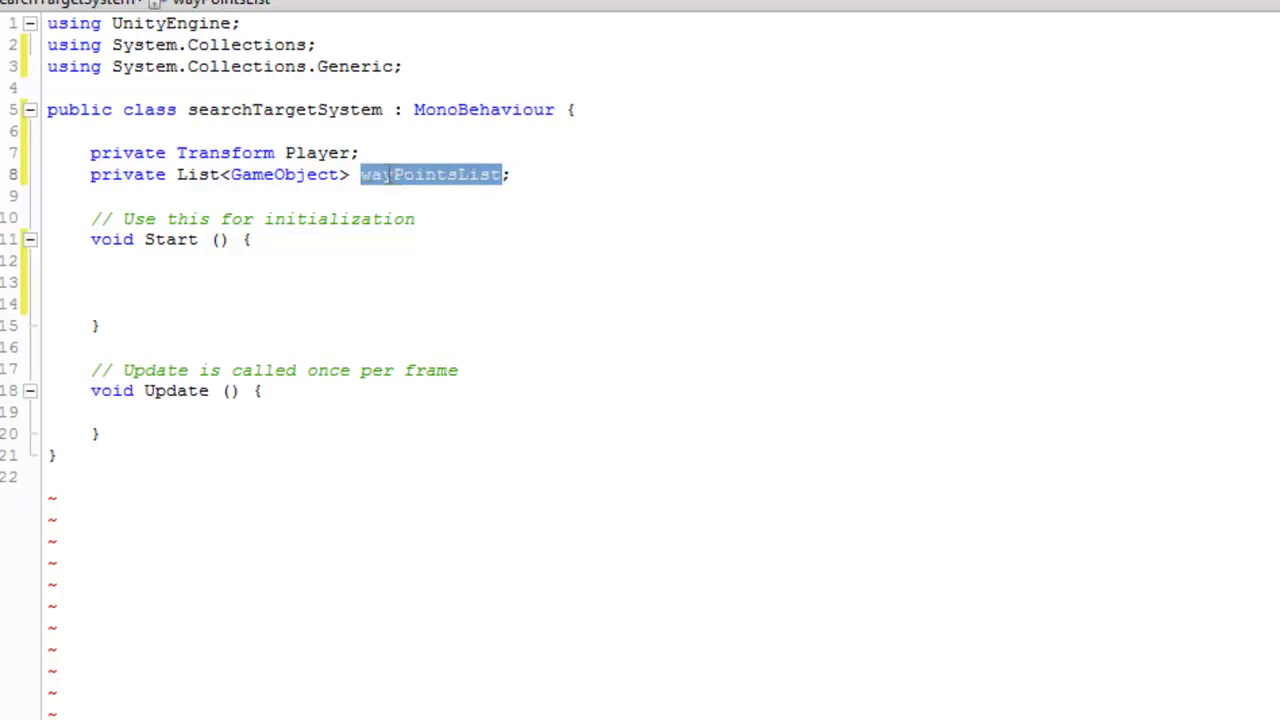
left_click(393, 175)
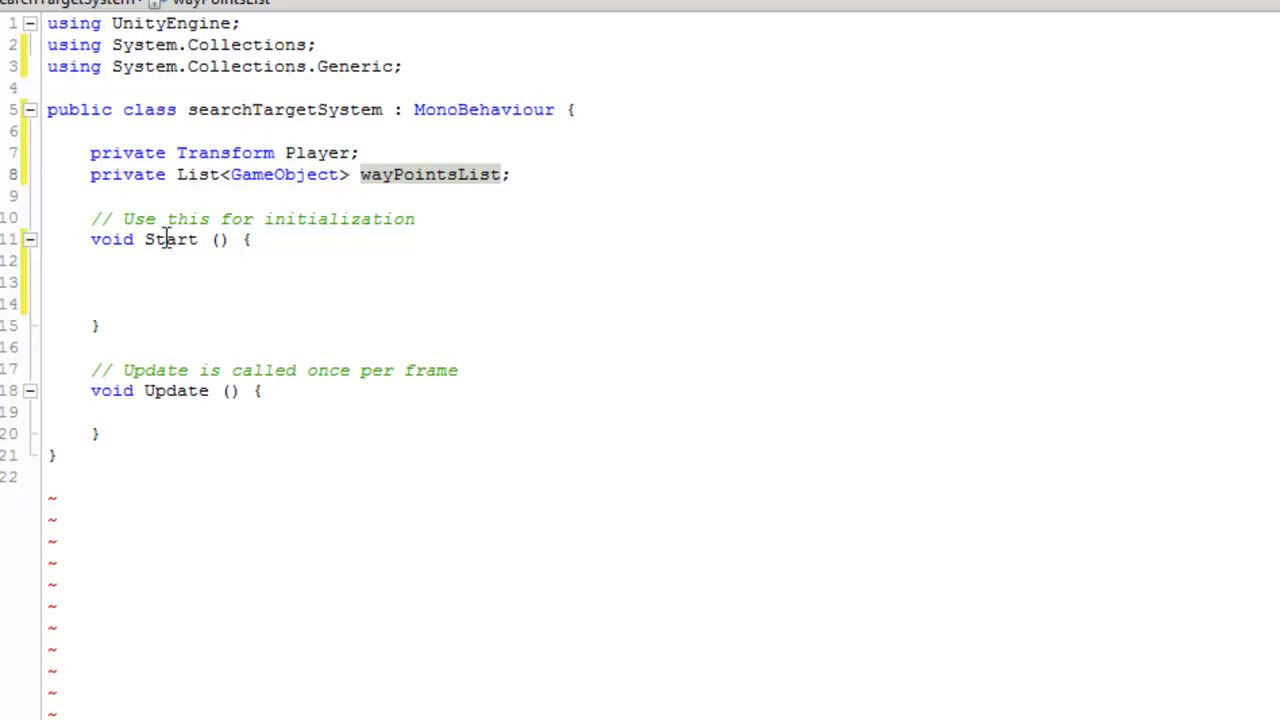
In Start, begin 'Player = GameObject.FindGameObjectWithTag' using the completion list.
left_click(155, 280)
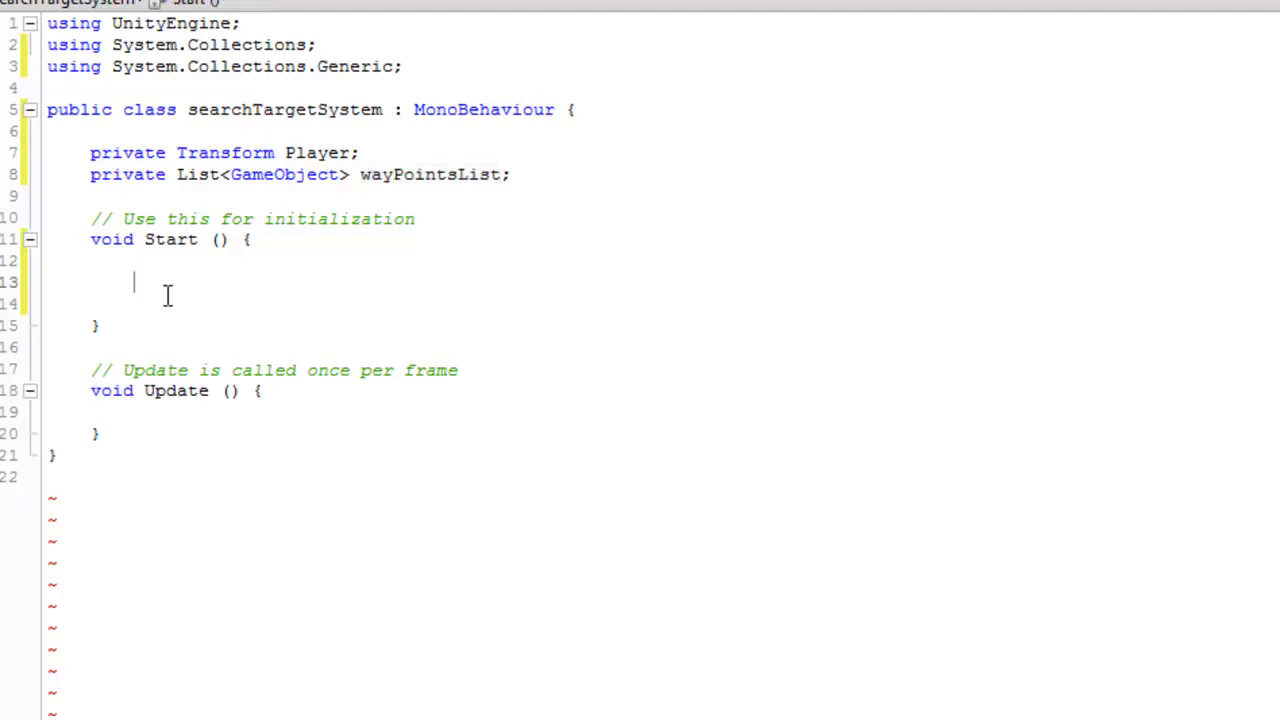
type("Player = Game")
key("Escape")
type("o")
key("BackSpace")
type("Object.Find")
key("Down")
key("Down")
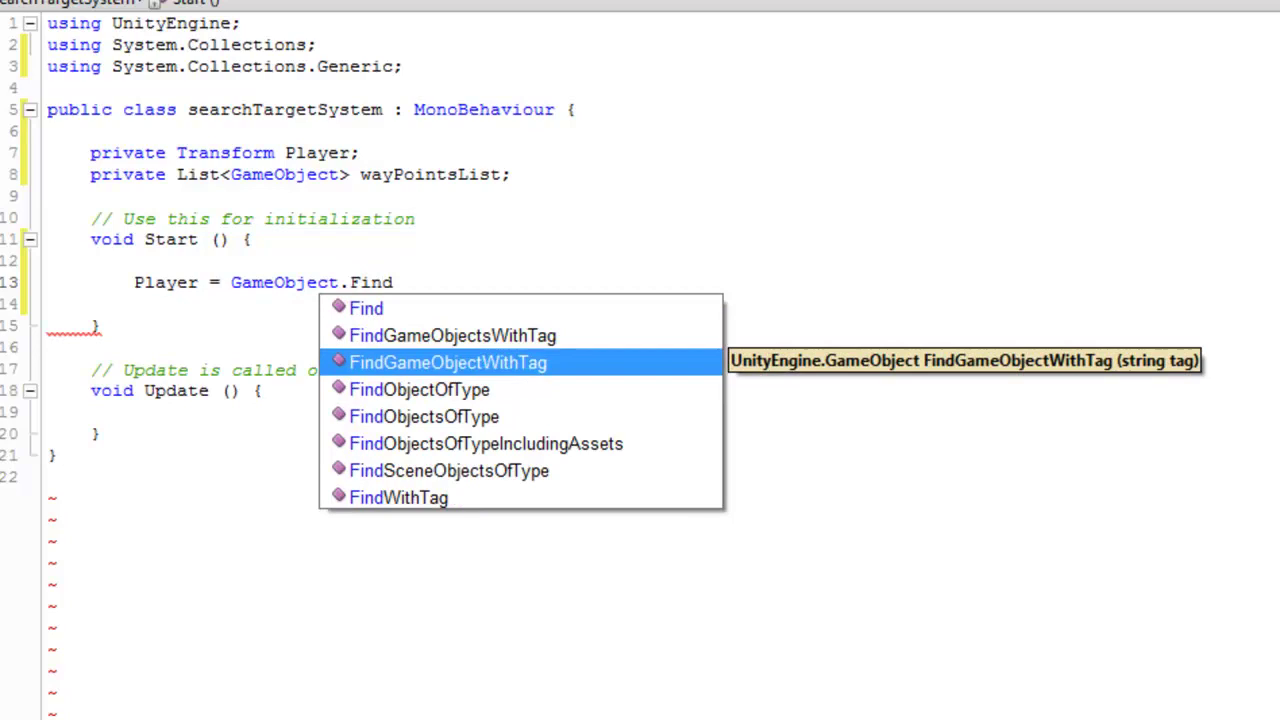
key("Return")
Pass the tag "Player" as the argument of FindGameObjectWithTag.
type("()")
key("Left")
type("\"Pla\"")
key("Left")
type("Player")
key("Right")
key("Right")
type(".")
key("BackSpace")
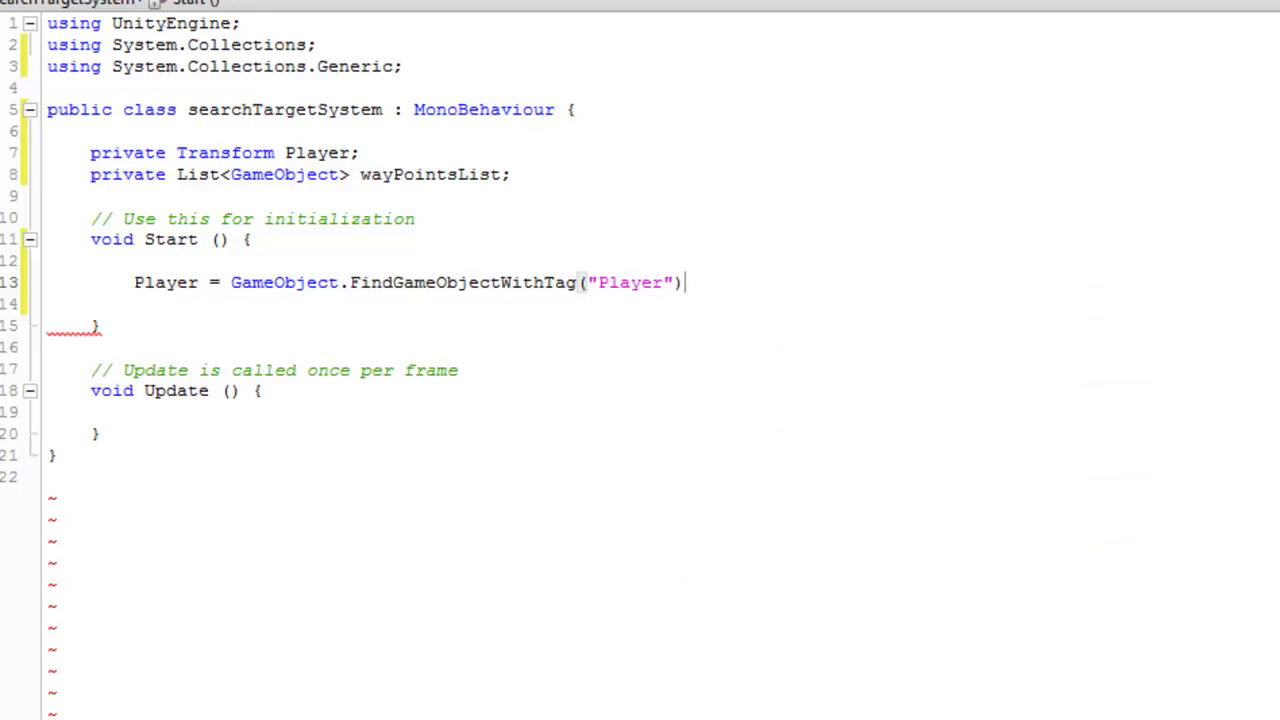
Append '.transform;' to finish the Player assignment, then add a blank line below.
left_click_drag(276, 153, 177, 153)
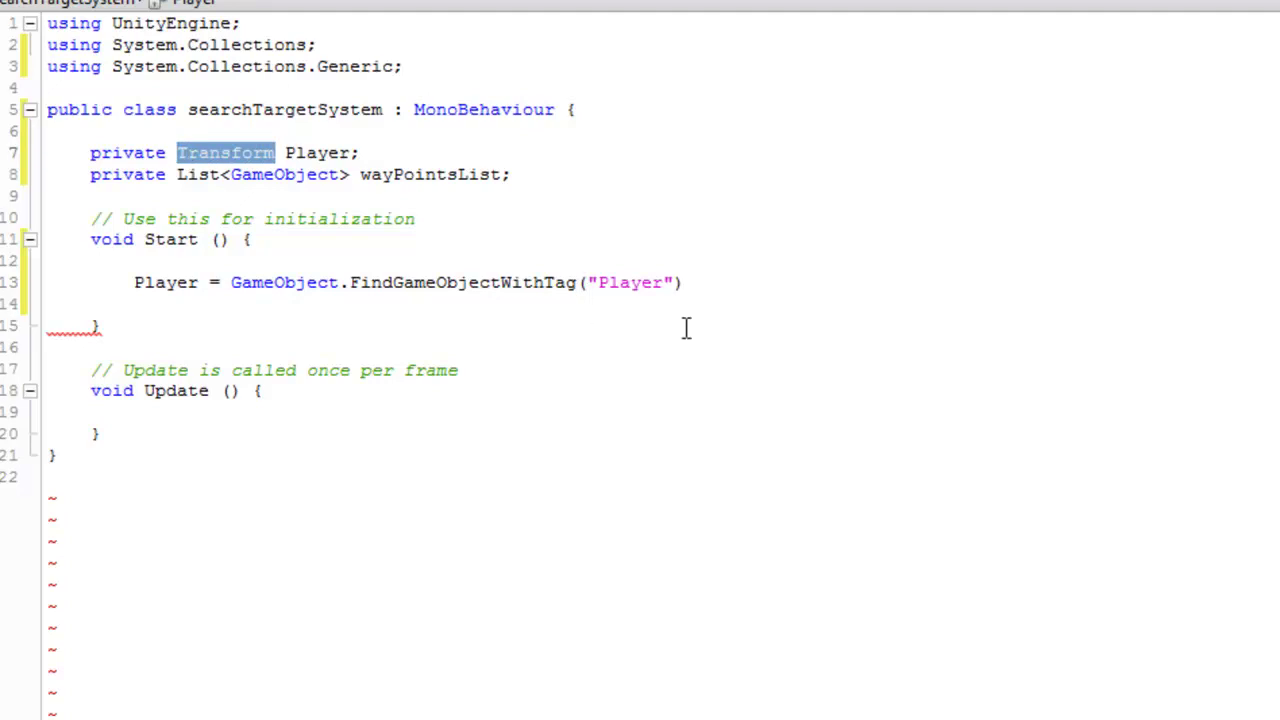
left_click(743, 286)
type(".transform;")
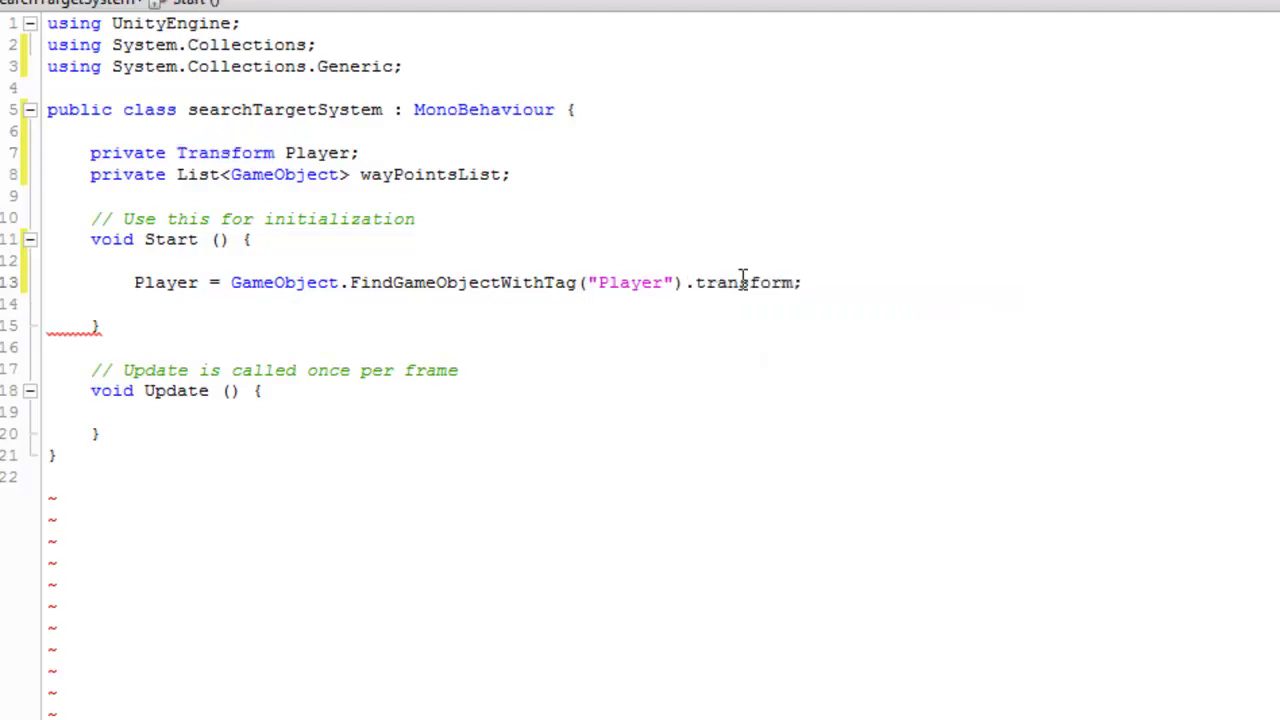
left_click_drag(695, 283, 229, 283)
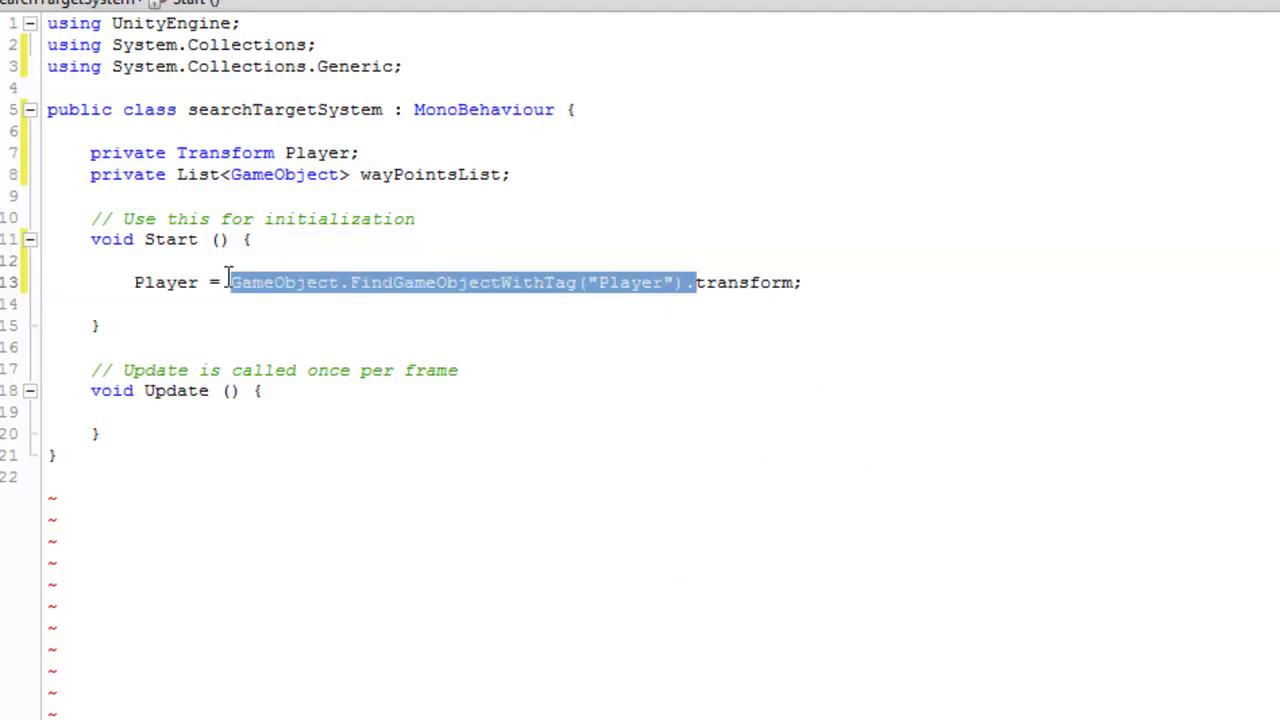
left_click(838, 282)
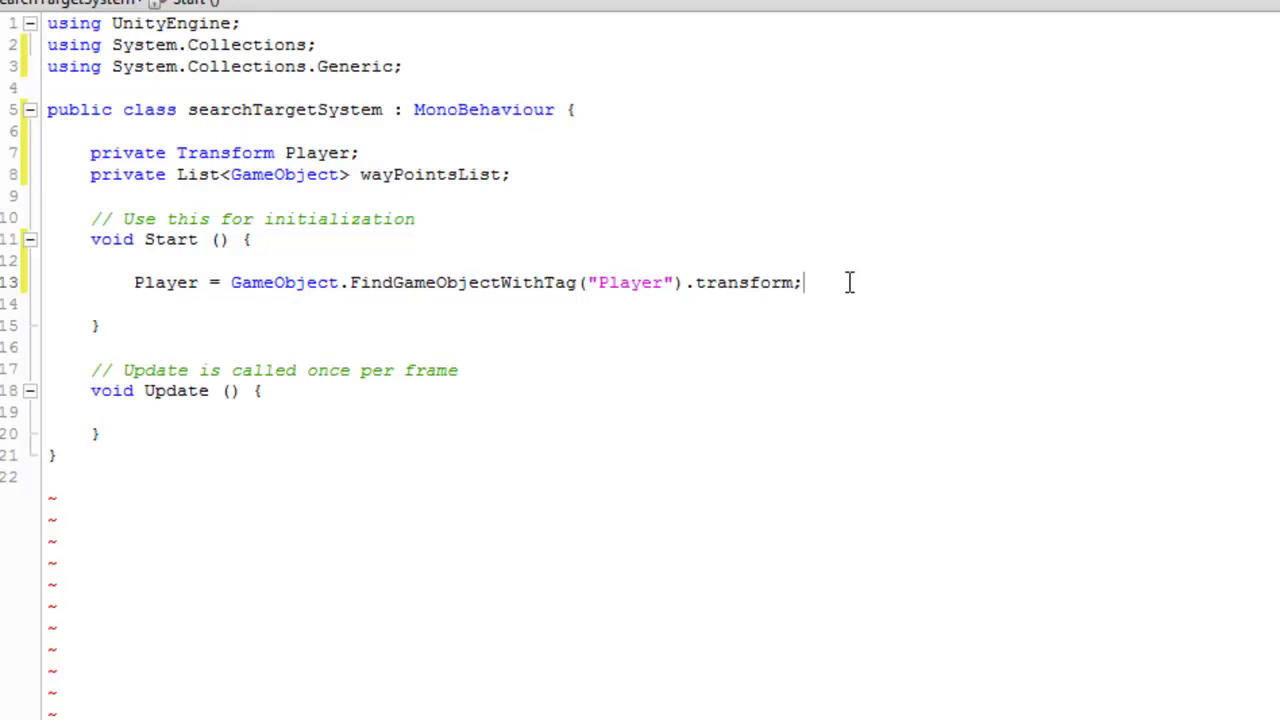
key("Return")
key("Return")
Declare 'GameObject[] wayPoints = GameObject.FindGameObjectsWithTag("wayPoint");' in Start.
type("Game")
key("Return")
type("[] ")
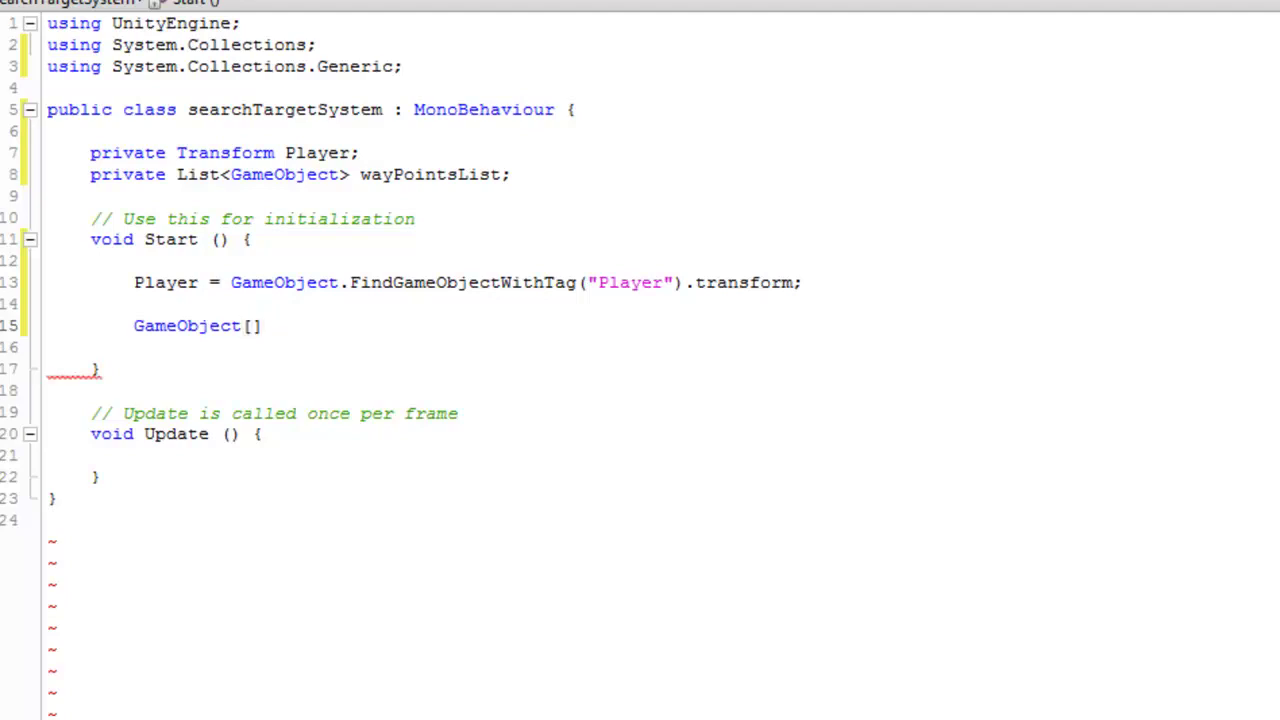
type("wayPoints = GameObject.Find")
key("Down")
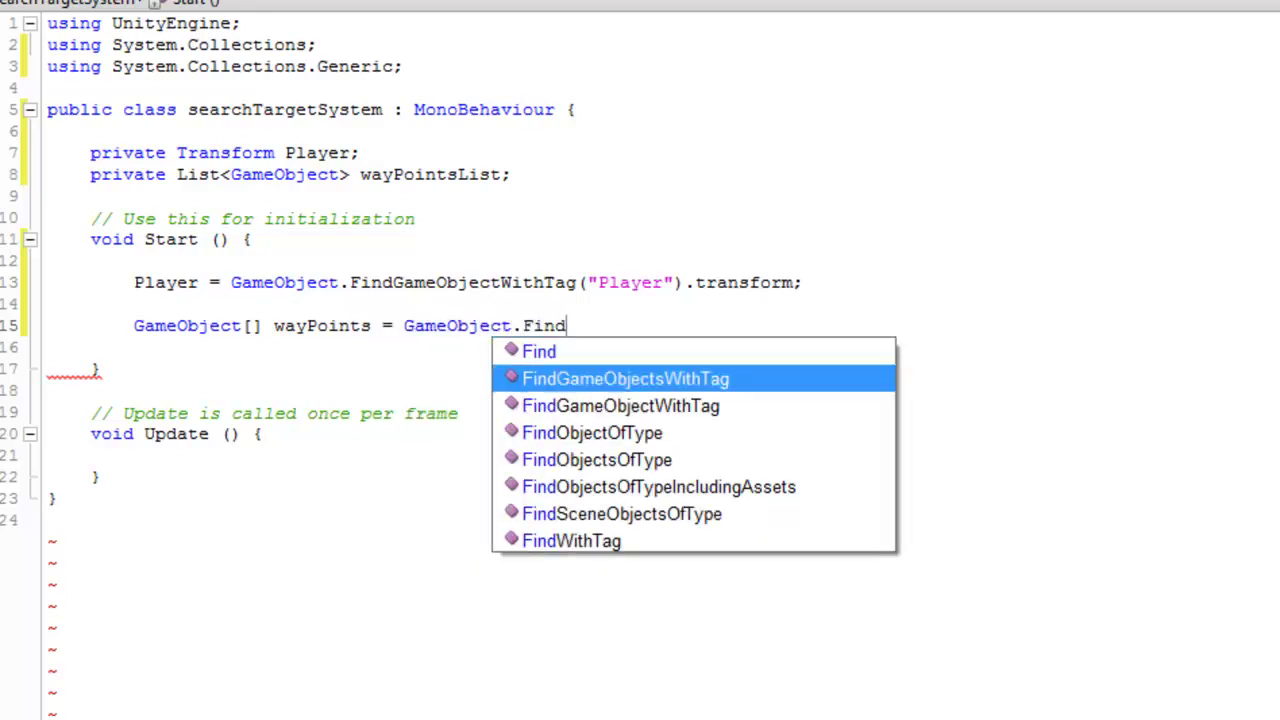
key("Return")
type("(\"")
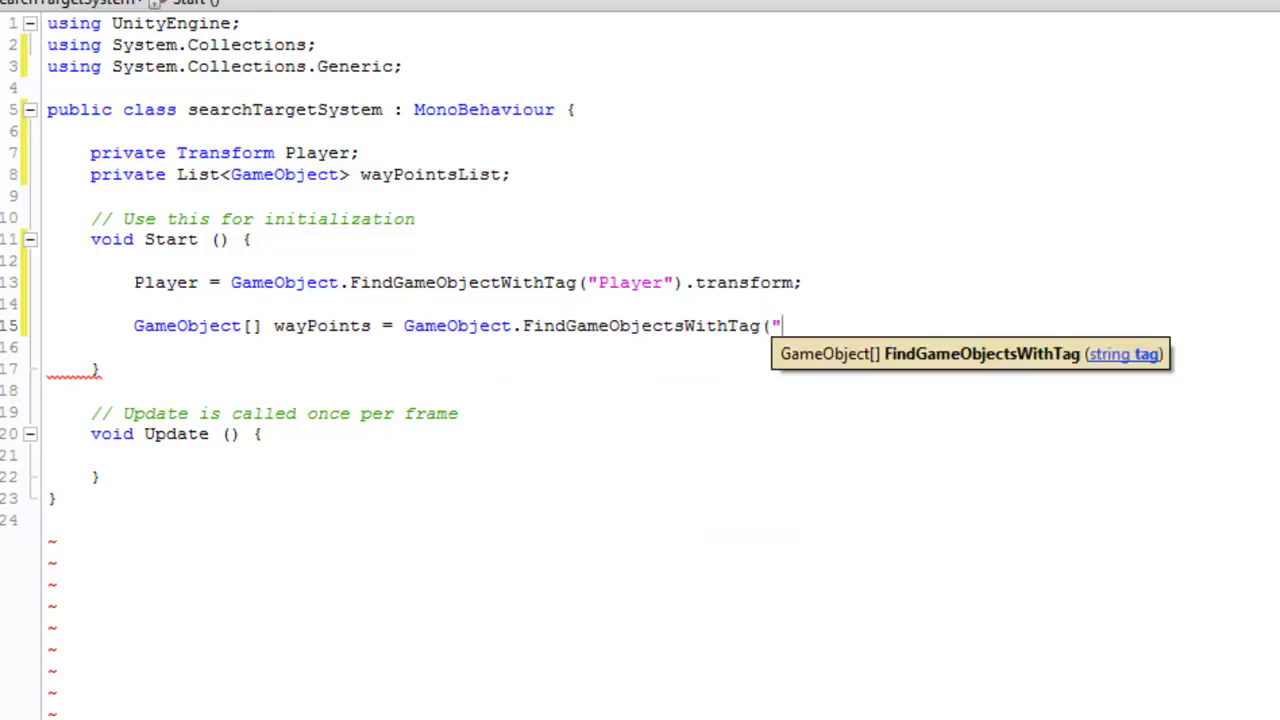
type("wayPoint\");")
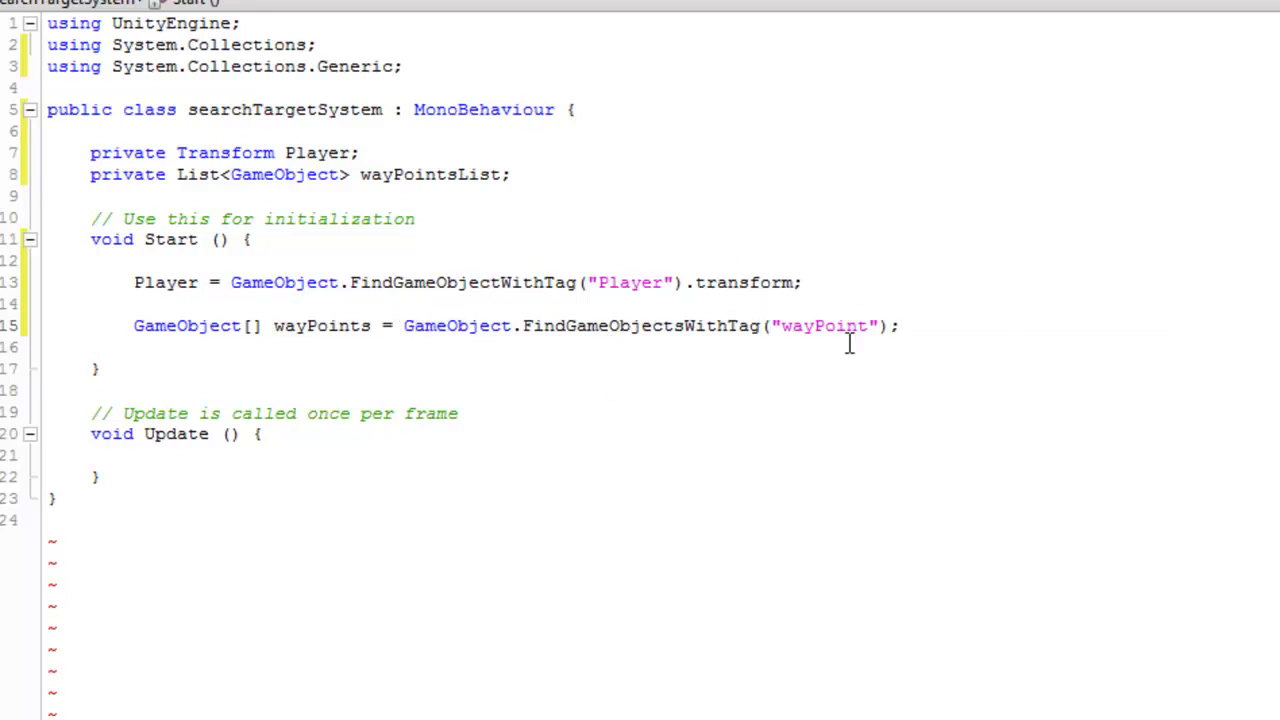
Highlight the wayPoint tag, the GameObject[] type and the declaration to review line 15.
left_click_drag(870, 325, 781, 325)
left_click(781, 325)
left_click_drag(265, 325, 134, 325)
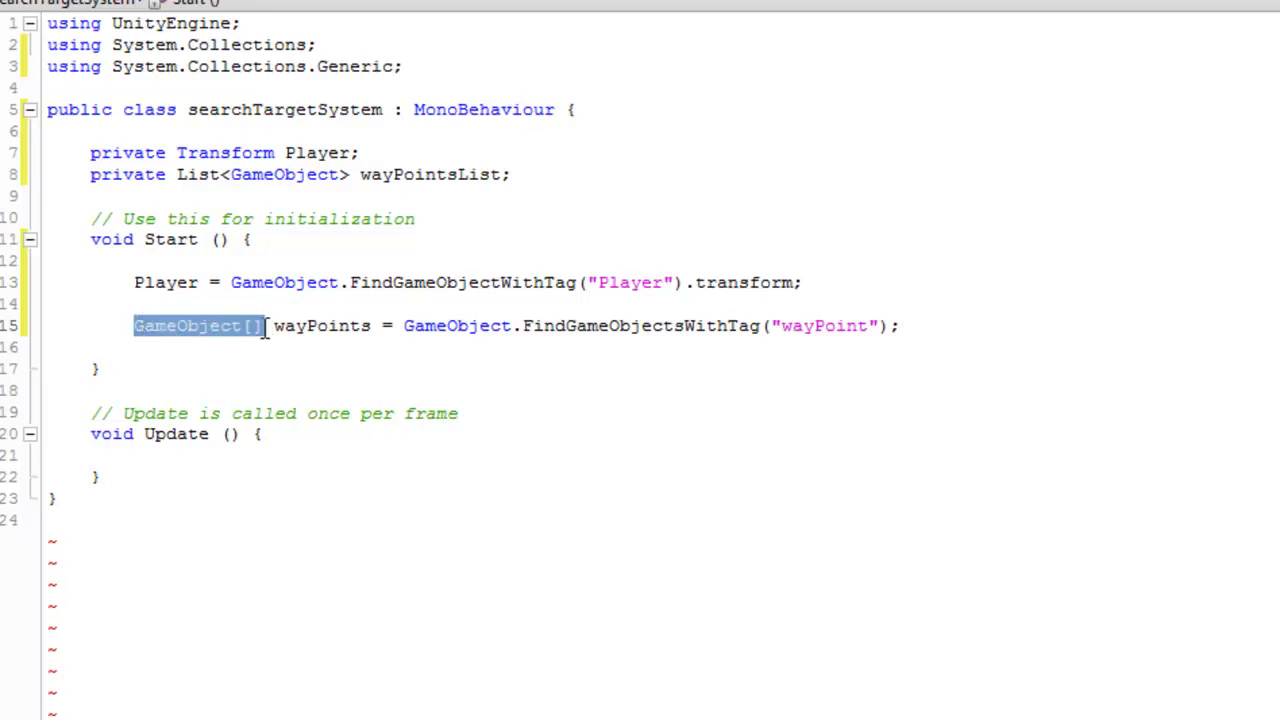
left_click(265, 325)
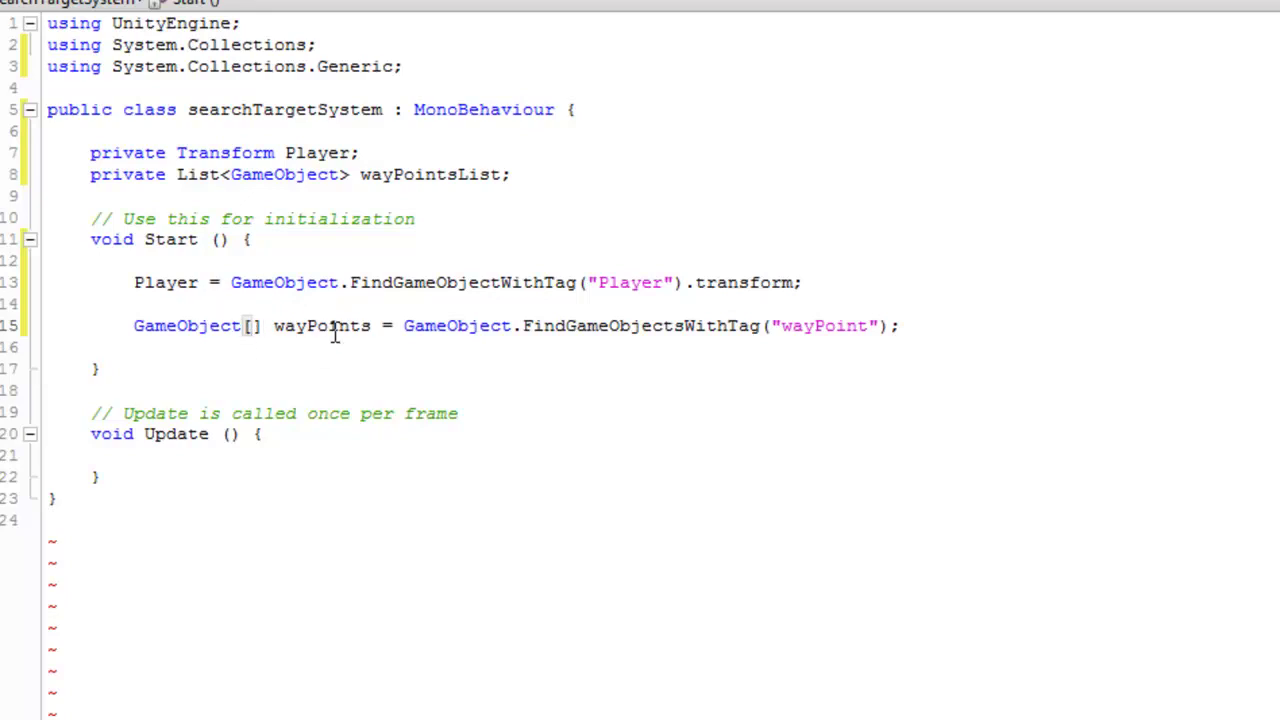
left_click_drag(405, 325, 857, 325)
left_click(857, 325)
left_click(938, 330)
Write 'foreach (GameObject newWayPoint in wayPoints) {' and open the loop body.
key("Return")
key("Return")
type("f")
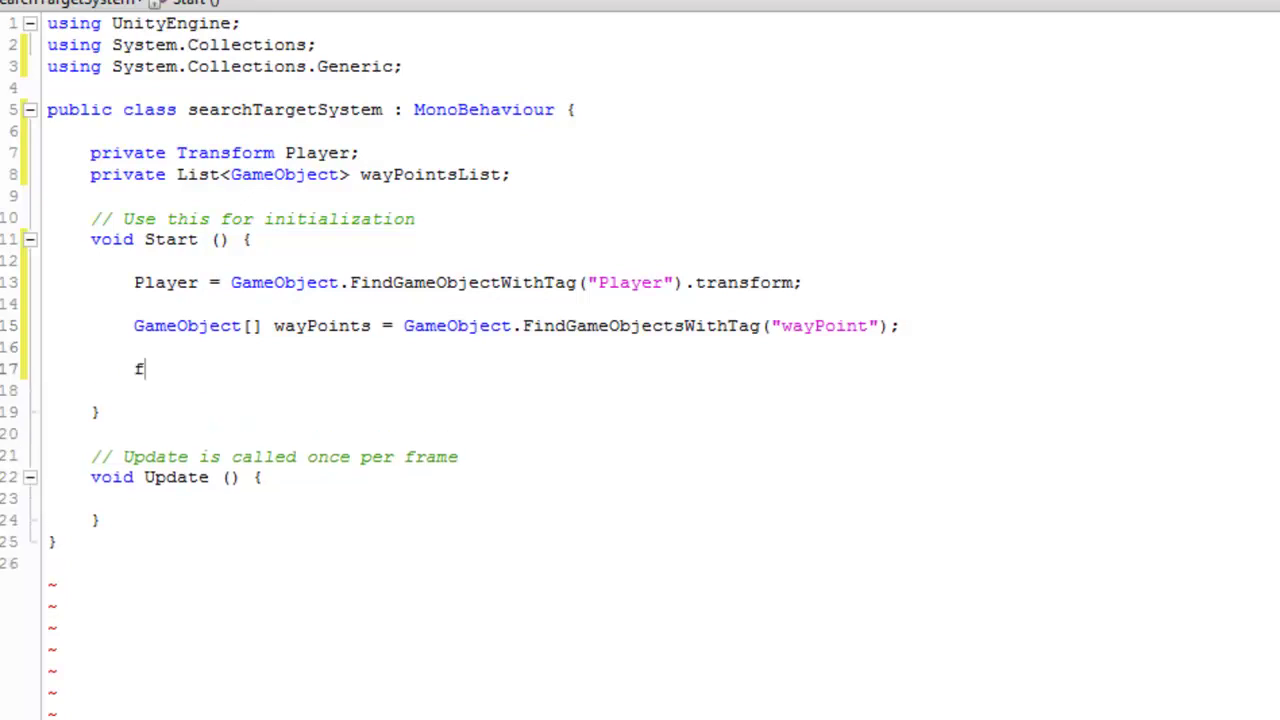
type("oreach")
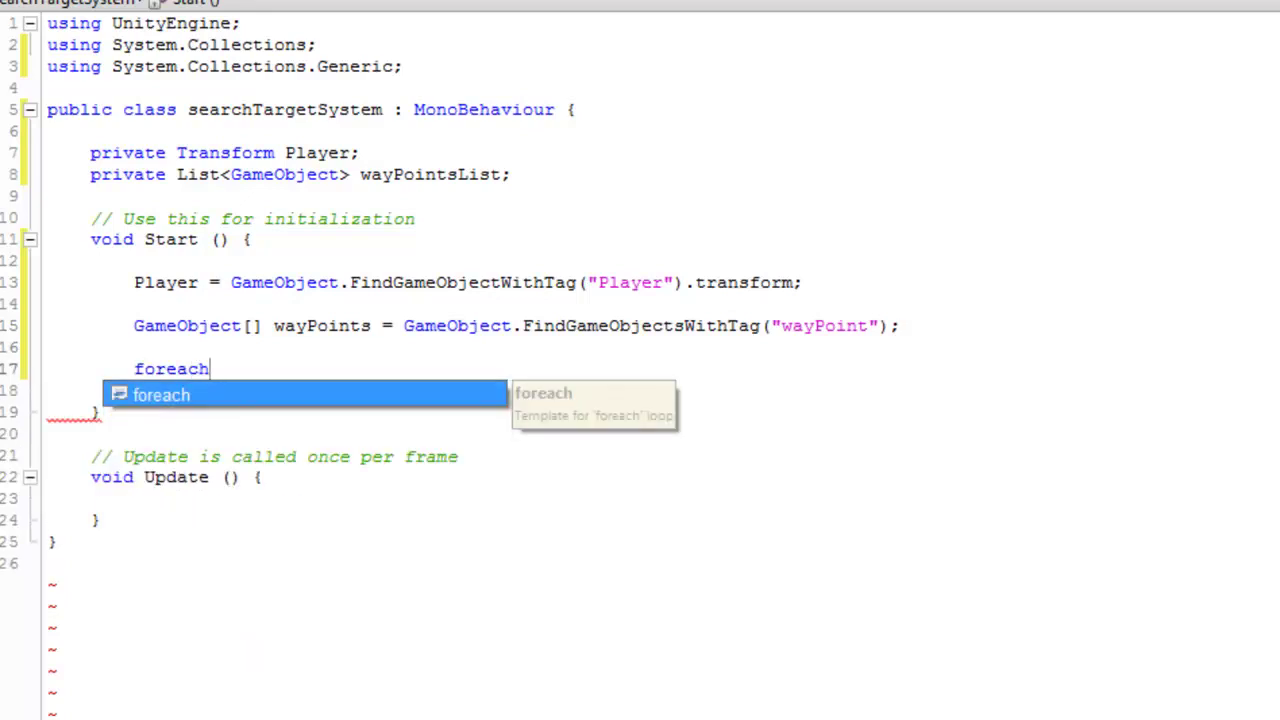
type("(")
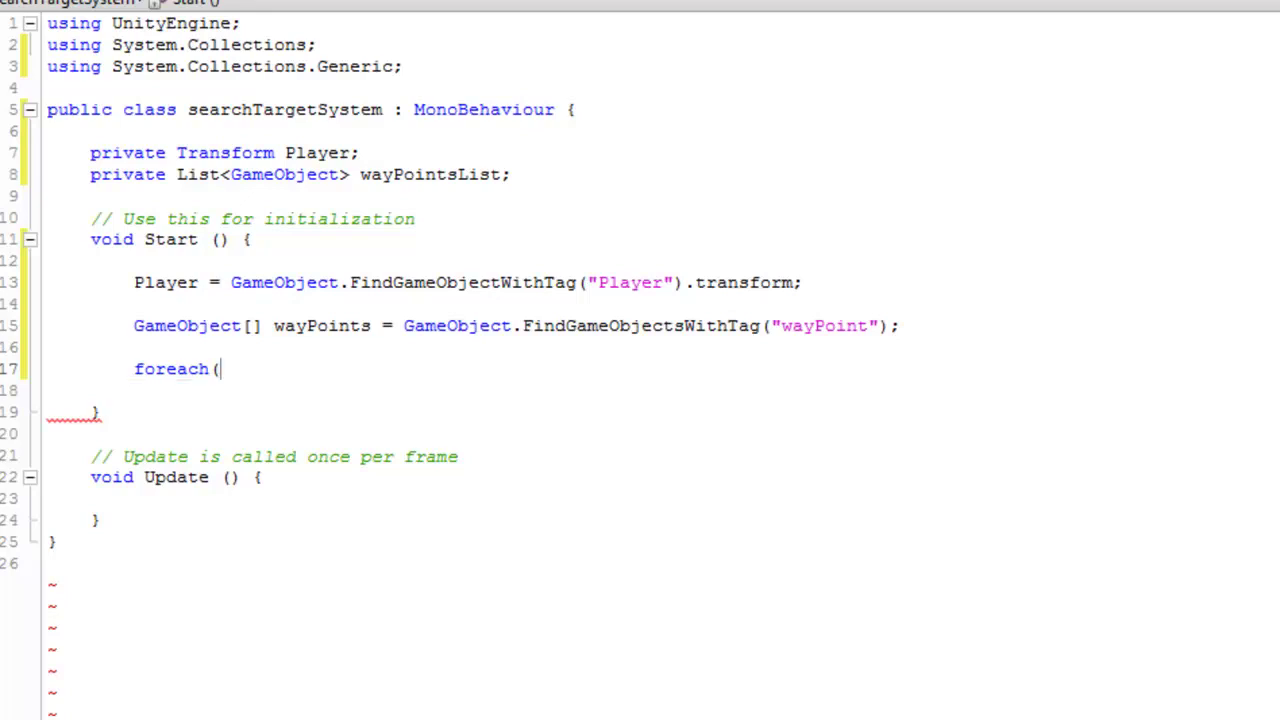
type("G")
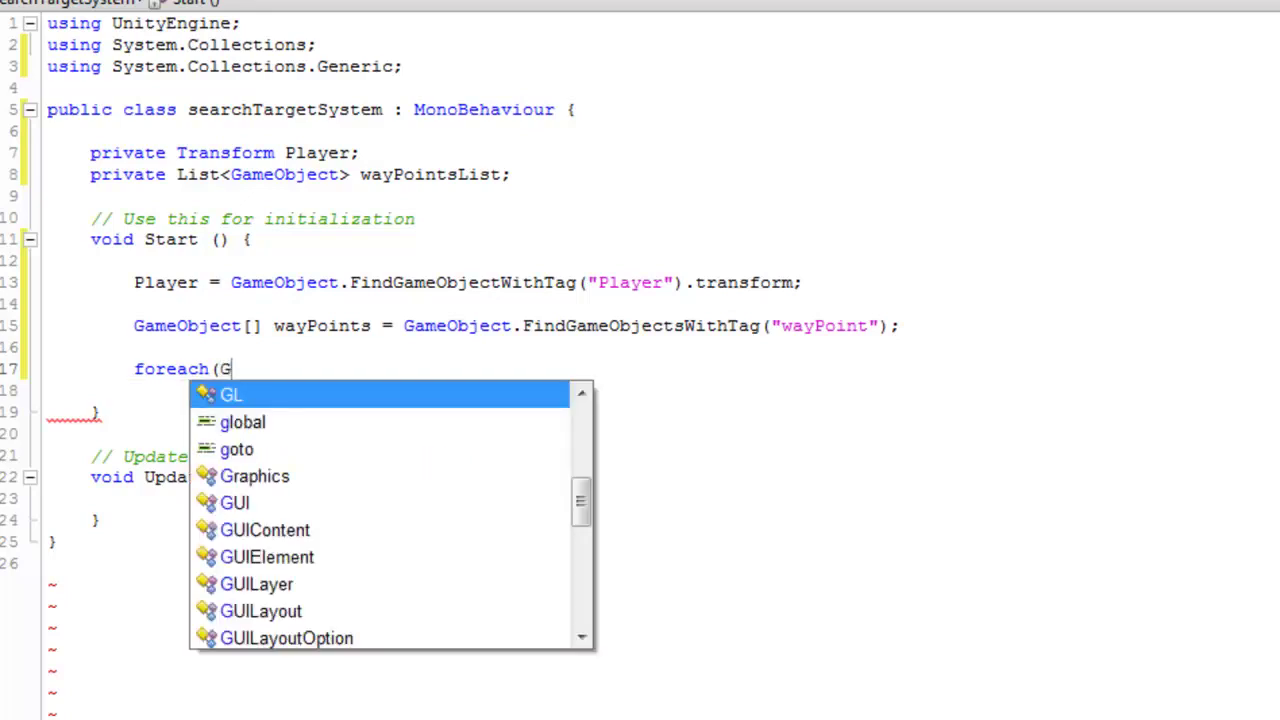
type("ame")
key("Return")
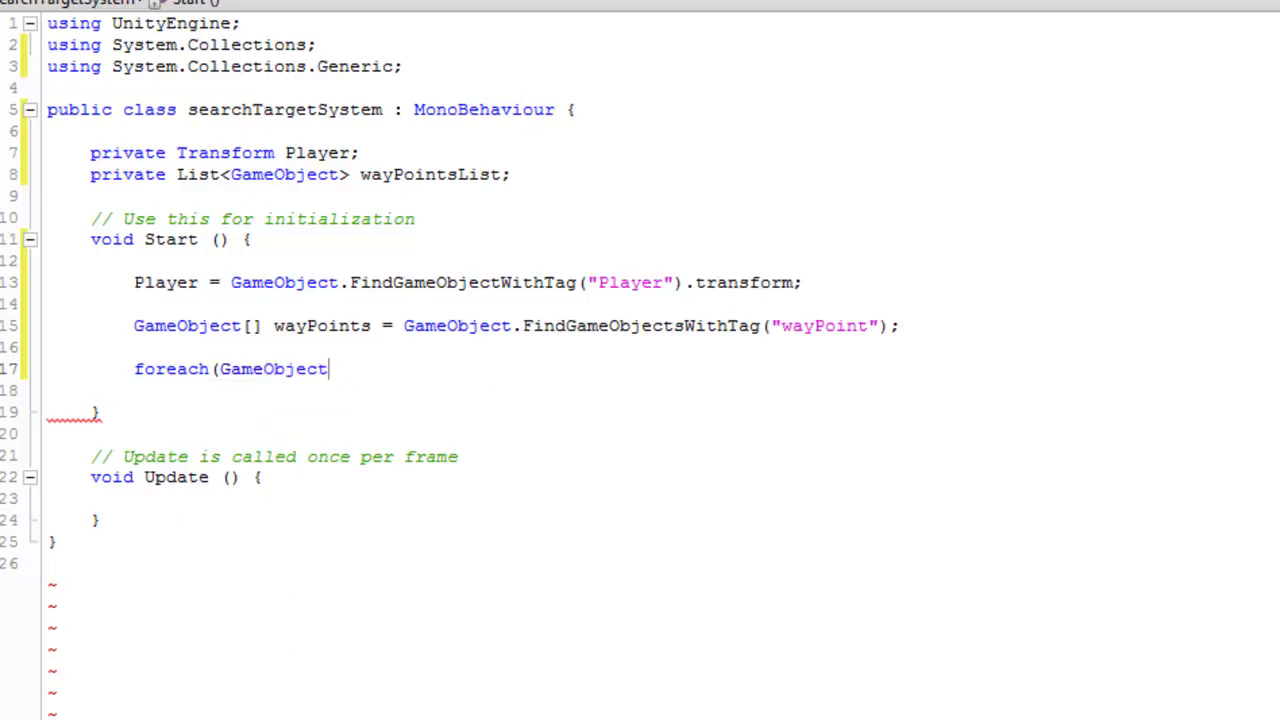
type("newWayPoint in ")
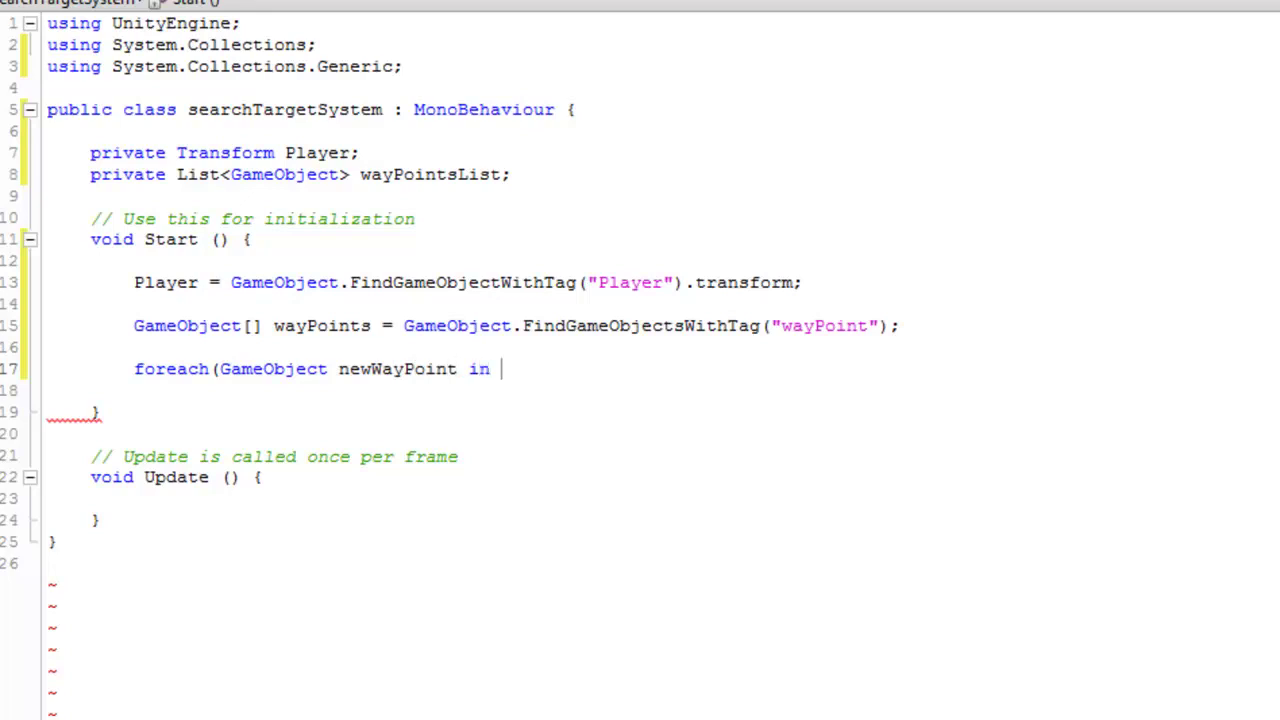
type("wayPoint")
key("BackSpace")
key("Return")
type(") {")
key("Return")
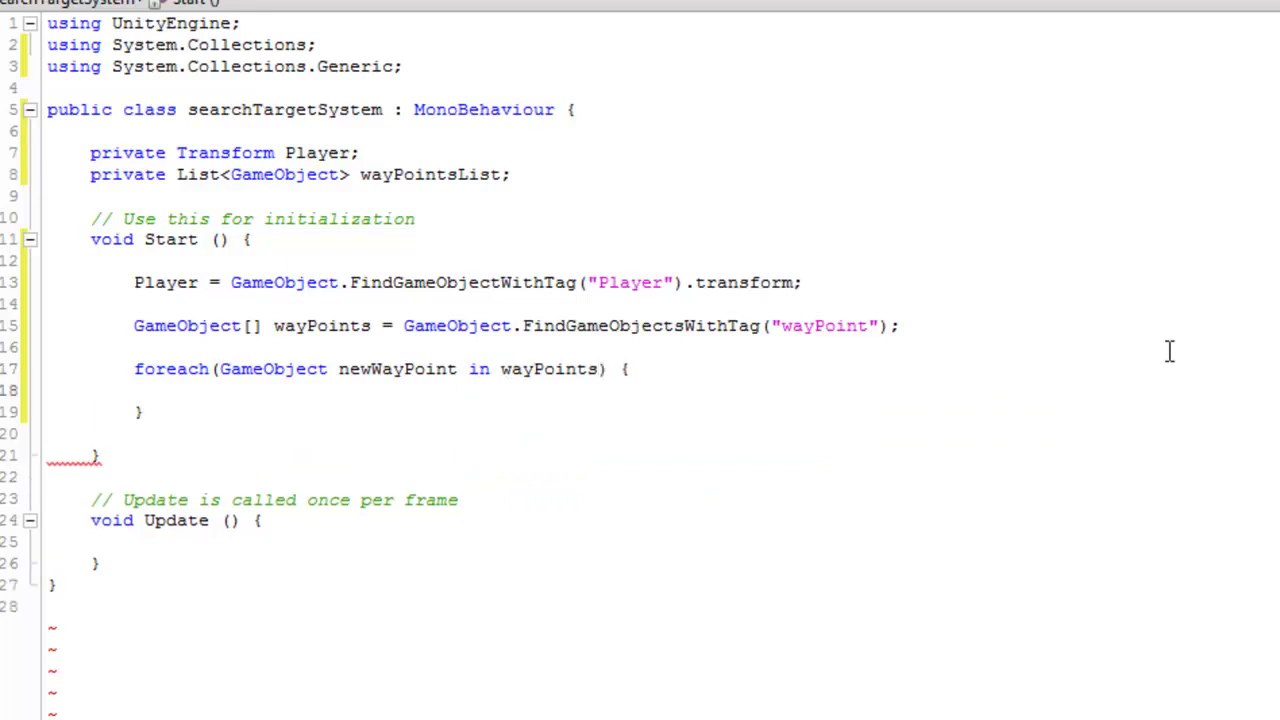
Highlight the newWayPoint loop variable and the wayPoints collection, ending in the empty body.
left_click_drag(458, 378, 228, 390)
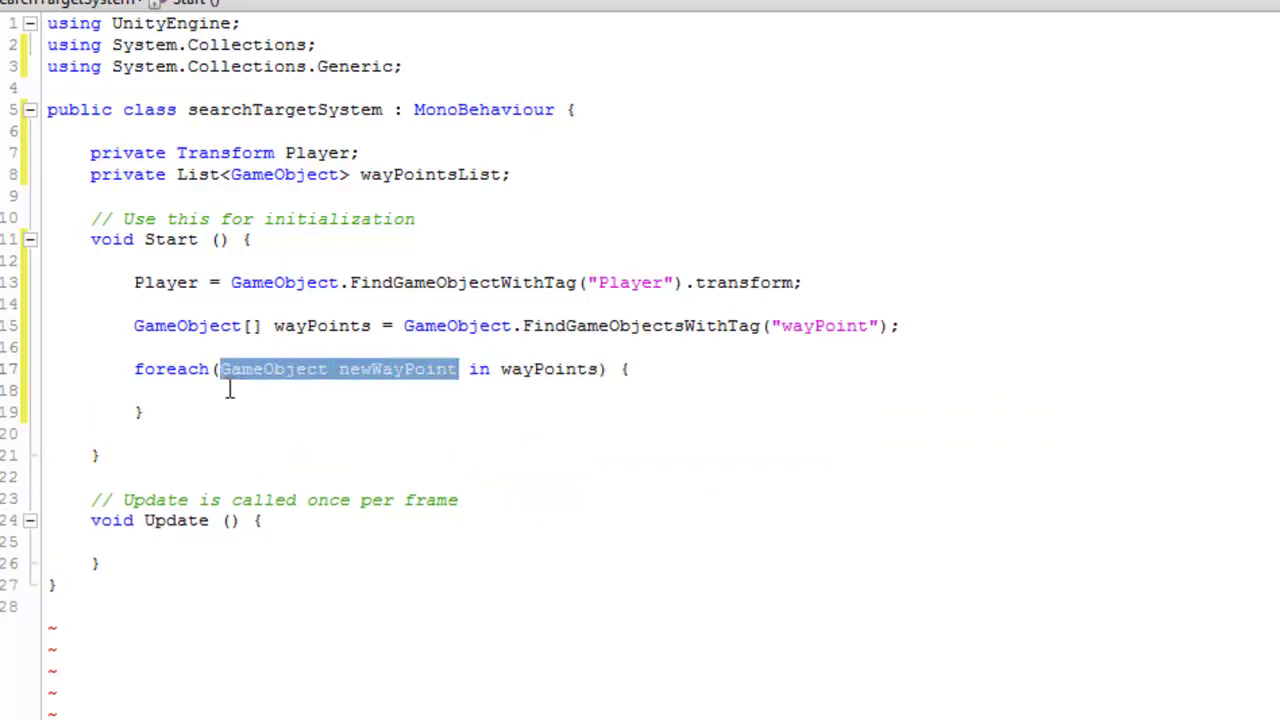
left_click_drag(372, 336, 286, 340)
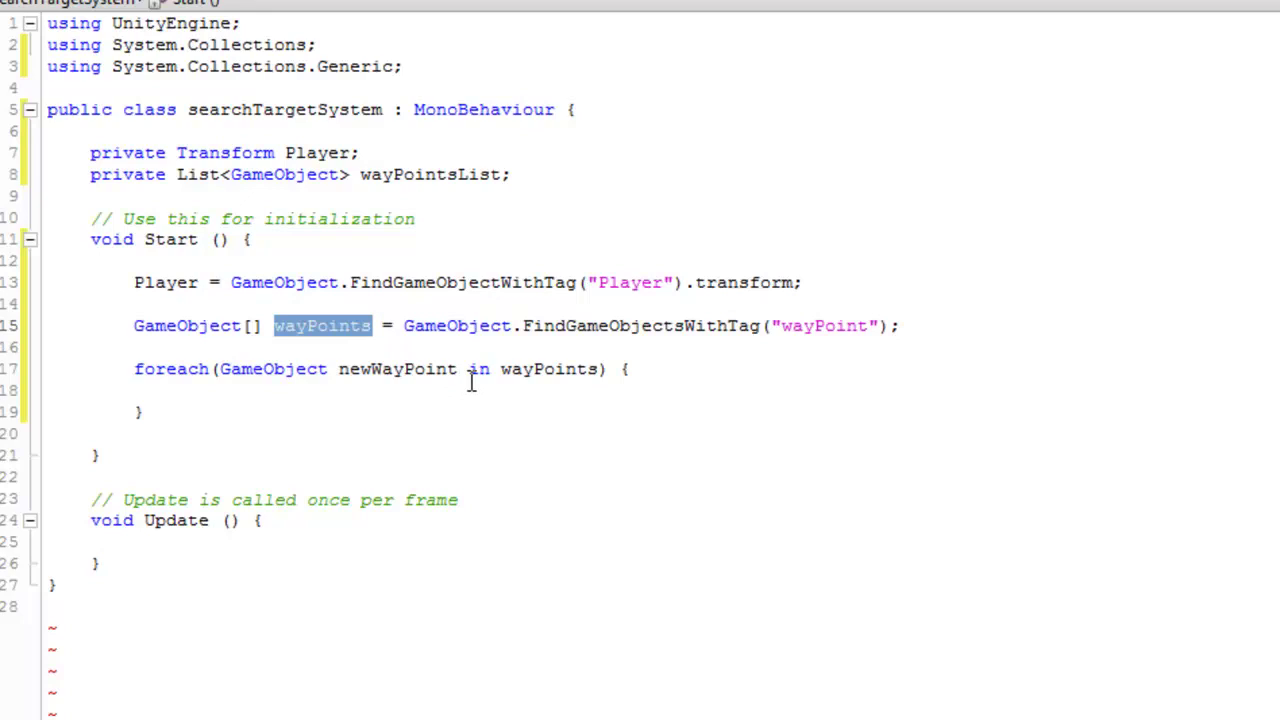
left_click_drag(459, 378, 221, 378)
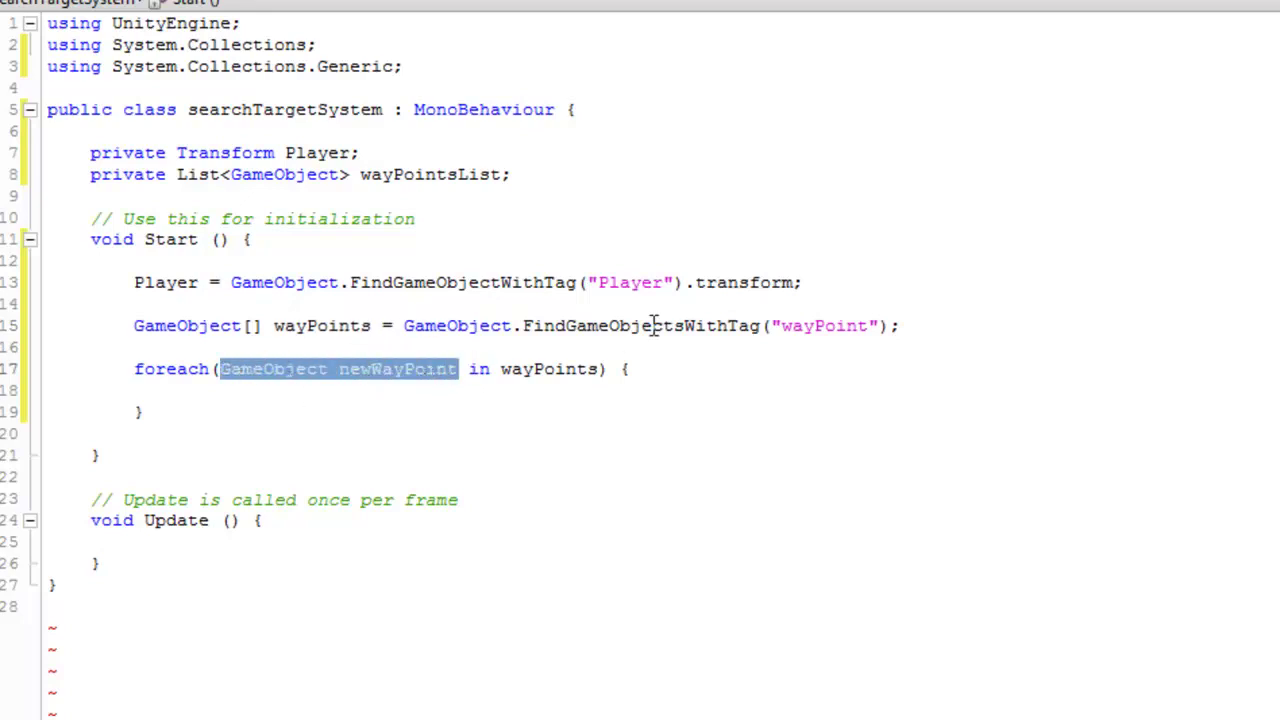
left_click(405, 376)
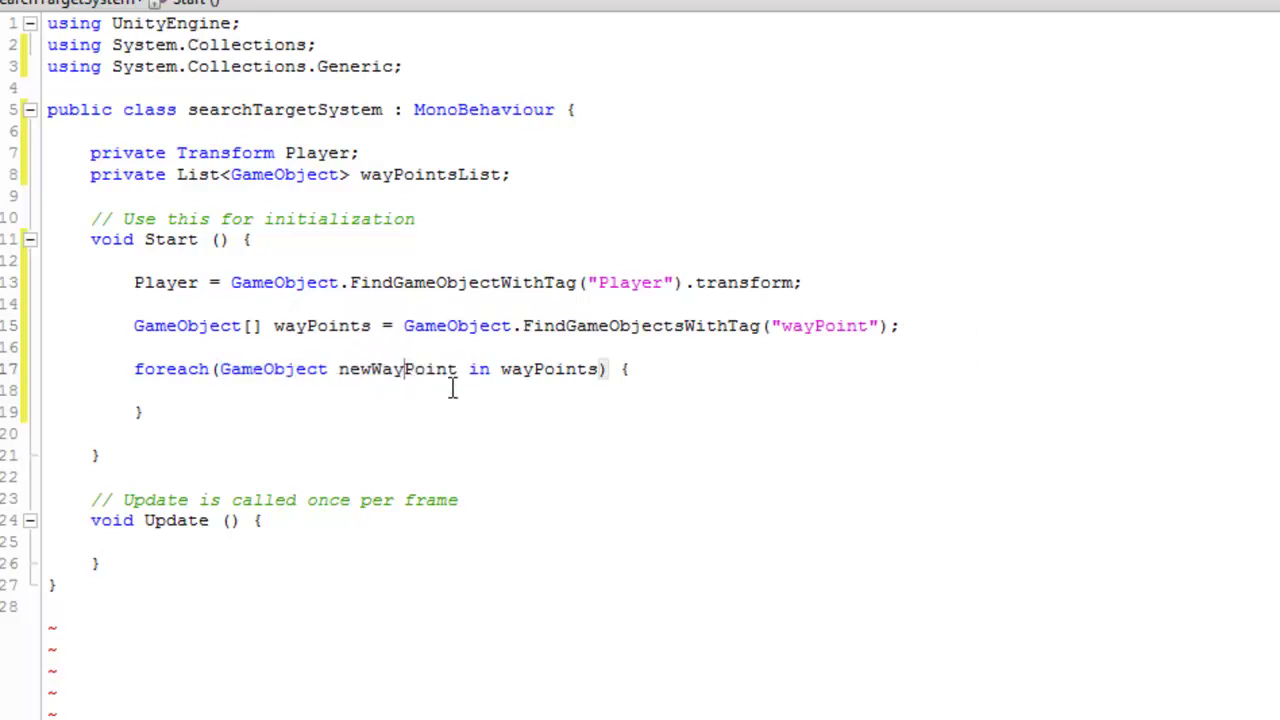
left_click_drag(458, 372, 340, 374)
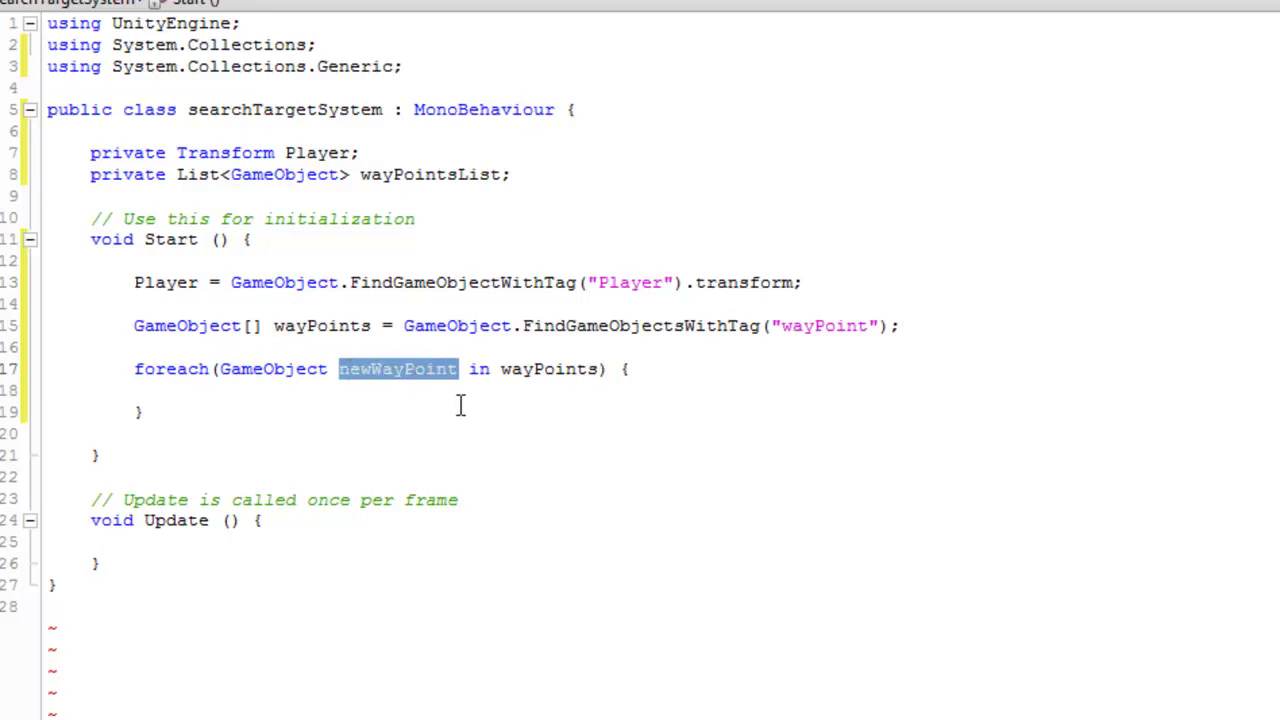
mouse_move(460, 378)
left_mouse_down()
mouse_move(346, 385)
mouse_move(462, 383)
left_mouse_up()
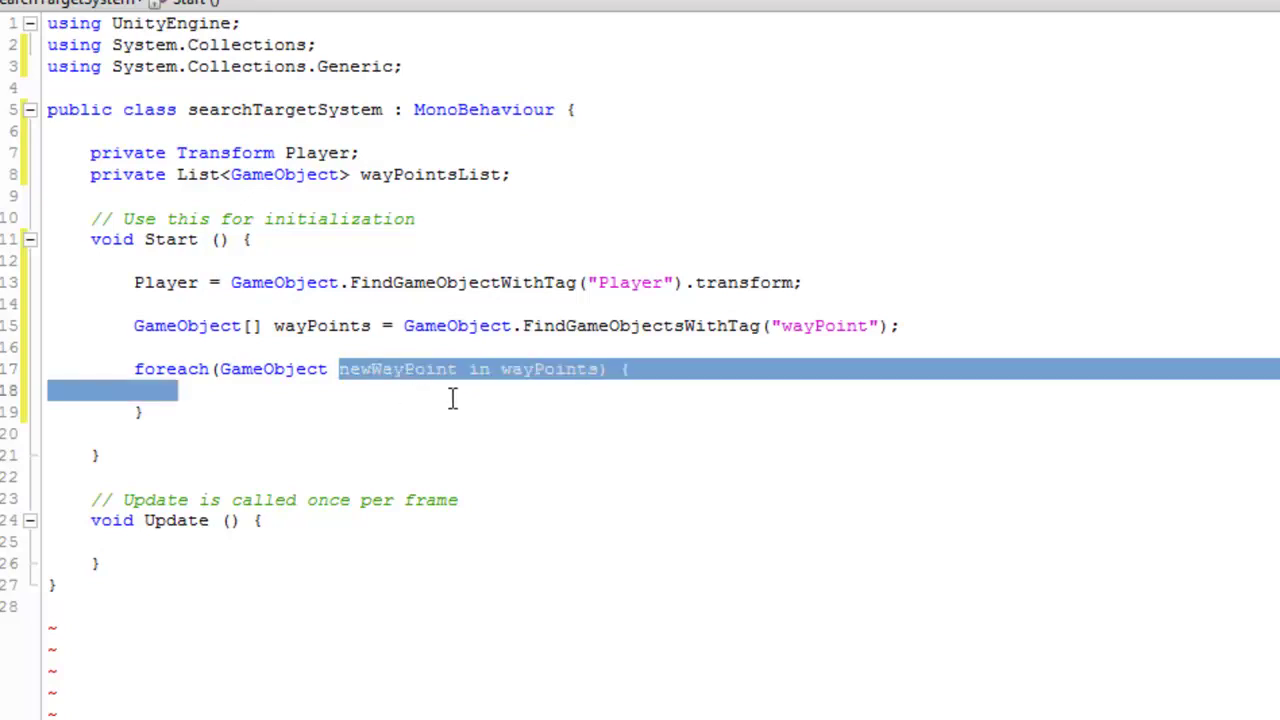
left_click(235, 398)
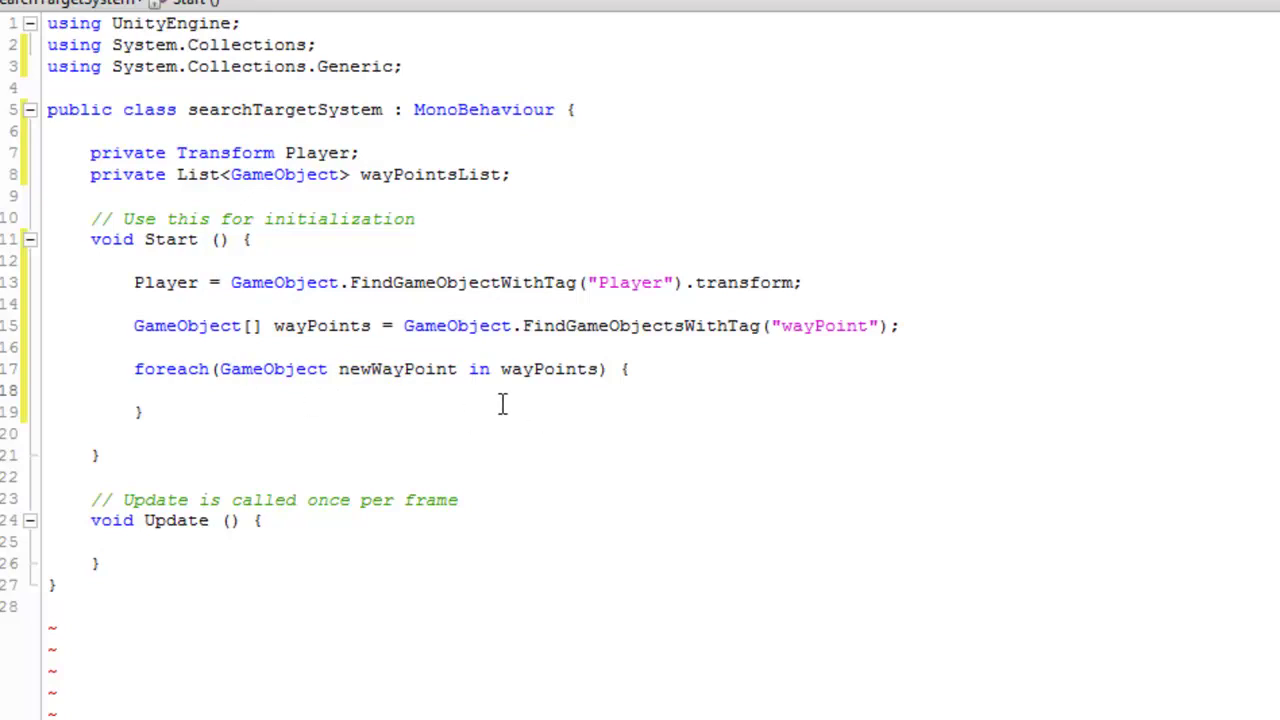
left_click_drag(458, 380, 238, 385)
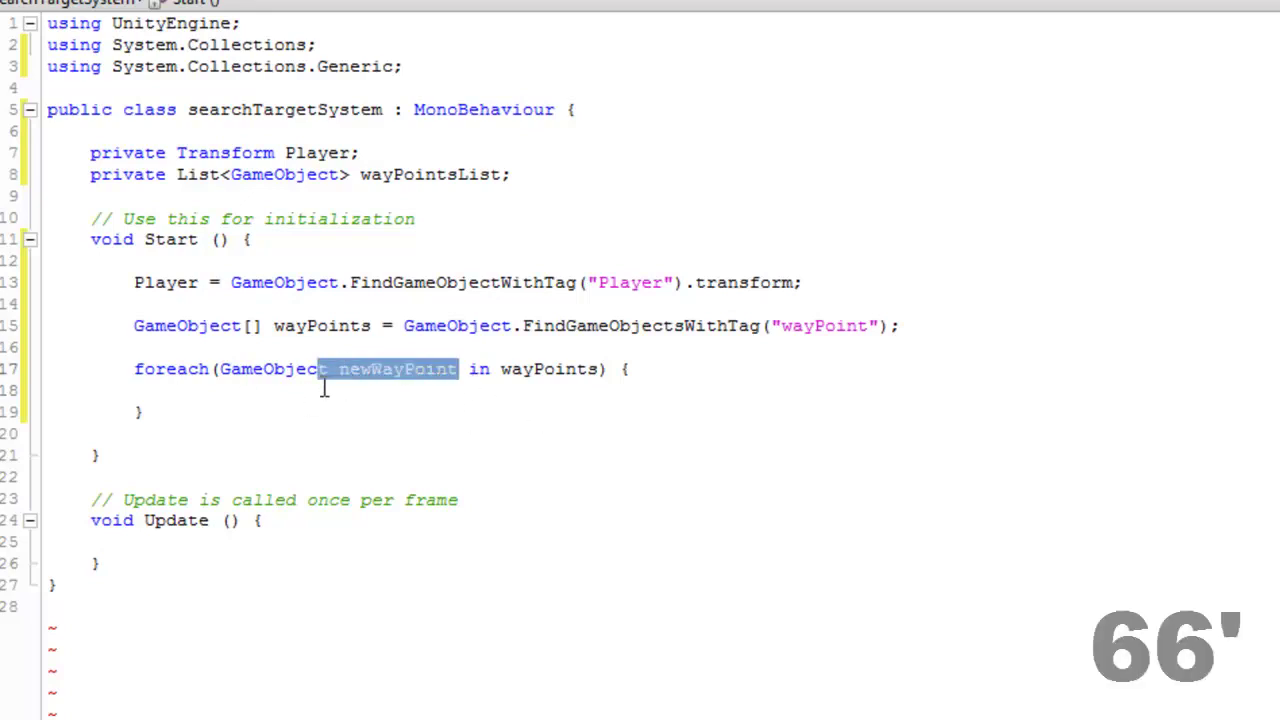
left_click(238, 386)
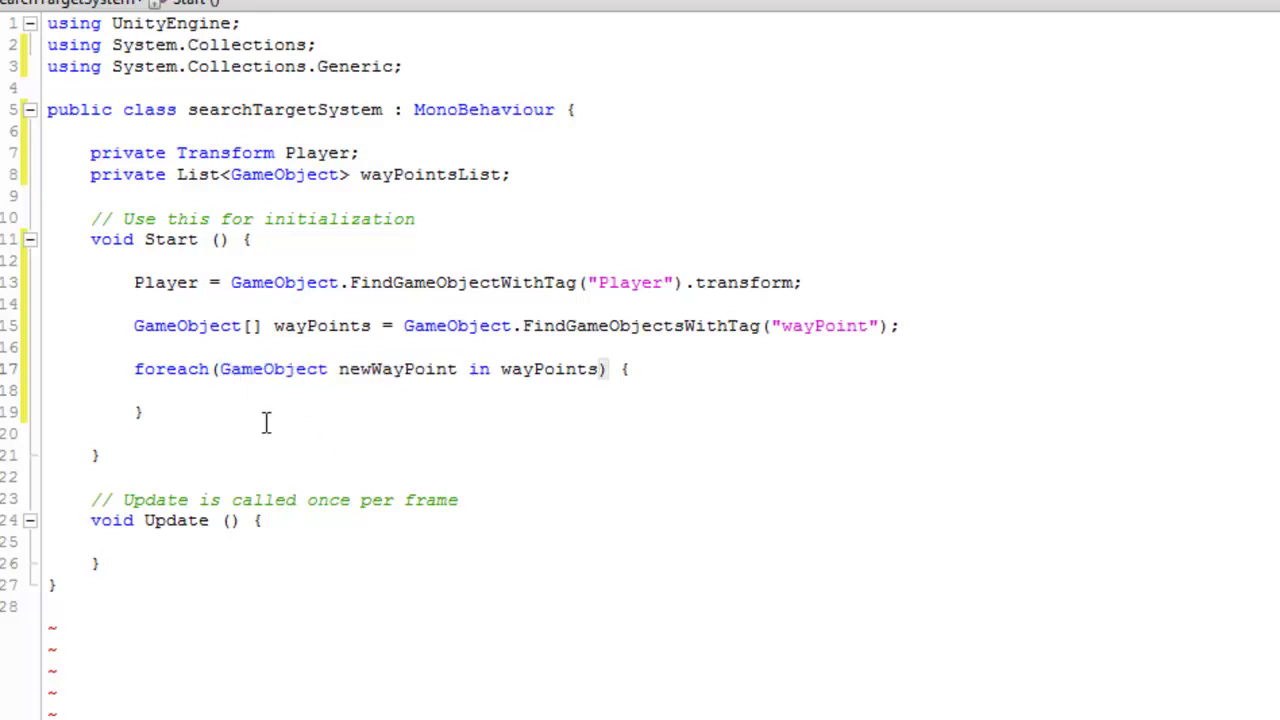
left_click_drag(459, 379, 222, 385)
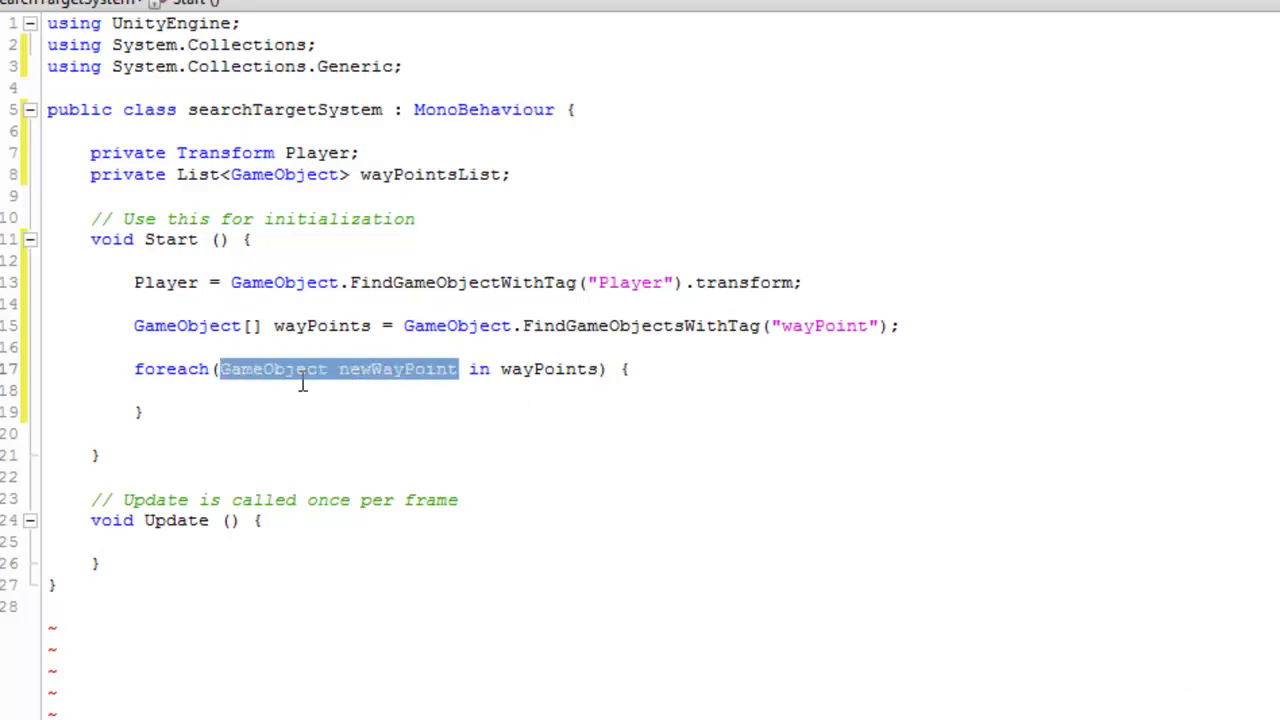
left_click(180, 399)
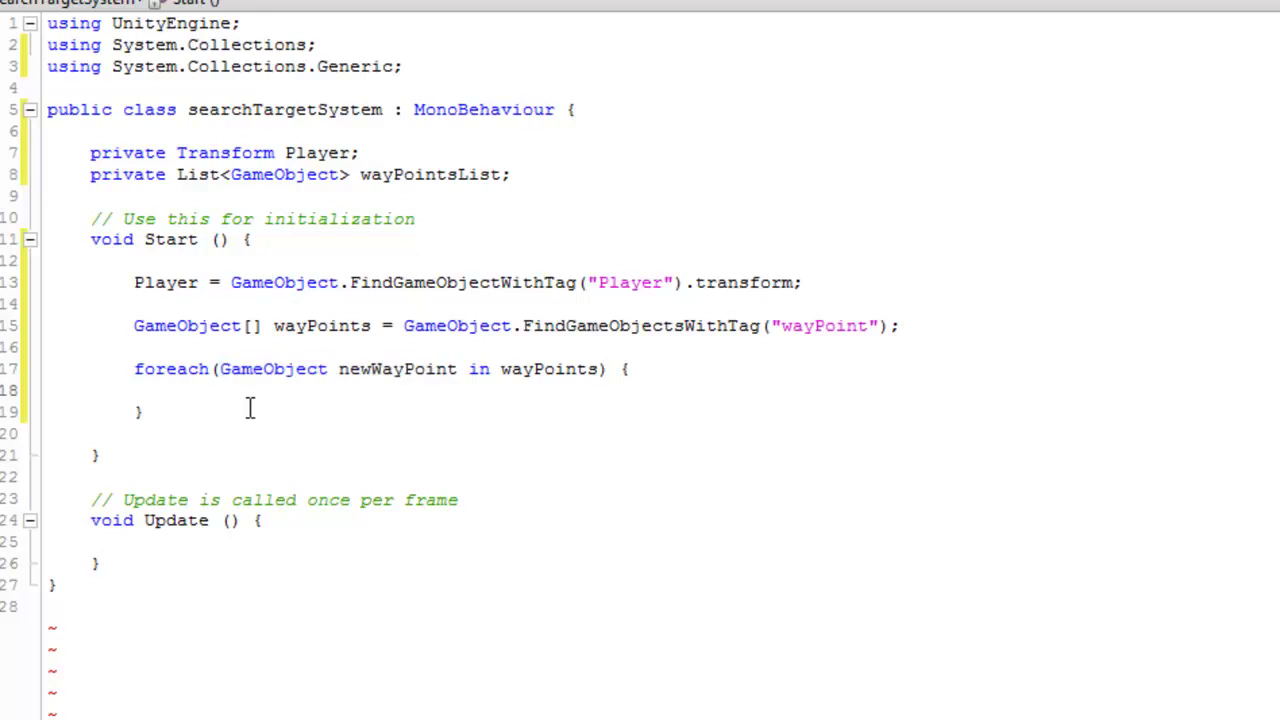
Start the loop body with wayPointsList chosen from the completion list.
type("way")
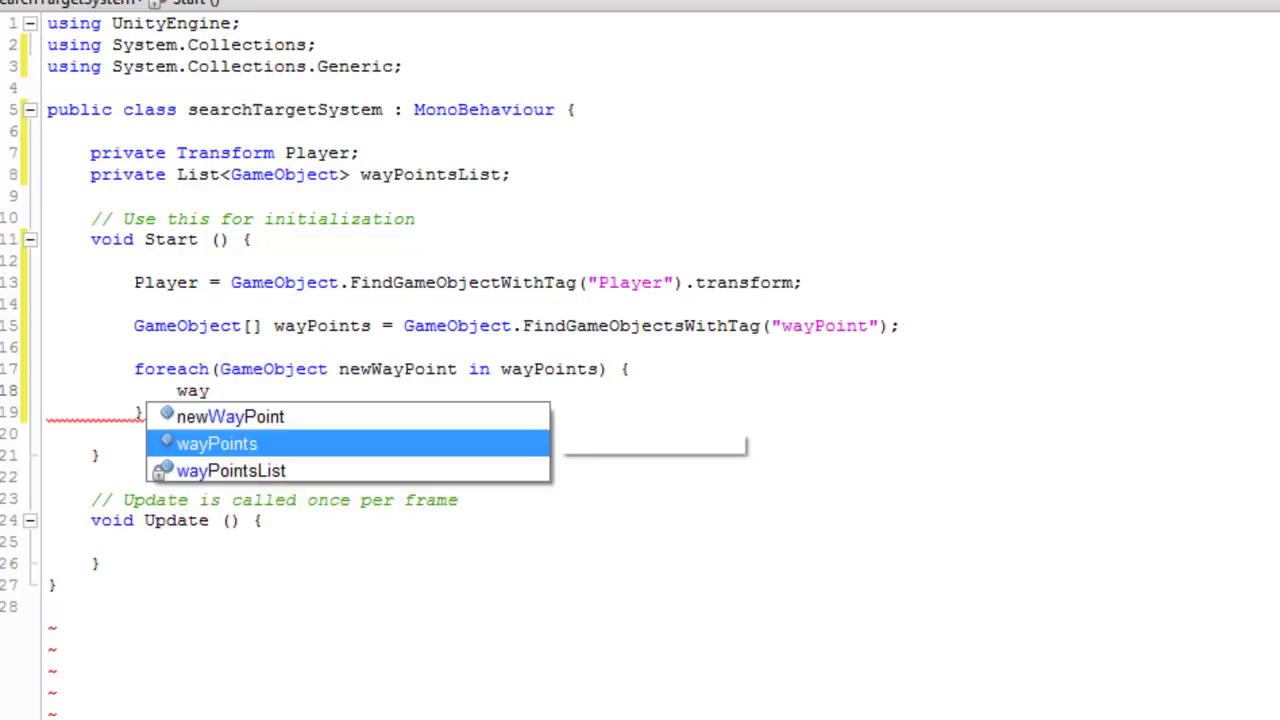
key("Down")
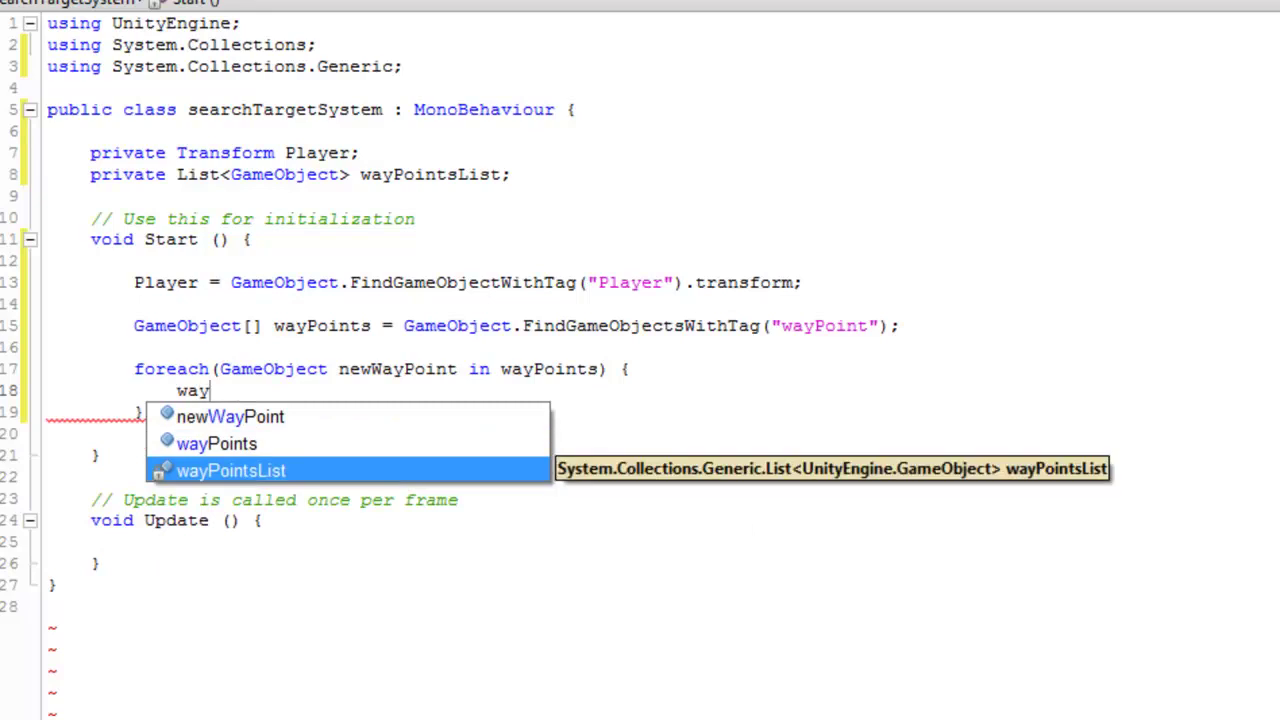
key("Return")
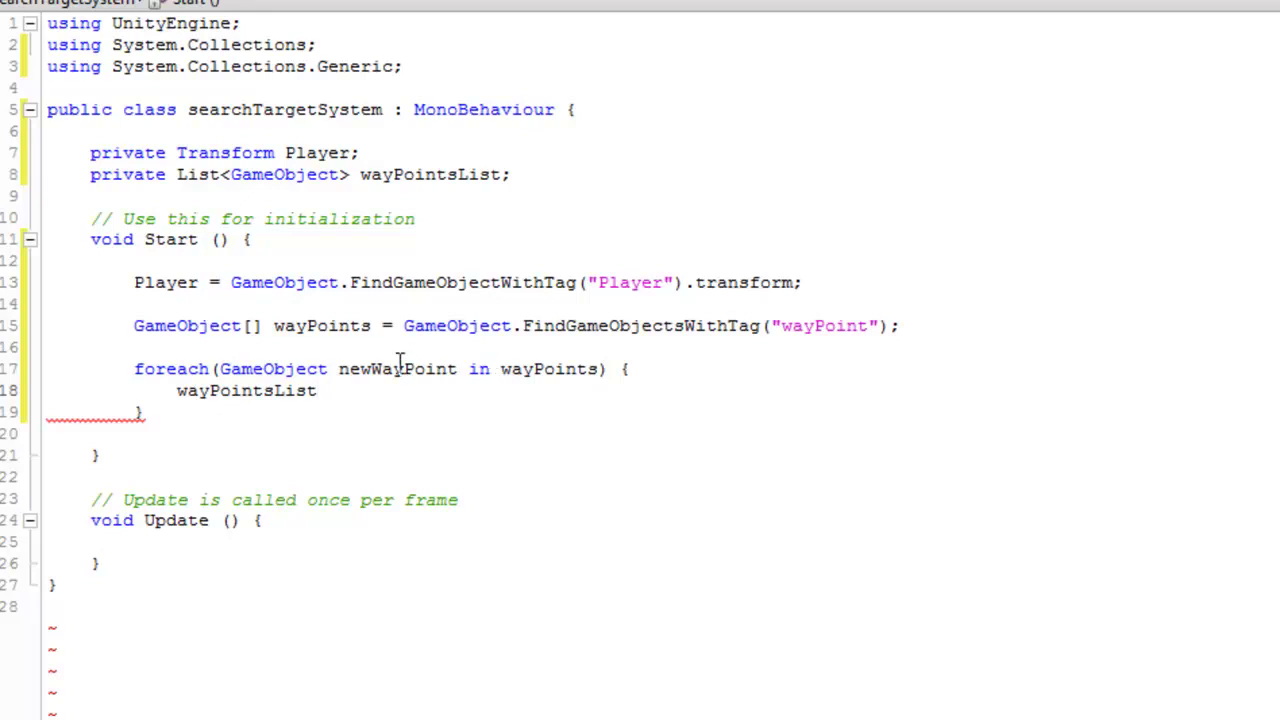
mouse_move(458, 369)
left_mouse_down()
mouse_move(323, 390)
mouse_move(318, 362)
left_mouse_up()
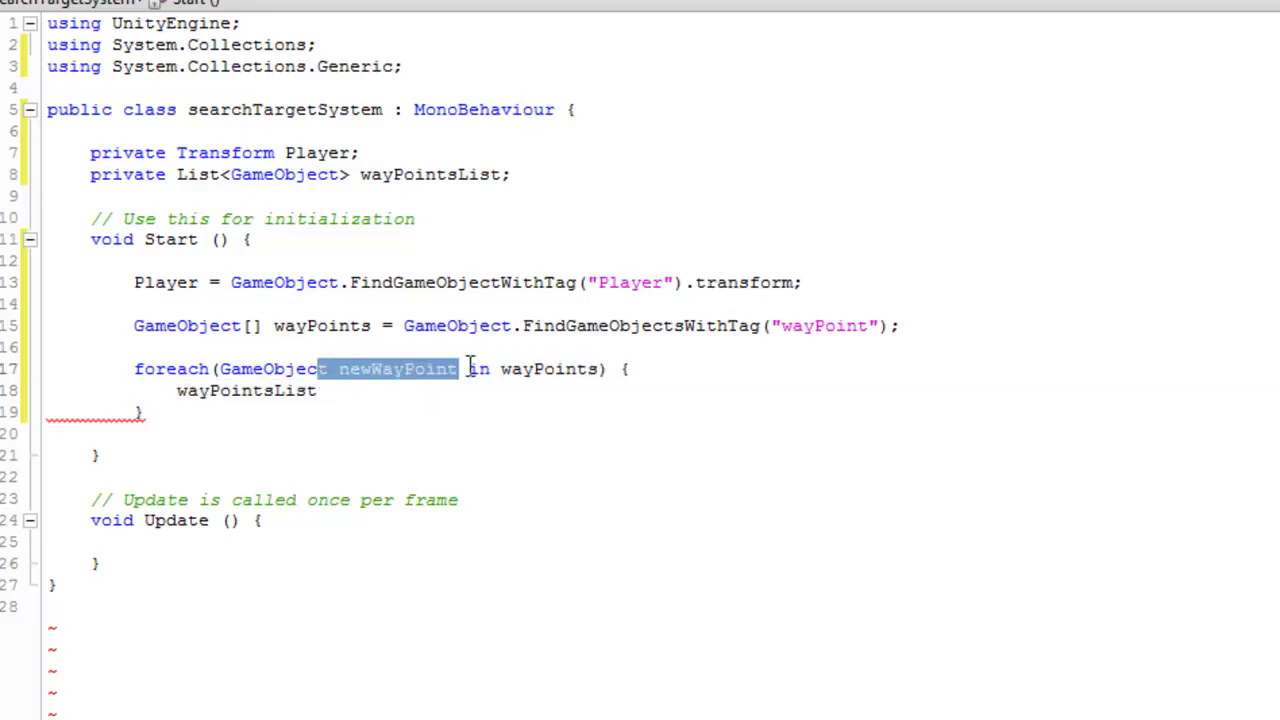
left_click(376, 394)
Complete the statement as 'wayPointsList.Add(newWayPoint);'.
type(".ad")
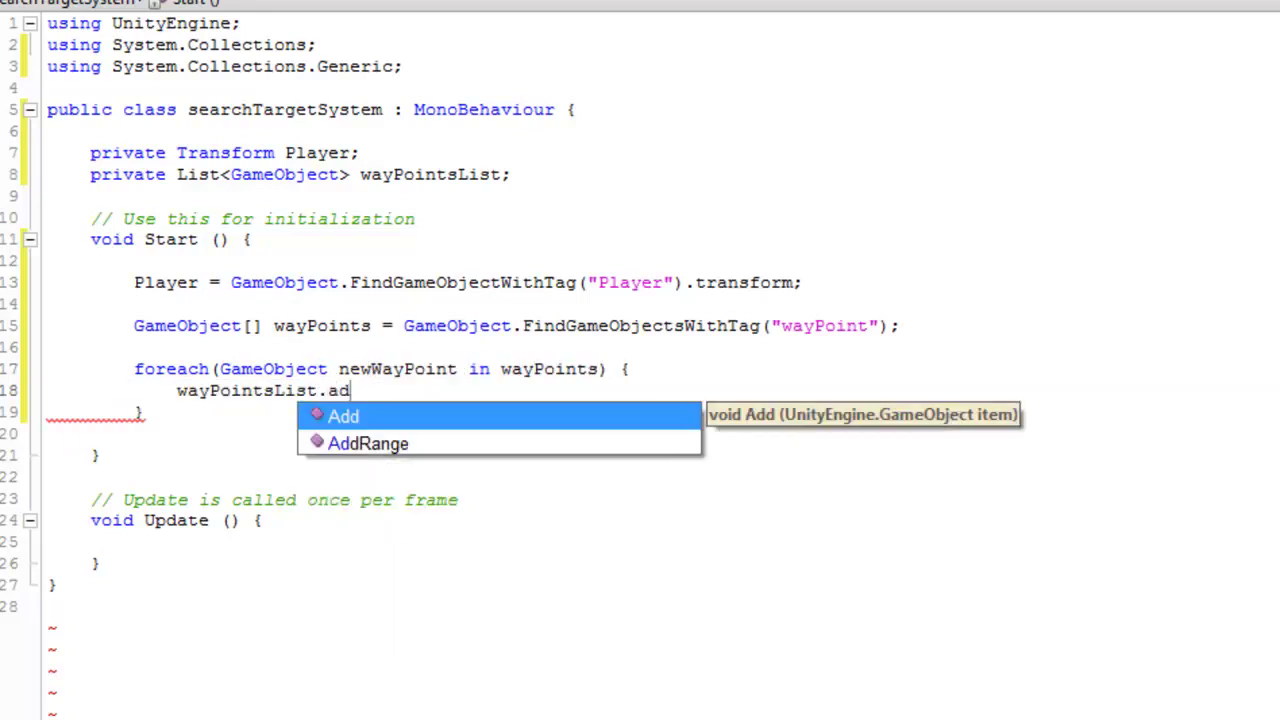
key("Return")
type("(")
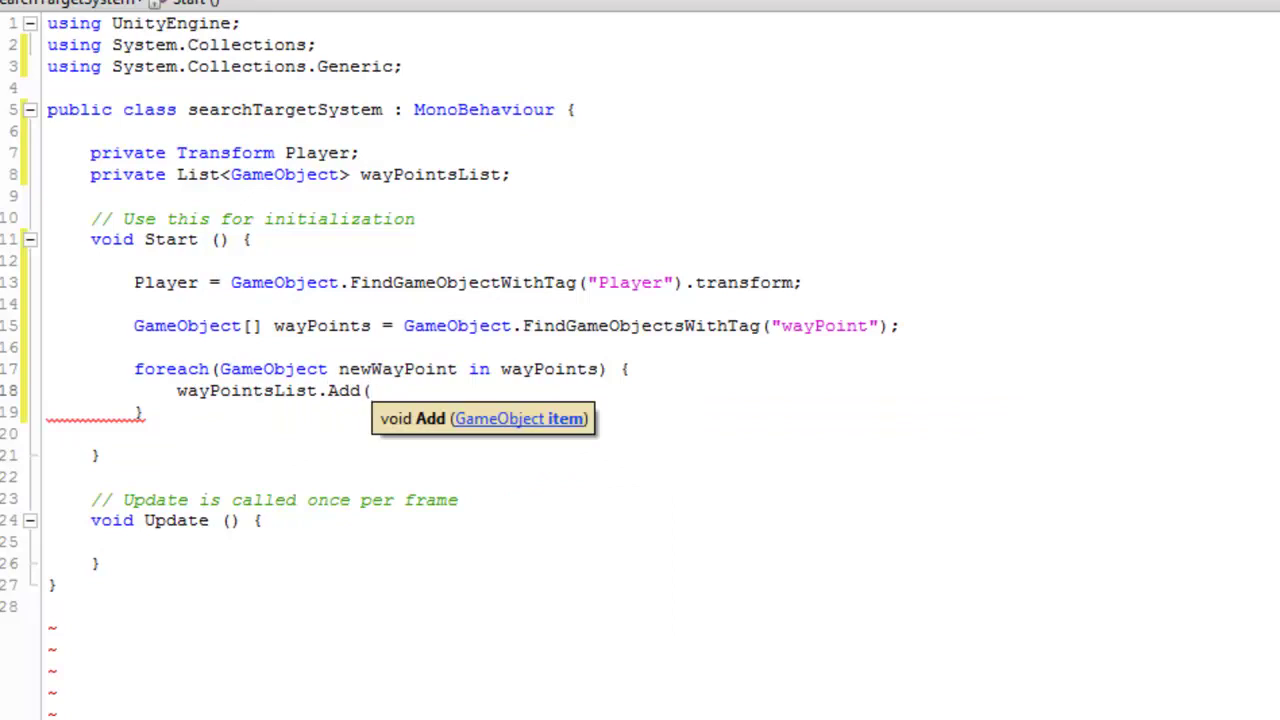
type("new")
key("BackSpace")
key("BackSpace")
key("BackSpace")
type("new")
key("Down")
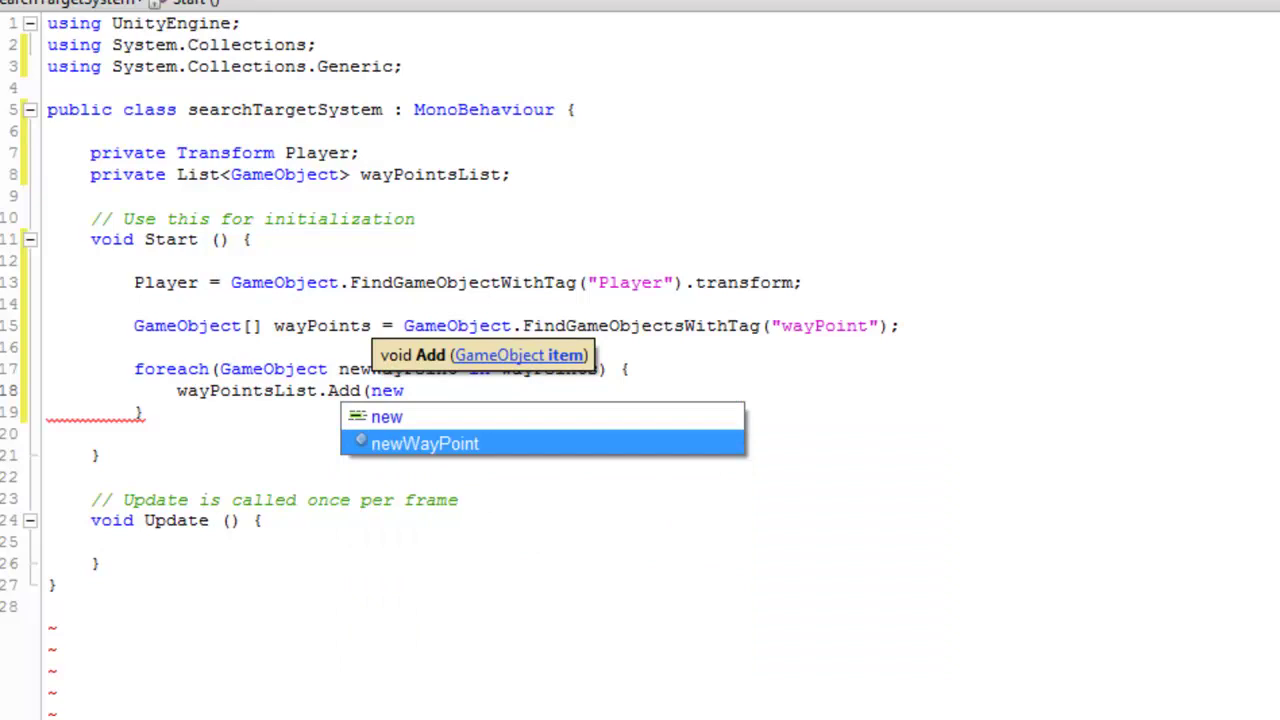
key("Return")
type(")")
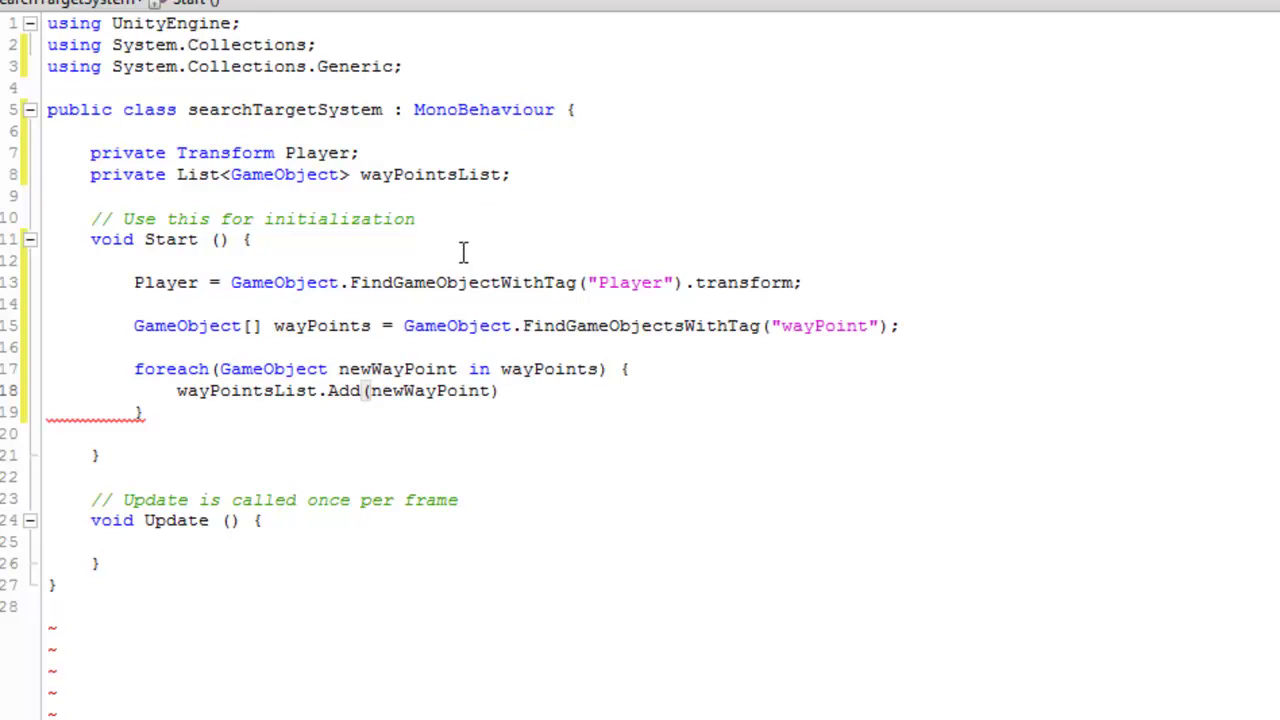
type(";")
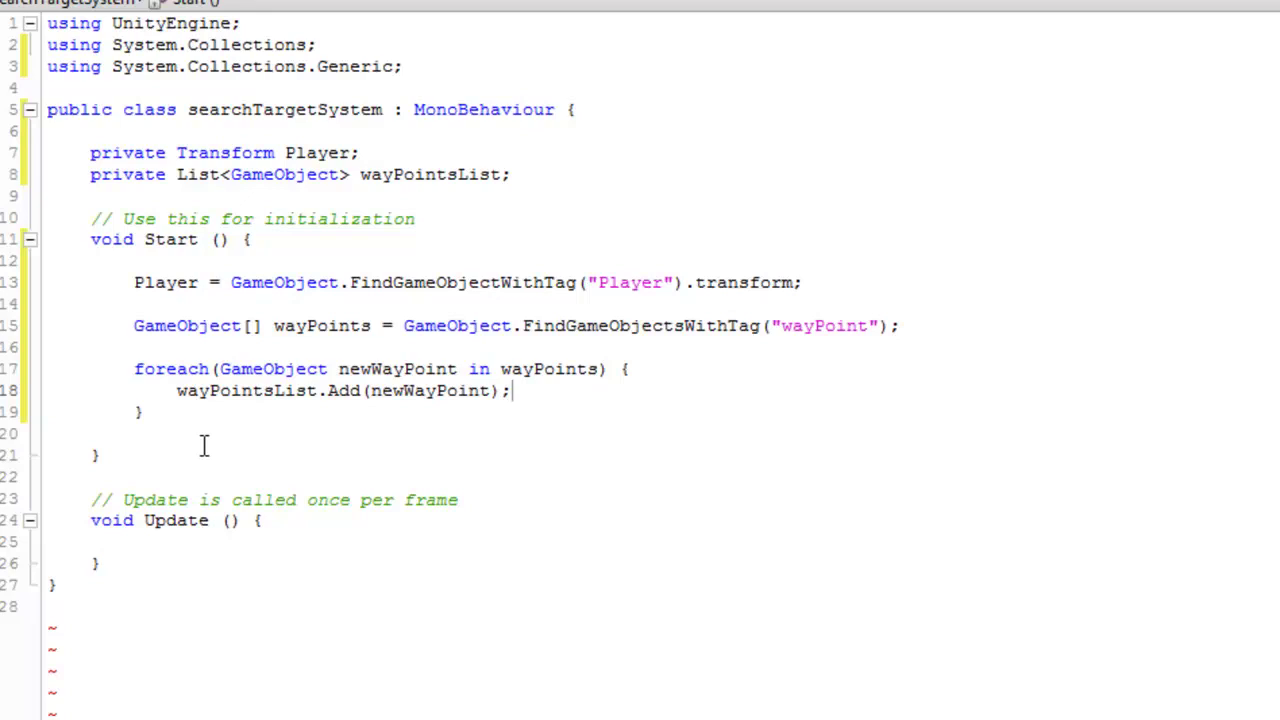
Review the loop and the wayPointsList declaration, then add a blank line below the Player assignment.
left_click(825, 281)
left_click_drag(250, 408, 137, 372)
left_click(240, 408)
left_click(800, 282)
left_click_drag(512, 174, 370, 174)
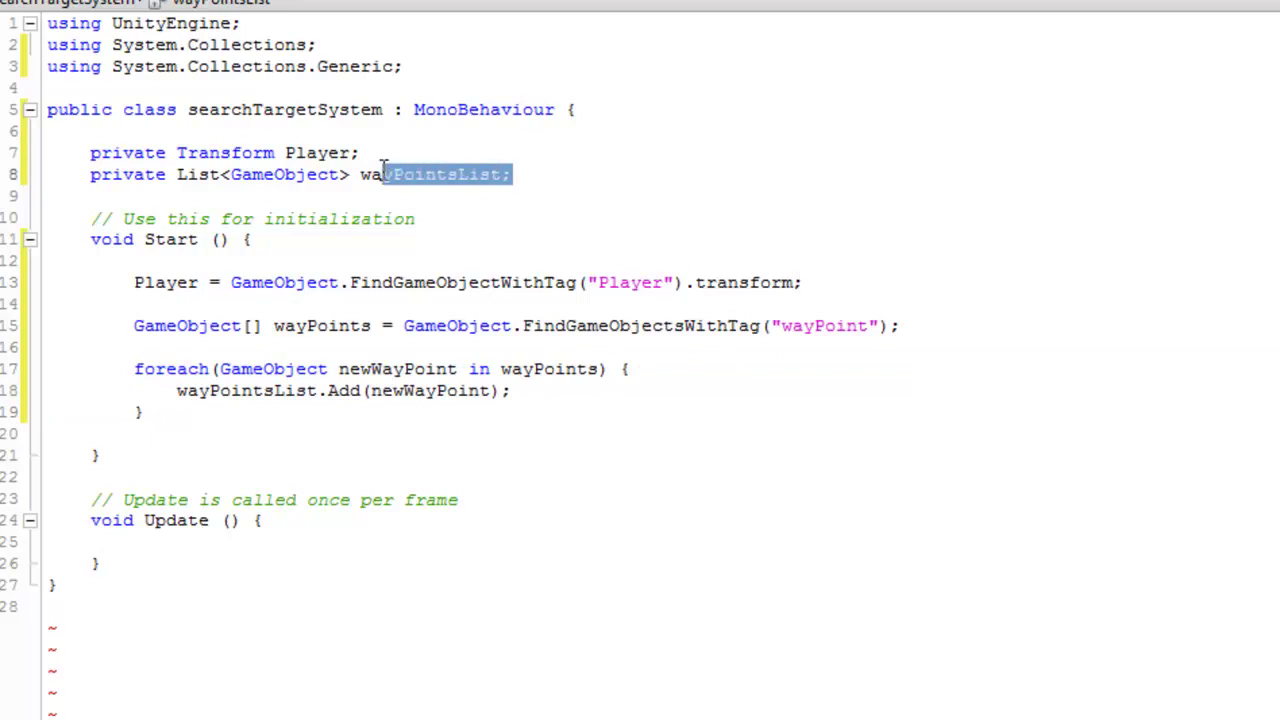
left_click(886, 280)
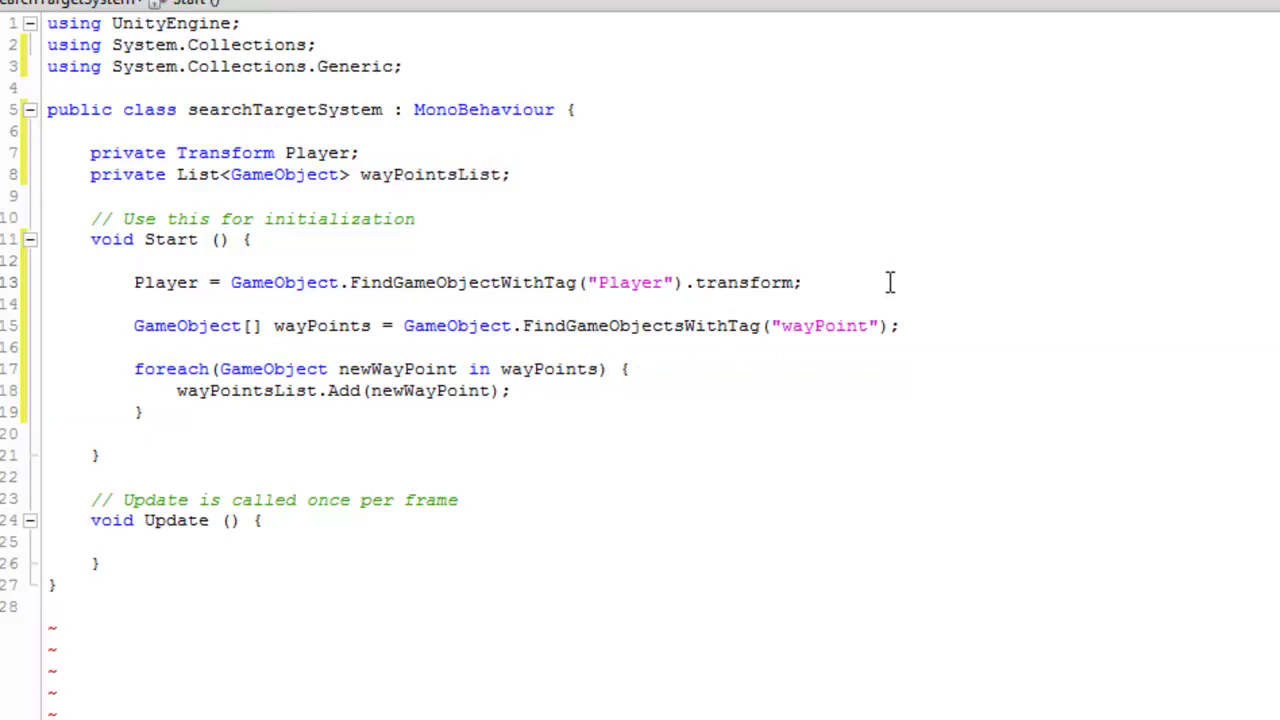
key("Return")
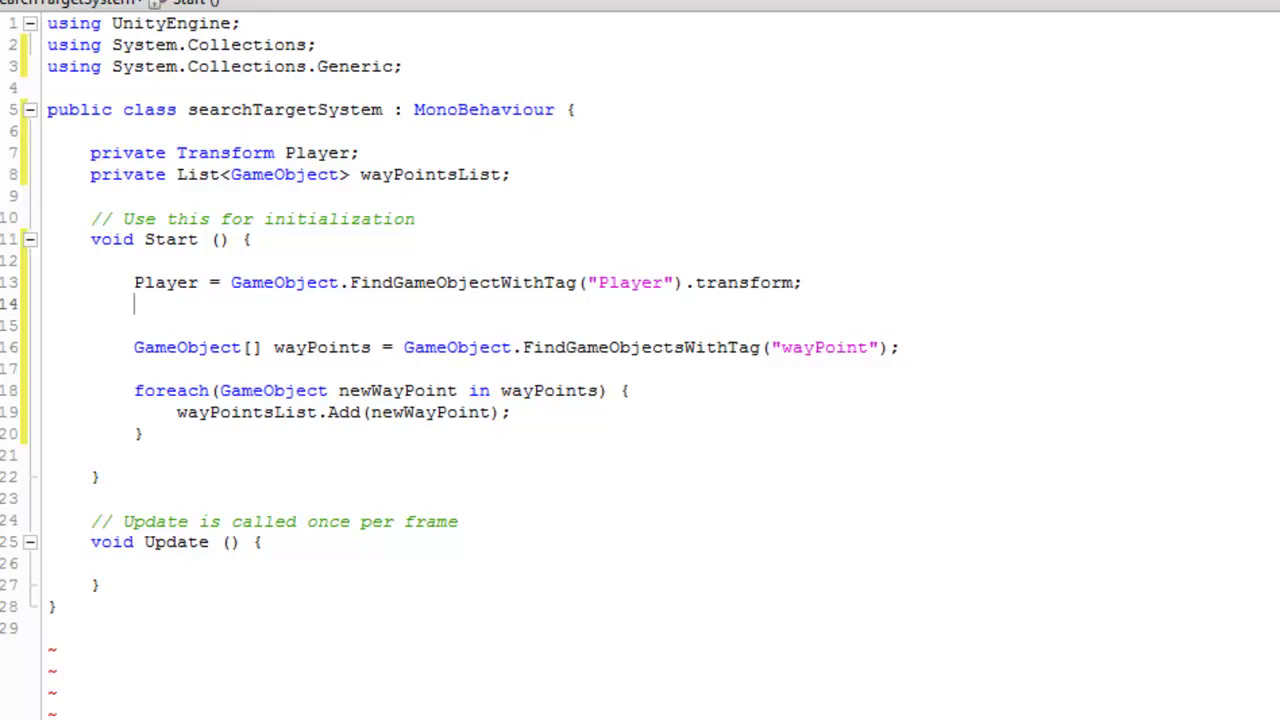
Write 'wayPointsList = new List<GameObject>();' on line 14 and save the script with Ctrl+S.
type("way")
key("Return")
type("= new L")
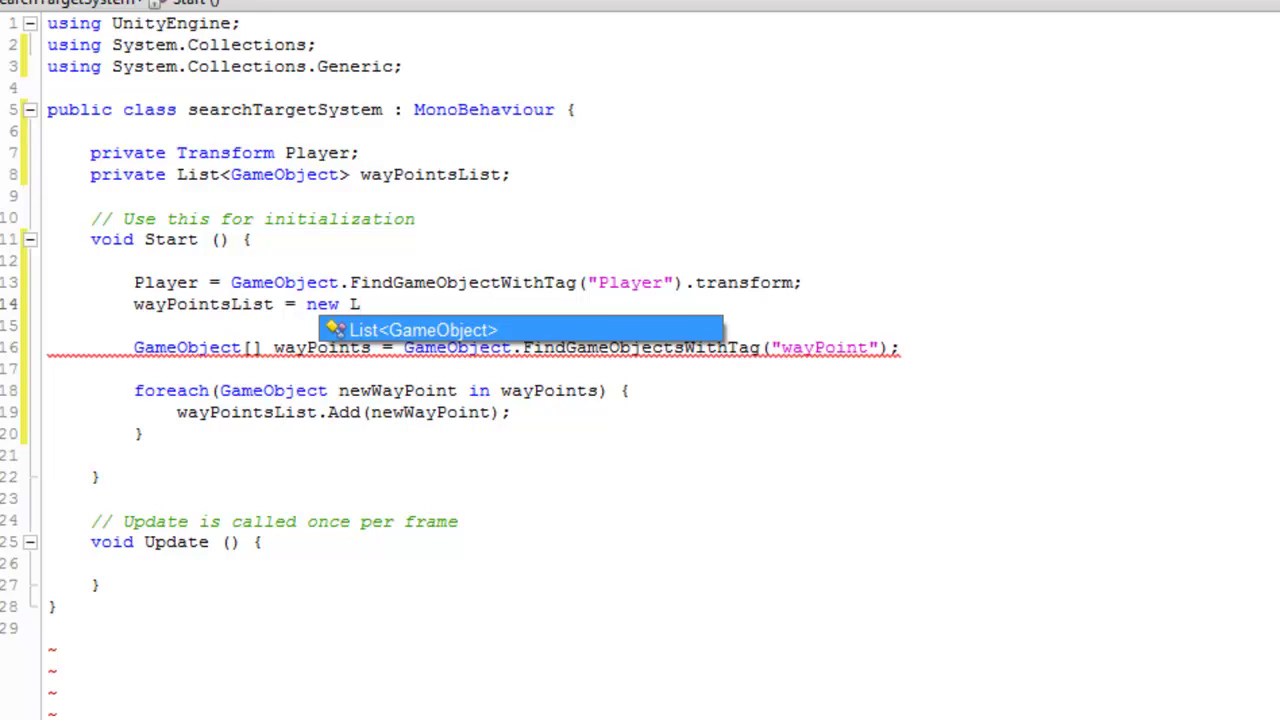
key("Return")
type("(")
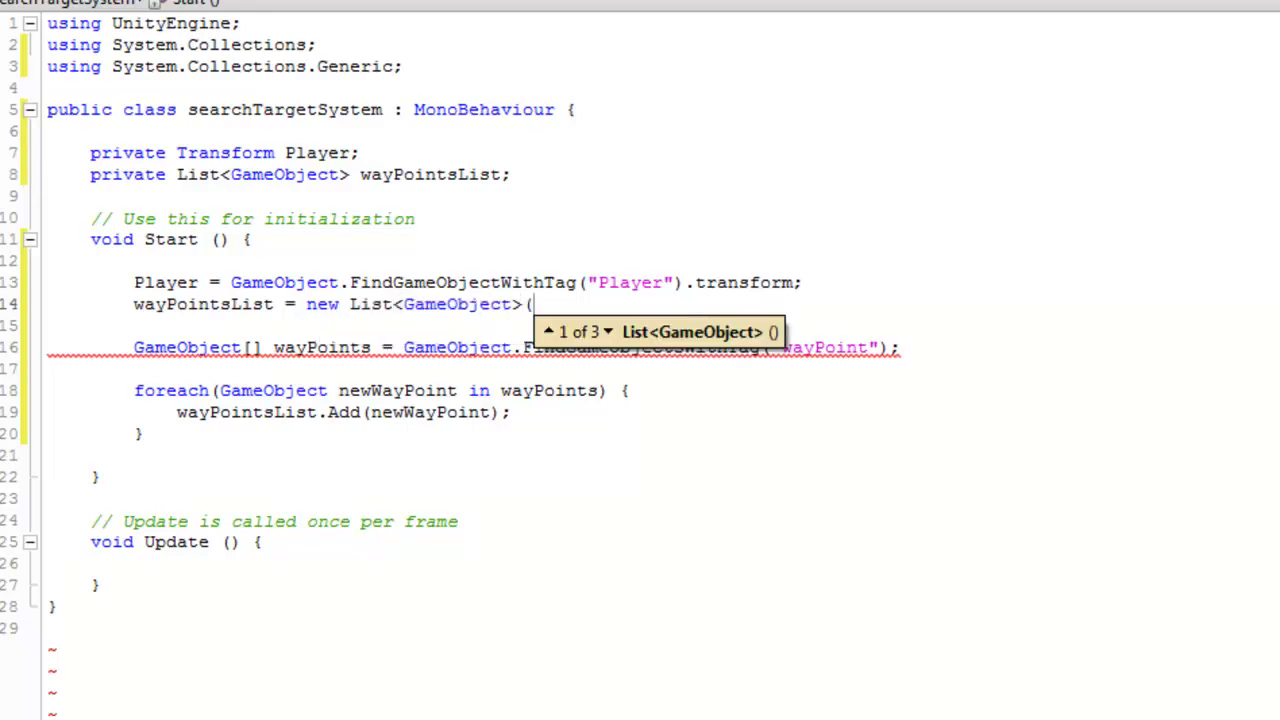
type(")")
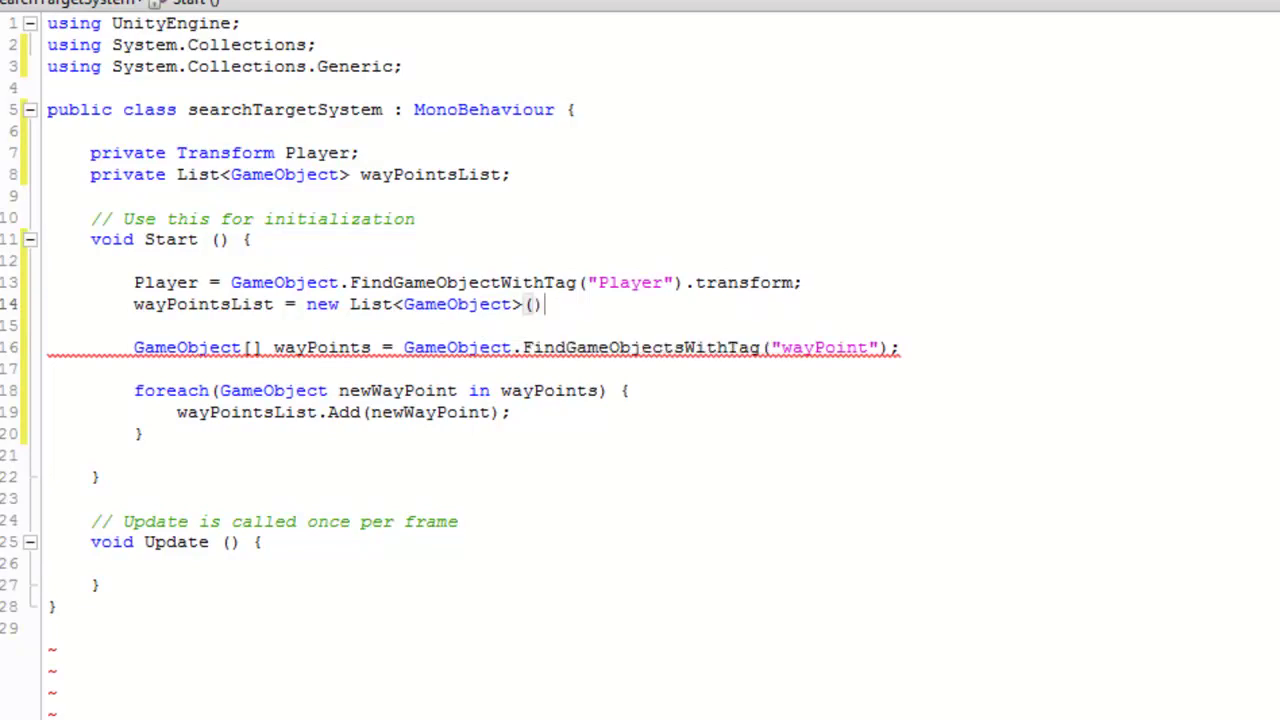
type(";")
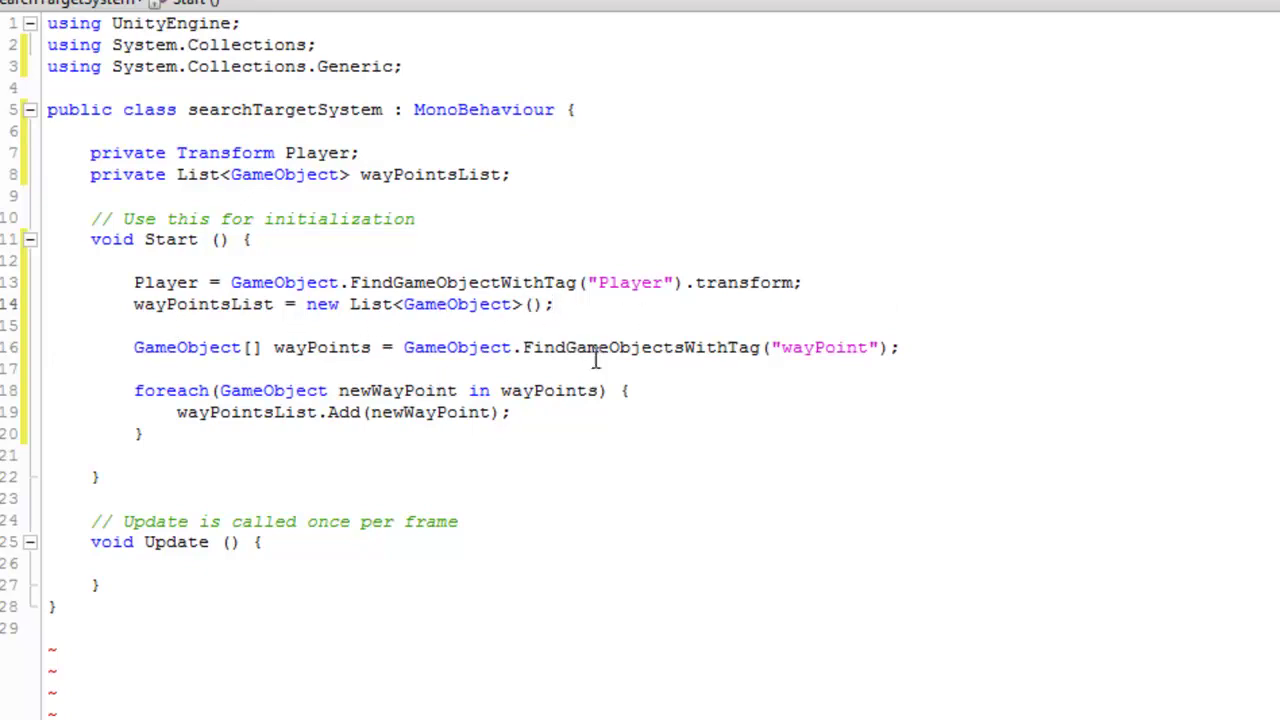
key("ctrl+s")
Type a trial 'wayPointsList = wayPoints;' line below the lookup, then delete it.
left_click(946, 348)
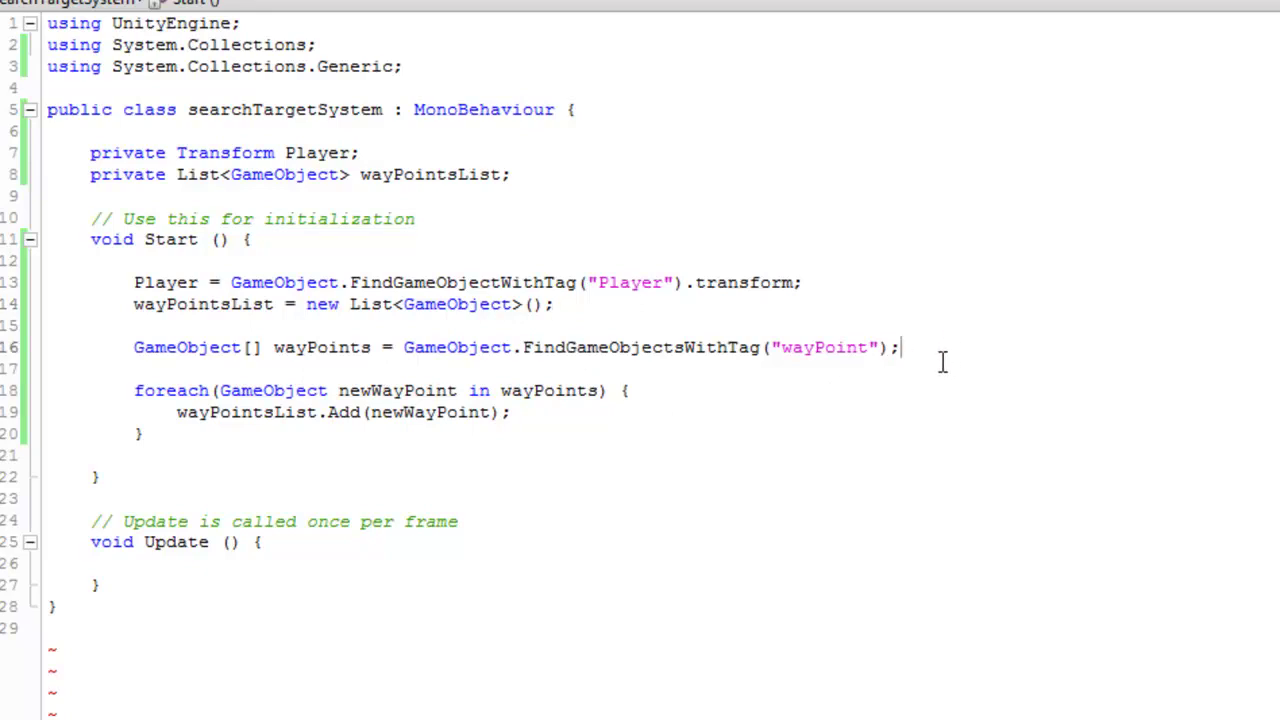
key("Return")
key("Return")
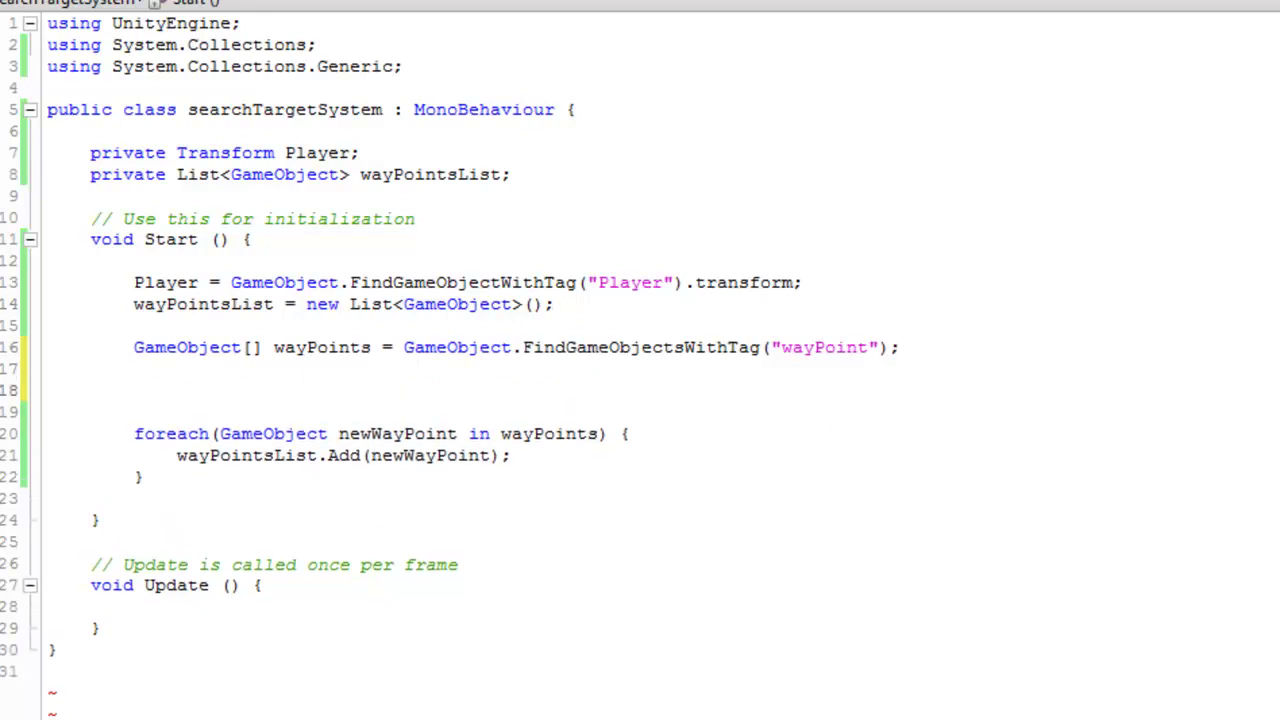
type("way")
left_click(134, 412)
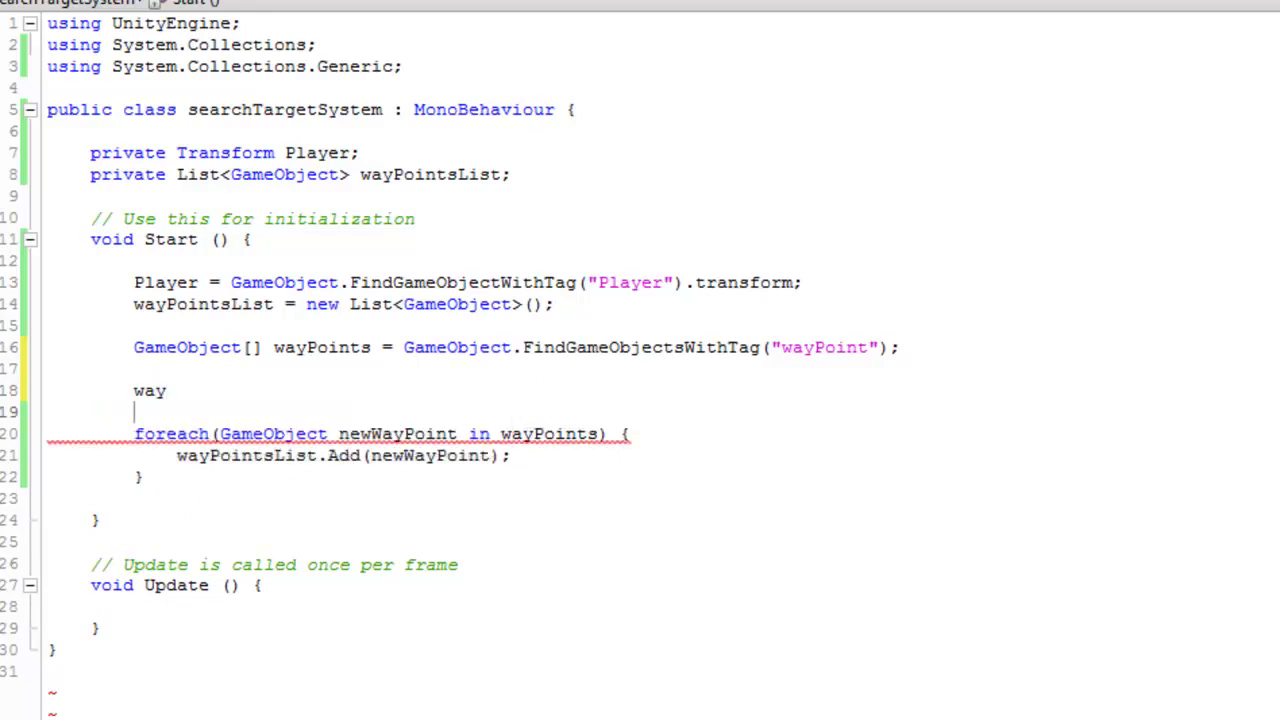
left_click(166, 391)
type("PointsList")
key("BackSpace")
key("BackSpace")
key("BackSpace")
type("ist = wa")
key("BackSpace")
key("BackSpace")
type("wayPoints;")
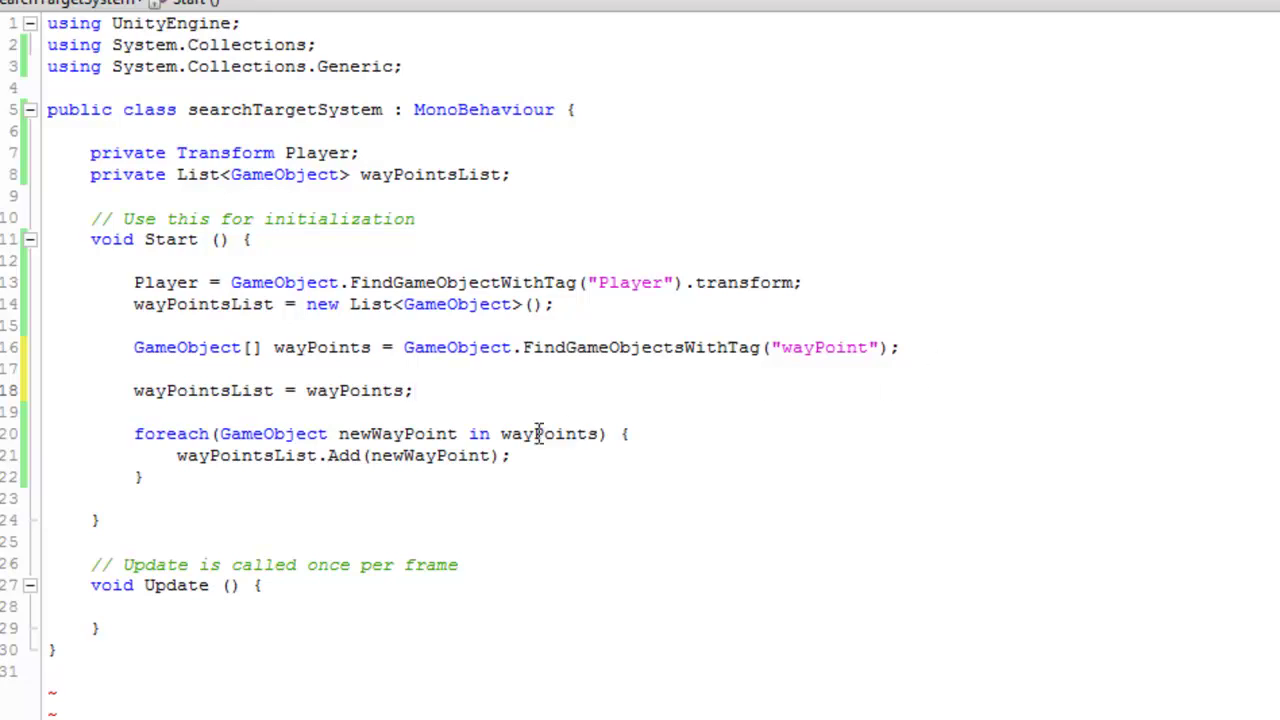
left_click_drag(459, 394, 46, 389)
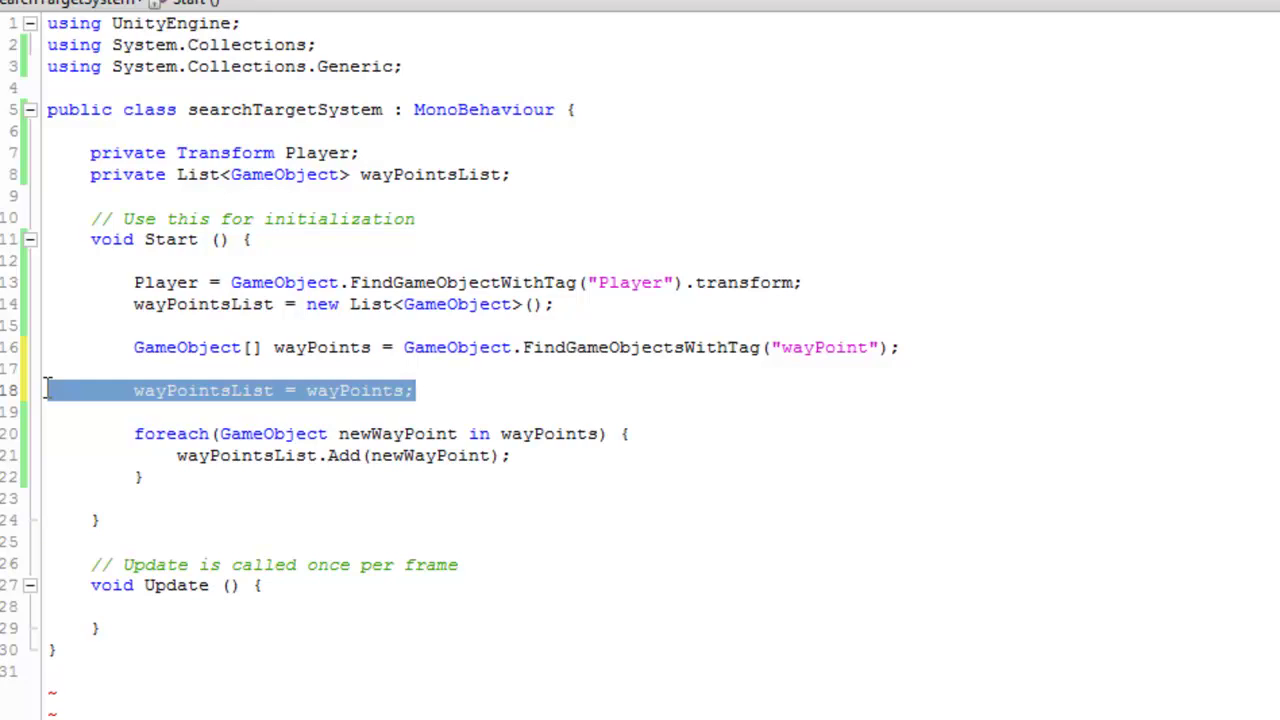
key("BackSpace")
key("BackSpace")
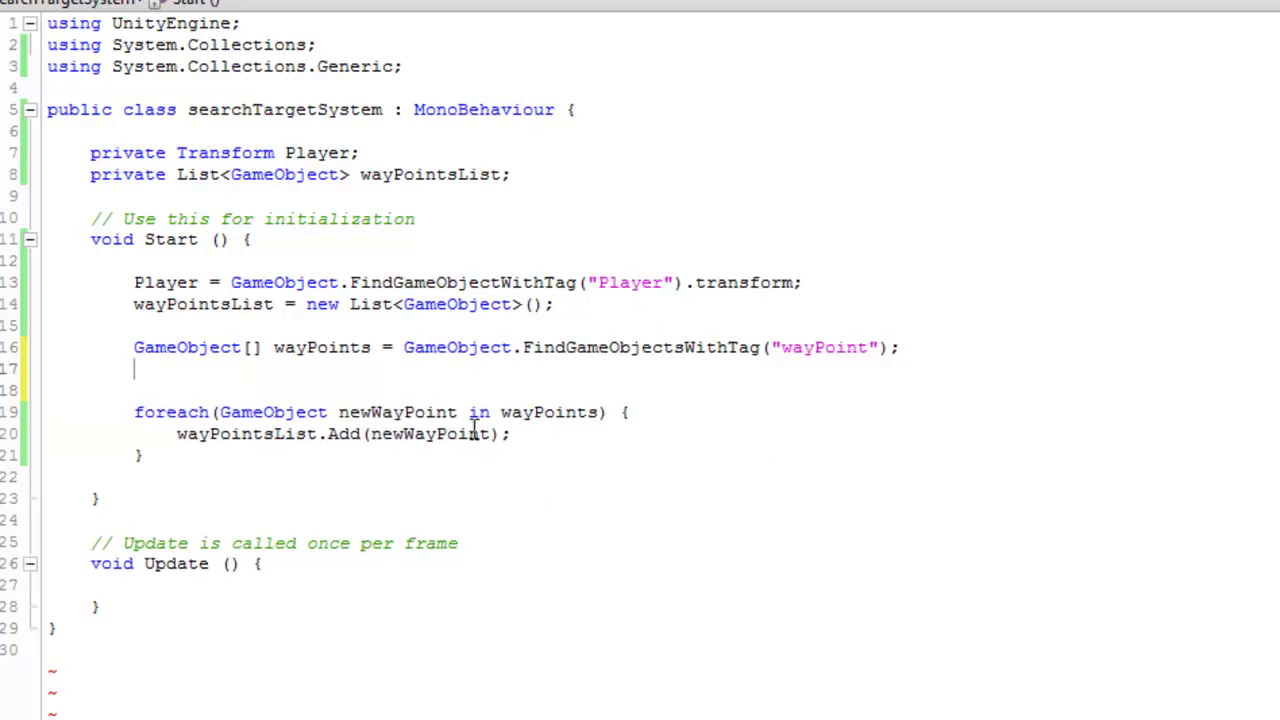
Highlight the wayPointsList initialization, its field declaration and the wayPoints array name.
left_click(266, 304)
left_click_drag(266, 304, 230, 304)
left_click_drag(482, 174, 155, 174)
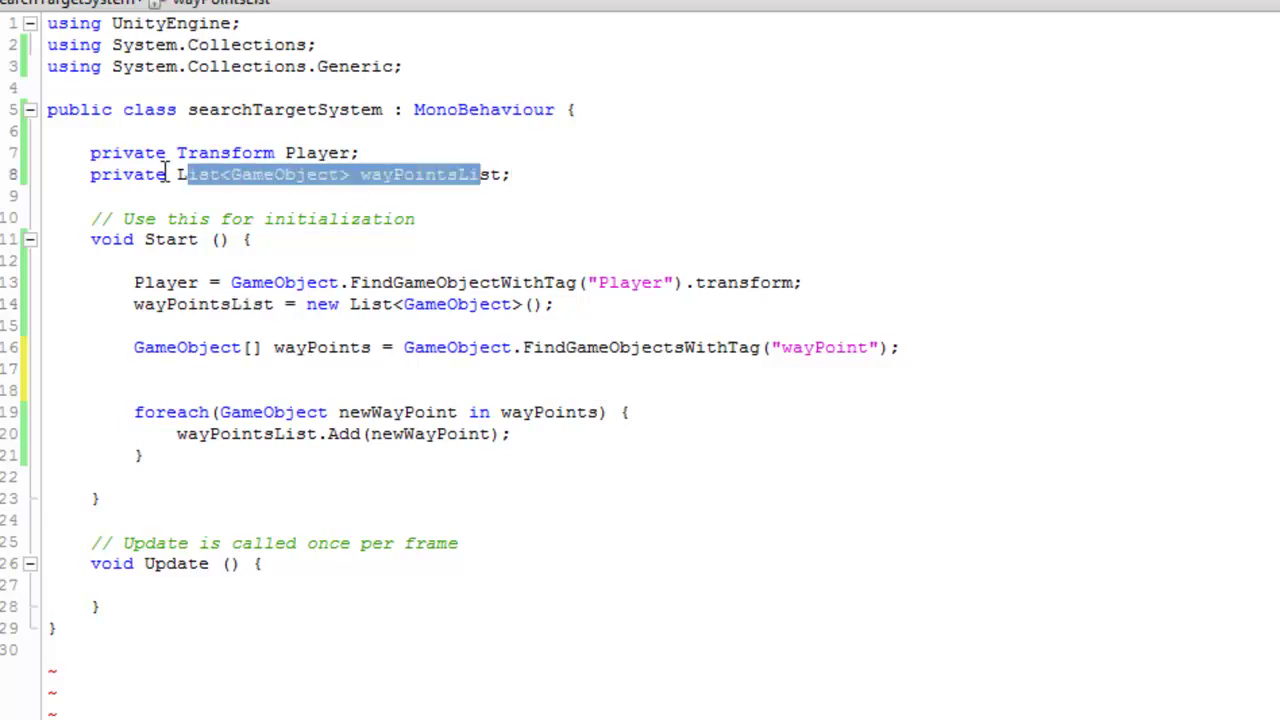
left_click(363, 347)
double_click(363, 347)
left_click(355, 350)
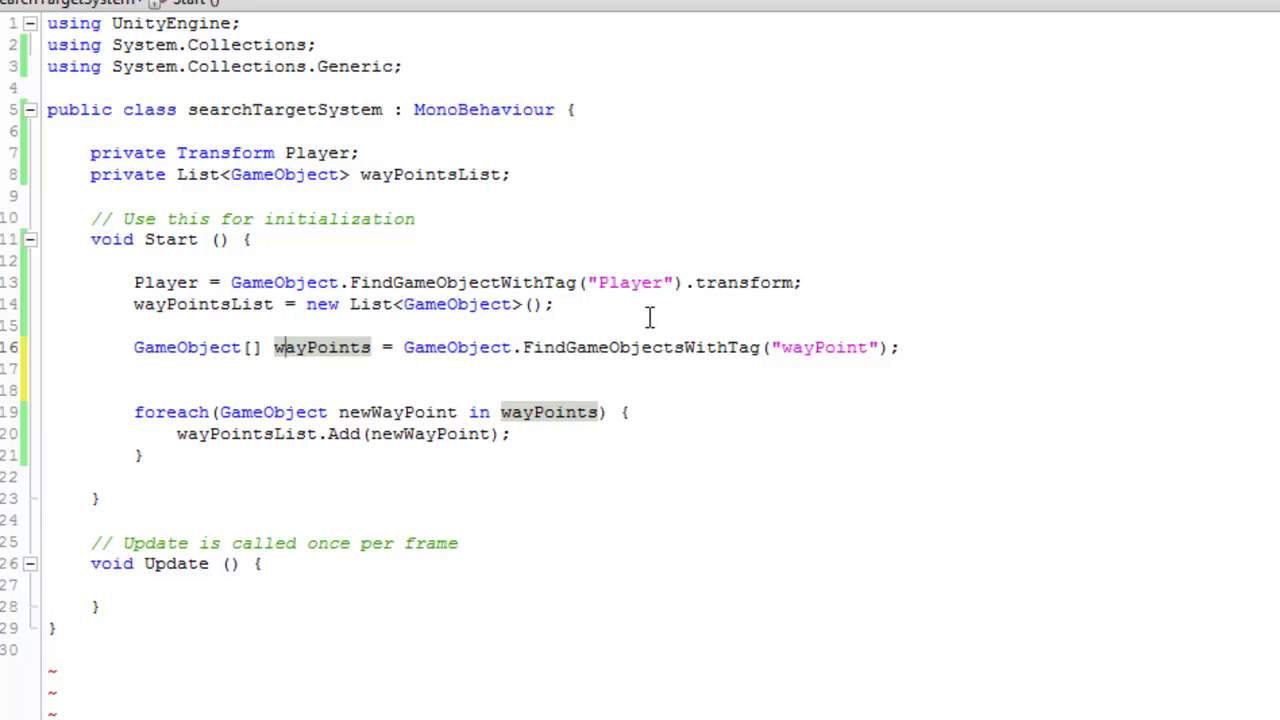
Remove the blank line above the GameObject[] wayPoints declaration and check the loop and Start braces.
left_click(135, 347)
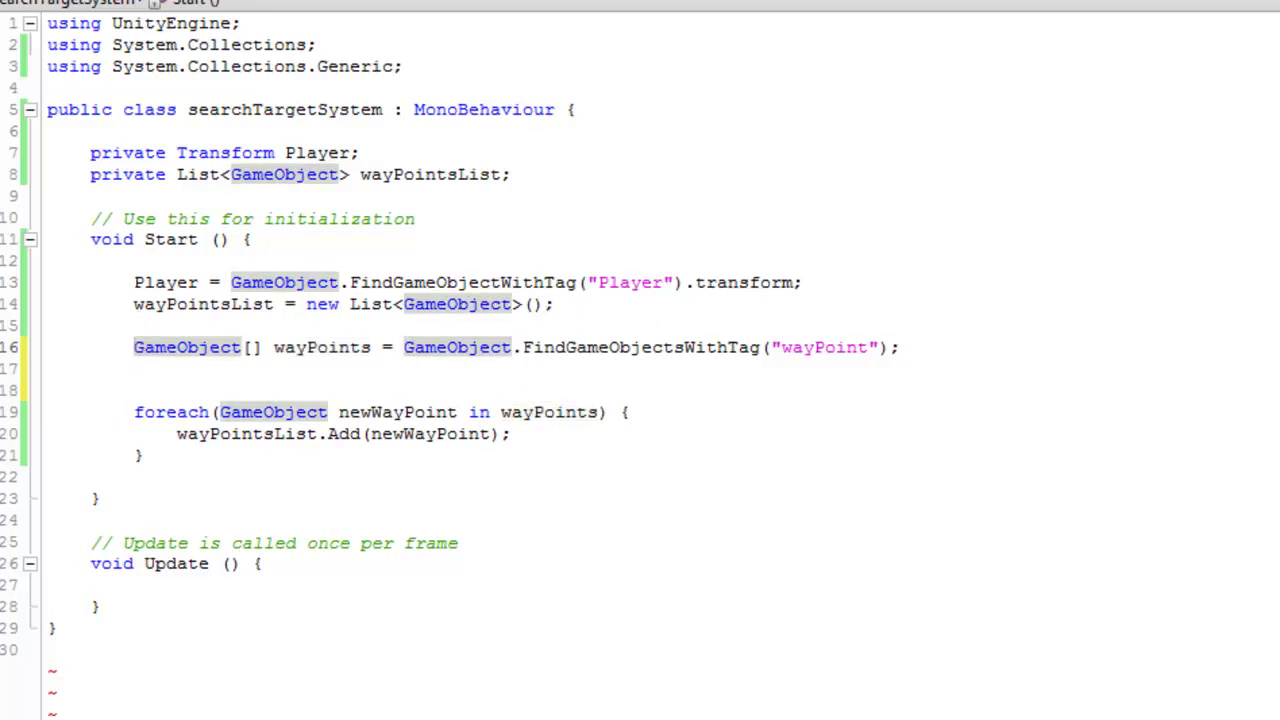
key("BackSpace")
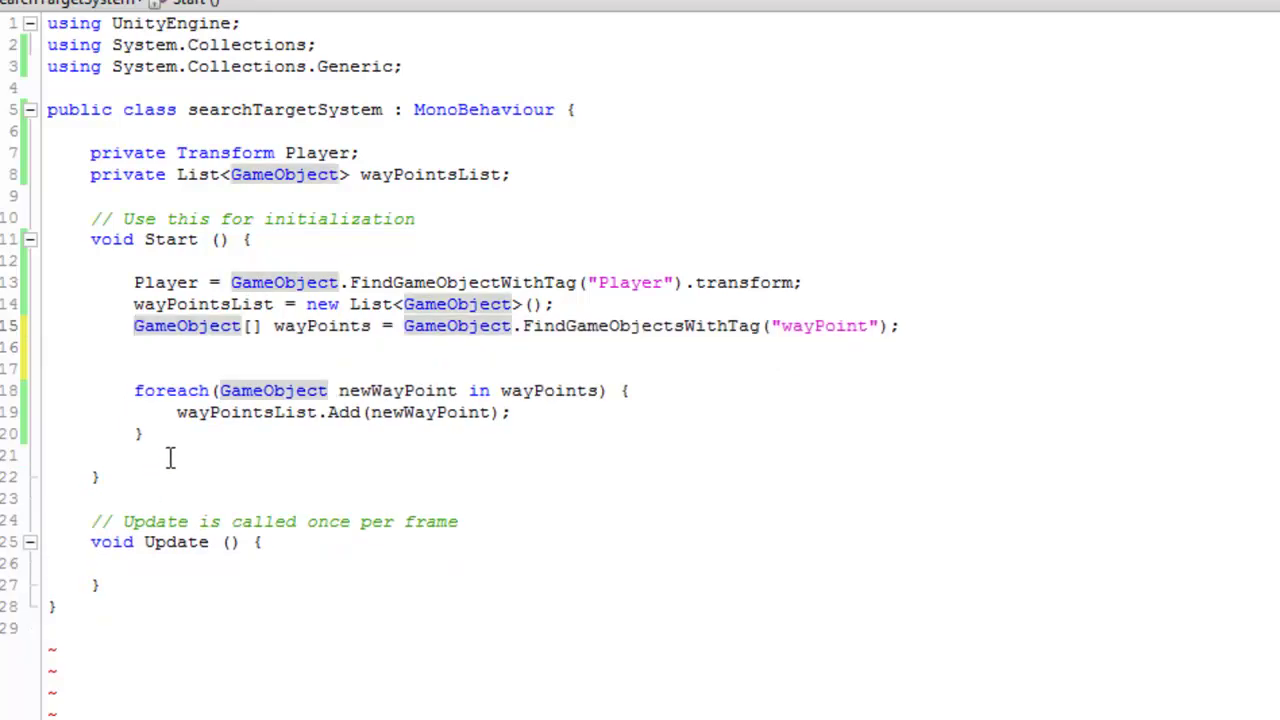
left_click(172, 433)
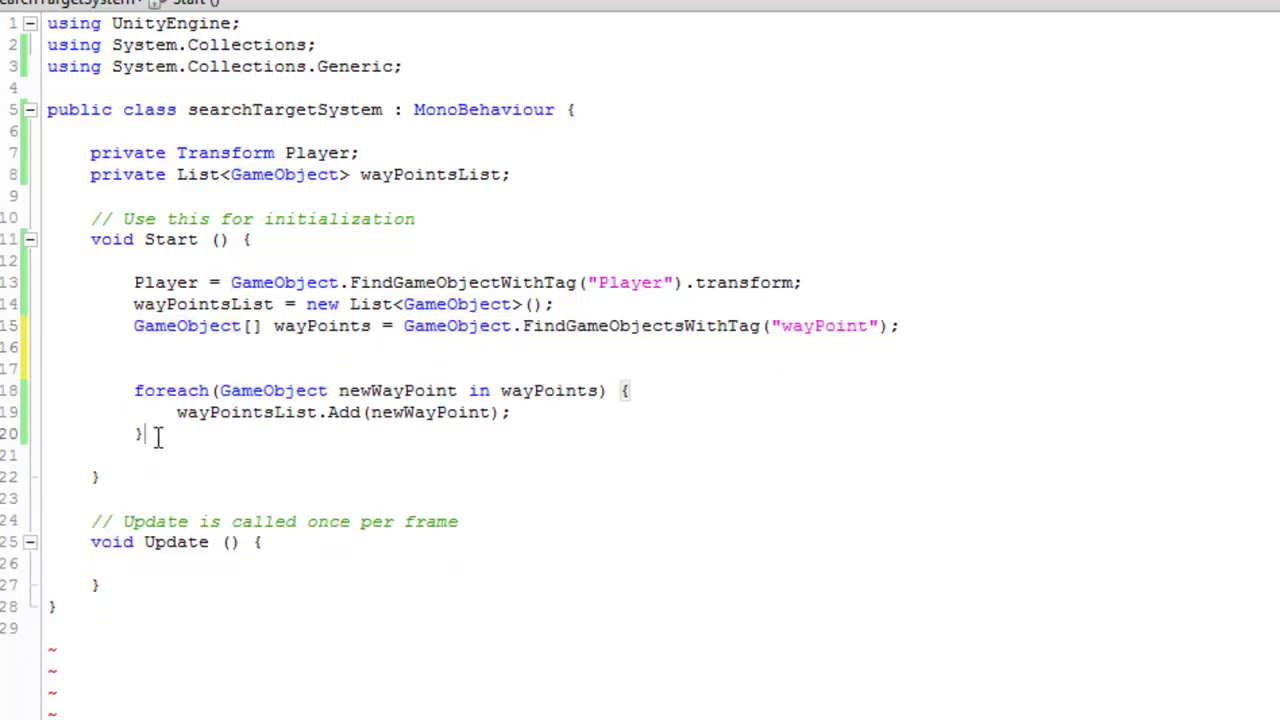
left_click(130, 476)
left_click(942, 327)
left_click_drag(354, 152, 291, 139)
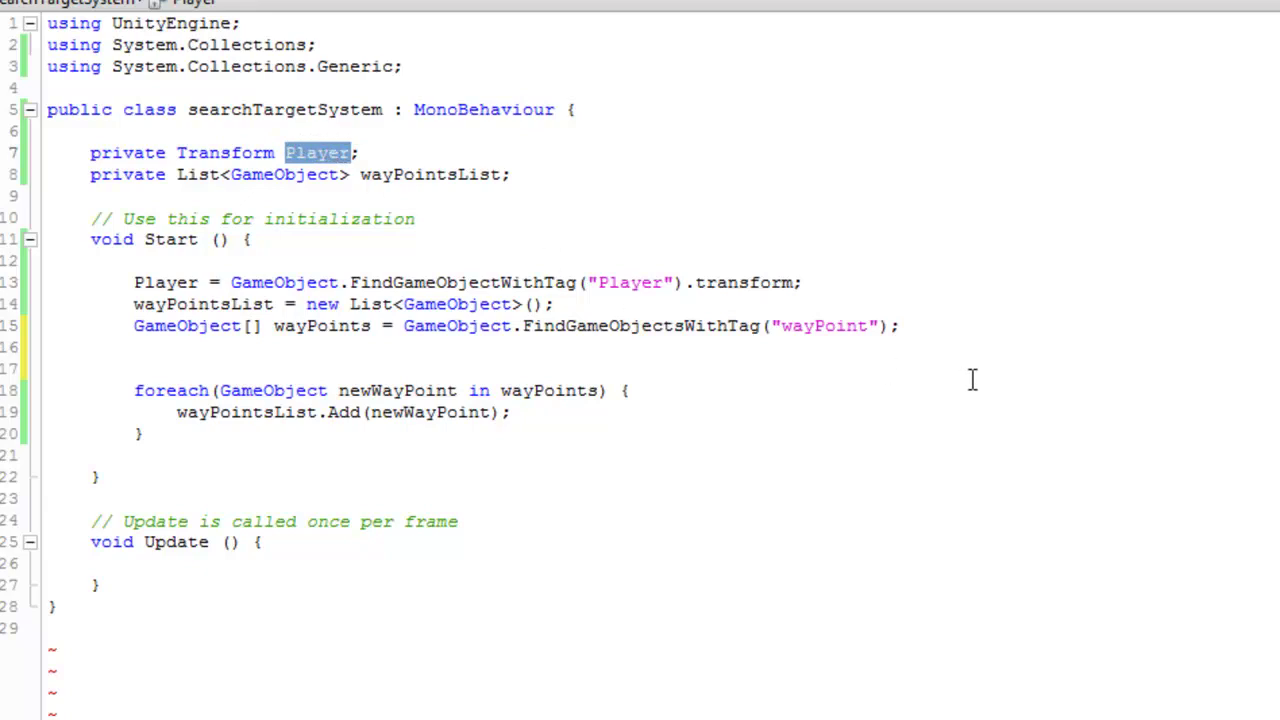
left_click(926, 330)
left_click(877, 351)
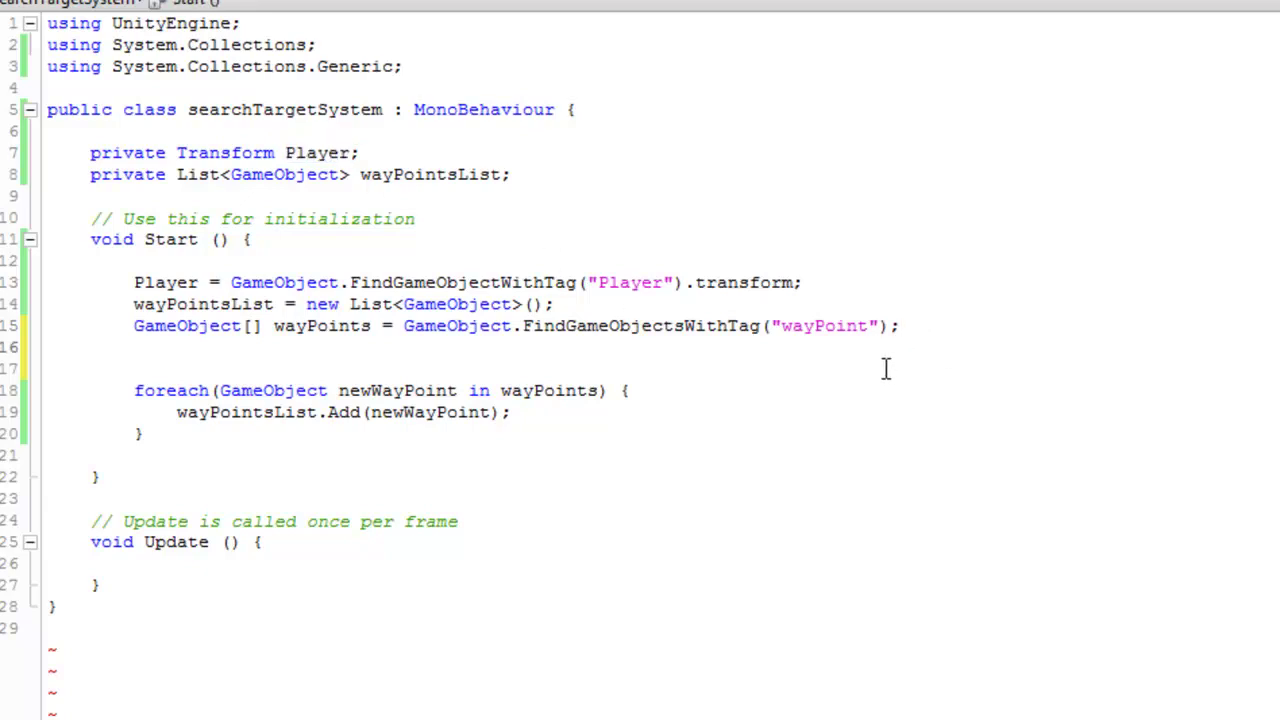
In Start, add Player.renderer.material.color = Color.blue; using autocompletion.
key("Return")
type("Player.material.colo")
key("BackSpace")
key("BackSpace")
key("BackSpace")
key("BackSpace")
key("BackSpace")
key("BackSpace")
key("BackSpace")
key("BackSpace")
key("BackSpace")
key("BackSpace")
key("BackSpace")
type(".")
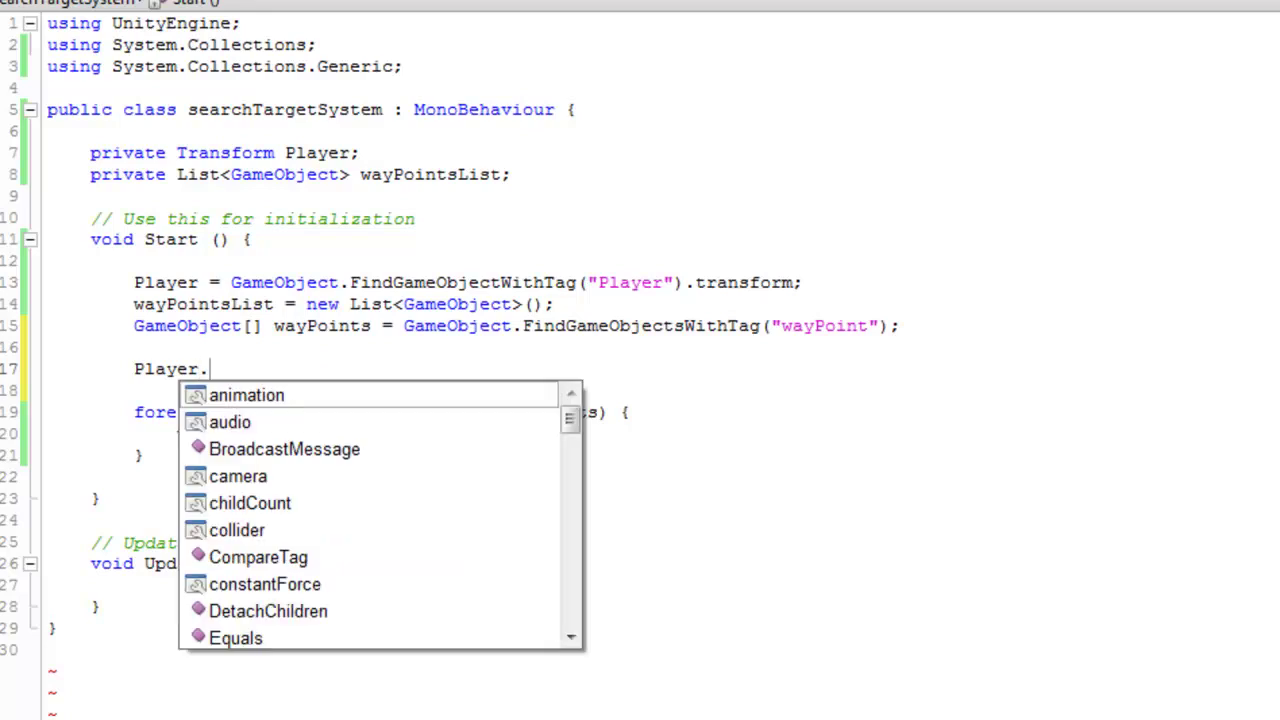
type("ma")
key("BackSpace")
key("BackSpace")
key("BackSpace")
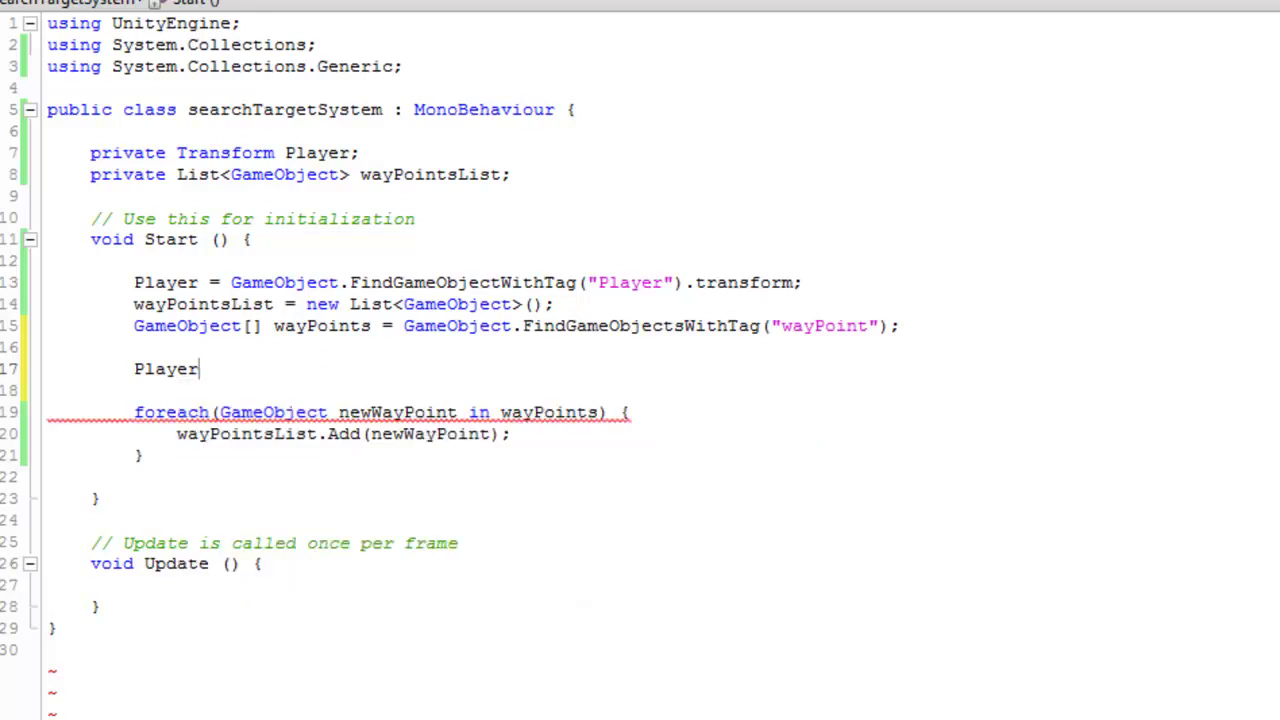
type(".renderer")
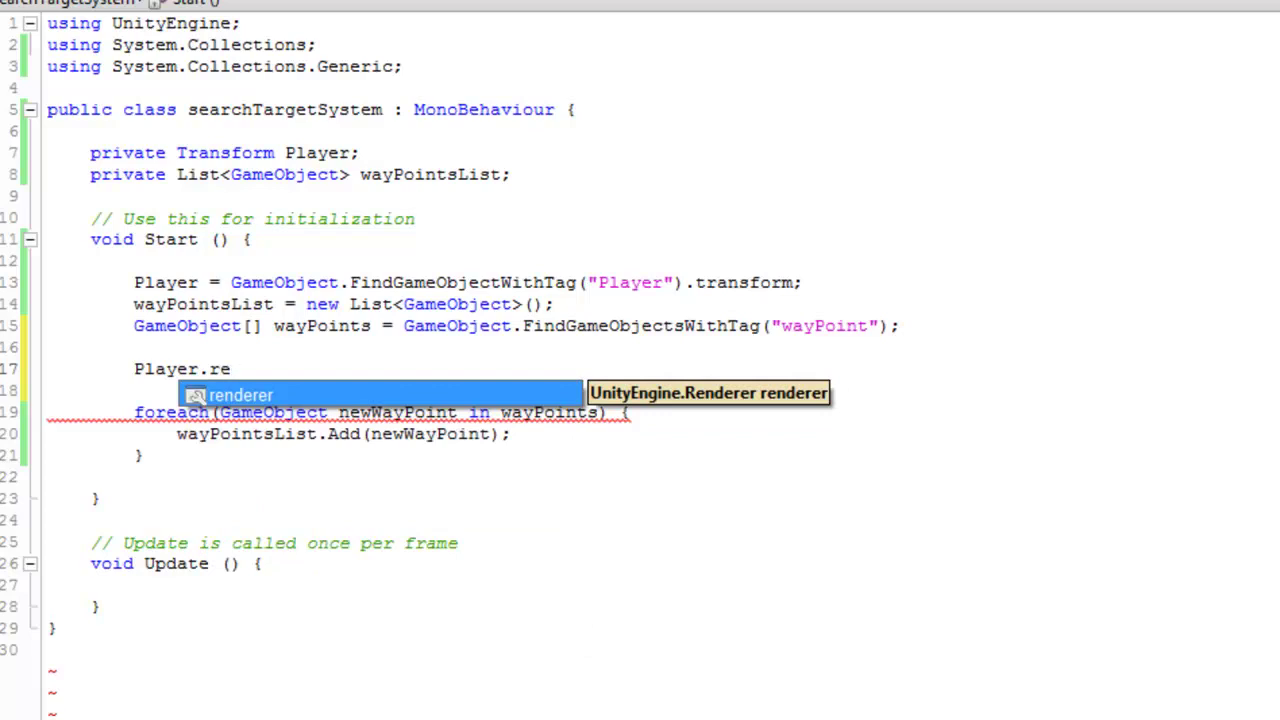
type(".mate")
key("Return")
type(".col")
key("Return")
type("= Color.")
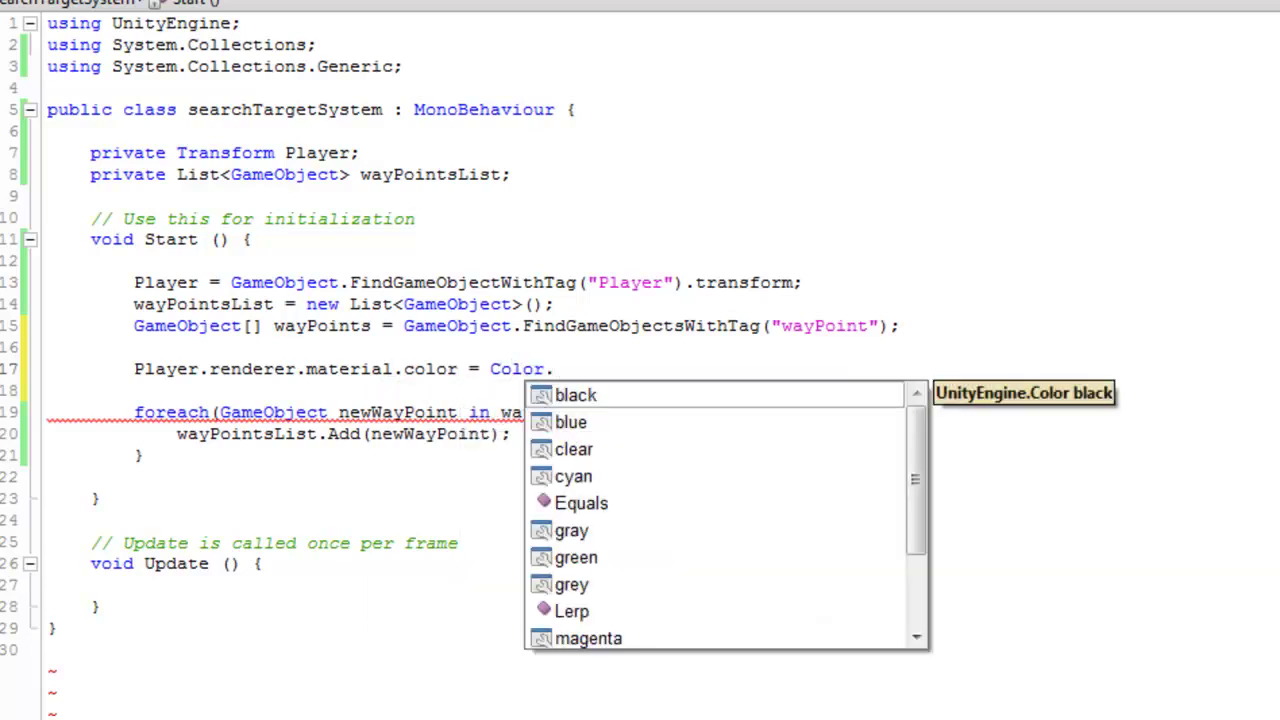
type("blue")
key("BackSpace")
type("ue;")
Highlight the material reference and Color.blue on the Player line, then open a new line below it.
left_click_drag(470, 369, 354, 366)
left_click(316, 369)
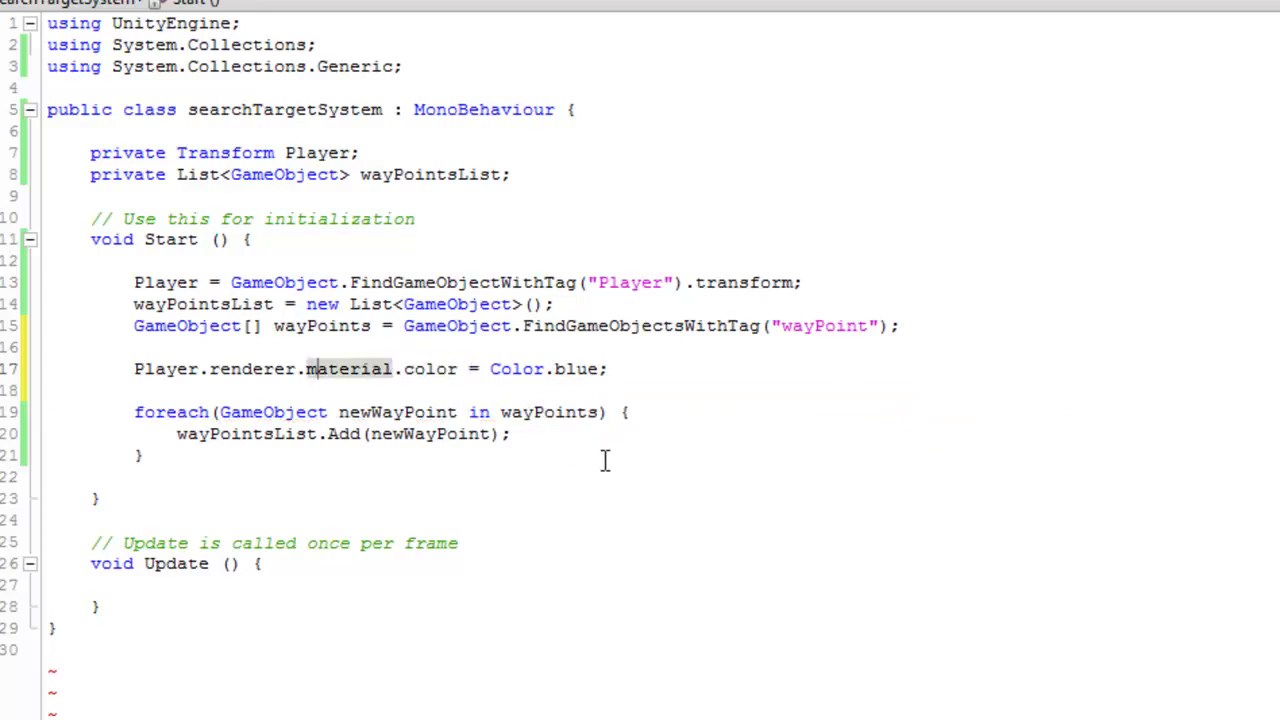
left_click_drag(598, 369, 490, 369)
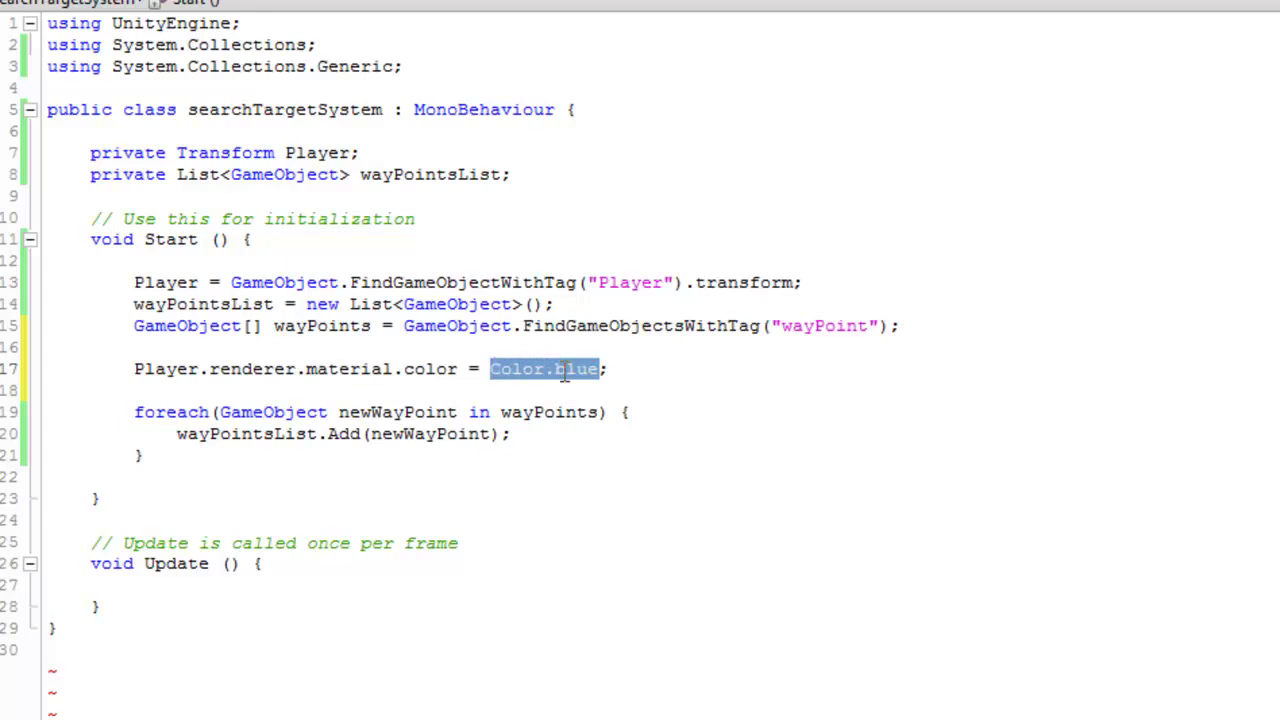
left_click(636, 369)
key("Return")
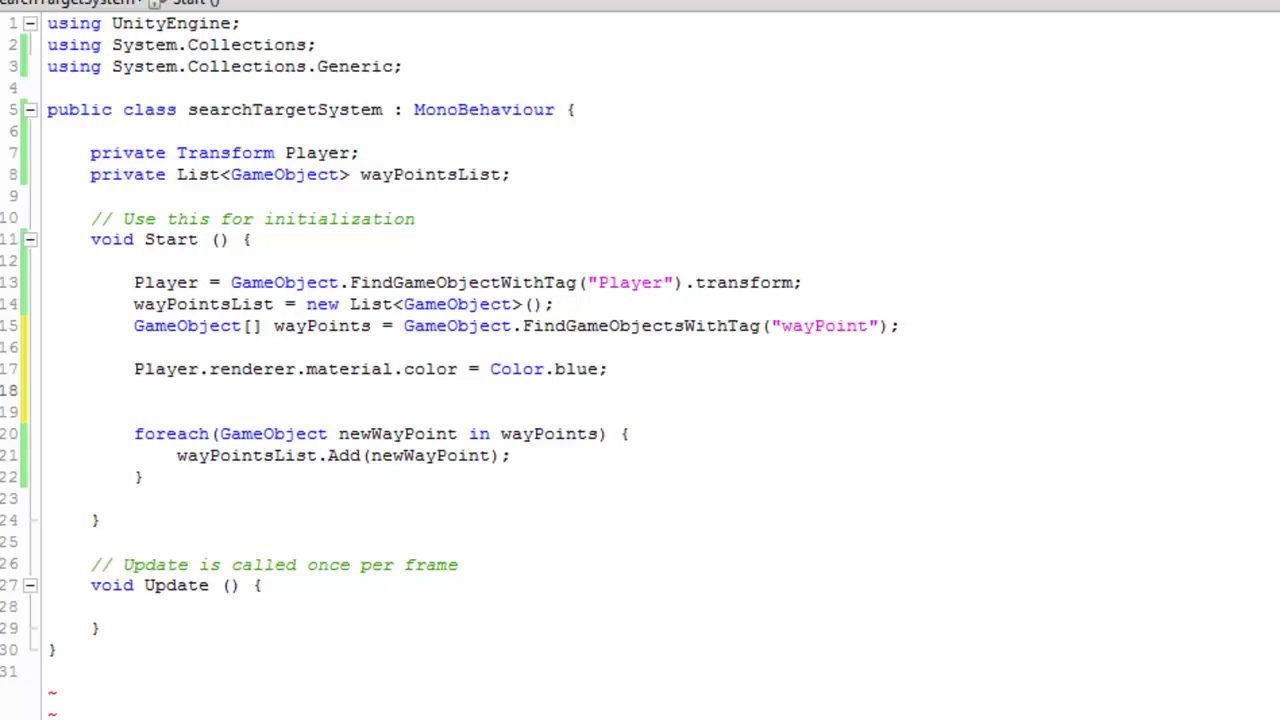
Add transform.renderer.material.color = Color.red; below the blue line, then review both lines and Start's closing brace.
type("transform.rendere")
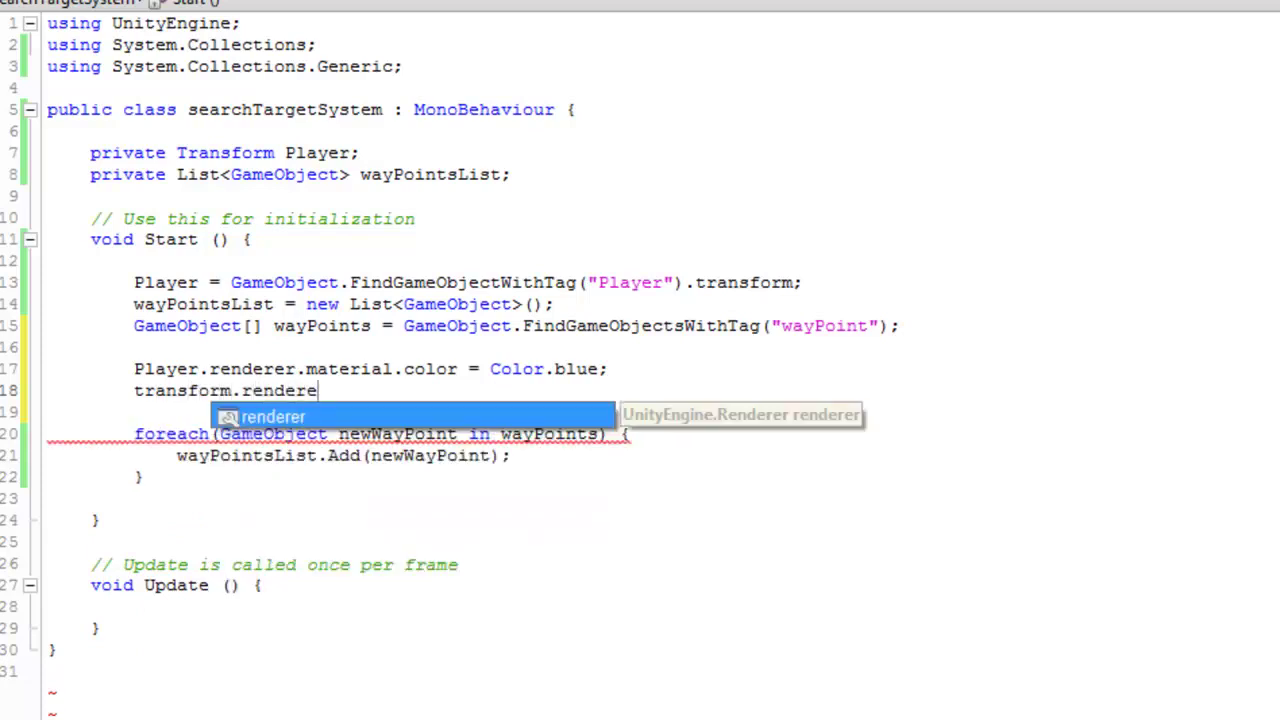
type("r.material.co")
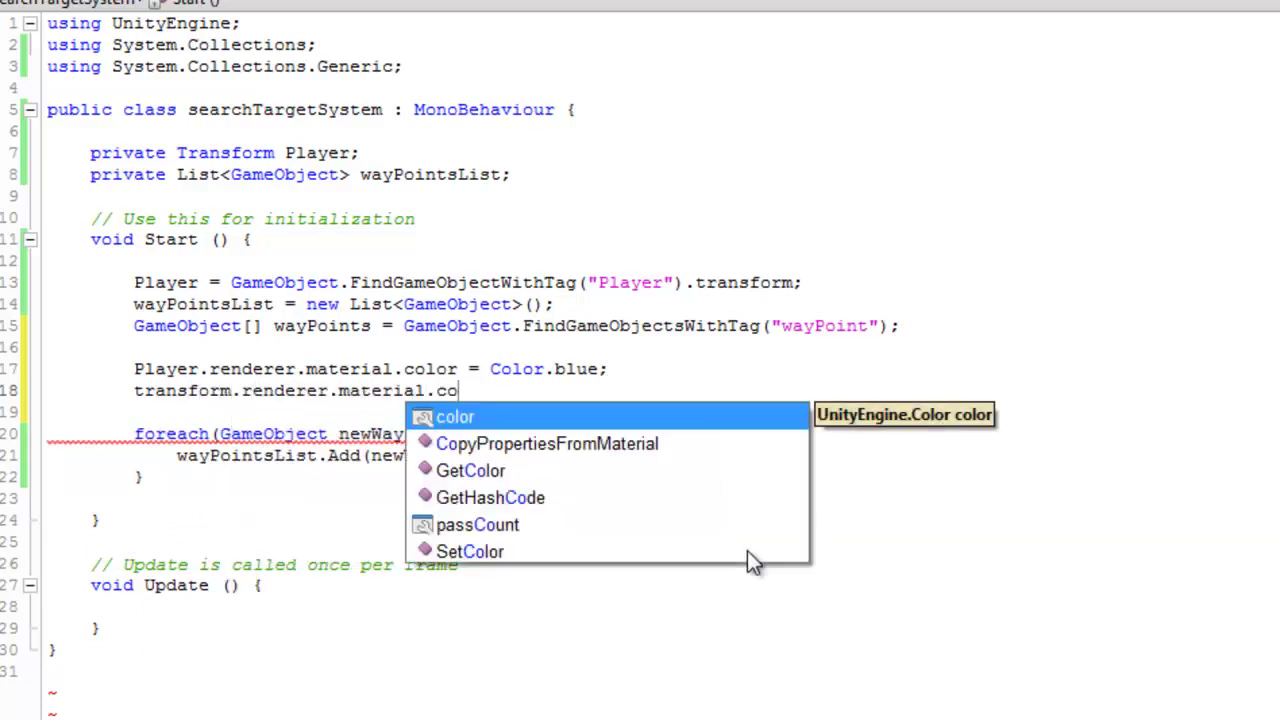
type("lor = Color.red;")
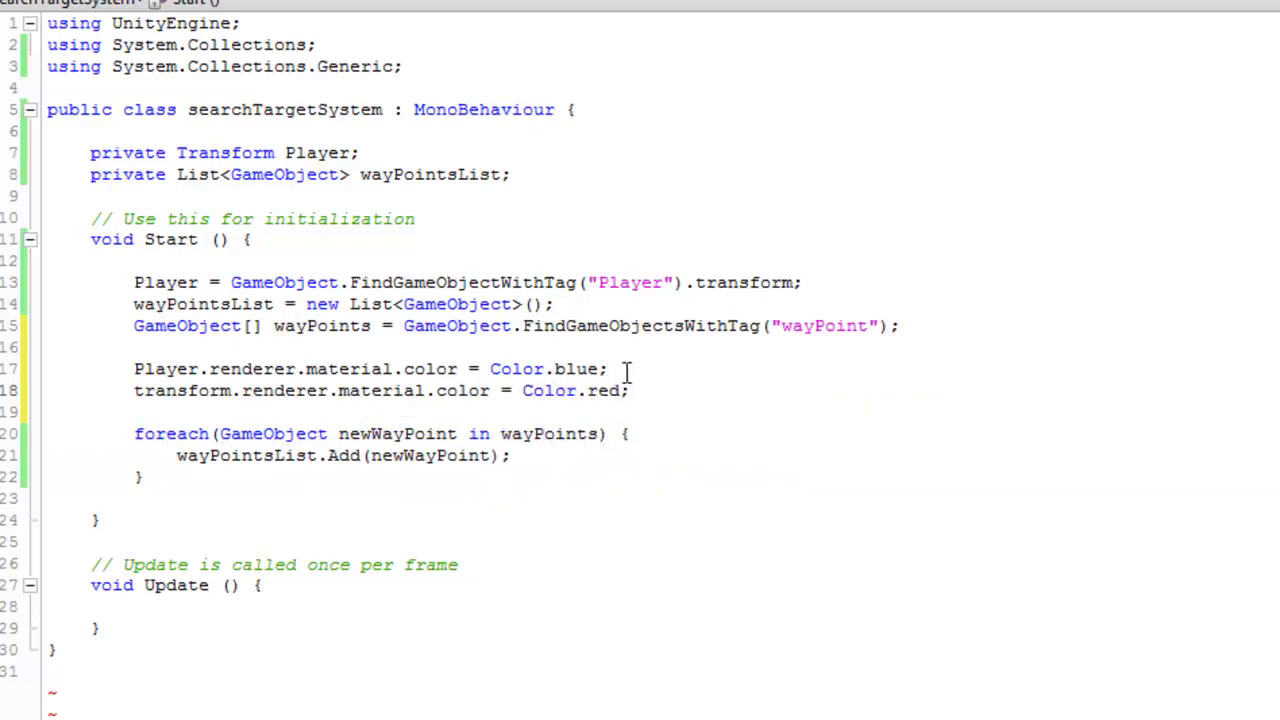
left_click_drag(610, 369, 136, 372)
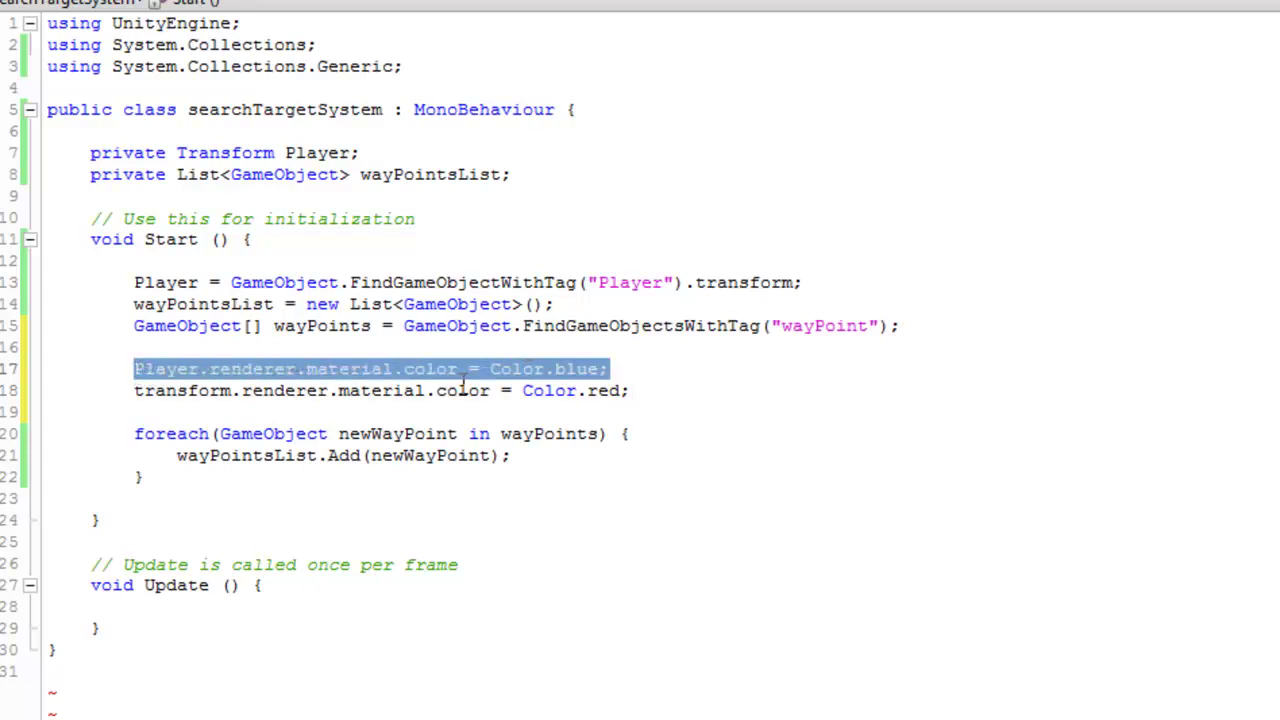
left_click_drag(640, 391, 131, 393)
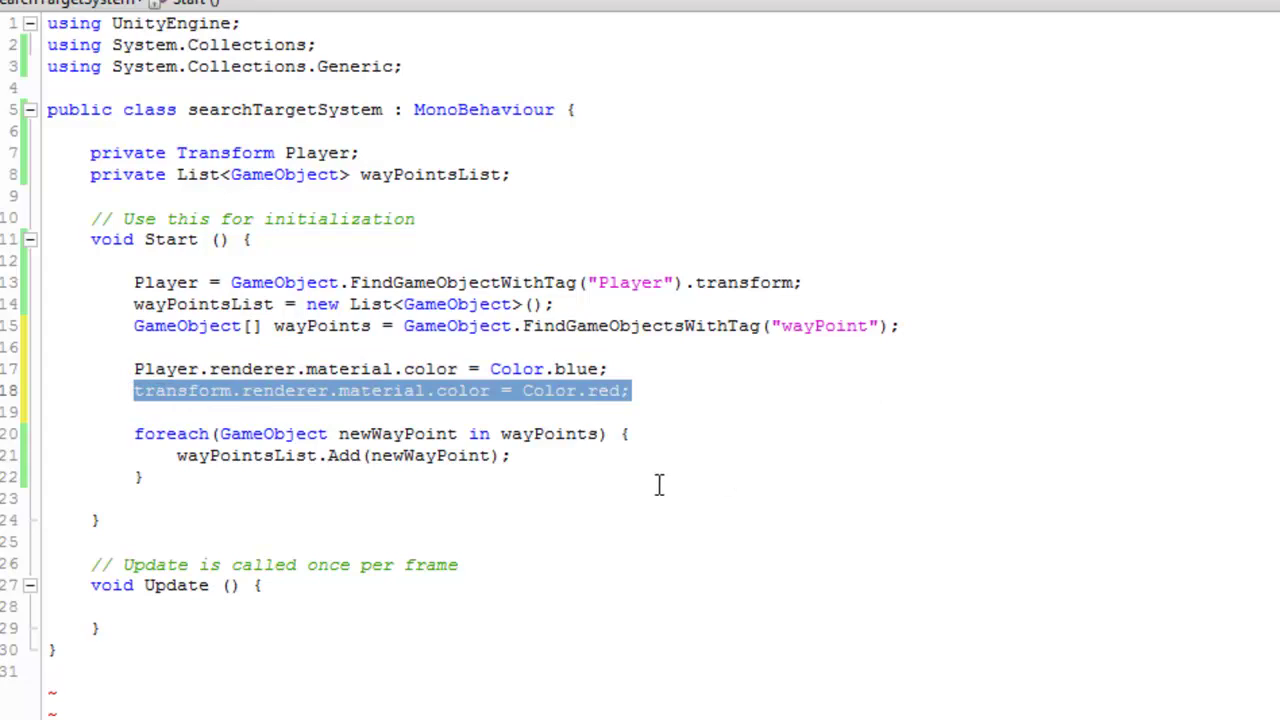
left_click(552, 466)
left_click(142, 478)
left_click(106, 521)
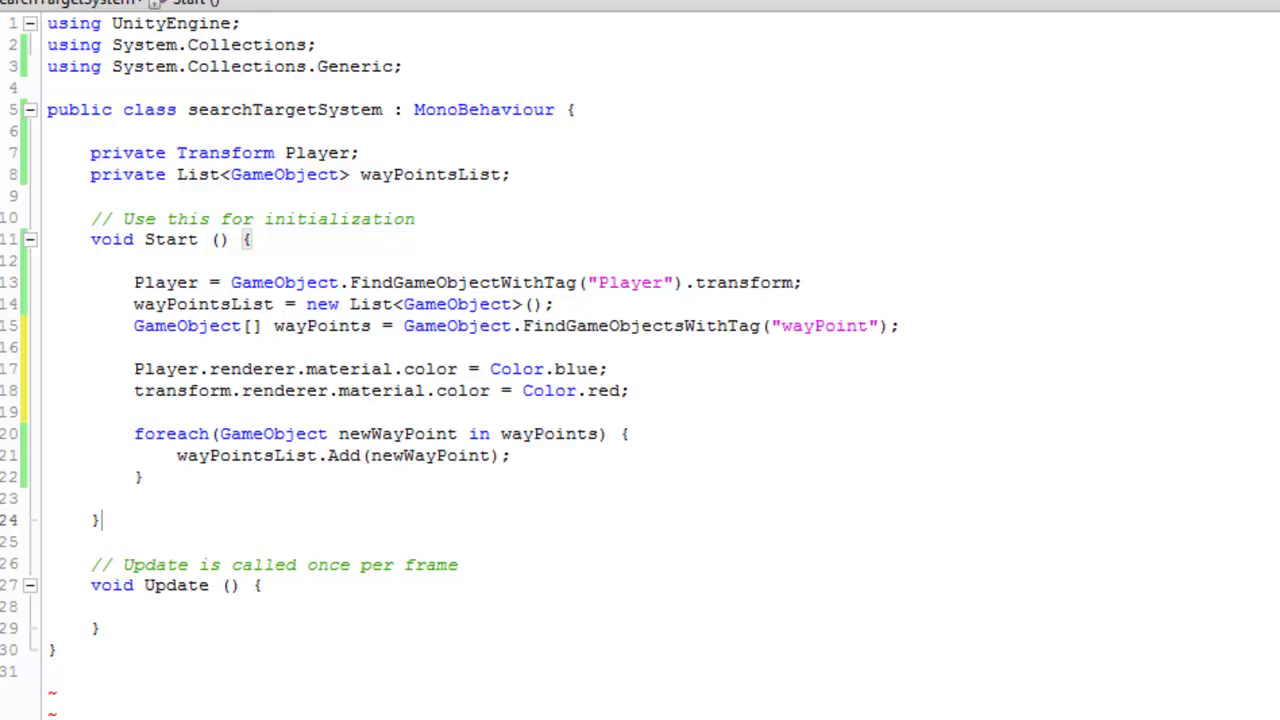
After Update's closing brace, add blank lines and type 'void Follow'.
left_click(104, 629)
key("Return")
key("Return")
type("void ")
type("Fo")
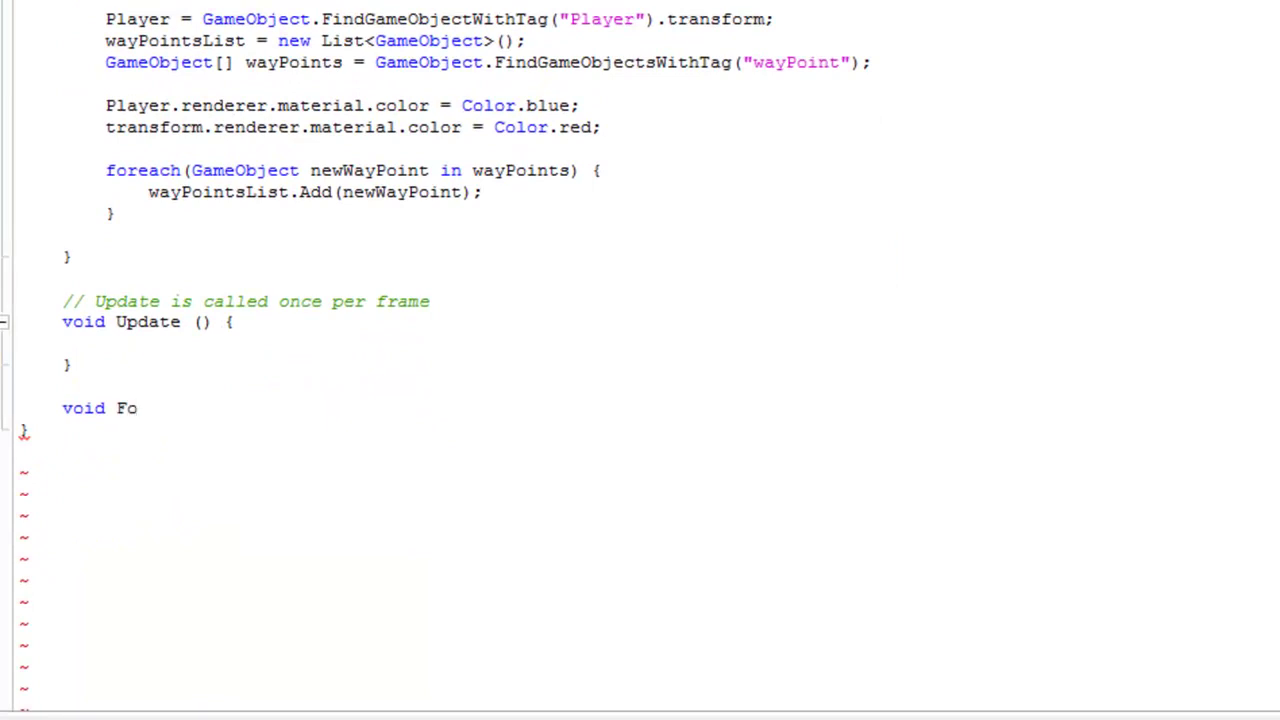
type("llow")
type(" () {")
key("Return")
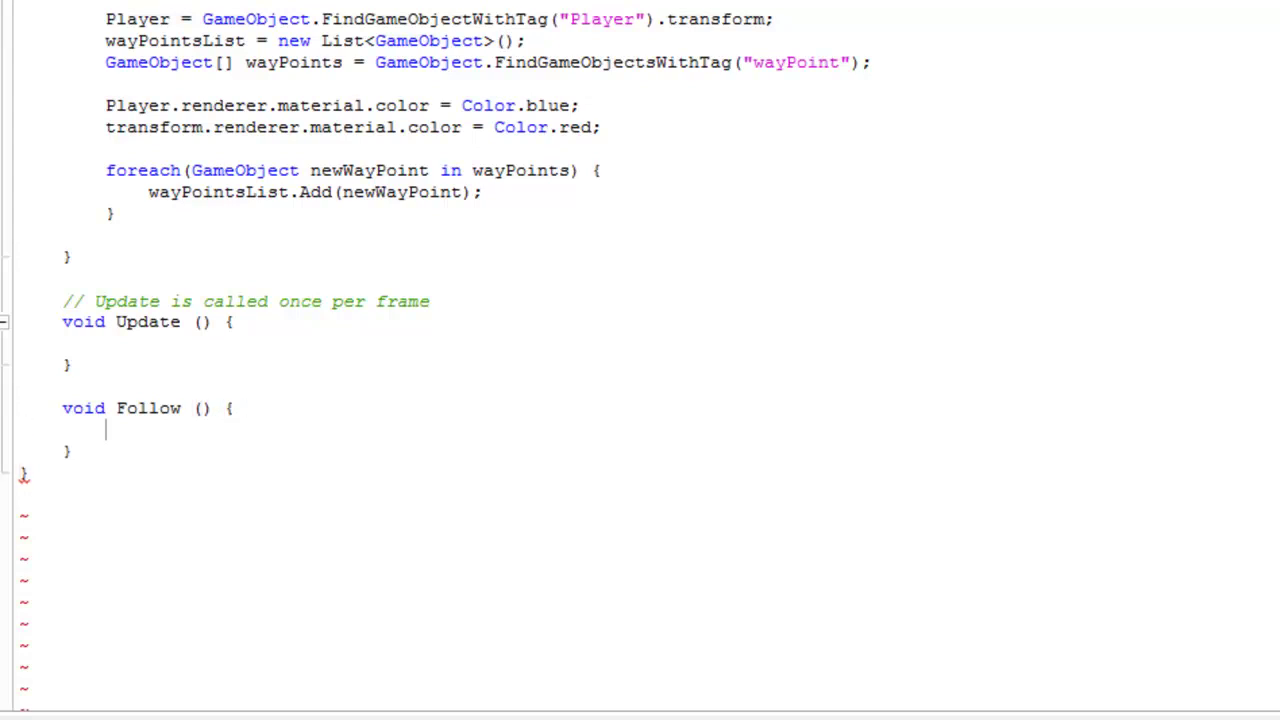
key("Return")
type("Game")
key("Return")
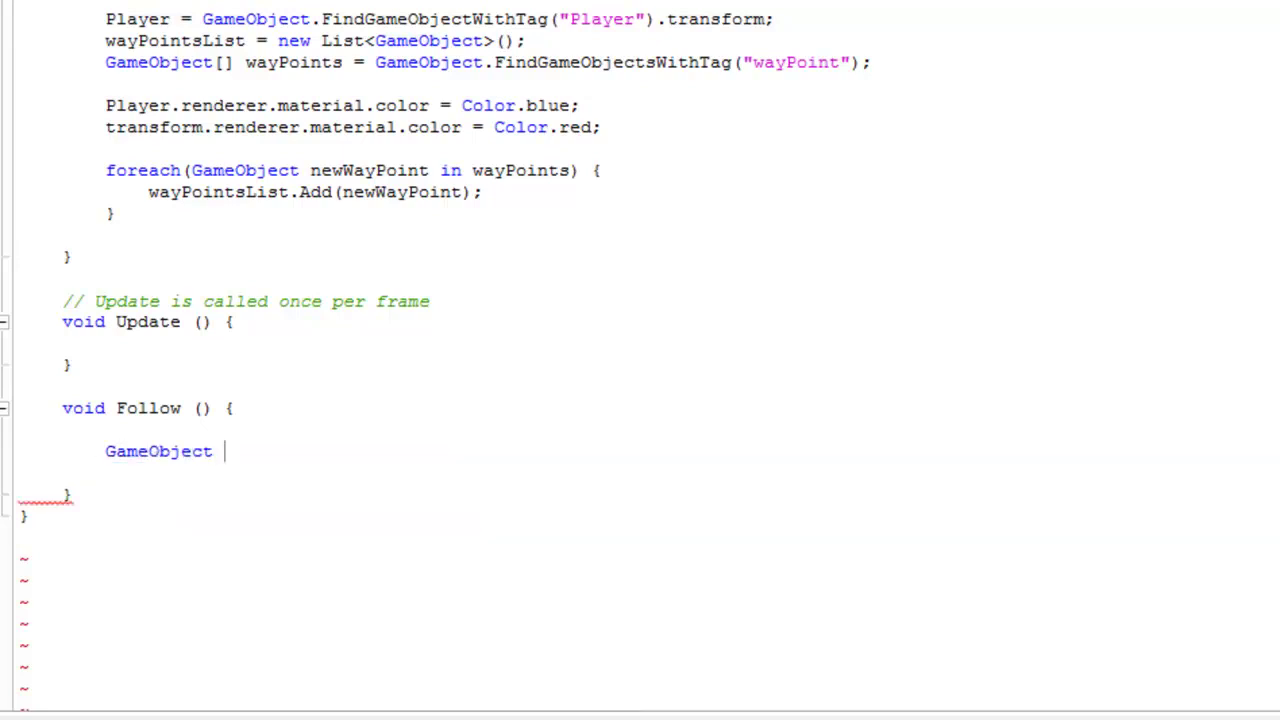
type("wayPoint")
left_click_drag(318, 451, 100, 449)
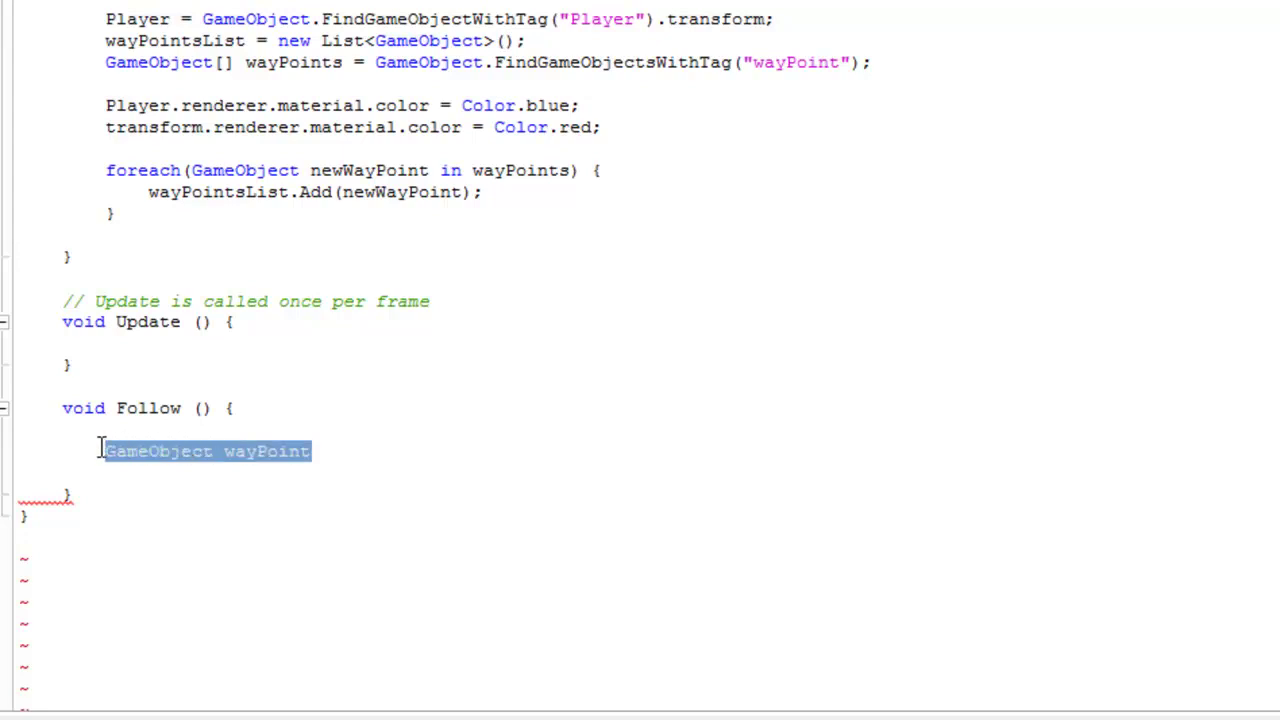
left_click(162, 372)
left_click(355, 455)
type("= ")
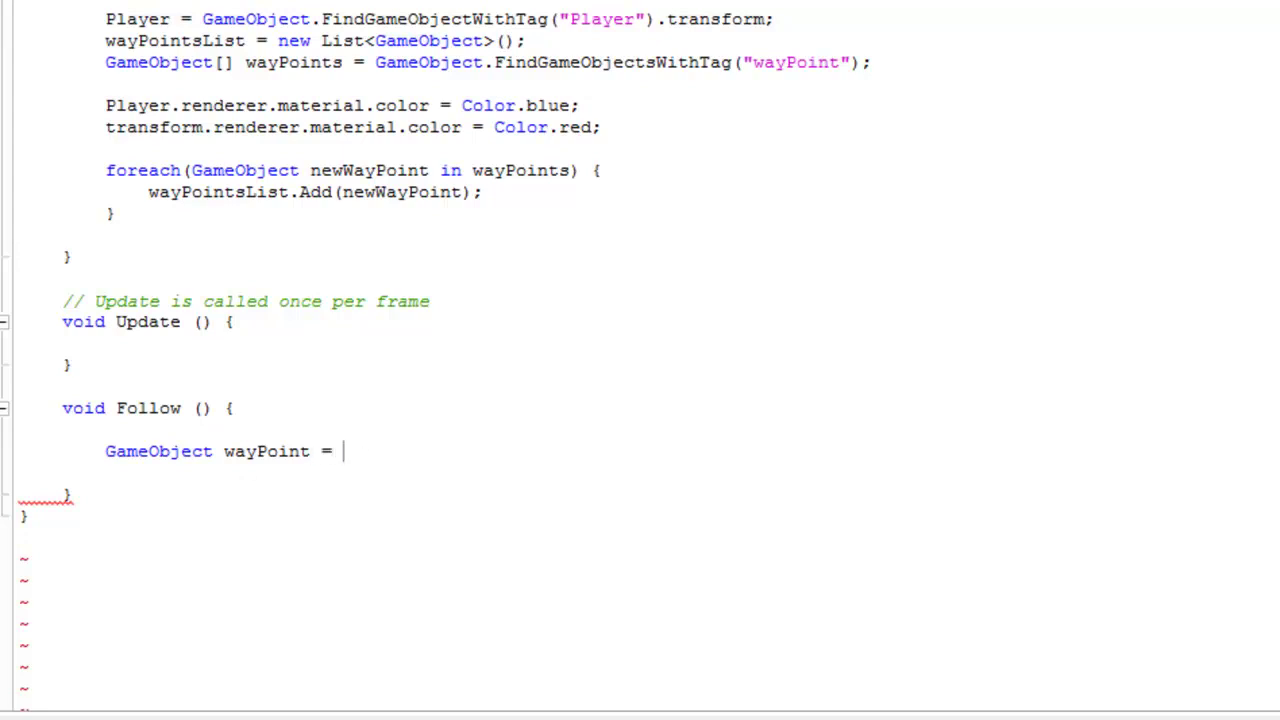
type("nyl")
key("BackSpace")
key("BackSpace")
type("ull;")
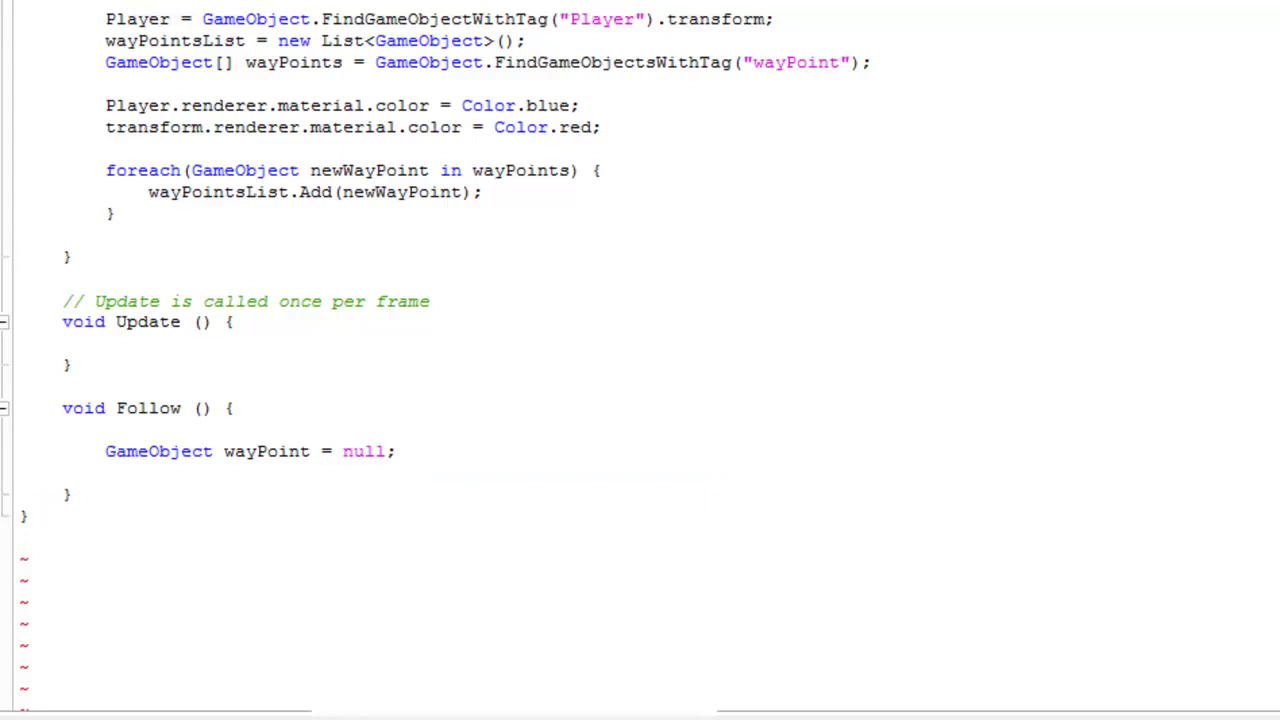
double_click(389, 452)
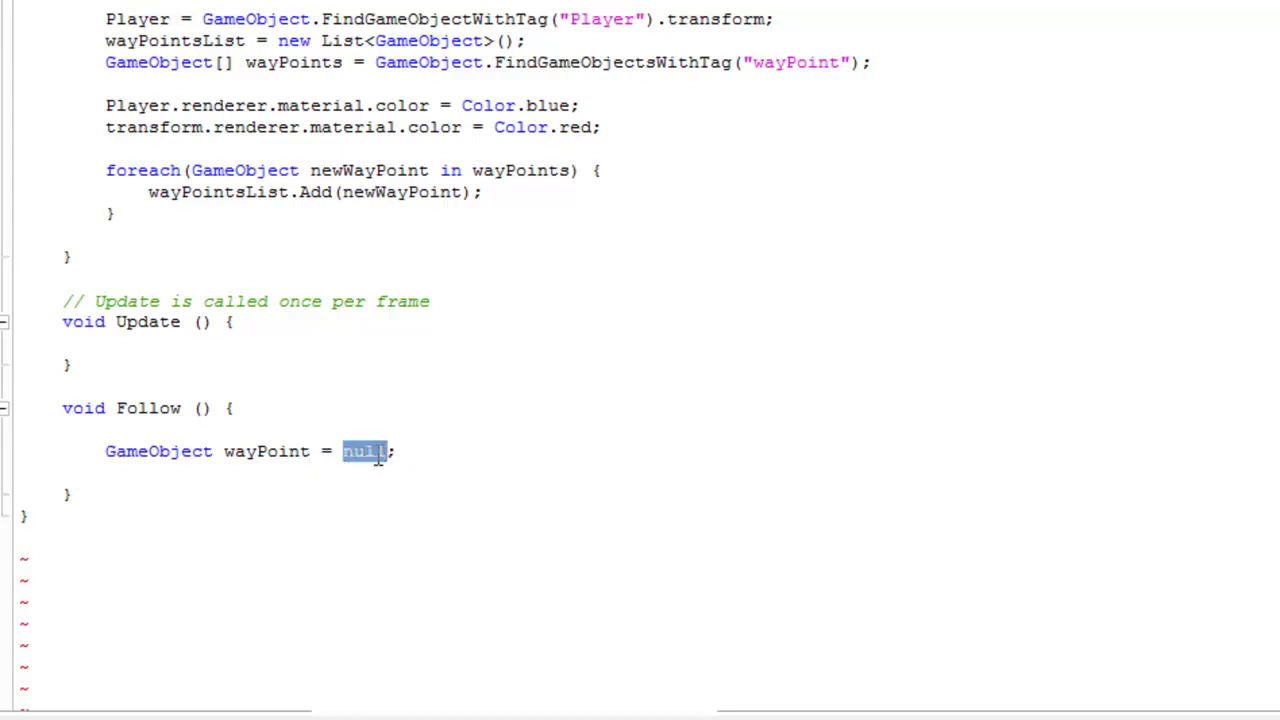
left_click_drag(390, 452, 224, 452)
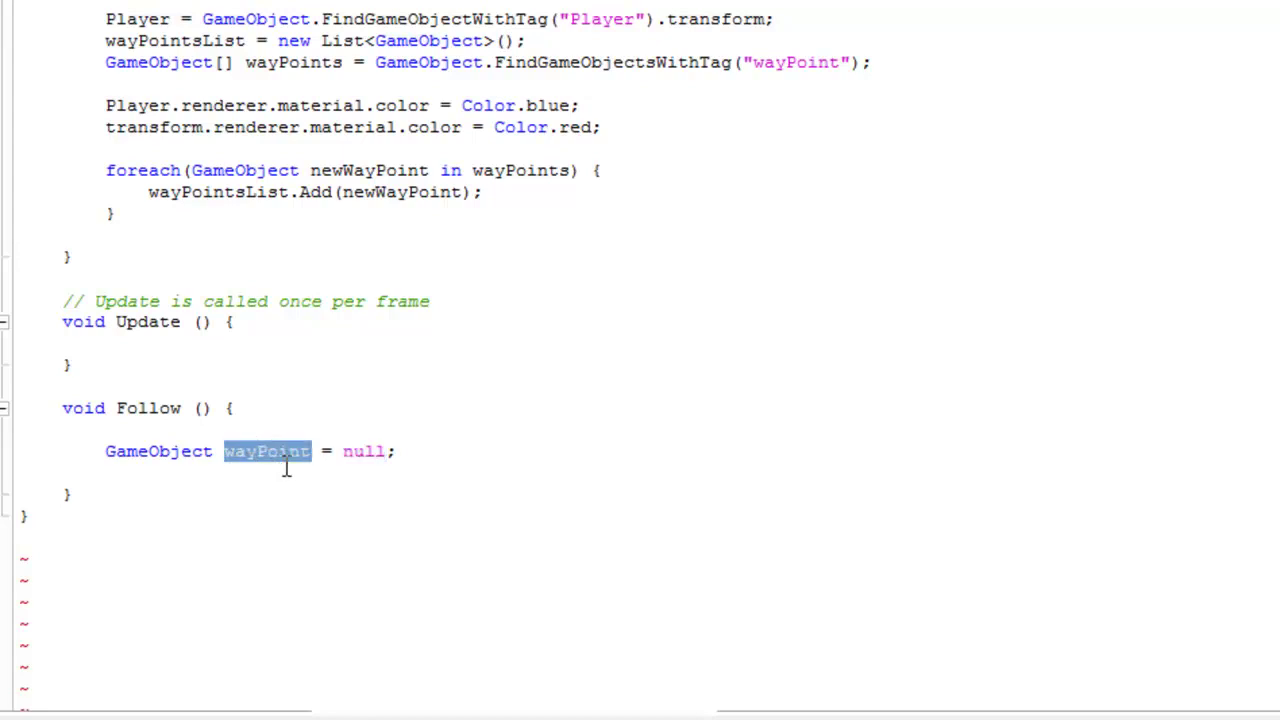
left_click(370, 474)
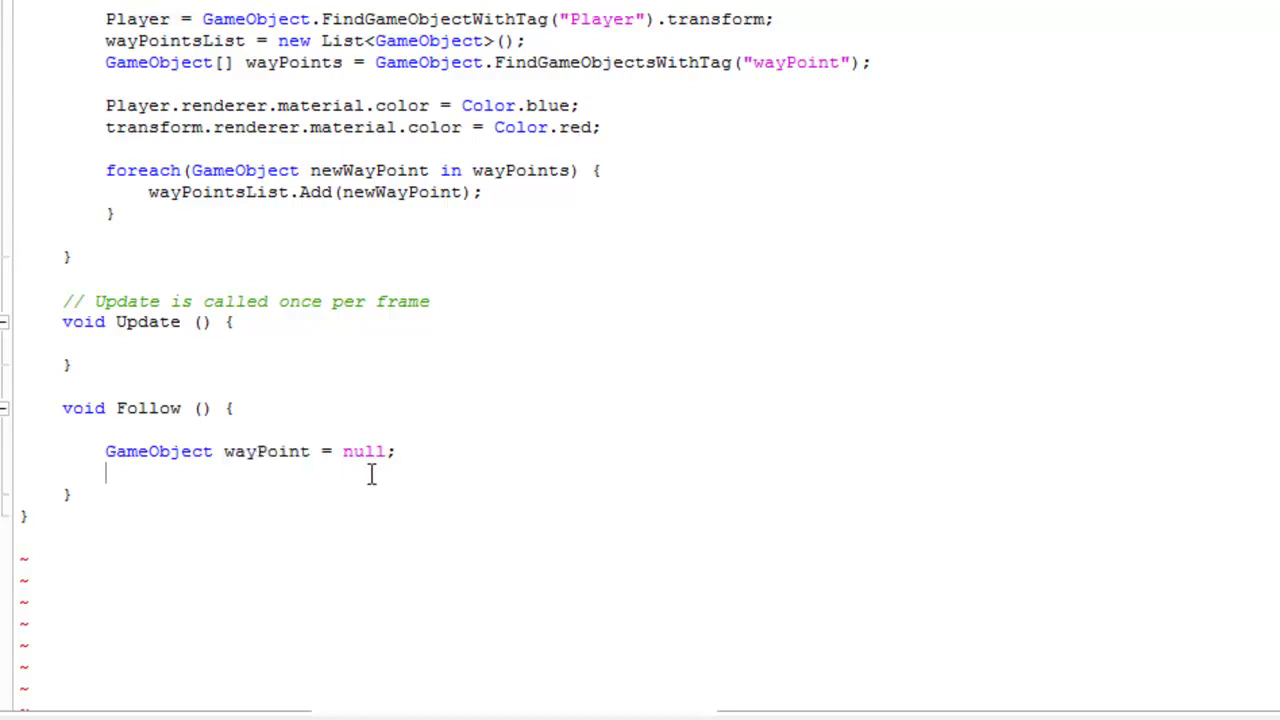
double_click(360, 452)
left_click(420, 451)
Write if (Physics.Linecast(transform.position, Player.position)) { with autocomplete and open its empty body.
key("Return")
key("Return")
type("if(")
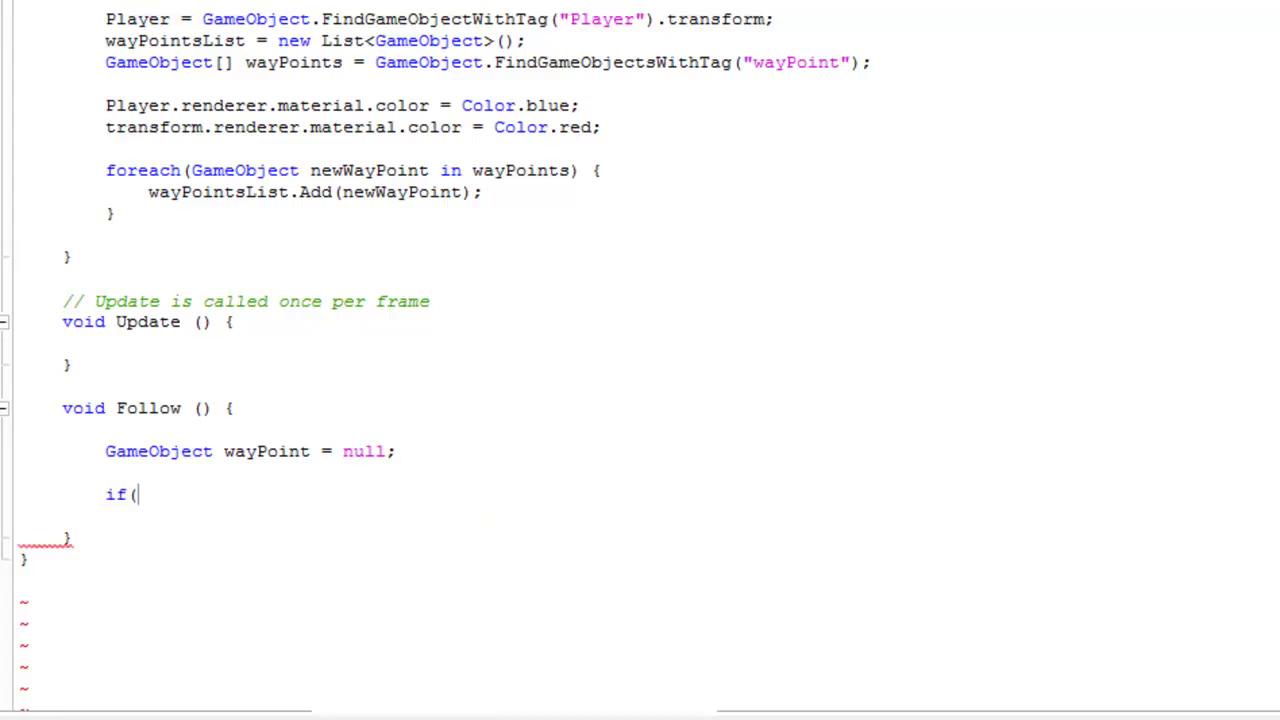
type("Ph")
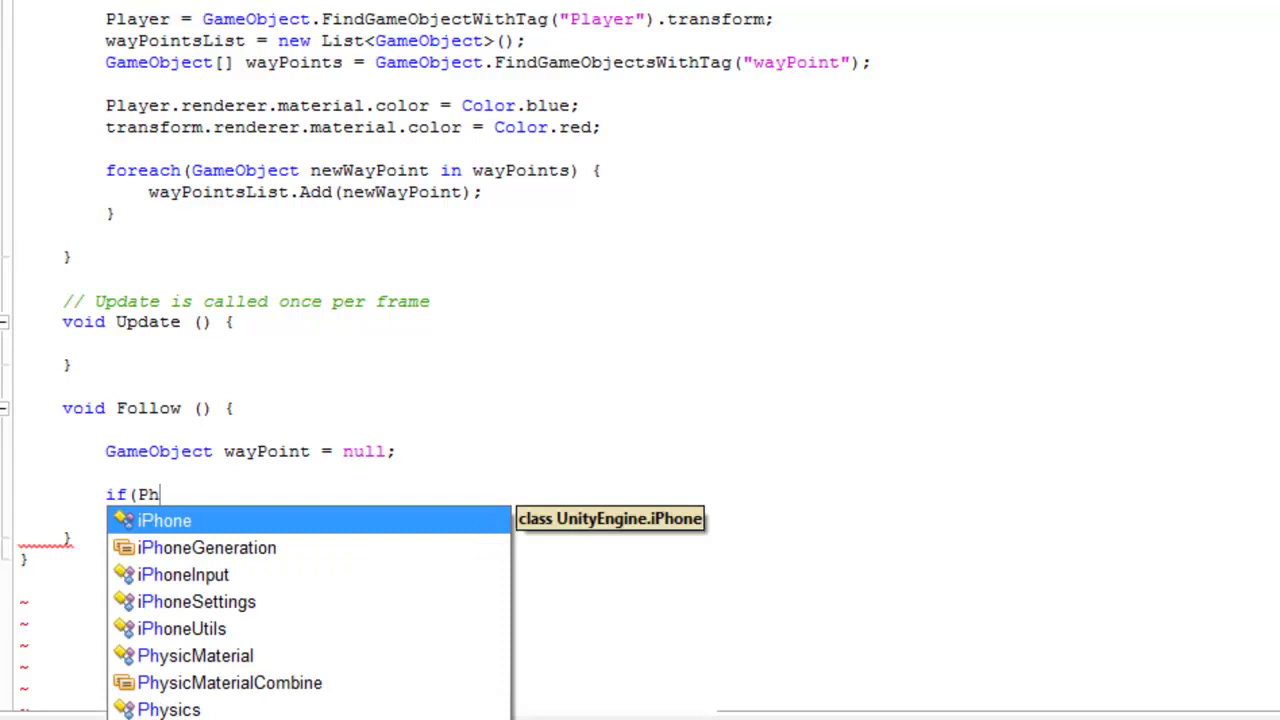
key("Escape")
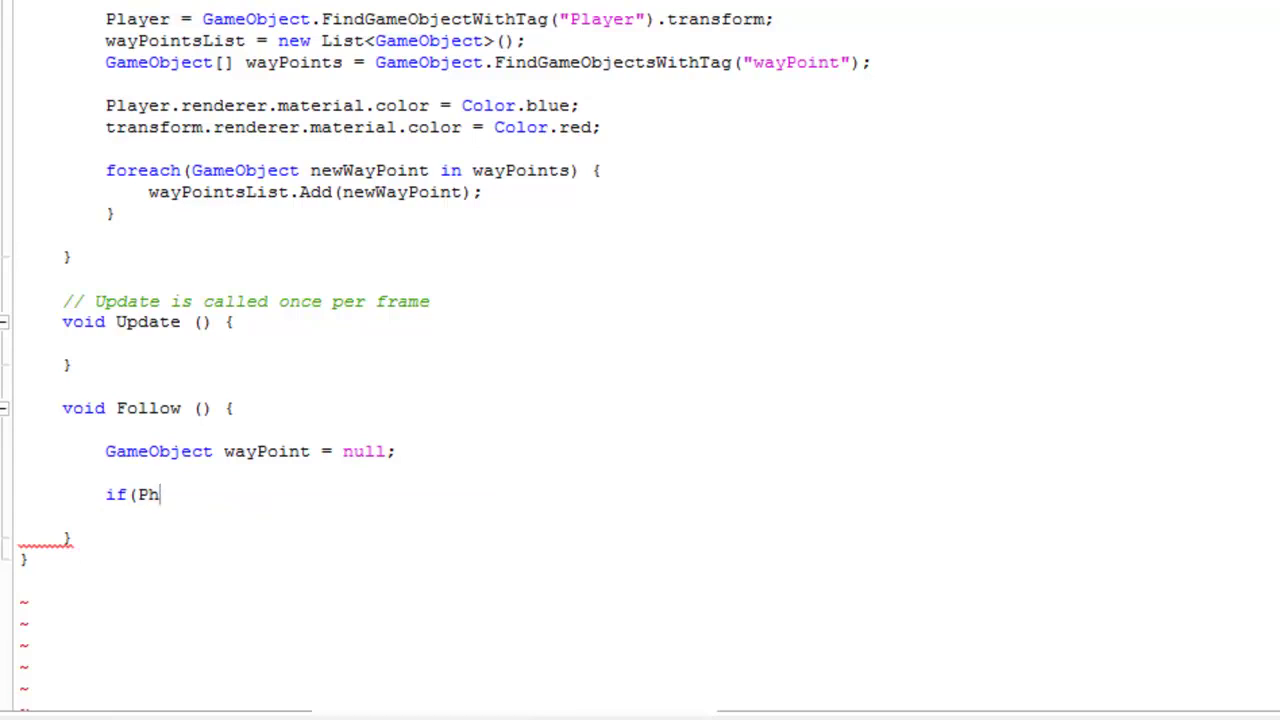
key("BackSpace")
type("h")
key("Down")
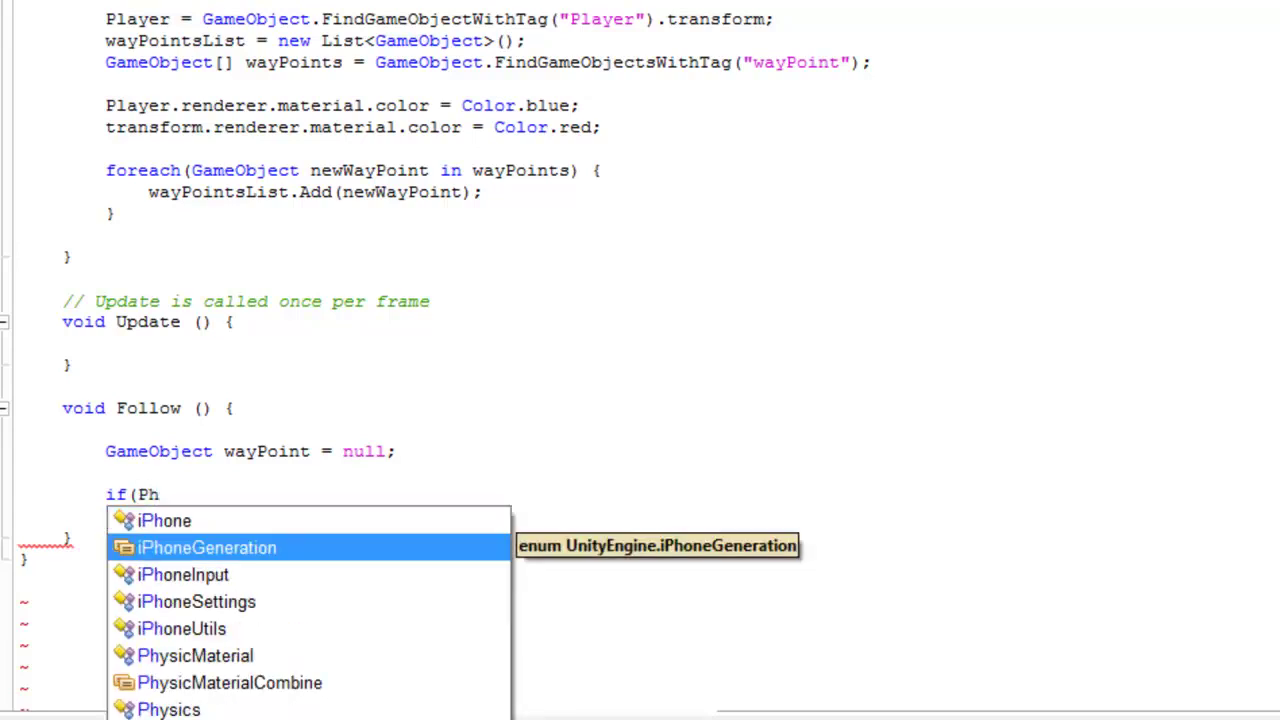
key("Down")
key("Down")
key("Down")
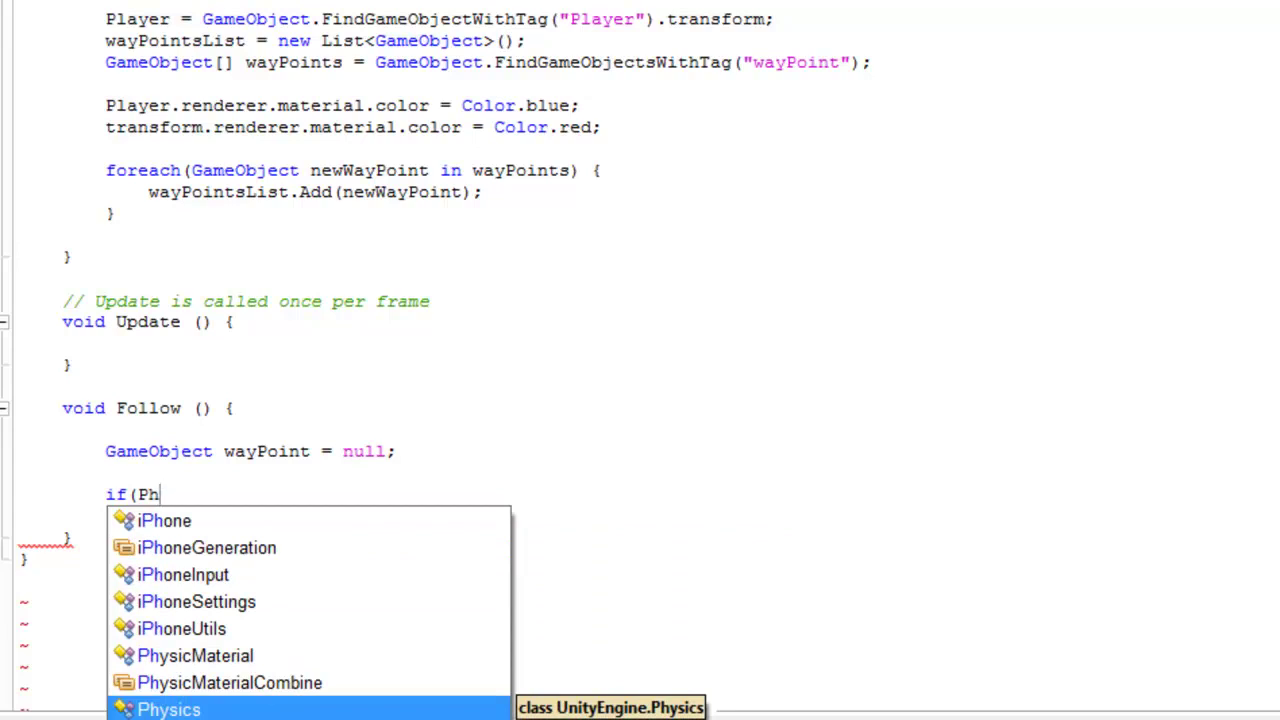
type("ysics.Line")
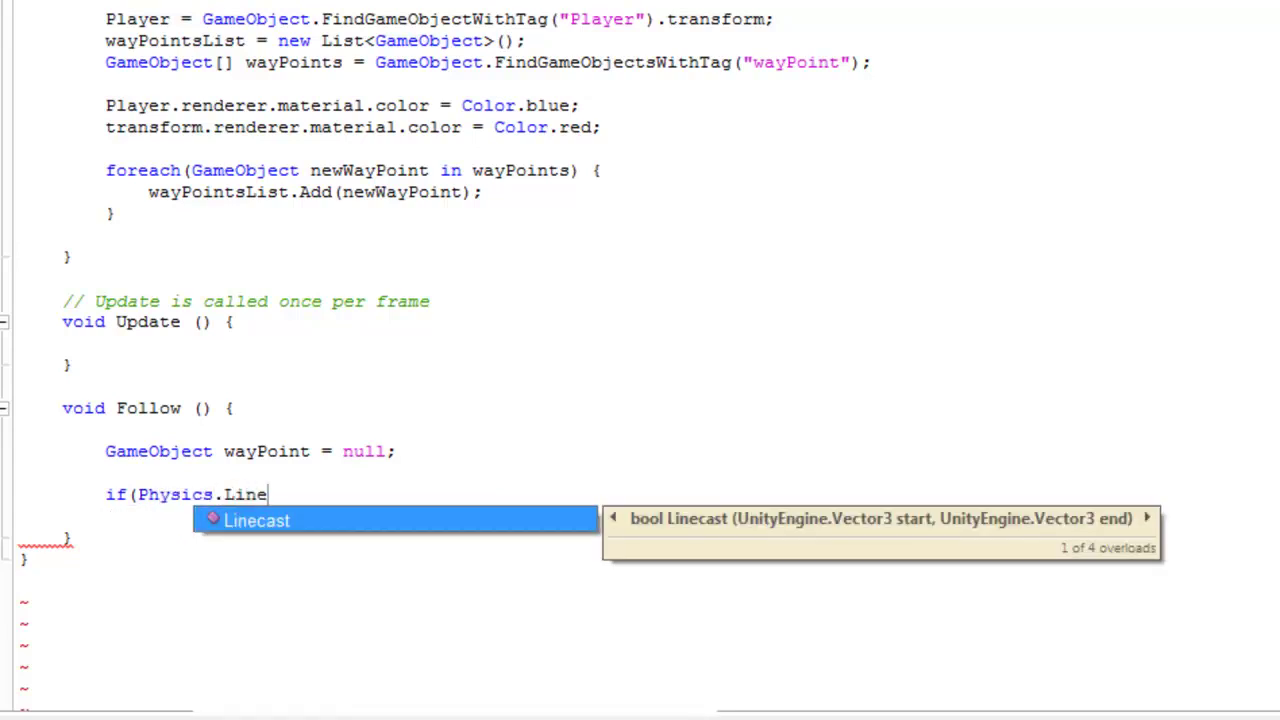
key("Return")
type("(")
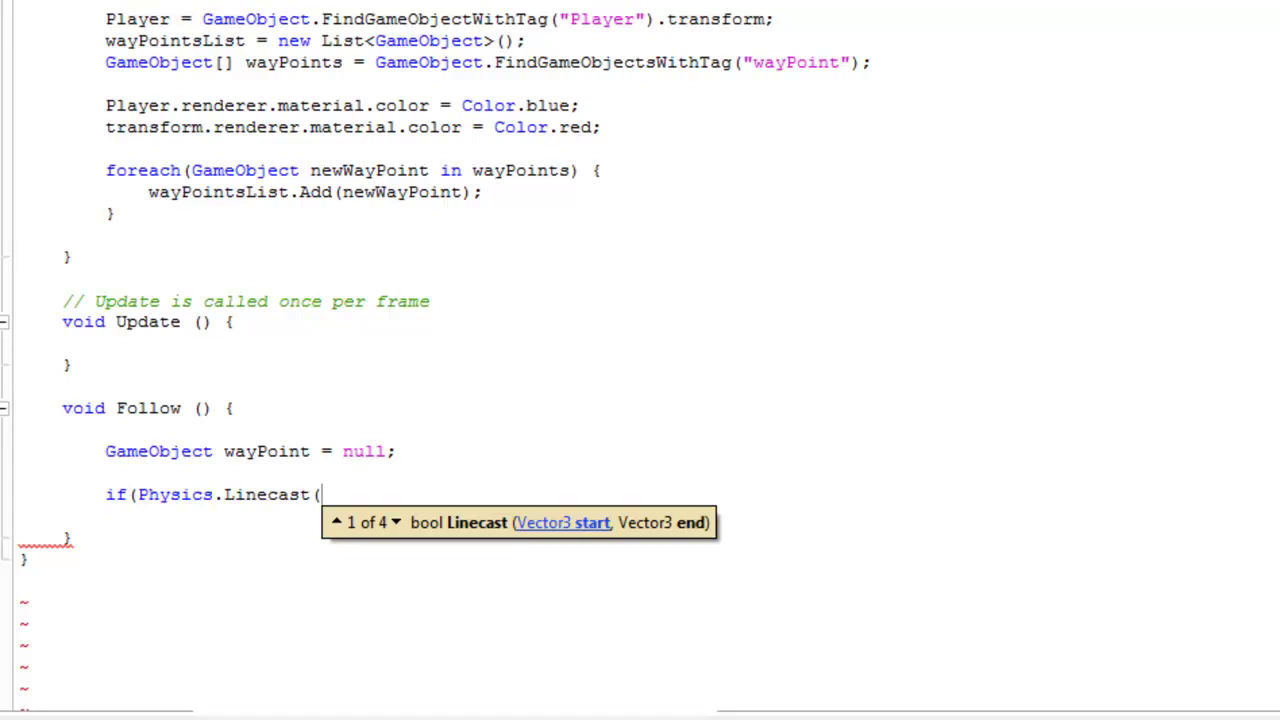
type("tr")
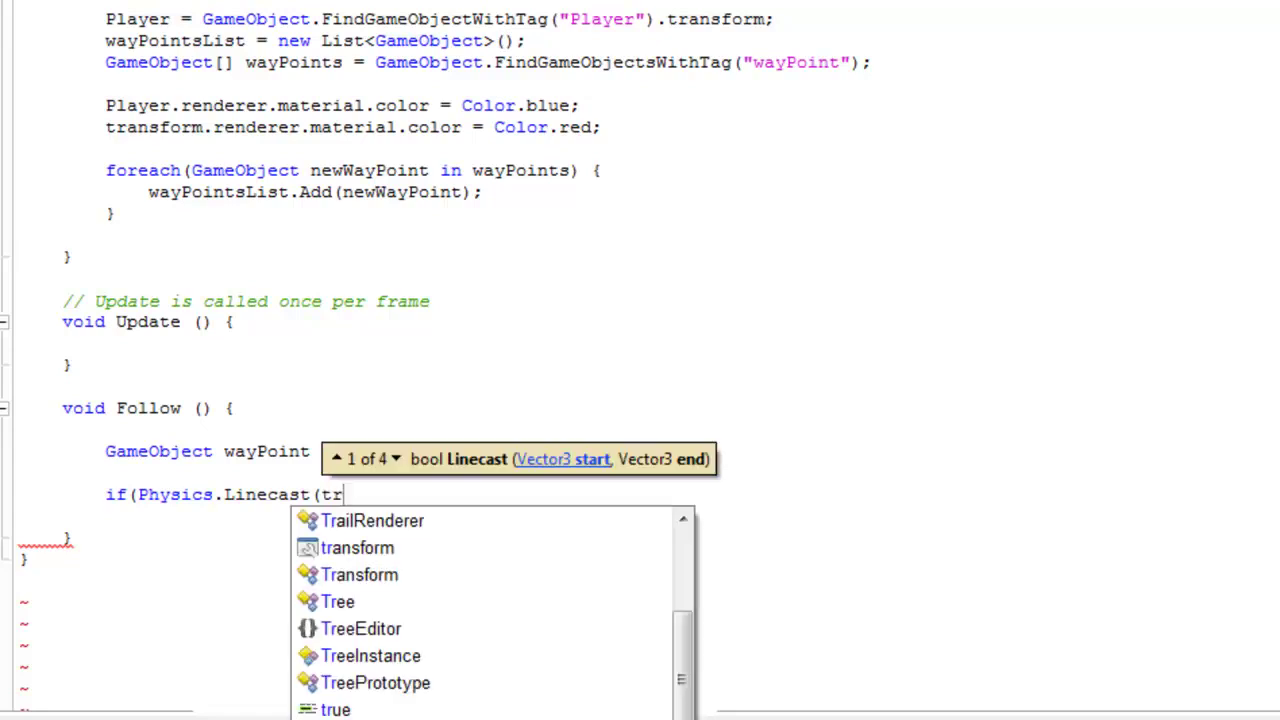
type("ansform.position, Player.")
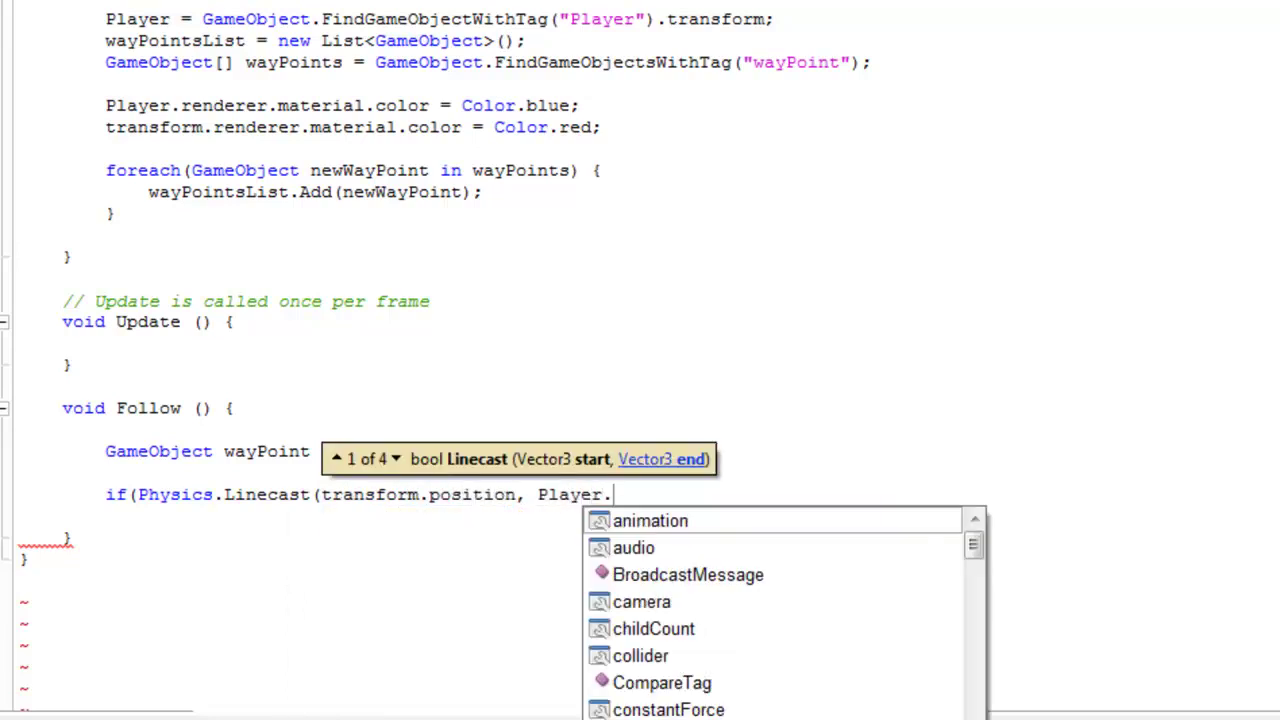
type("position))")
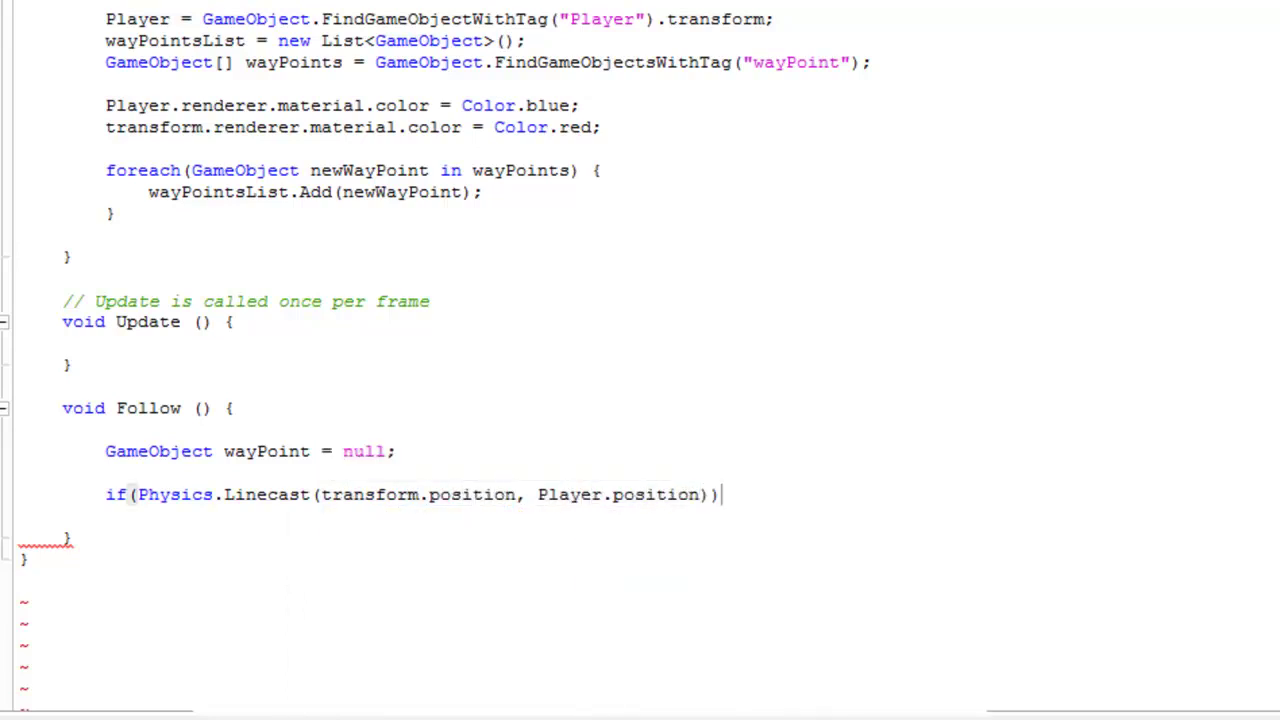
type(" {")
key("Return")
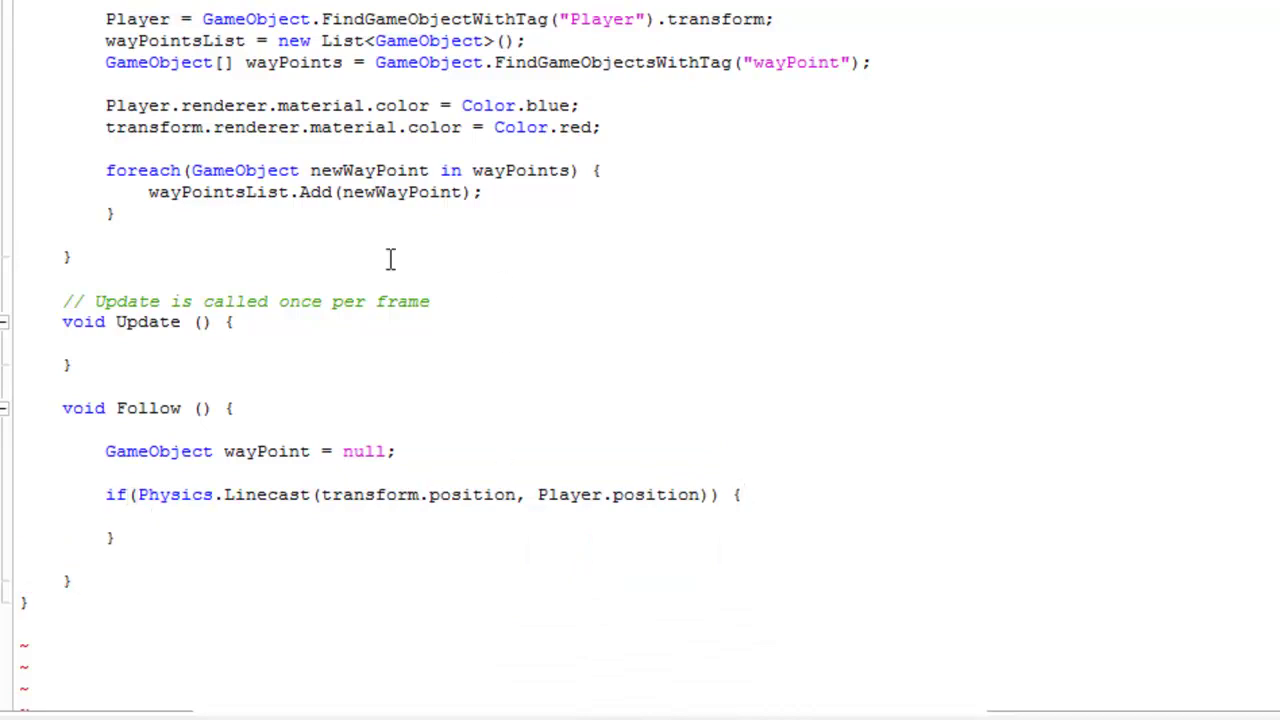
mouse_move(138, 494)
left_mouse_down()
mouse_move(740, 498)
mouse_move(714, 495)
left_mouse_up()
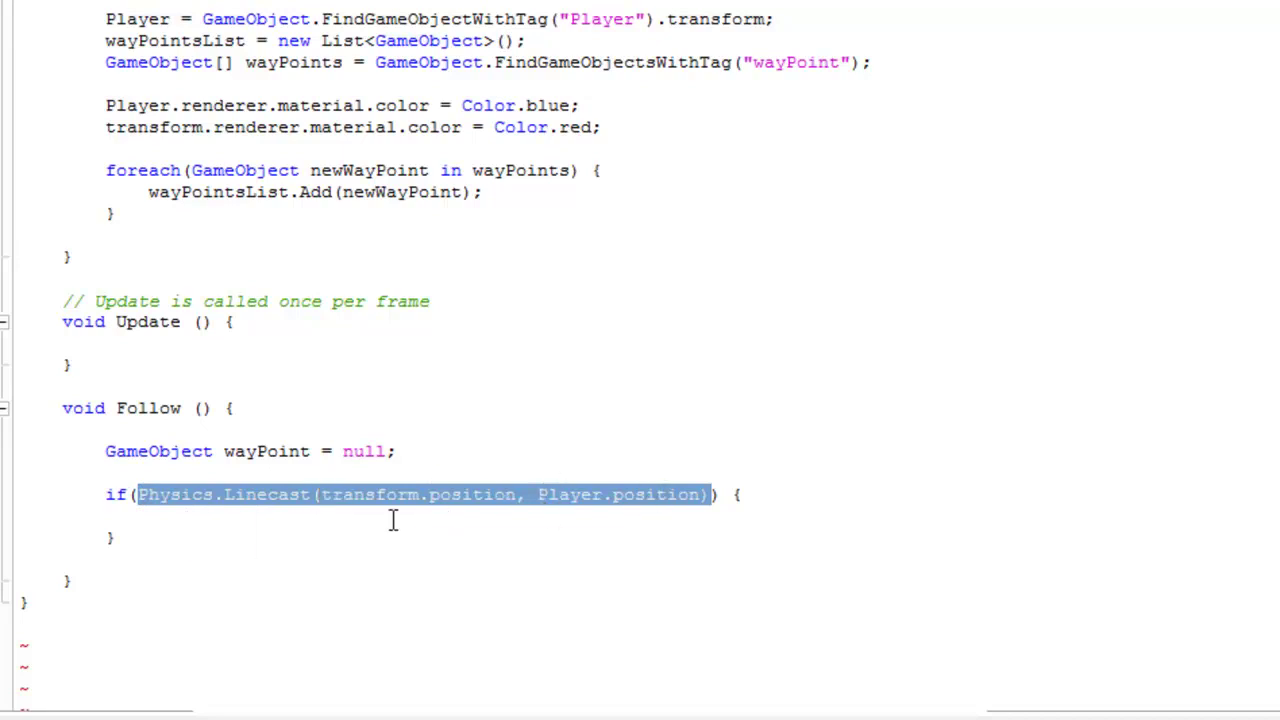
Inside the if block, add a comment about calling the waypoint detection method.
left_click(365, 518)
type("// ")
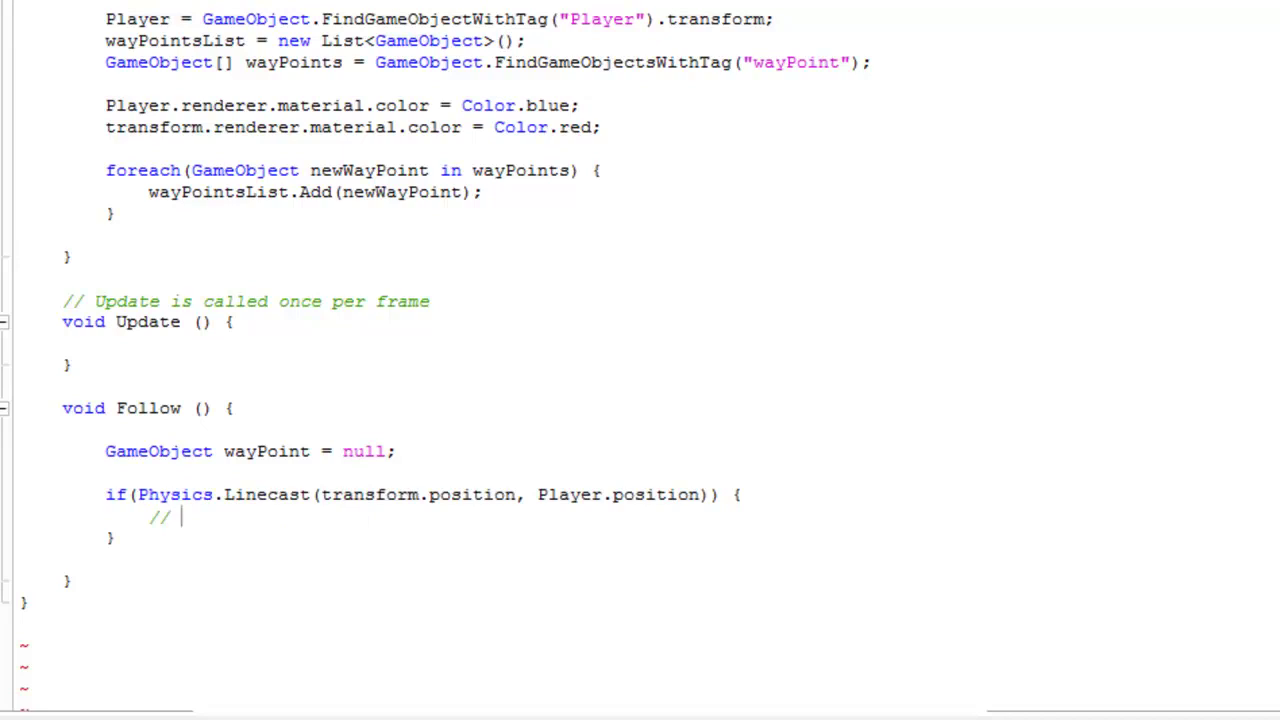
type("chamar o codigo para")
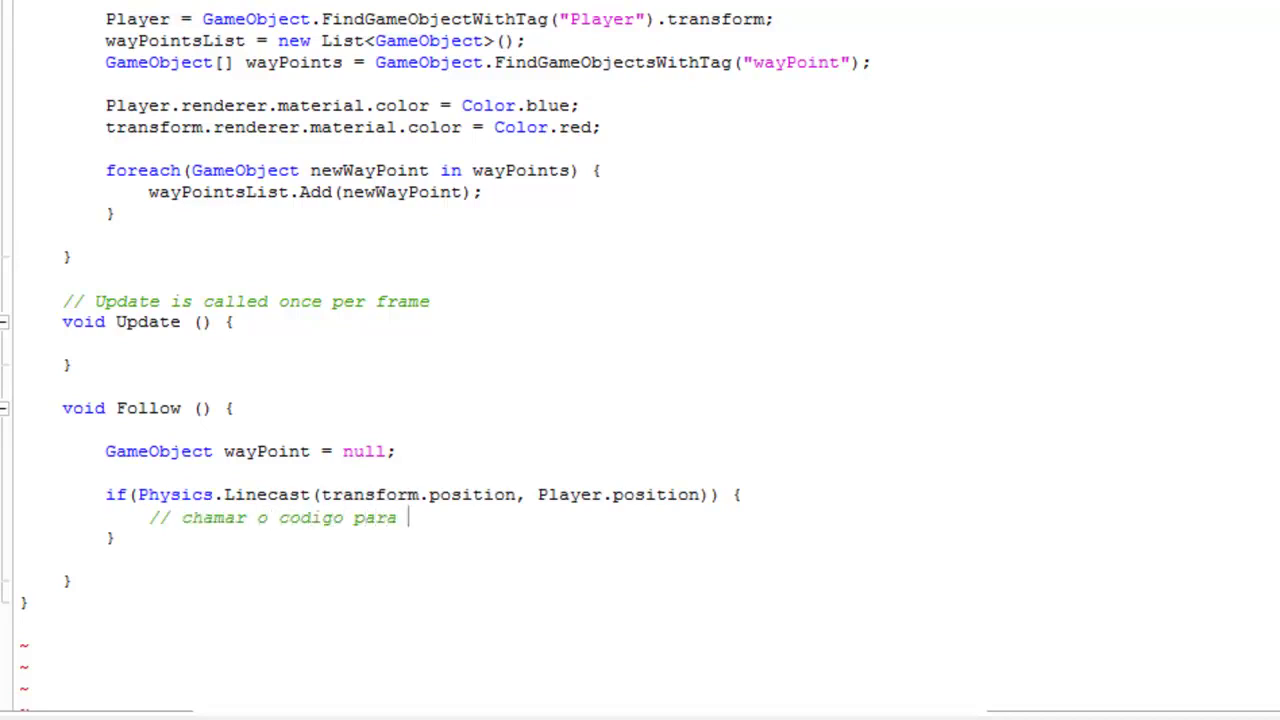
key("BackSpace")
key("BackSpace")
key("BackSpace")
key("BackSpace")
key("BackSpace")
key("BackSpace")
key("BackSpace")
key("BackSpace")
type("metodo par d")
key("BackSpace")
key("BackSpace")
type("a detecção de waypoints")
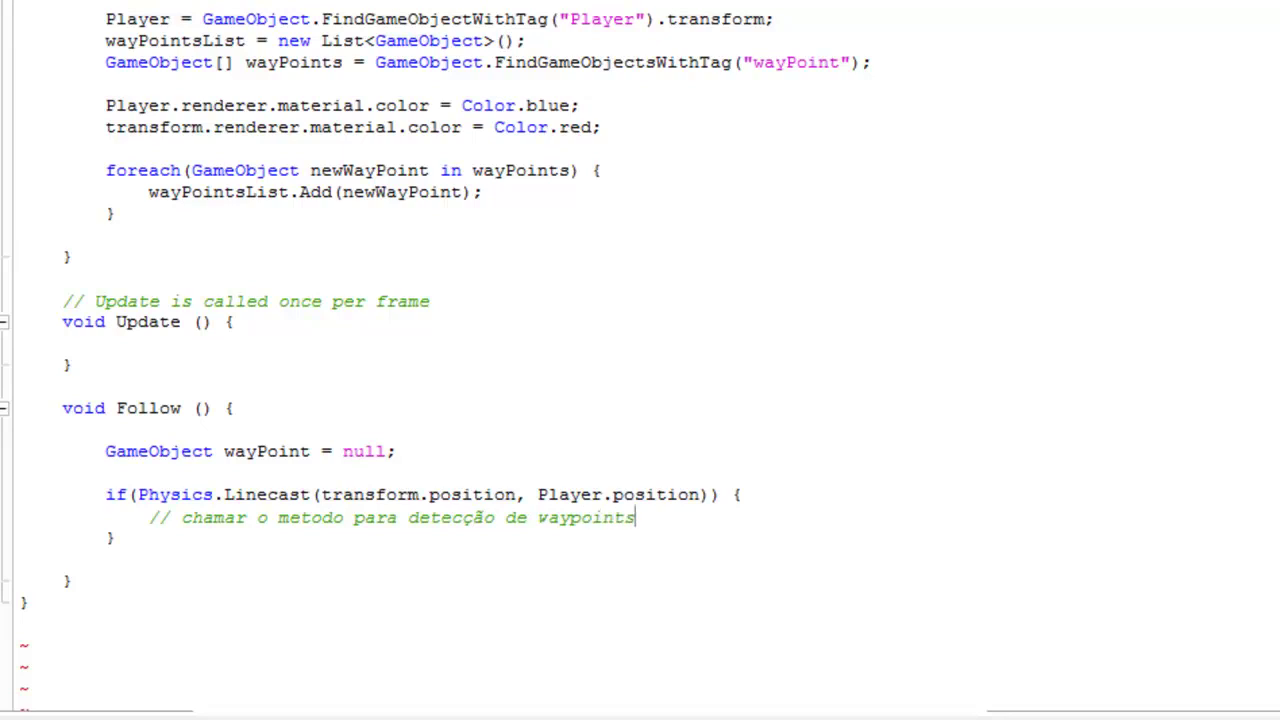
Add an else block with the comment 'mover-se normalmente até o destino' and blank lines below it.
left_click(195, 537)
type("else {")
key("Return")
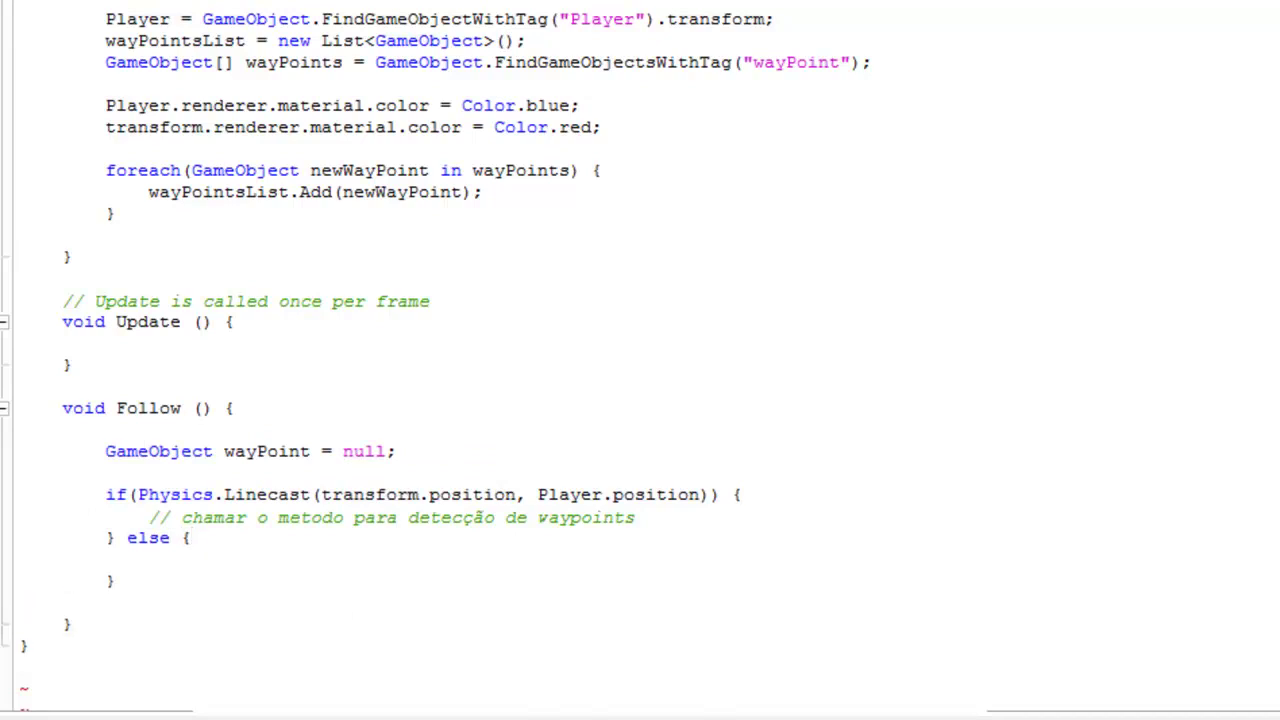
type("m// mover-se normalmente a")
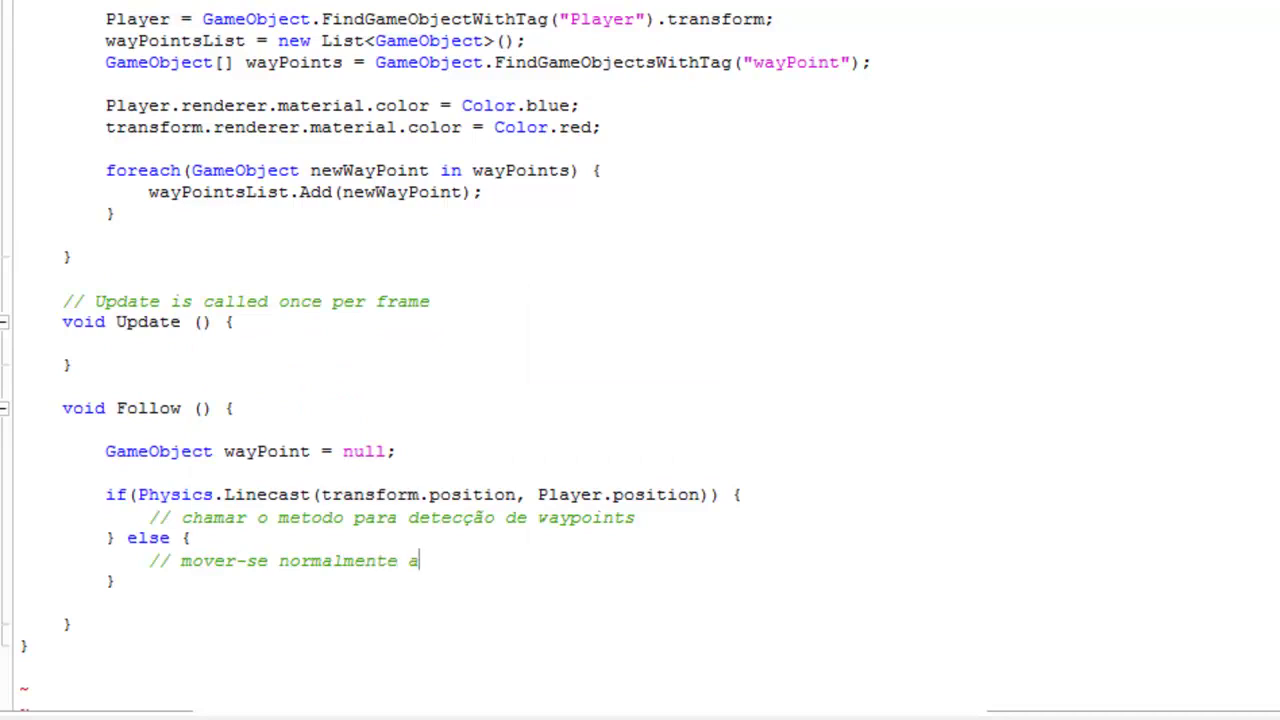
type("té o")
key("BackSpace")
key("BackSpace")
key("BackSpace")
key("BackSpace")
type("destino")
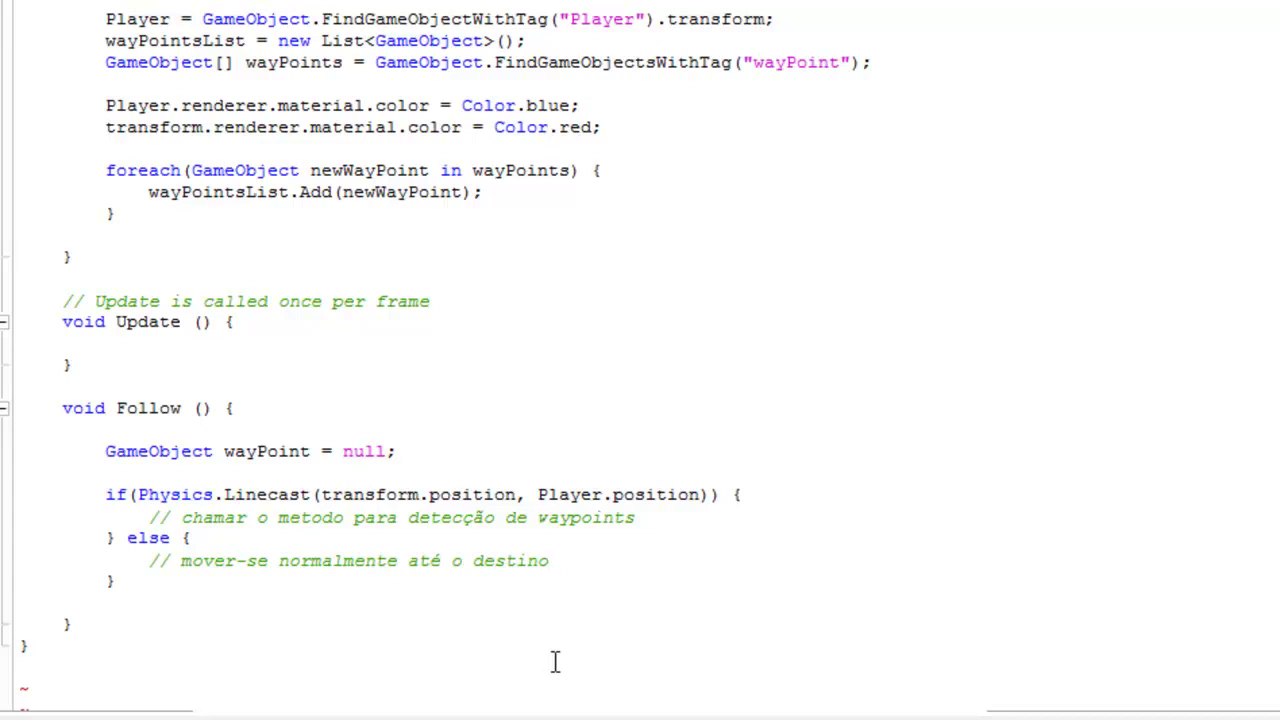
left_click(156, 583)
key("Return")
key("Return")
scroll(143, 606, "down", 2)
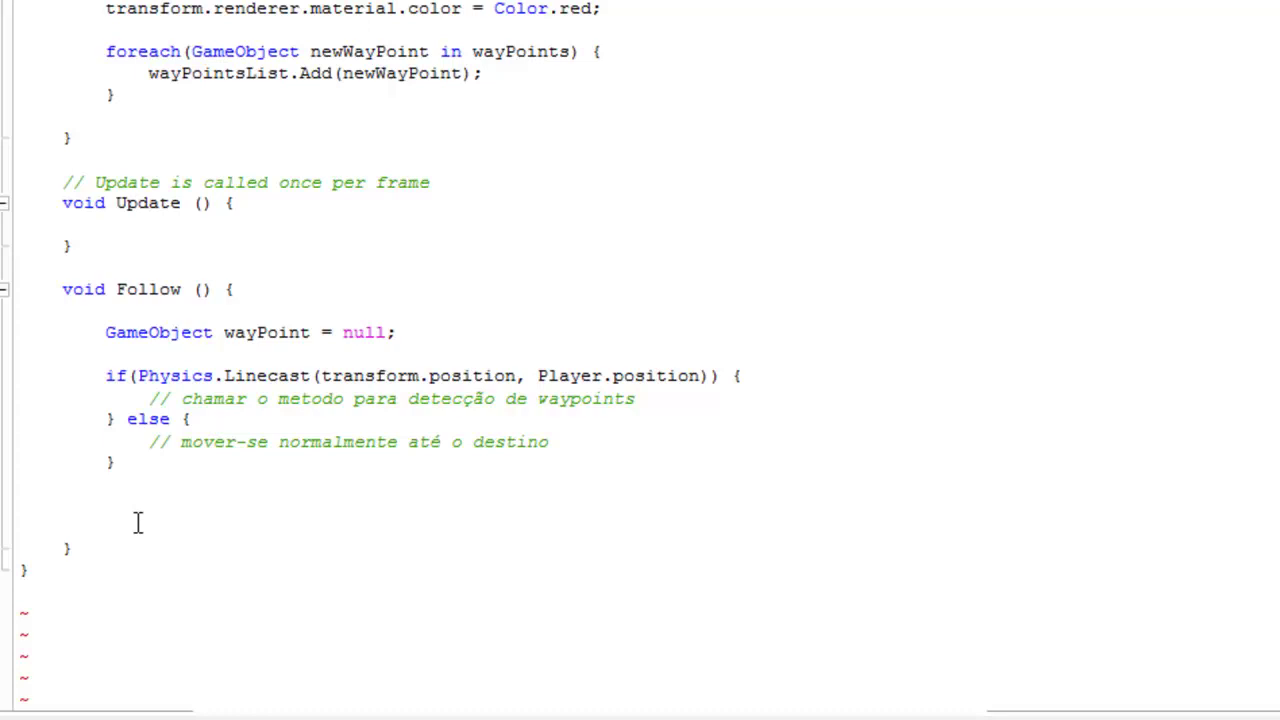
Declare Vector3 Dir = (wayPoint.transform.position - transform.position).normalized; in Follow.
type("Vector")
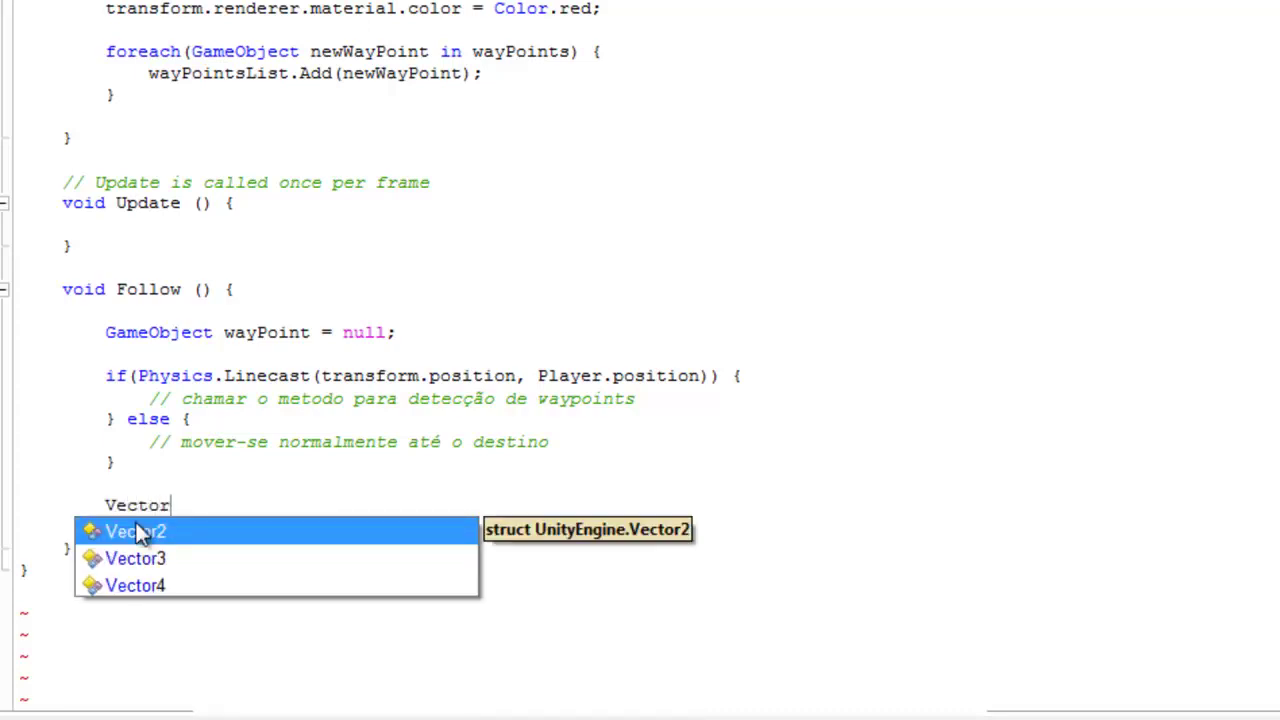
type("3 ")
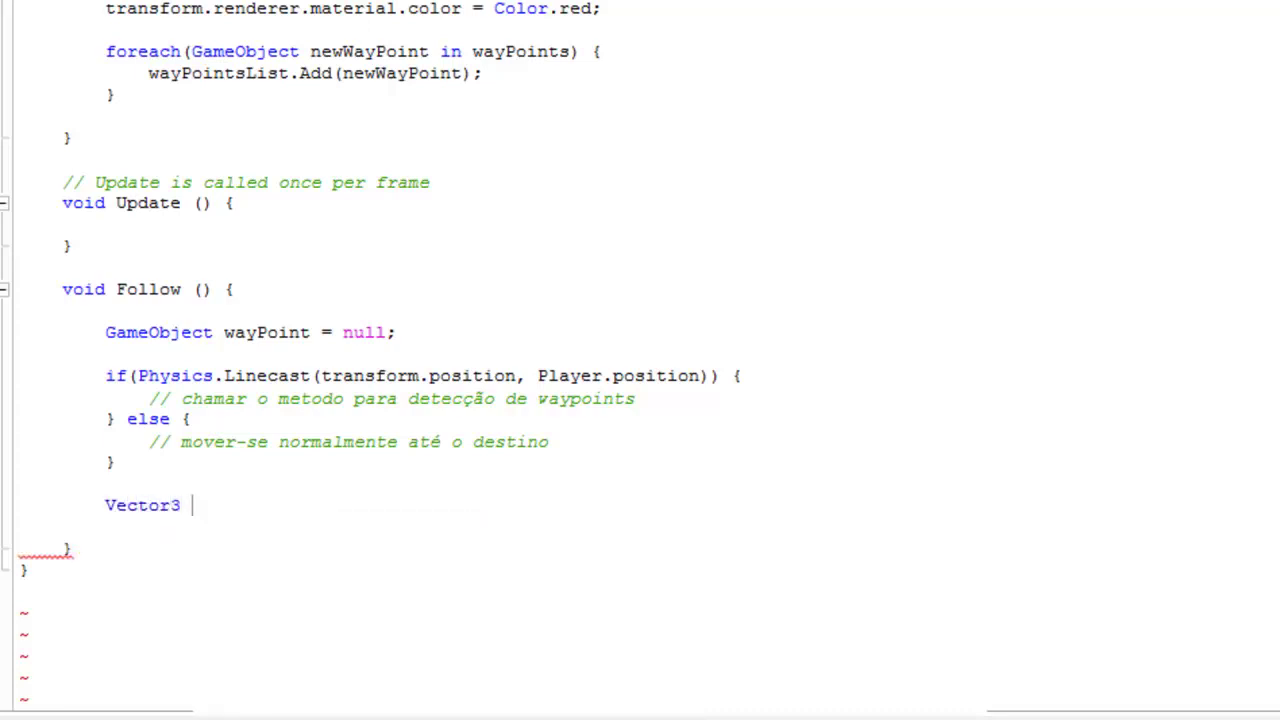
type("Di")
type("bette")
key("BackSpace")
key("BackSpace")
key("BackSpace")
key("BackSpace")
key("BackSpace")
type("wayPoint.transform.p")
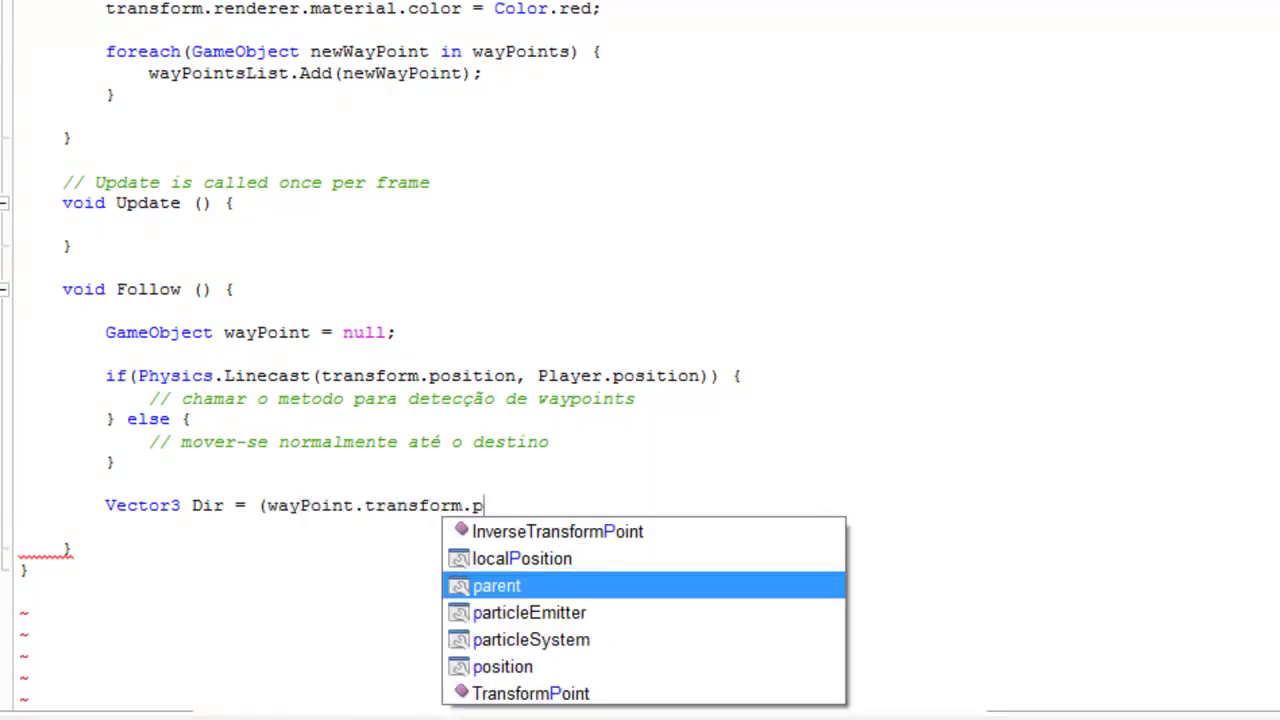
type("osito")
key("BackSpace")
key("BackSpace")
type("ion")
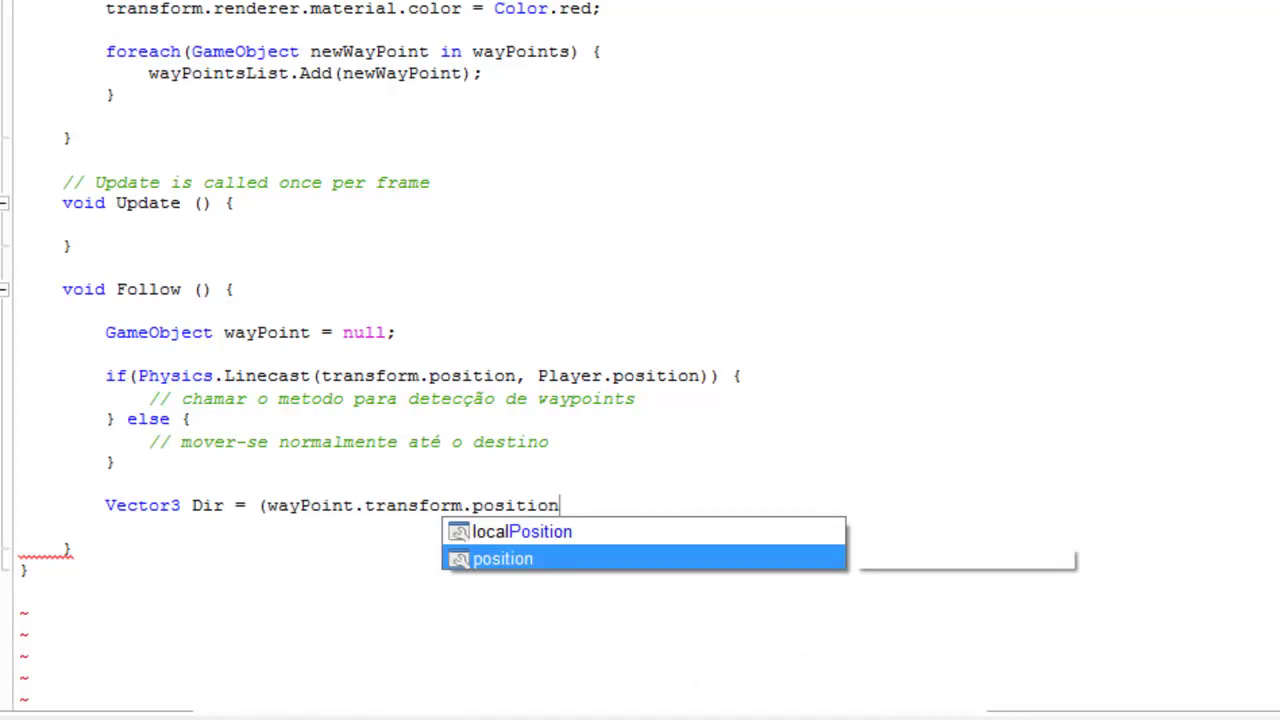
type(" - transform.position).normalized;")
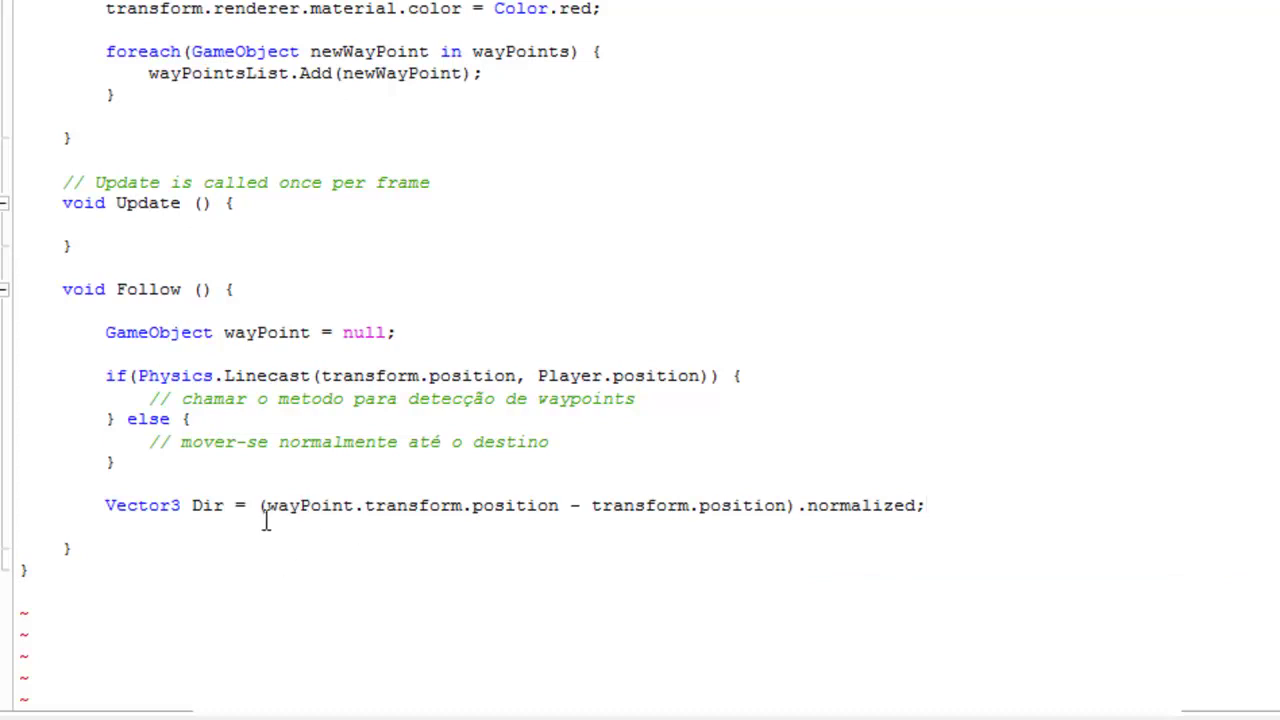
mouse_move(265, 505)
left_mouse_down()
mouse_move(571, 519)
mouse_move(784, 508)
left_mouse_up()
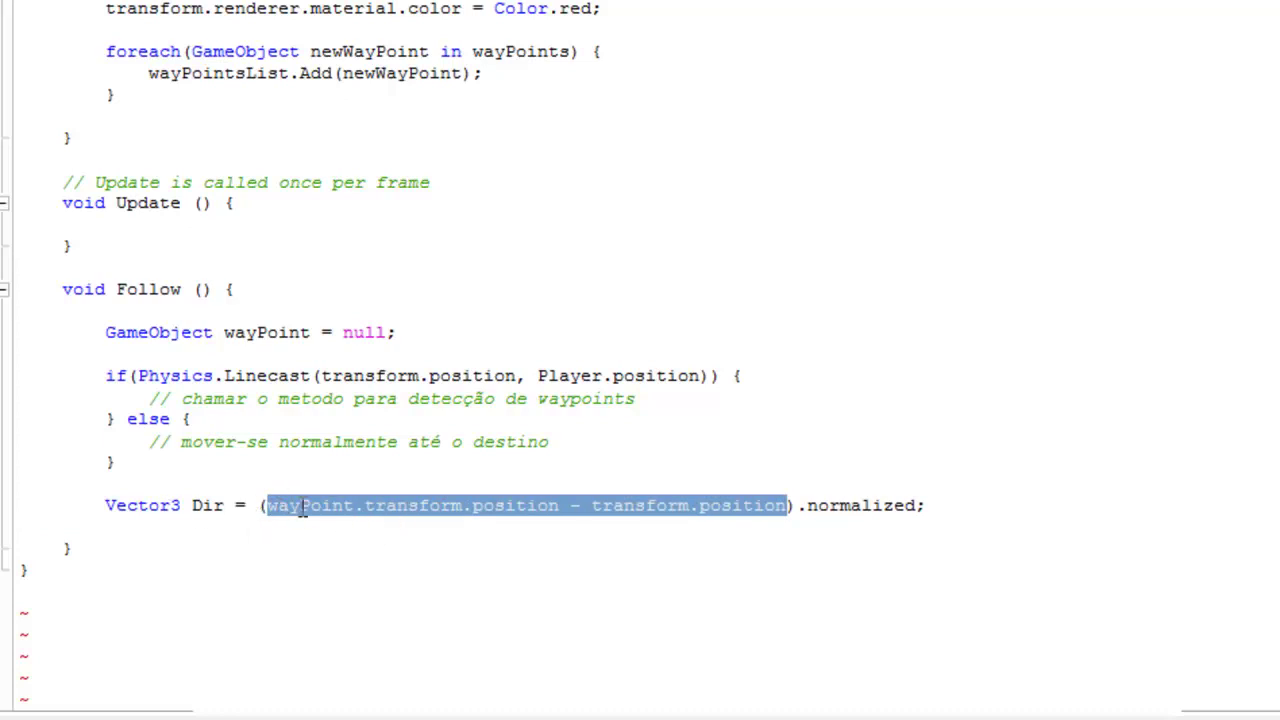
Below Dir, add transform.position += Dir * Time.deltaTime * 5; and start a new line.
key("Up")
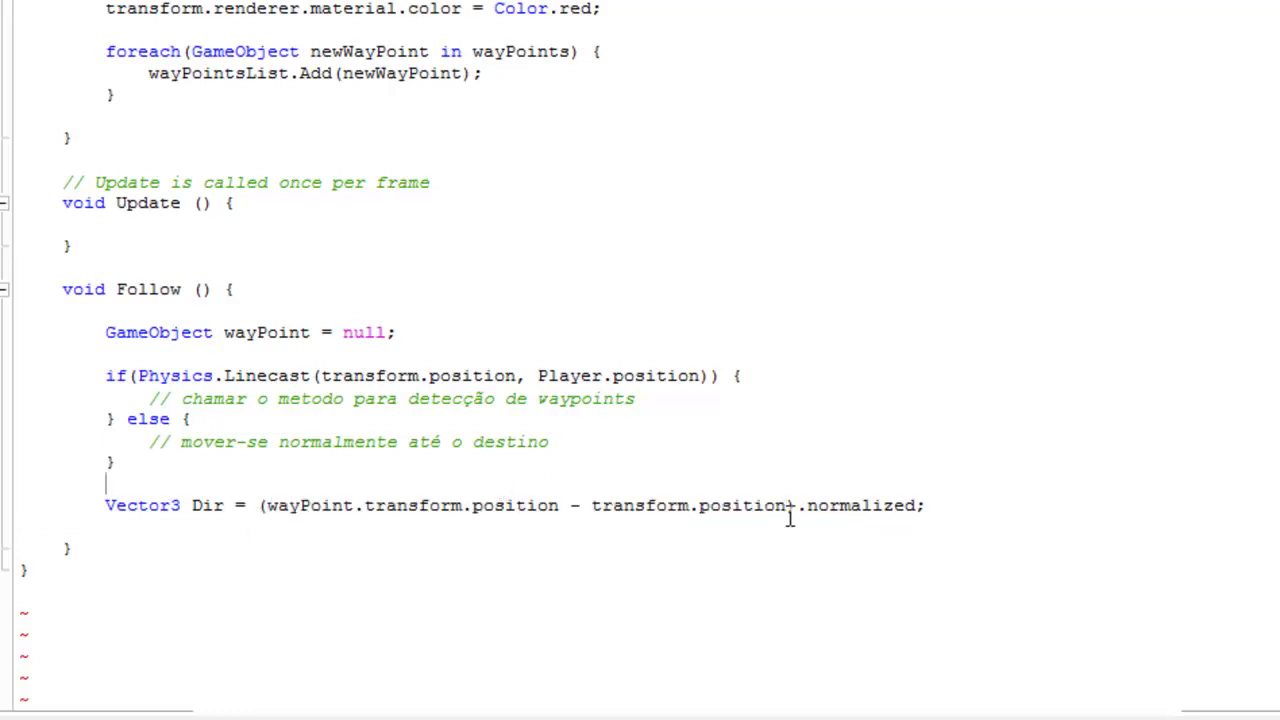
left_click(110, 527)
type("transform.positi")
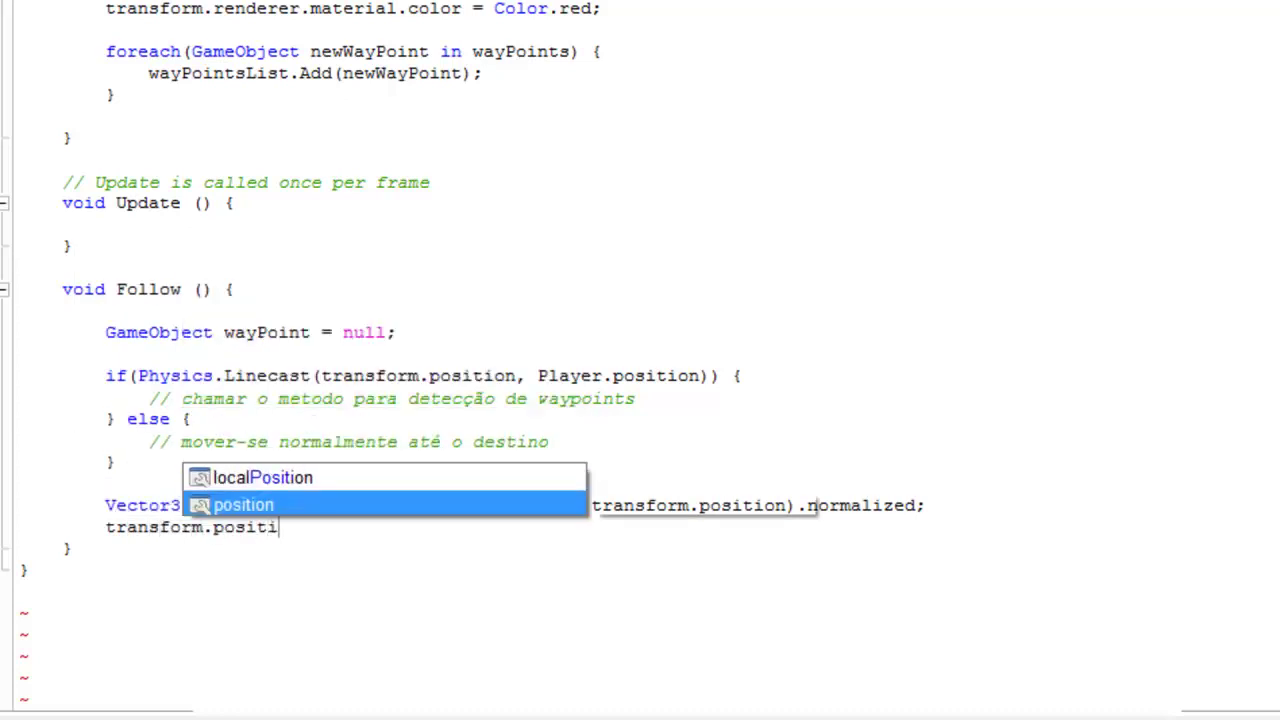
type("on +=")
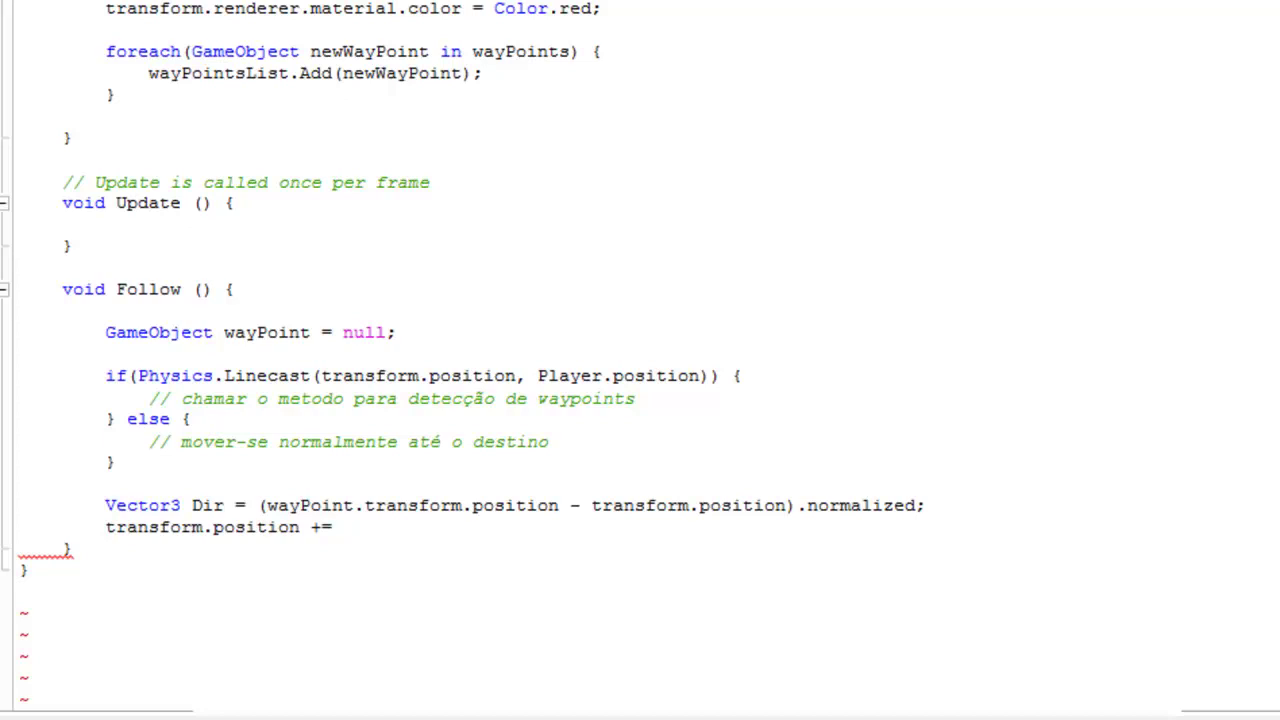
type(" Dir * Time.delt")
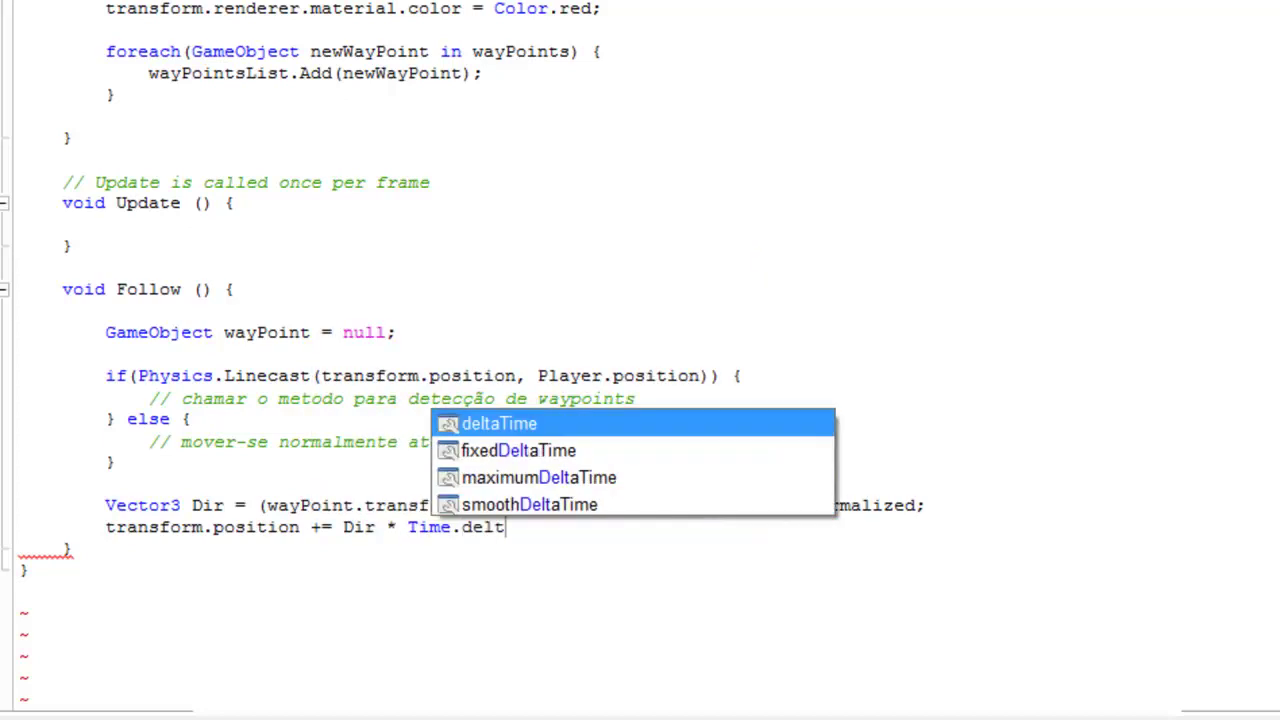
type("aTime * 5;")
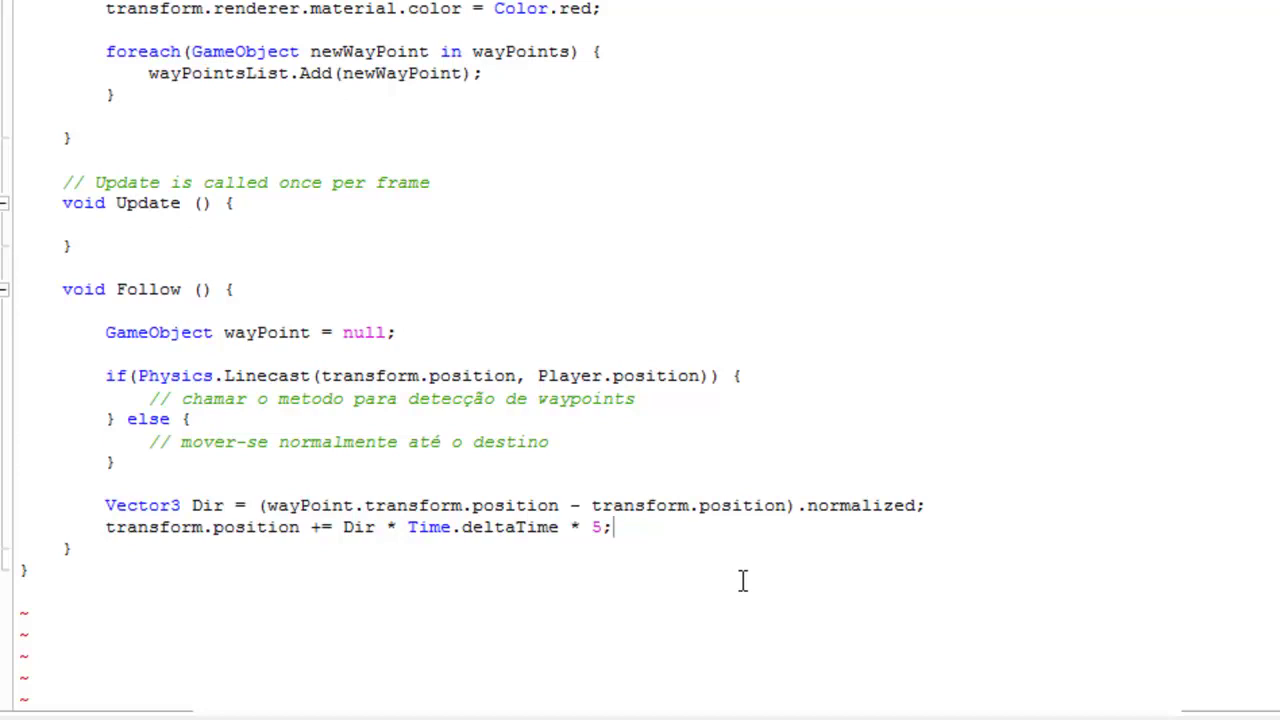
key("Return")
Add transform.rotation = Quaternion.LookRotation(Dir); to Follow, using autocomplete for Quaternion.
type("transform")
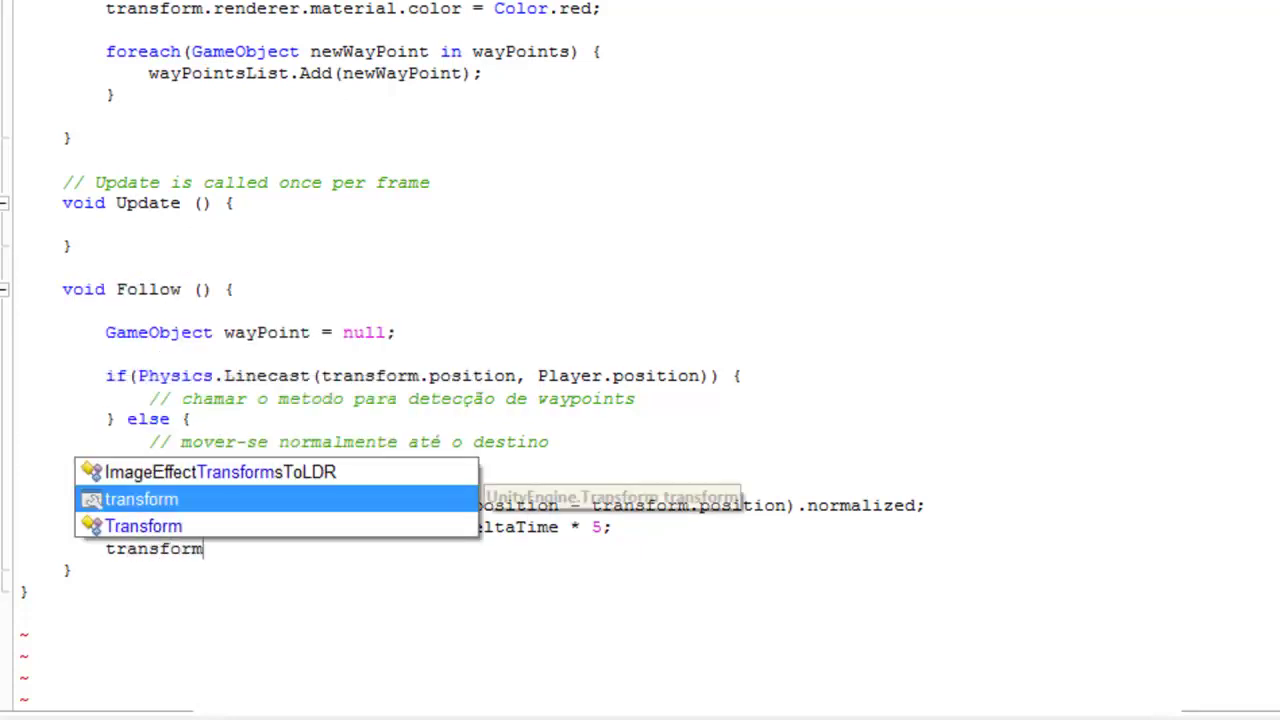
type(".rotation = ")
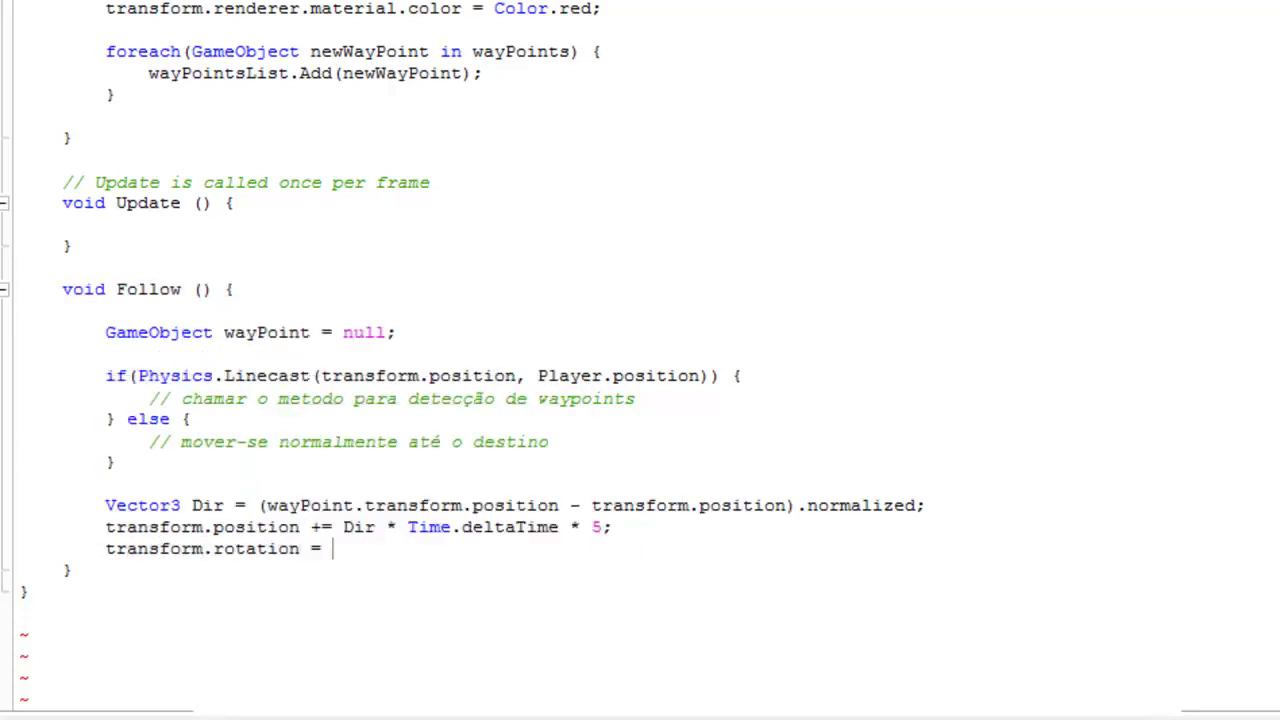
type("Qua")
key("Return")
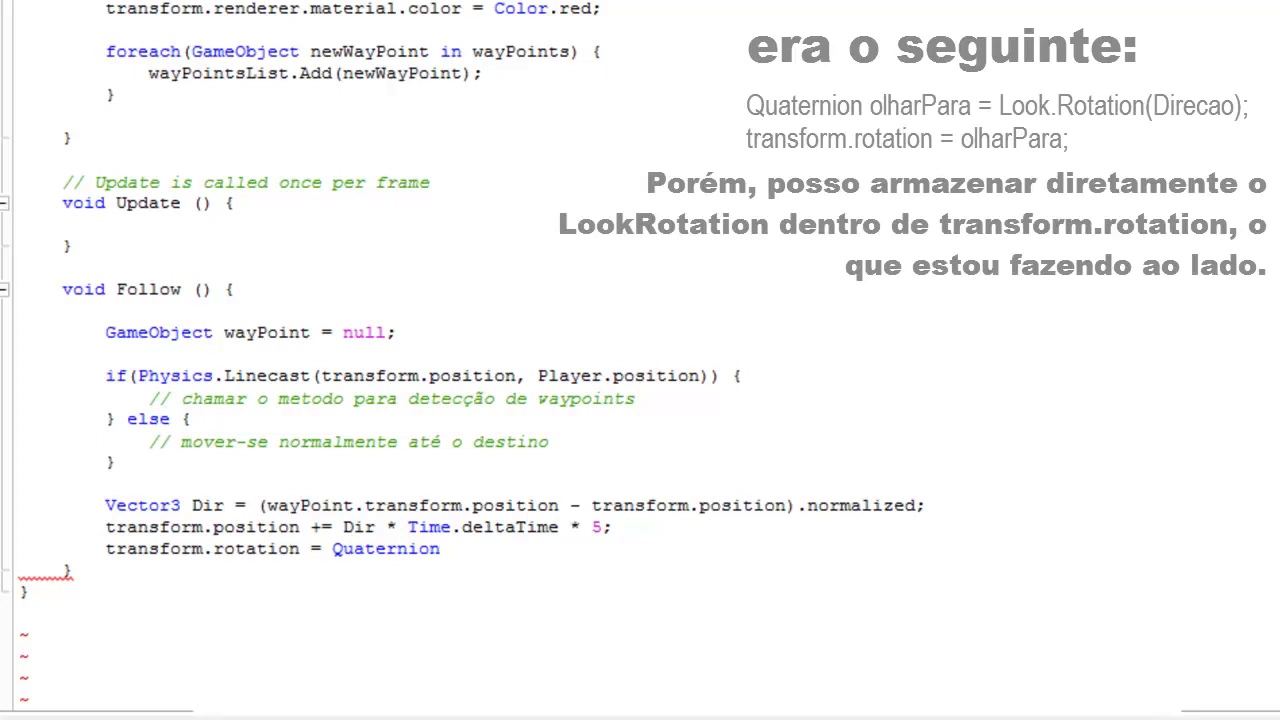
type(".")
key("BackSpace")
key("BackSpace")
key("BackSpace")
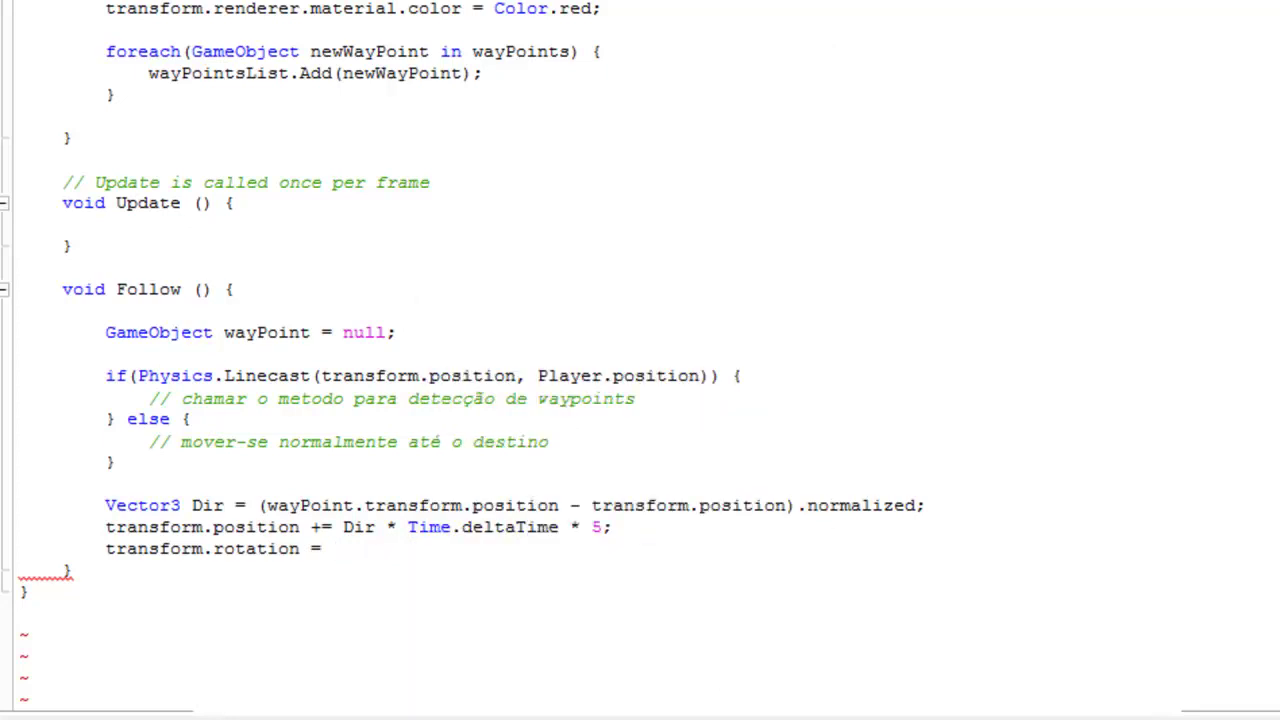
type("Qua")
key("Return")
type(".")
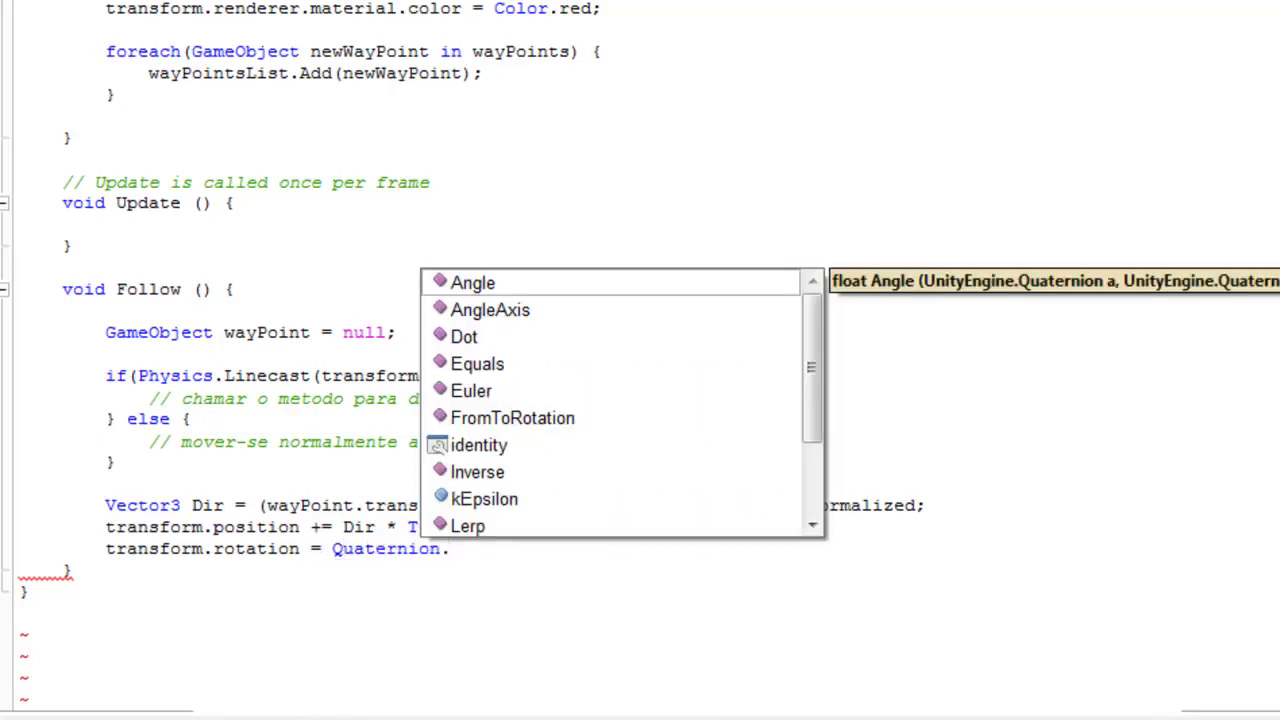
type("LookRotation(Dir);")
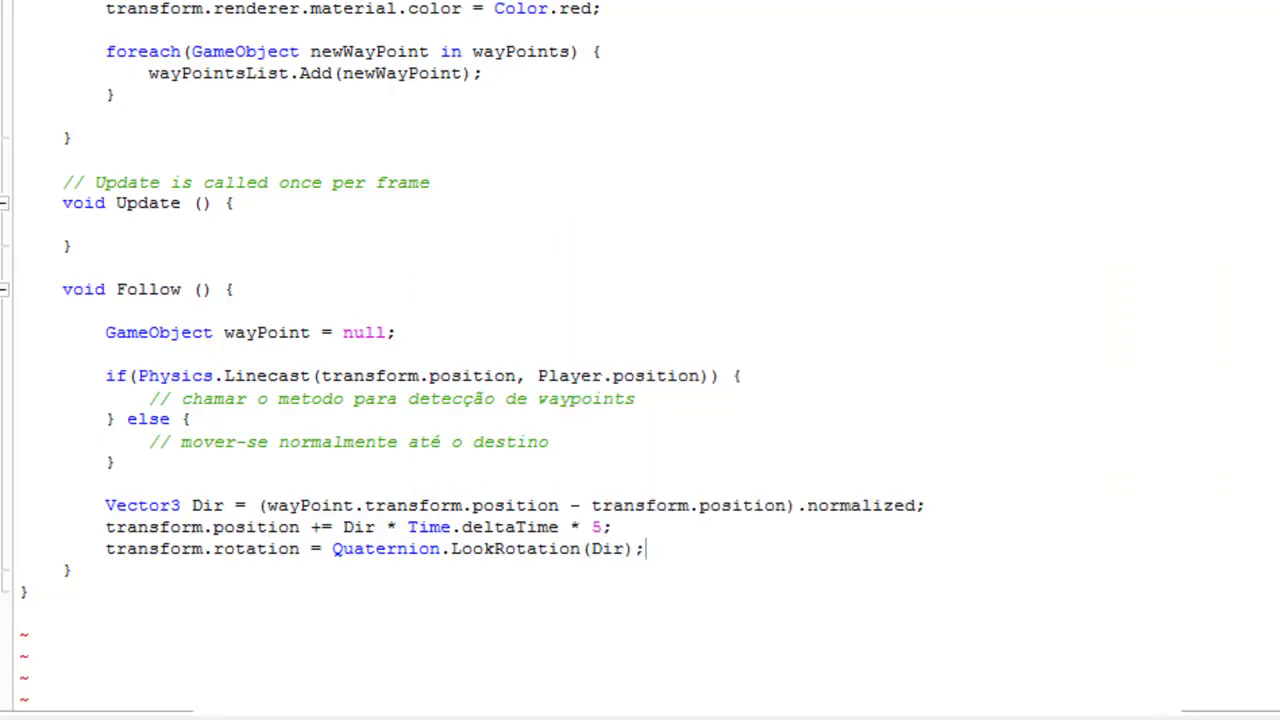
left_click(117, 572)
left_click(95, 549)
key("Down")
left_click_drag(117, 289, 188, 289)
left_click(248, 364)
left_click_drag(105, 376, 476, 377)
left_click_drag(720, 376, 106, 376)
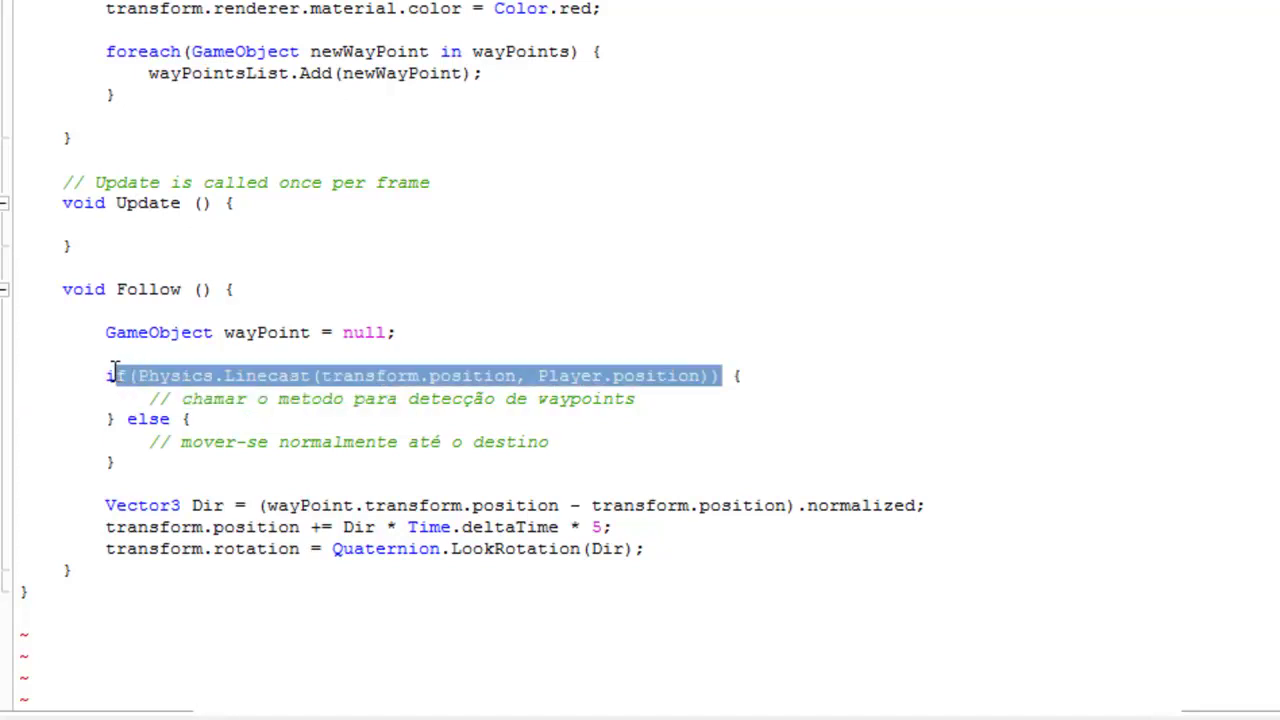
left_click(432, 376)
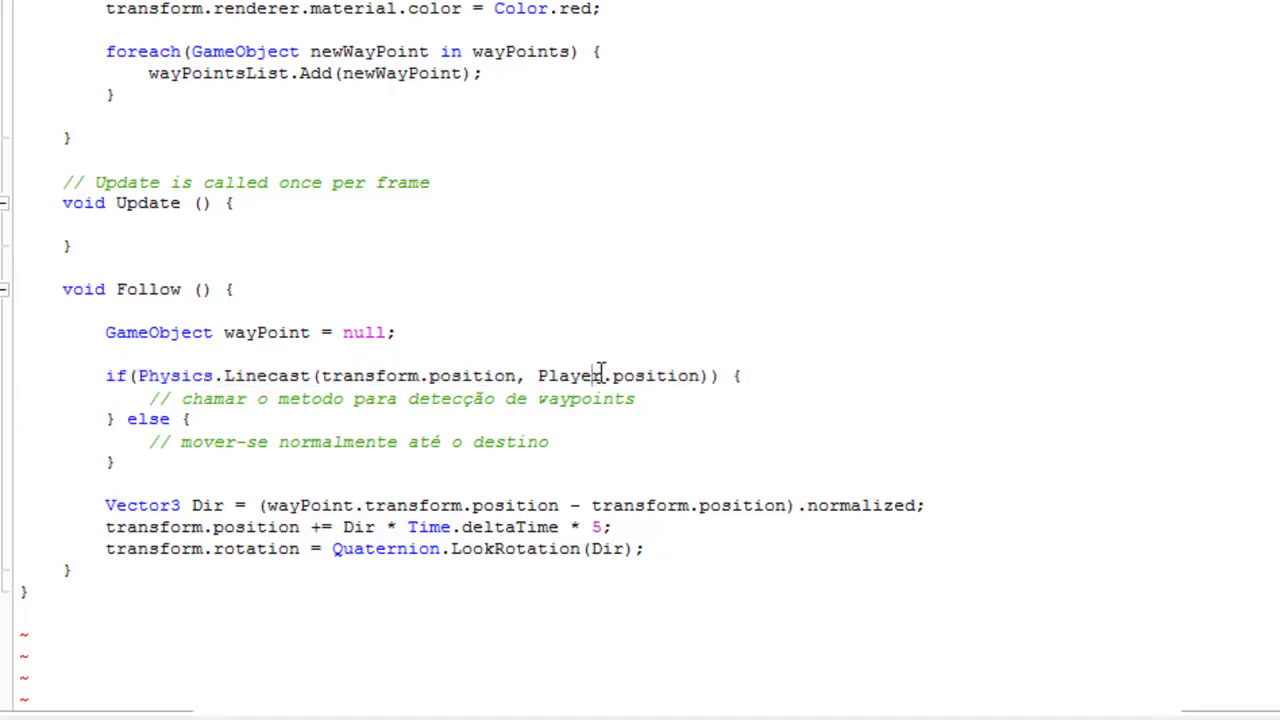
mouse_move(637, 398)
left_mouse_down()
mouse_move(160, 398)
mouse_move(638, 398)
left_mouse_up()
left_click(154, 398)
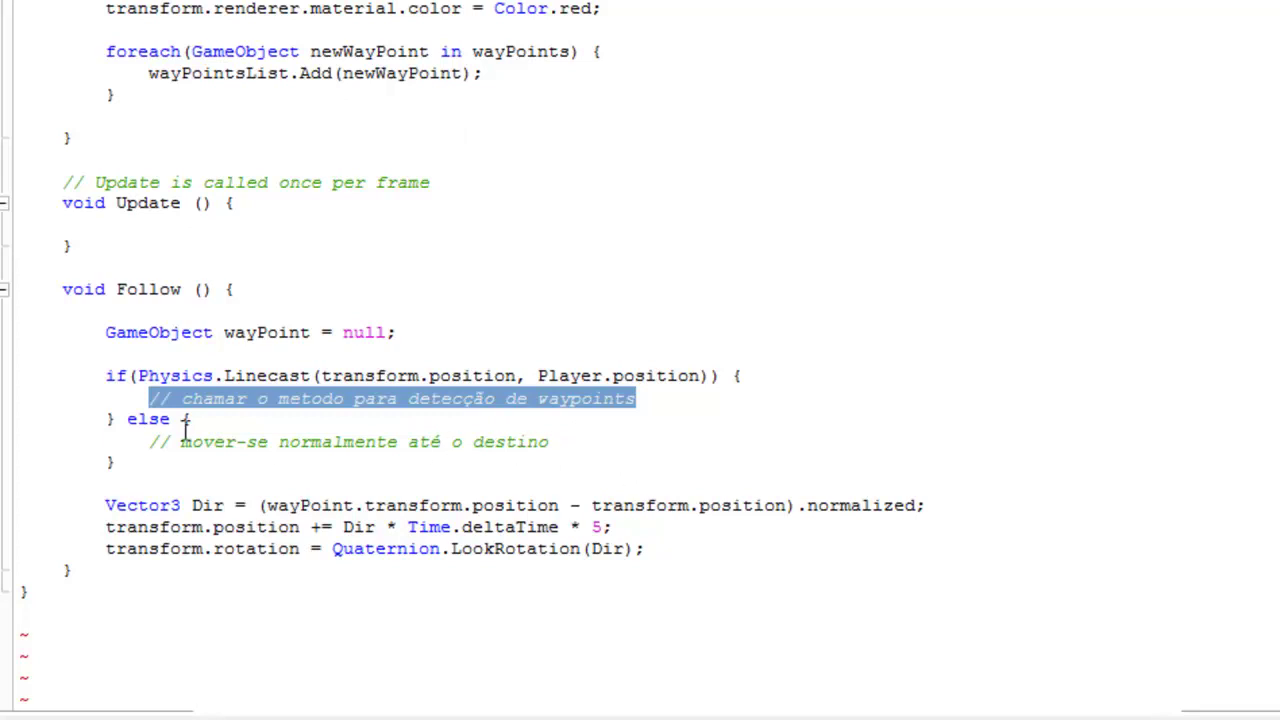
left_click_drag(148, 442, 549, 442)
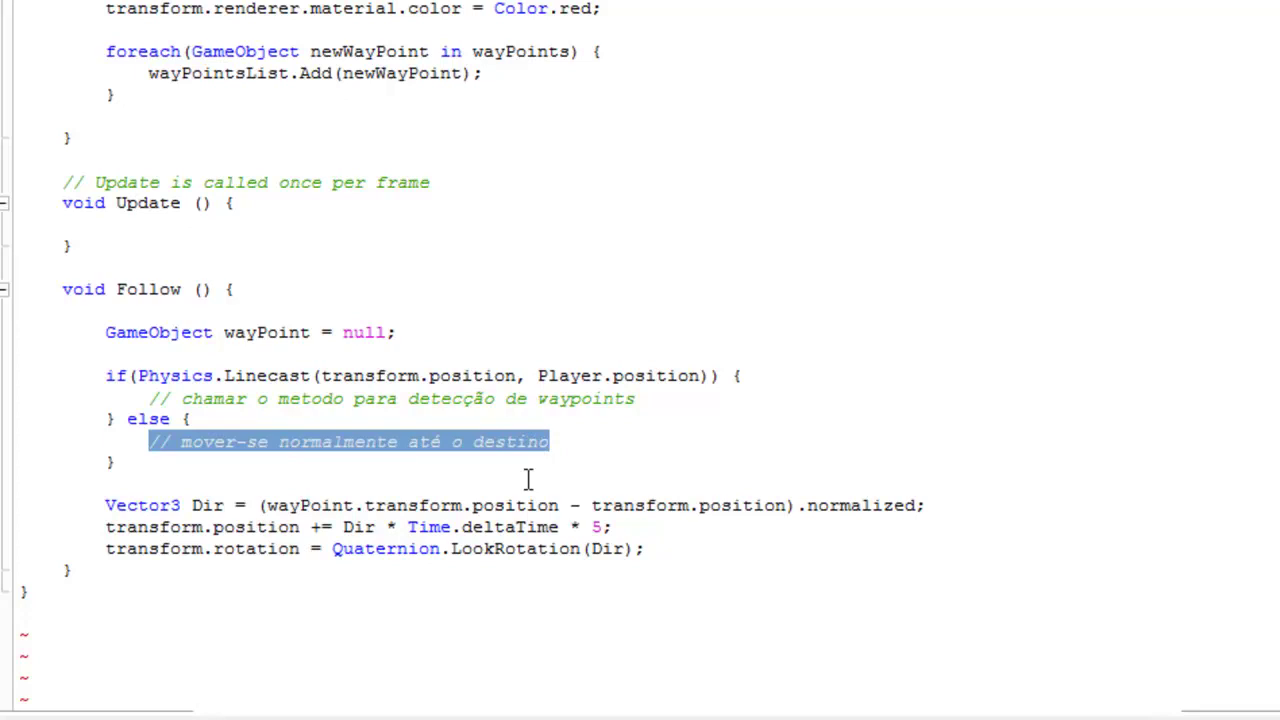
In the else branch, type wayPoint = GameObject.FindGameObjectWithTag("Player"); with autocomplete.
type("wayPoint =")
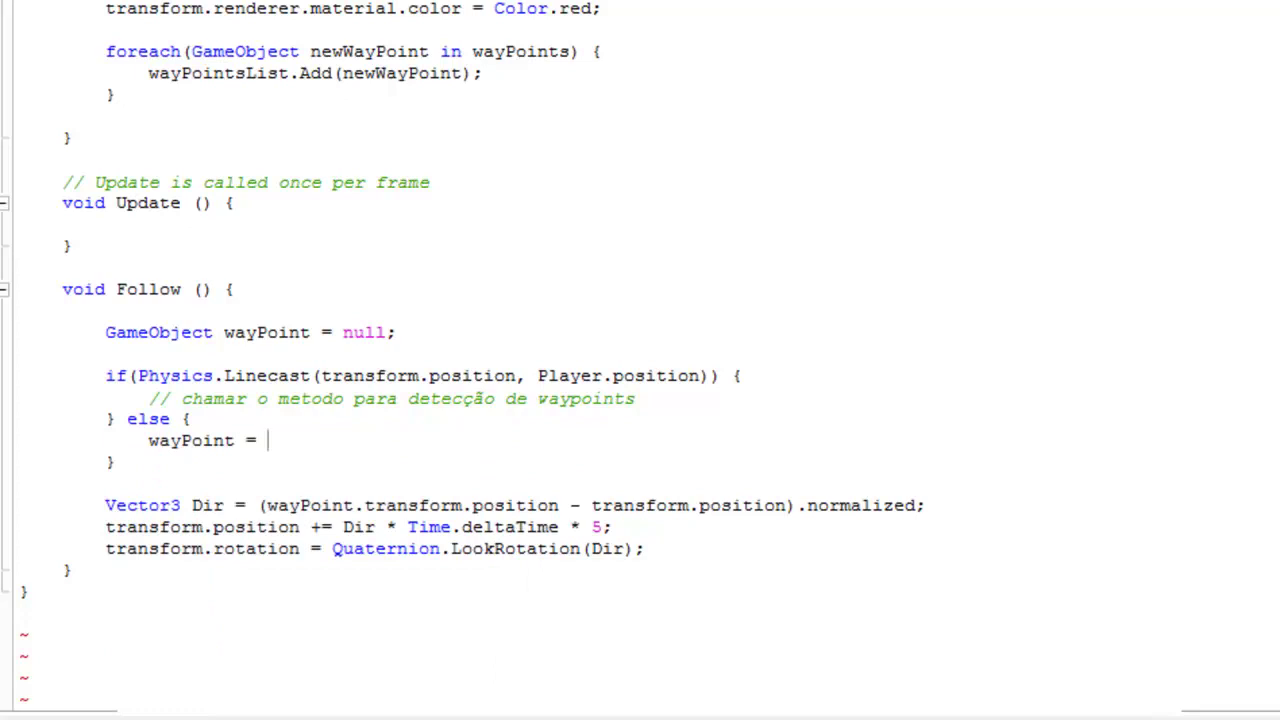
type("gAME")
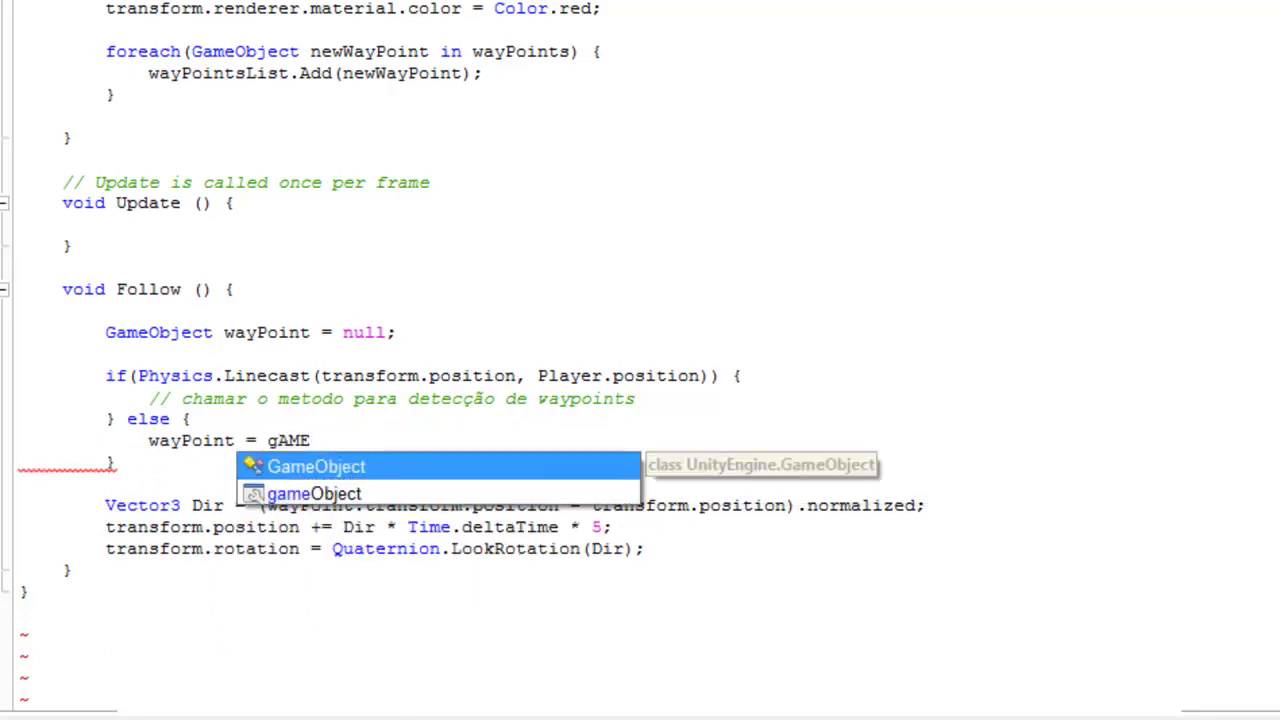
type(".Fin")
key("Down")
key("Down")
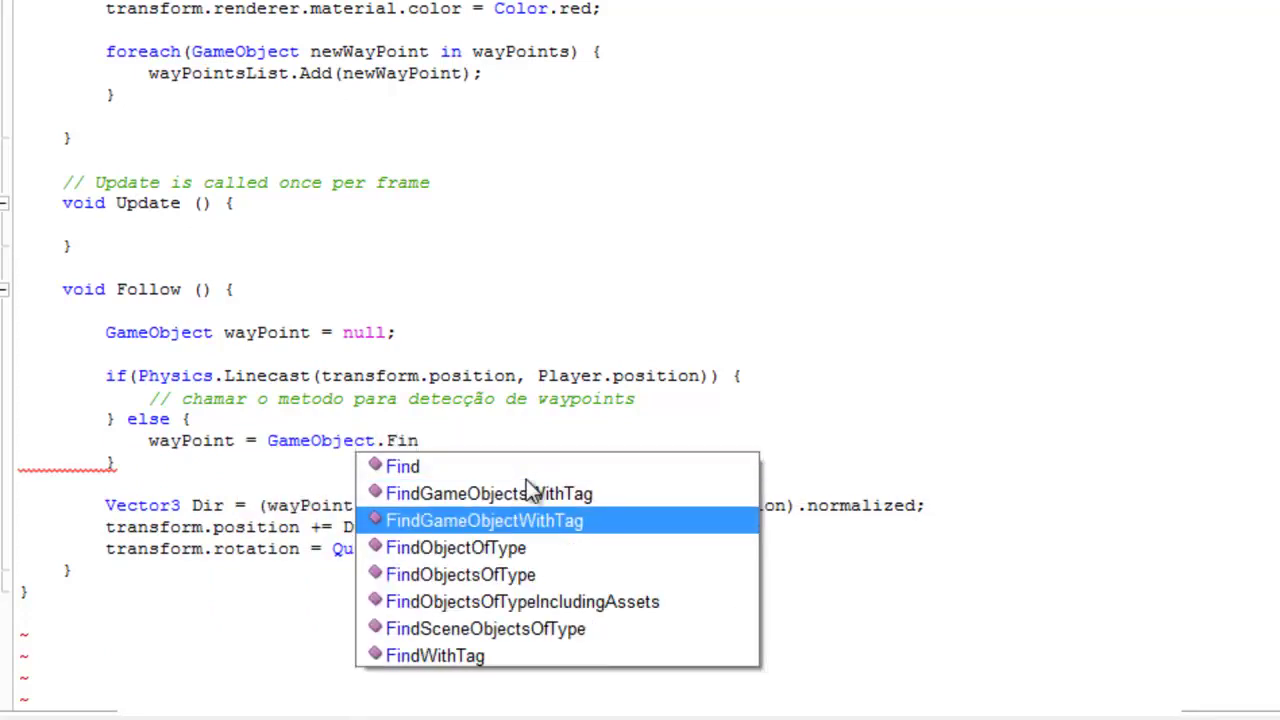
type("(\"Player\");")
scroll(831, 500, "up", 2)
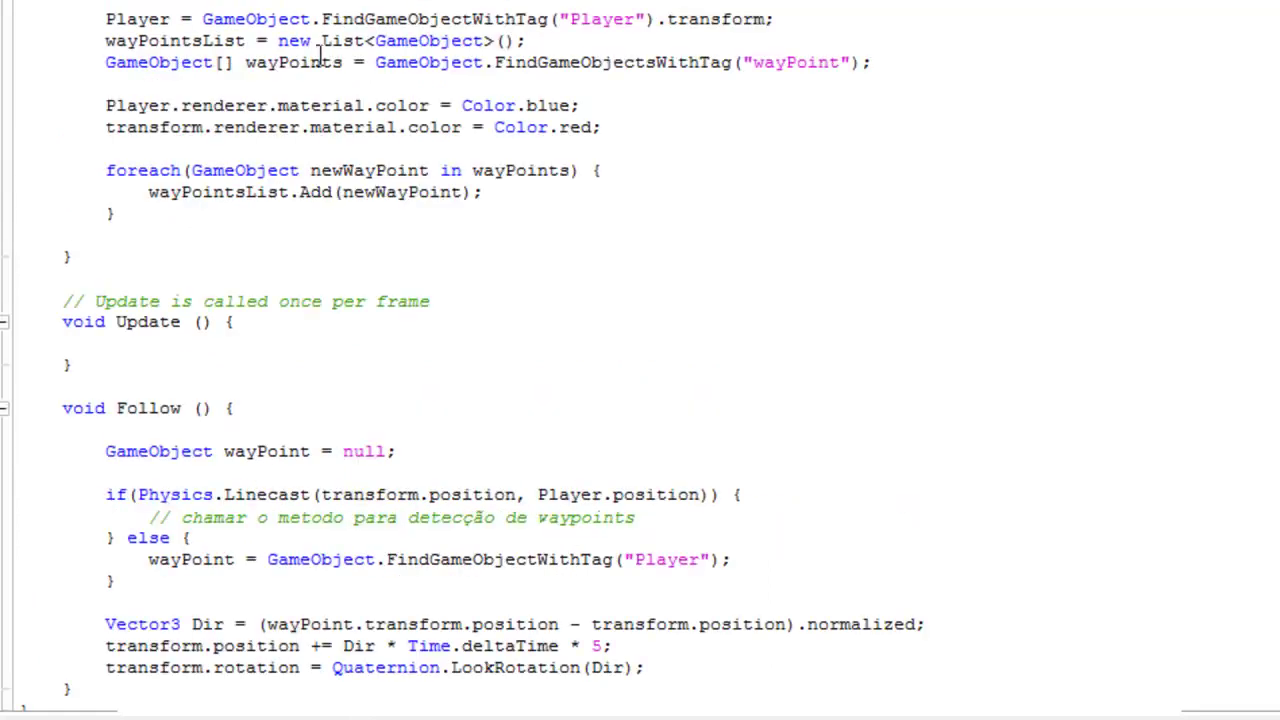
scroll(457, 237, "down", 2)
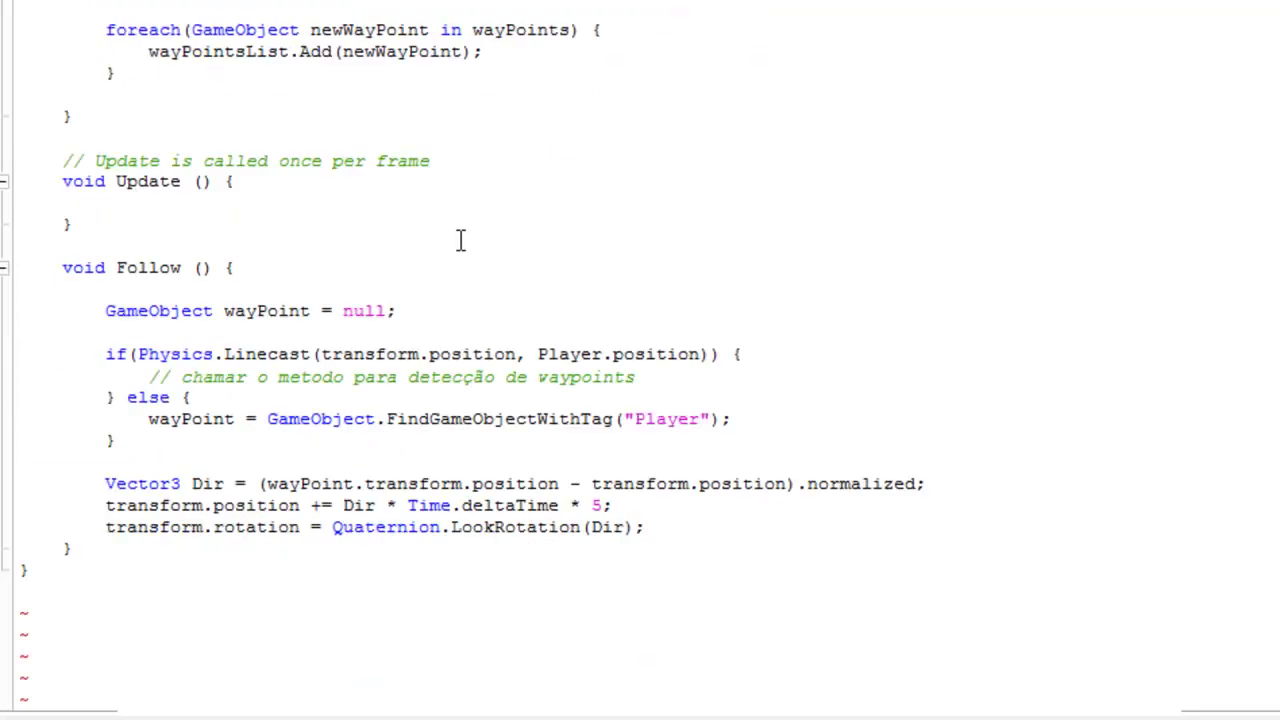
Highlight the FindGameObjectWithTag call on the wayPoint line, then scroll up to review the code.
triple_click(270, 418)
left_click(700, 423)
left_click_drag(267, 419, 722, 423)
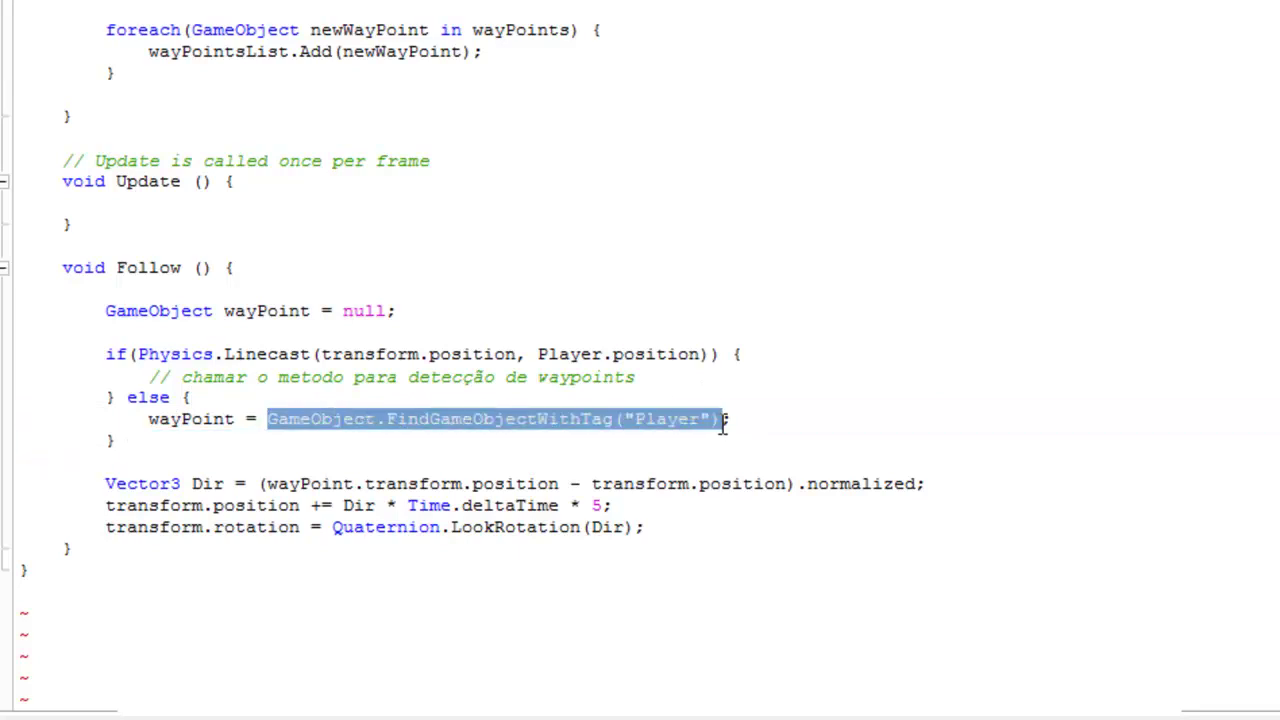
left_click(463, 420)
scroll(575, 484, "up", 2)
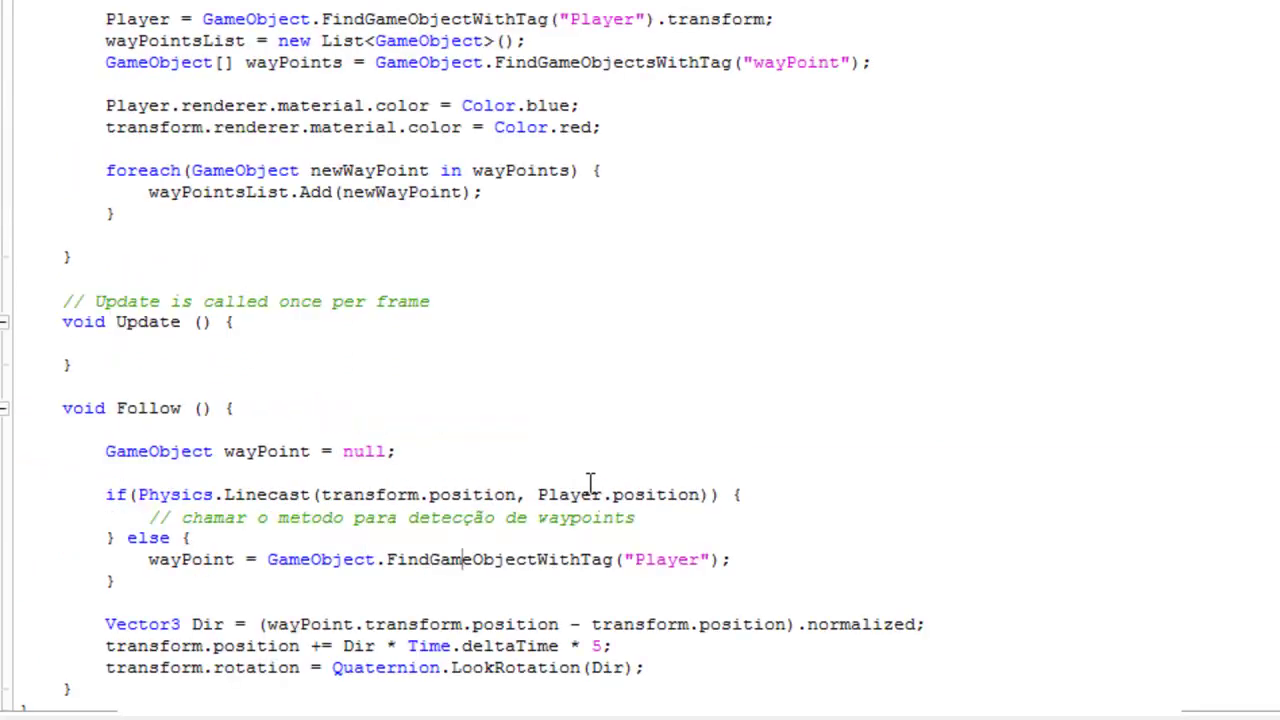
scroll(737, 171, "up", 4)
left_click_drag(648, 290, 202, 290)
Add Follow(); as the first statement inside Update.
left_click_drag(669, 290, 766, 290)
scroll(668, 340, "down", 6)
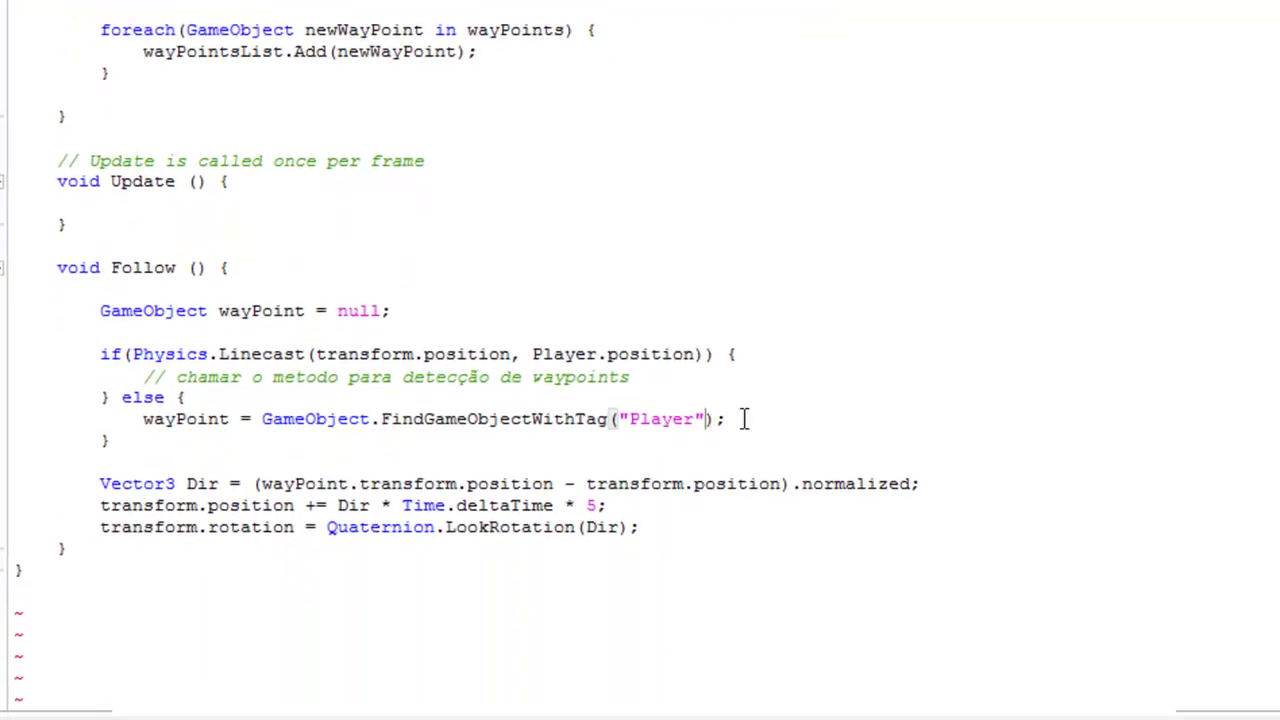
scroll(254, 384, "up", 2)
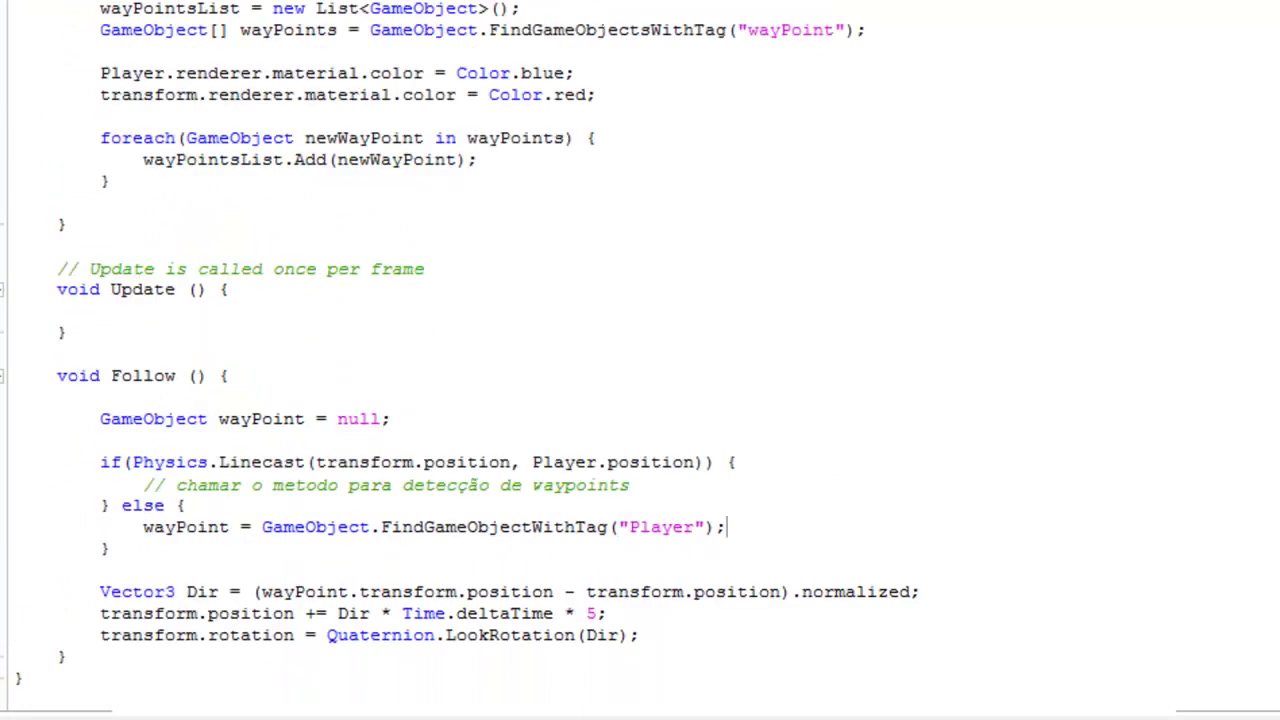
scroll(216, 141, "up", 1)
scroll(385, 235, "down", 2)
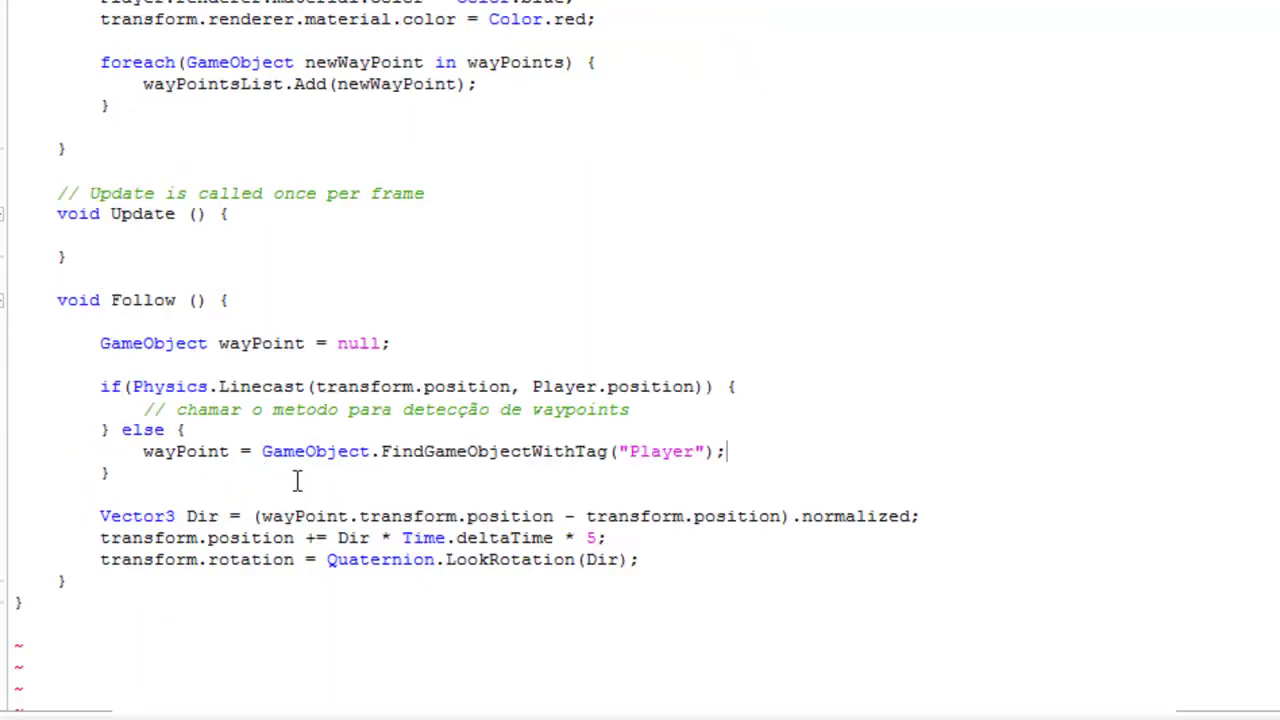
left_click(269, 215)
key("Return")
key("Return")
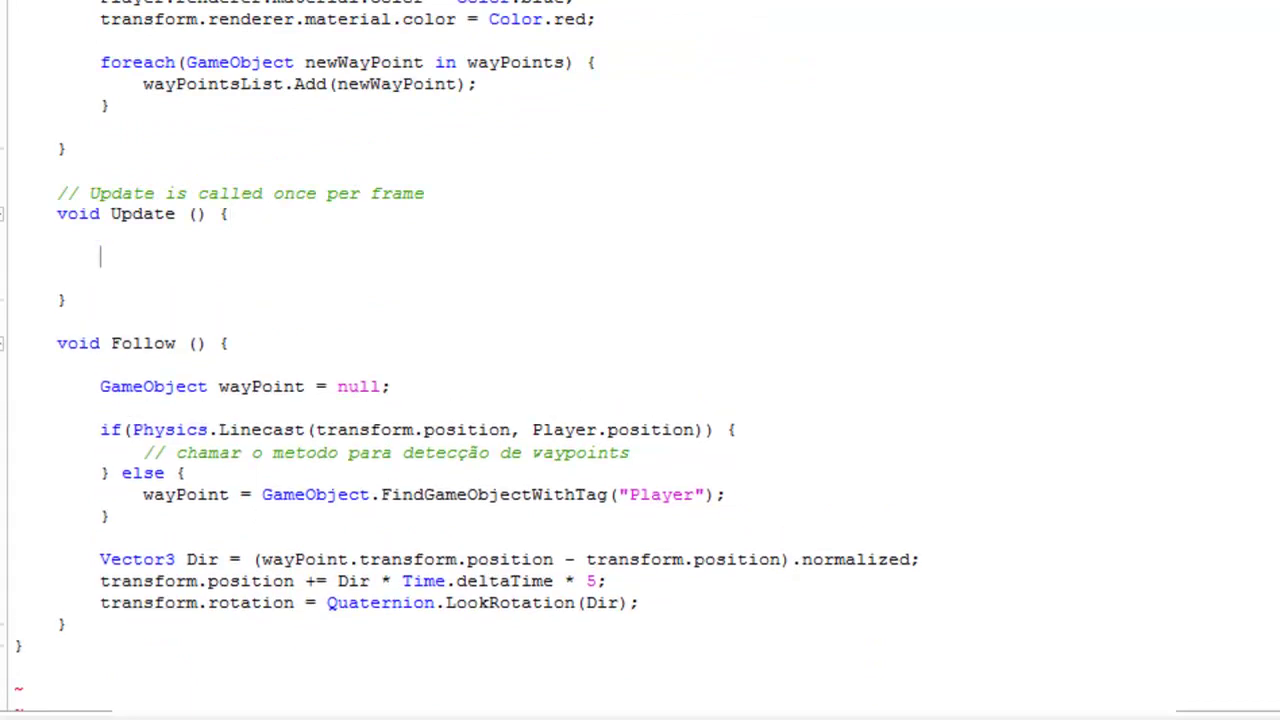
type("Follow();")
Highlight the waypoint detection comment, then place the caret after Follow's closing brace.
left_click_drag(143, 453, 630, 453)
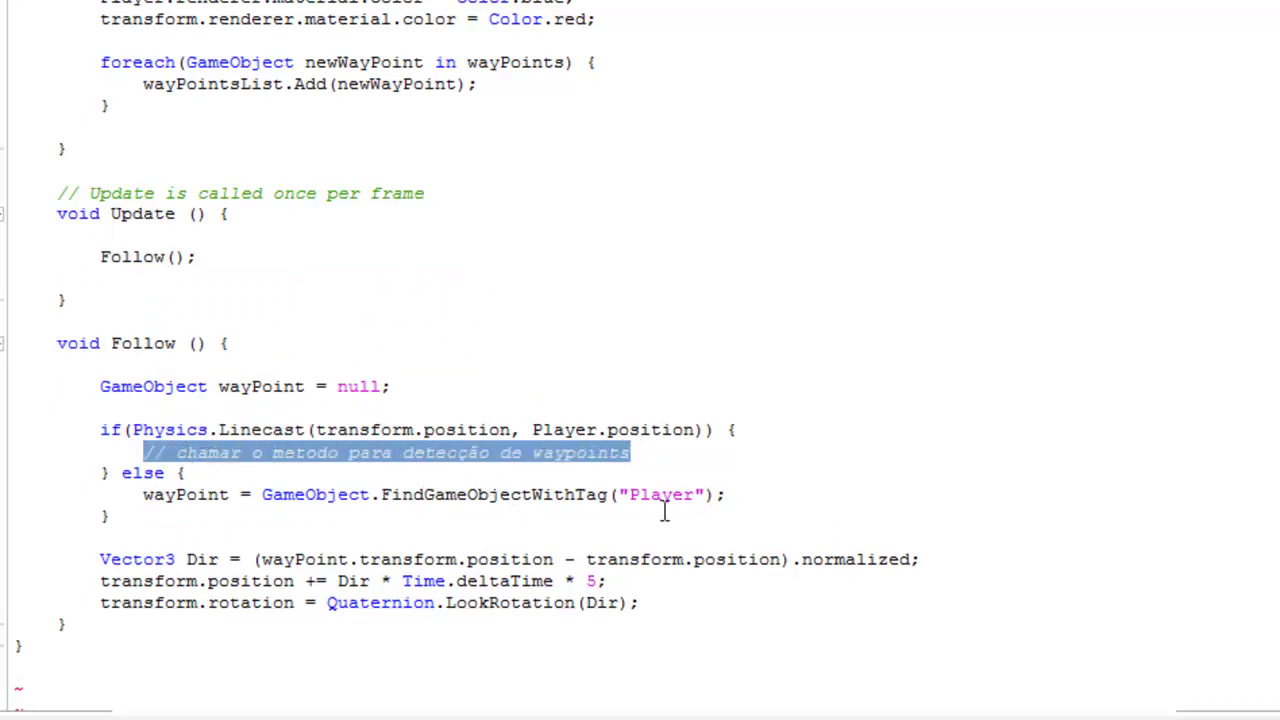
scroll(557, 505, "down", 1)
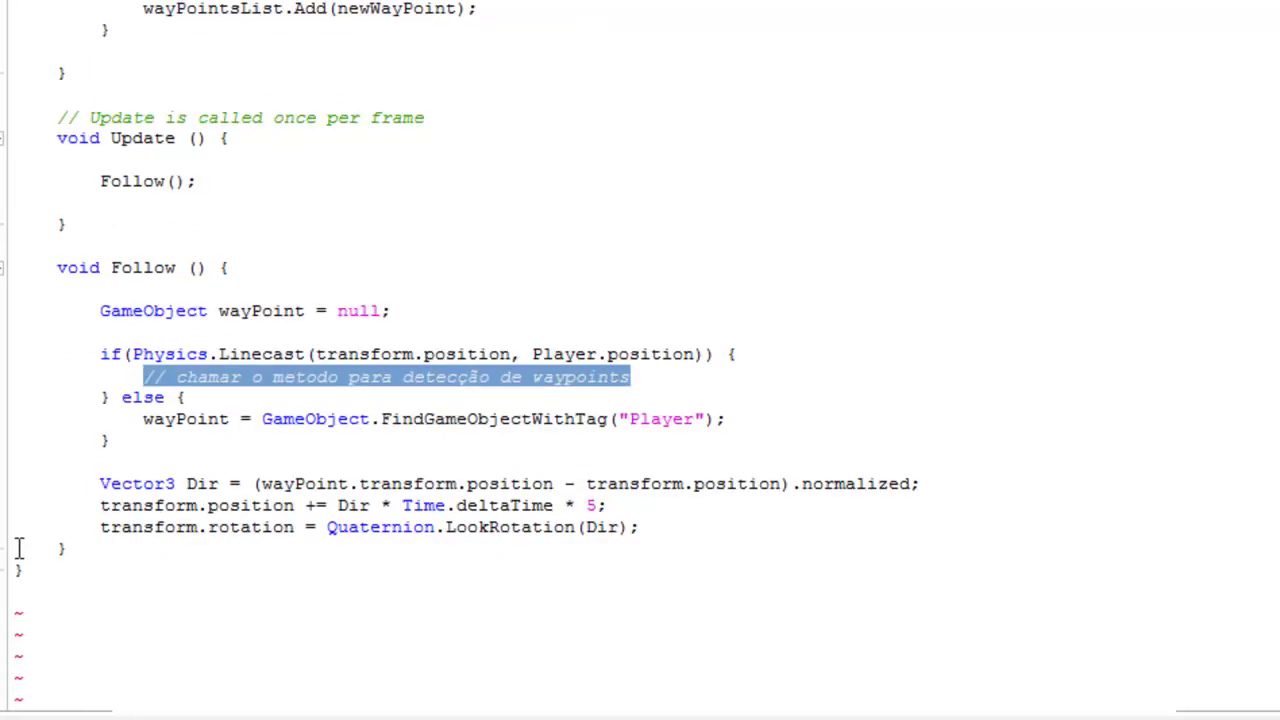
left_click(88, 554)
left_click(92, 558)
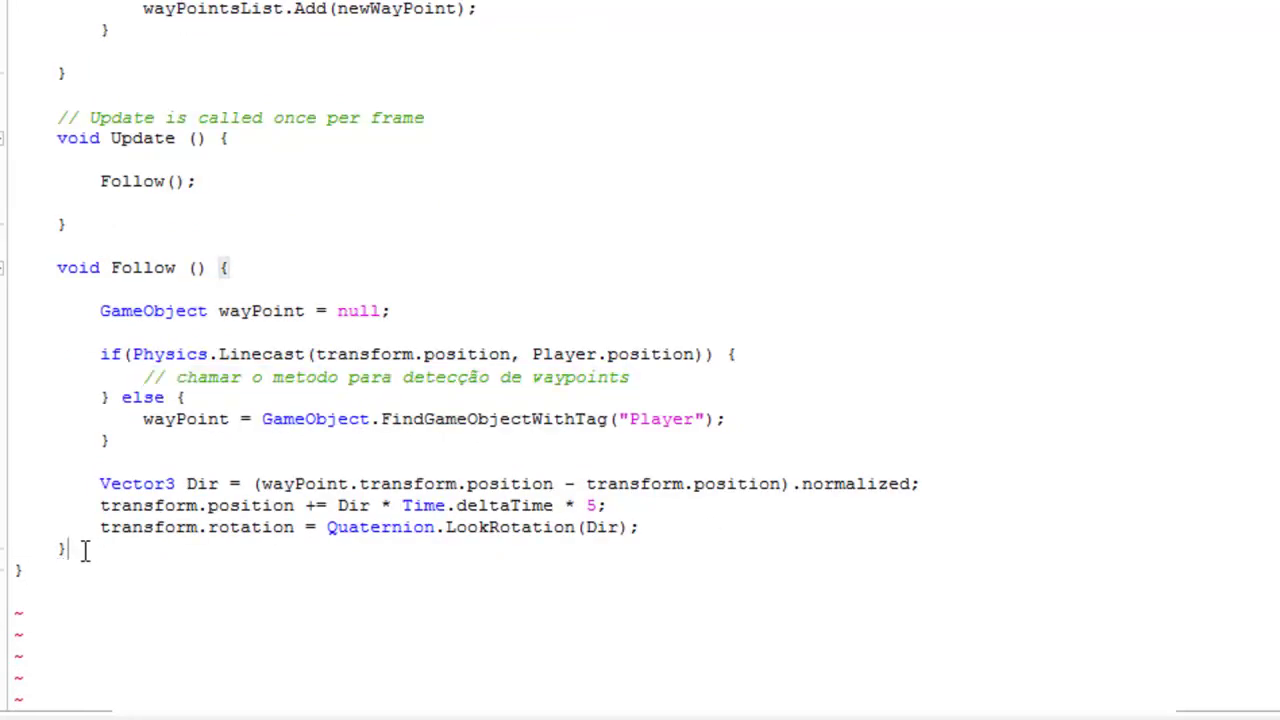
scroll(200, 550, "up", 3)
scroll(178, 550, "down", 3)
Below Follow, declare an empty GameObject betterWay() { method.
key("Return")
key("Return")
type("Gam")
key("Return")
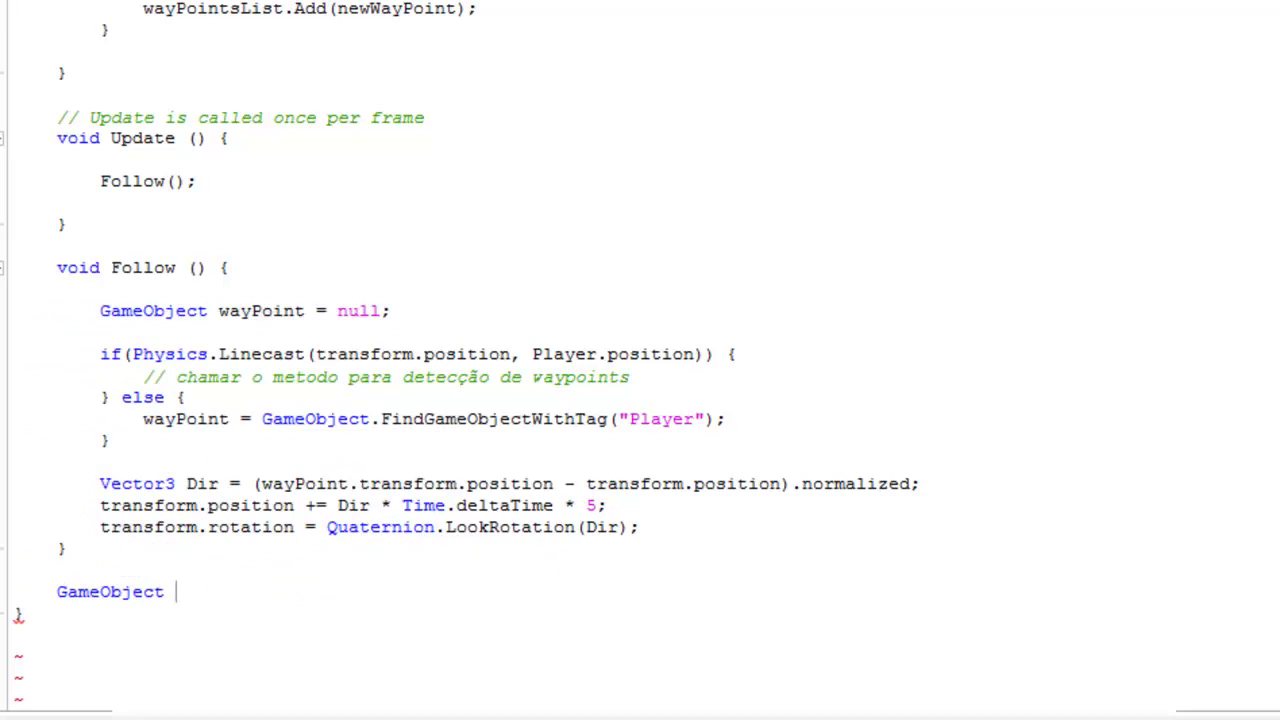
type("betterWay")
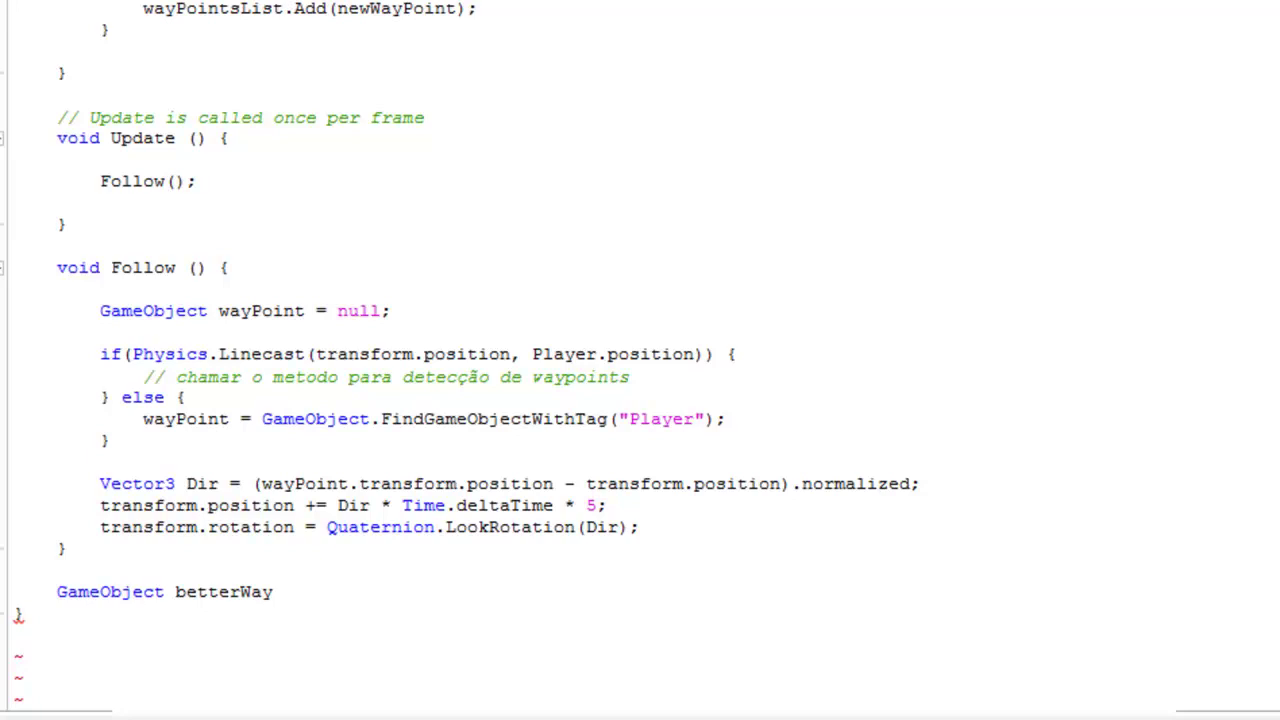
type("() {")
key("Return")
Highlight the waypoint comment, the Linecast condition and the betterWay() signature.
left_click_drag(631, 377, 146, 375)
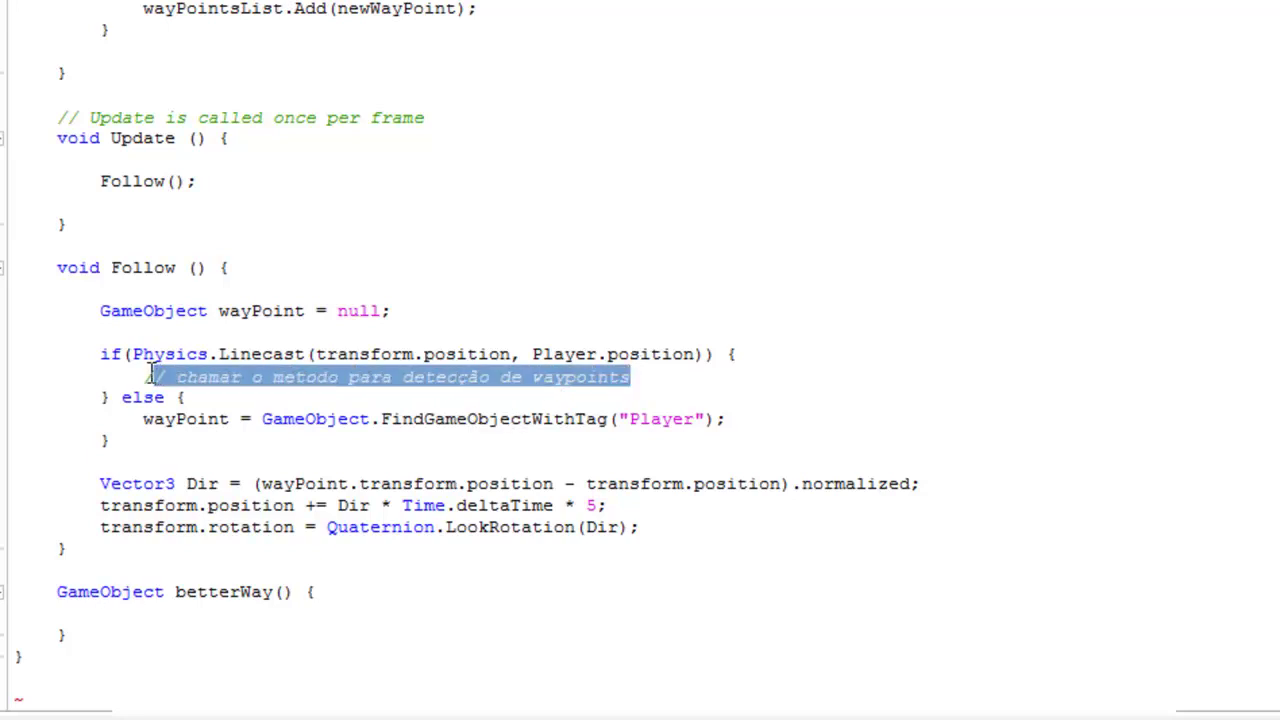
left_click_drag(133, 354, 716, 354)
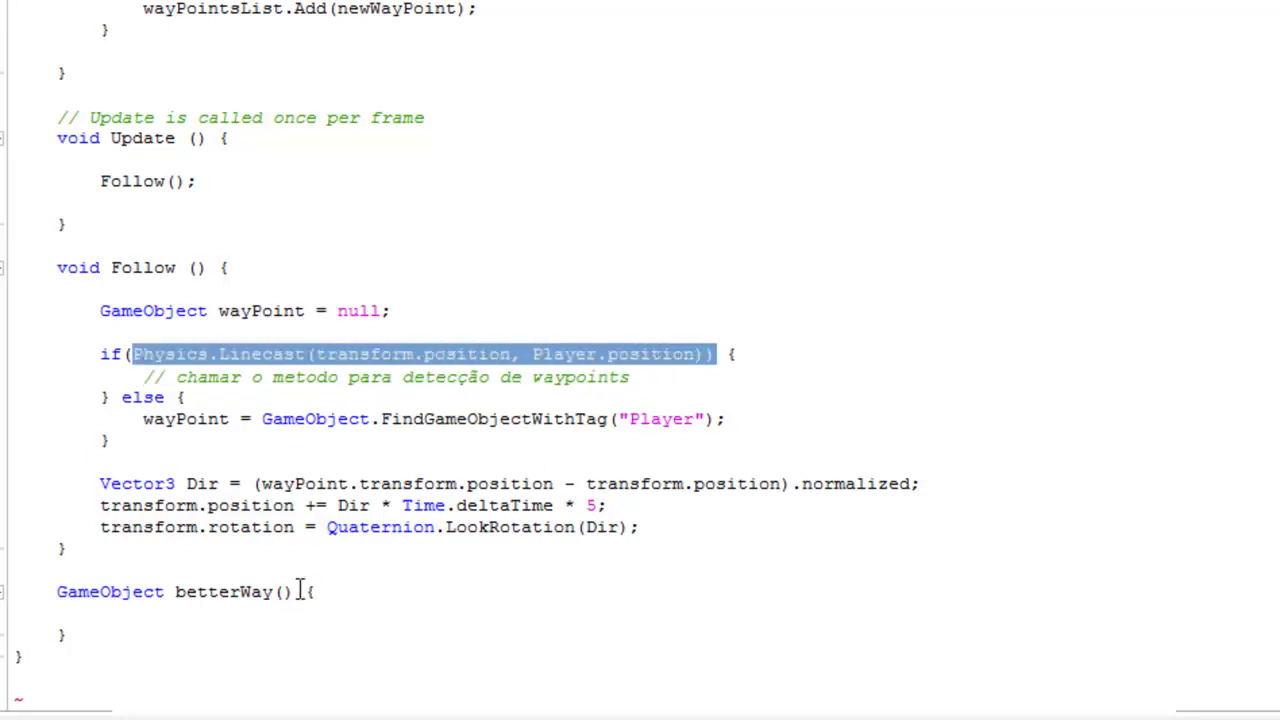
left_click(290, 591)
left_click_drag(290, 591, 177, 593)
left_click(196, 596)
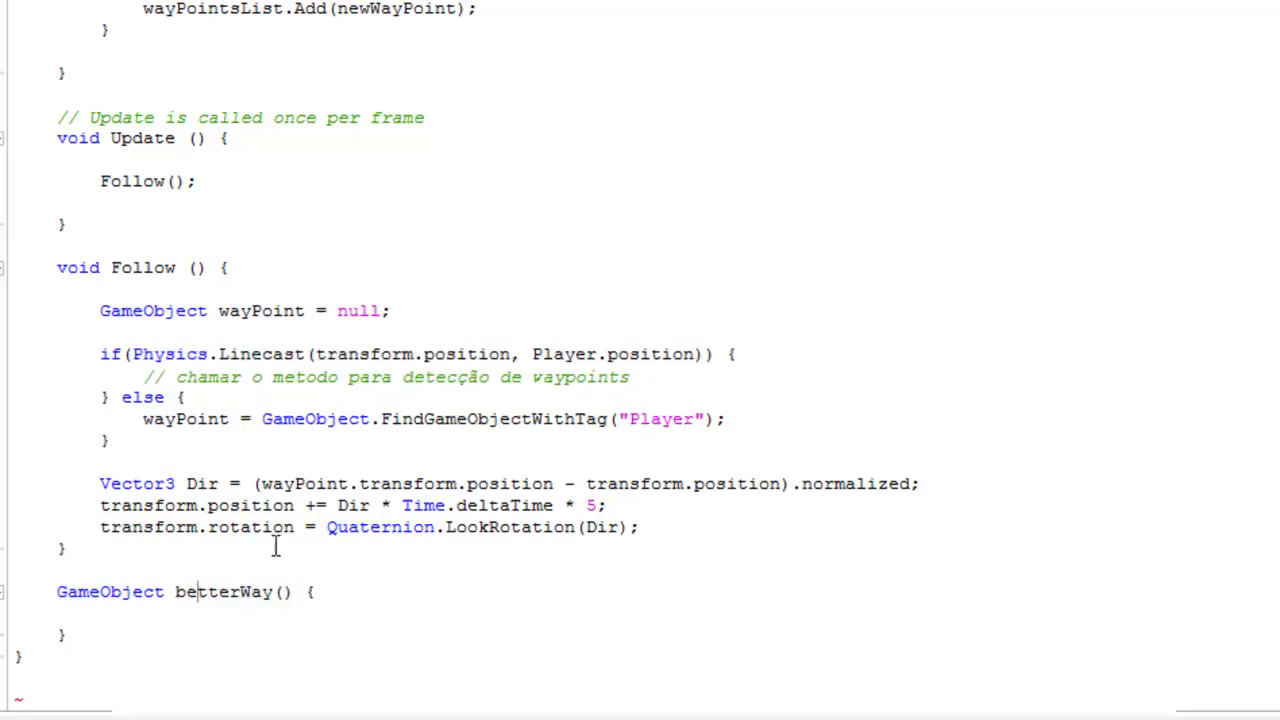
mouse_move(630, 378)
left_mouse_down()
mouse_move(250, 392)
mouse_move(143, 378)
left_mouse_up()
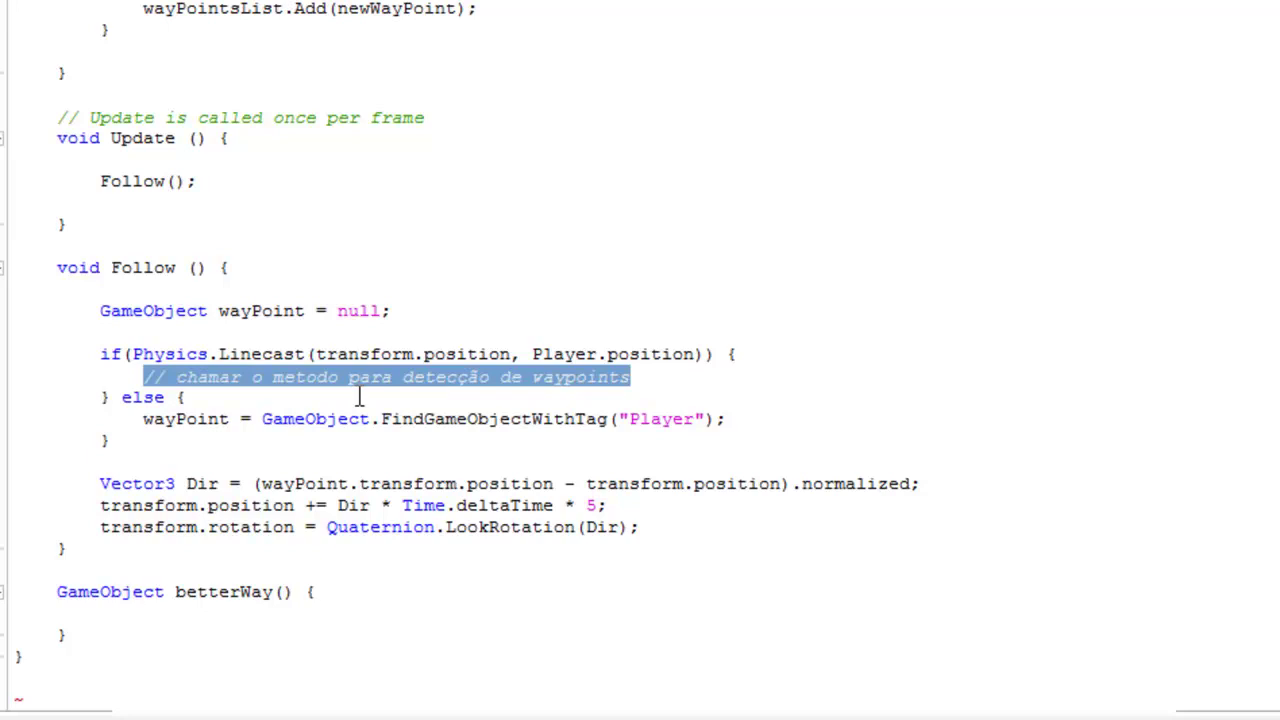
Replace the placeholder comment in the Linecast branch with wayPoint = betterWay();.
type("way")
key("Return")
type("= ")
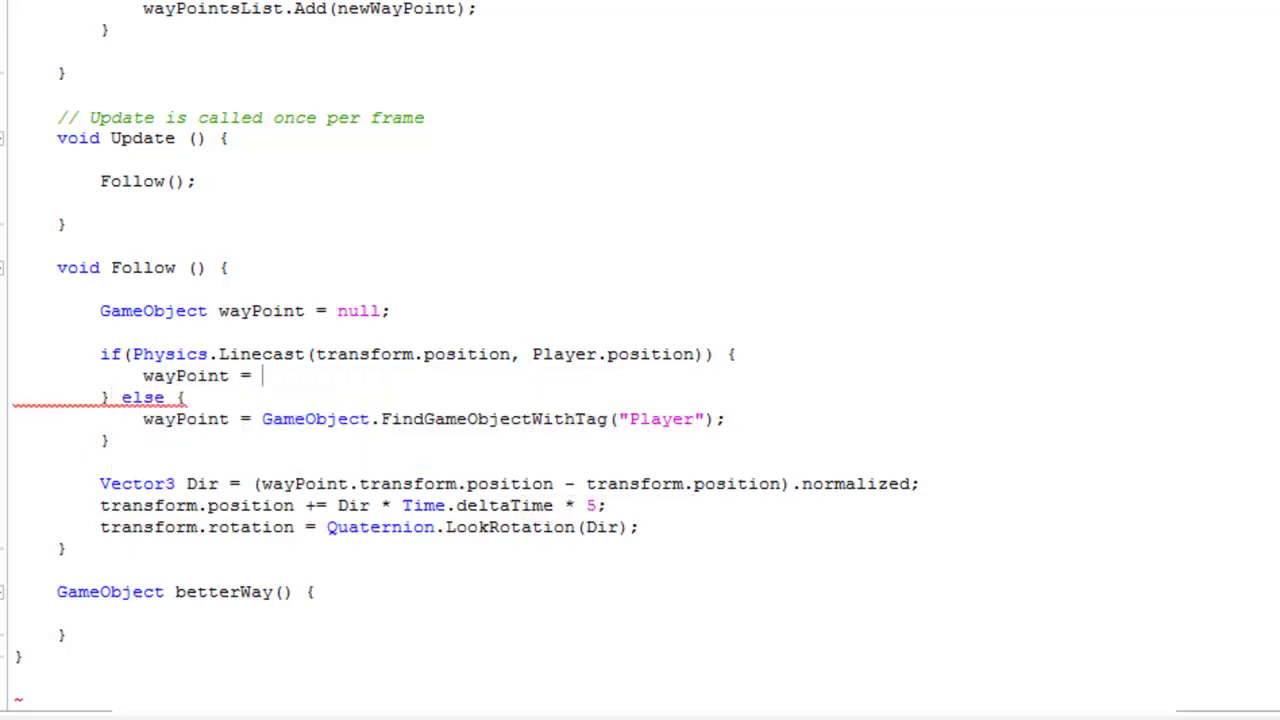
type("be")
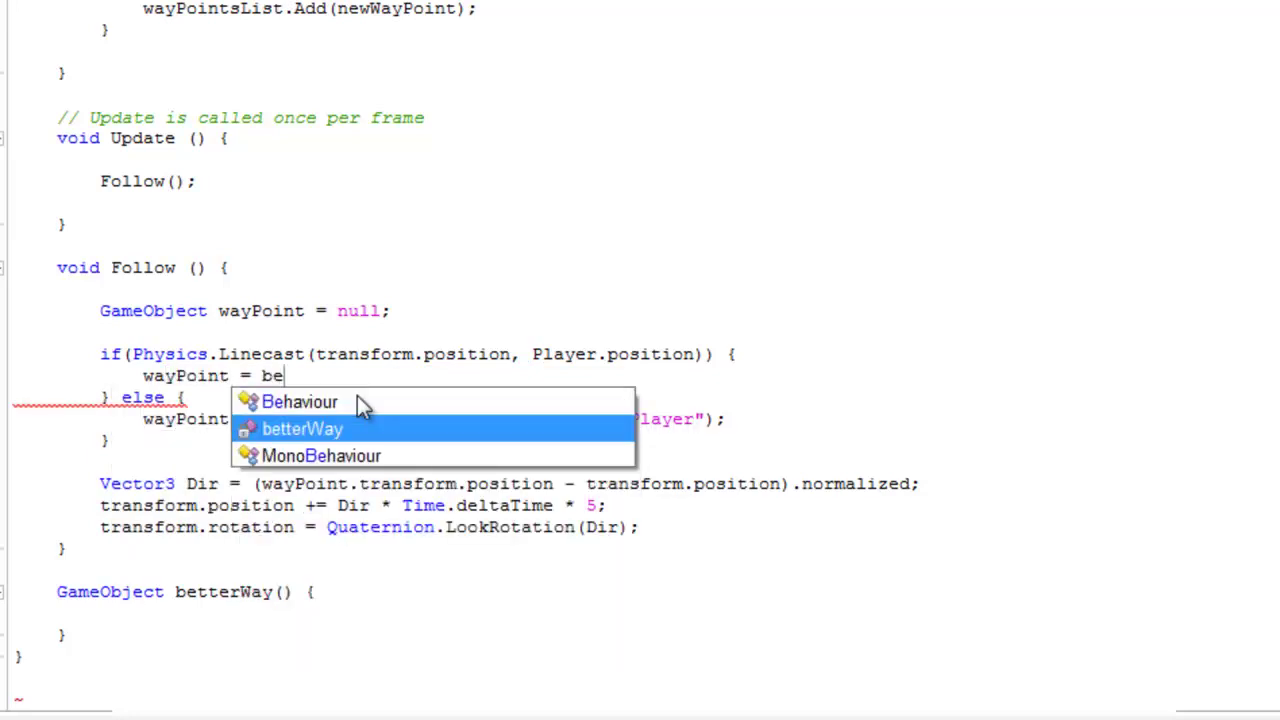
key("Return")
type("();")
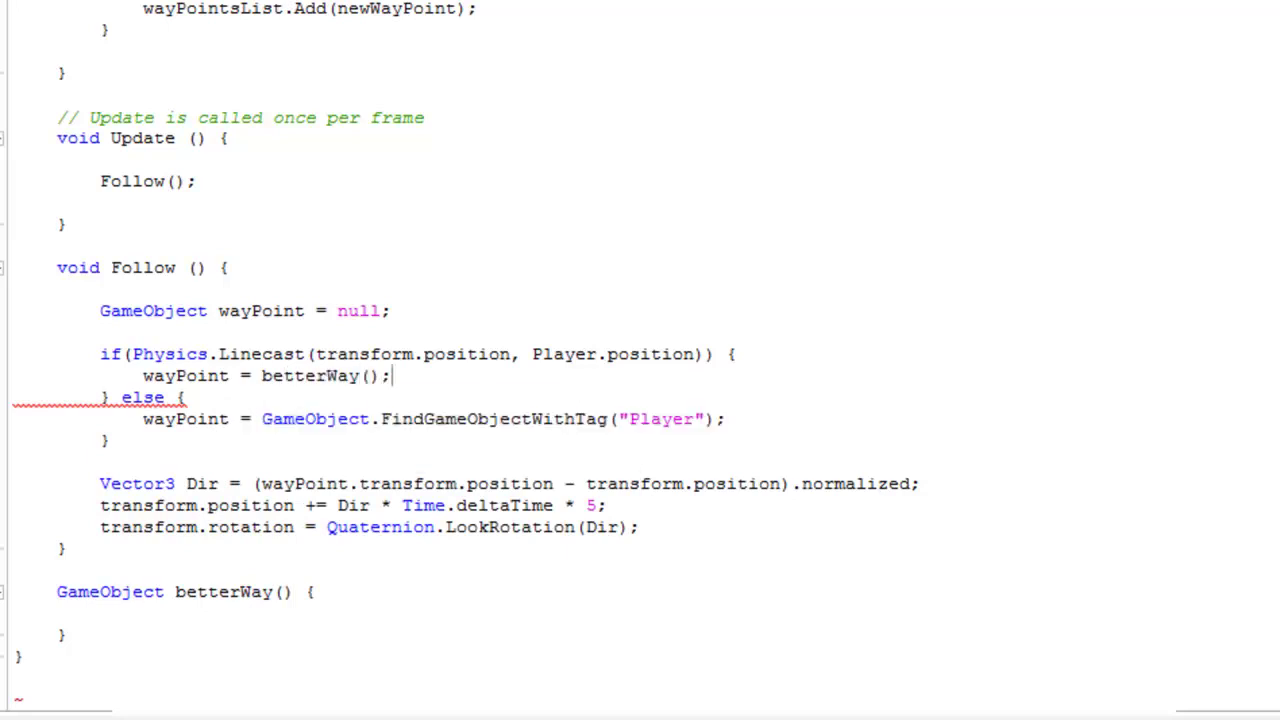
Highlight the betterWay() call and the wayPoint variable while explaining the new line.
scroll(300, 445, "up", 1)
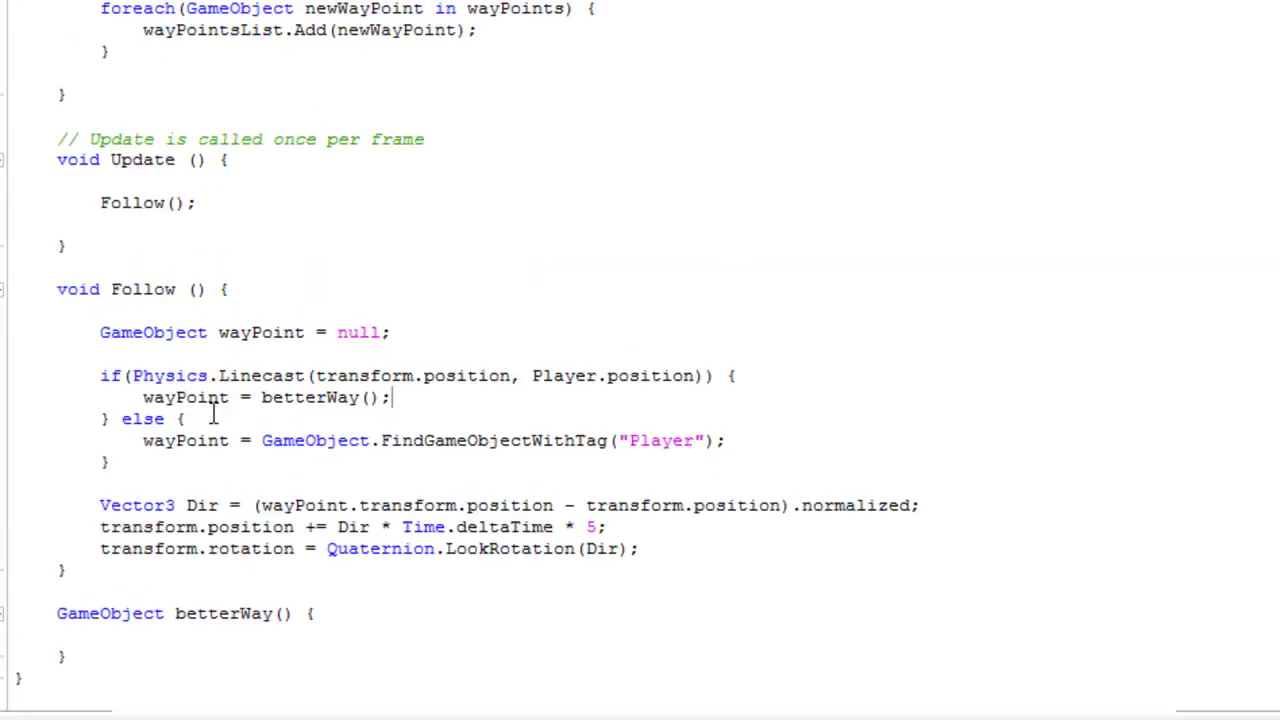
left_click_drag(134, 376, 708, 380)
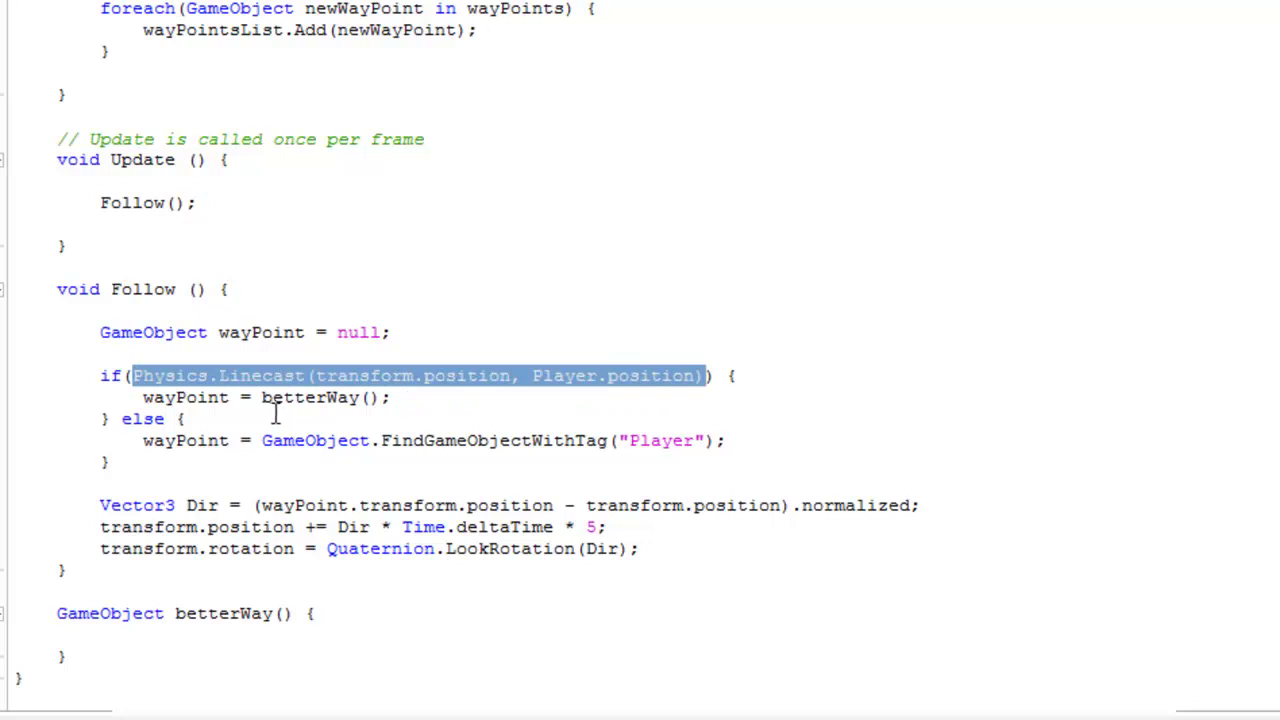
left_click_drag(263, 398, 385, 405)
left_click(385, 401)
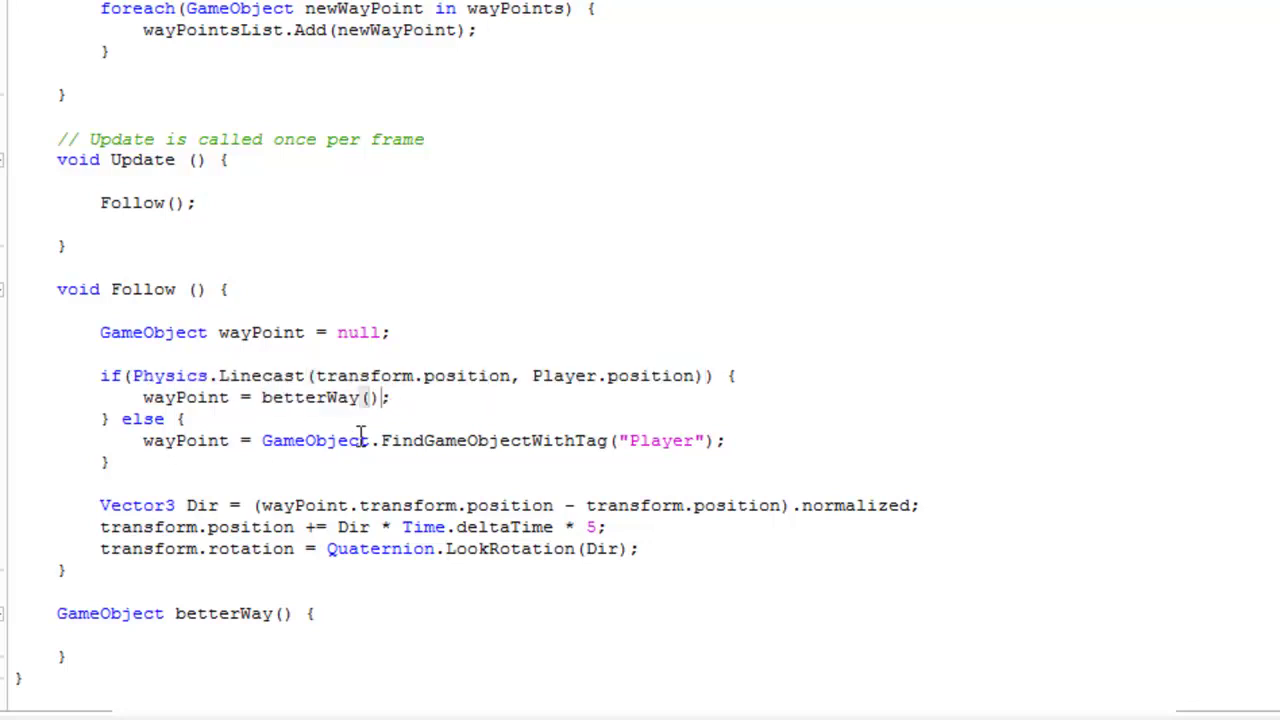
left_click_drag(230, 398, 143, 398)
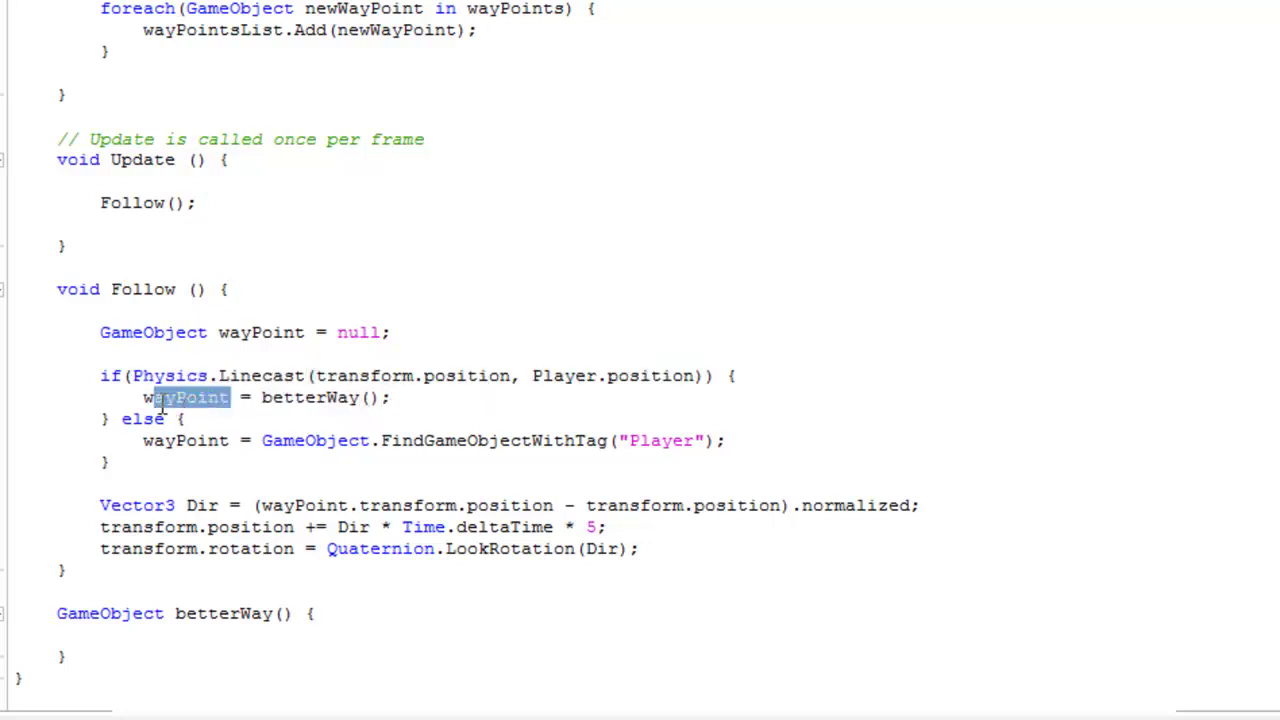
scroll(345, 460, "down", 2)
Declare GameObject betterWay = null; at the top of the helper method body.
left_click(343, 517)
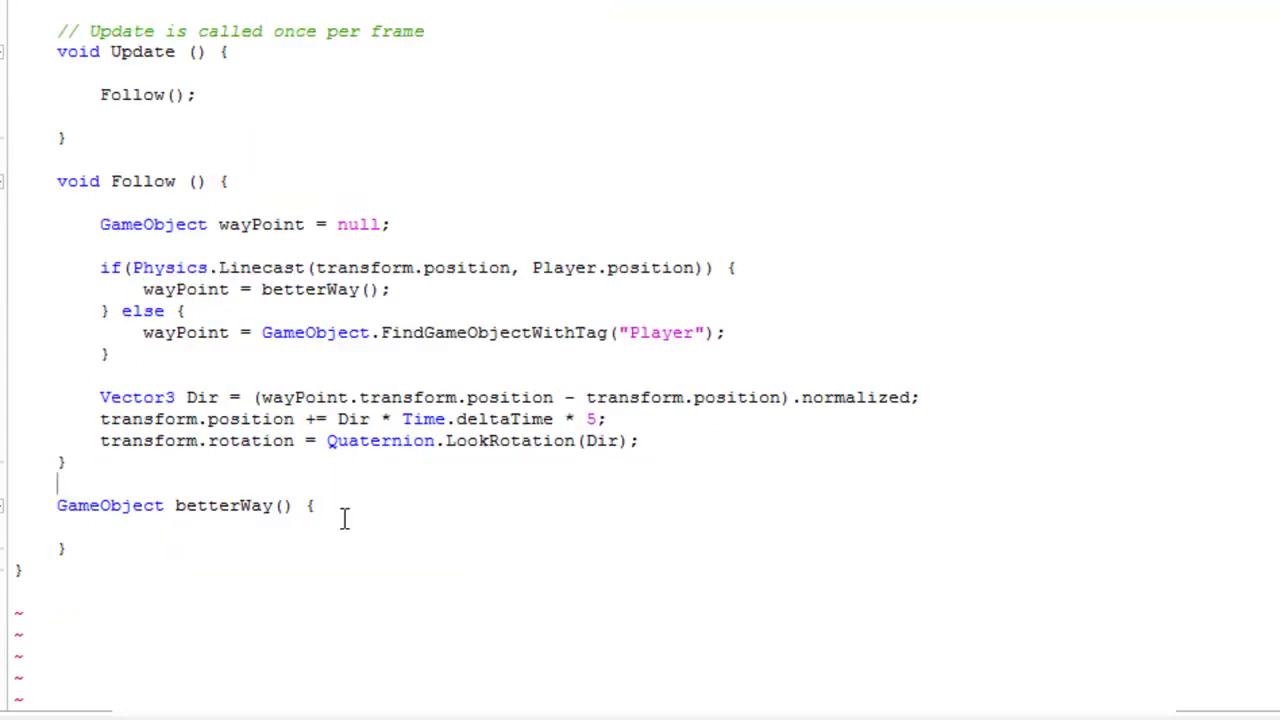
key("Return")
key("Return")
type("GameObject ")
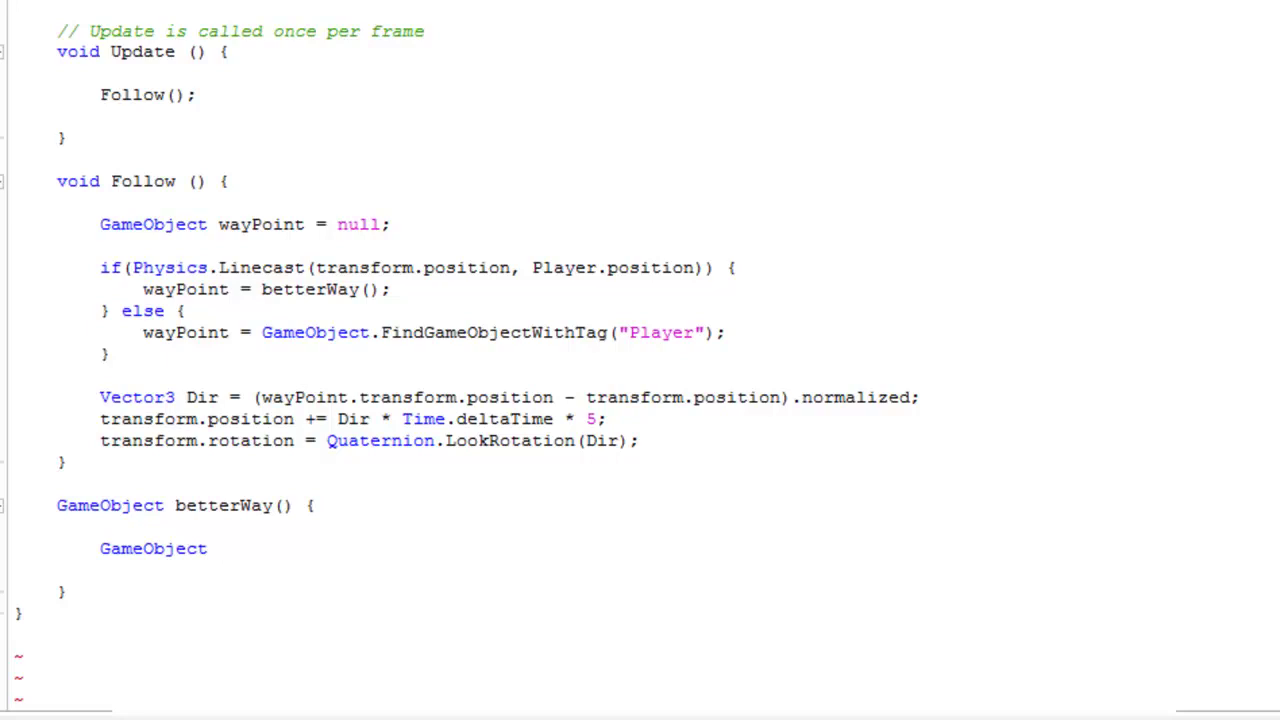
type("betterWay = nul")
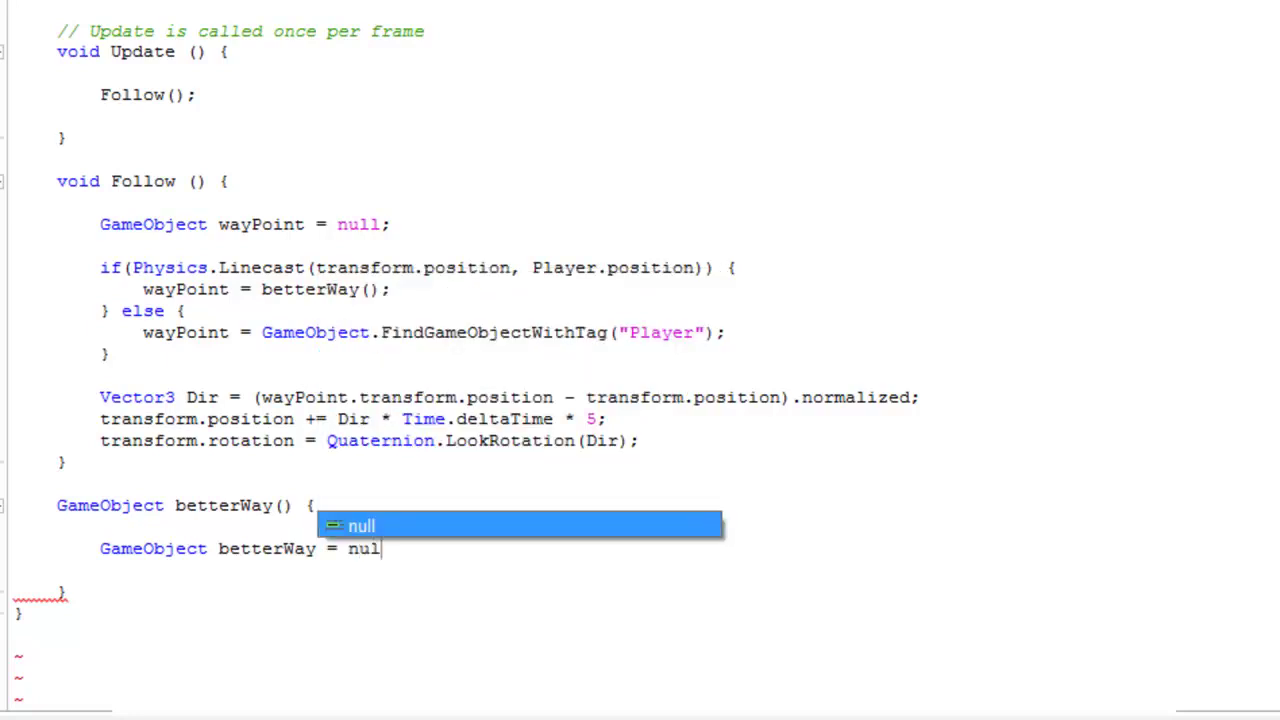
type("l;")
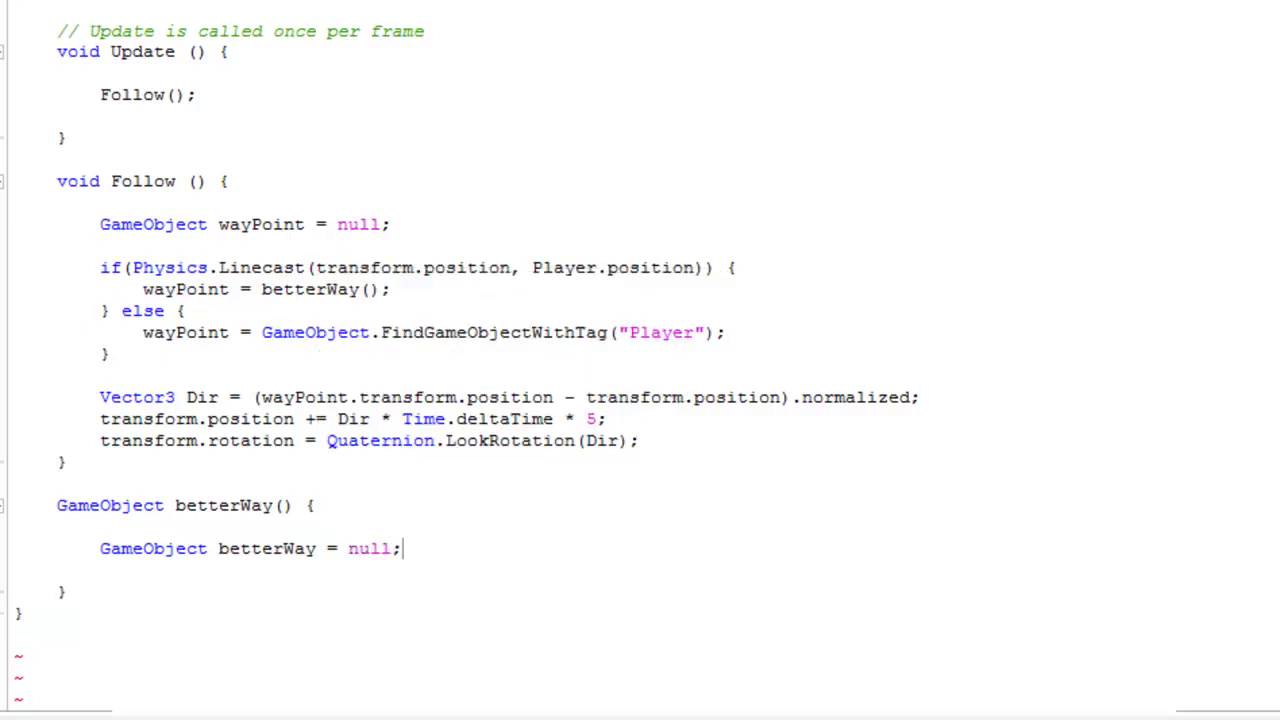
Rename the helper method from betterWay to FindBetterWay.
left_click(180, 505)
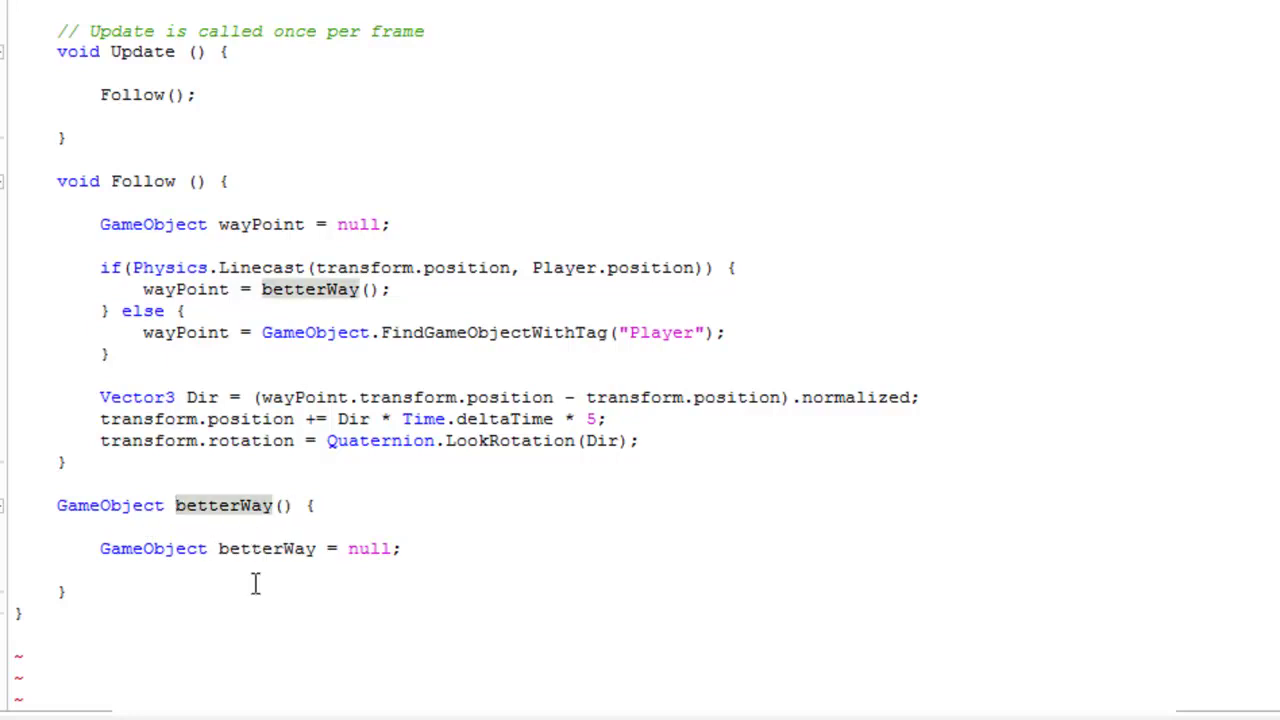
type("Find")
key("BackSpace")
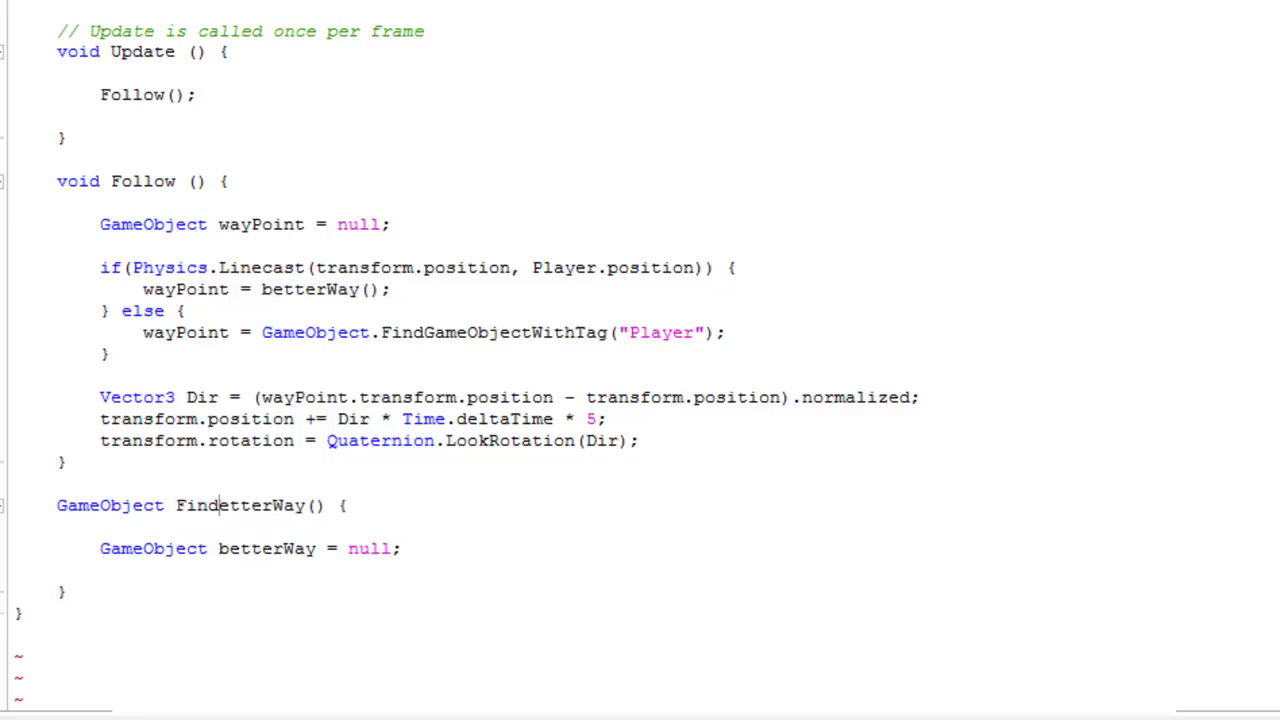
type("B")
Copy the FindBetterWay name and paste it over the betterWay() call in the Linecast branch.
double_click(240, 518)
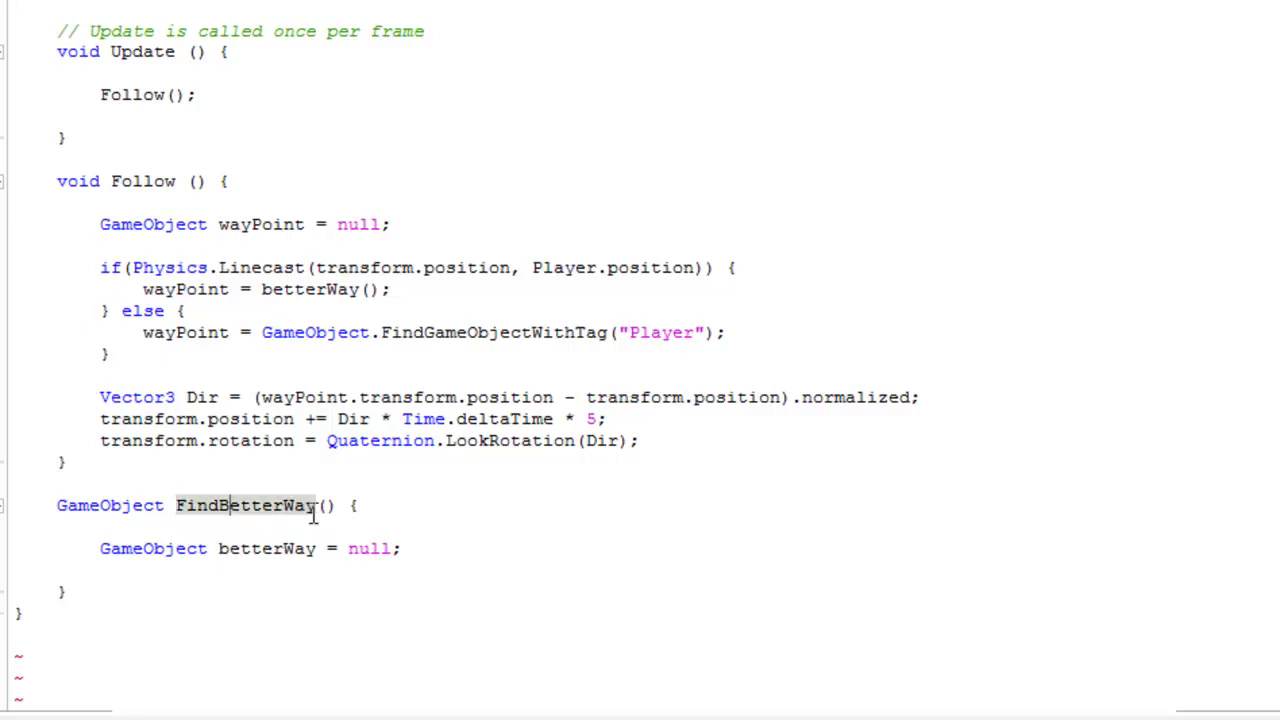
triple_click(230, 518)
double_click(225, 518)
key("ctrl+c")
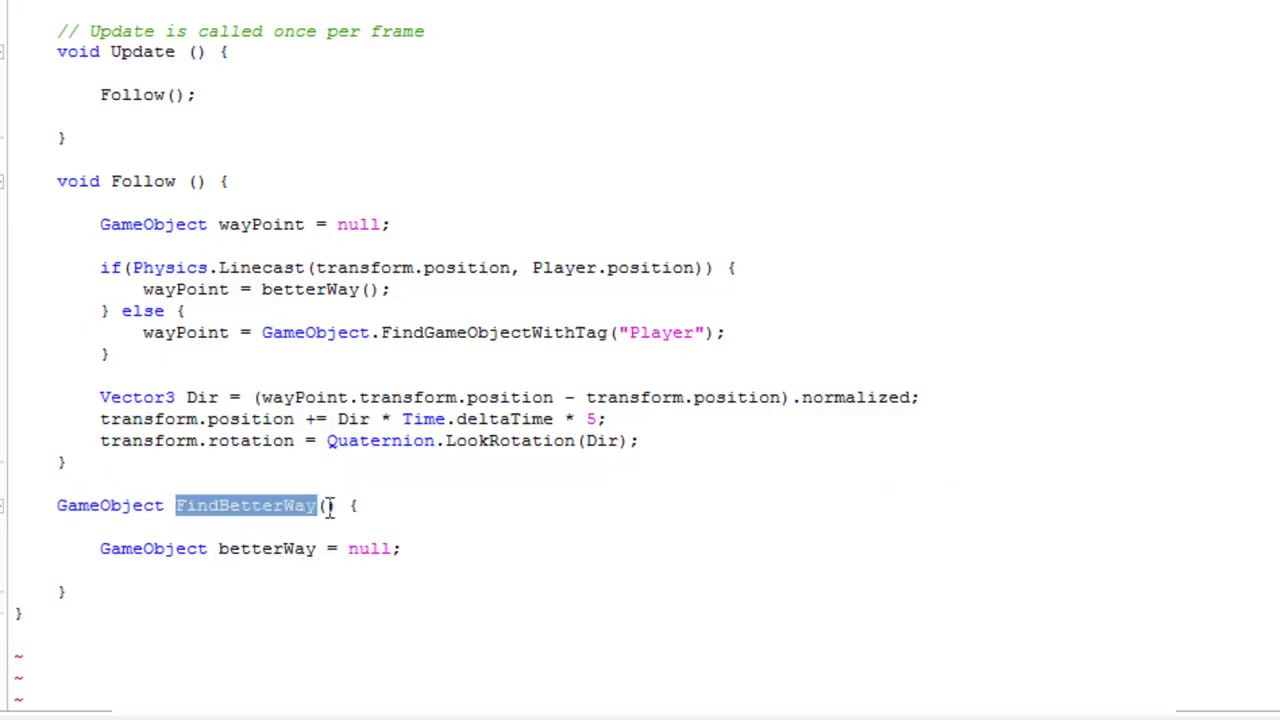
left_click_drag(359, 289, 262, 289)
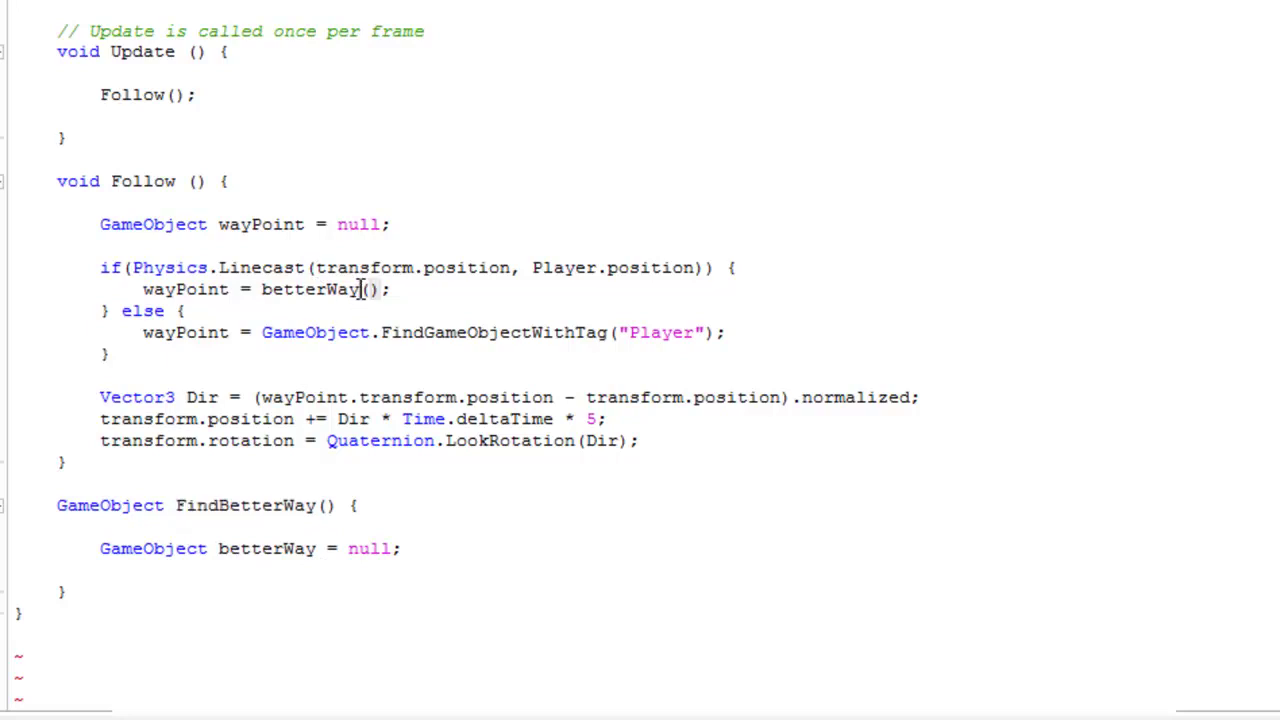
key("ctrl+v")
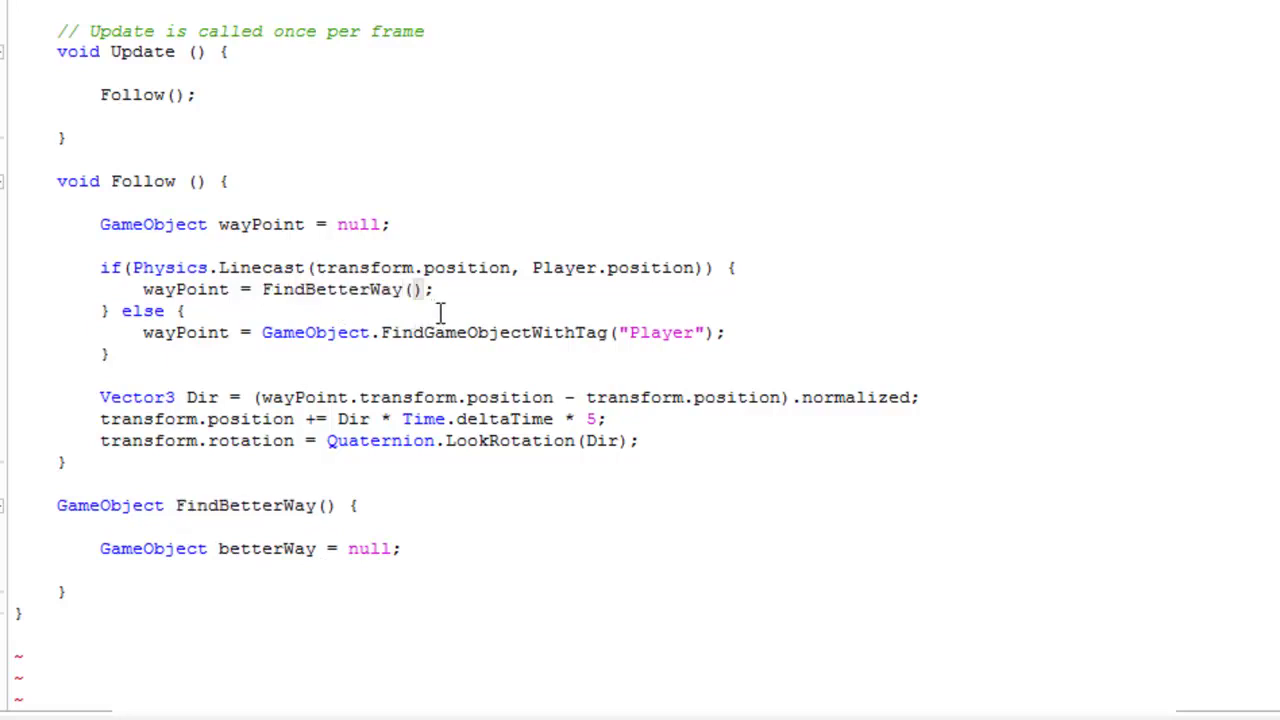
left_click(464, 553)
Add float distanceToBetterWay = Mathf.Infinity; below the betterWay declaration, replacing the mistaken Mathf.PI.
key("Return")
type("float ")
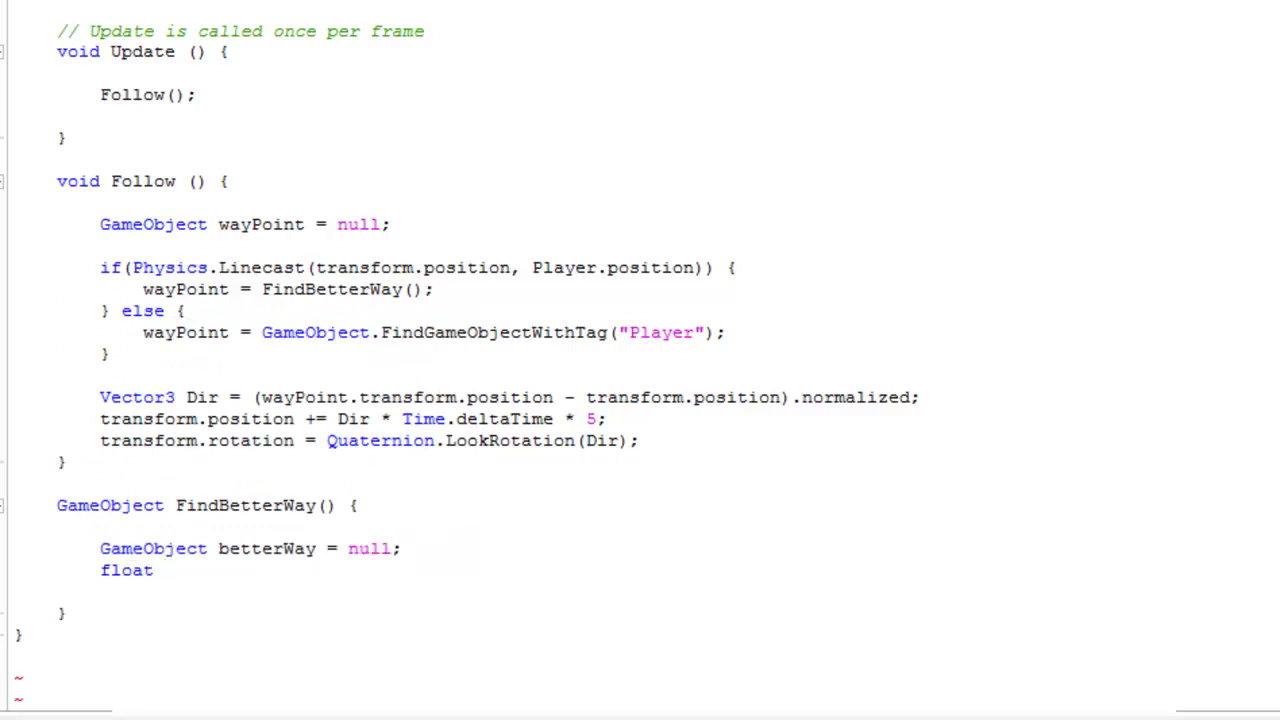
type("distanceTo")
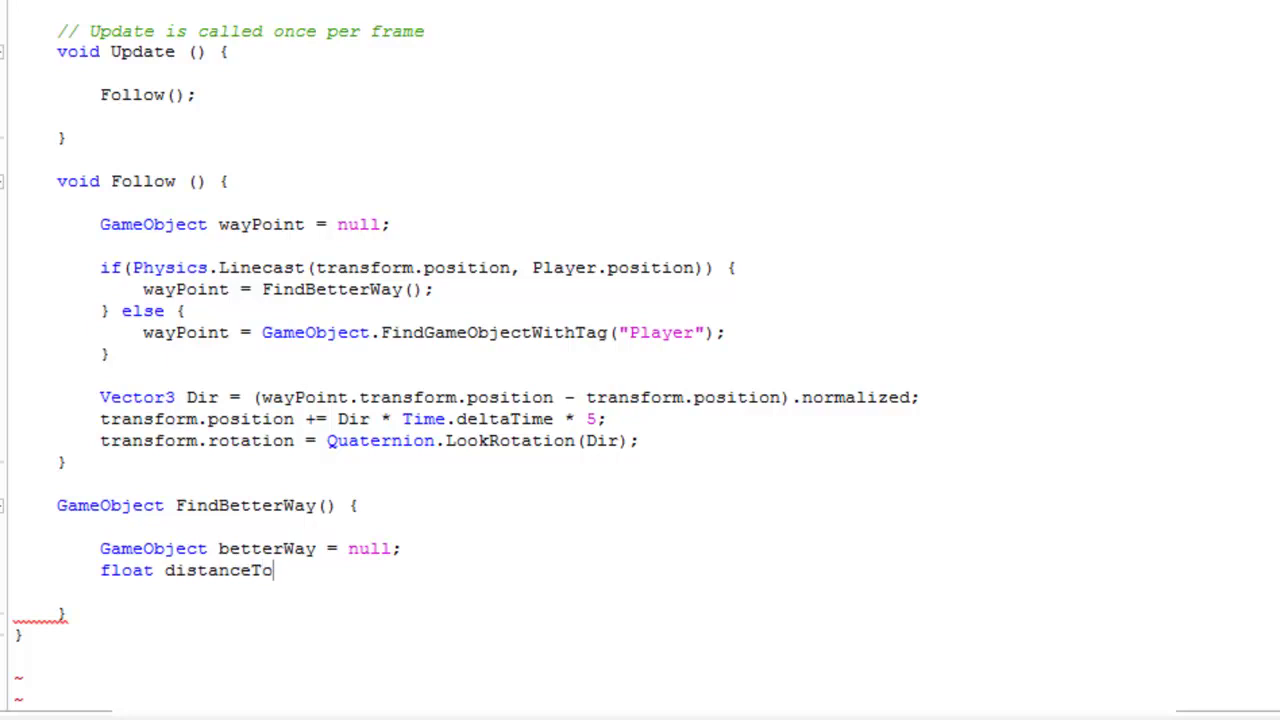
type("BetterWay")
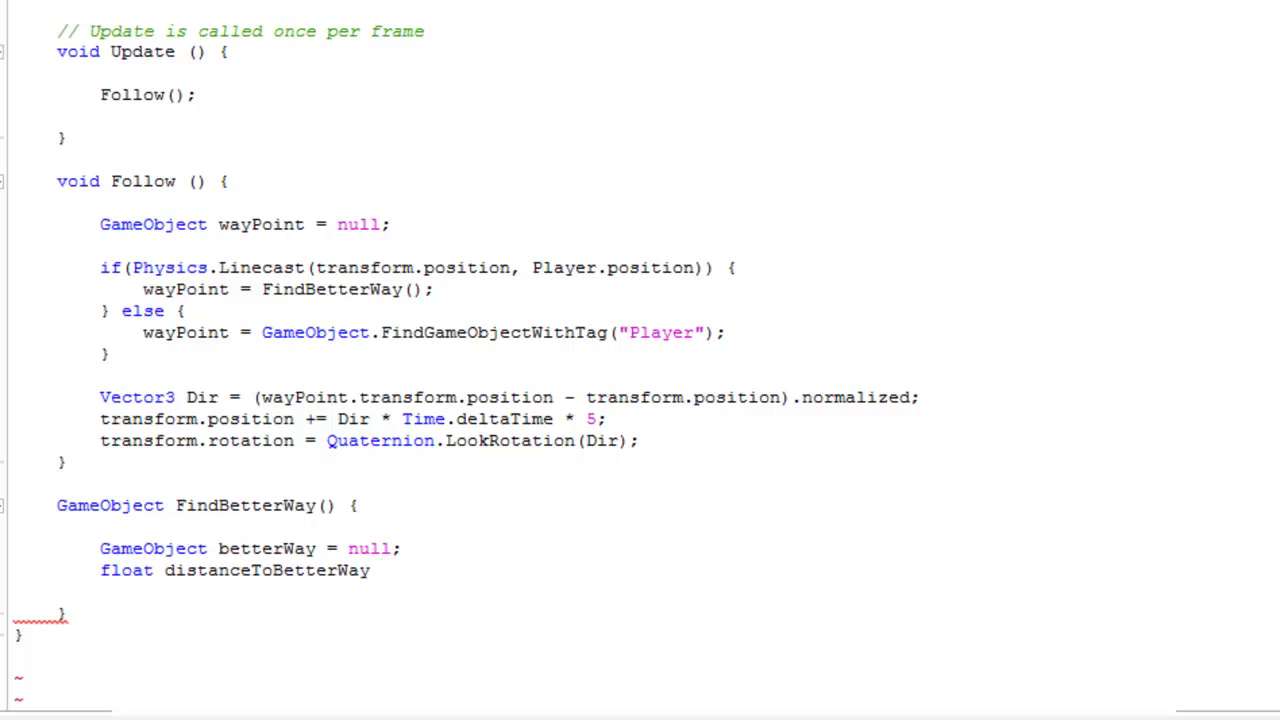
type(" =")
type(" Math")
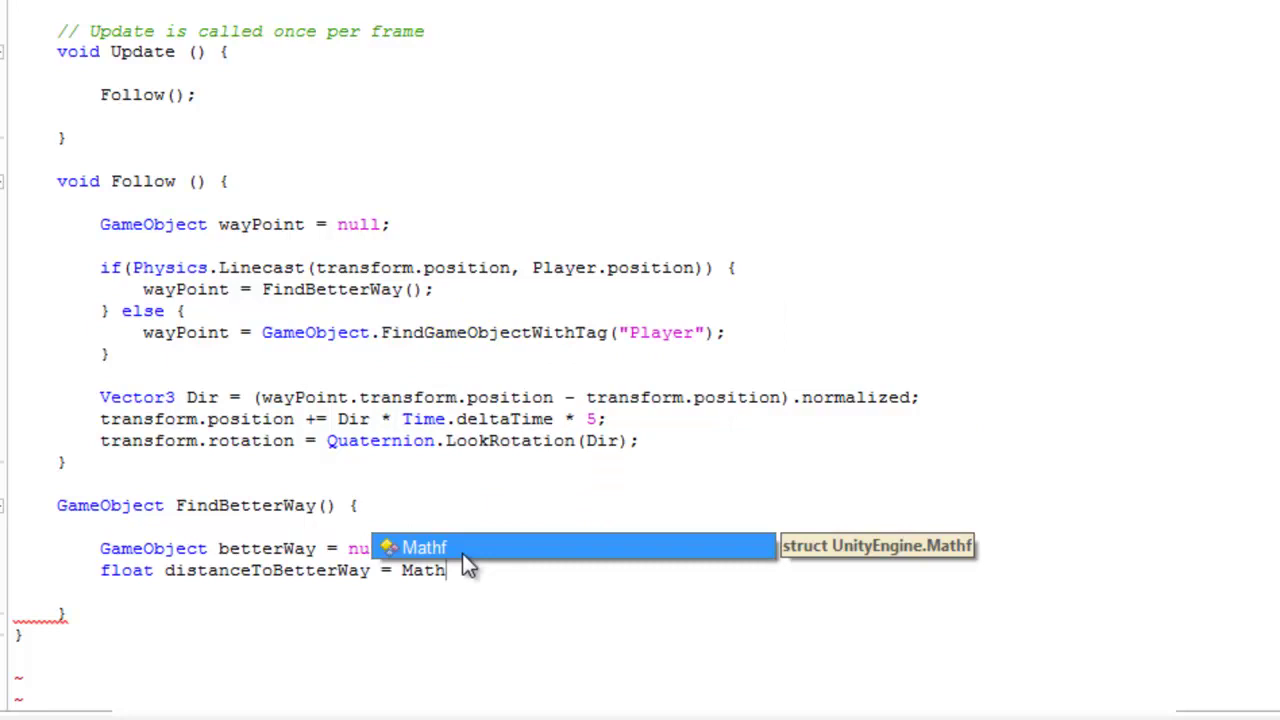
type("f.PI")
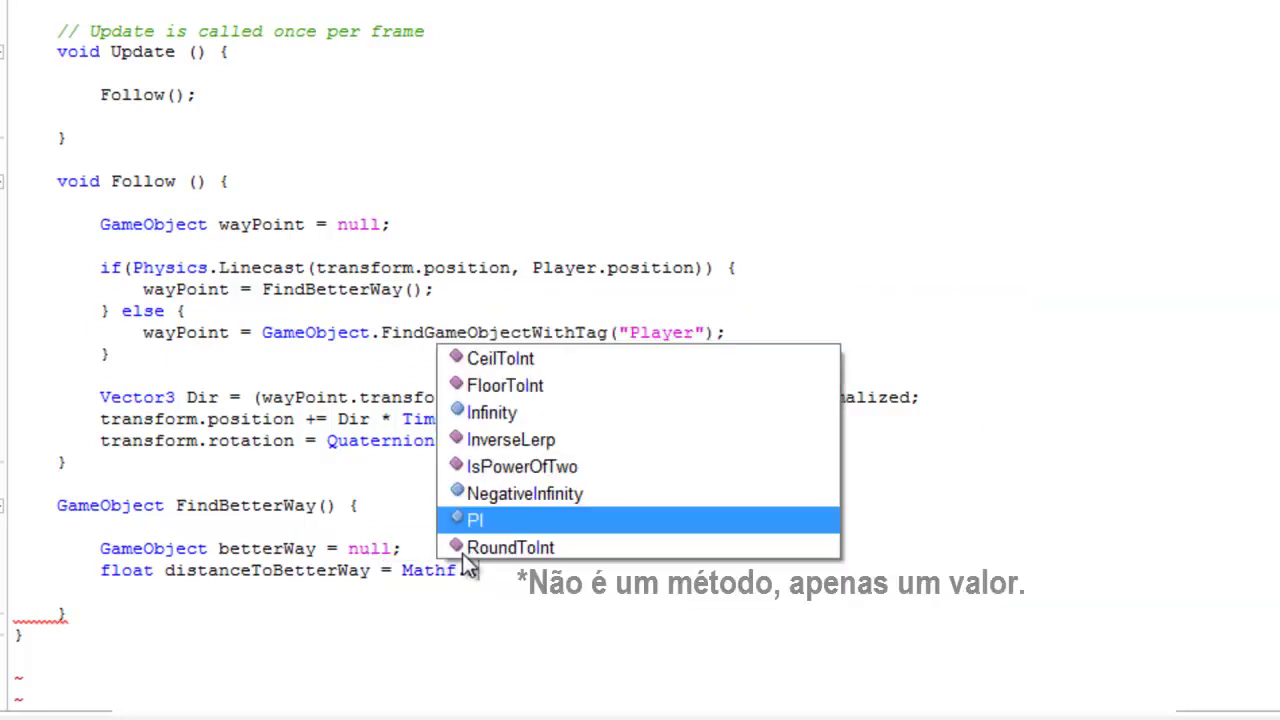
key("BackSpace")
key("BackSpace")
type("In;")
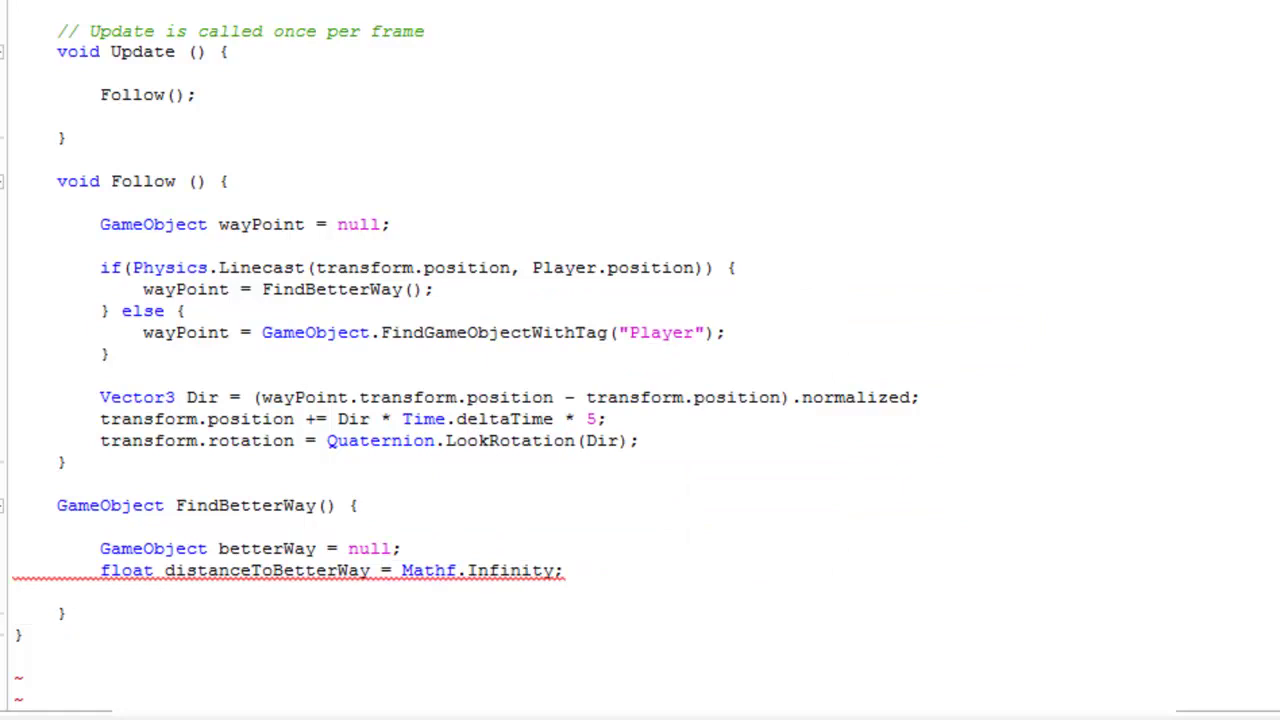
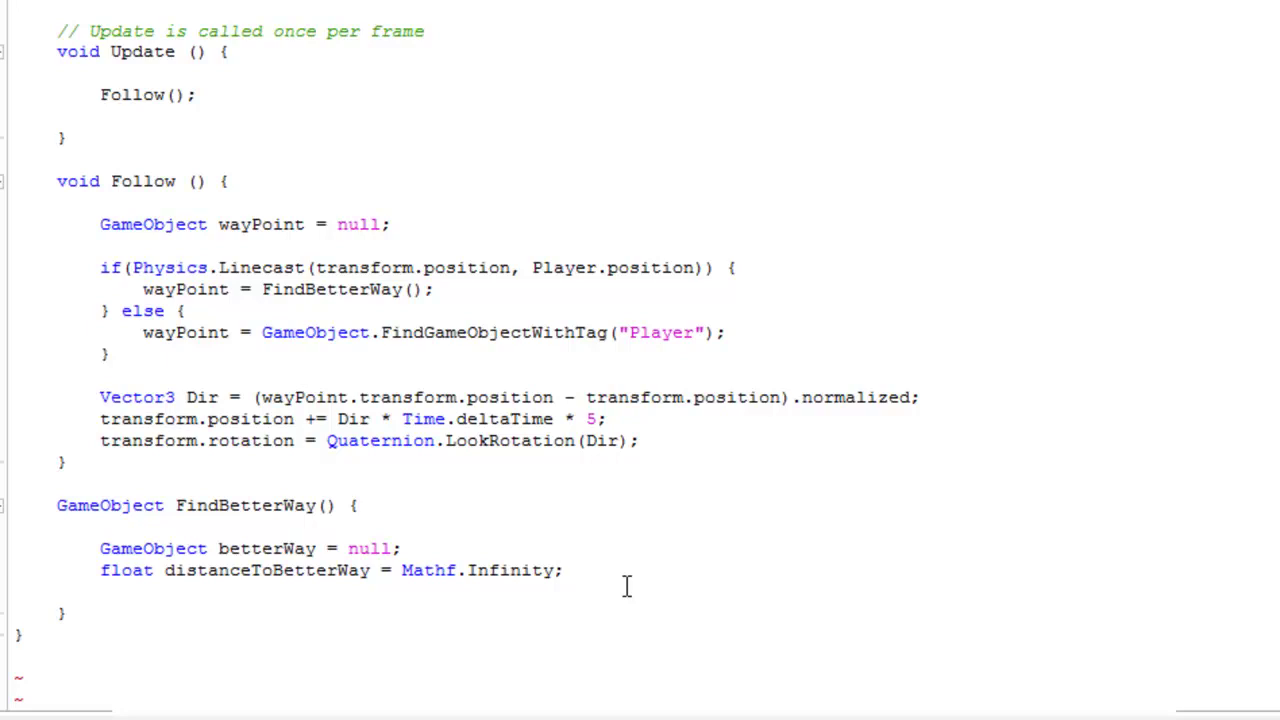
Review the betterWay and distanceToBetterWay declarations, then open blank lines below 'Mathf.Infinity;'.
left_click_drag(465, 553, 408, 565)
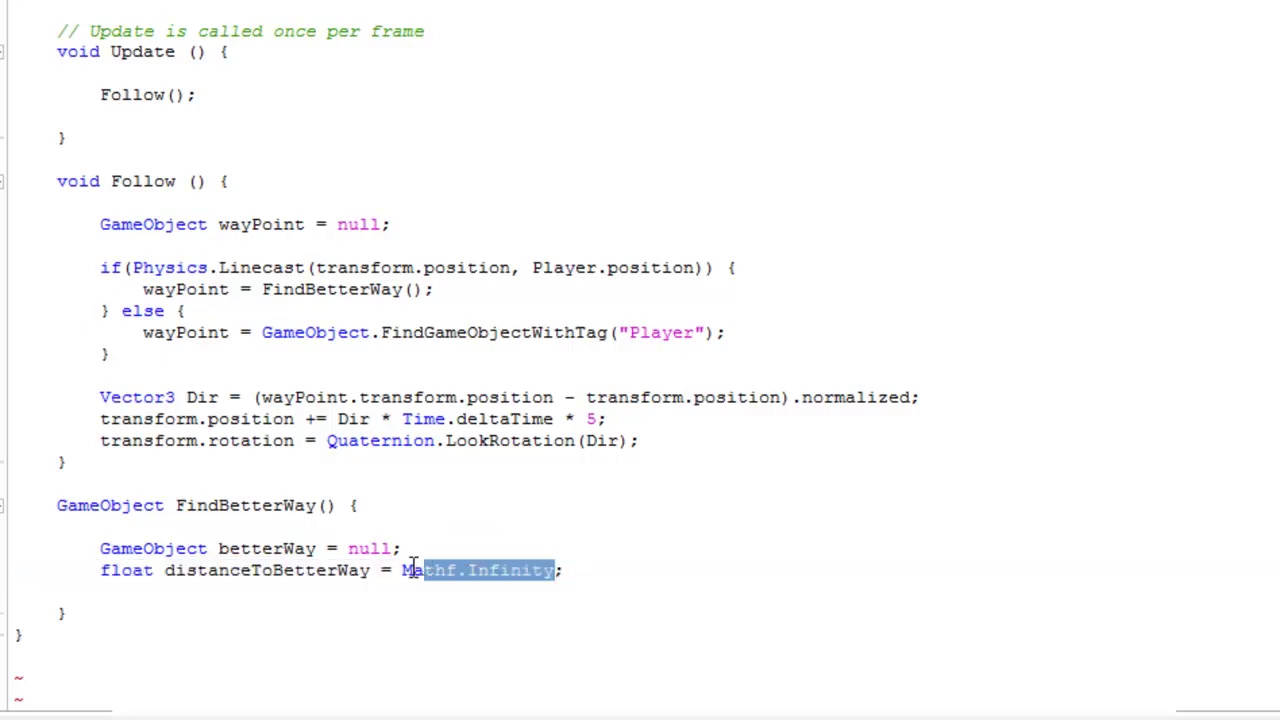
left_click(408, 565)
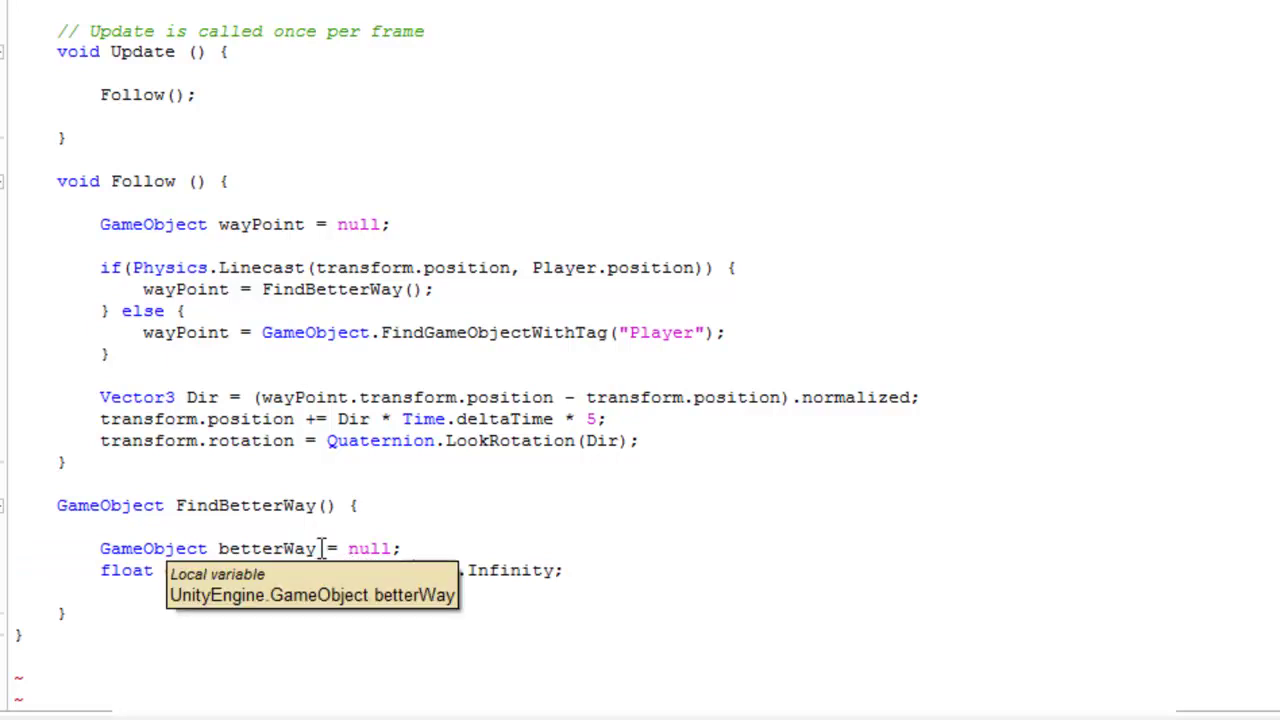
left_click_drag(318, 548, 219, 548)
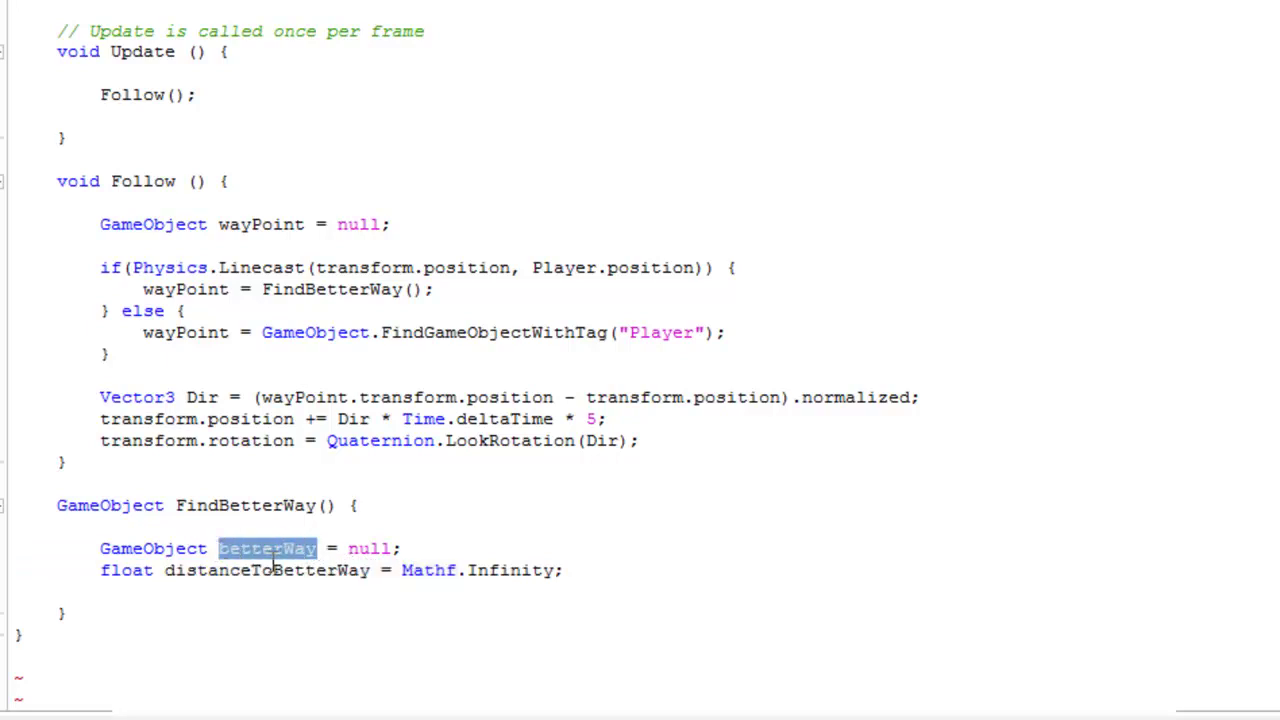
left_click_drag(370, 570, 165, 570)
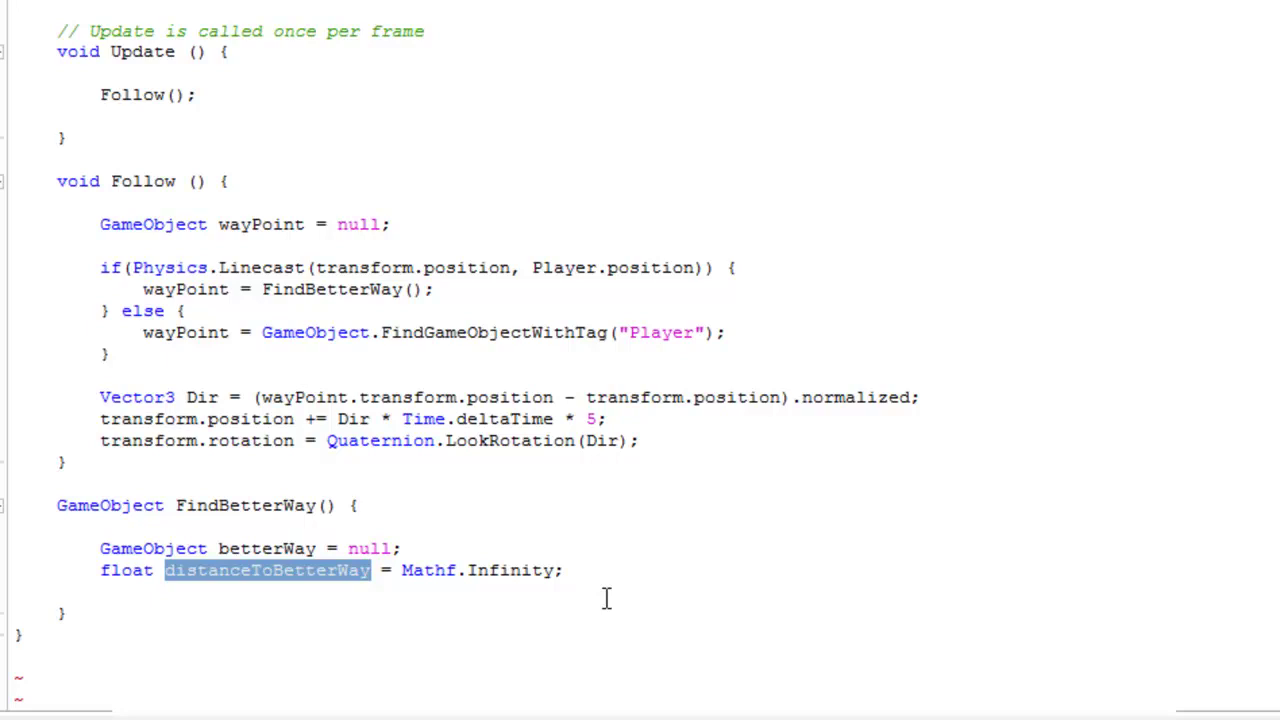
left_click(558, 570)
left_click_drag(558, 570, 401, 570)
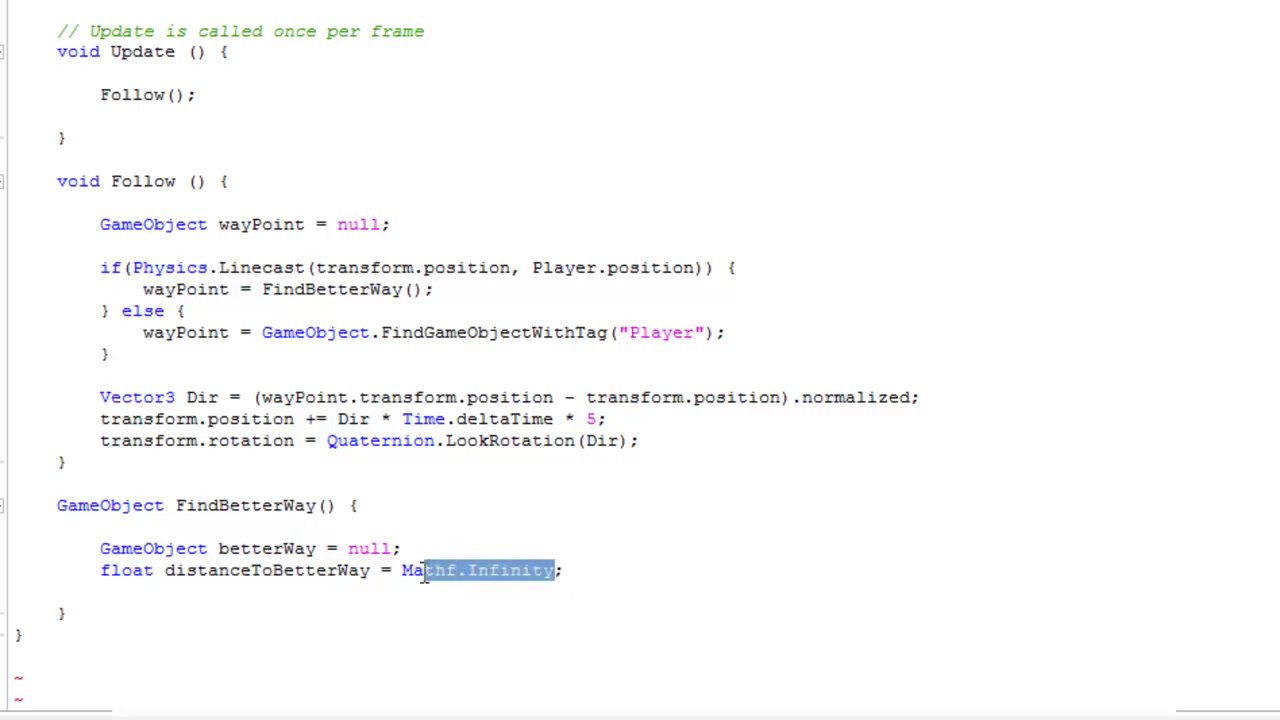
left_click(566, 570)
scroll(447, 669, "down", 1)
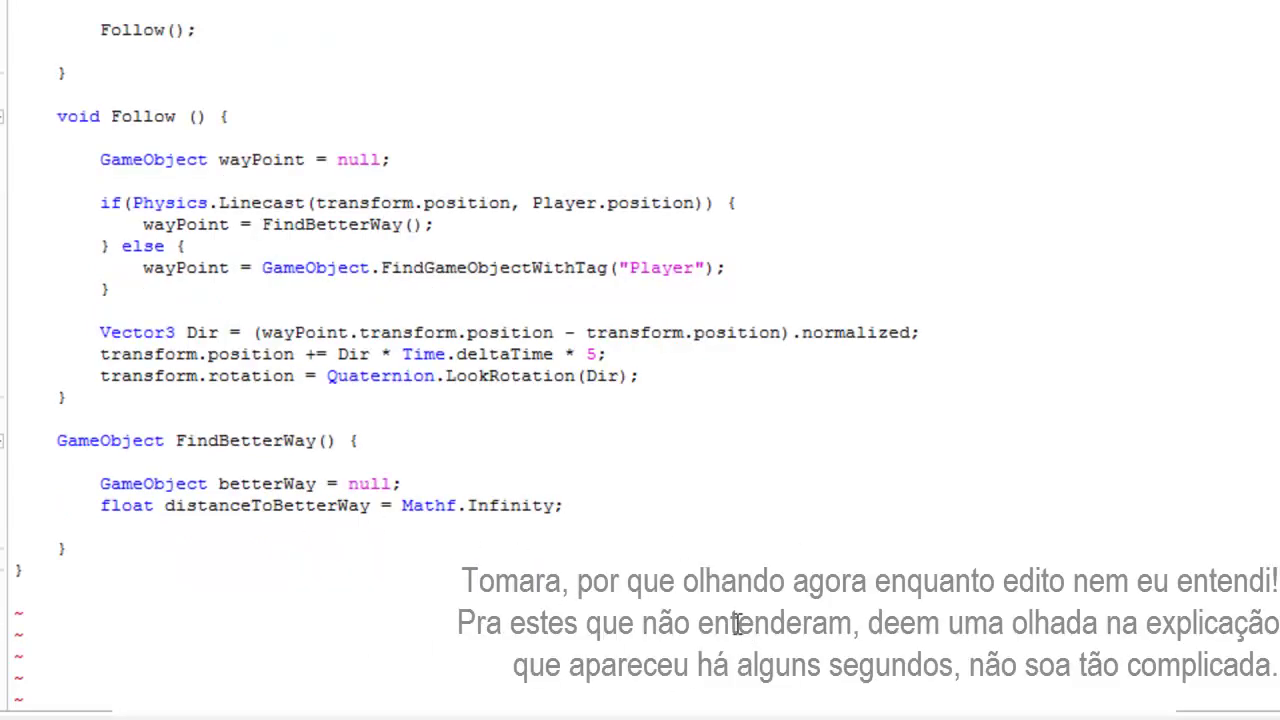
key("Return")
key("Return")
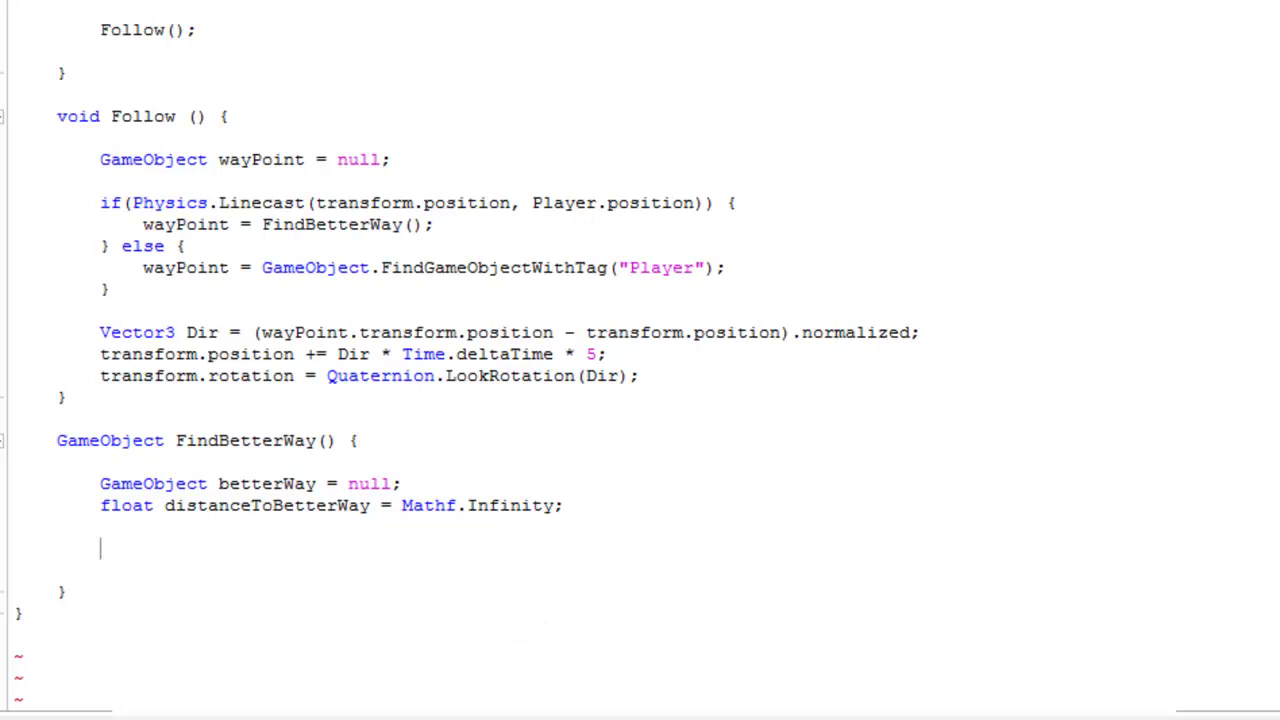
Start a foreach(GameObject go in wayPointsList) { loop in FindBetterWay.
type("foreac")
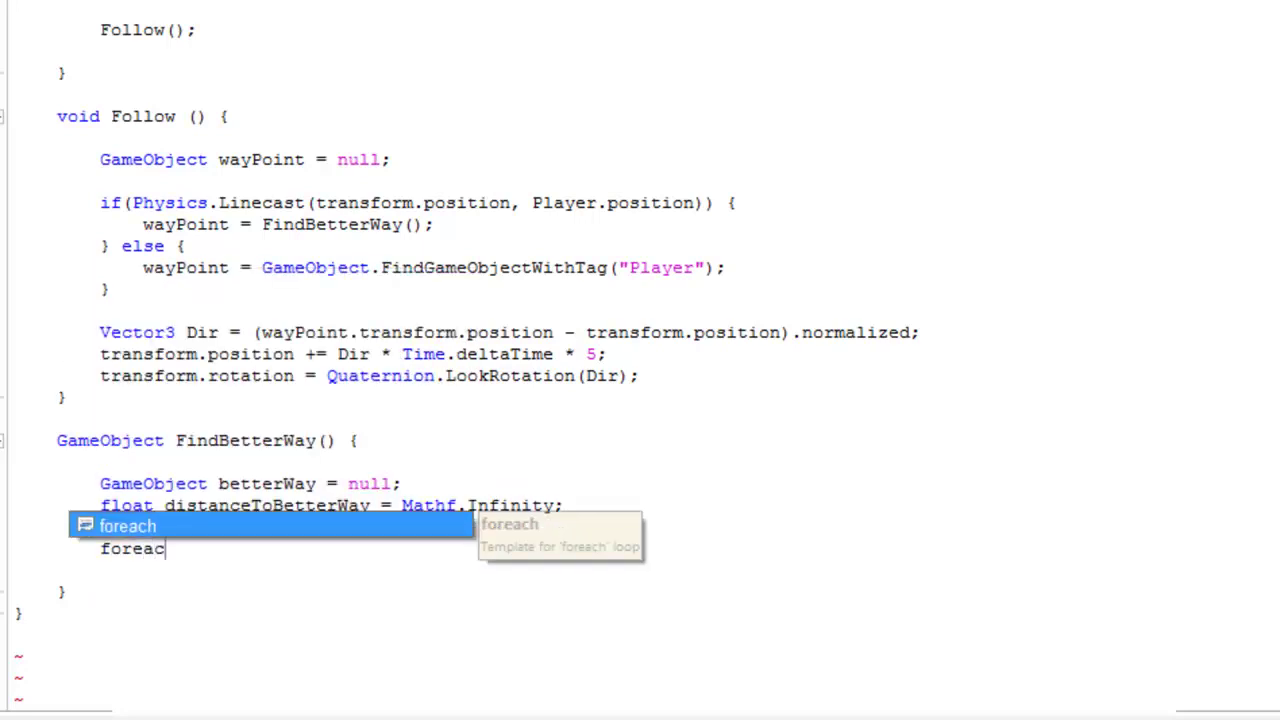
type("h(Ga")
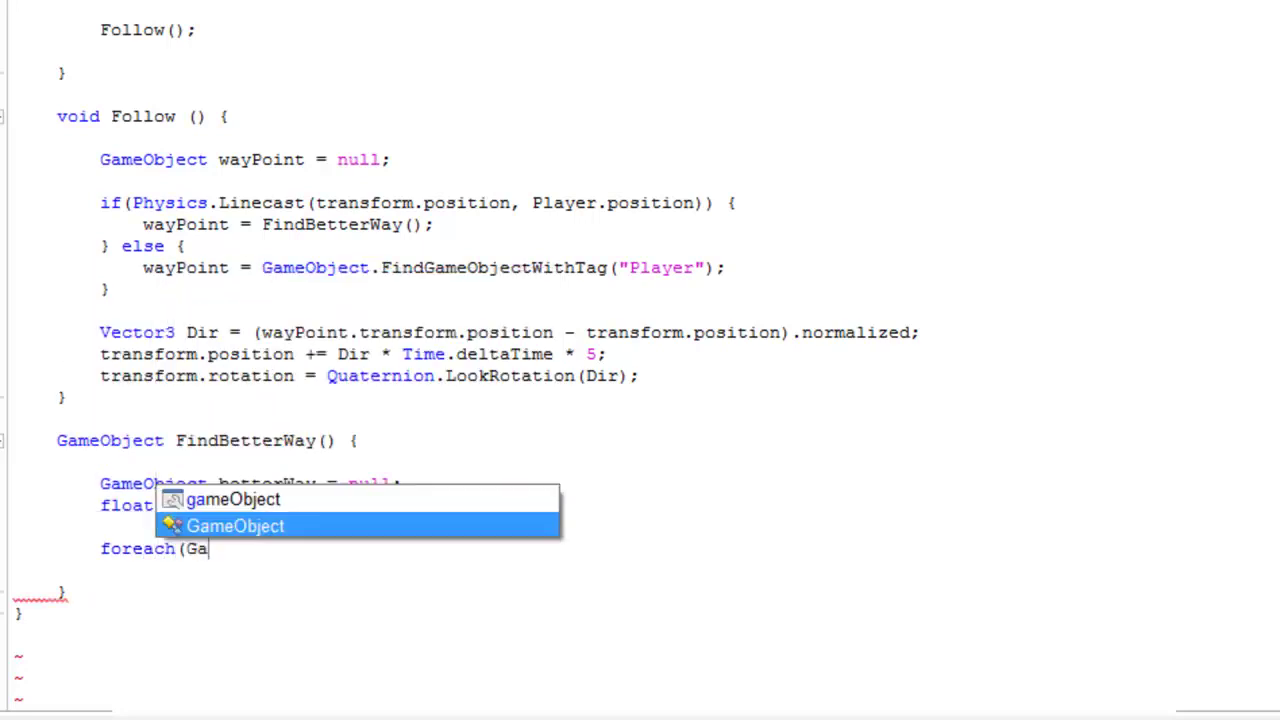
key("Return")
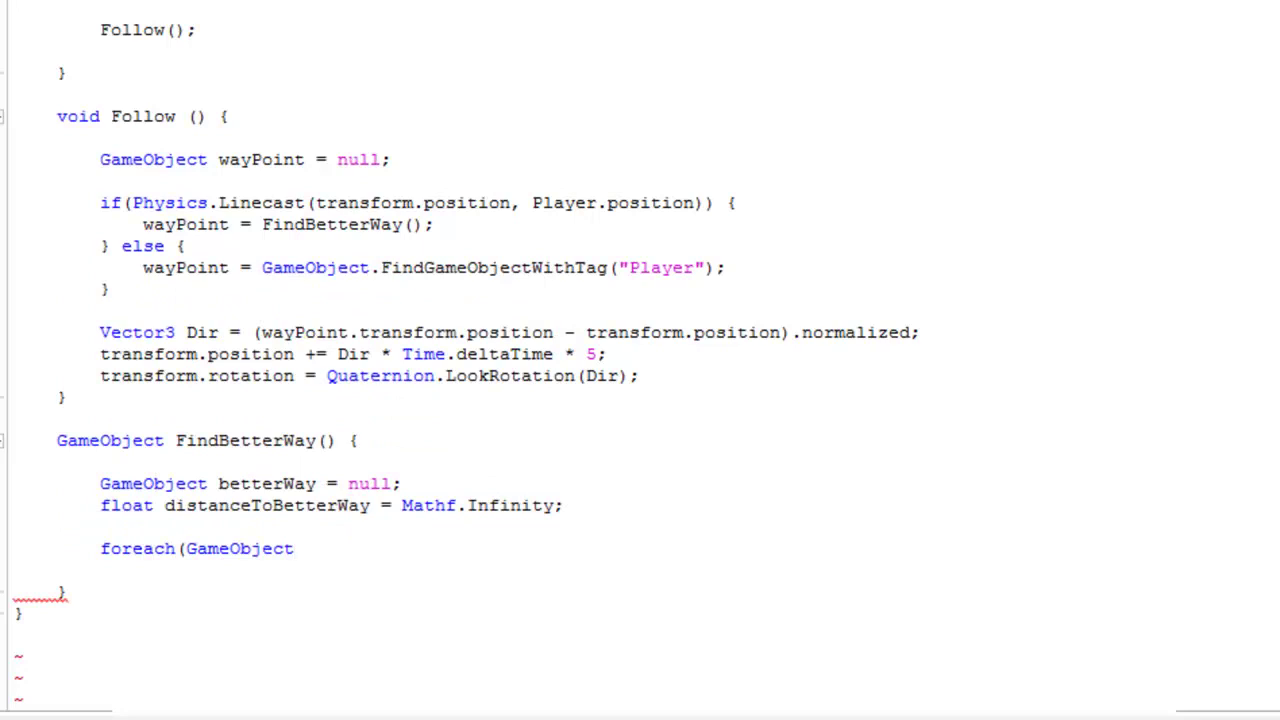
type("go ")
type("in way")
key("Return")
type(")")
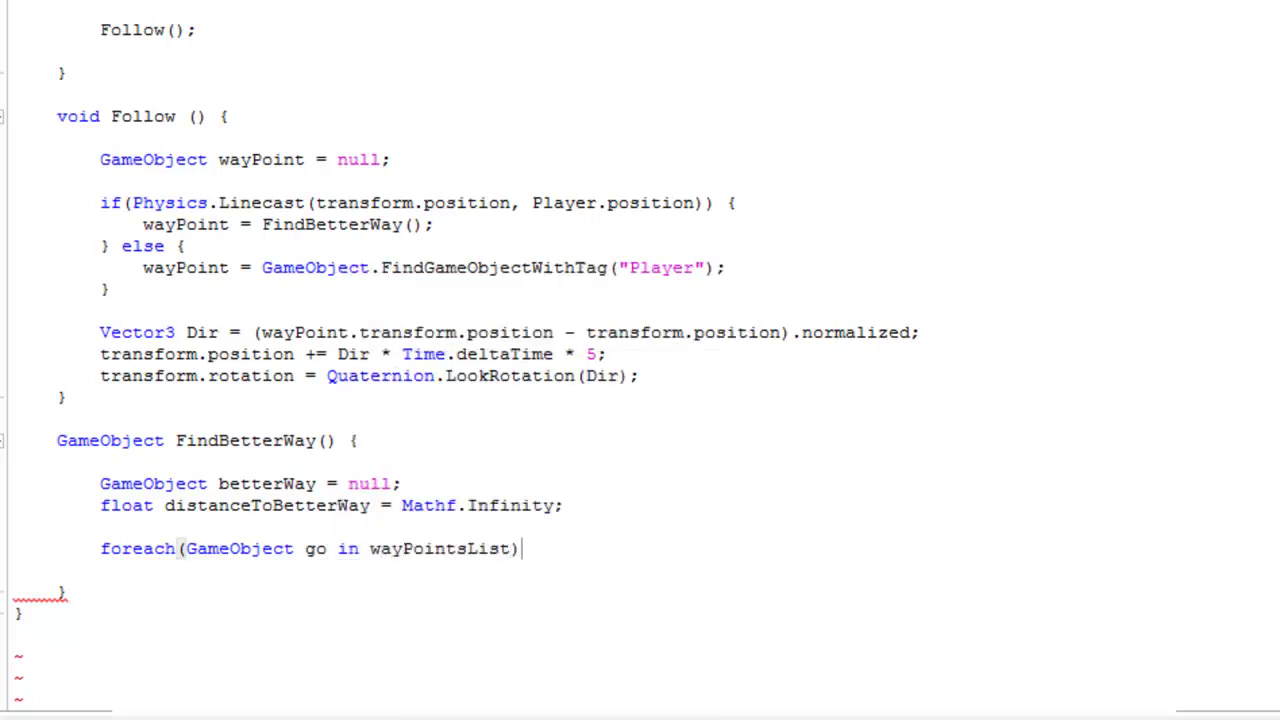
type(" {")
key("Return")
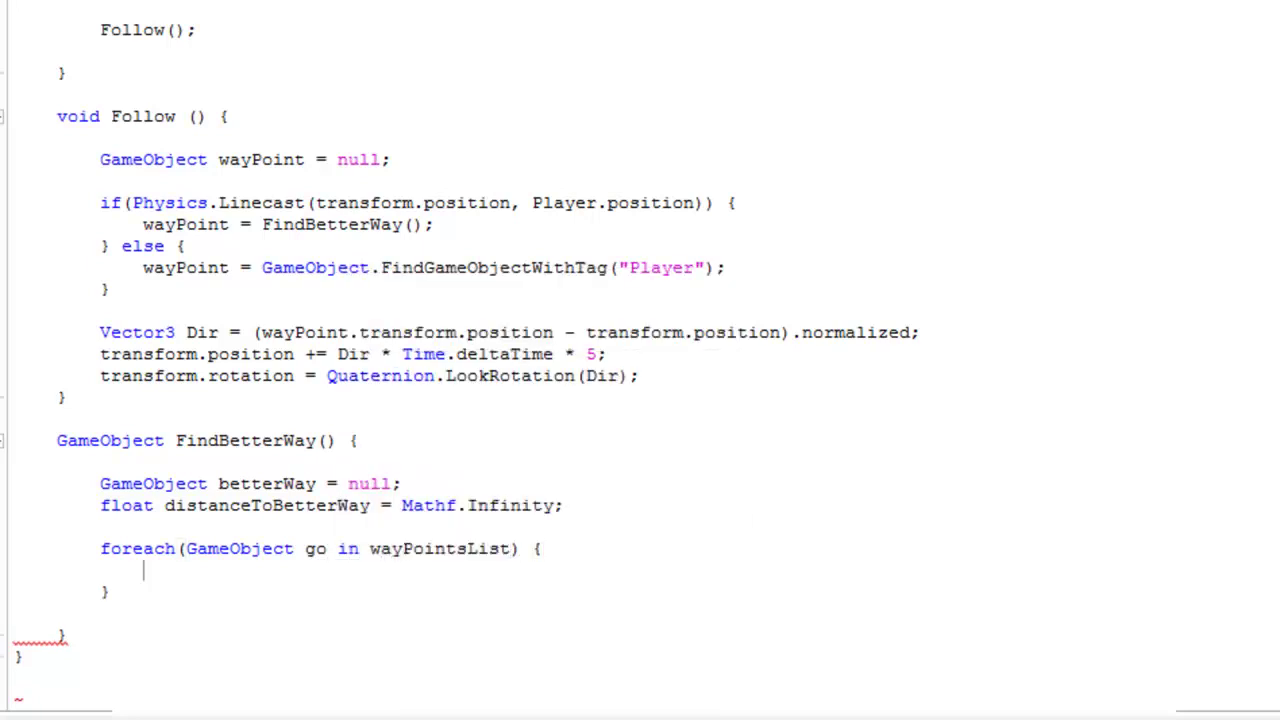
scroll(484, 570, "down", 2)
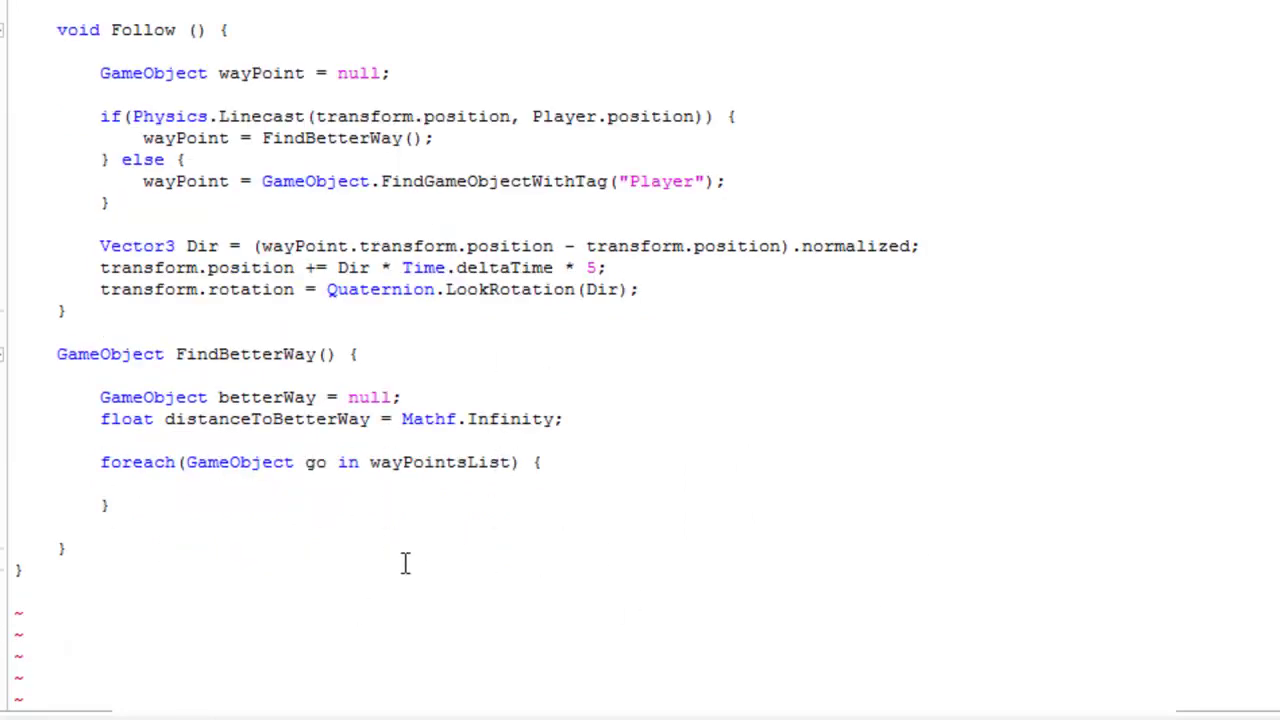
Add float distToWayPoint = Vector3.Distance(transform.position, go.transform.position); inside the loop.
type("float D")
key("BackSpace")
type("dist")
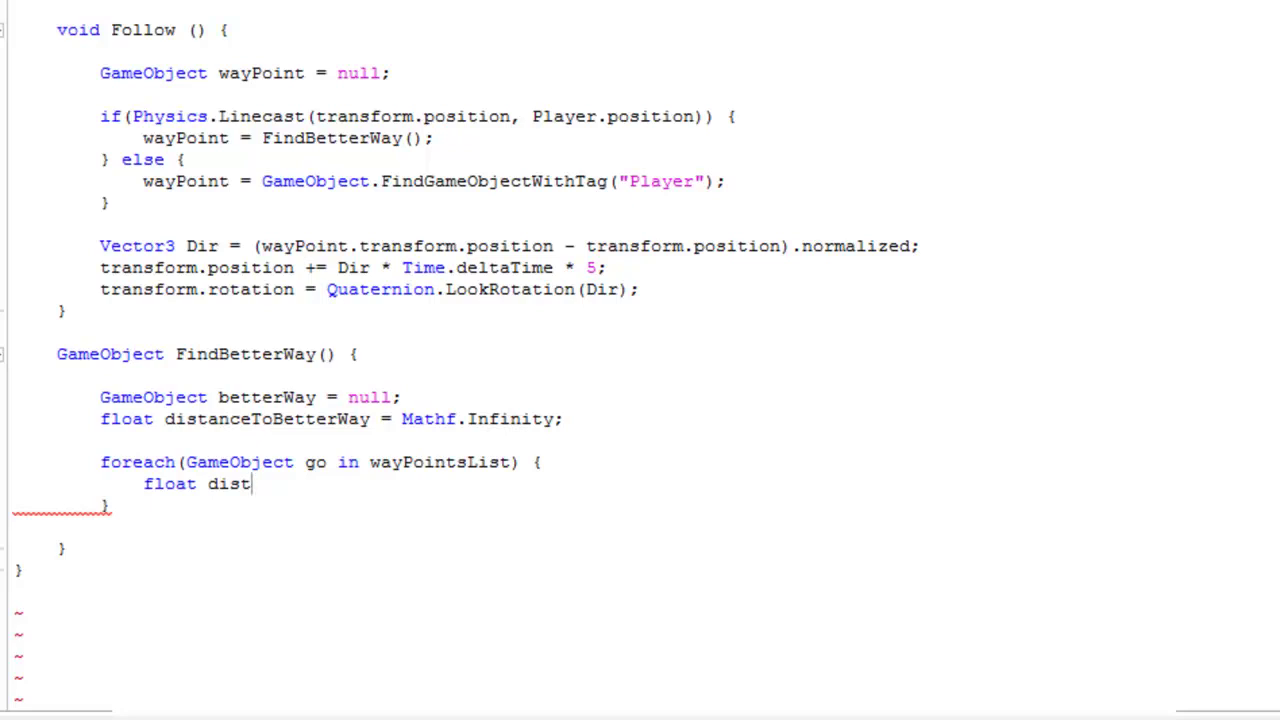
type("o")
key("BackSpace")
type("Point =")
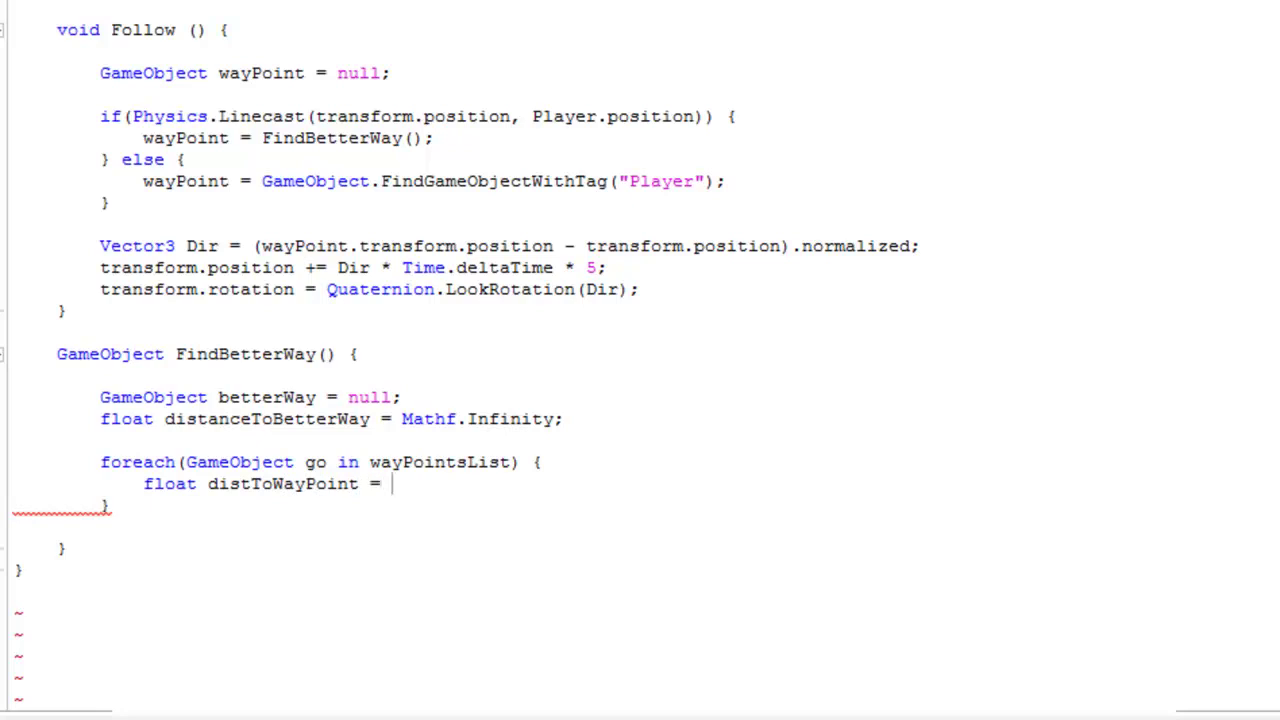
type("Vec")
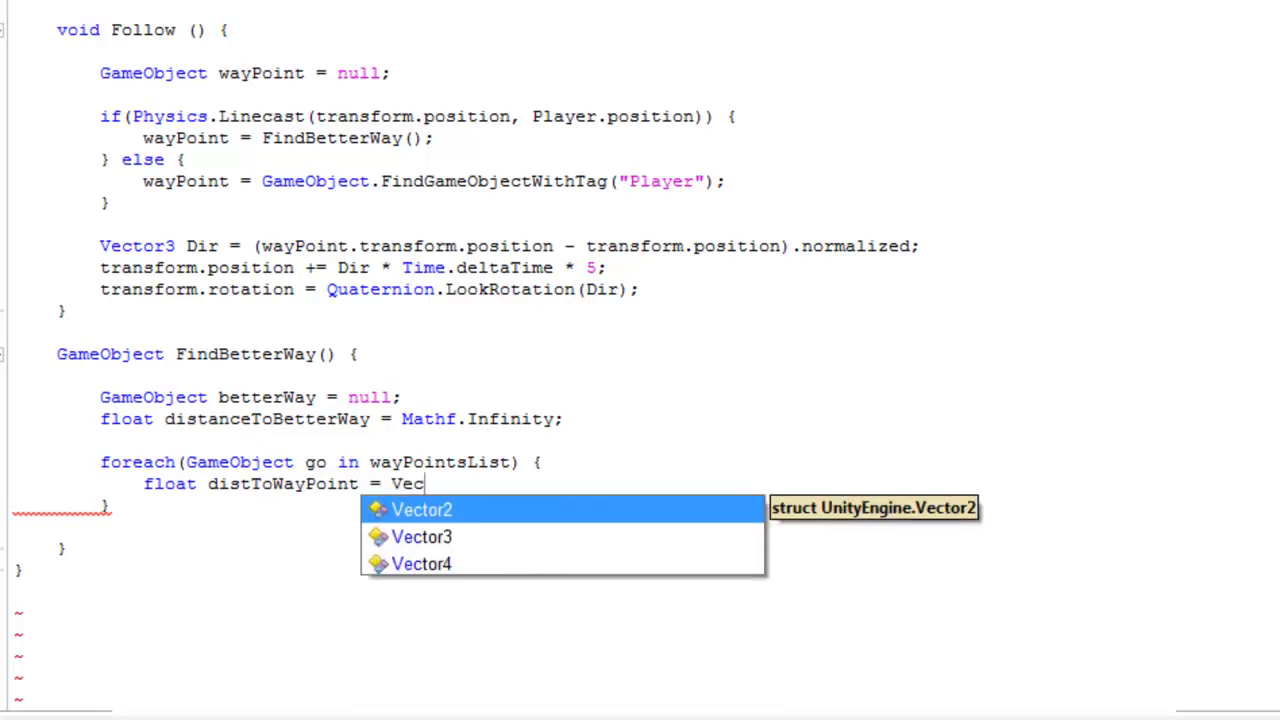
type("tor3.Distna")
key("BackSpace")
key("BackSpace")
type("ance(")
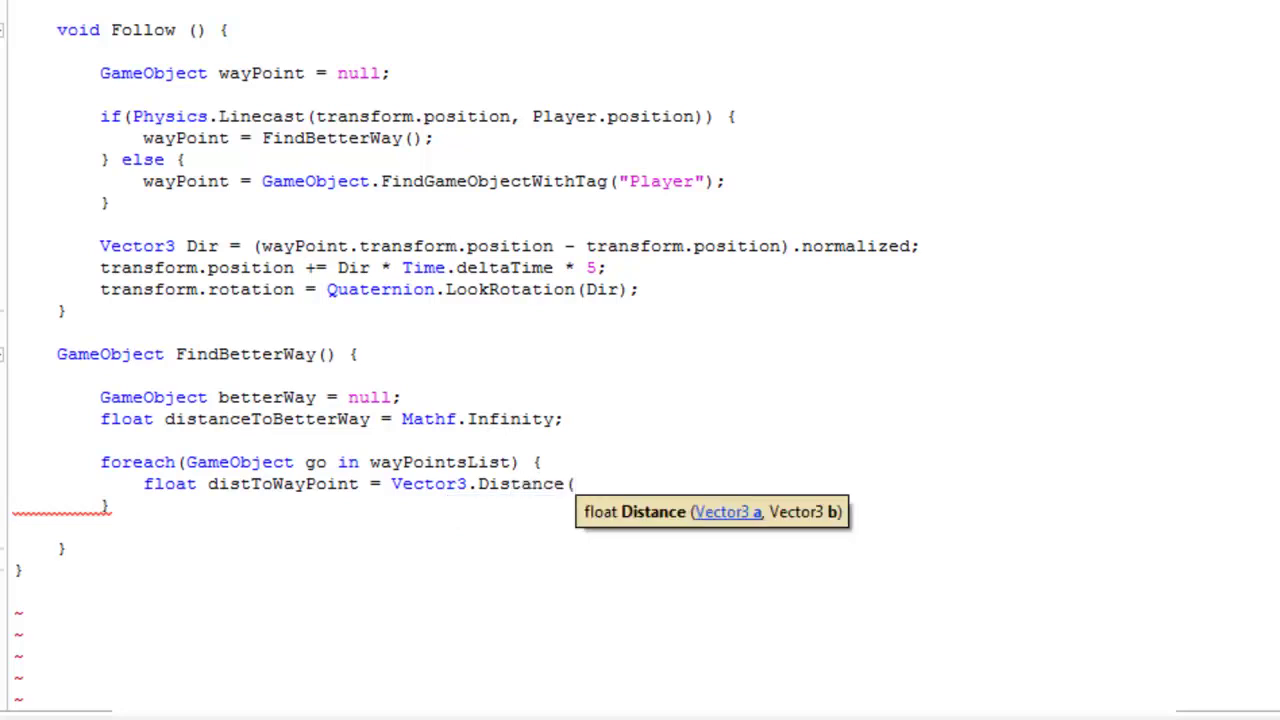
type("transform")
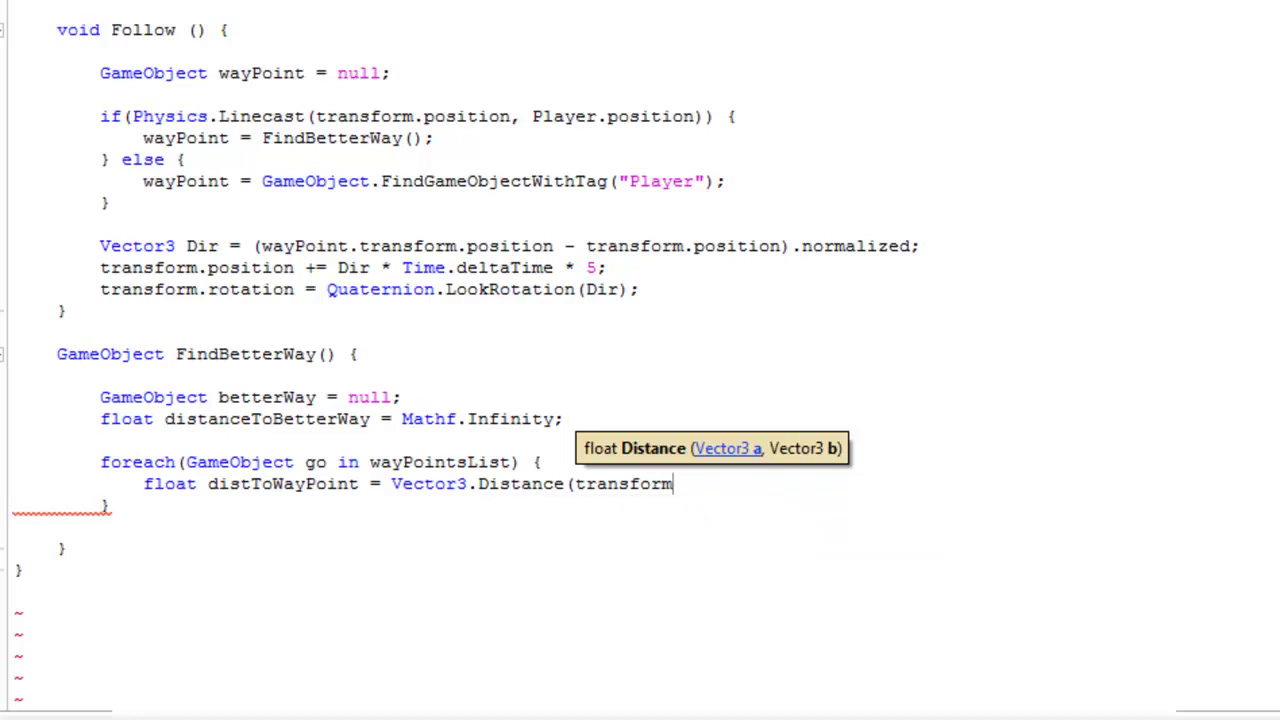
type(".position, ")
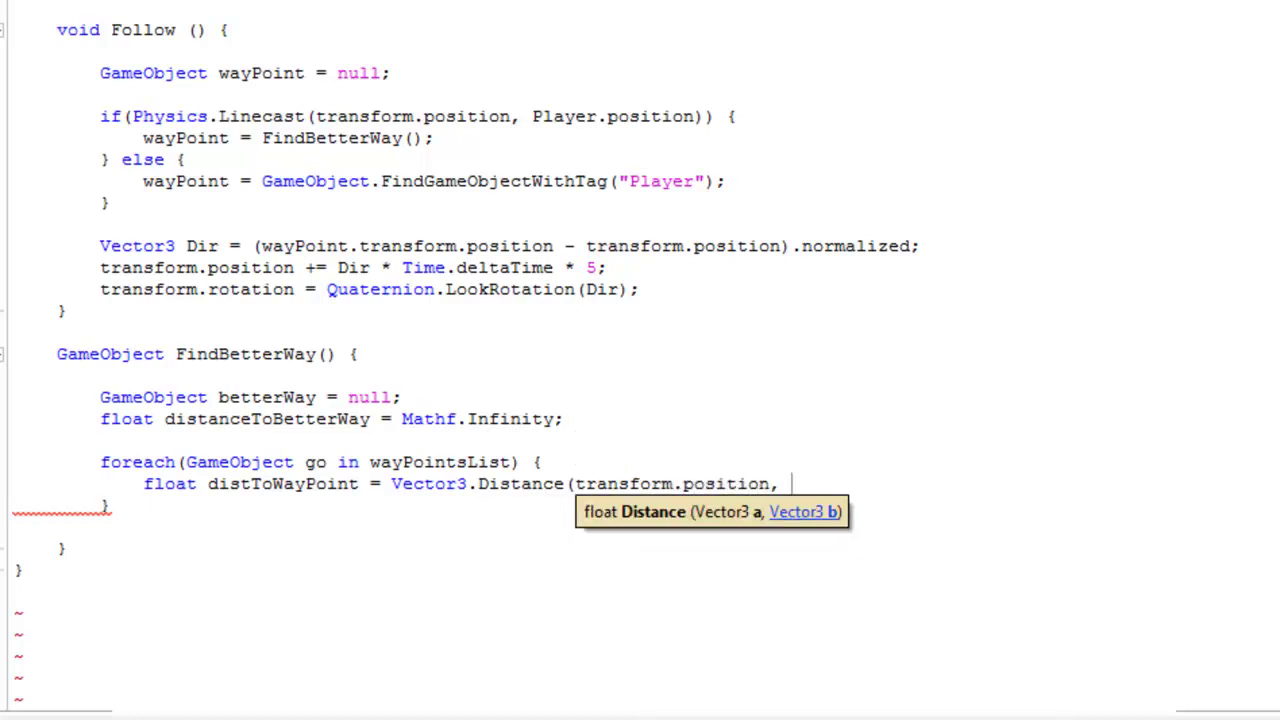
type("go.transform")
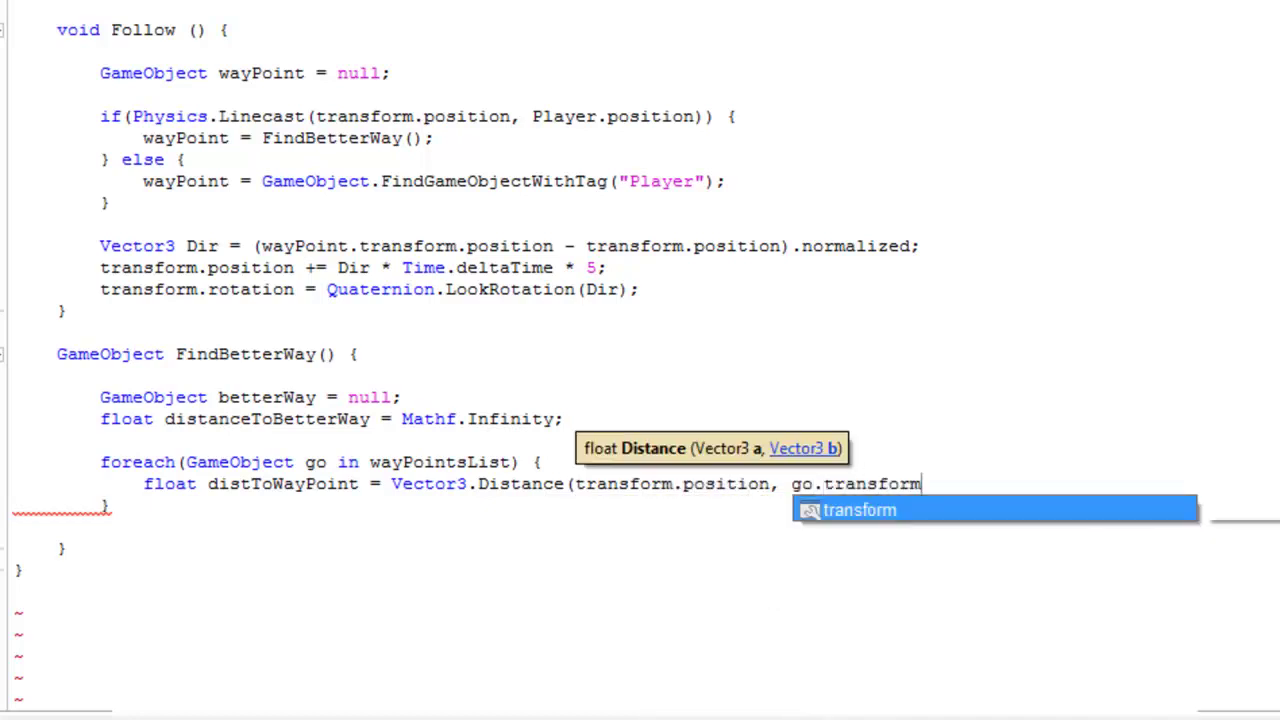
type(".position")
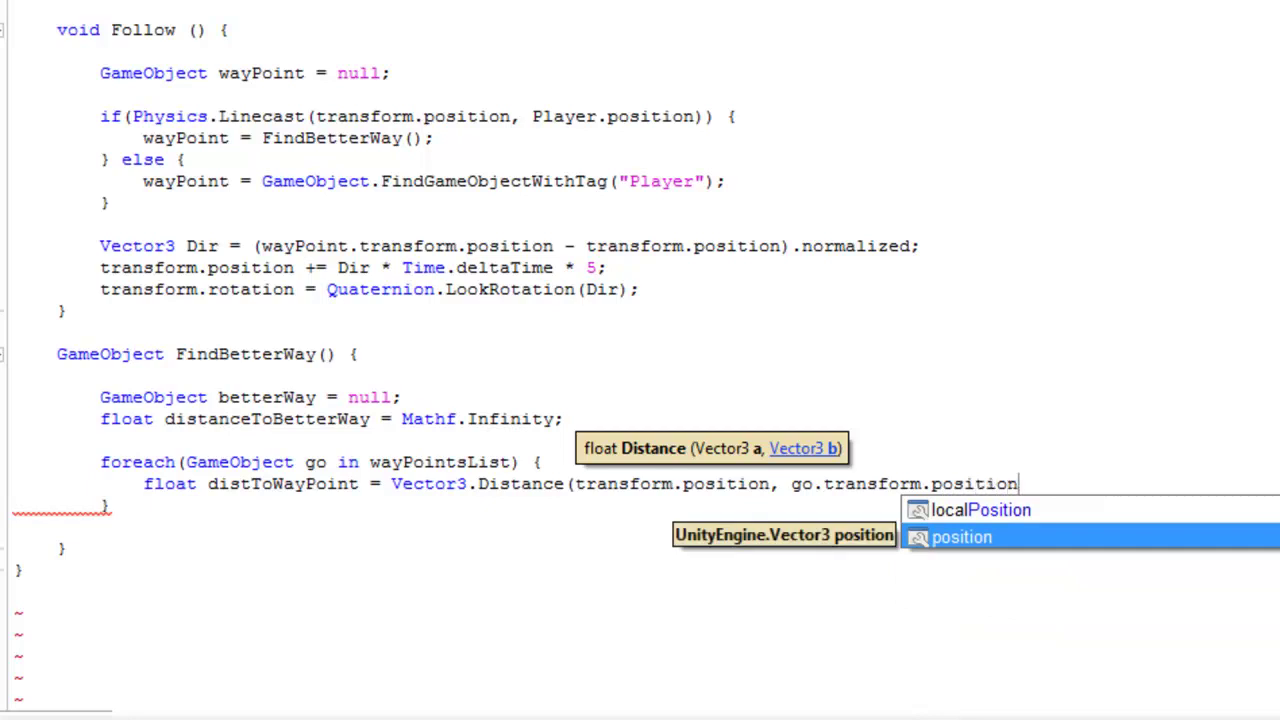
type(");")
Review the loop variable go and both position arguments of the Distance call.
double_click(316, 462)
left_click(720, 491)
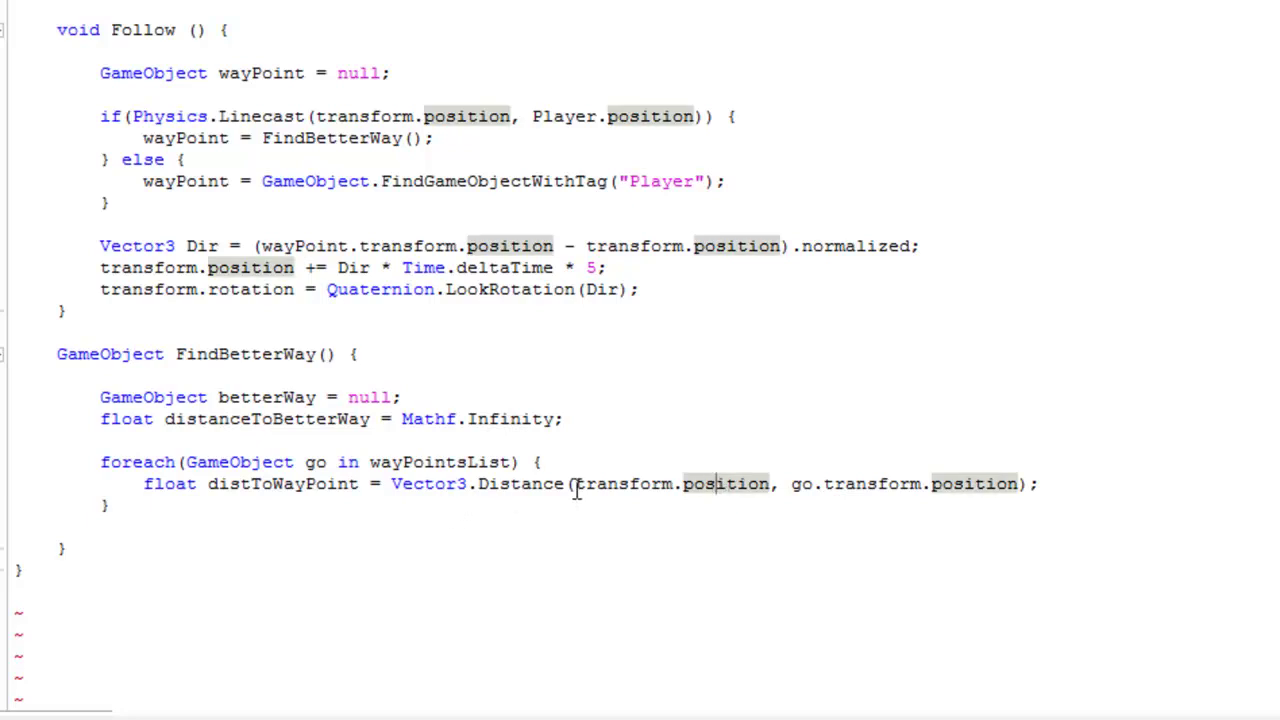
mouse_move(568, 484)
left_click_drag(772, 484, 575, 484)
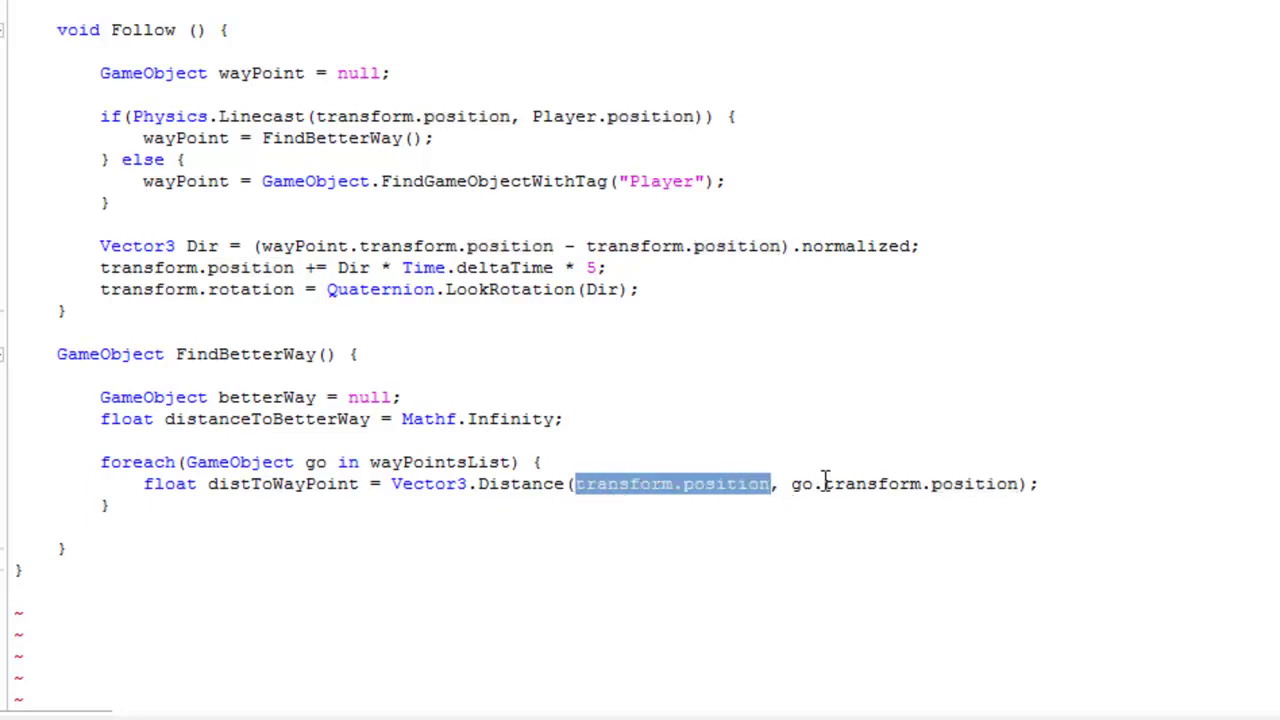
left_click(768, 486)
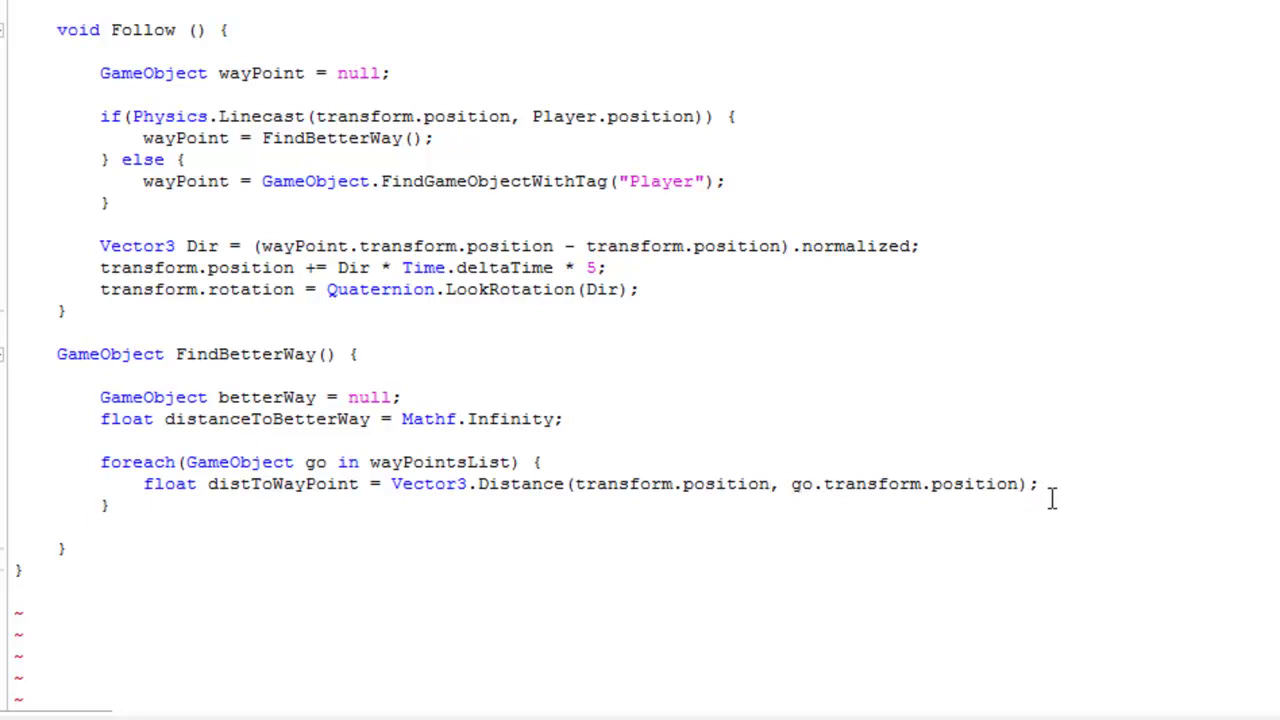
left_click_drag(1019, 484, 790, 490)
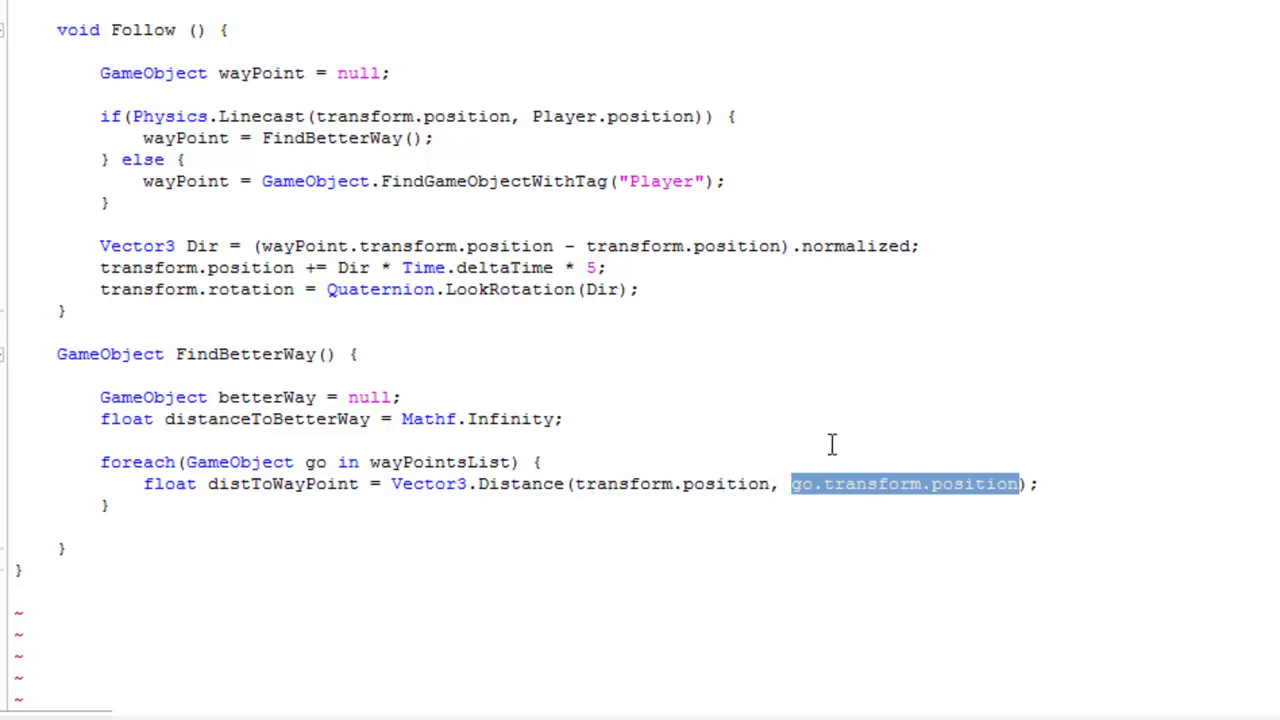
left_click(1070, 487)
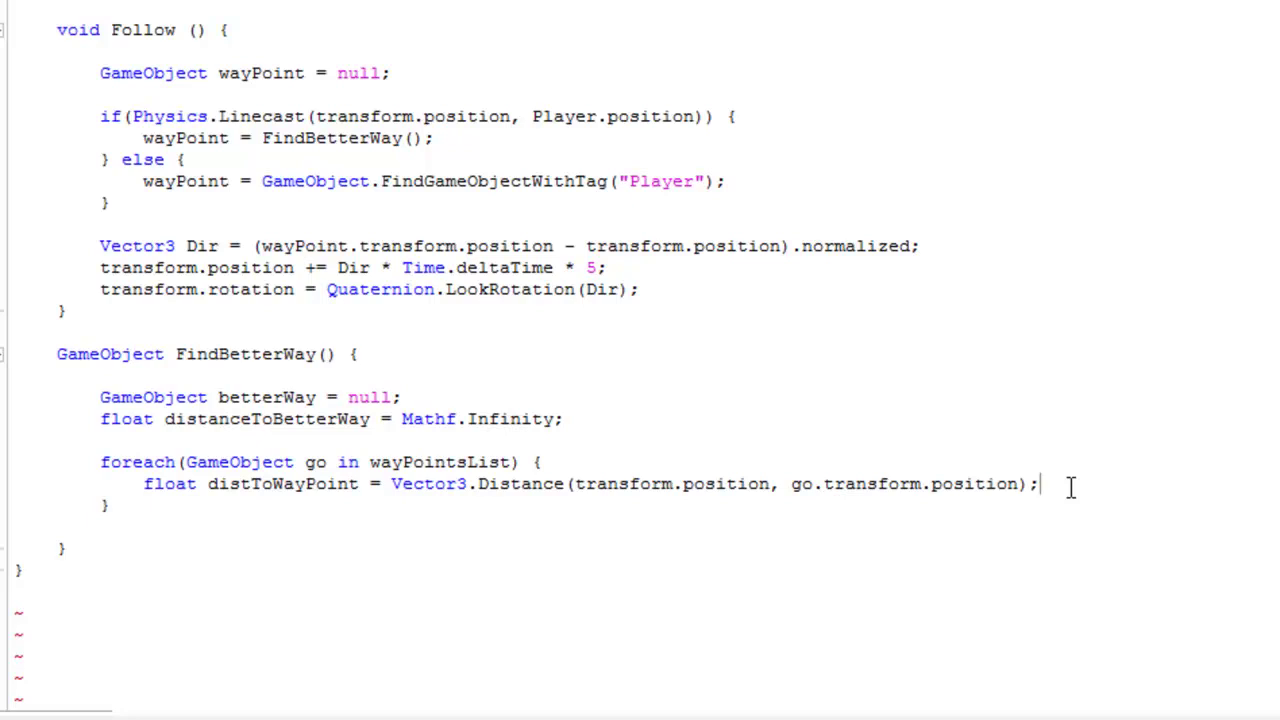
Add a float distWayPointToTarget Vector3.Distance line below distToWayPoint.
key("Return")
type("float ")
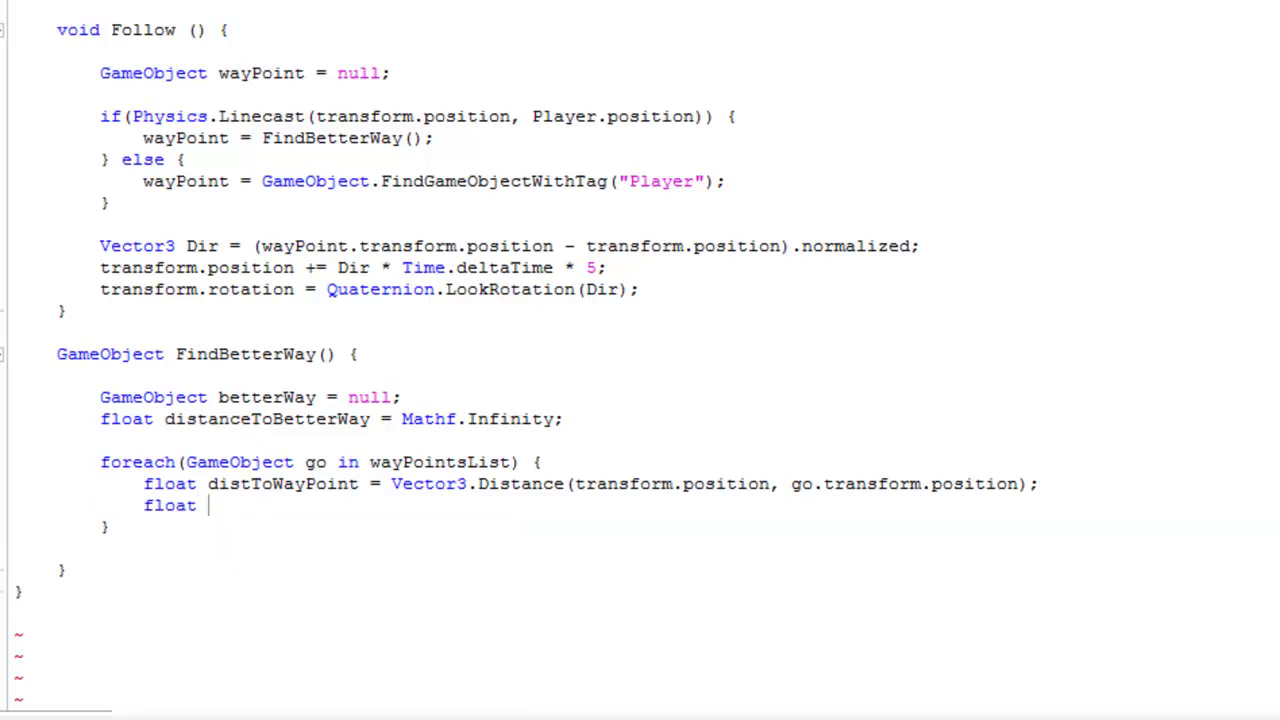
type("distT")
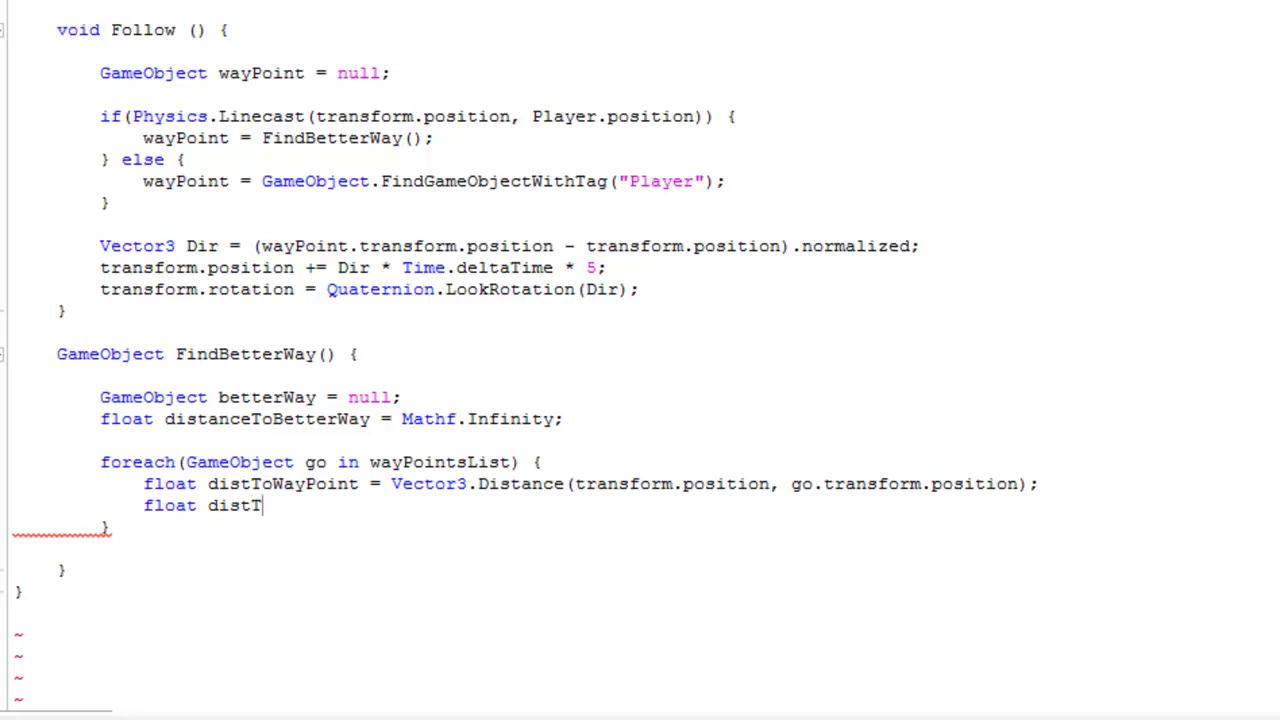
key("BackSpace")
type("Way")
type("ntTR")
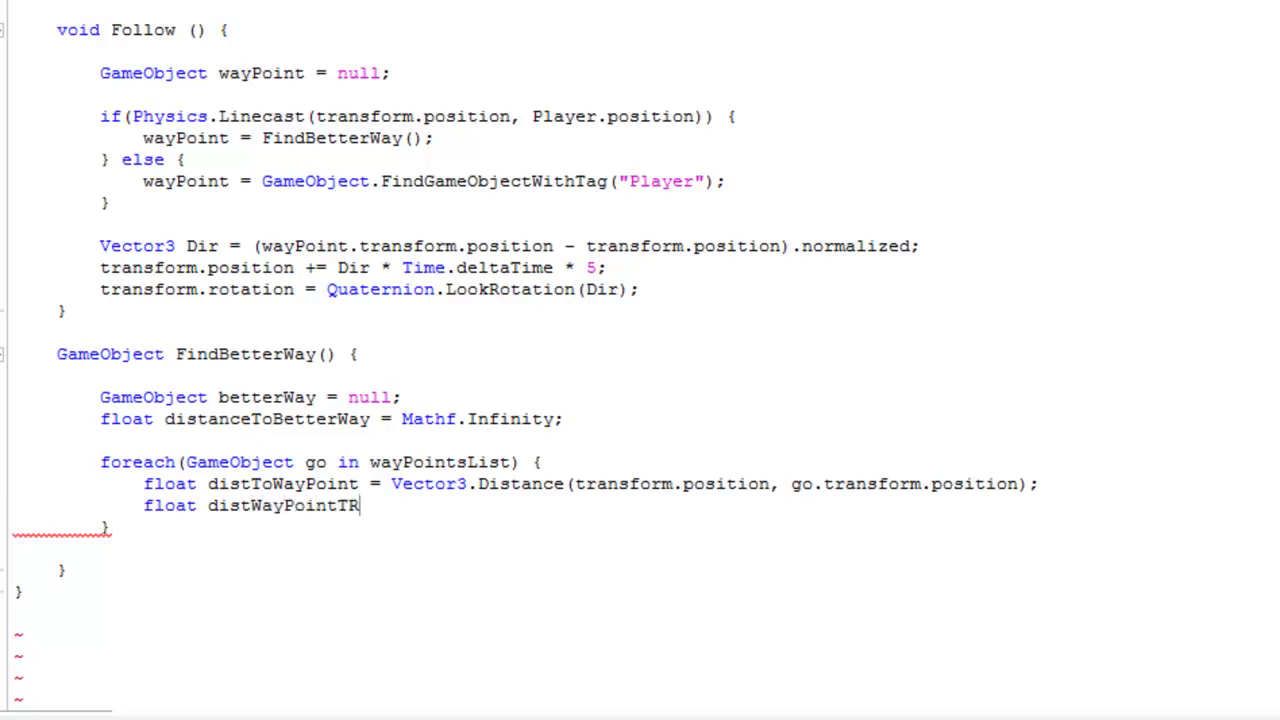
type("Targe")
type("Vectr")
key("BackSpace")
type("or3.Dista")
key("BackSpace")
key("BackSpace")
type("tance(transform.position")
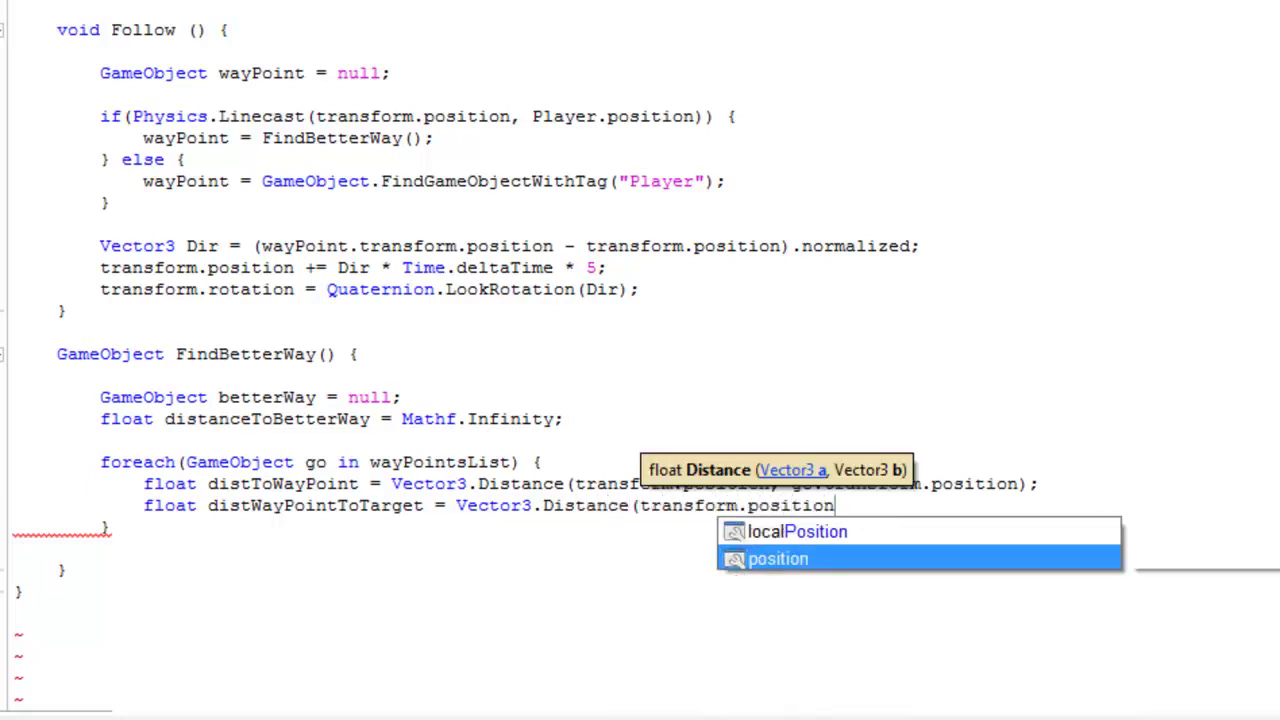
type(", go.transform")
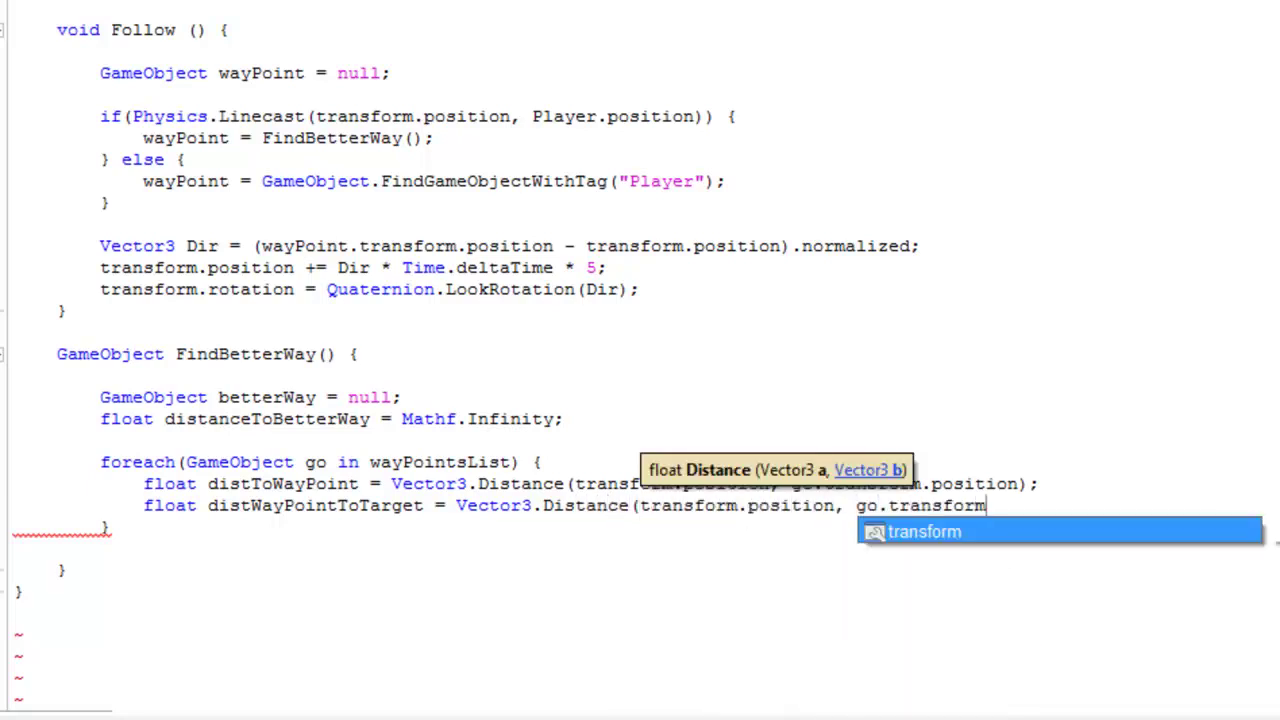
type(".position);")
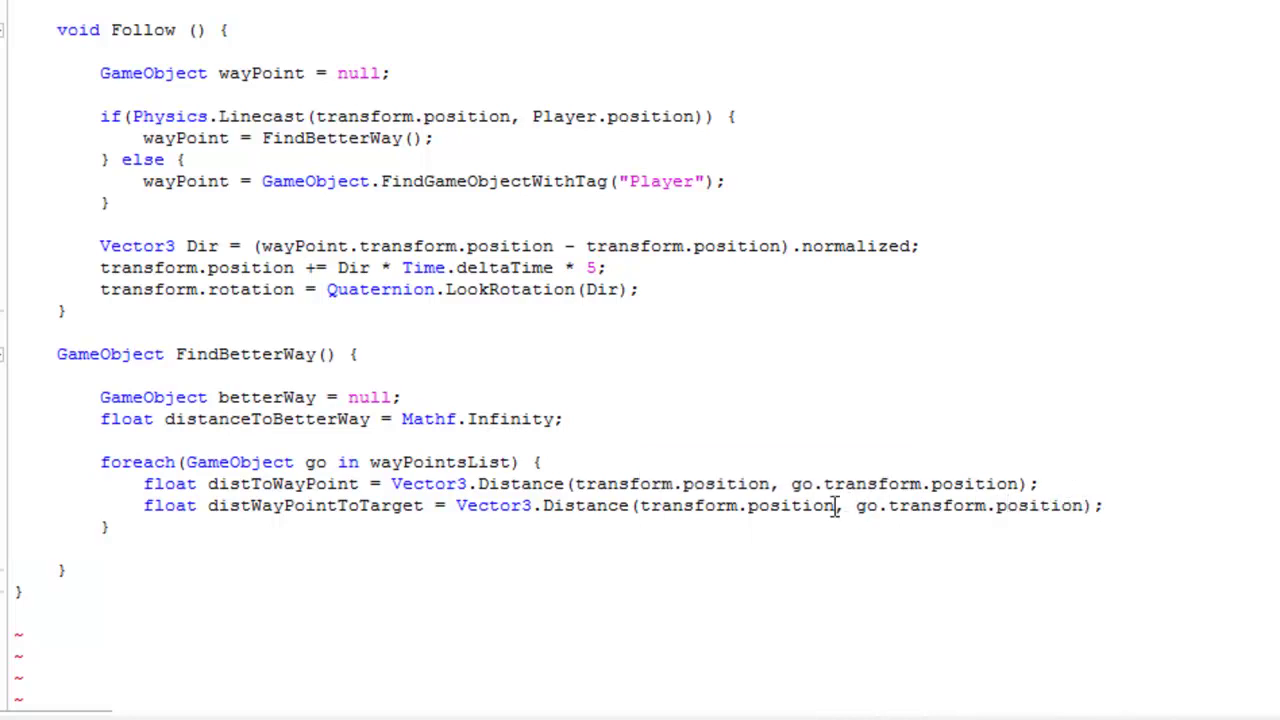
Change its arguments to go.transform.position and Player.position.
left_click_drag(837, 507, 641, 507)
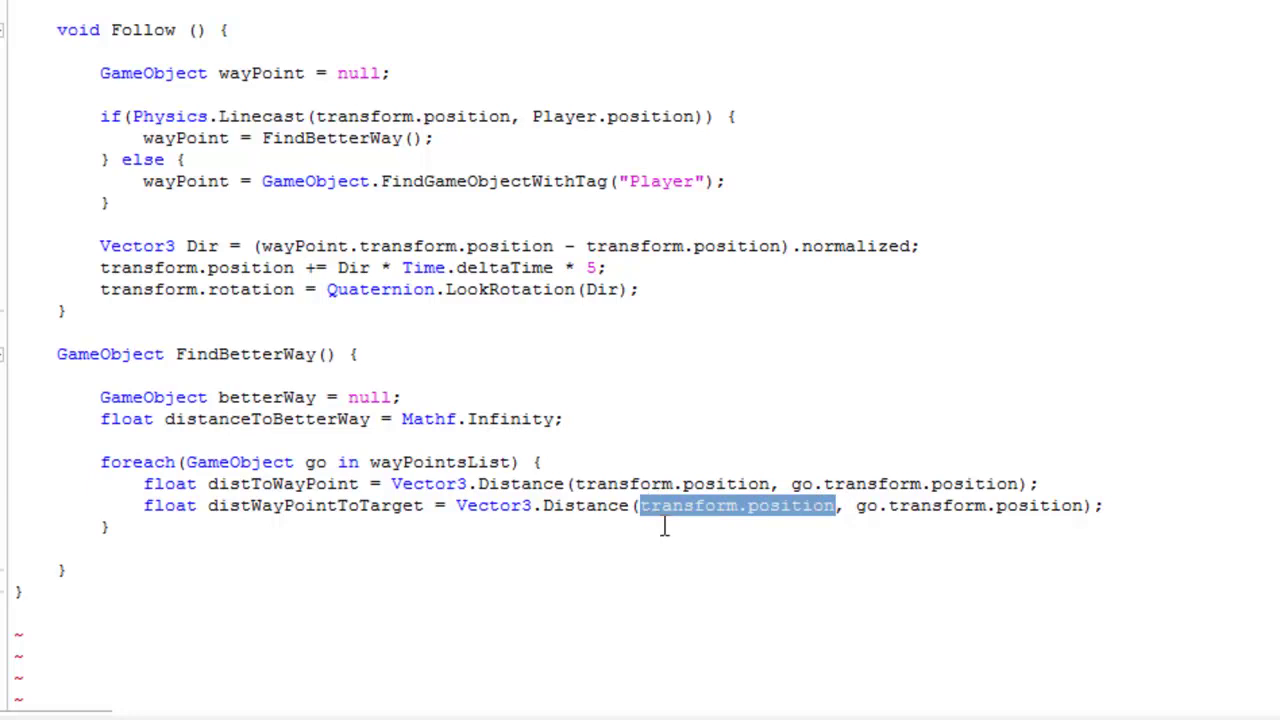
type("go.tra")
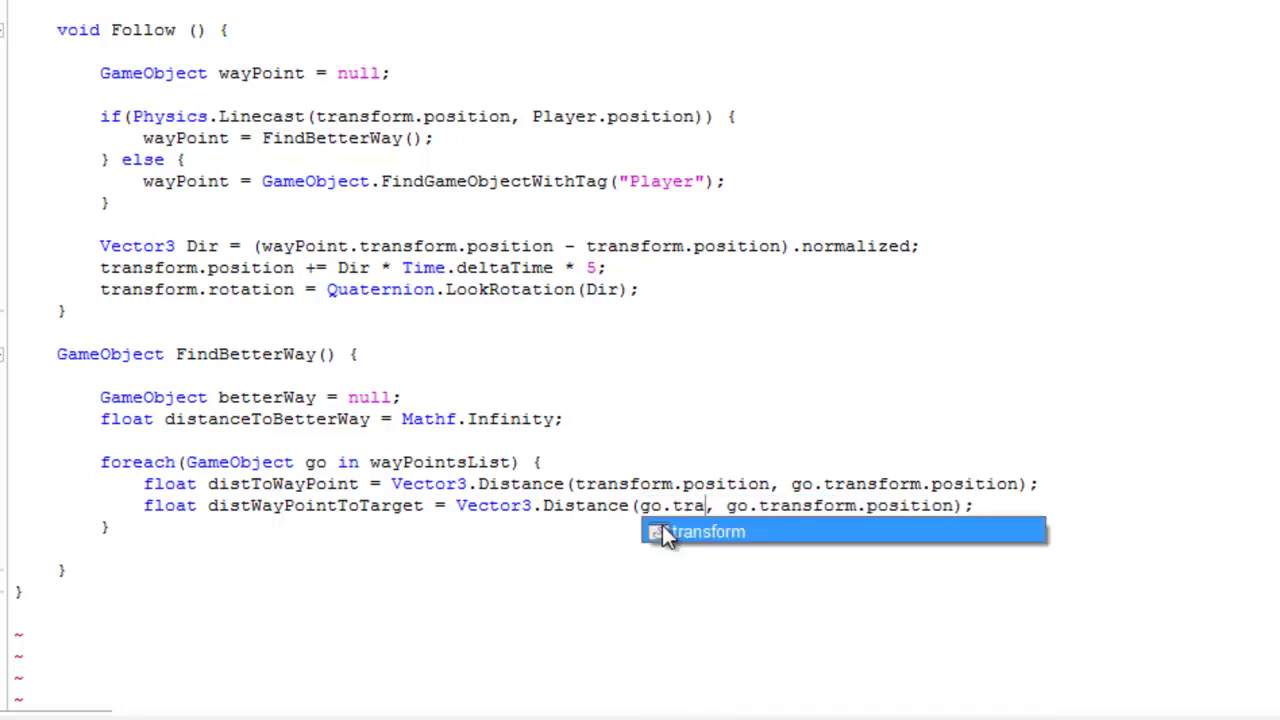
type("nsform.position")
key("Escape")
left_click_drag(1118, 506, 899, 507)
key("BackSpace")
key("BackSpace")
type("Player.posi")
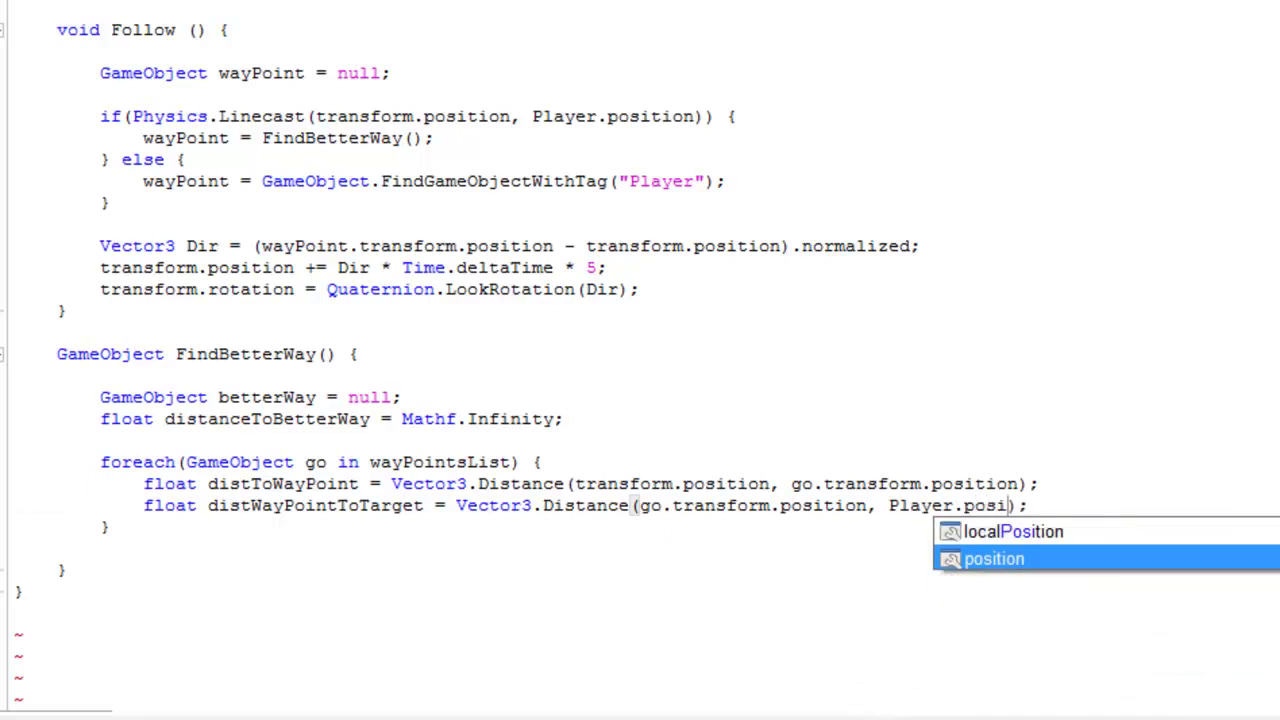
type("tion")
left_click(772, 506)
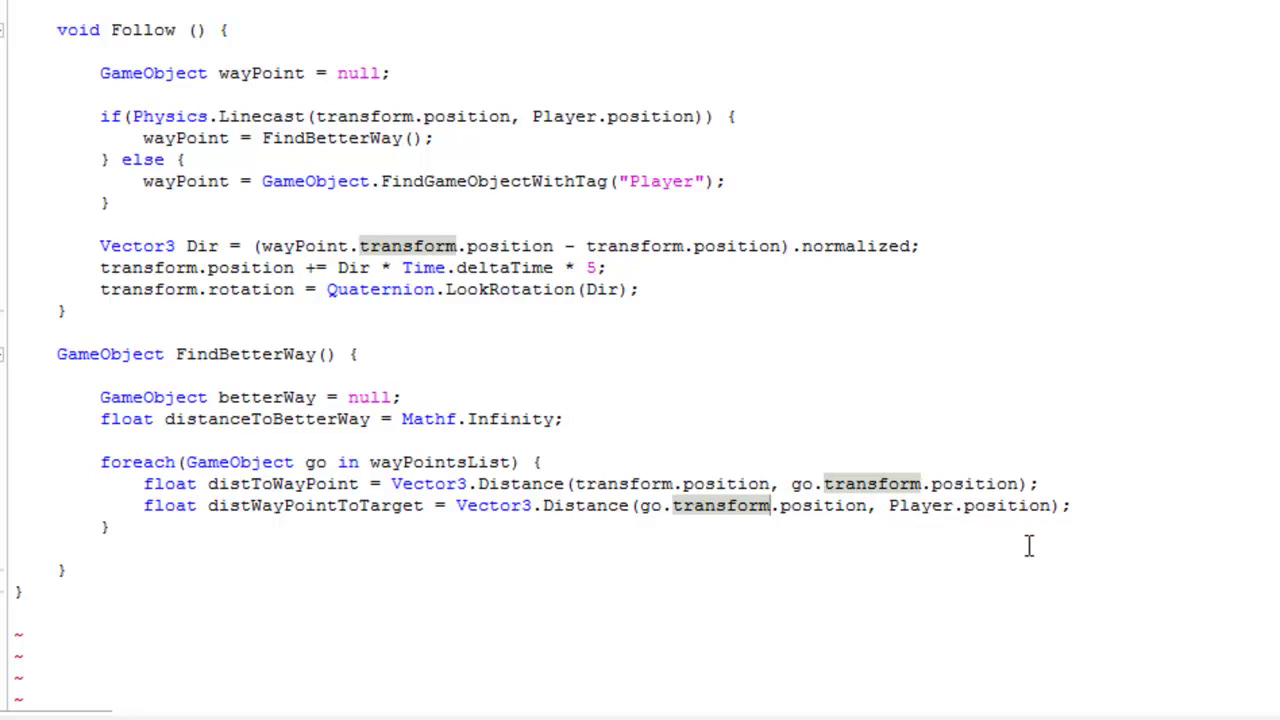
left_click(1123, 509)
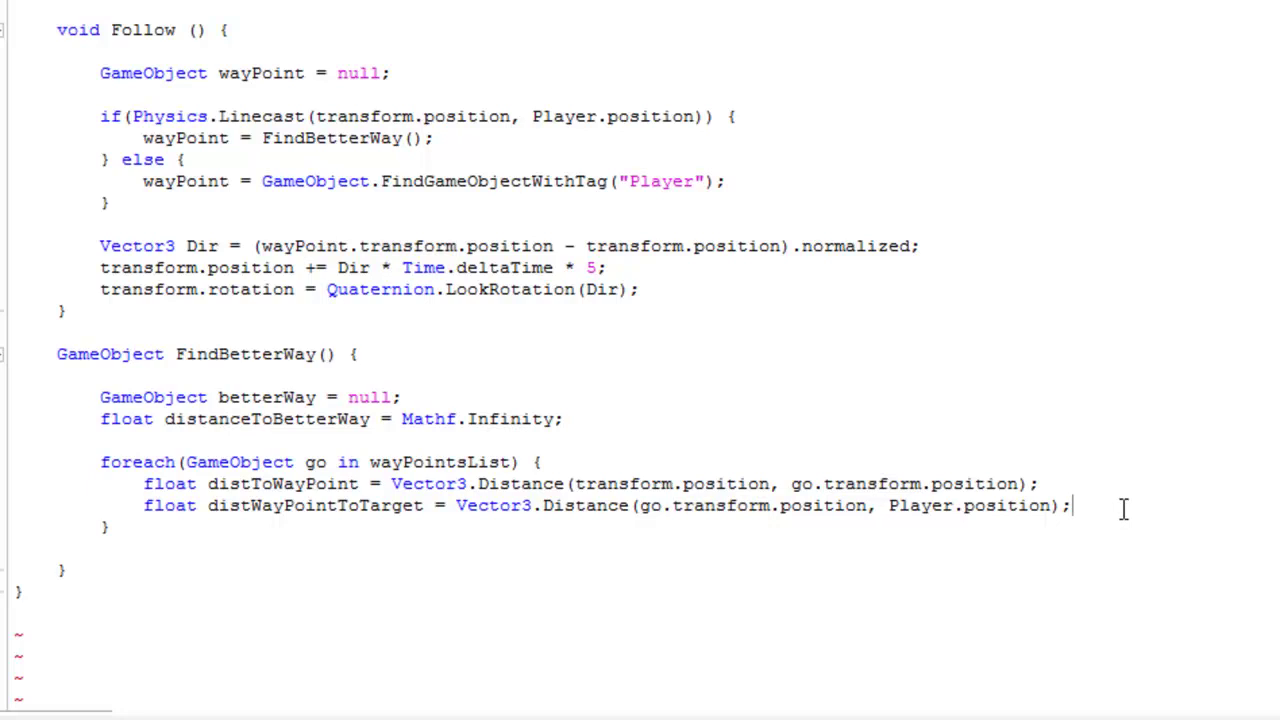
Add float distToTarget = Vector3.Distance(transform.position, Player.position); to the loop.
key("Return")
type("float dis")
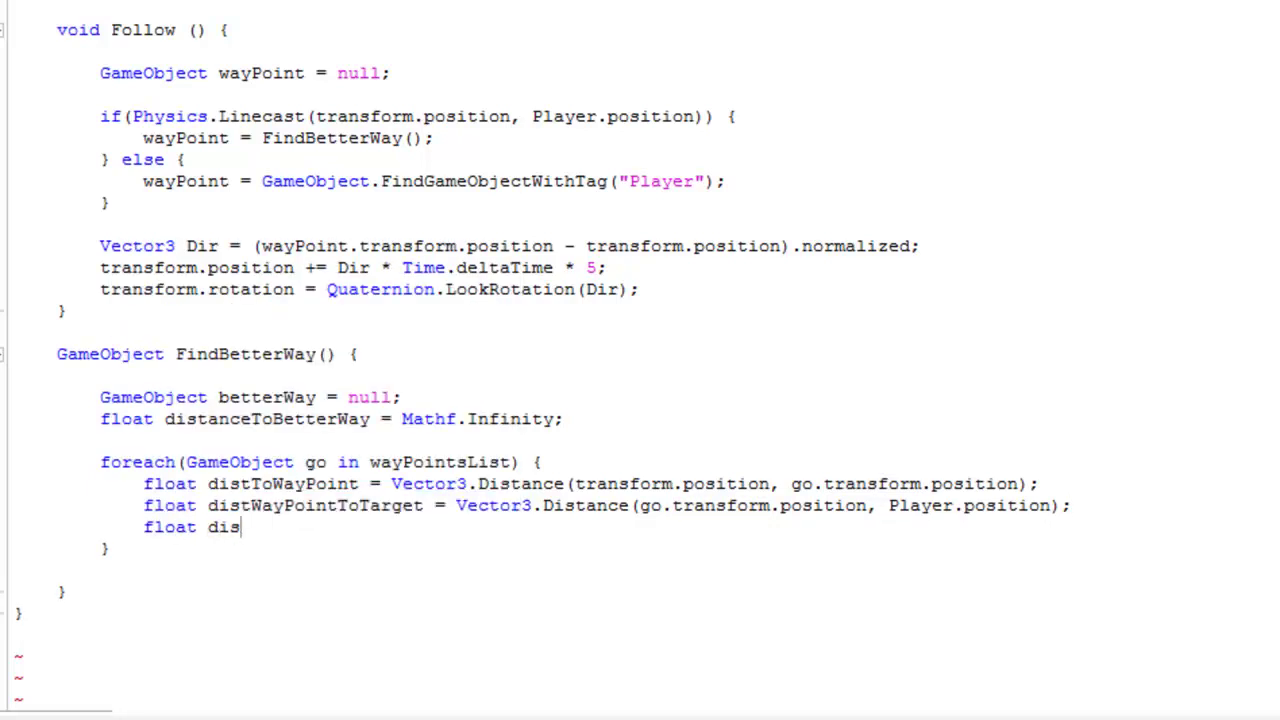
type("tTO")
key("BackSpace")
key("BackSpace")
type("Ot")
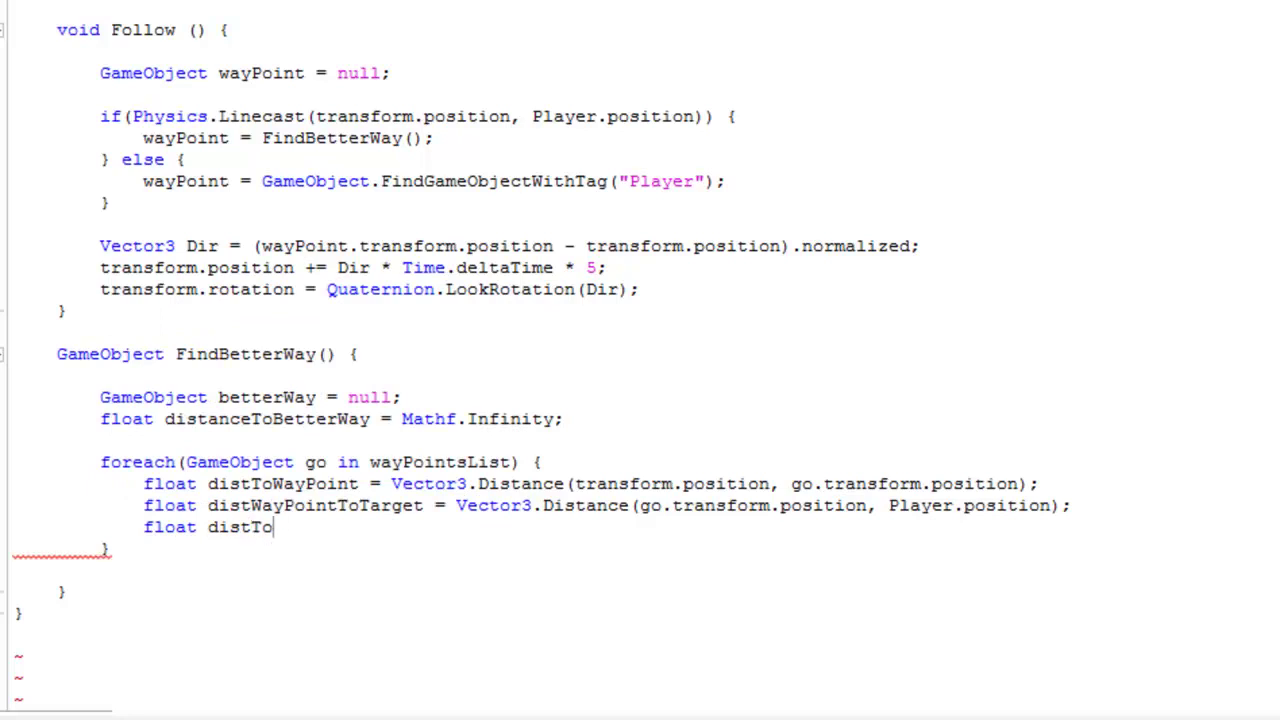
type("arget ")
type("= Vecto")
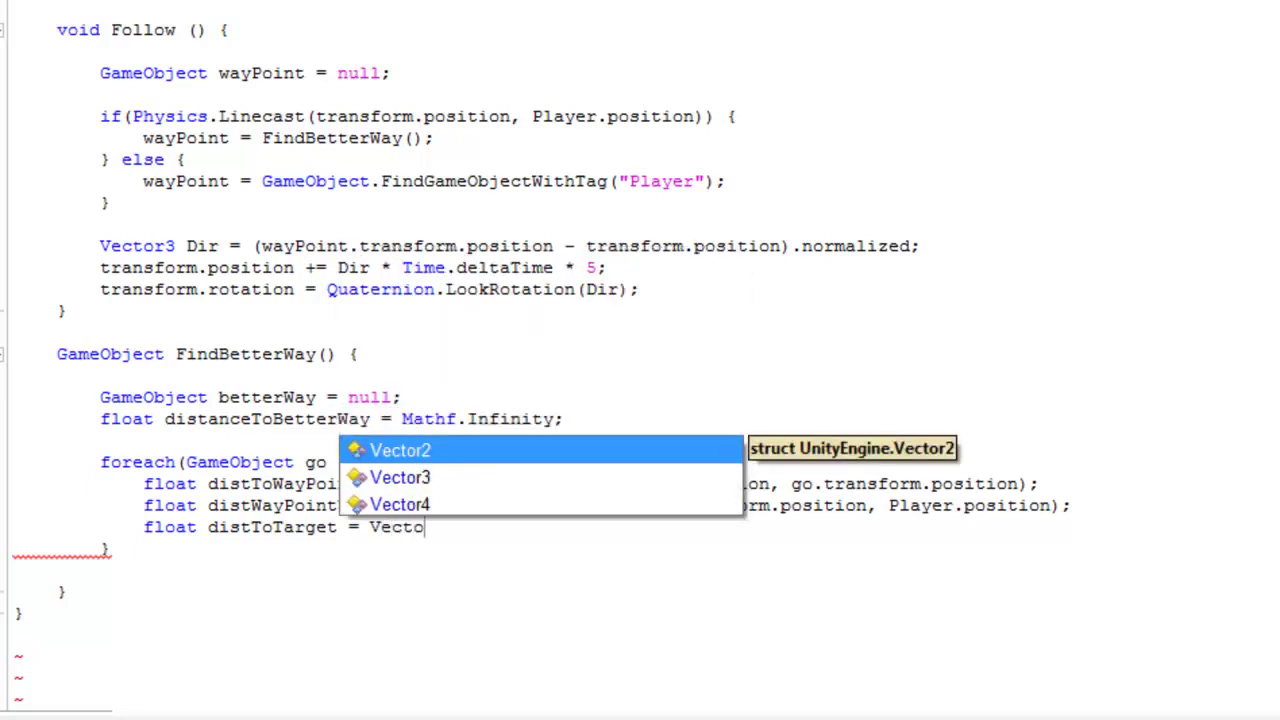
type("r3.Distance(*")
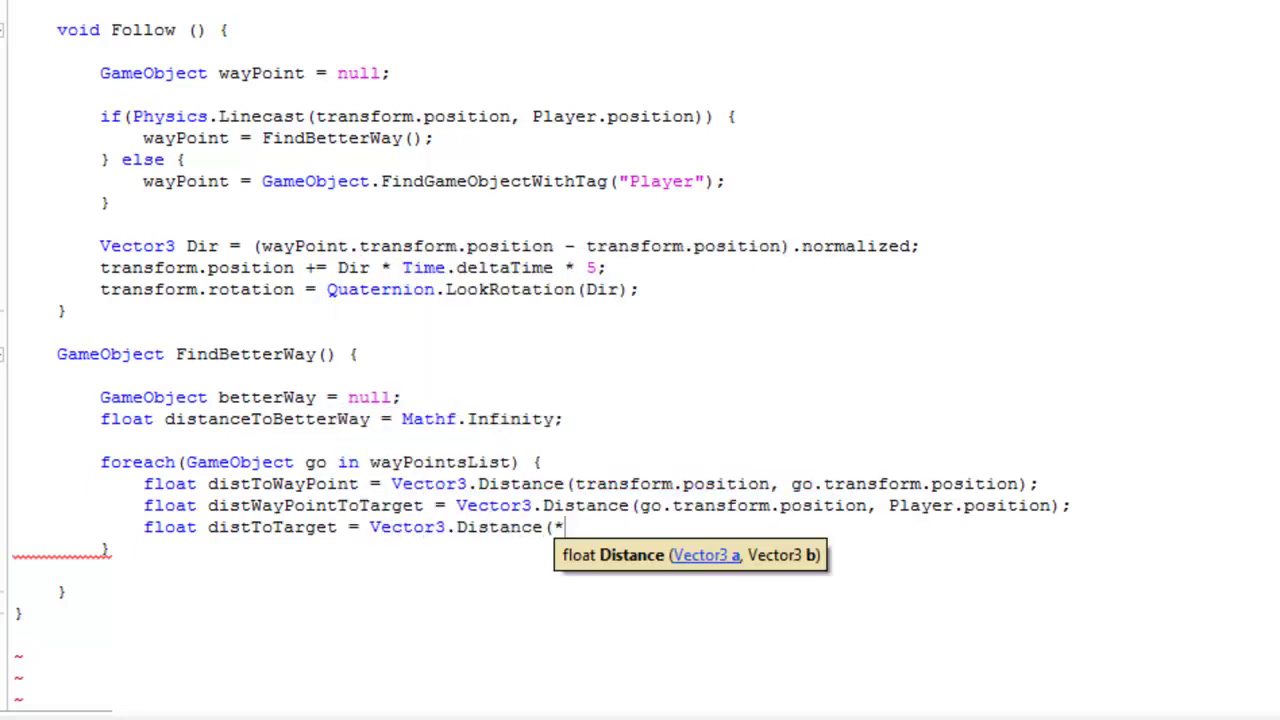
type("transform.position, Player.positio")
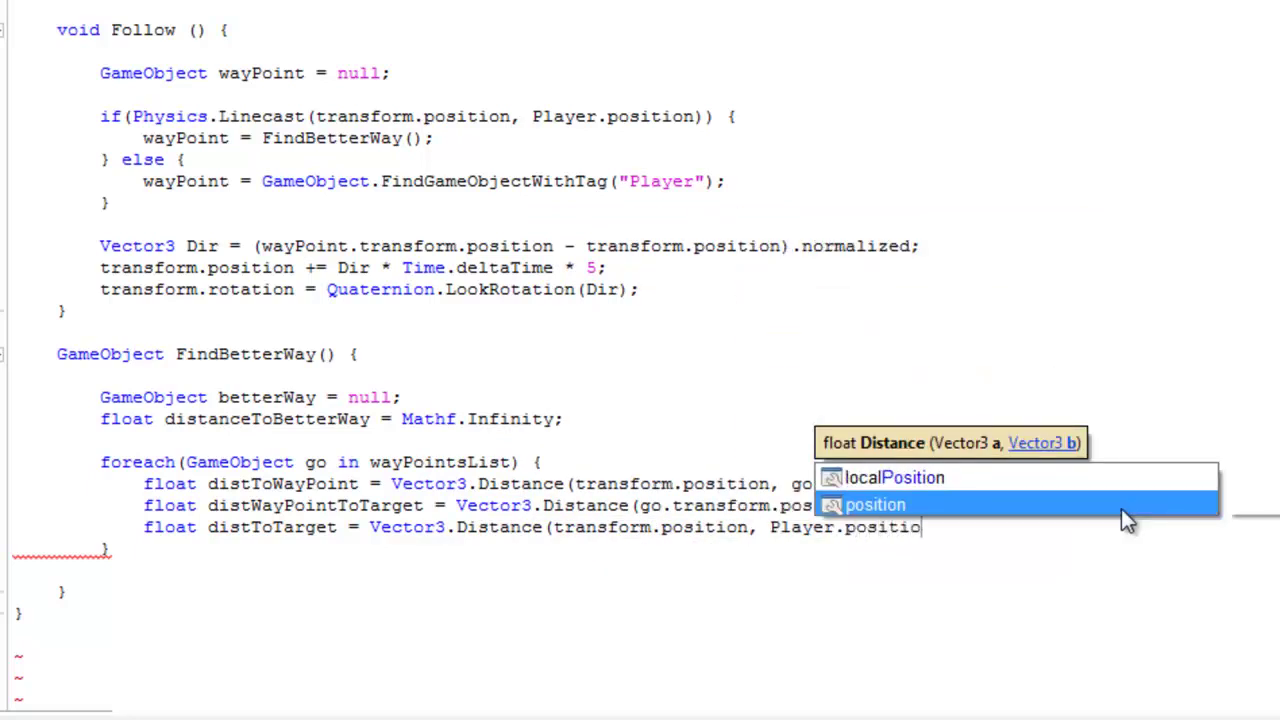
type("n);")
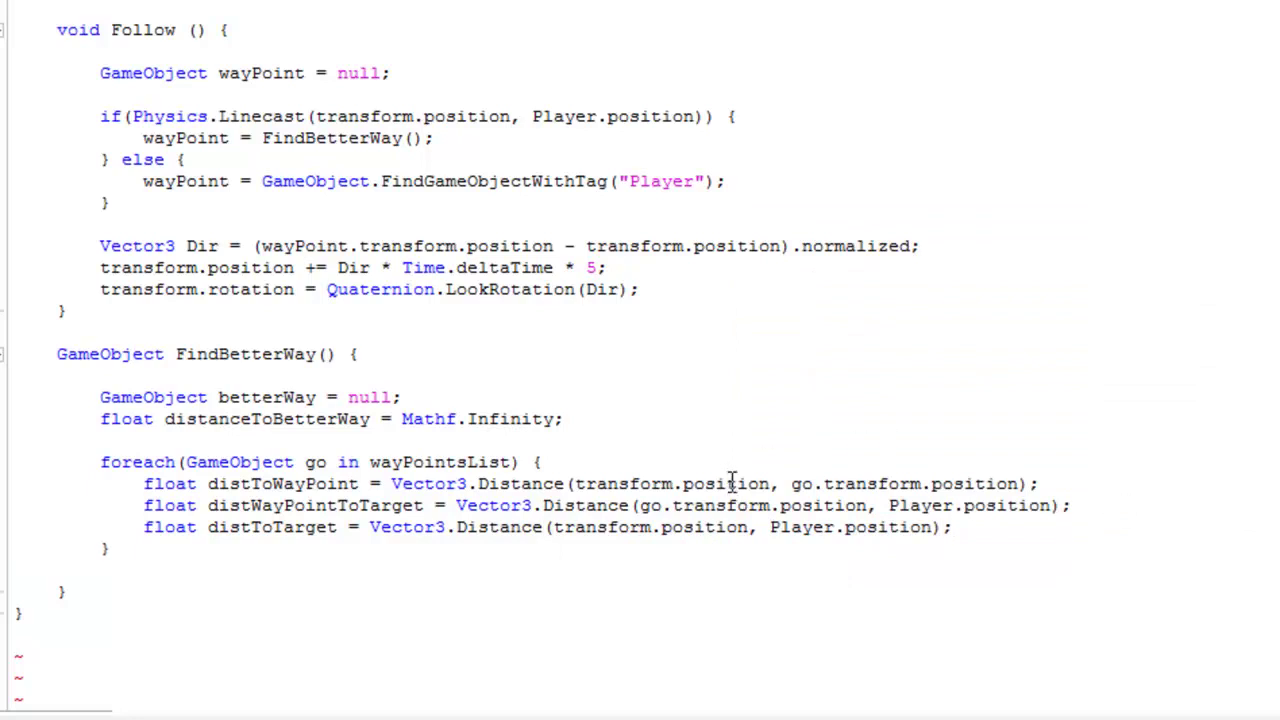
Insert a blank line at the top of the foreach body and review wayPointsList.
left_click(774, 460)
key("Return")
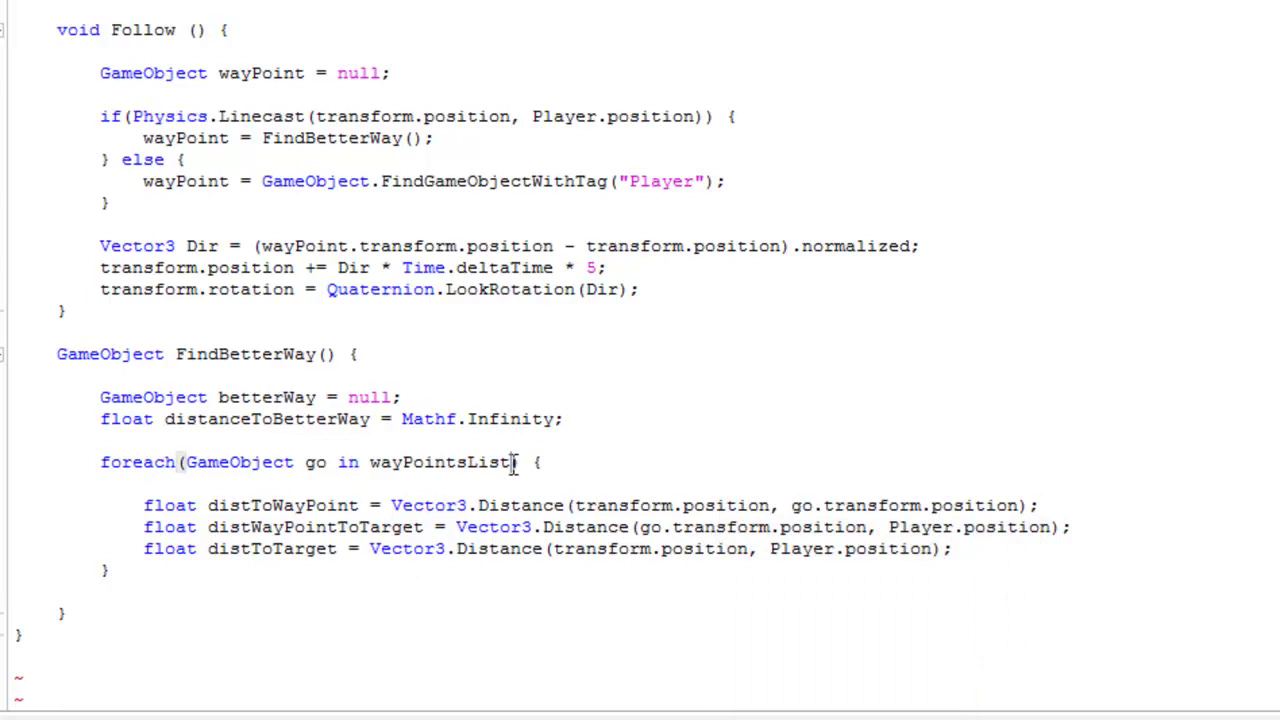
left_click_drag(514, 464, 363, 468)
scroll(631, 606, "down", 1)
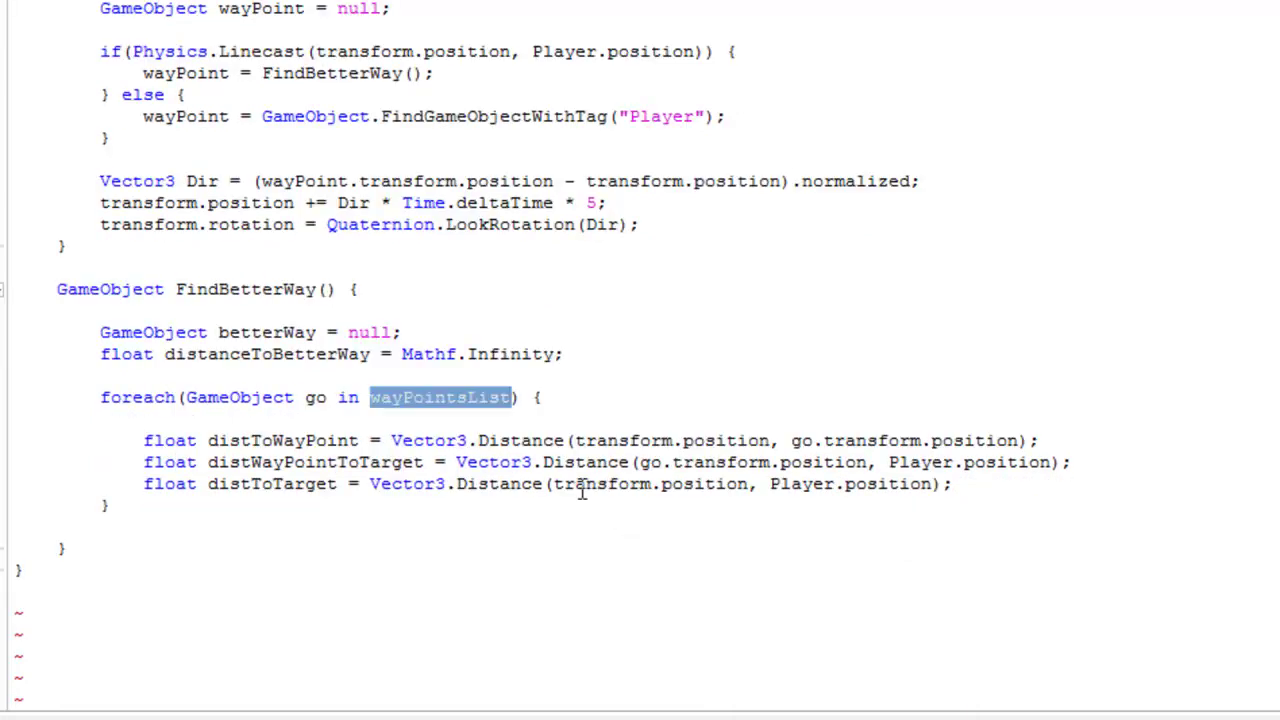
scroll(569, 469, "up", 4)
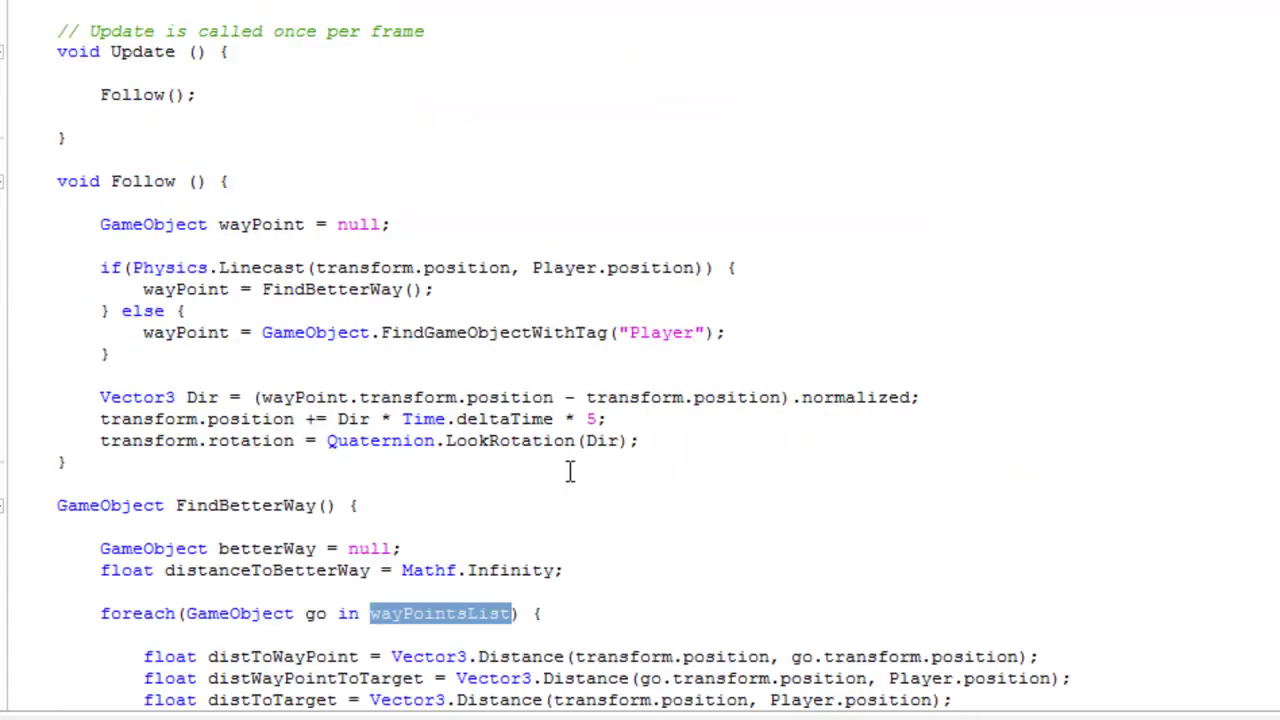
scroll(569, 470, "up", 3)
scroll(562, 452, "down", 3)
scroll(590, 480, "up", 3)
scroll(571, 403, "down", 5)
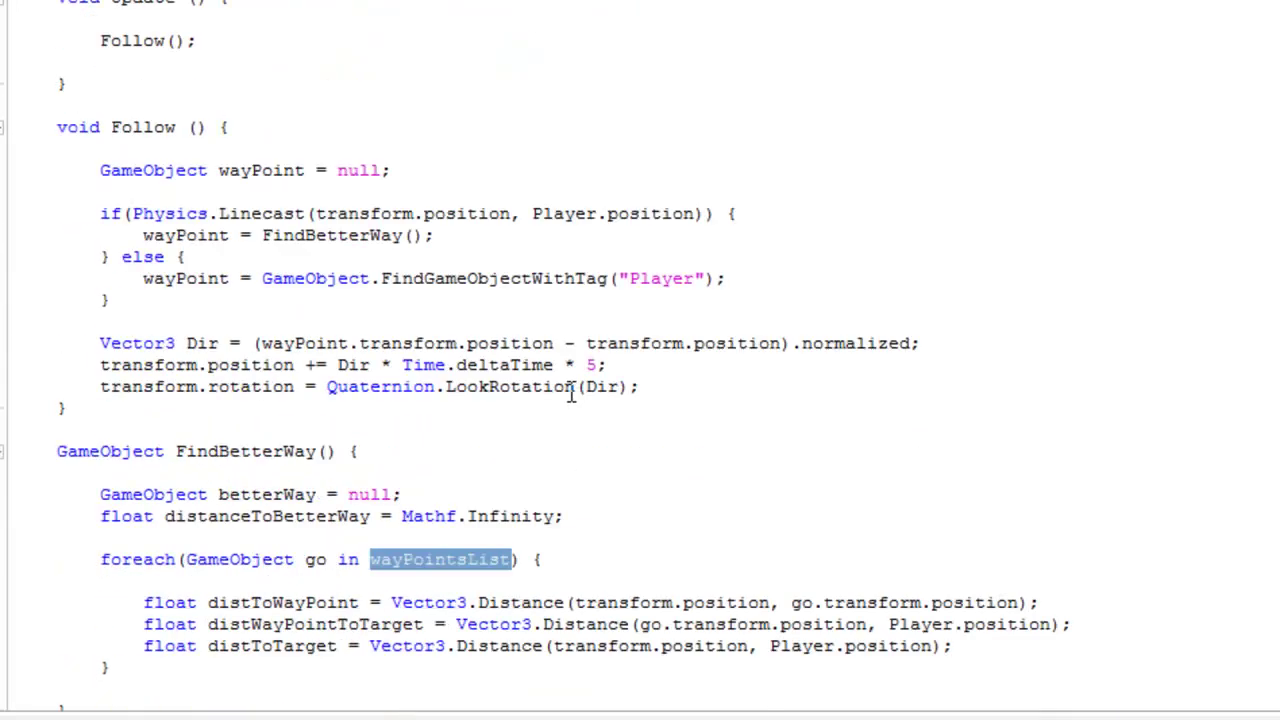
scroll(580, 403, "down", 2)
left_click(956, 488)
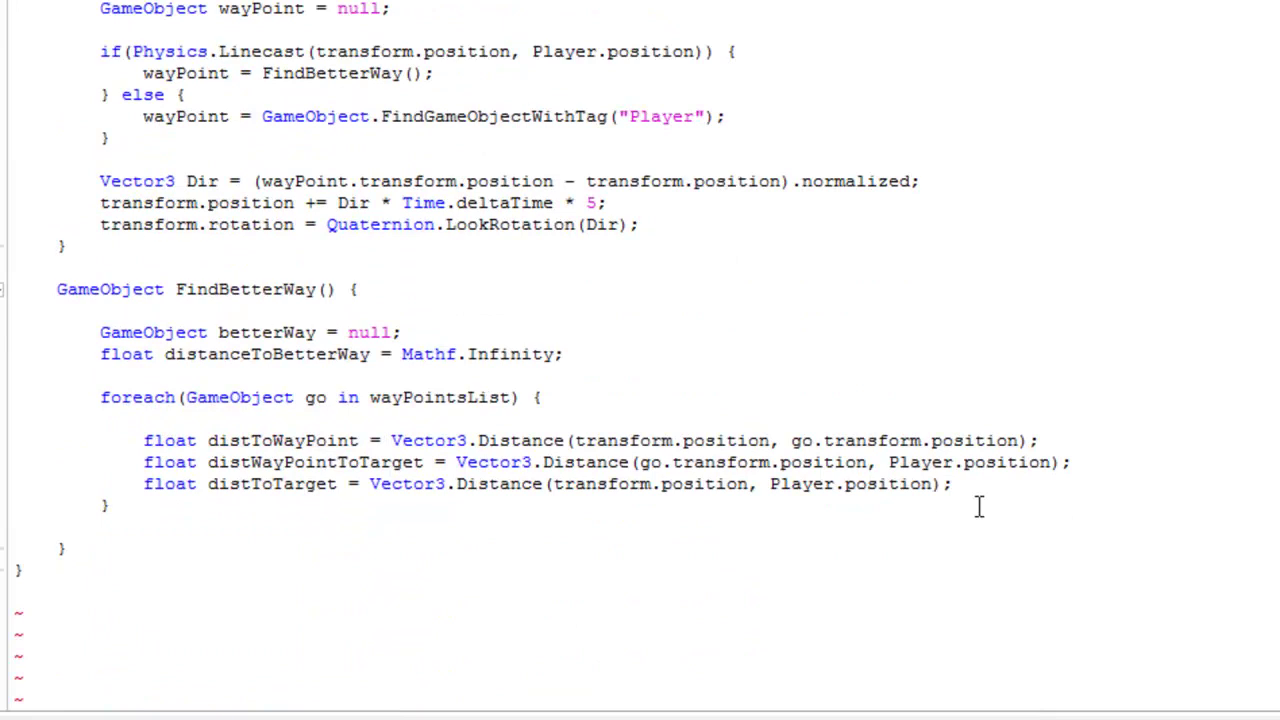
Write bool wallBetween = Physics.Linecast(transform.position, go.transform.position); on a new loop line.
key("Return")
type("bool")
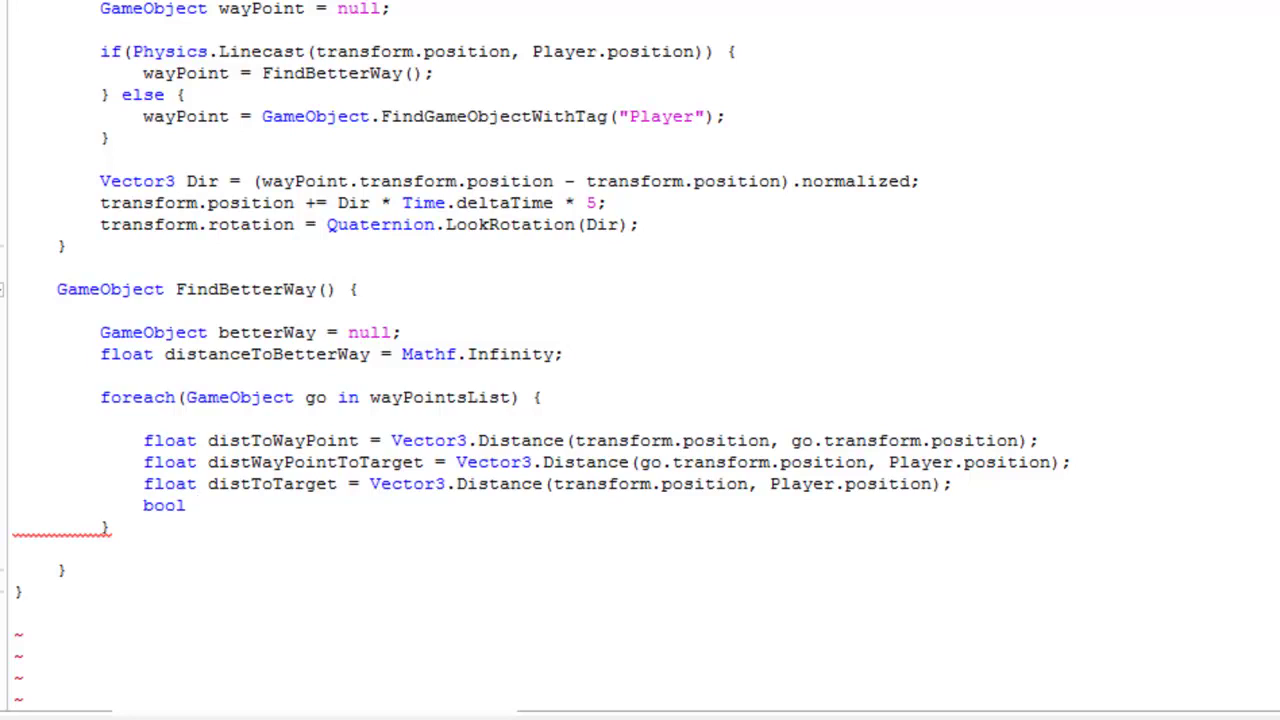
type(" wallB")
type("etween")
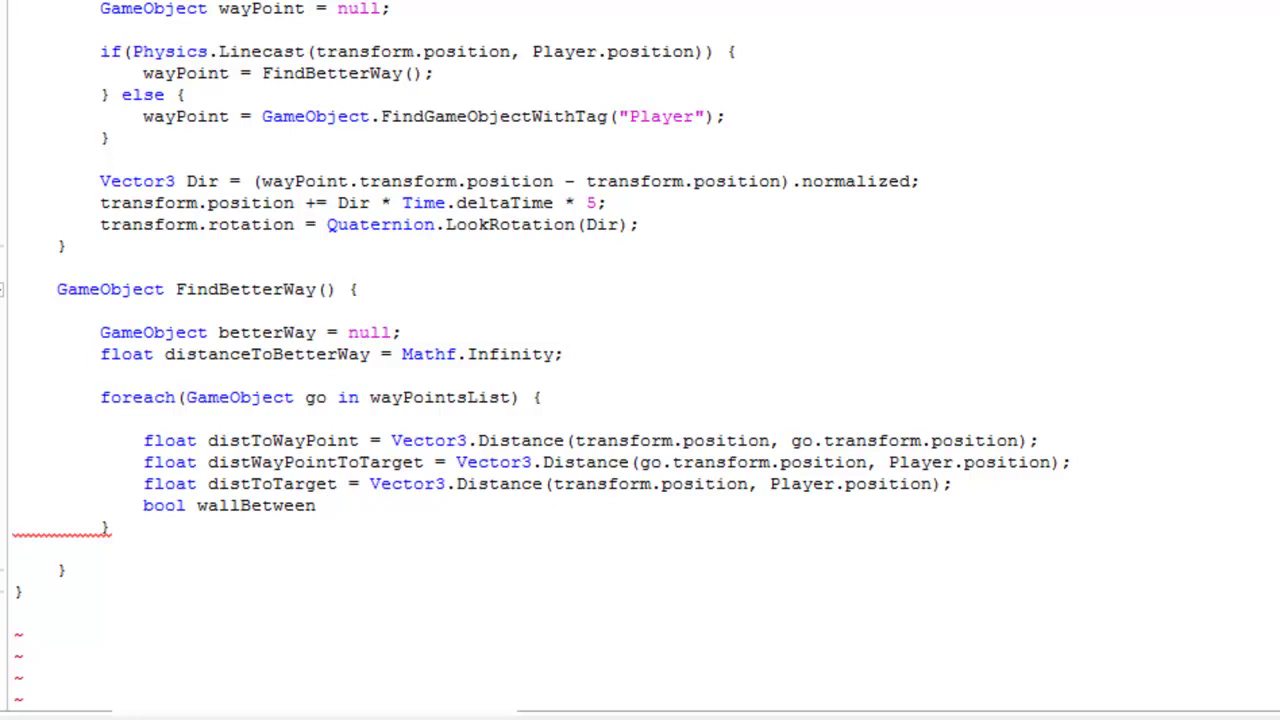
type(" = Ph")
key("Return")
type(".Linecast(")
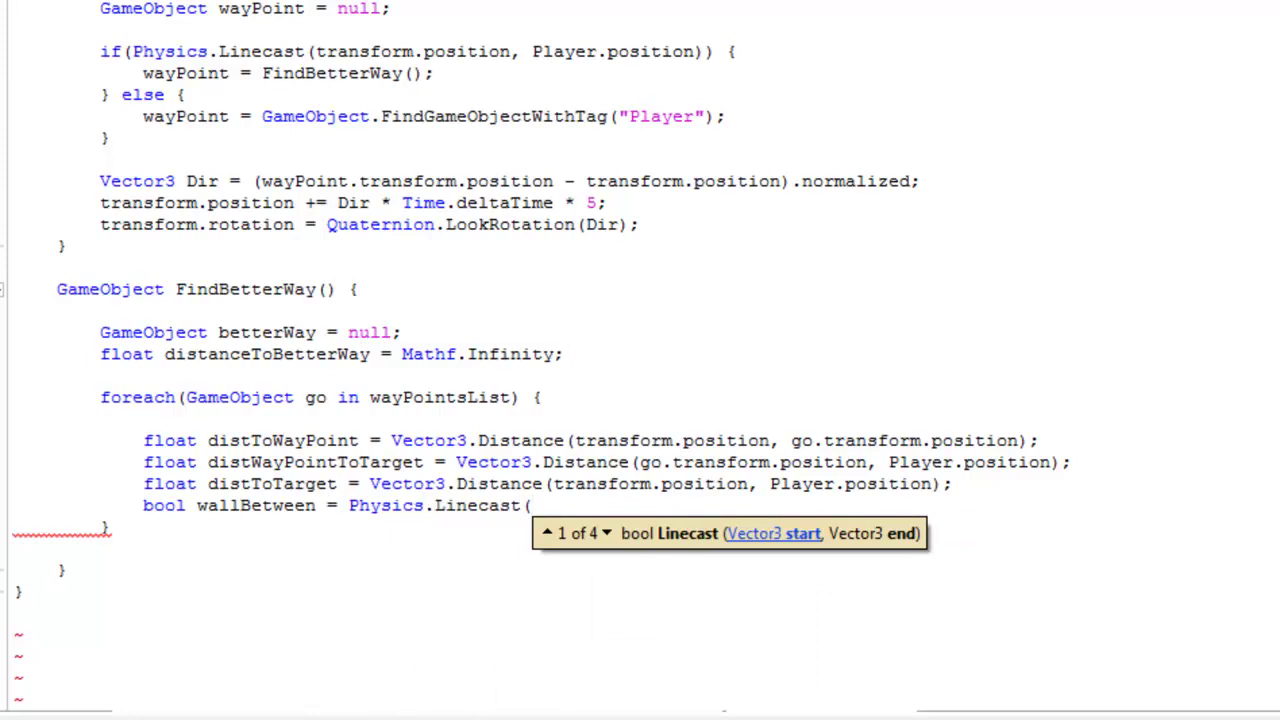
type("transform.position, ")
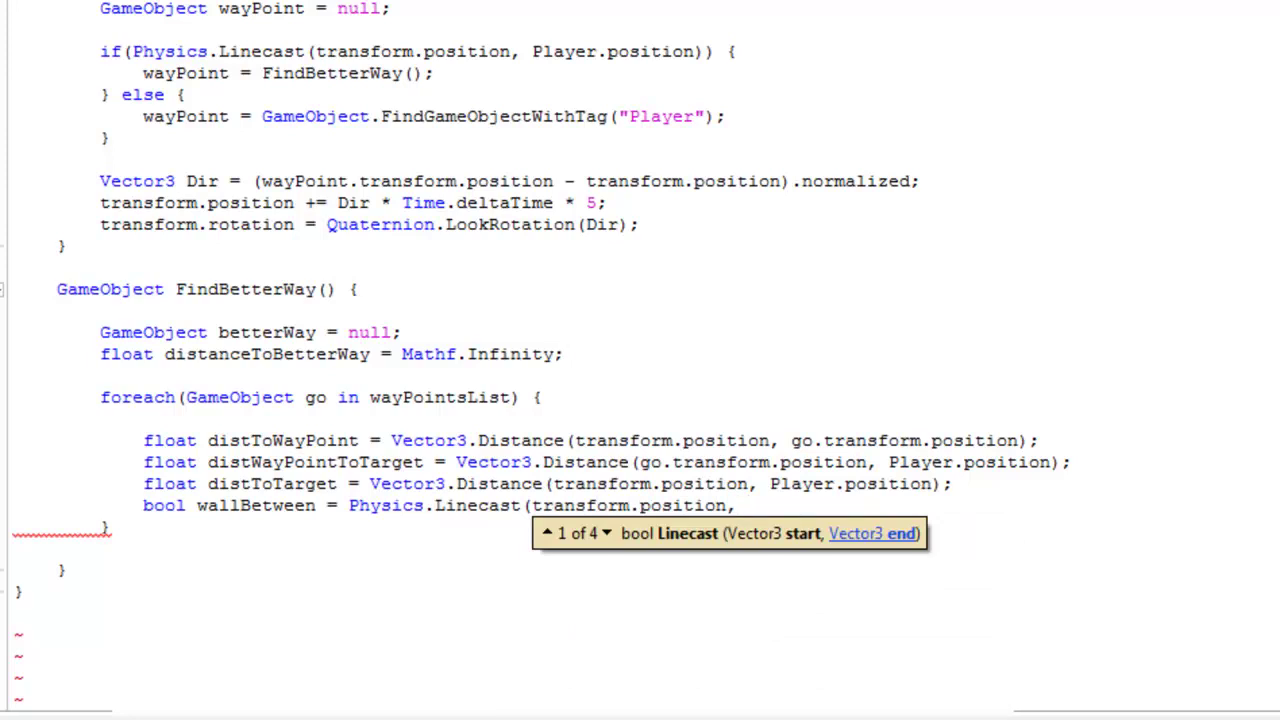
type("go.transfor")
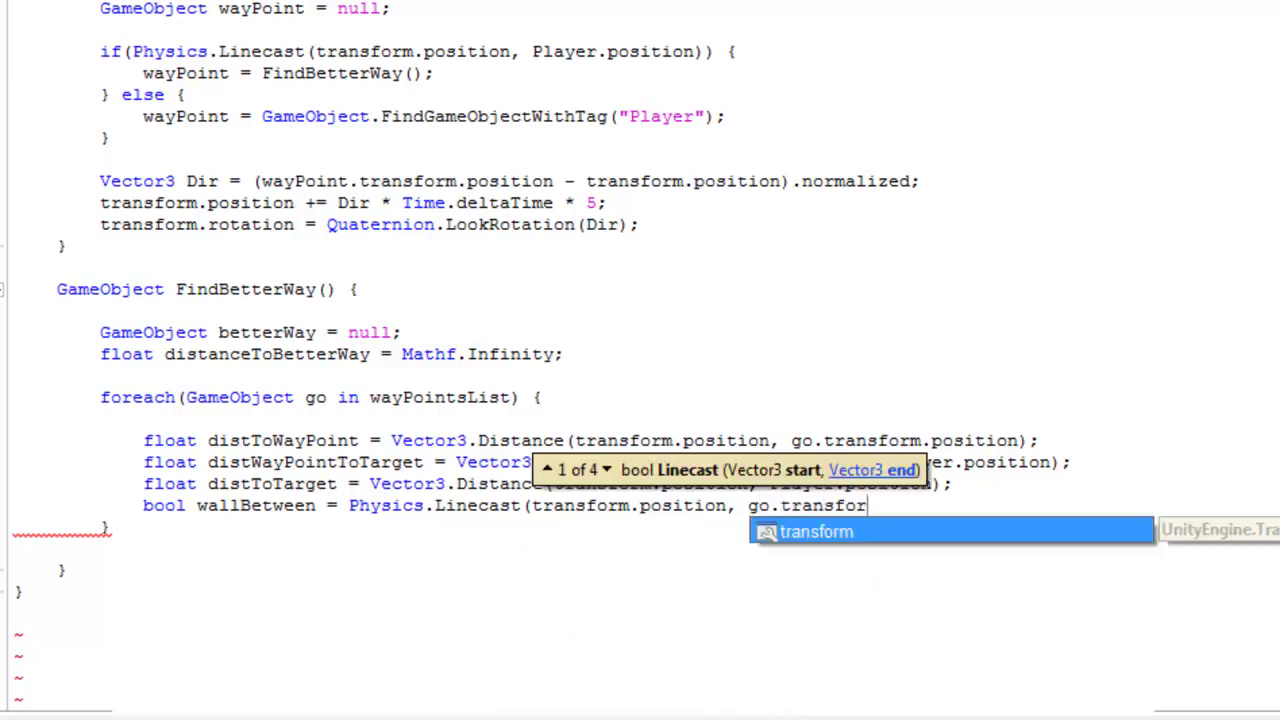
type("m.position);")
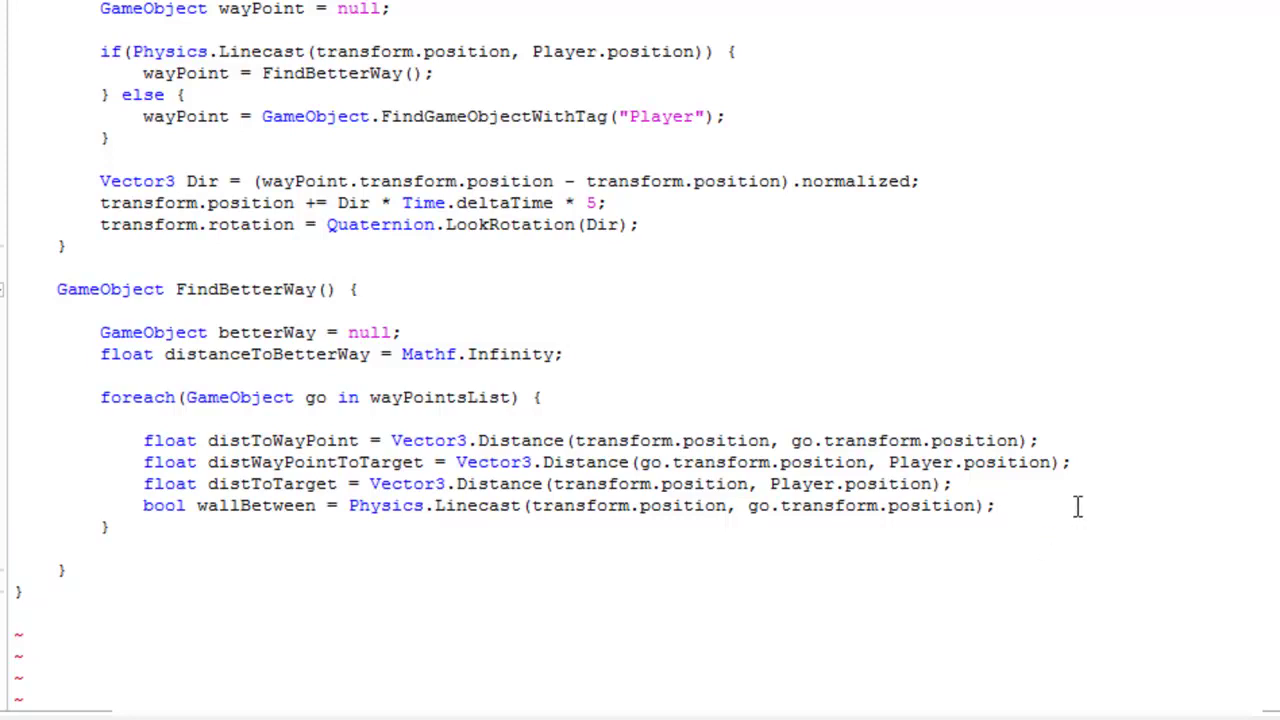
key("Return")
key("Return")
type("if(")
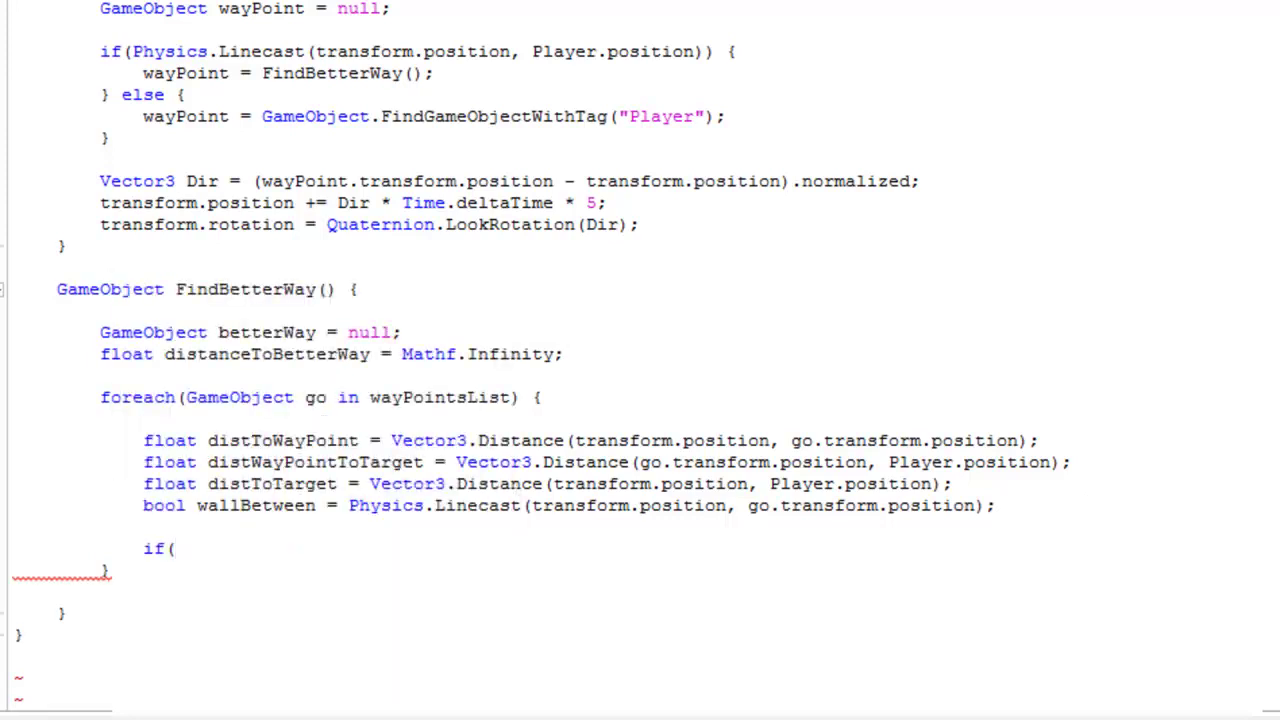
type("dist")
key("BackSpace")
type("r")
key("BackSpace")
type("t")
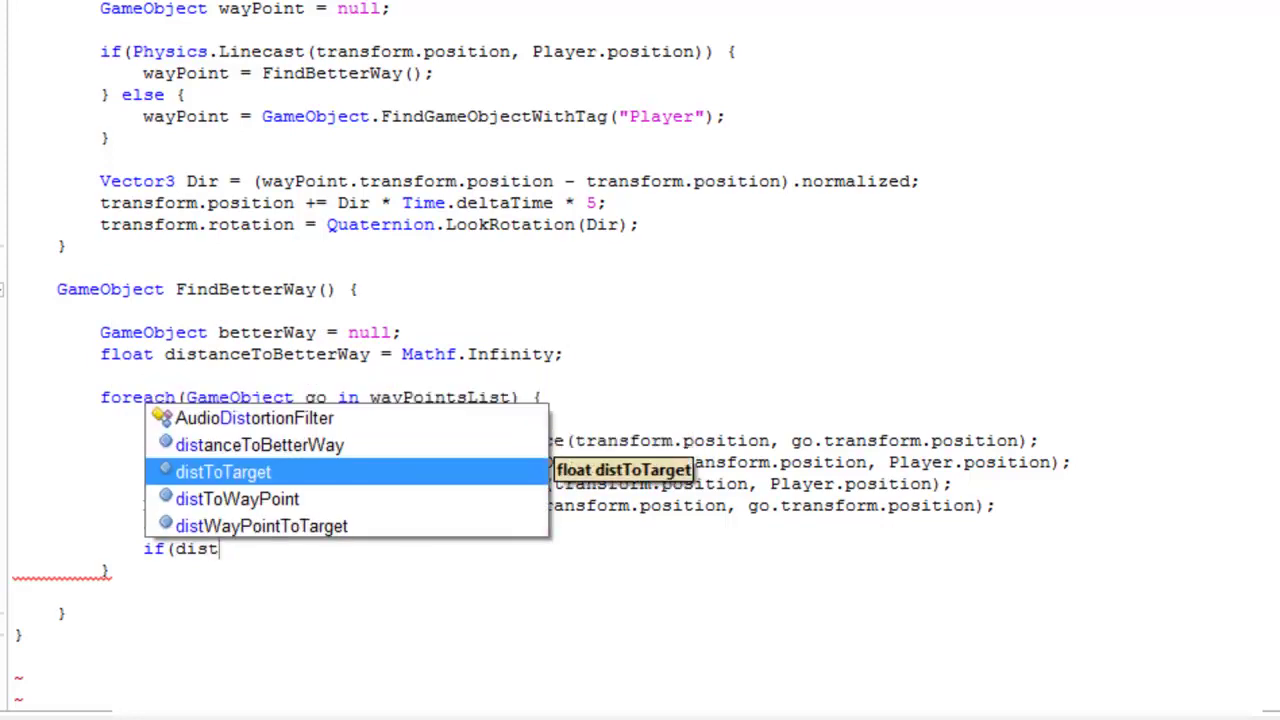
key("Down")
key("Return")
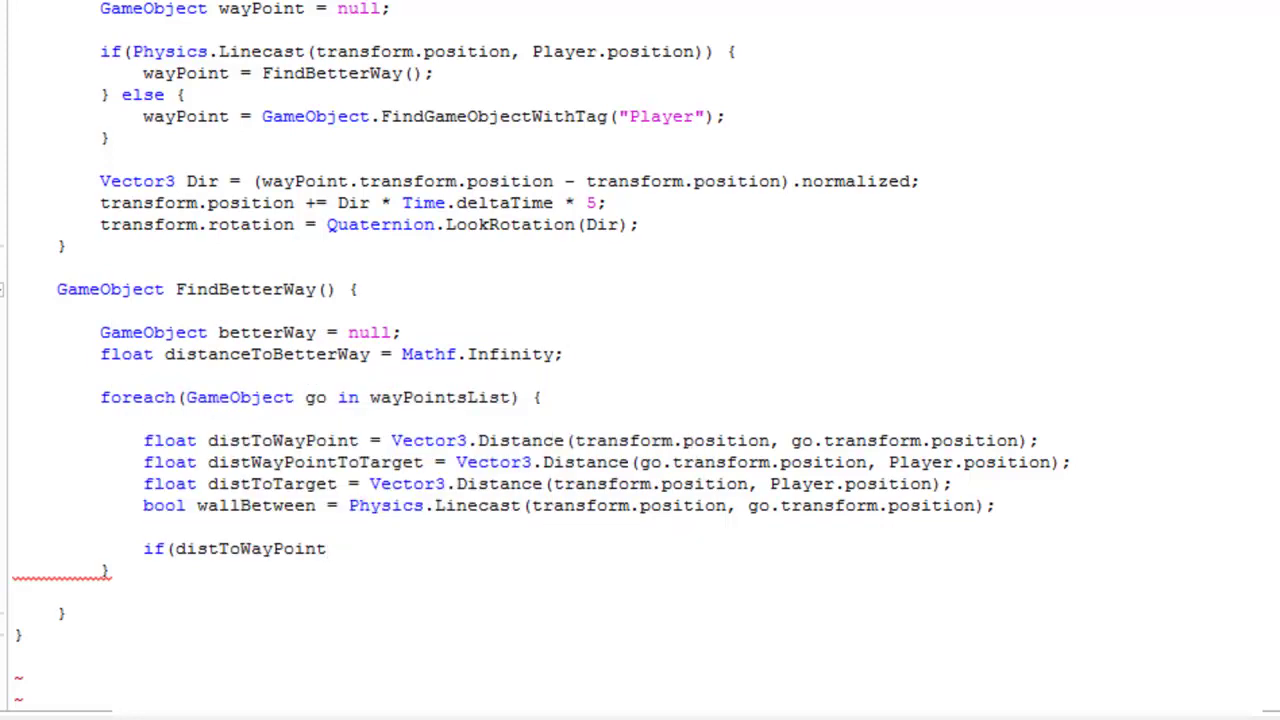
type("< distance")
key("Return")
type(")")
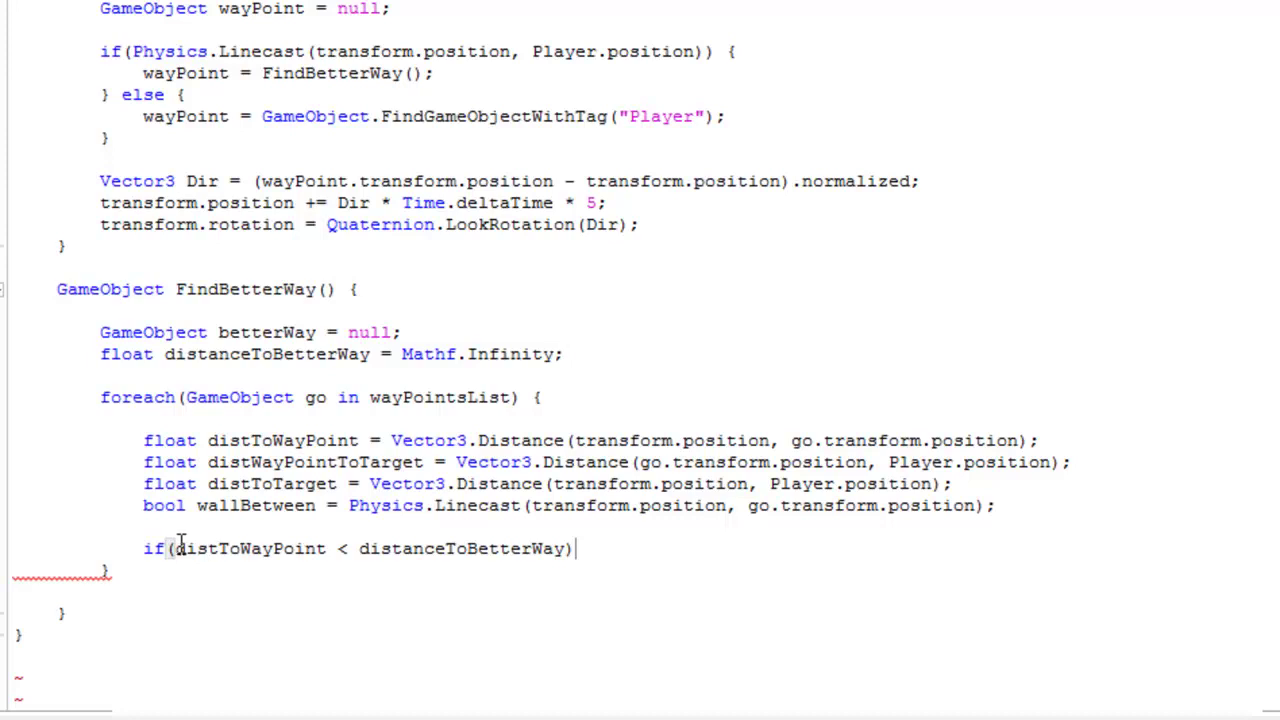
left_click(176, 548)
type("(")
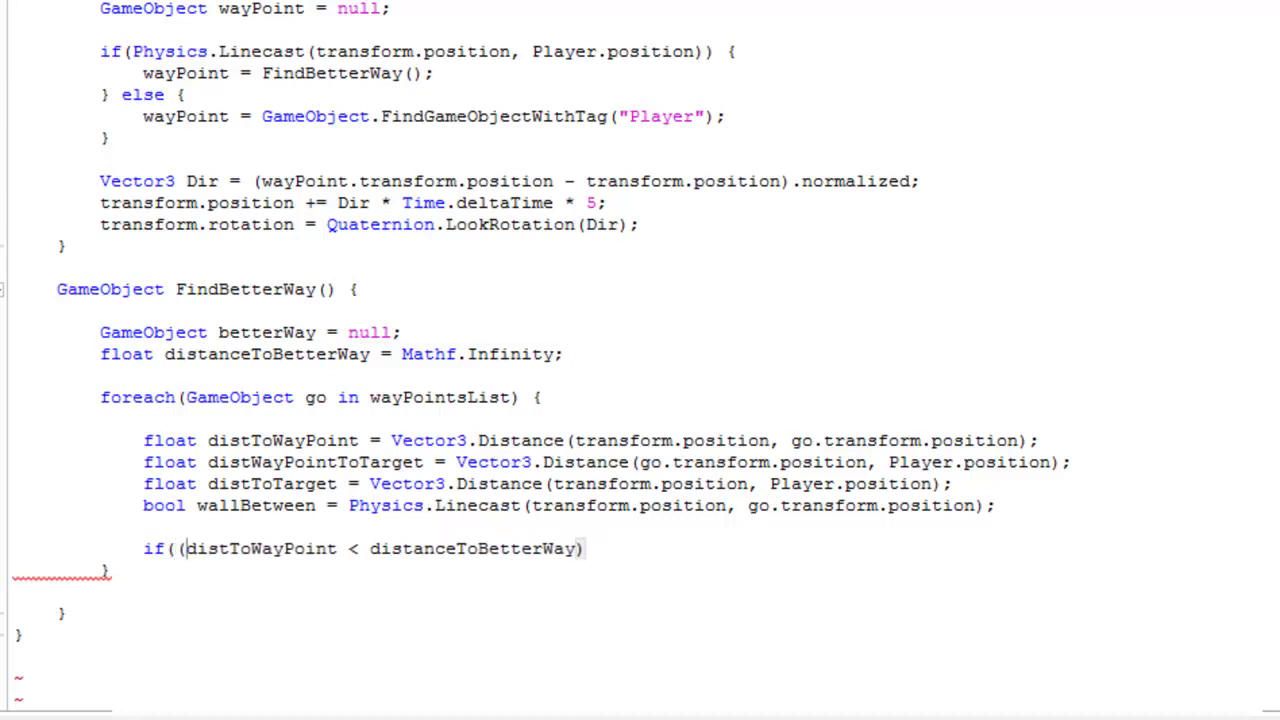
left_click(630, 551)
type("*&*&")
key("BackSpace")
key("BackSpace")
key("BackSpace")
key("BackSpace")
type("**")
key("BackSpace")
key("BackSpace")
type("&&")
left_click_drag(360, 440, 208, 440)
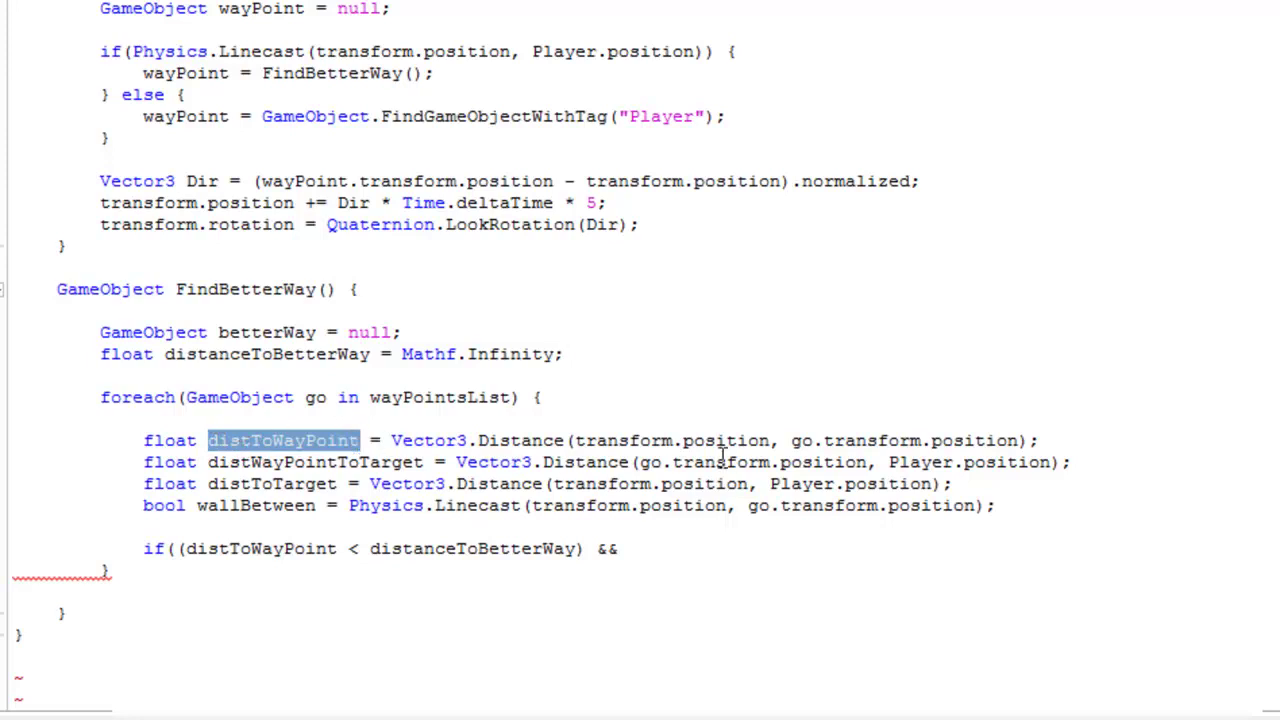
left_click_drag(371, 354, 165, 357)
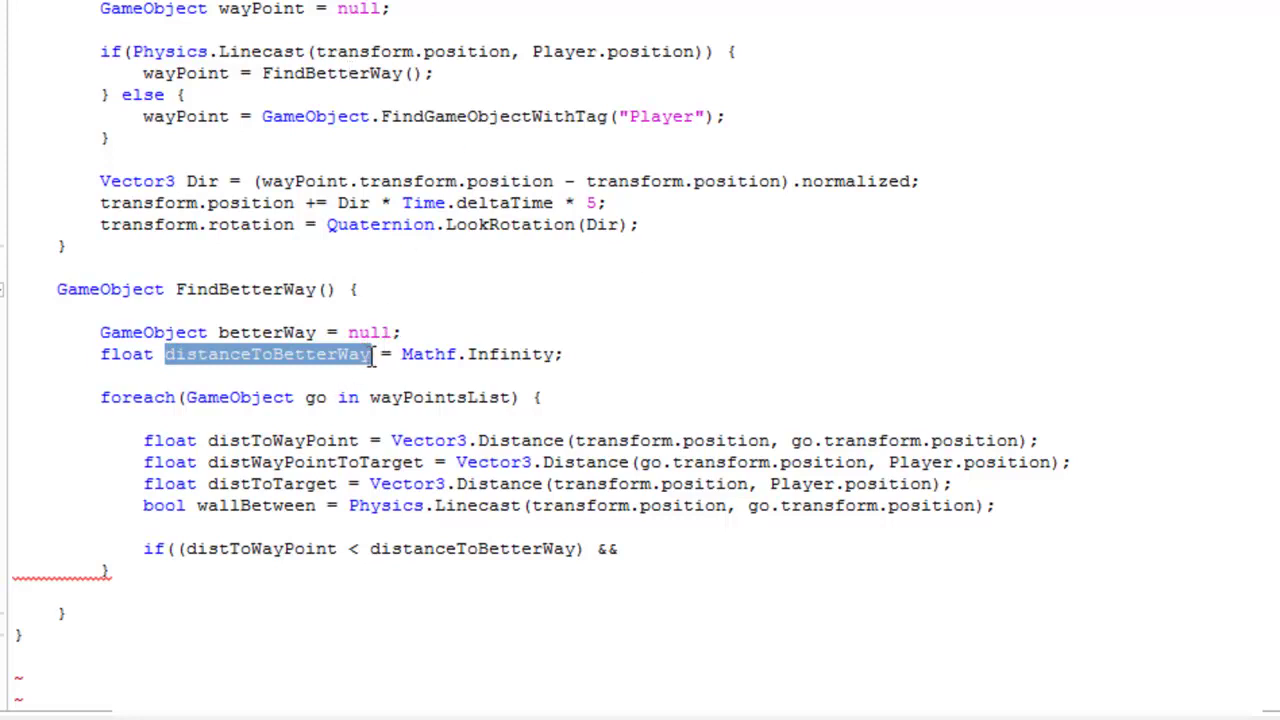
left_click_drag(556, 354, 402, 354)
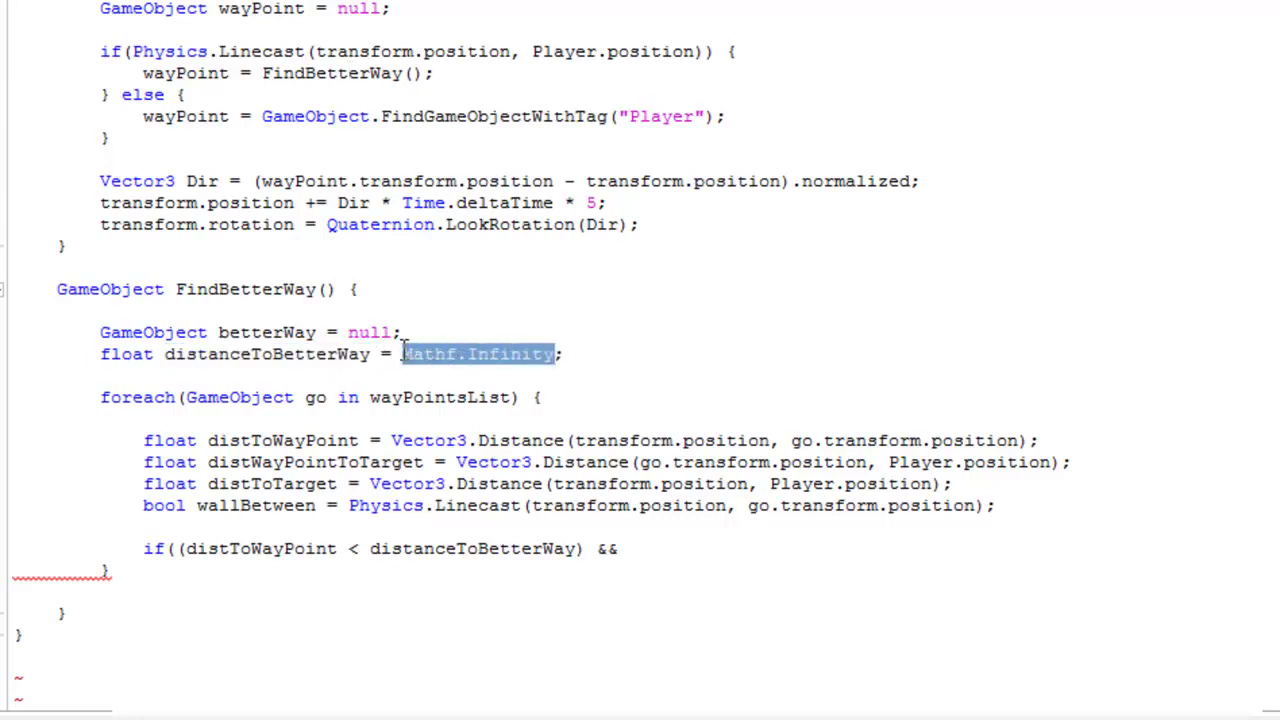
left_click_drag(338, 550, 183, 558)
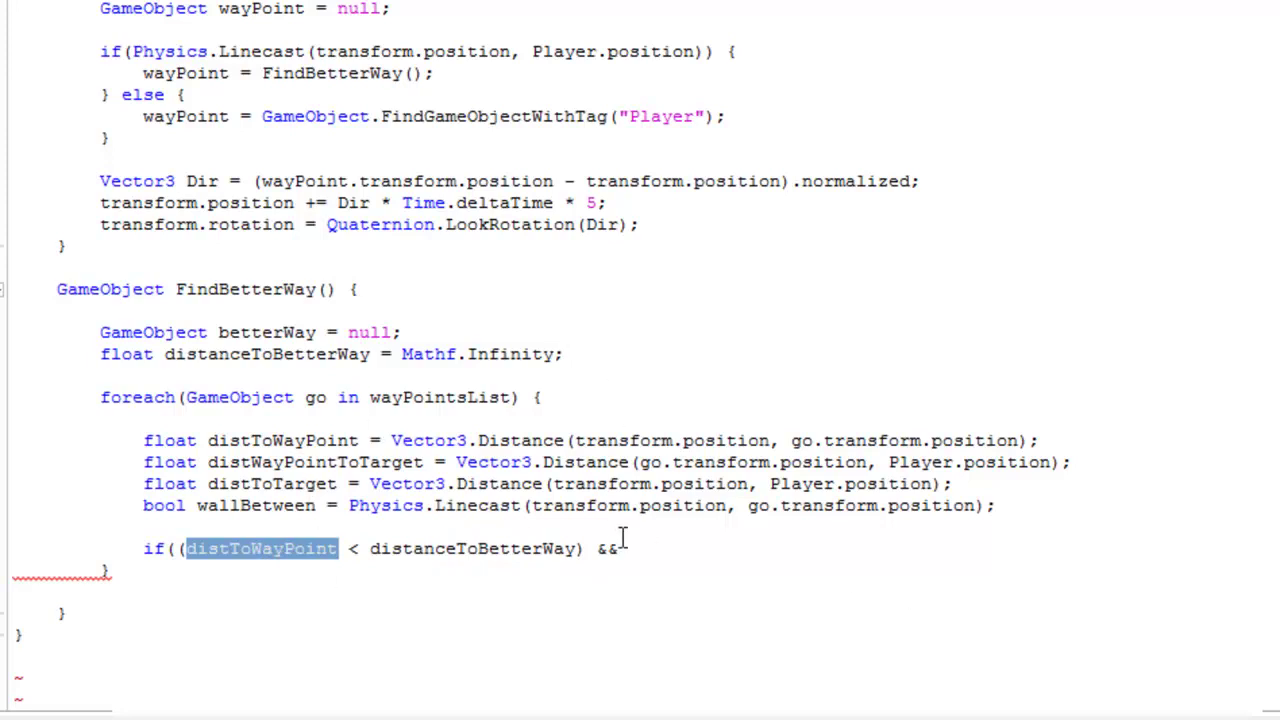
left_click(622, 546)
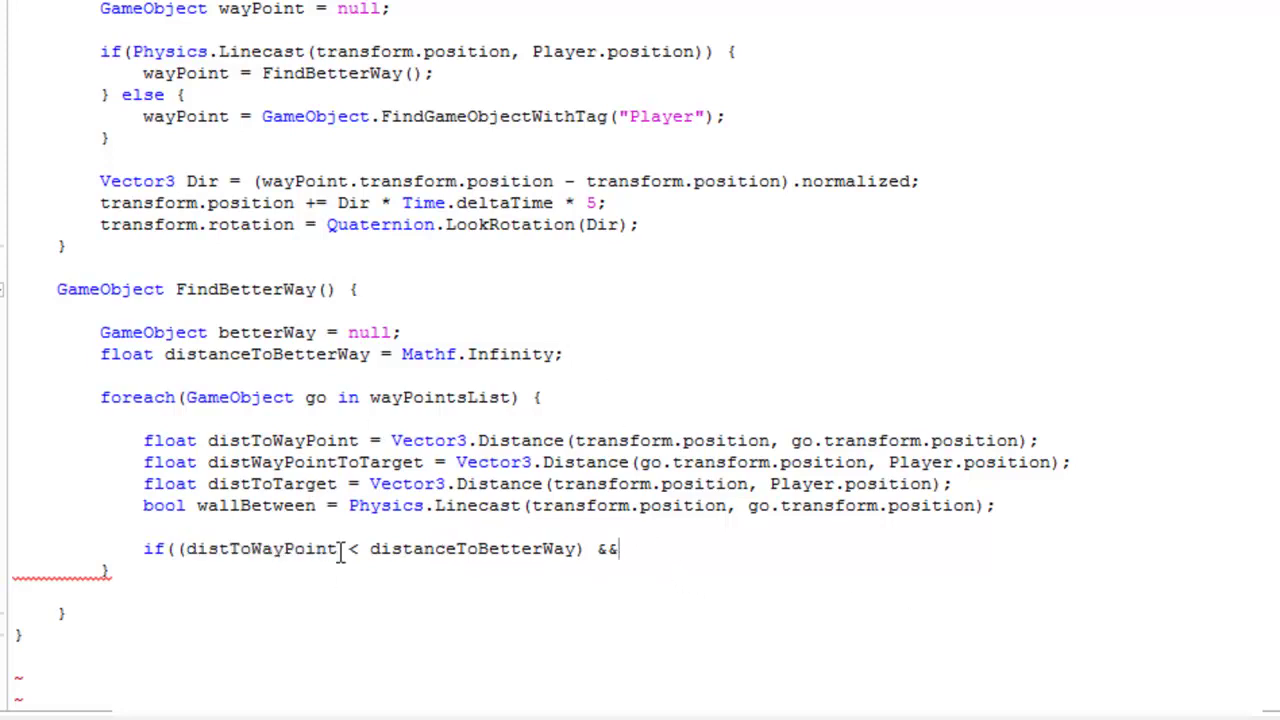
left_click_drag(339, 550, 186, 550)
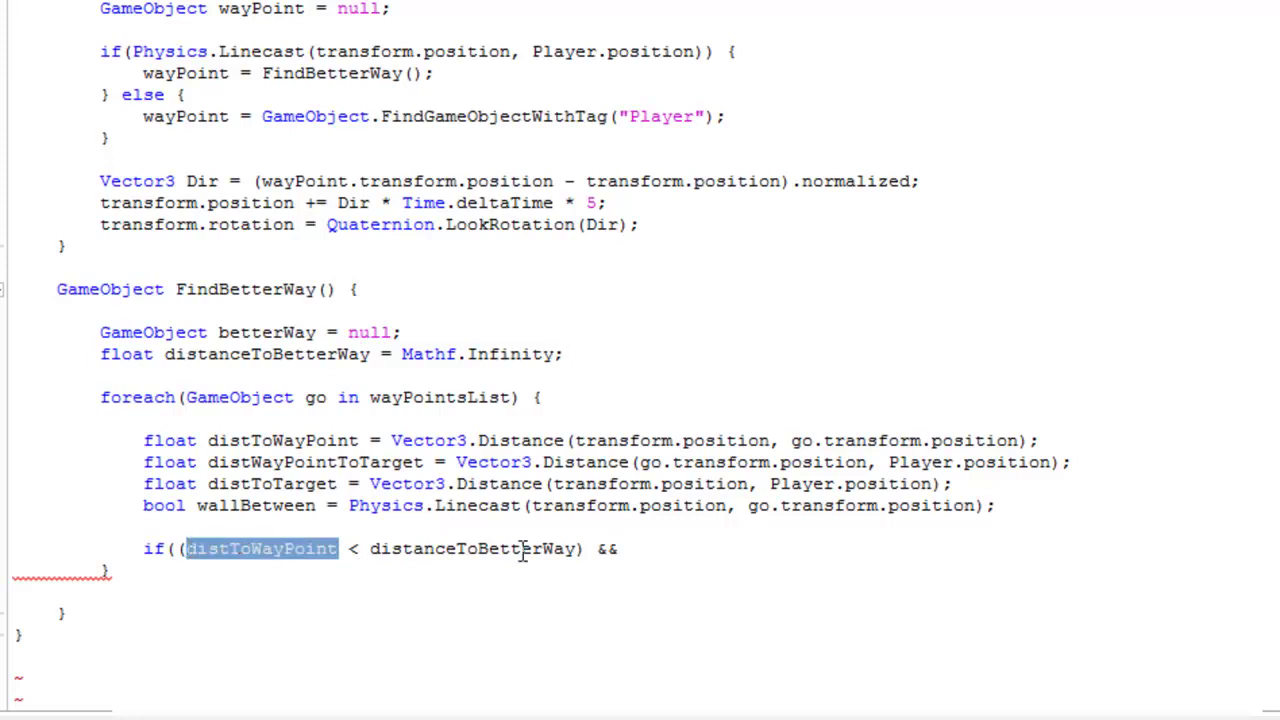
left_click(651, 546)
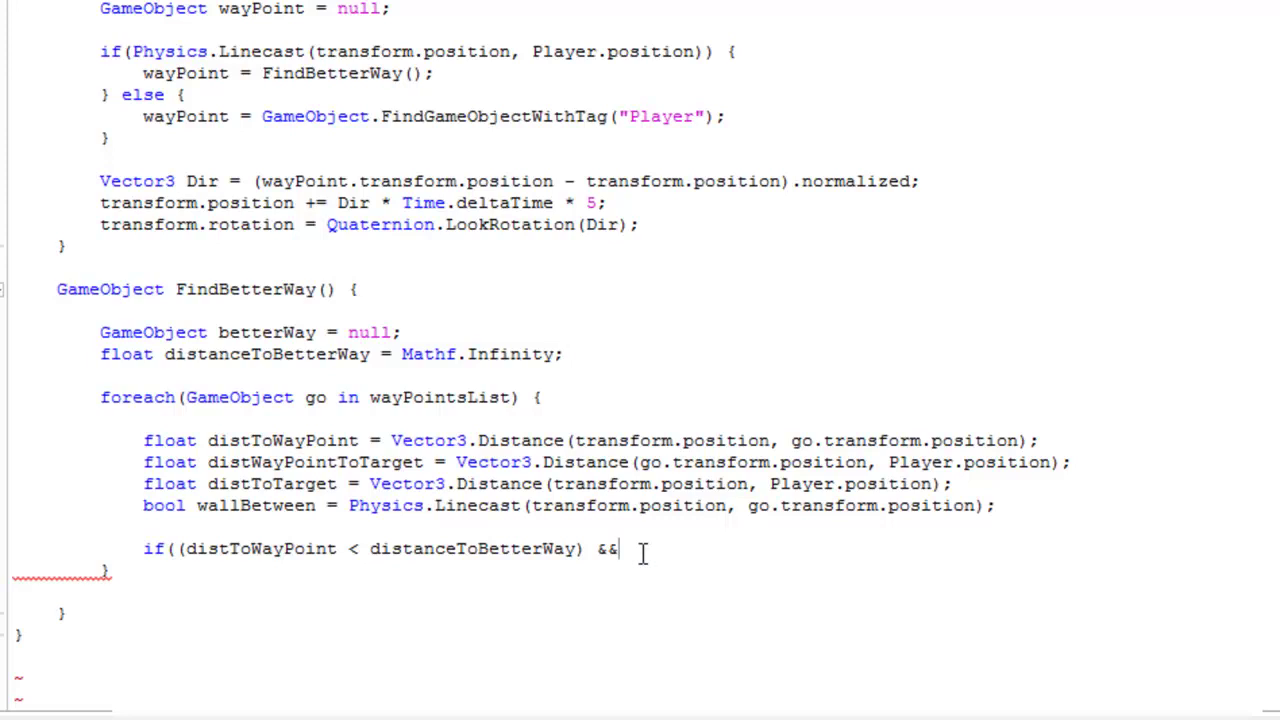
Append (distToTarget > distWayPointToTarget) after the && in the if condition.
type("(")
type("dist")
key("Return")
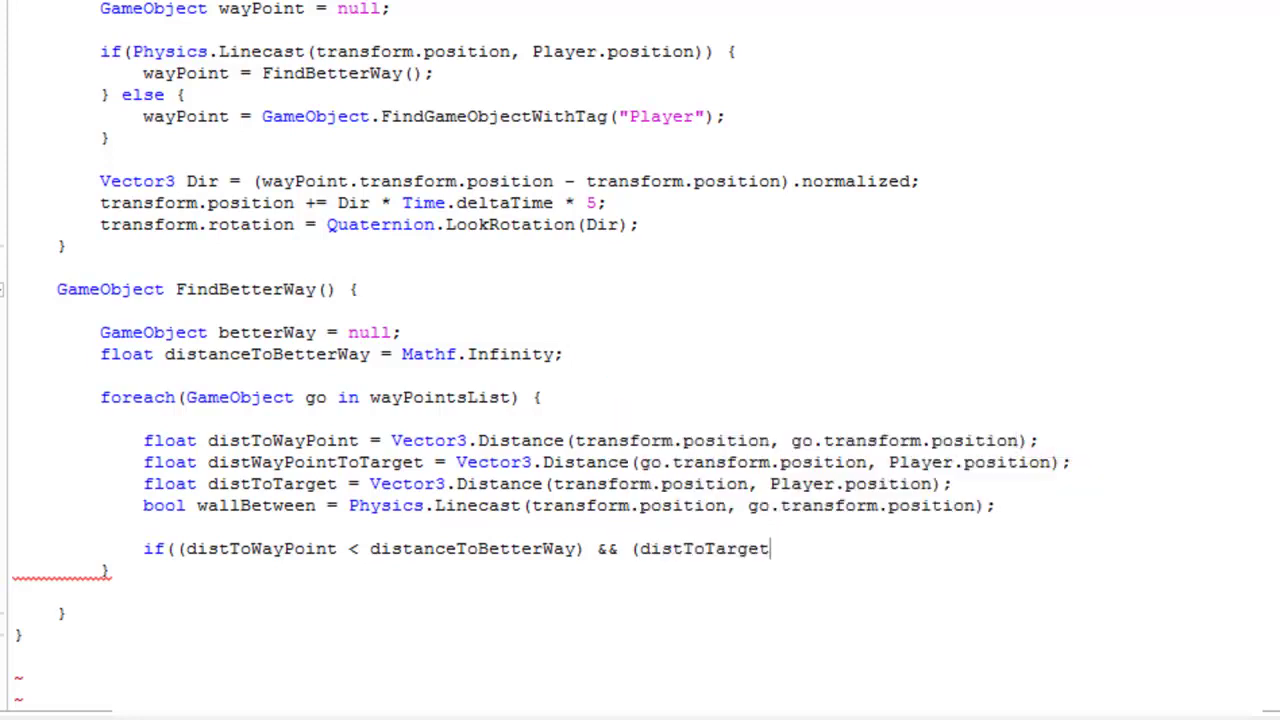
type(">")
type(" dist")
key("Up")
key("Down")
key("Down")
key("Down")
key("Return")
type(")")
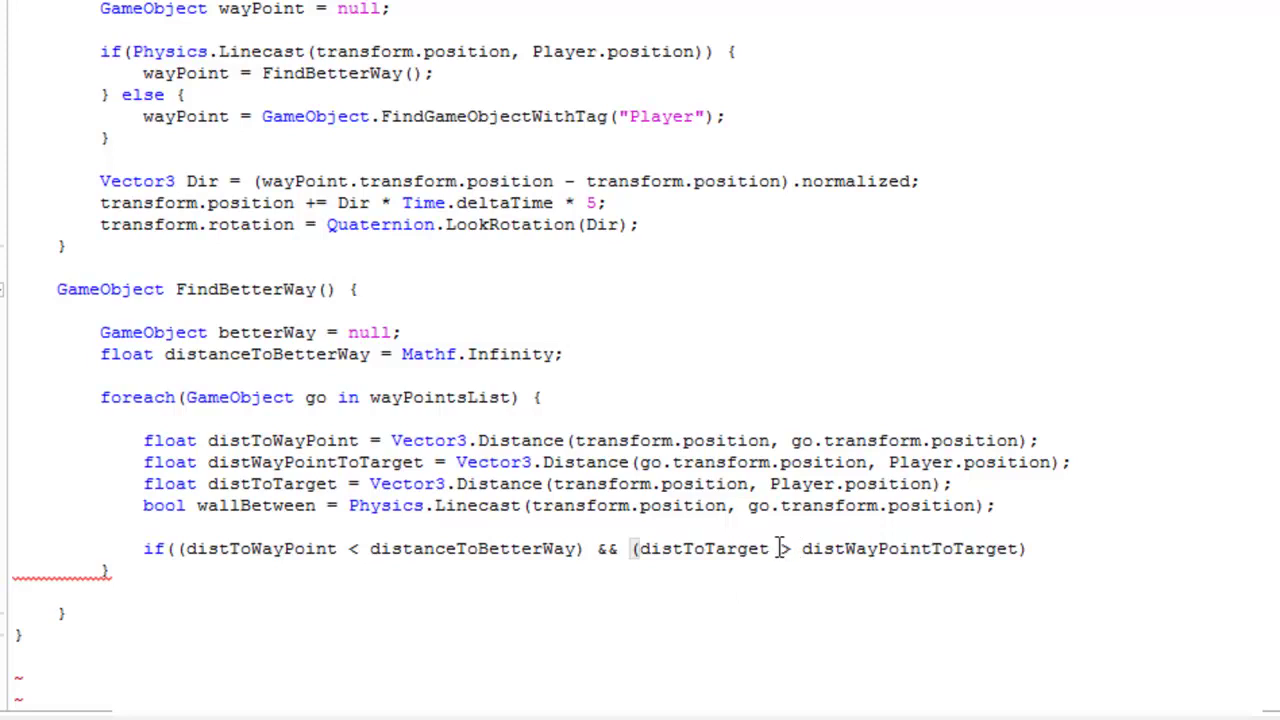
Review distToTarget and distWayPointToTarget in the new comparison.
left_click_drag(771, 548, 640, 550)
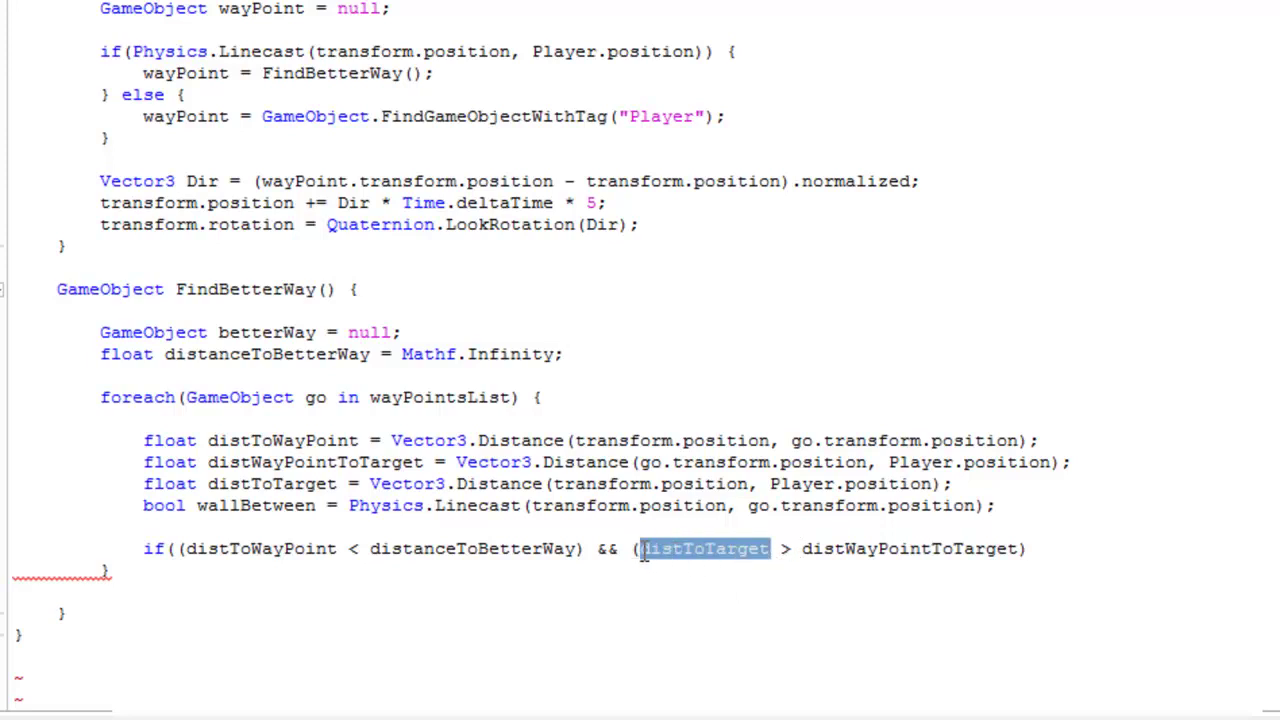
left_click(730, 552)
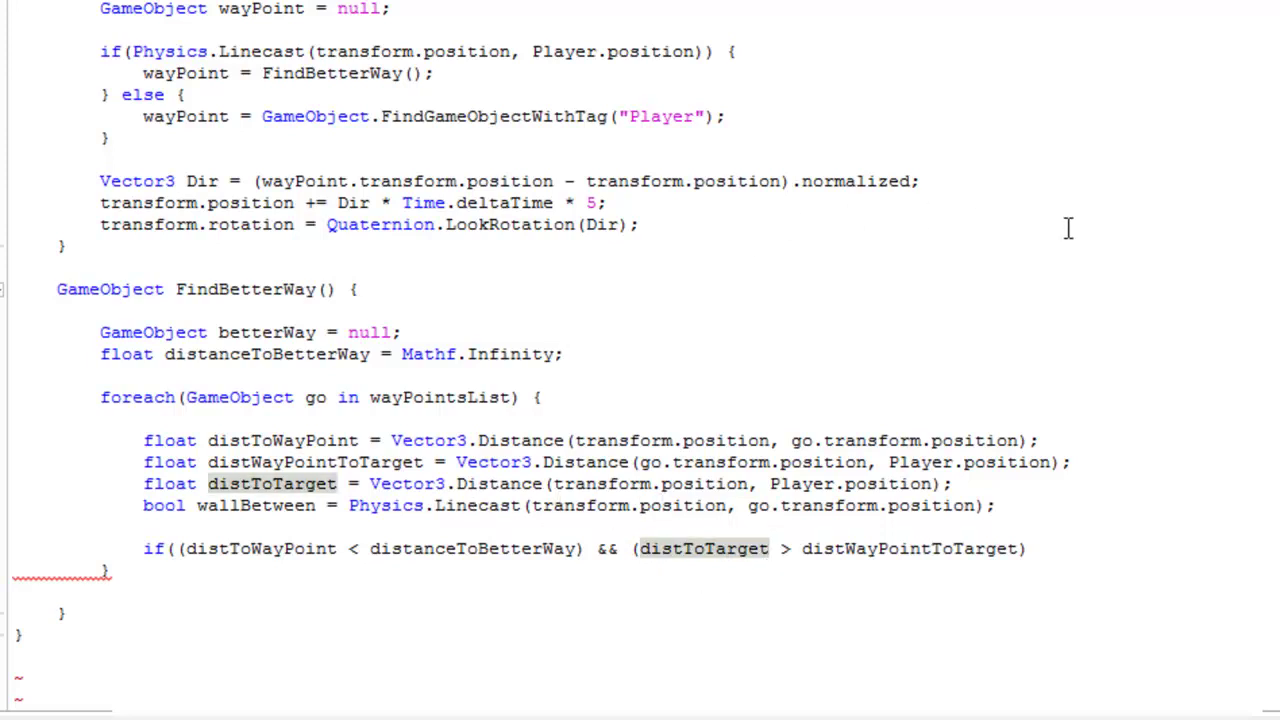
left_click_drag(802, 550, 1013, 541)
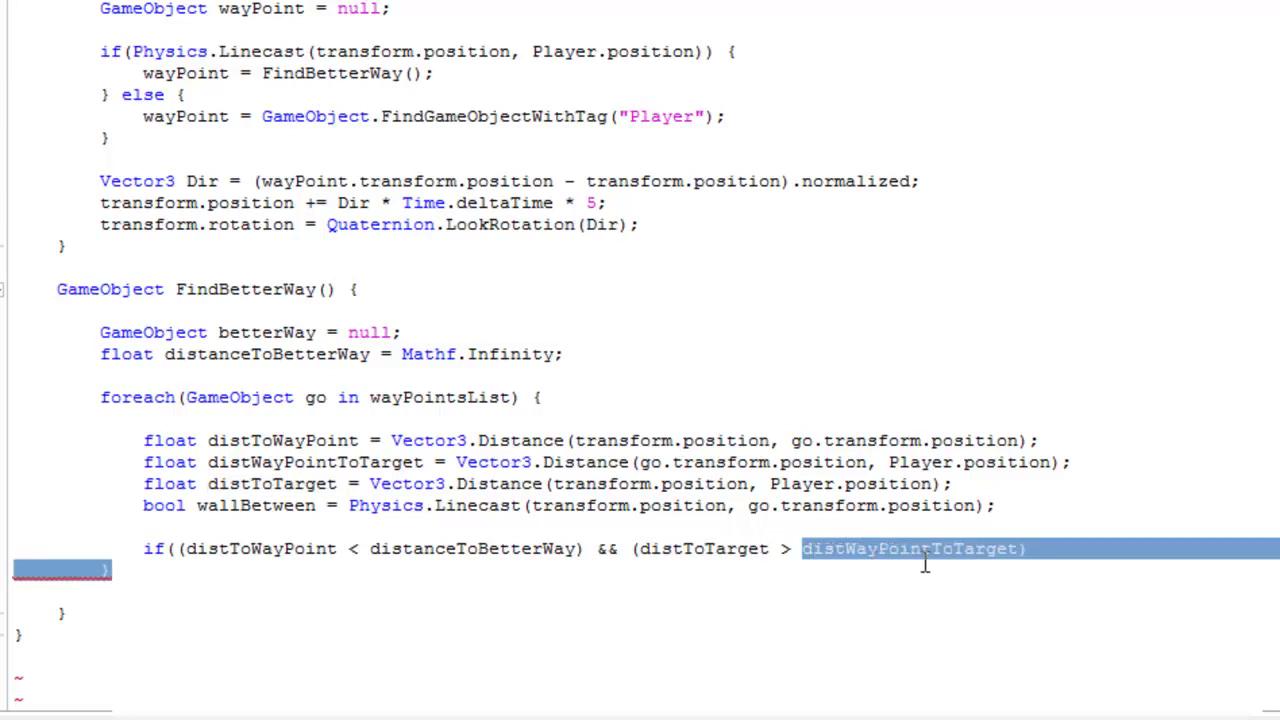
left_click(1016, 545)
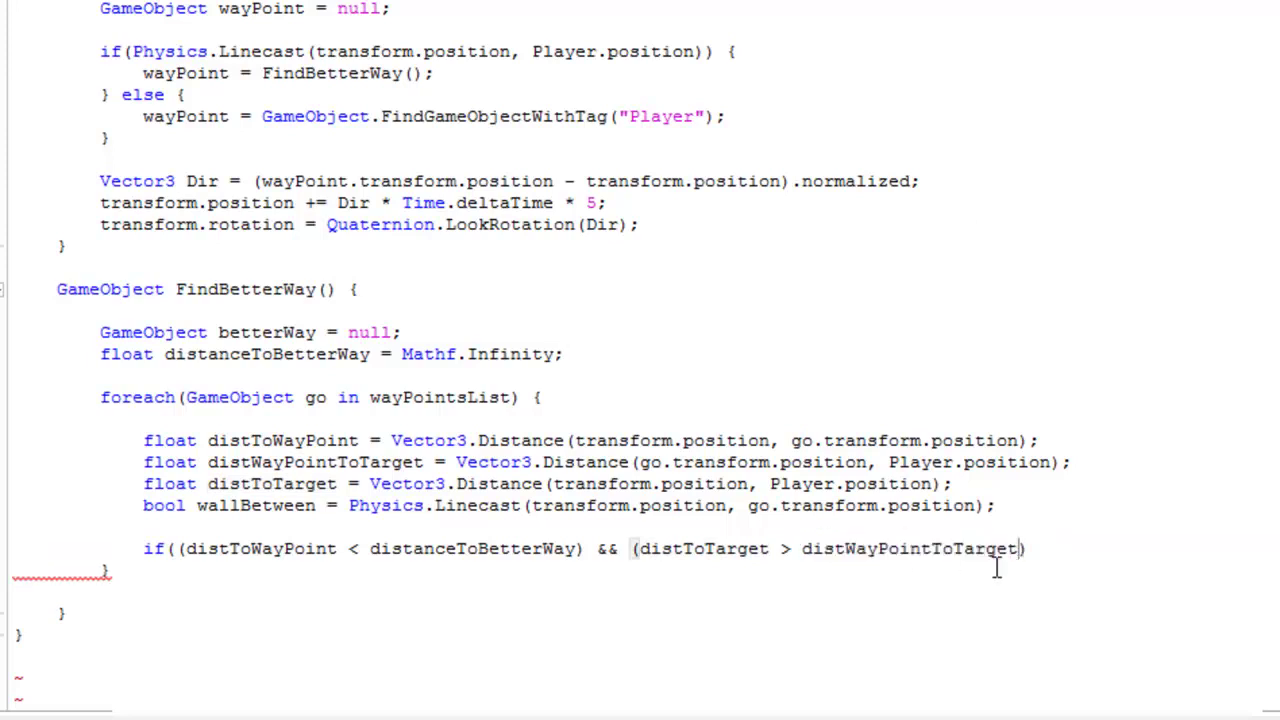
Append && (!wallBetween) to the if condition and close its parentheses.
key("Right")
type("&&")
key("BackSpace")
key("BackSpace")
type("&& (")
type("wea")
key("BackSpace")
key("BackSpace")
type("all")
key("Return")
type("= false)")
key("Left")
key("BackSpace")
key("BackSpace")
key("BackSpace")
key("BackSpace")
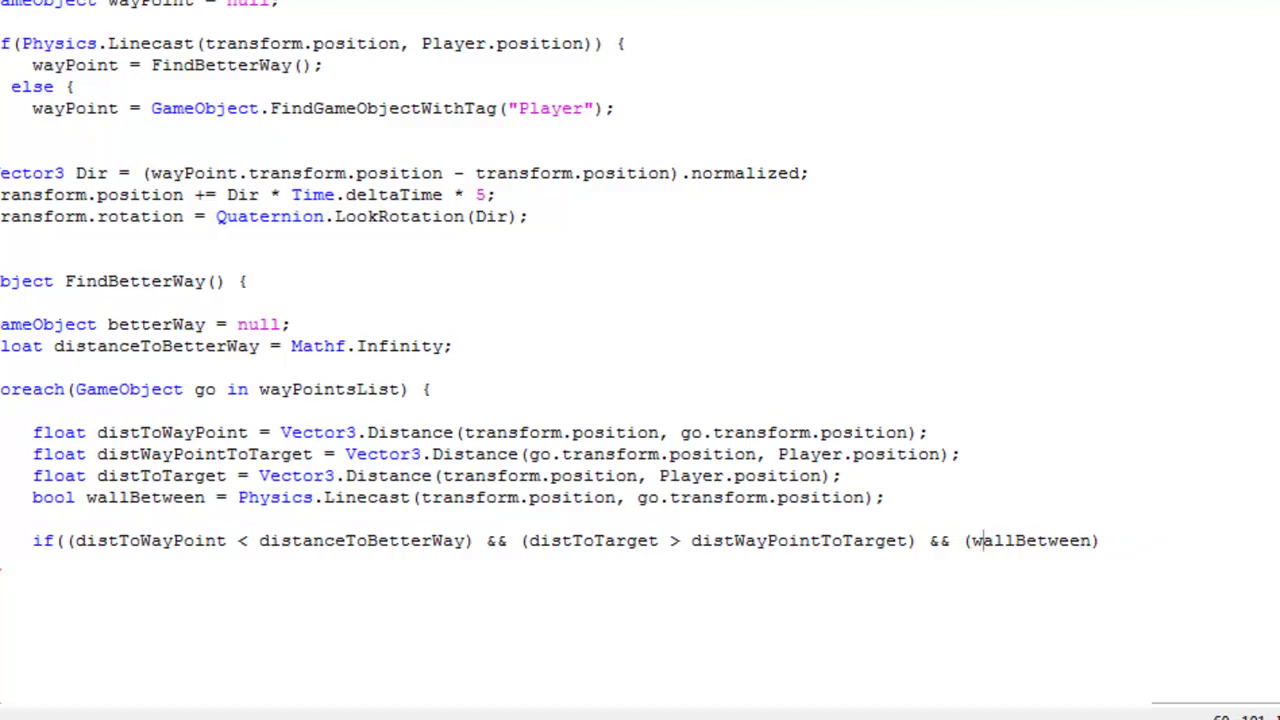
left_click(972, 540)
type("!")
left_click(1149, 559)
type(")")
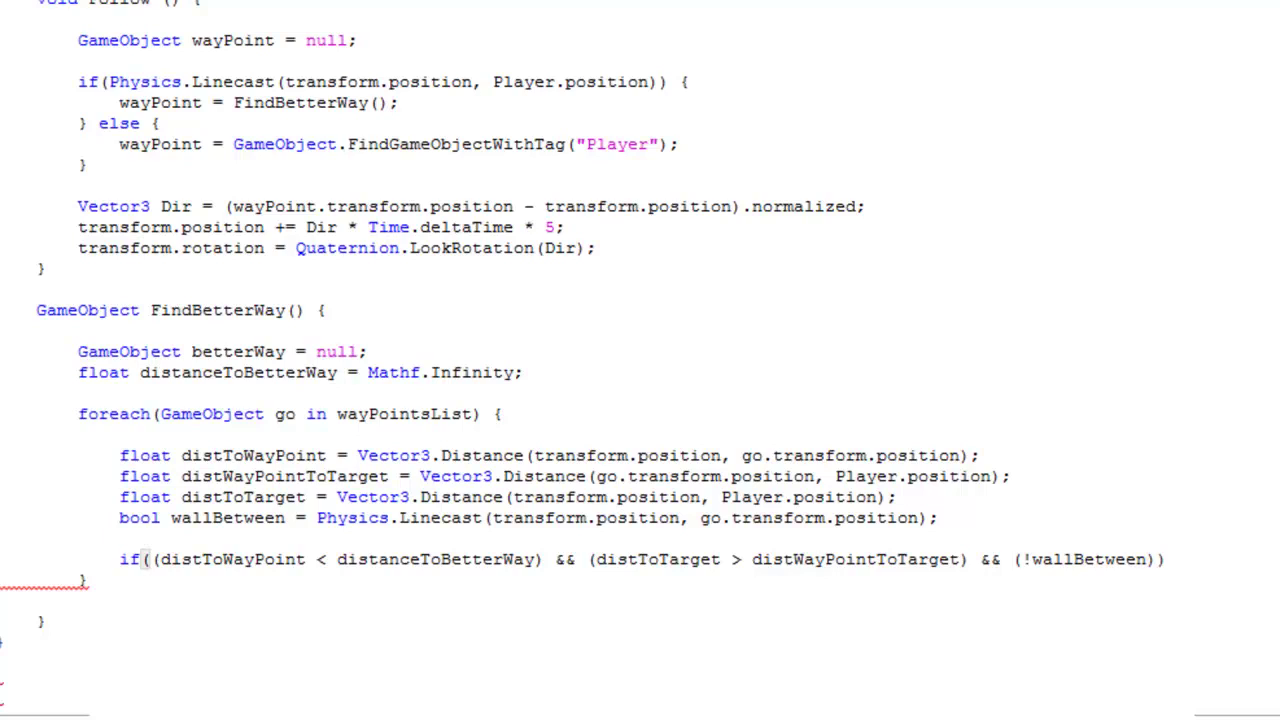
Review the complete three-part if condition, ending at the line's end.
mouse_move(1162, 560)
left_mouse_down()
mouse_move(372, 538)
mouse_move(162, 561)
left_mouse_up()
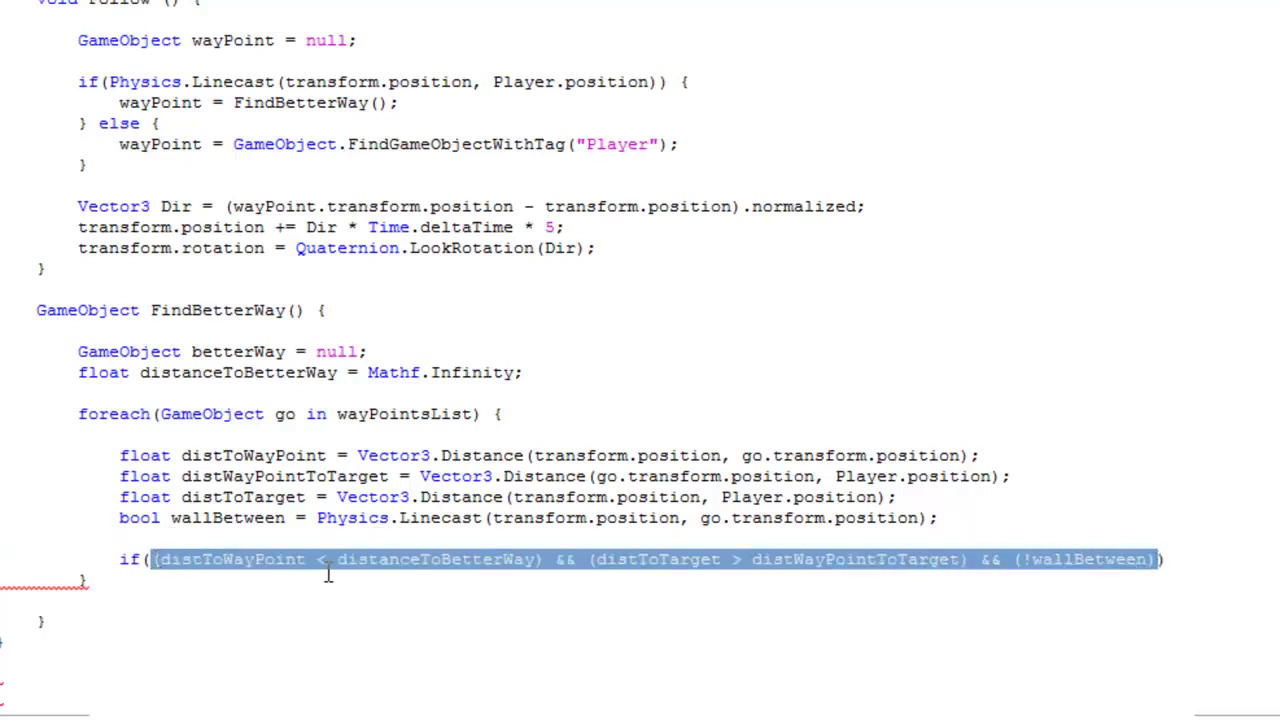
left_click(600, 562)
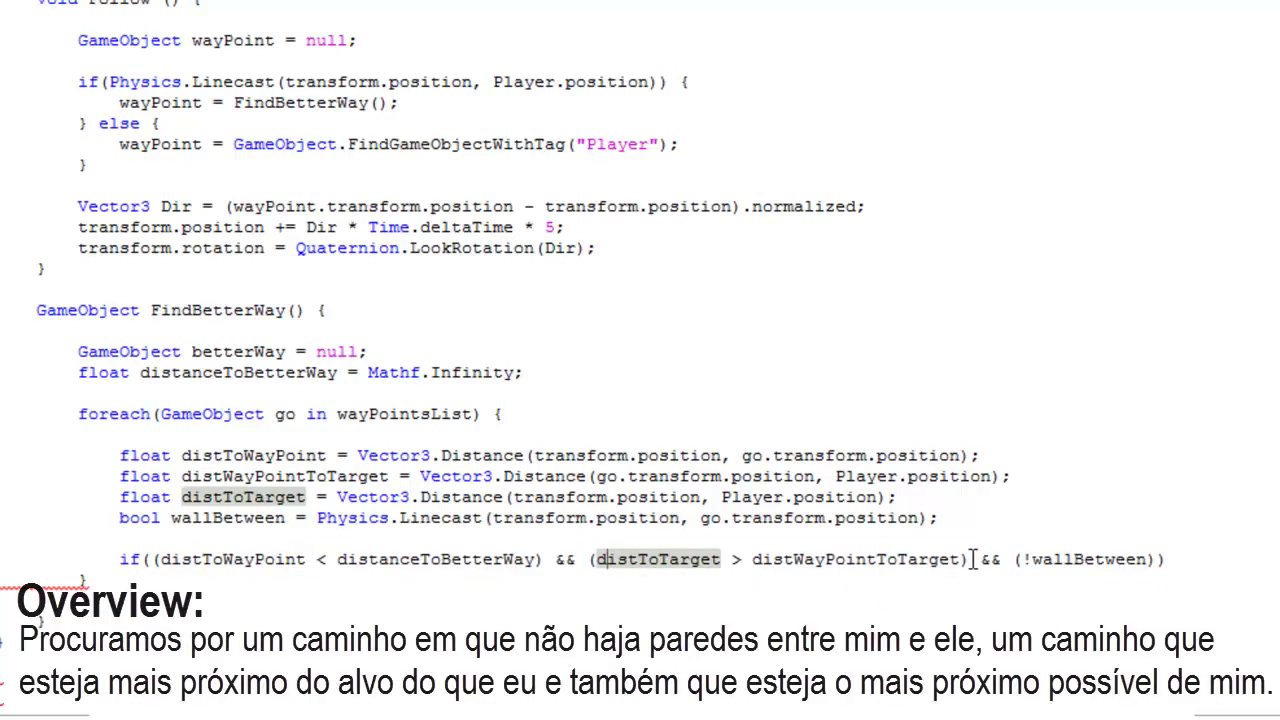
mouse_move(967, 560)
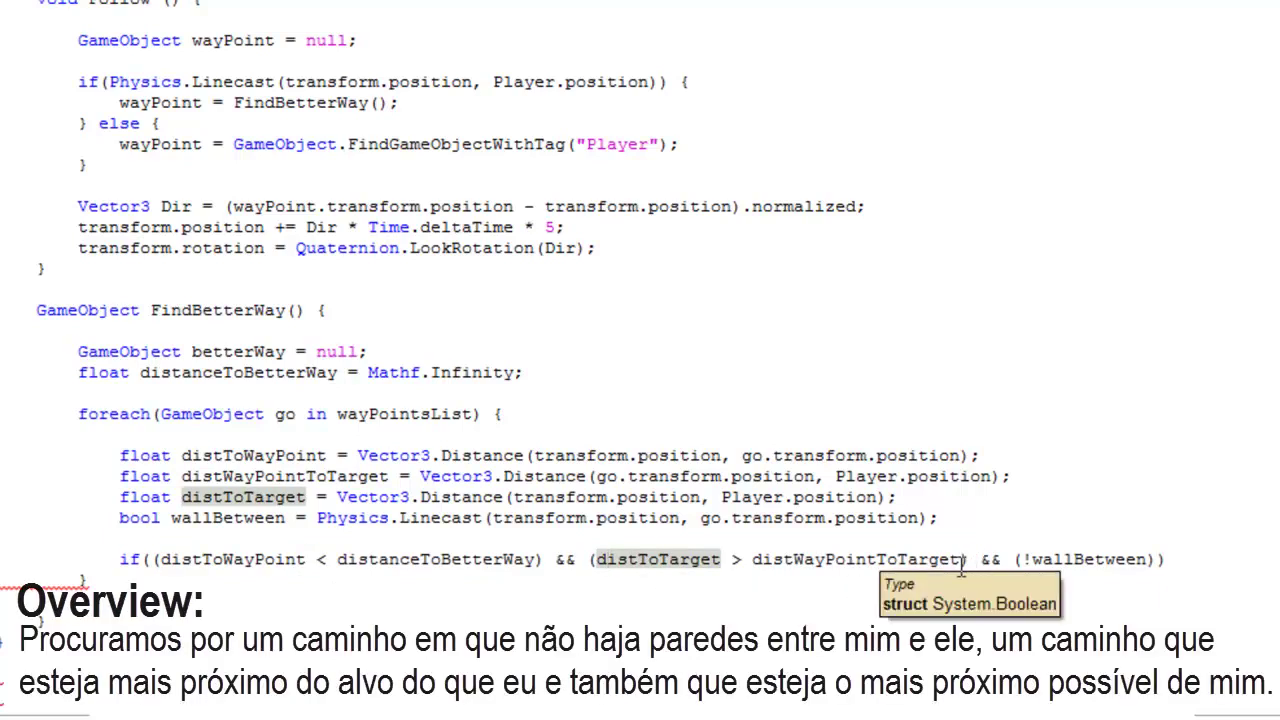
left_click(1205, 557)
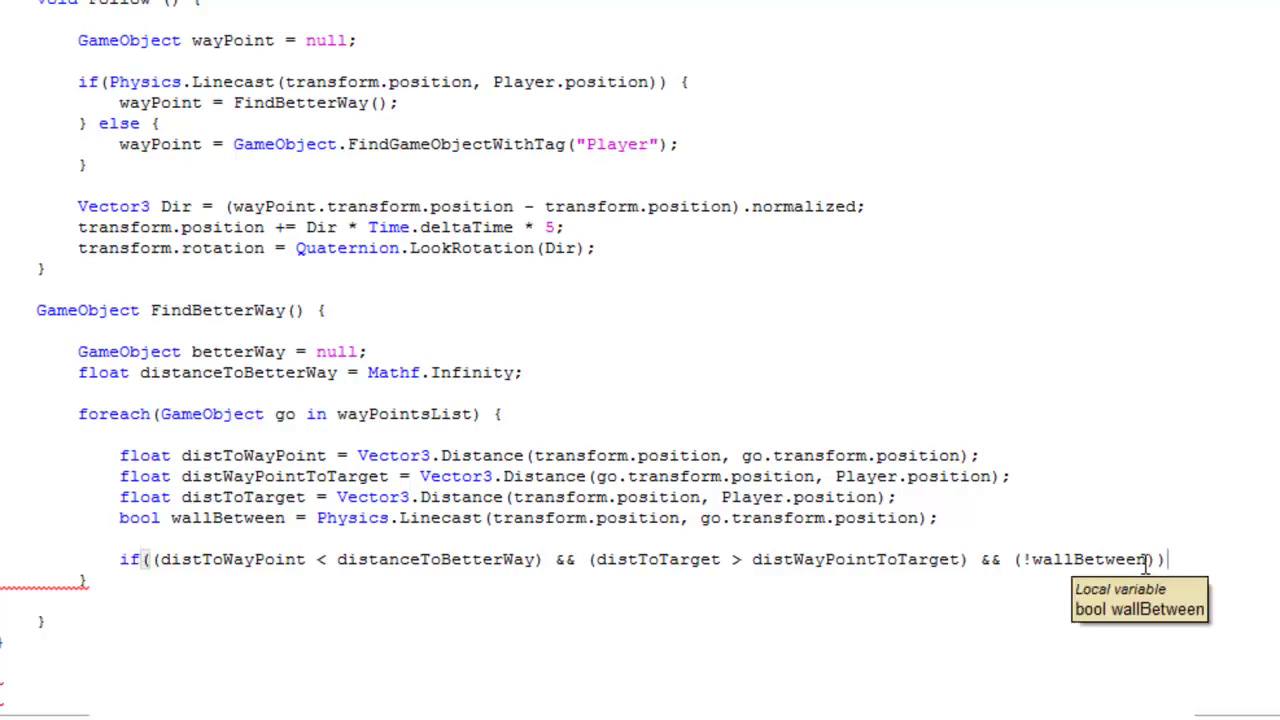
double_click(140, 559)
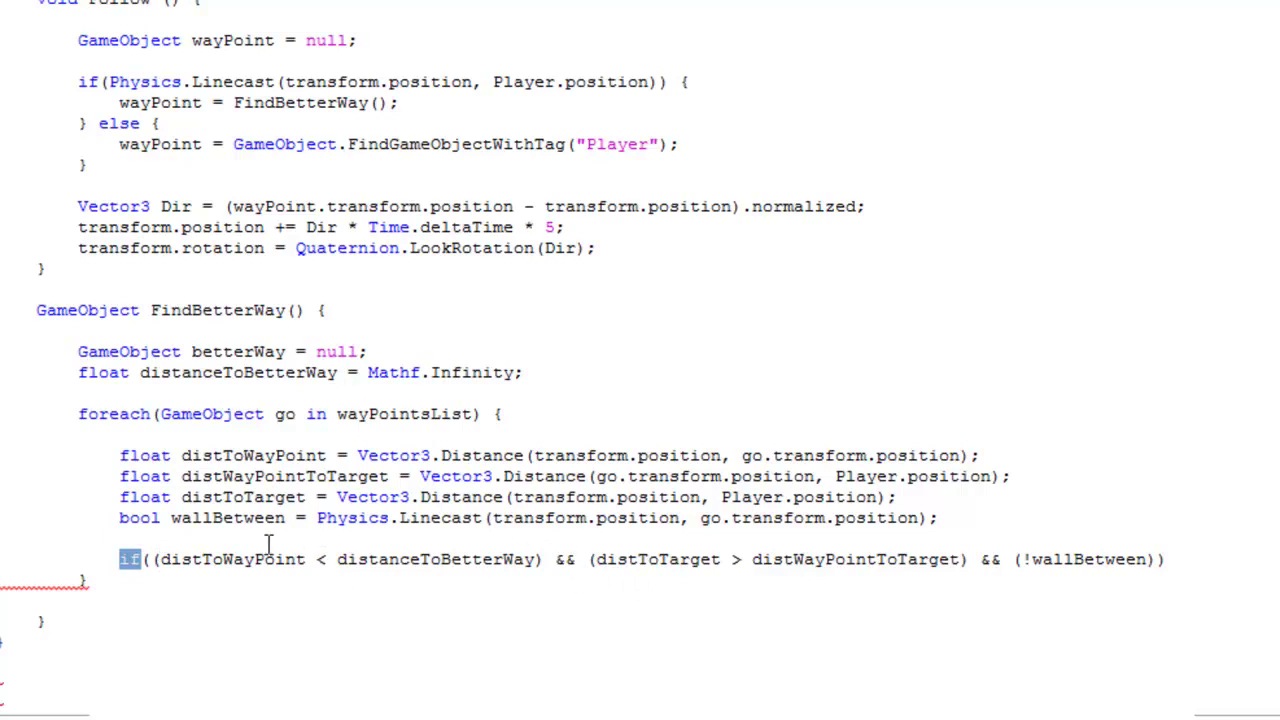
left_click(1217, 568)
Open the if body and assign distanceToBetterWay = distToWayPoint;.
type("{")
key("Return")
key("Return")
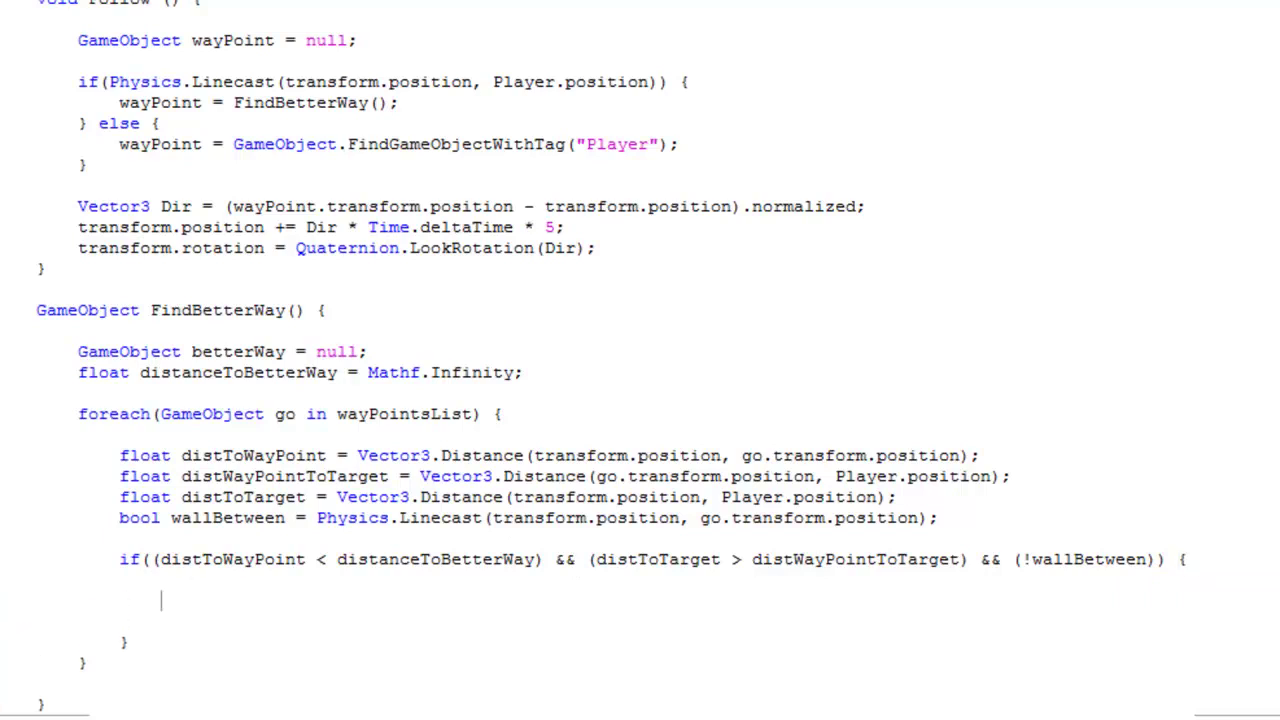
type("dis")
key("BackSpace")
type("s")
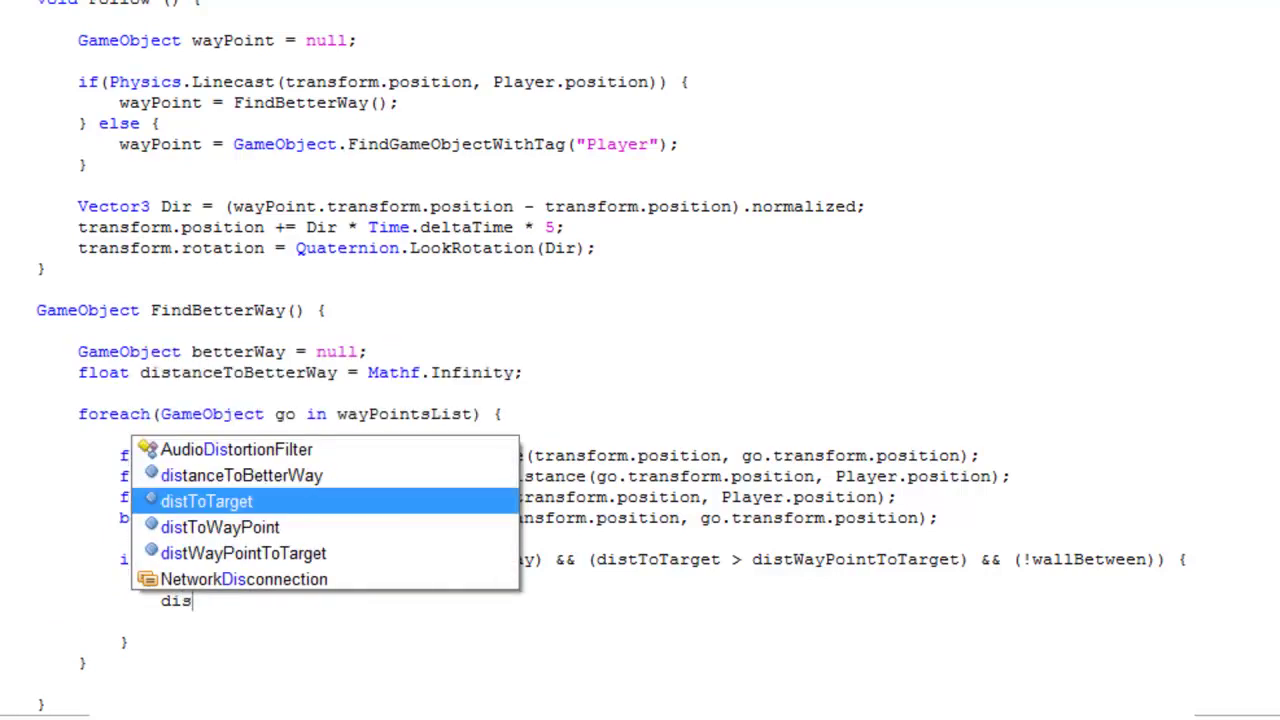
type("t")
key("Up")
key("Return")
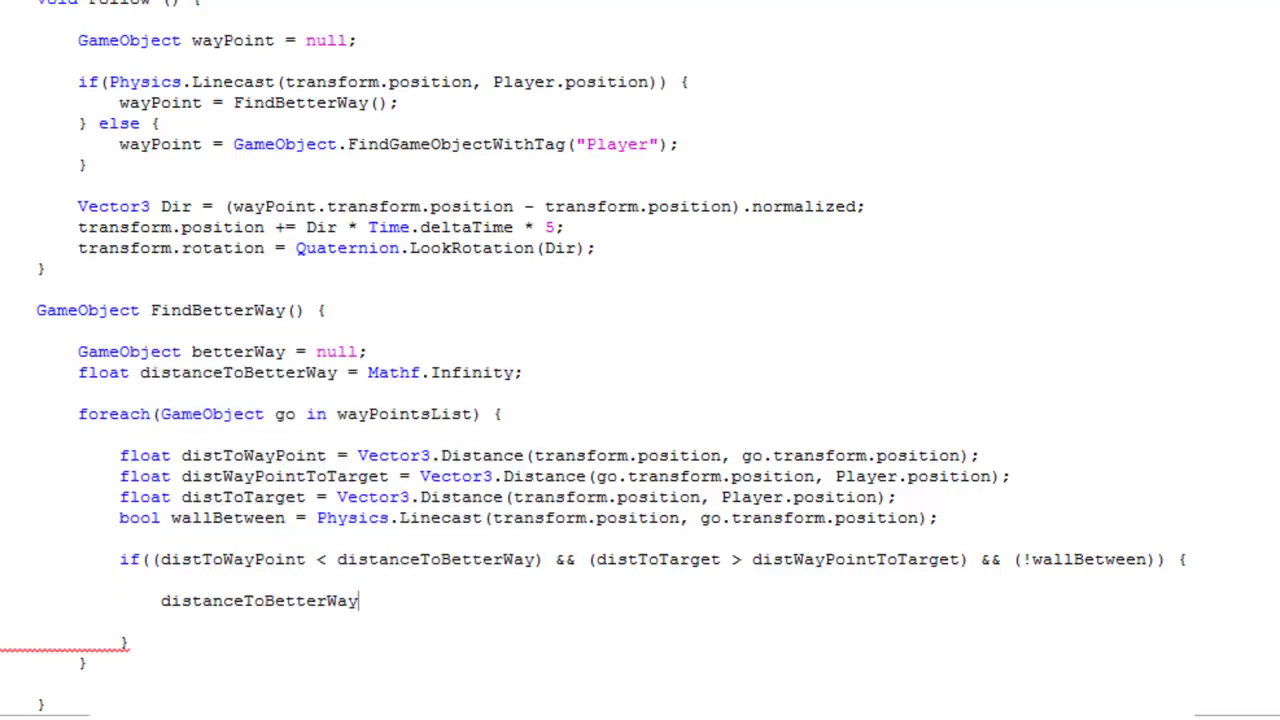
type("=")
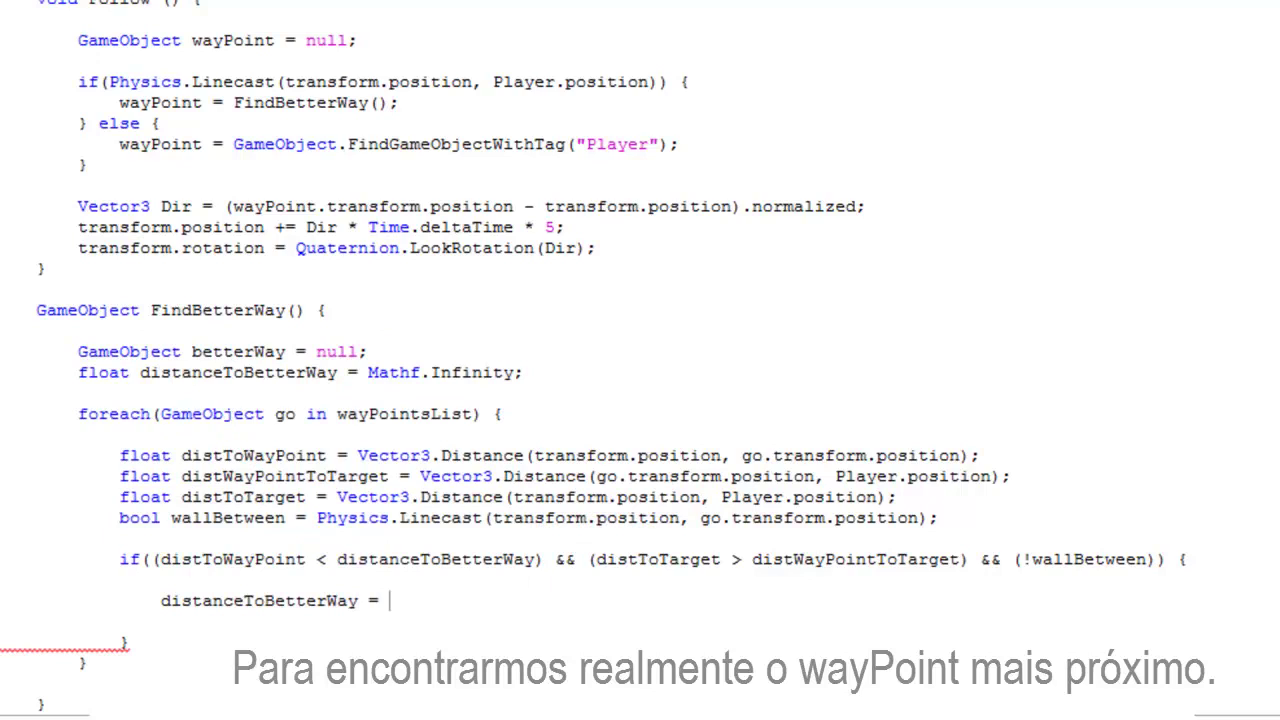
double_click(358, 602)
left_click(415, 606)
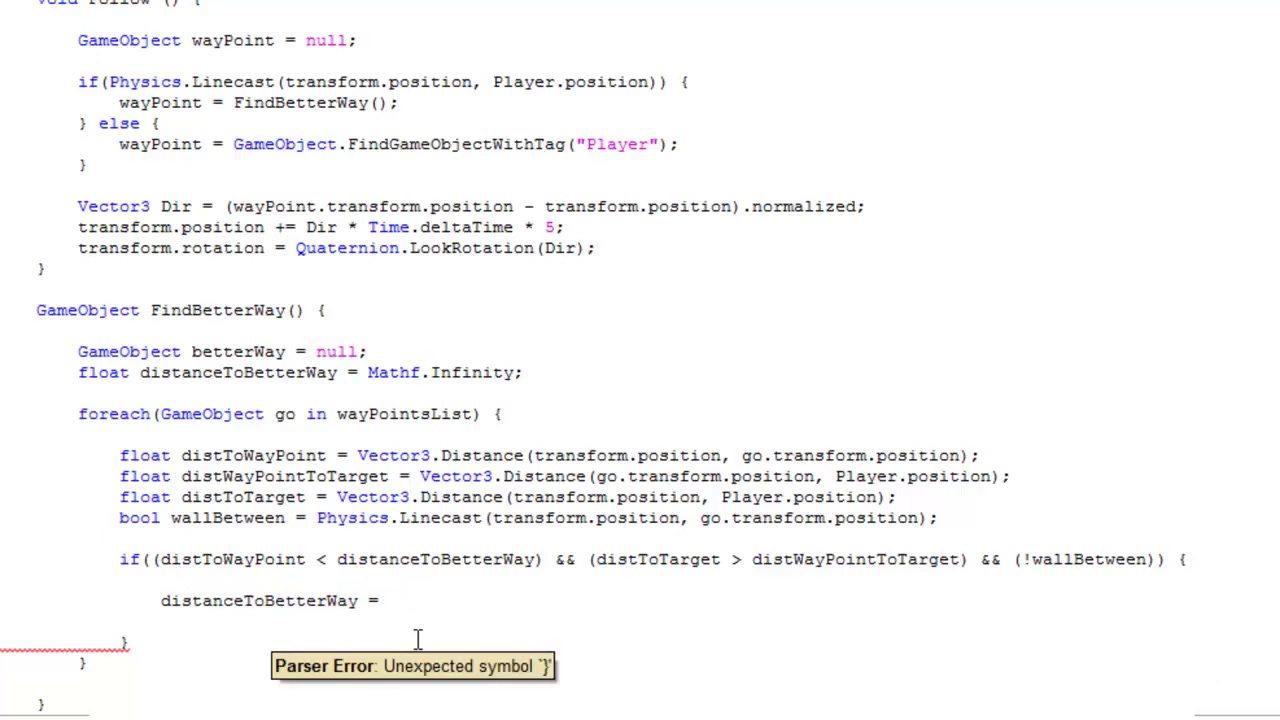
type("dist")
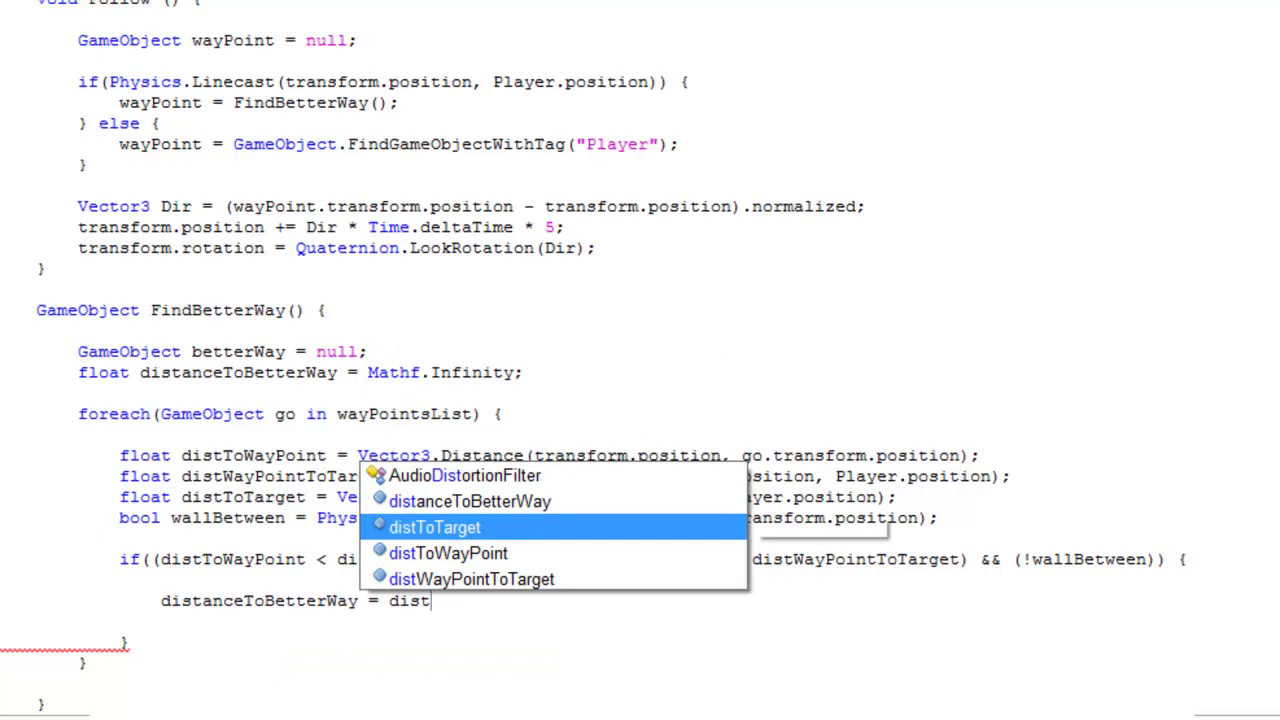
key("Down")
key("Return")
type(";")
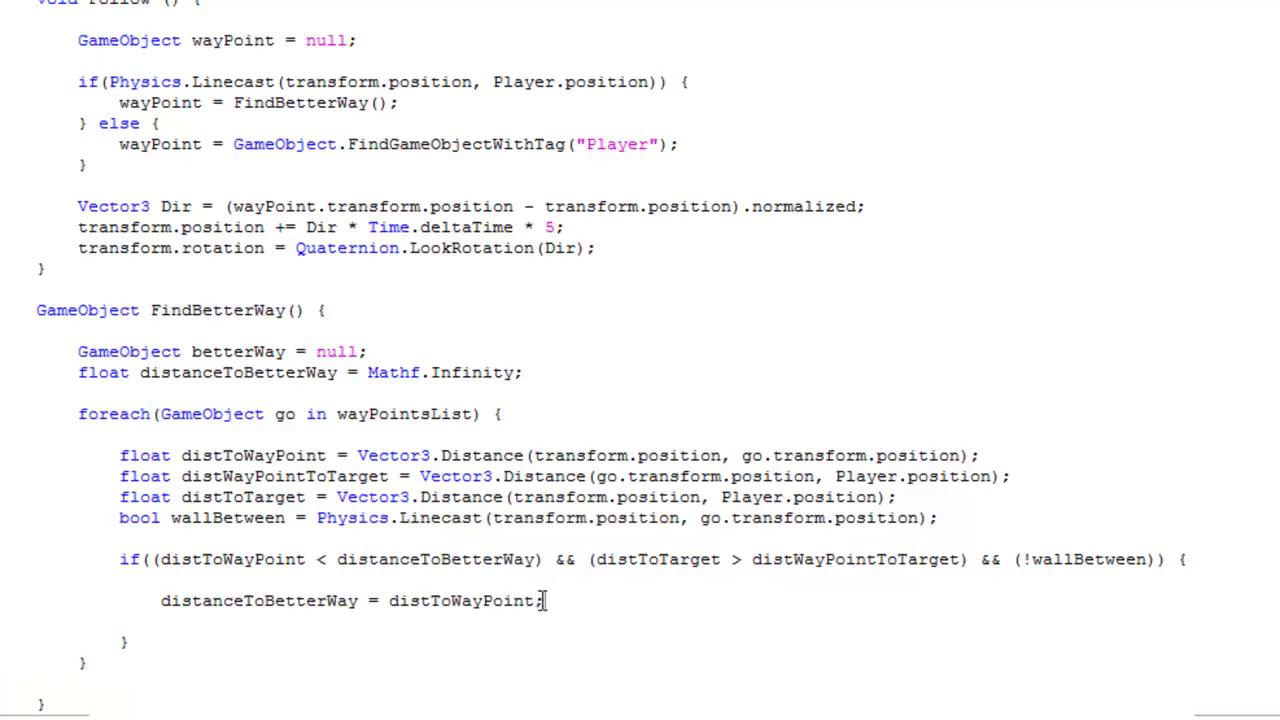
Compare the new assignment with the distance comparison in the if condition.
left_click_drag(540, 600, 390, 600)
left_click(389, 600)
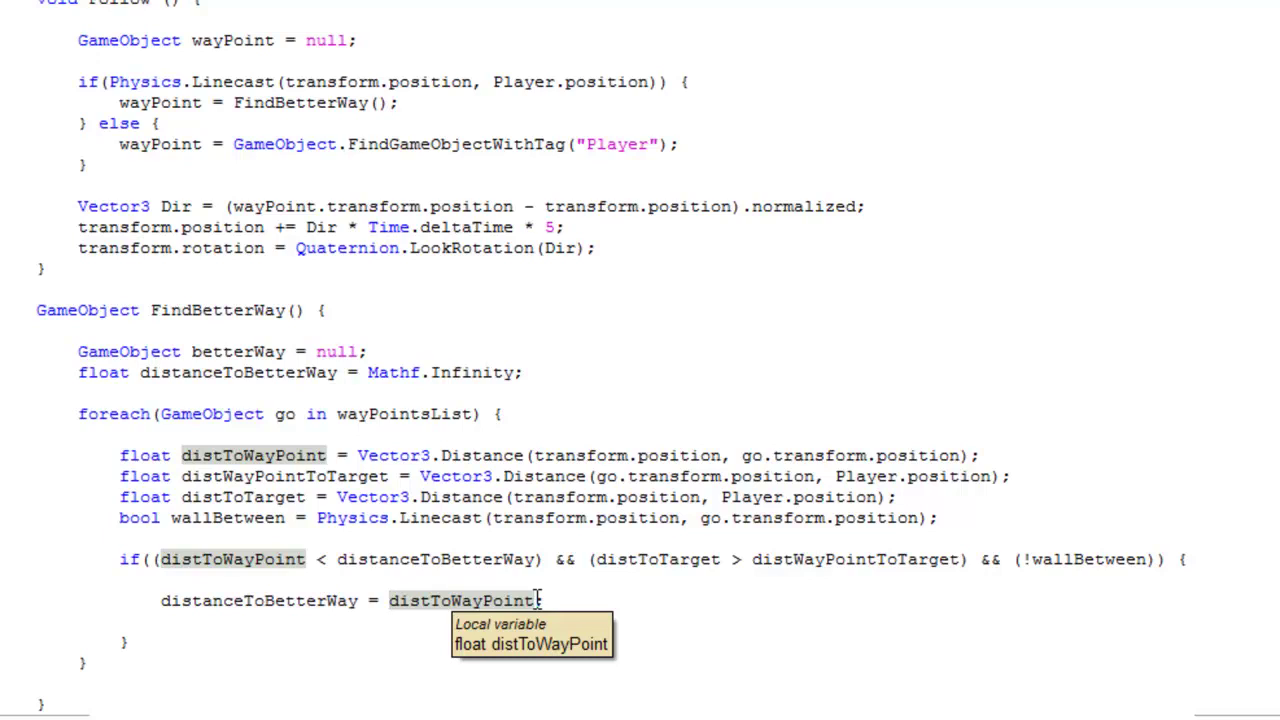
left_click_drag(546, 560, 152, 562)
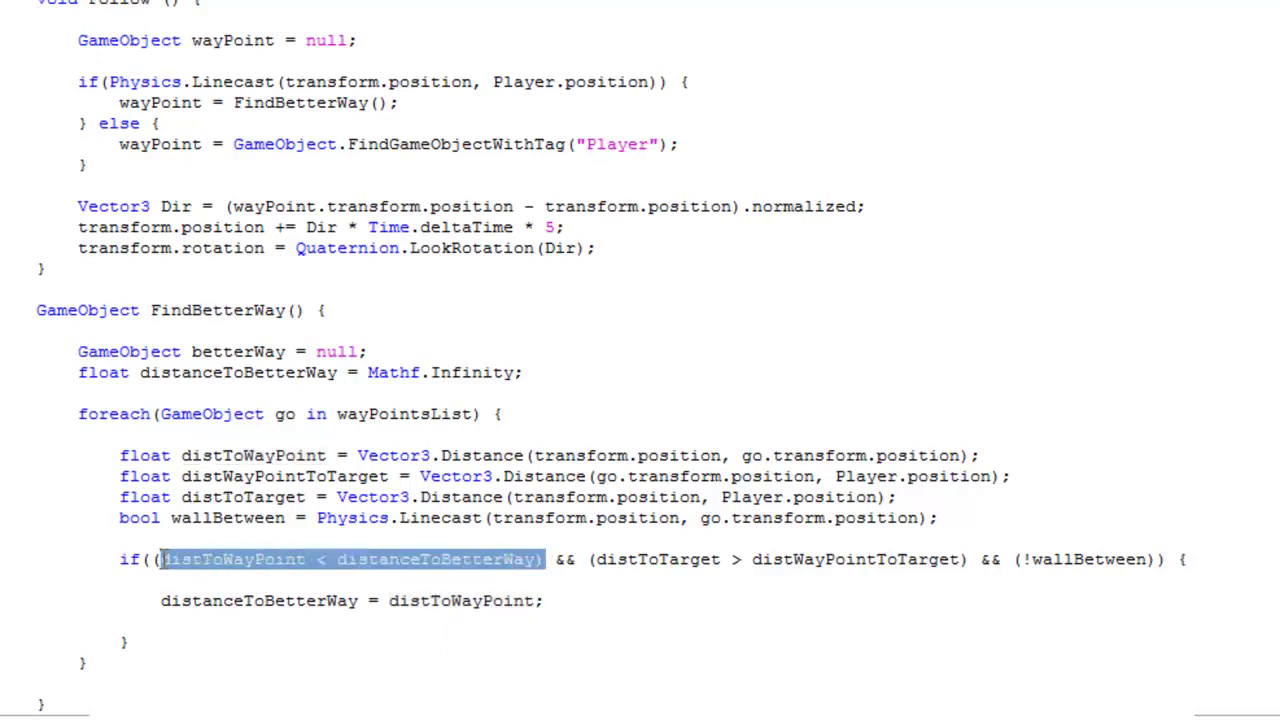
left_click(592, 604)
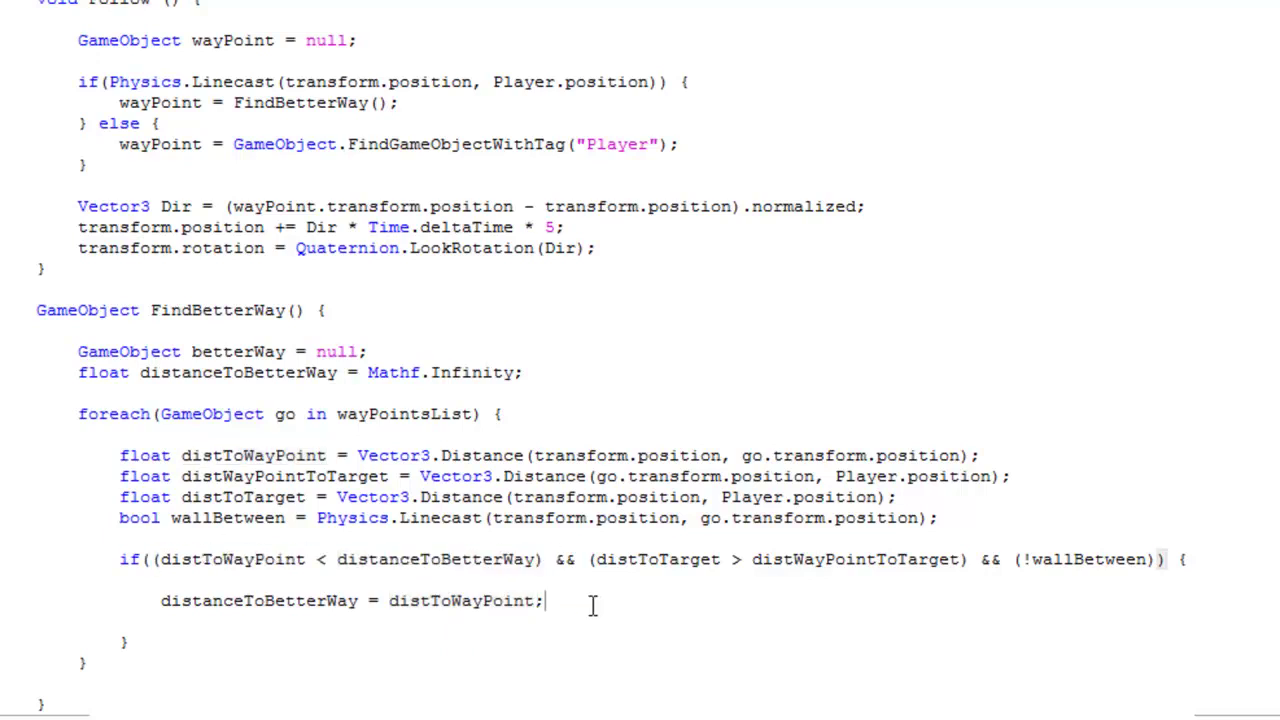
Add betterWay = go; to the if body and review the related declarations.
key("Return")
type("betterWay")
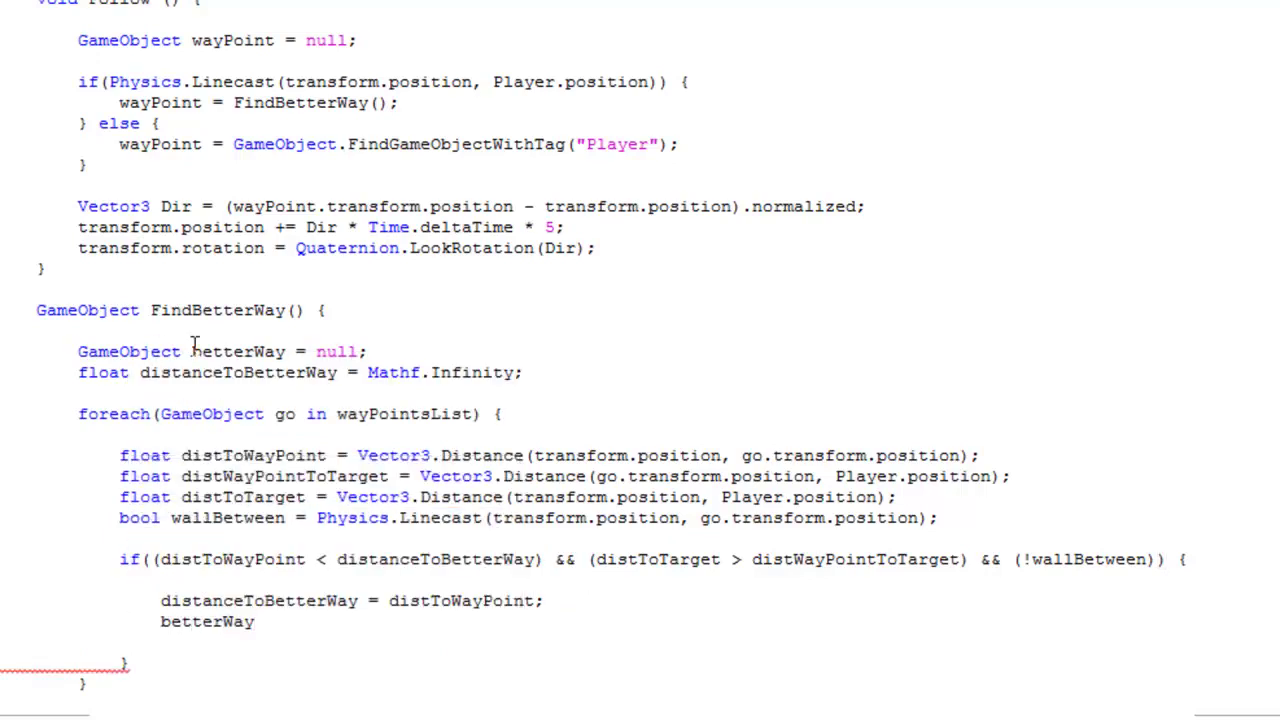
left_click_drag(287, 349, 192, 350)
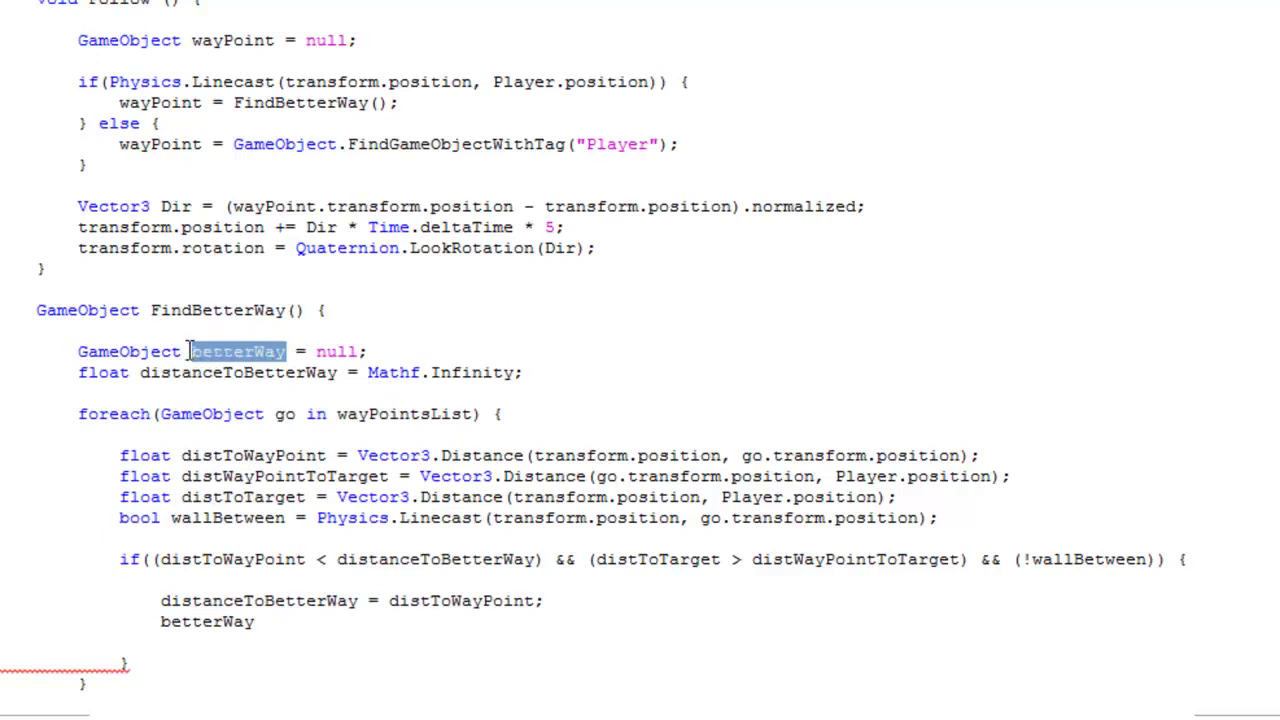
left_click(325, 621)
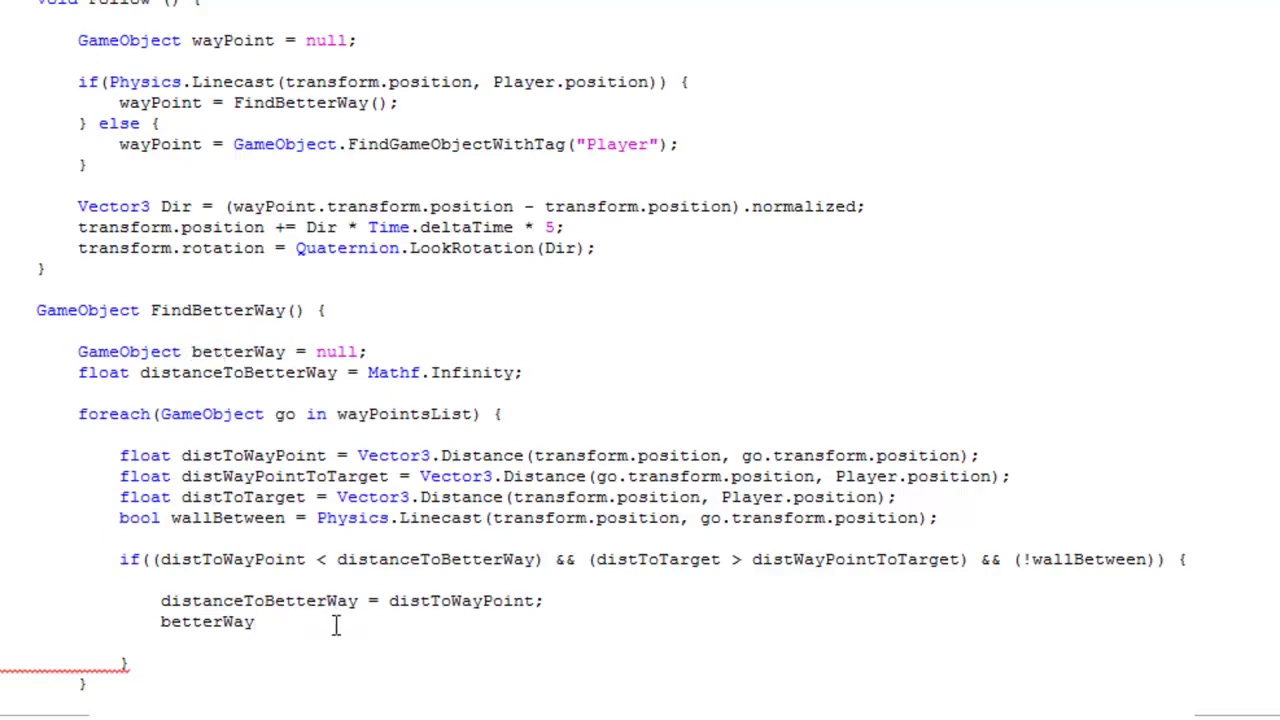
type(" = go;")
left_click_drag(298, 414, 275, 414)
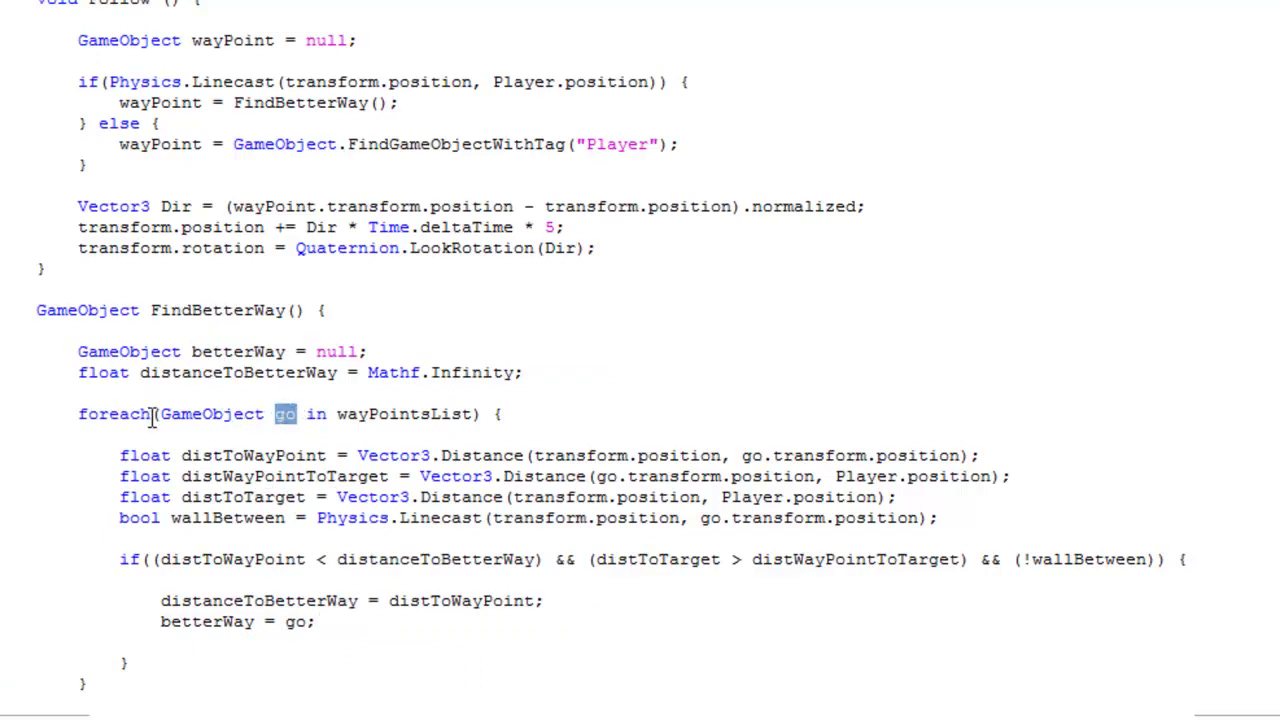
scroll(320, 520, "down", 2)
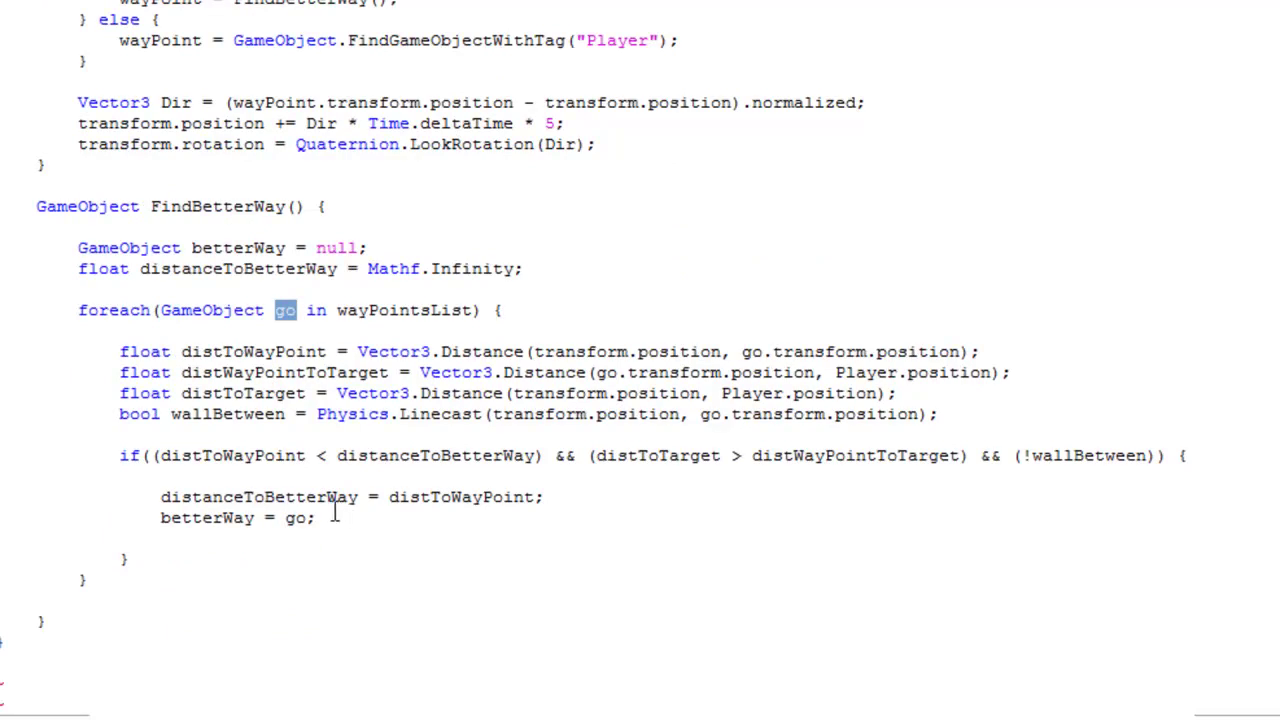
mouse_move(152, 455)
left_mouse_down()
mouse_move(1095, 437)
mouse_move(1160, 455)
left_mouse_up()
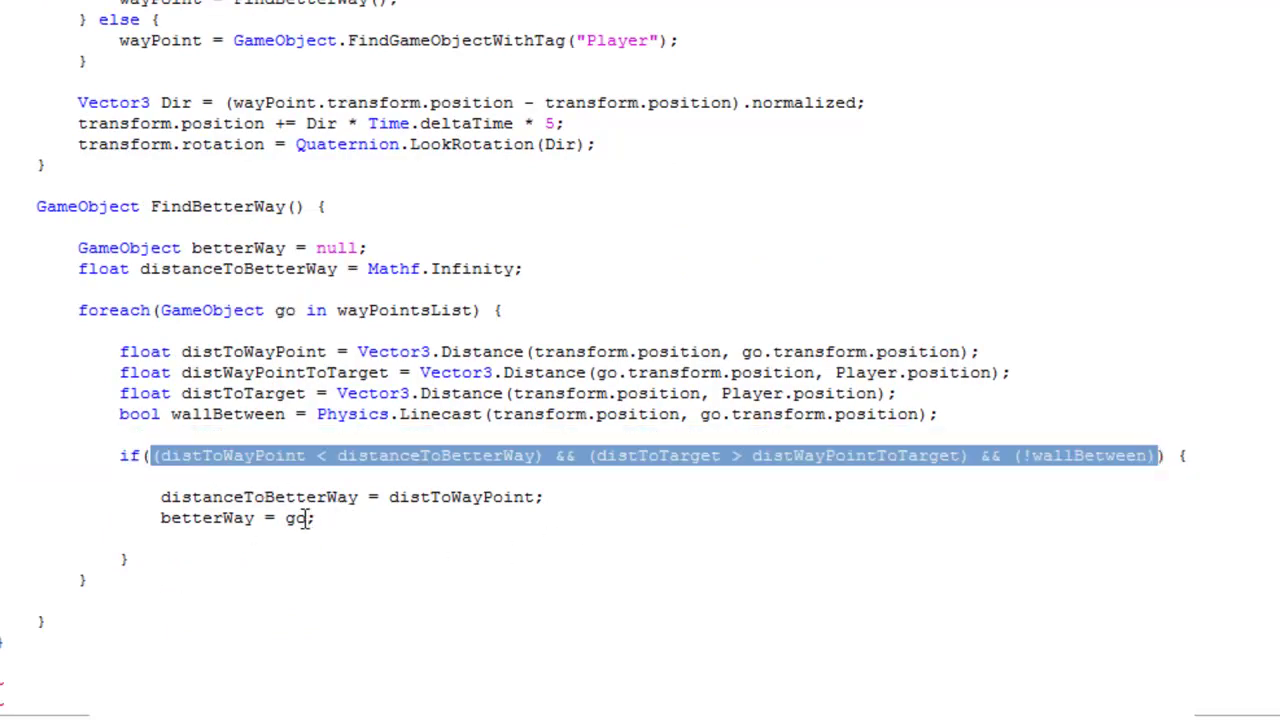
left_click_drag(256, 518, 157, 520)
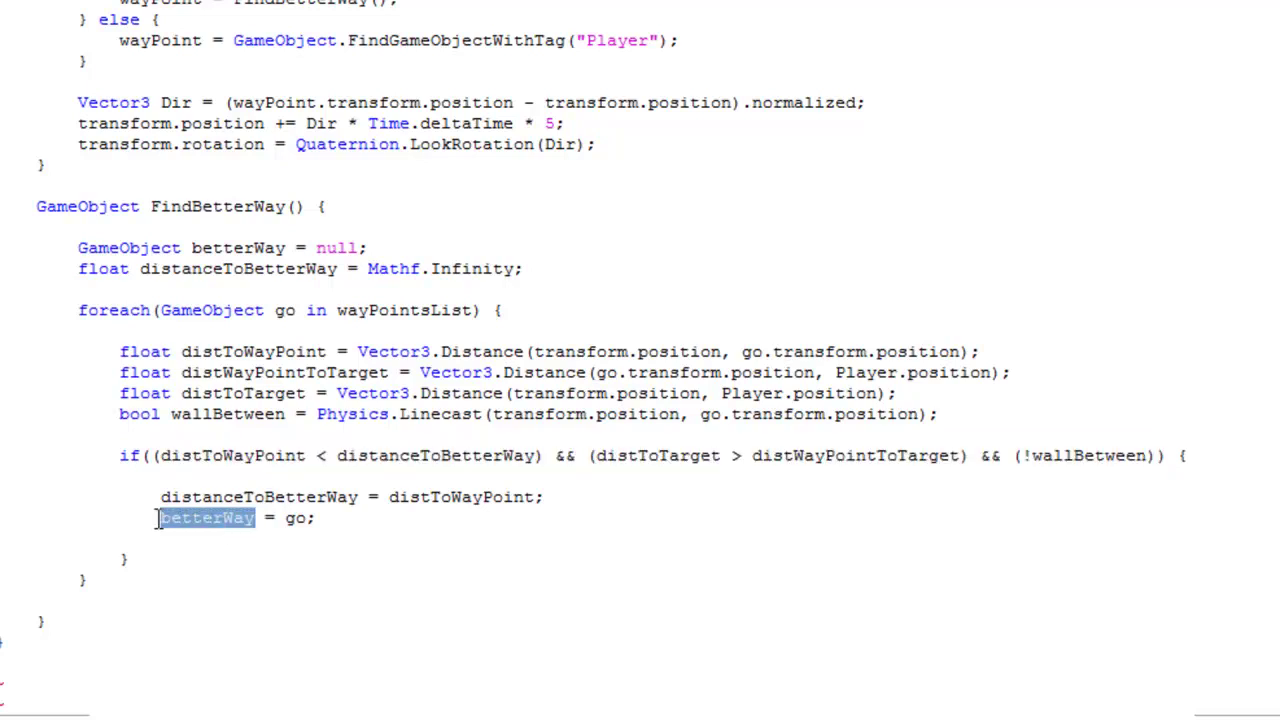
scroll(344, 636, "up", 2)
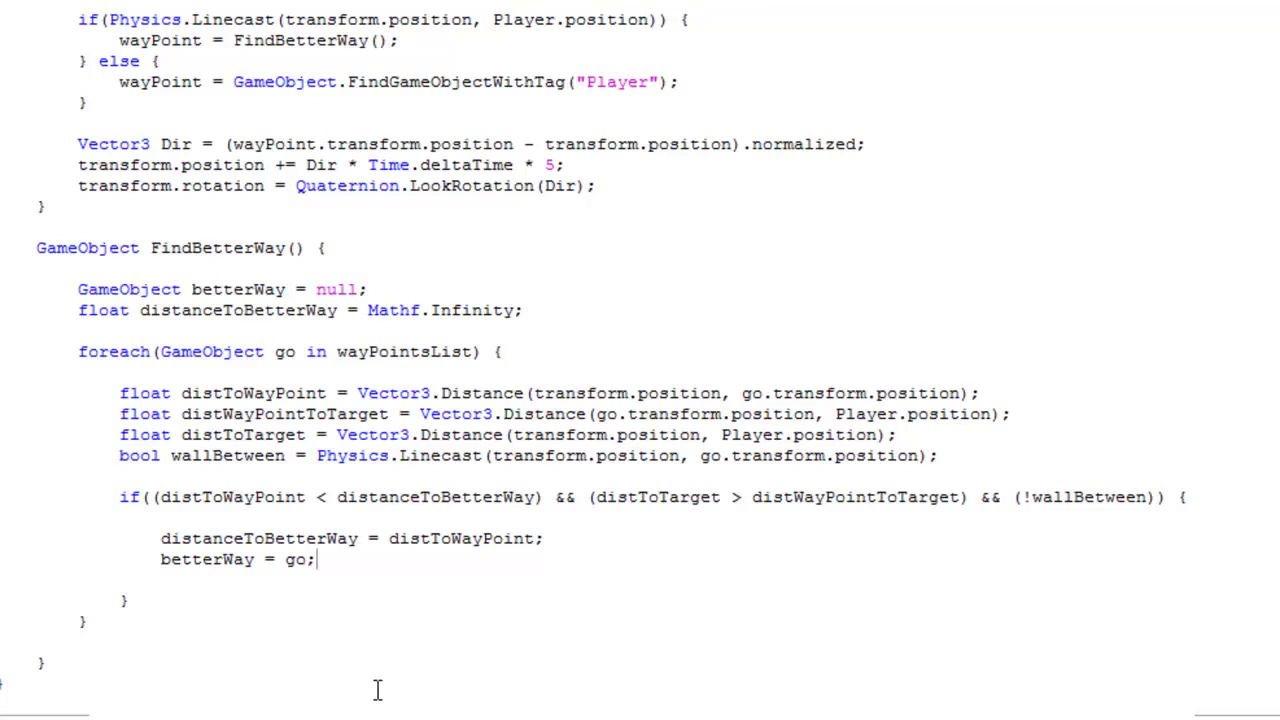
Add an else { block after the if block's closing brace.
left_click(188, 600)
type("else {")
key("Return")
key("Return")
key("Return")
key("Up")
Declare bool wayPointToTargetCollision = Physics.Linecast(go.transform.position, Player.position); in the else block.
type("bool")
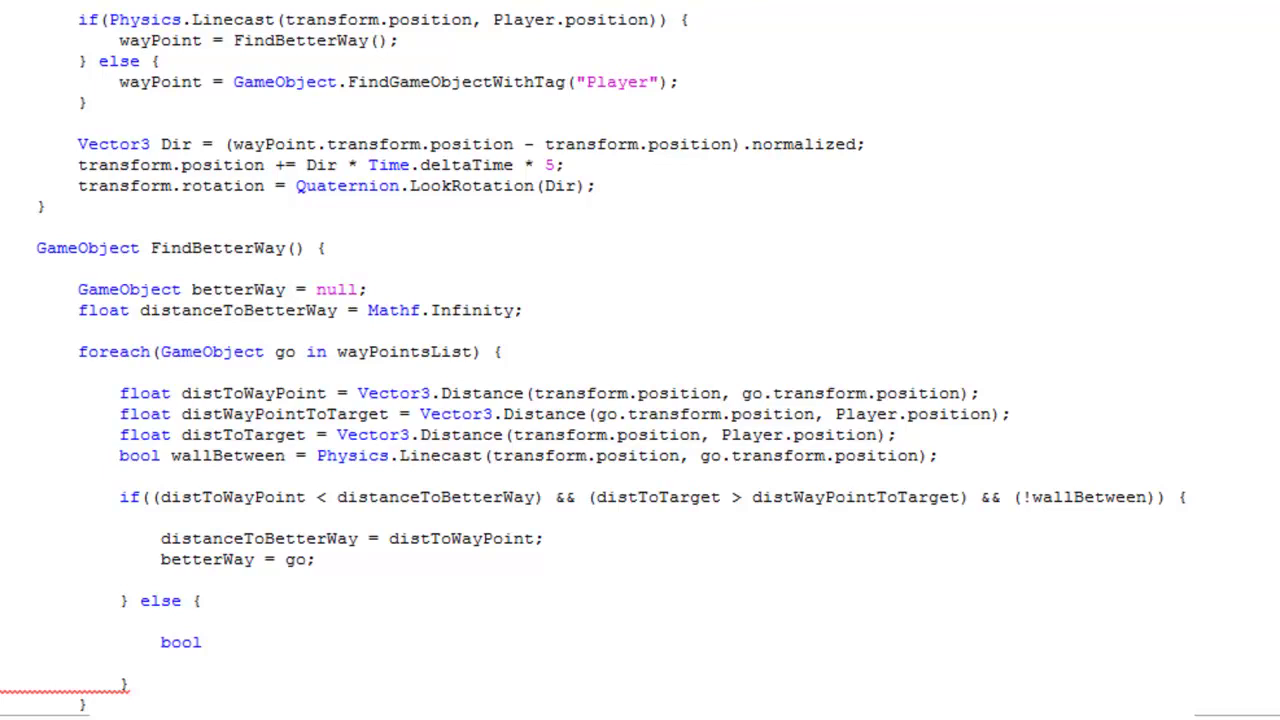
type("wayPointToTargetCollision")
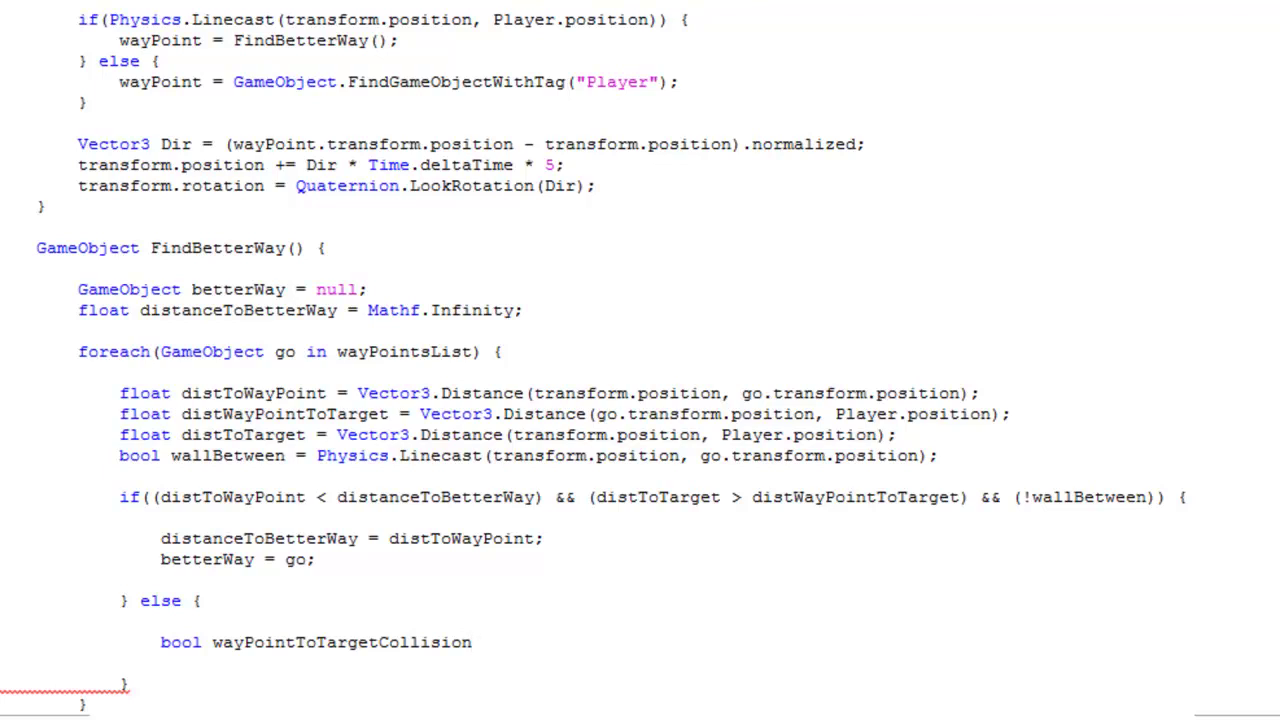
type(" = P")
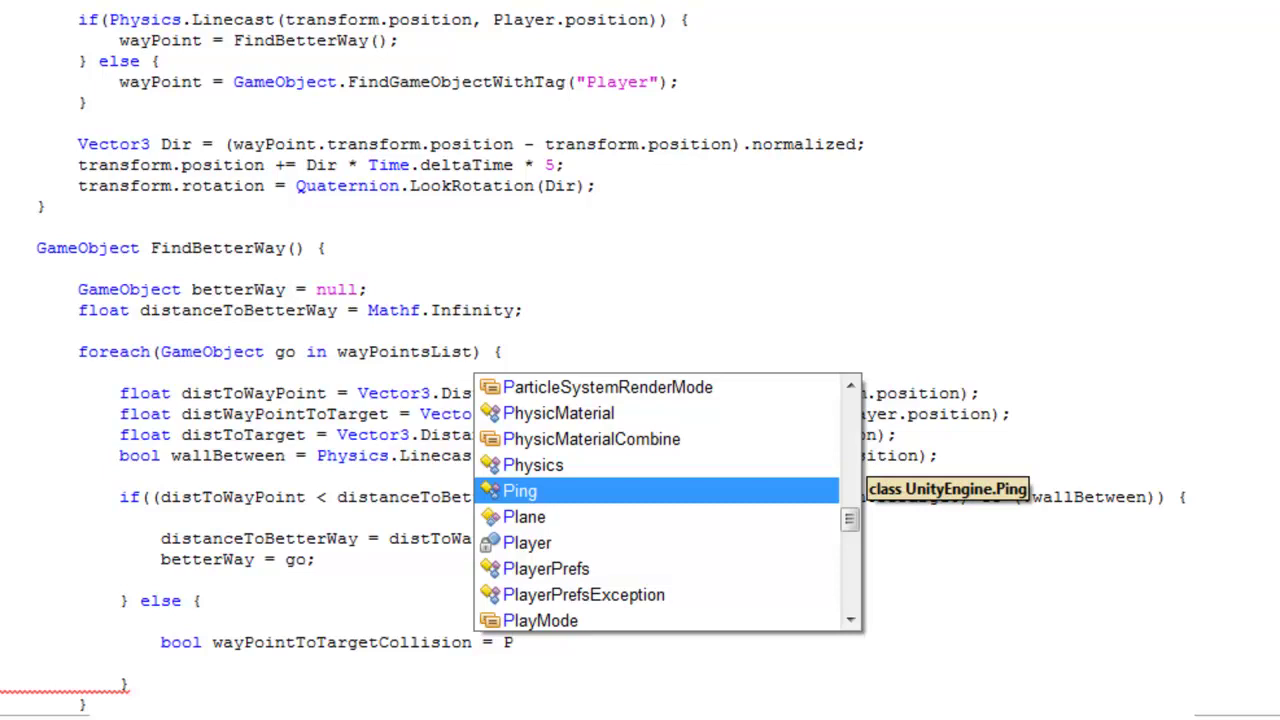
key("Up")
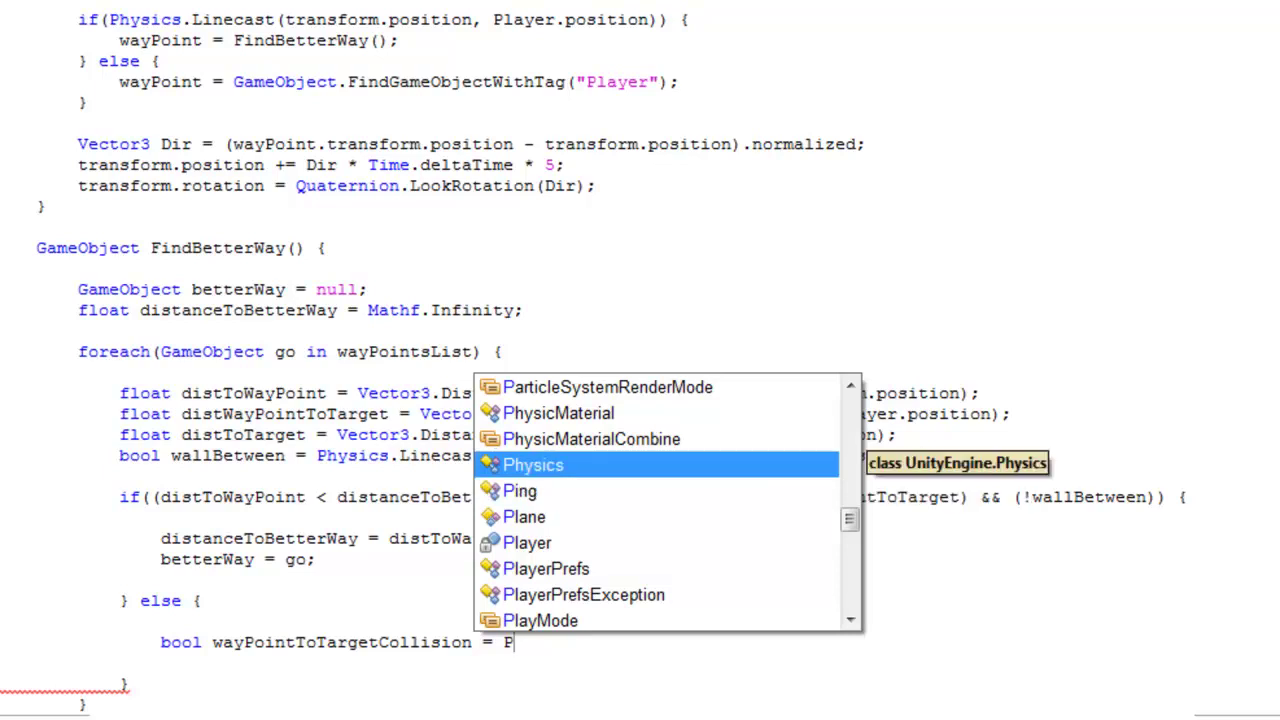
key("Return")
type(".L")
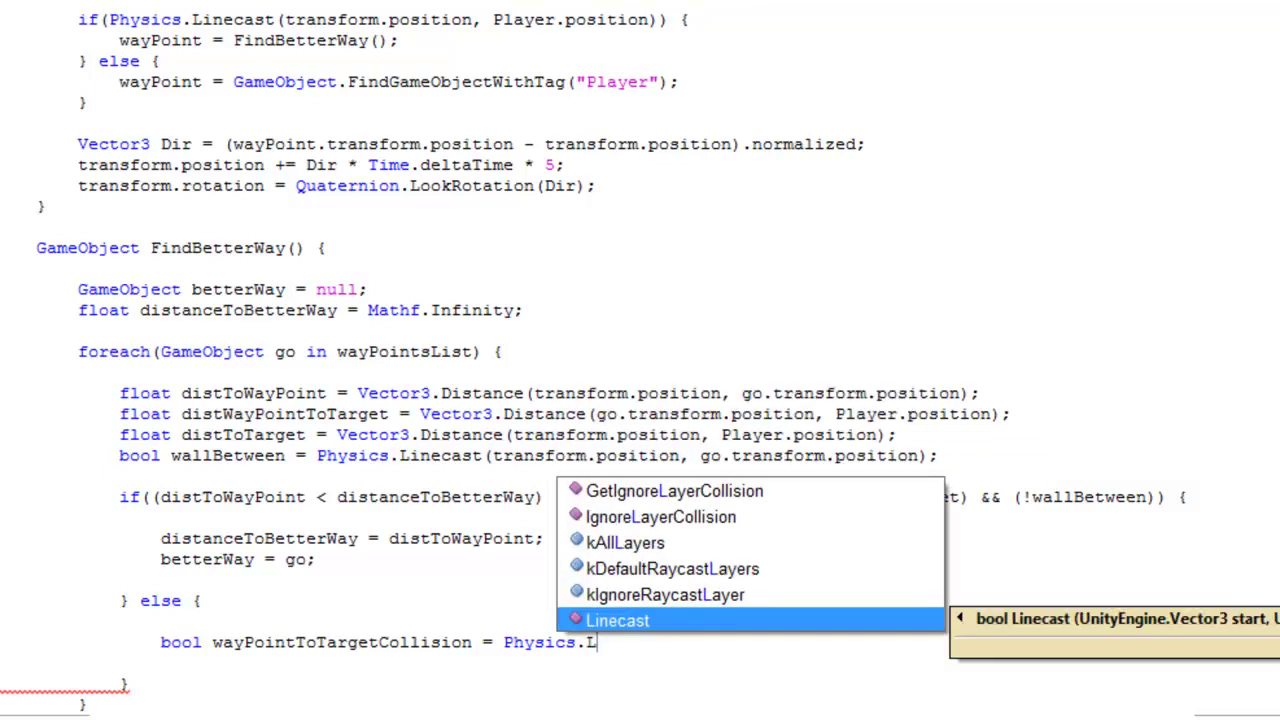
key("Return")
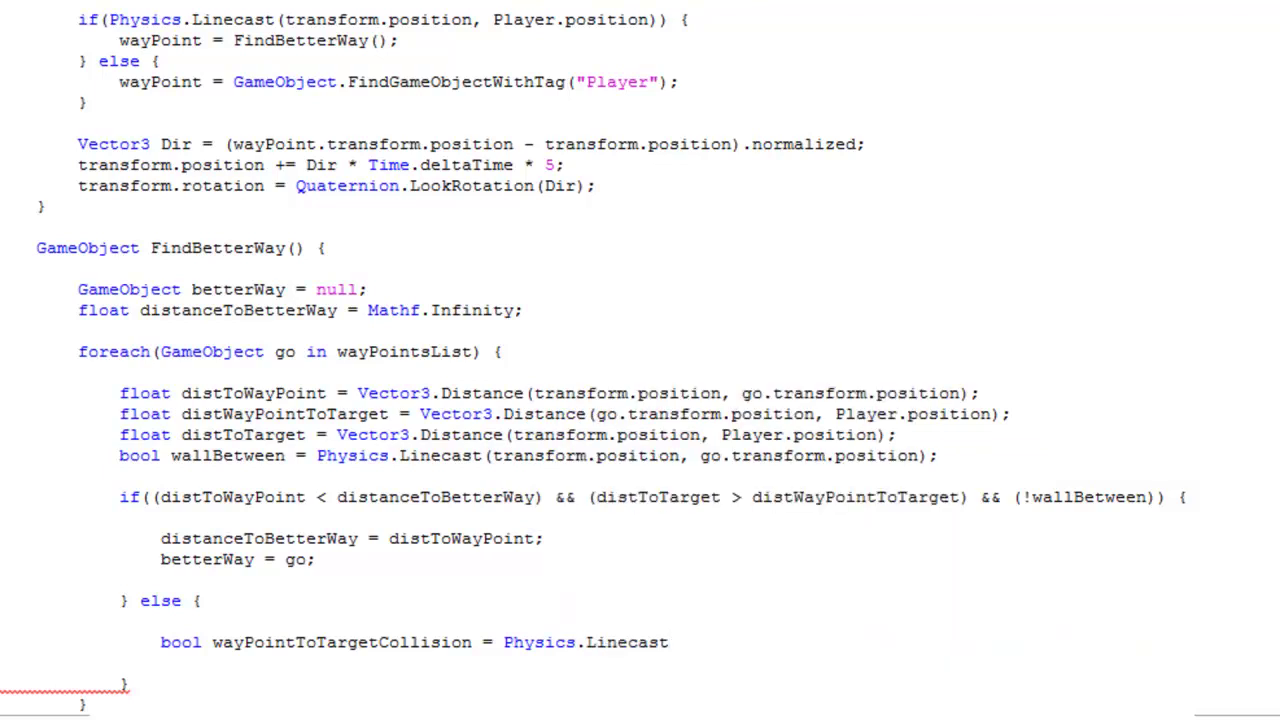
type("(")
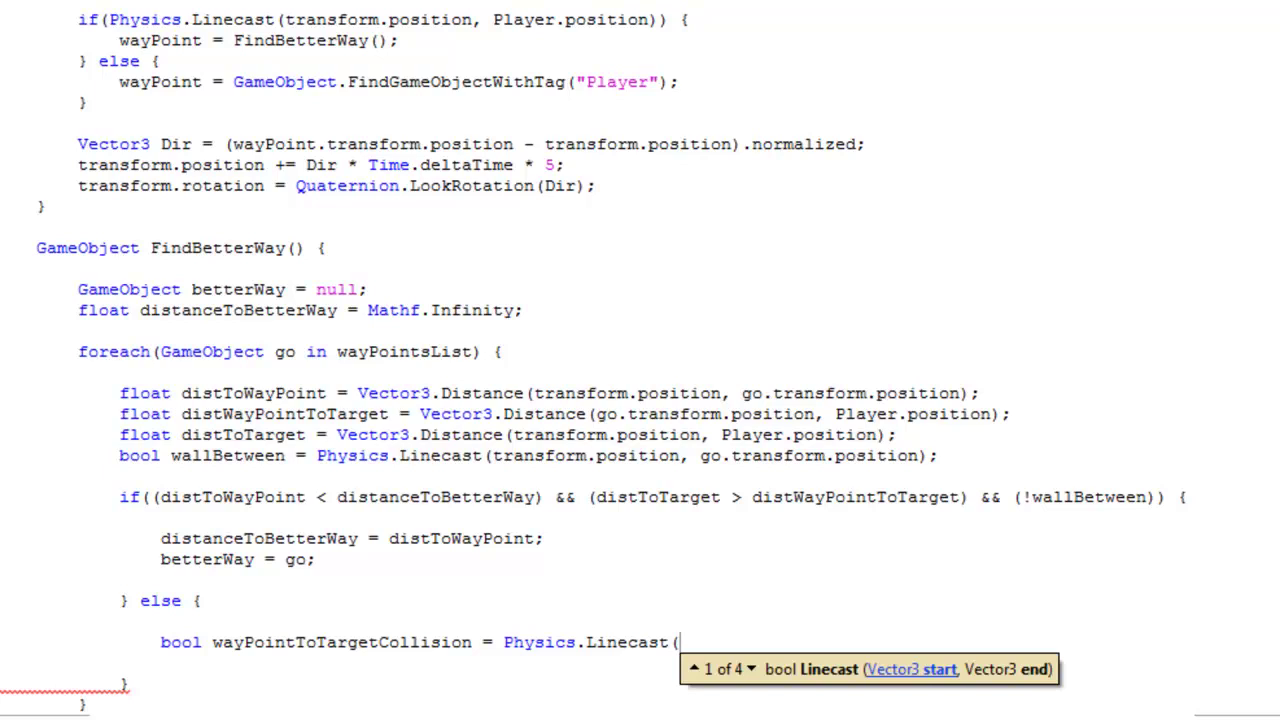
type("go.t")
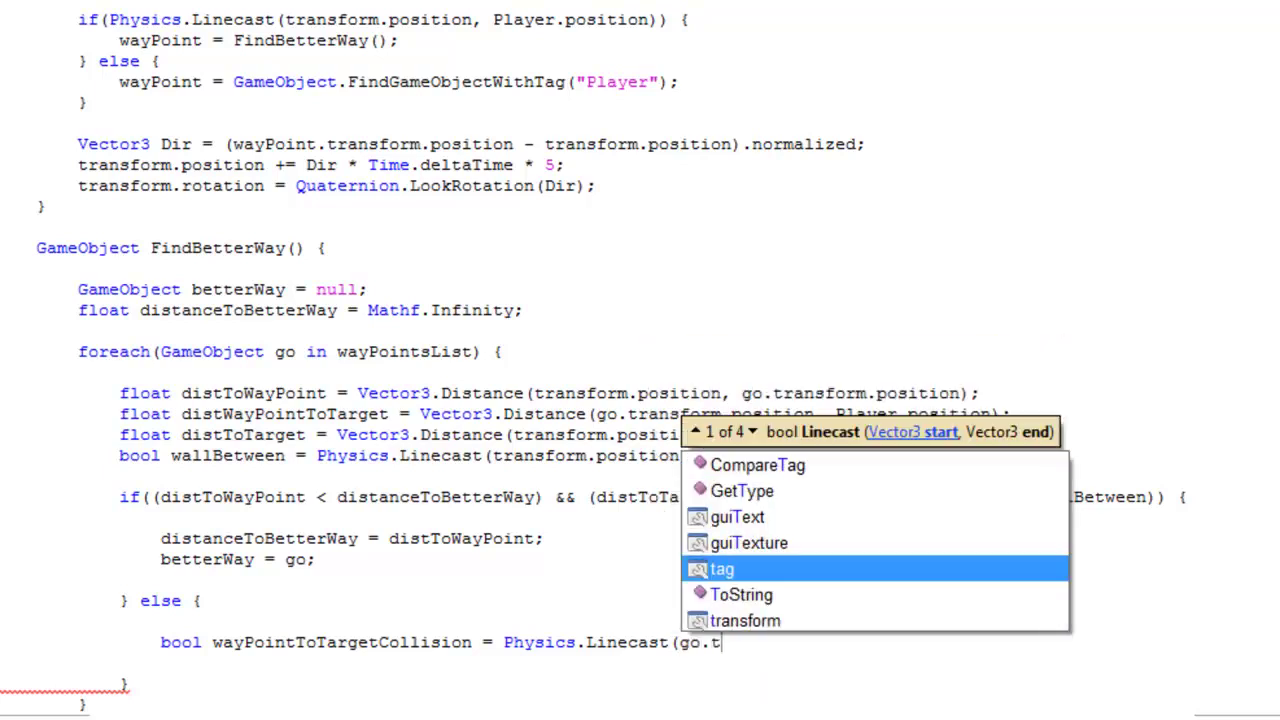
type("ransform.position,")
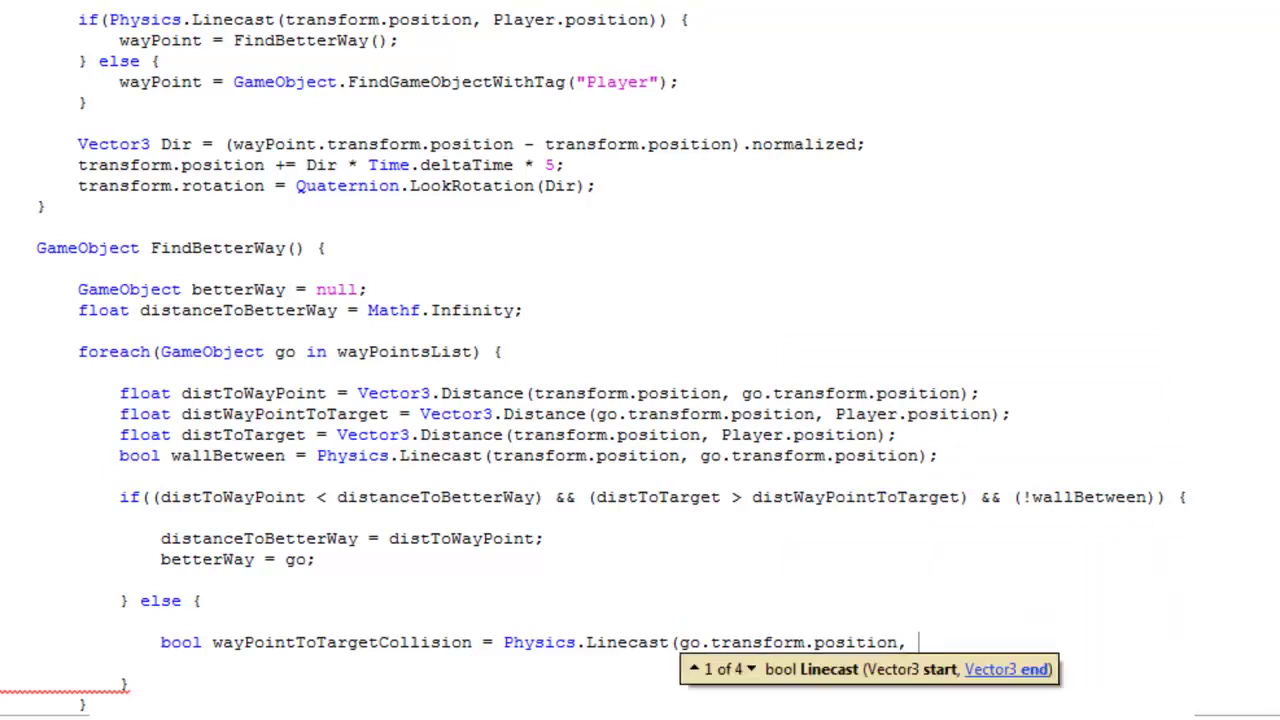
type(" Player.positio")
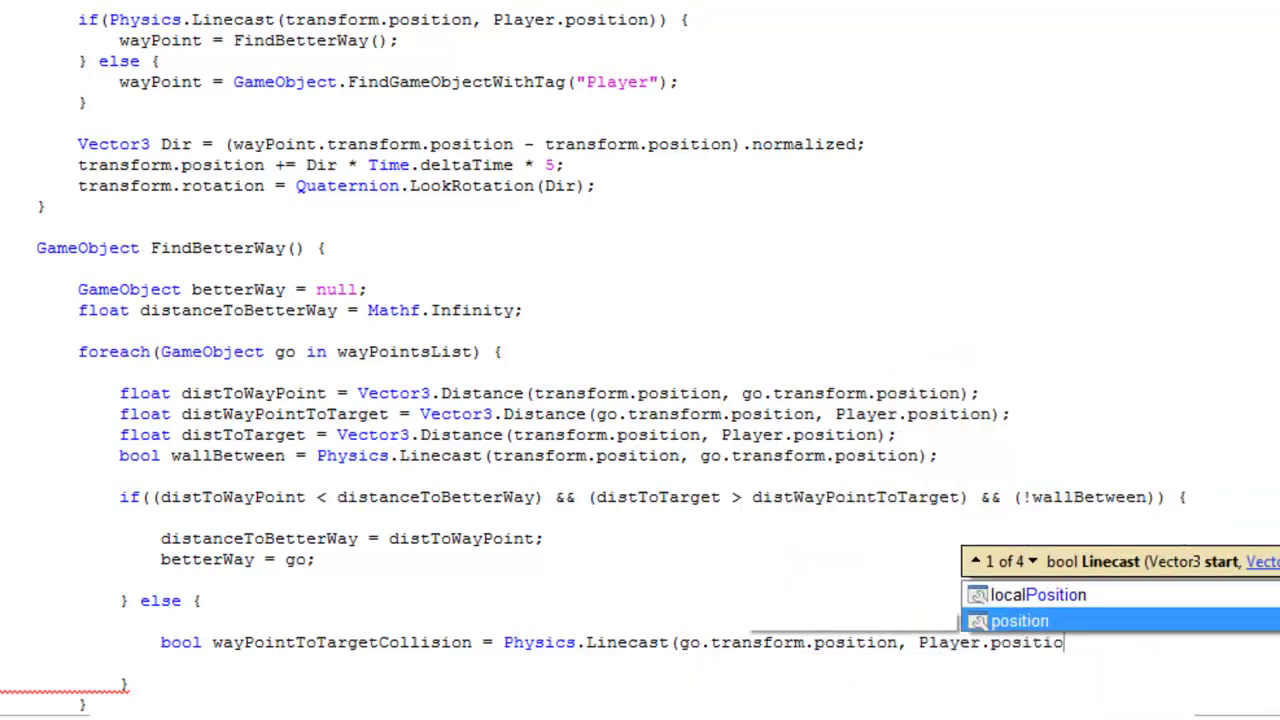
type("n);")
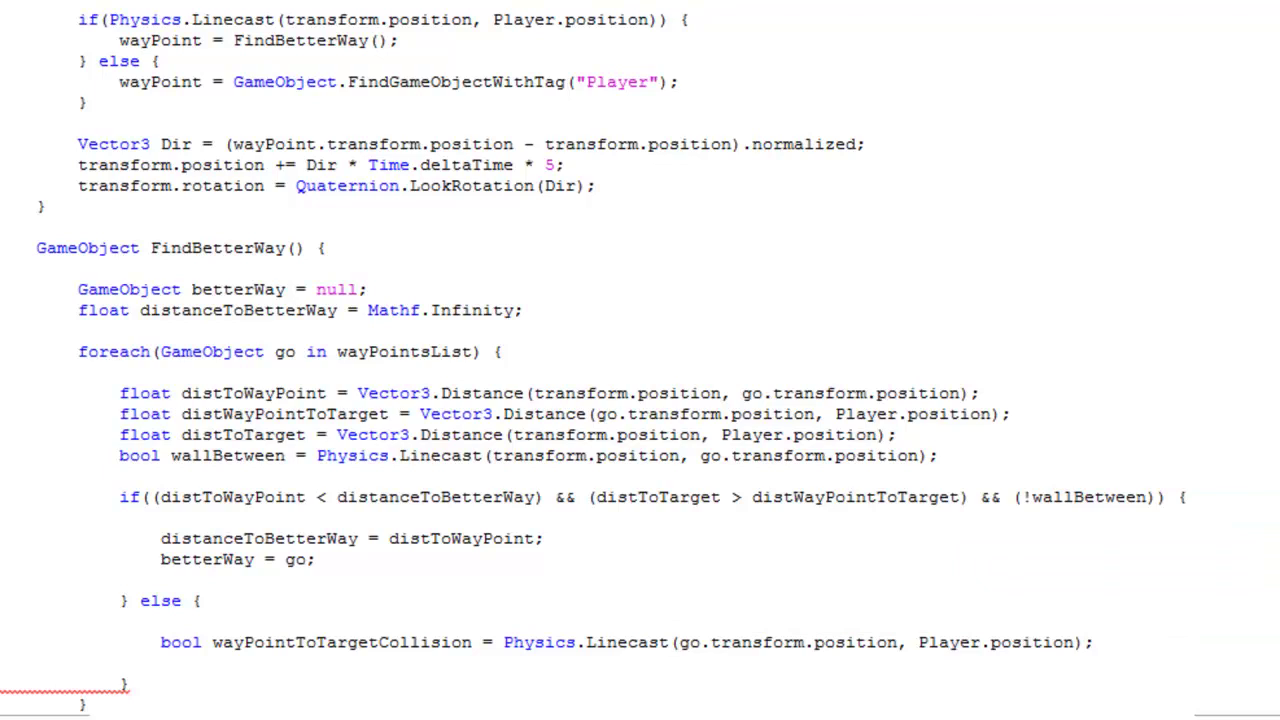
key("Return")
Add the nested if on wayPointToTargetCollision that assigns betterWay = go.
key("Tab")
type("if(")
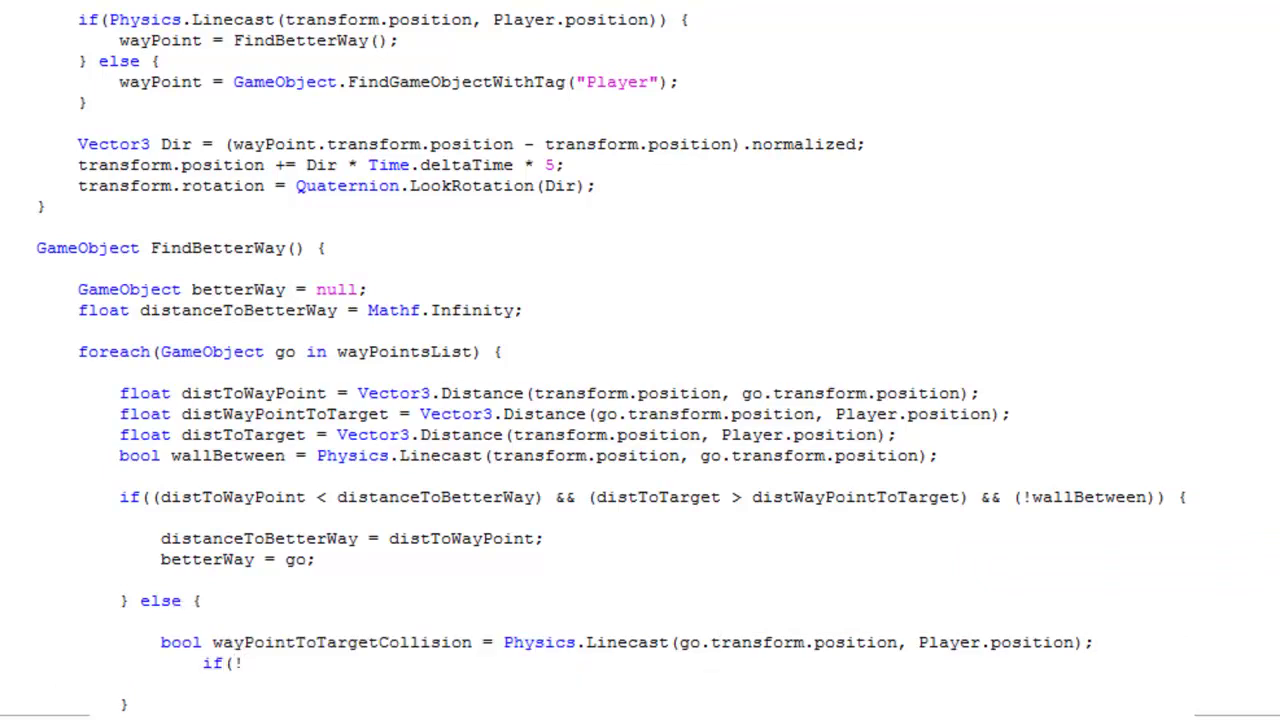
type("way")
key("Up")
key("Up")
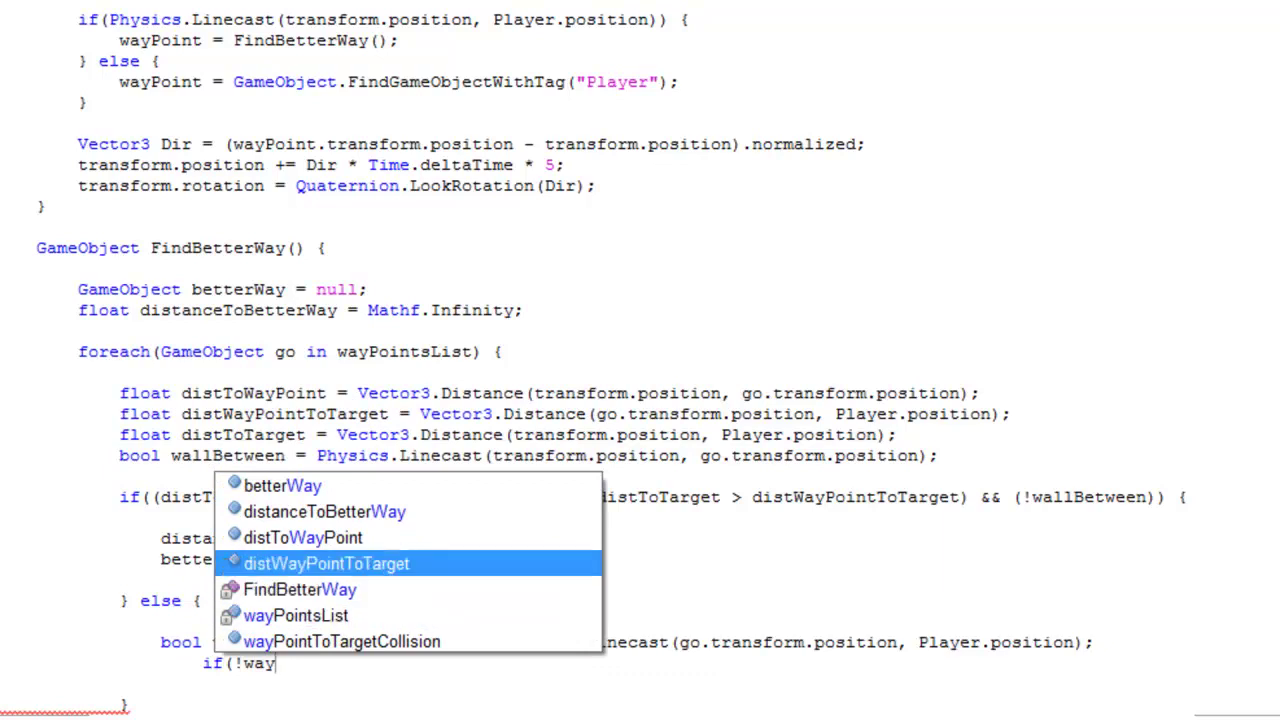
key("Down")
key("Down")
key("Down")
key("Return")
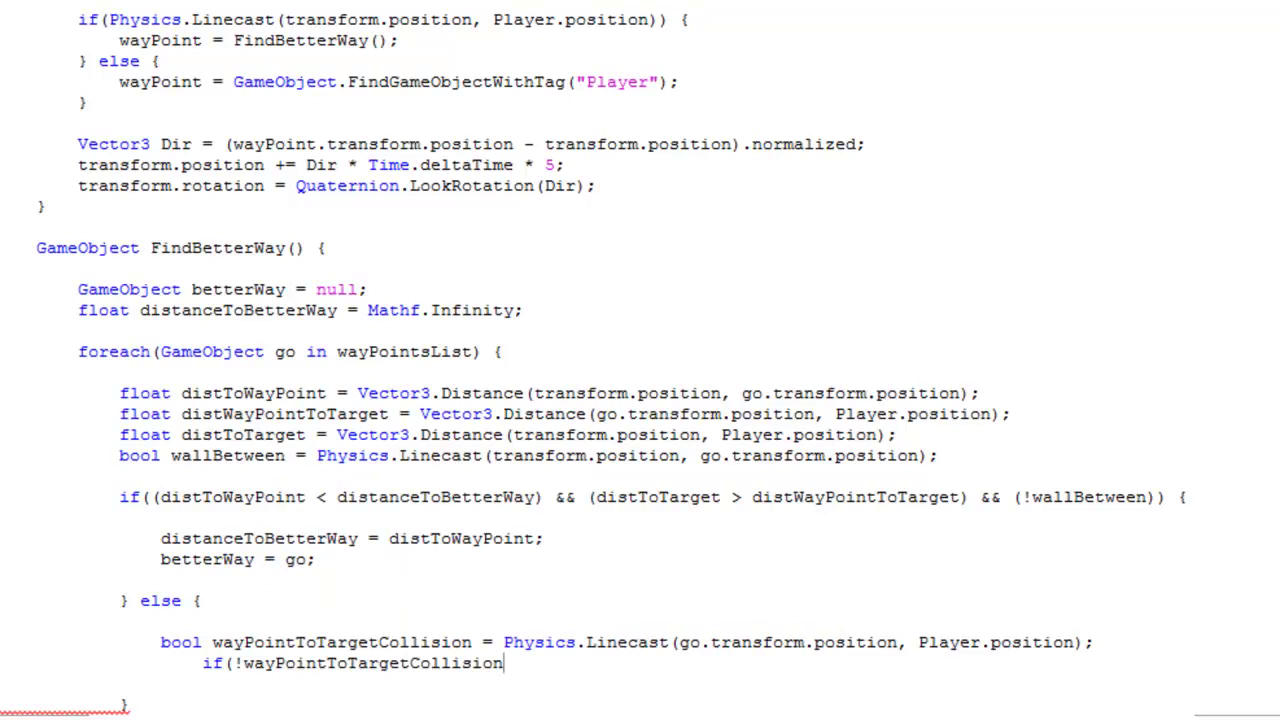
type(") {")
key("Return")
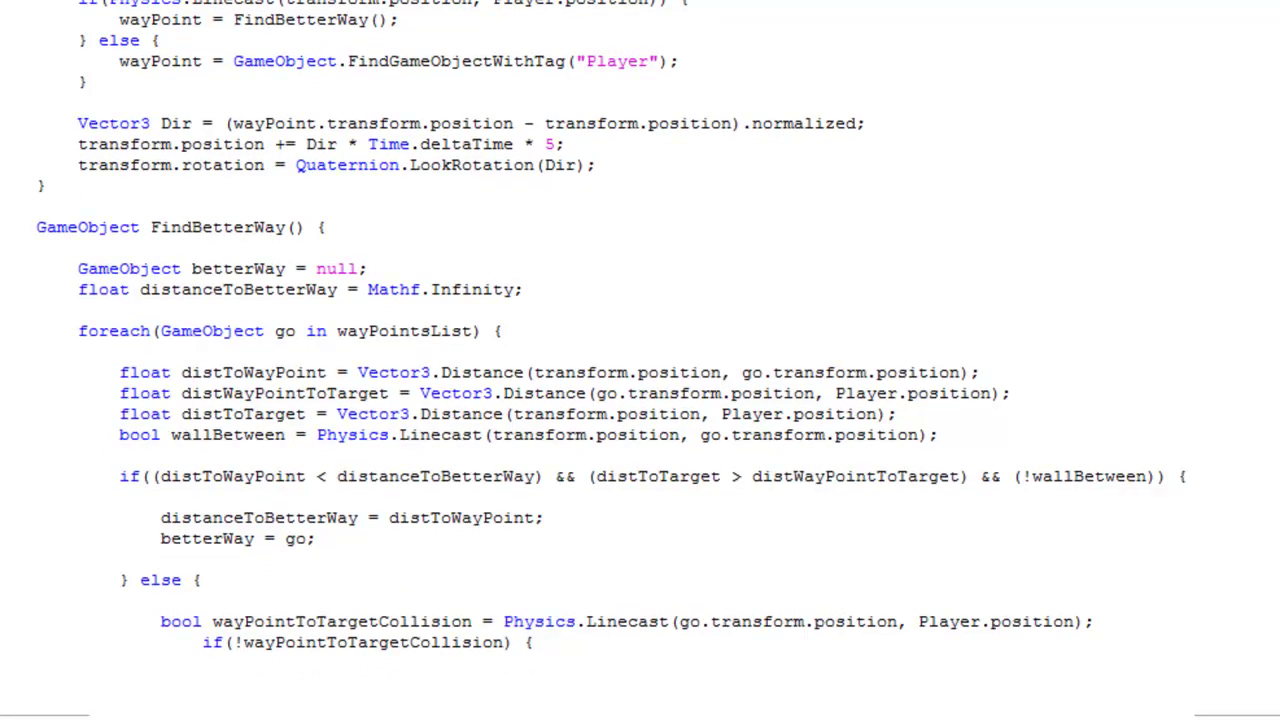
type("better")
key("Return")
type("= go")
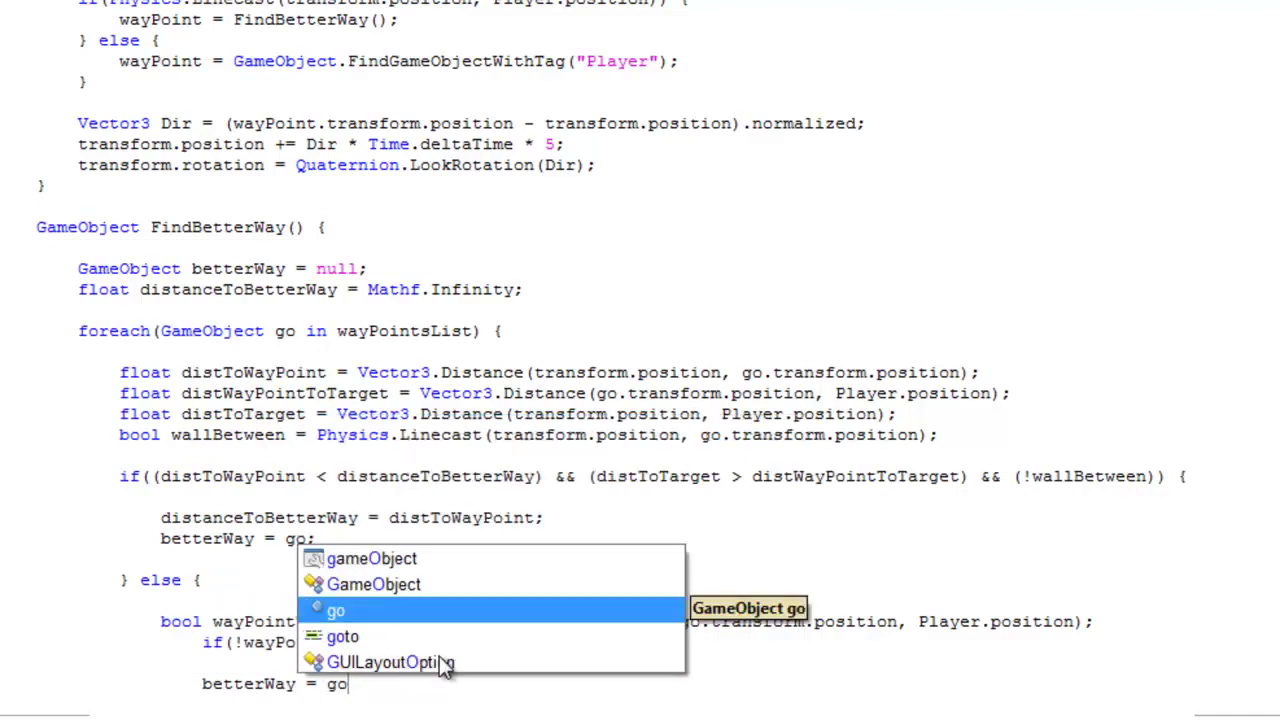
type(";")
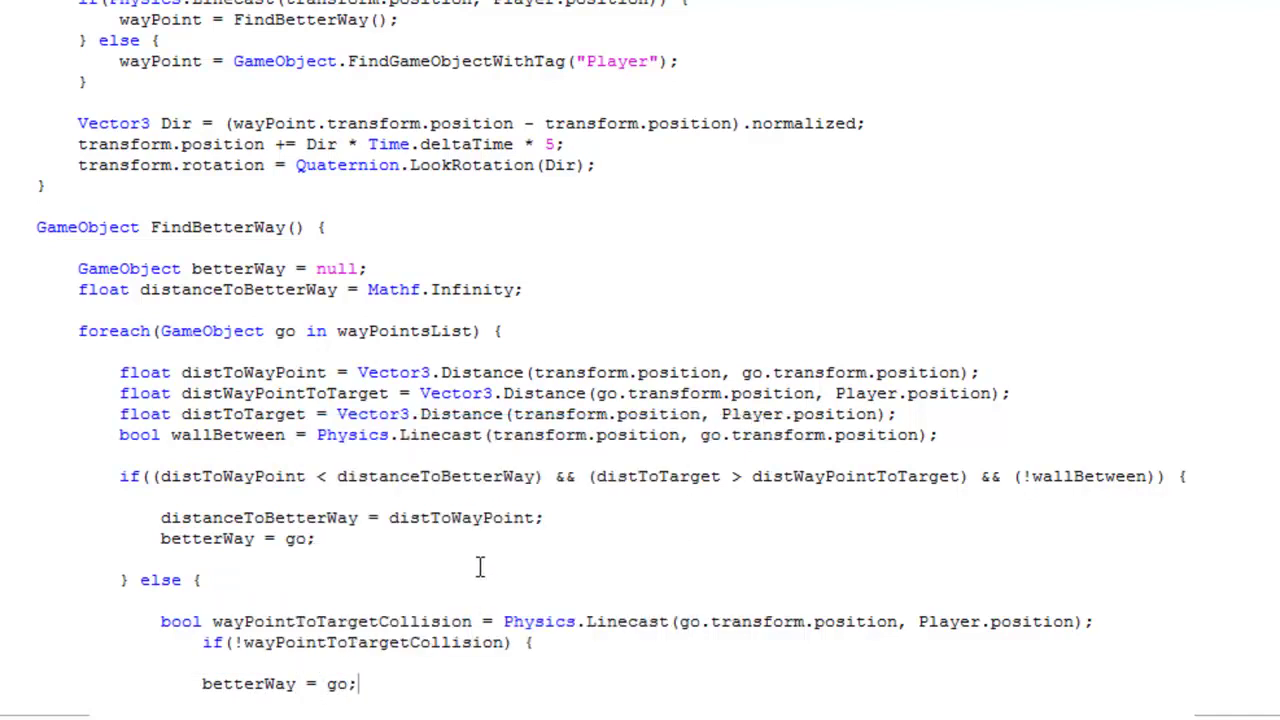
Review the betterWay declaration and both betterWay = go assignments in the loop.
scroll(480, 567, "down", 4)
scroll(480, 567, "up", 3)
scroll(480, 567, "down", 3)
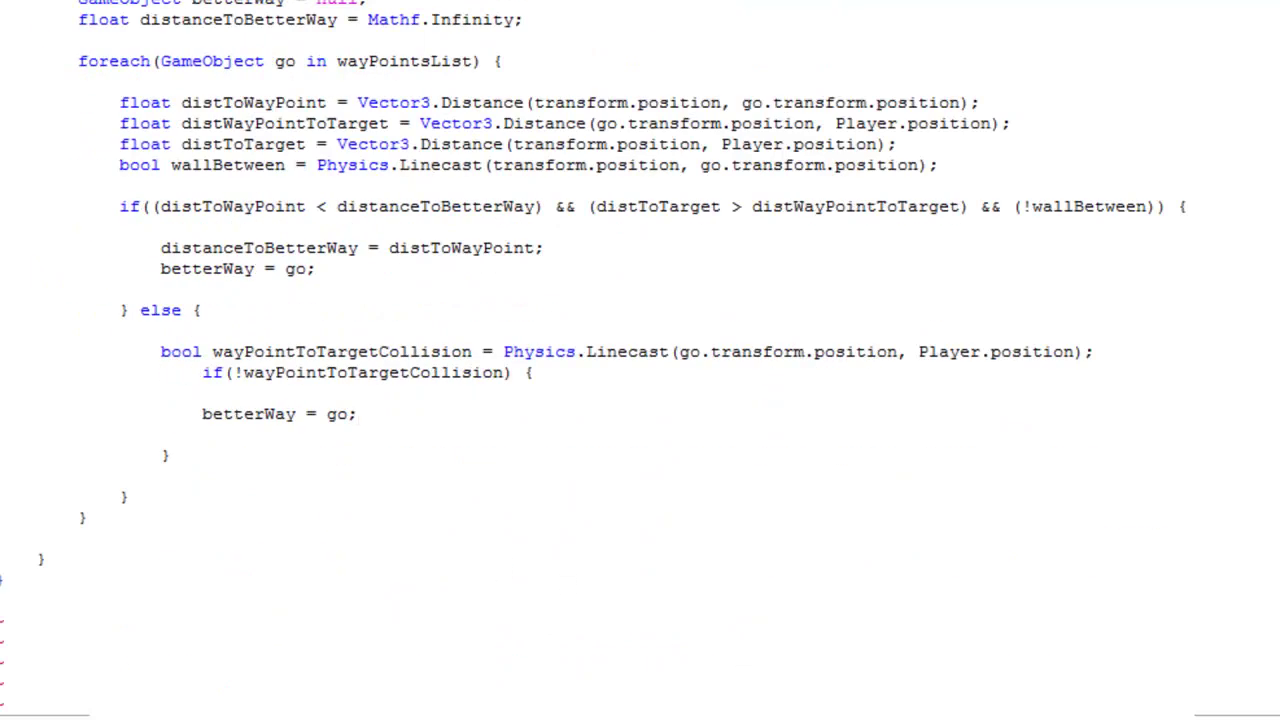
scroll(290, 470, "up", 3)
scroll(290, 410, "down", 3)
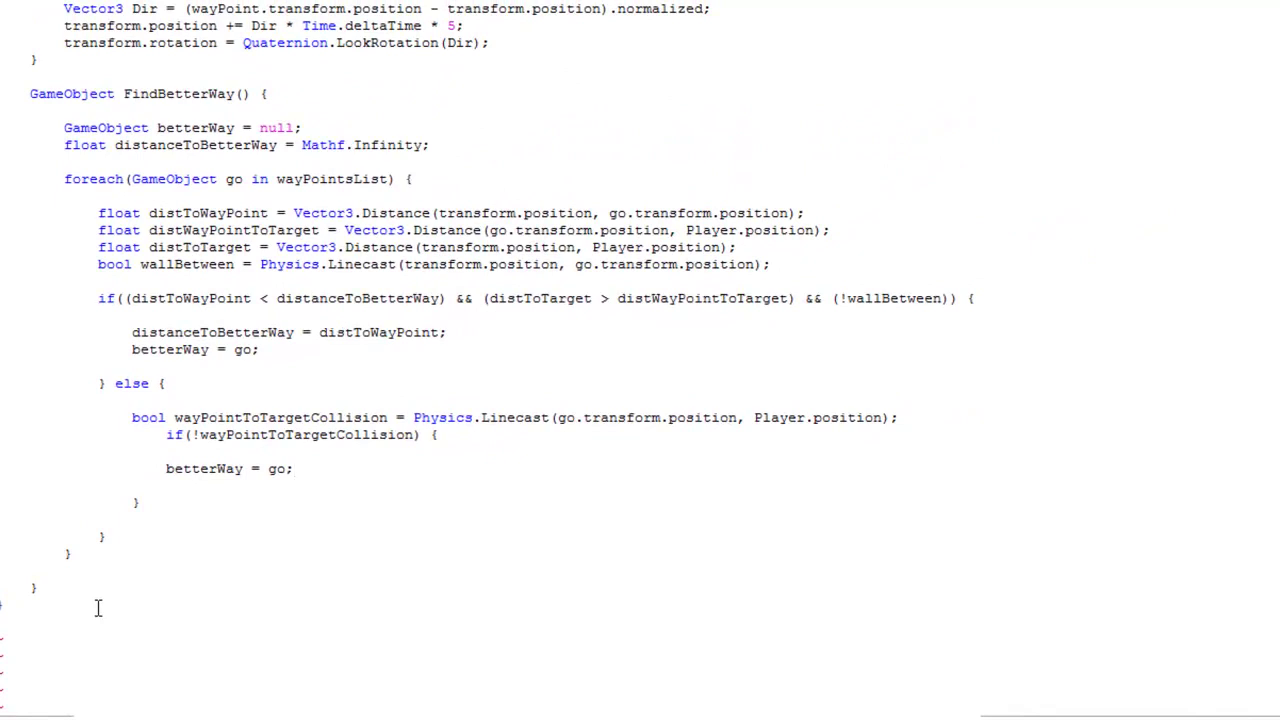
scroll(95, 600, "up", 3)
scroll(260, 428, "up", 5)
scroll(308, 415, "up", 5)
scroll(308, 415, "down", 5)
scroll(477, 358, "down", 5)
left_click_drag(157, 128, 243, 128)
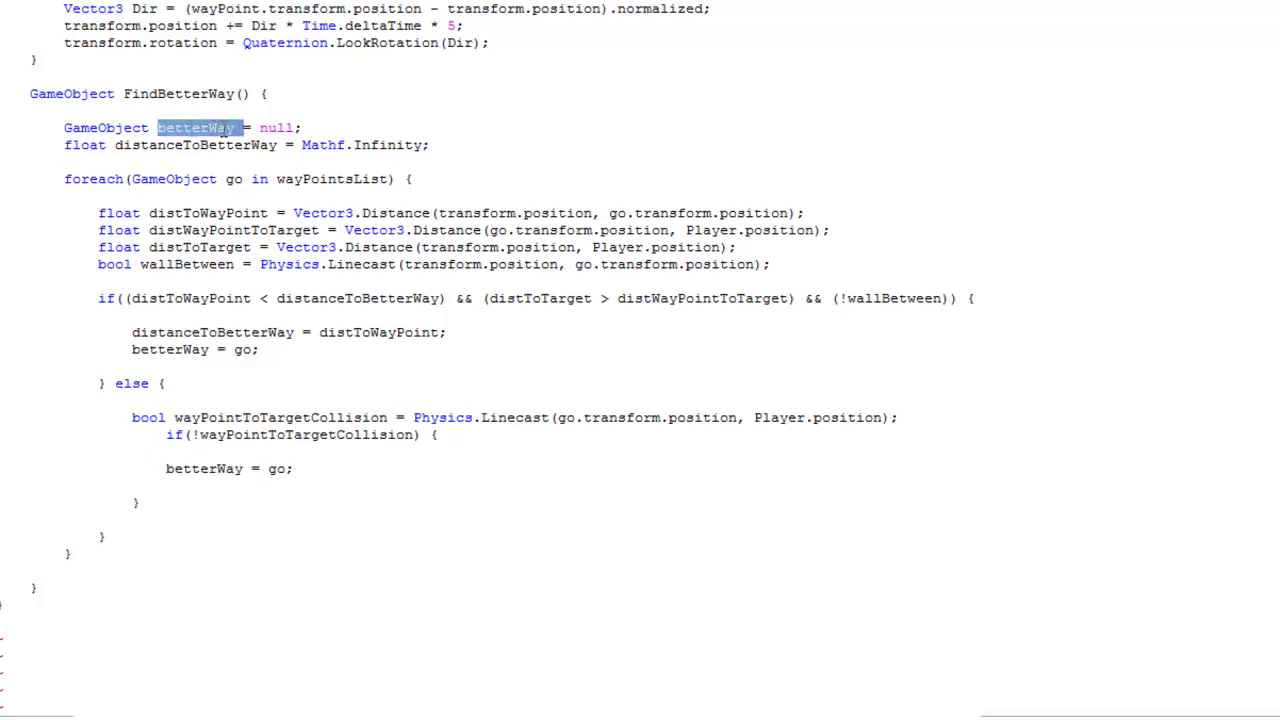
left_click_drag(294, 468, 166, 468)
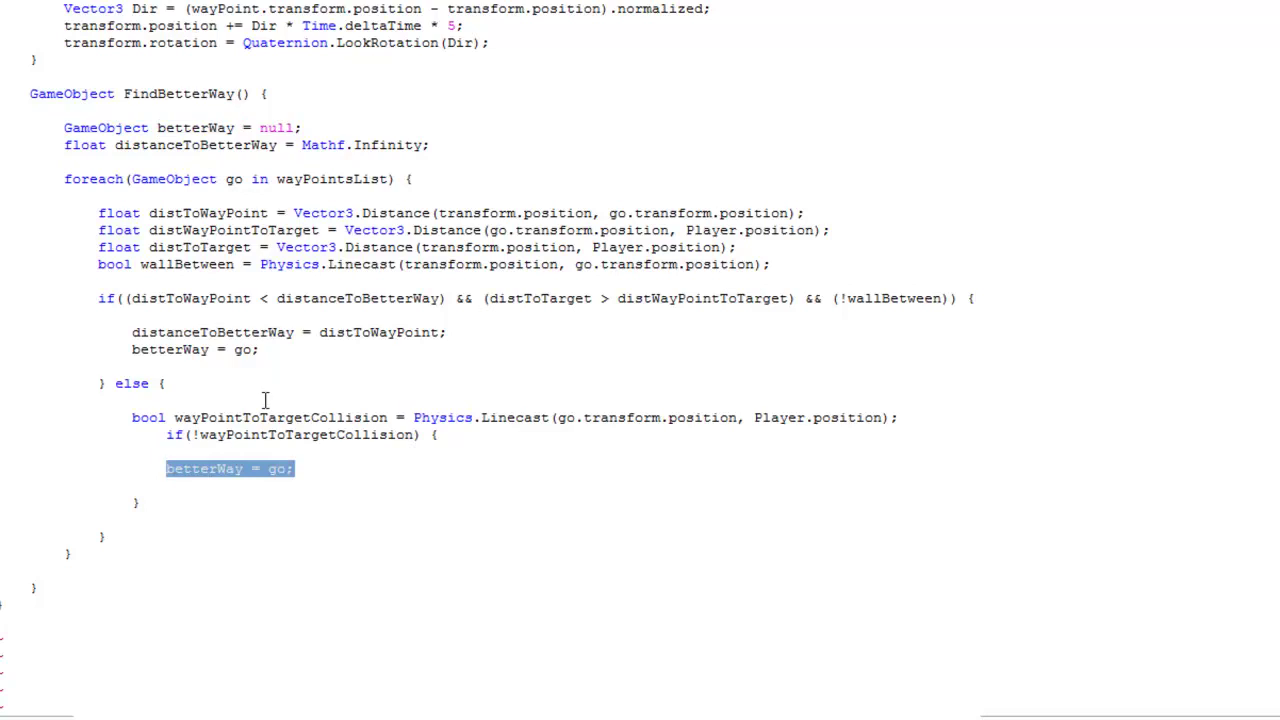
left_click_drag(260, 349, 130, 349)
left_click(244, 349)
left_click_drag(268, 349, 130, 349)
left_click_drag(309, 468, 166, 468)
Add the closing brace that ends the foreach loop inside FindBetterWay.
left_click(38, 588)
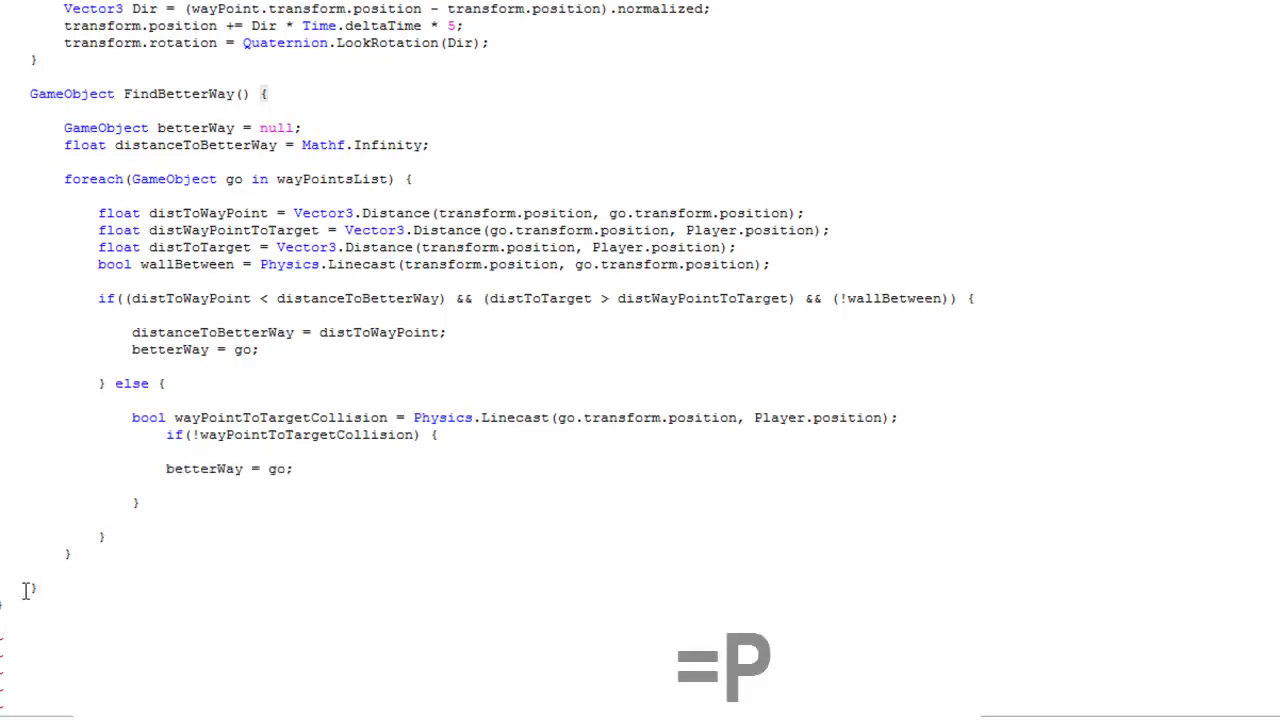
left_click(73, 555)
type("}")
key("Return")
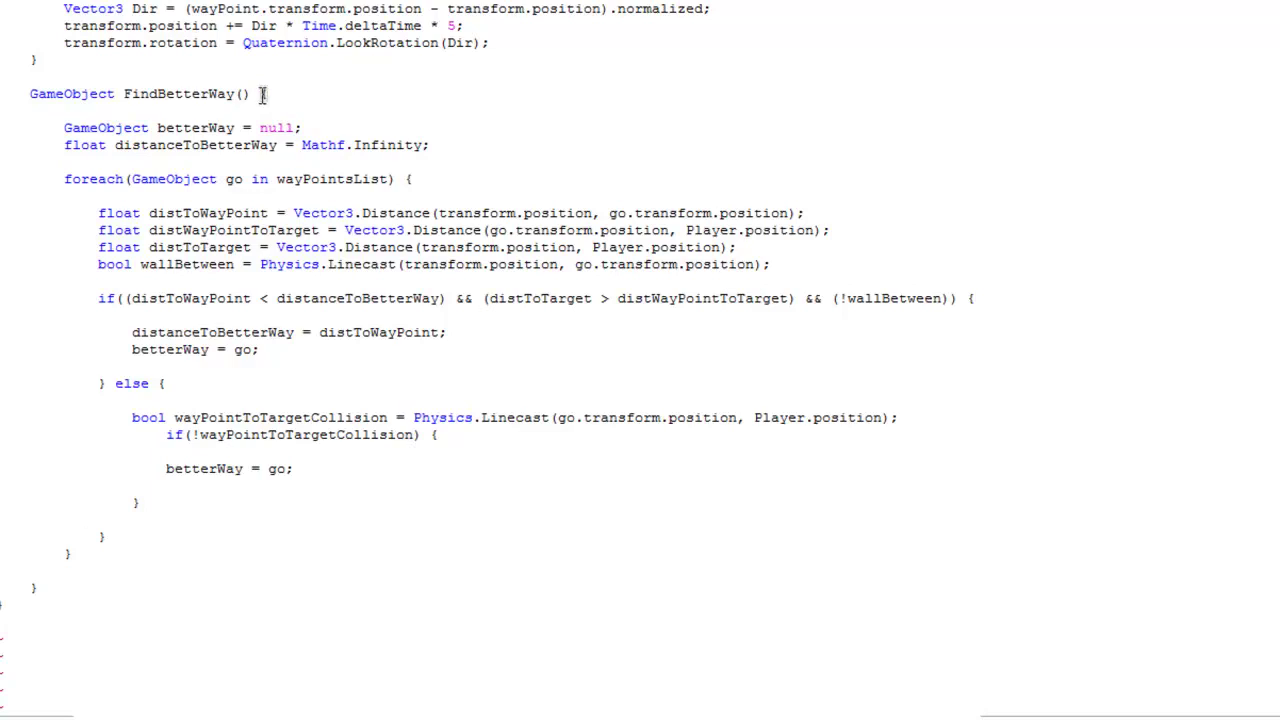
Add 'return betterWay;' after the foreach loop in FindBetterWay.
left_click(64, 569)
type("retur")
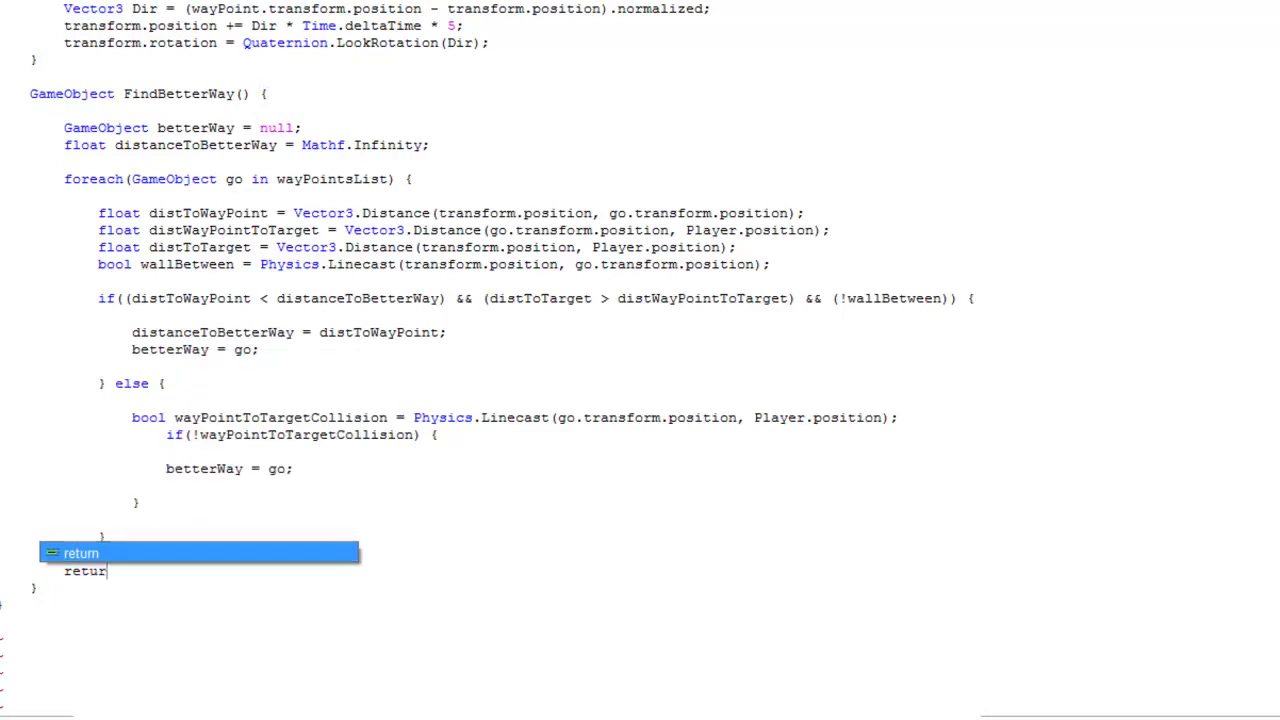
type("n bett")
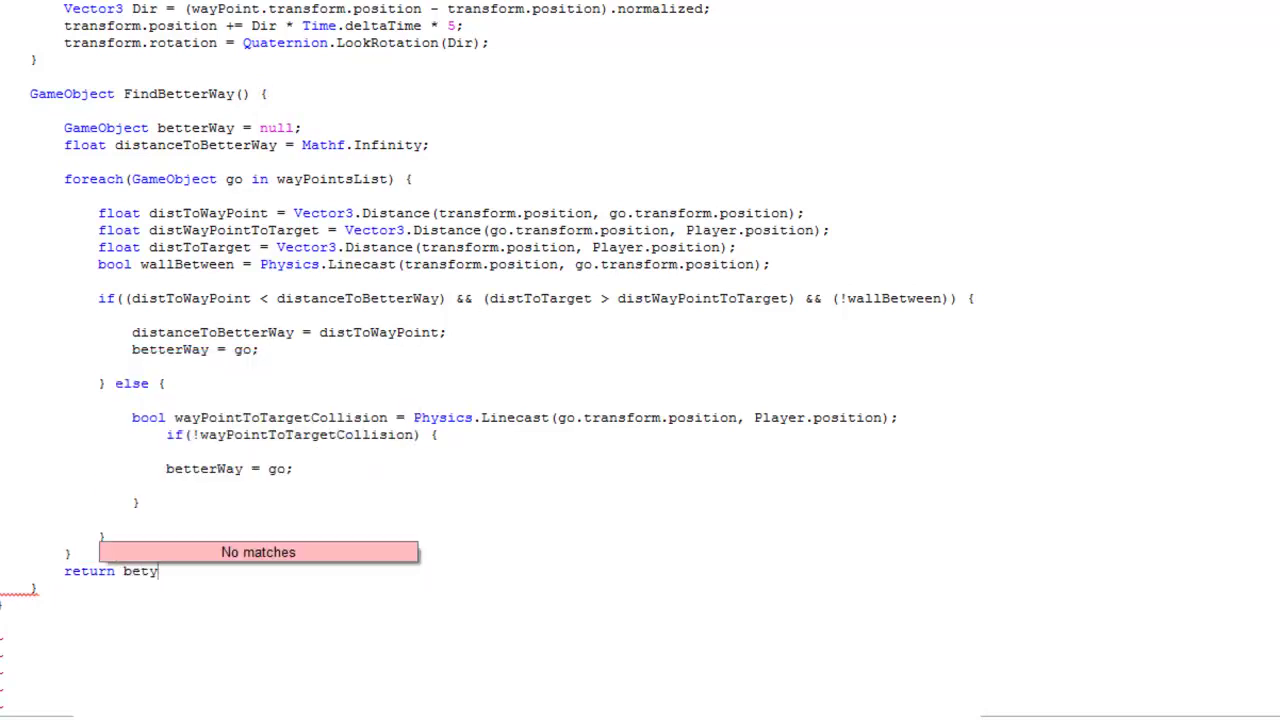
key("BackSpace")
type(";")
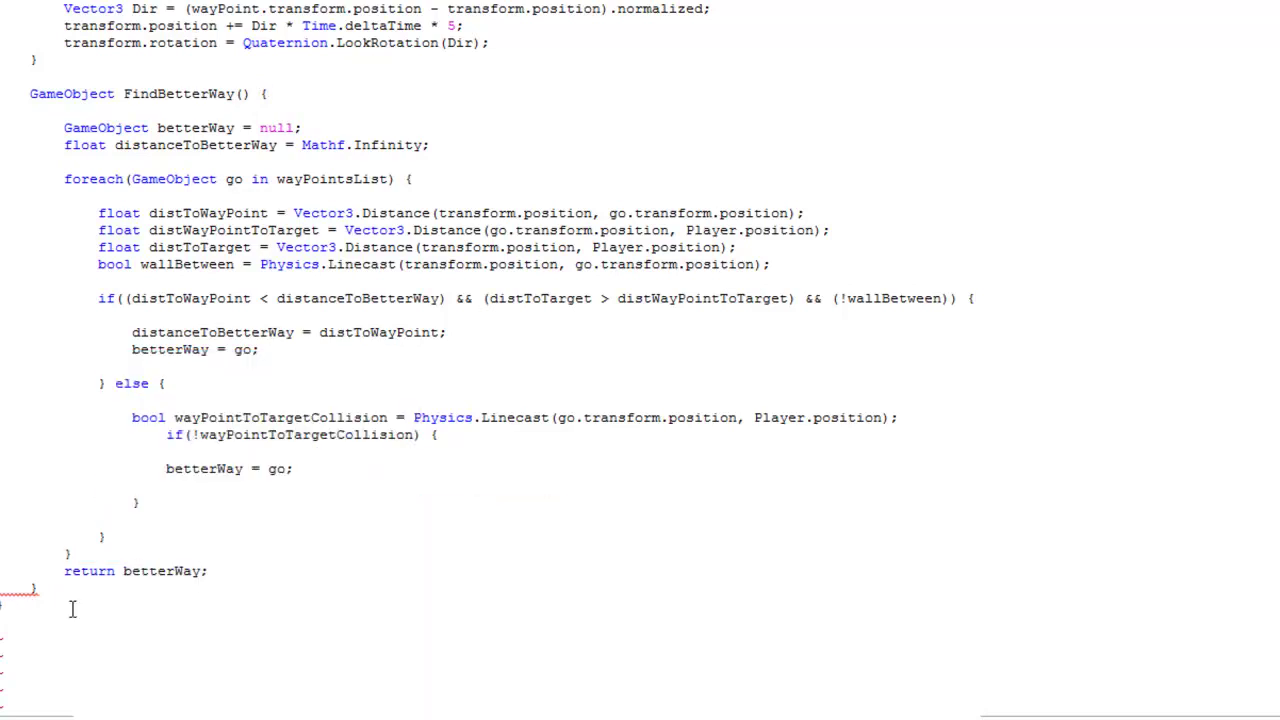
Check that the return line sits before FindBetterWay's closing brace.
left_click_drag(240, 570, 62, 570)
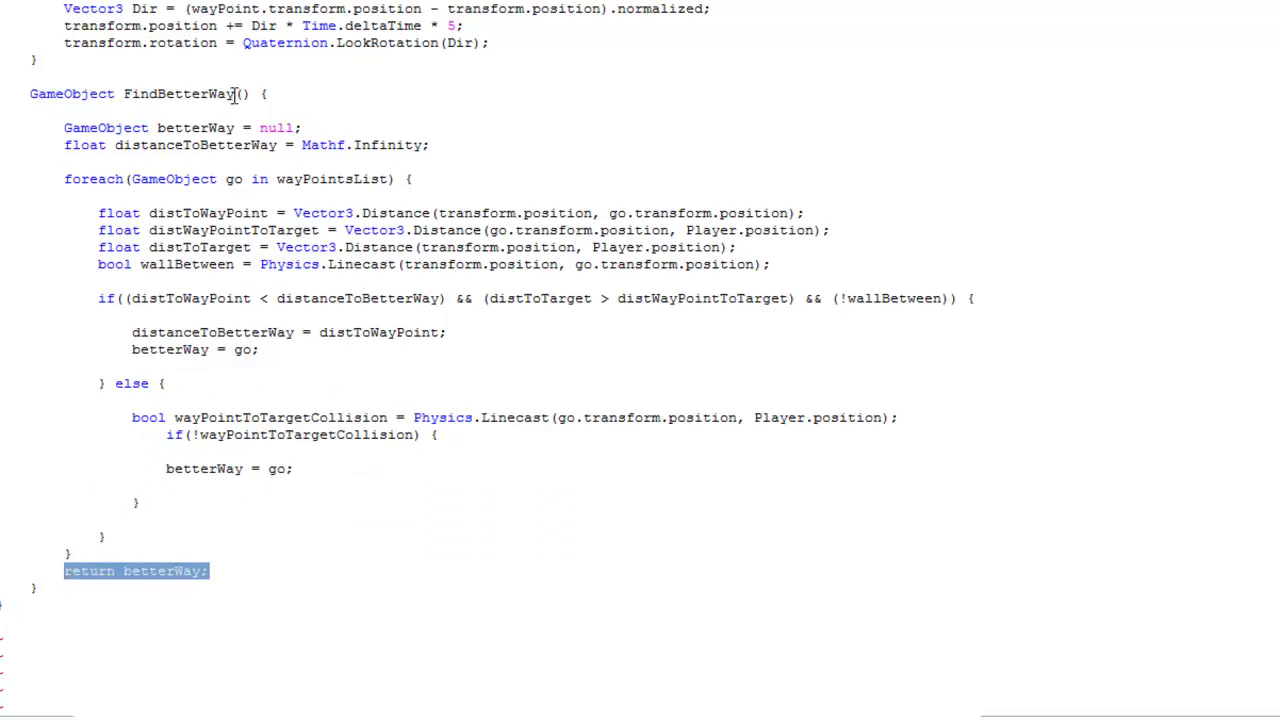
left_click(34, 591)
double_click(34, 591)
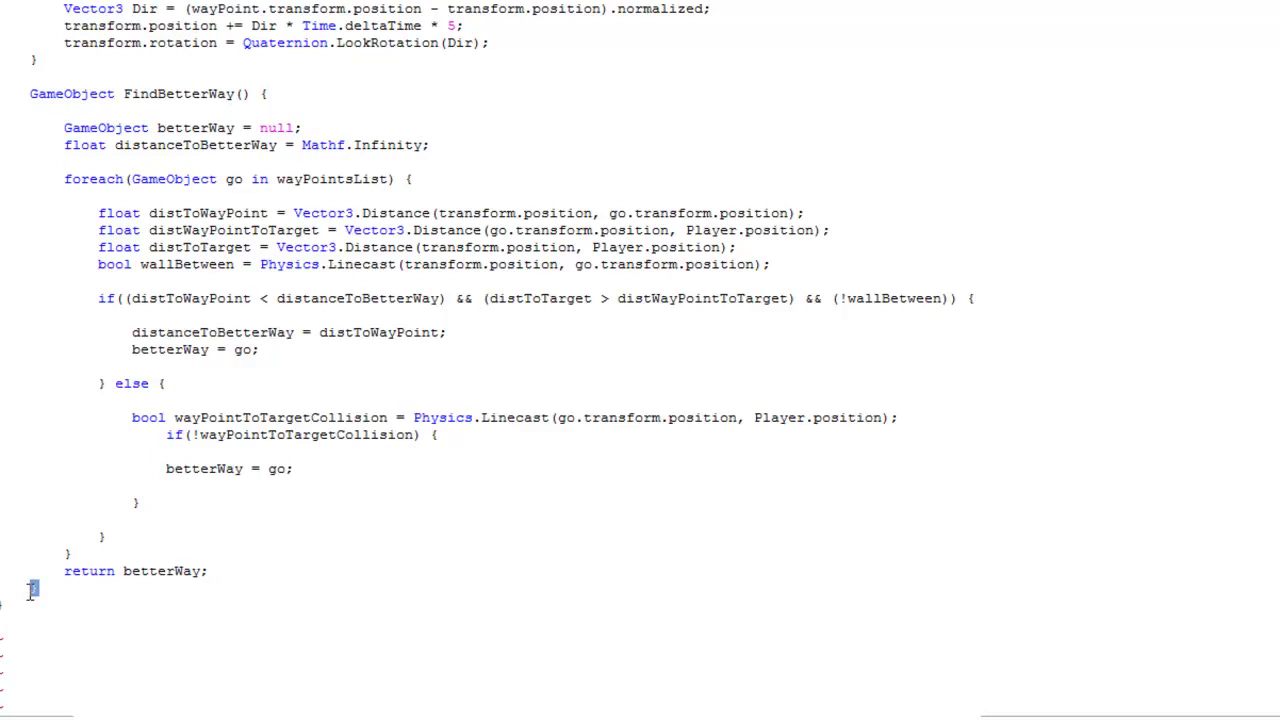
left_click_drag(229, 570, 66, 568)
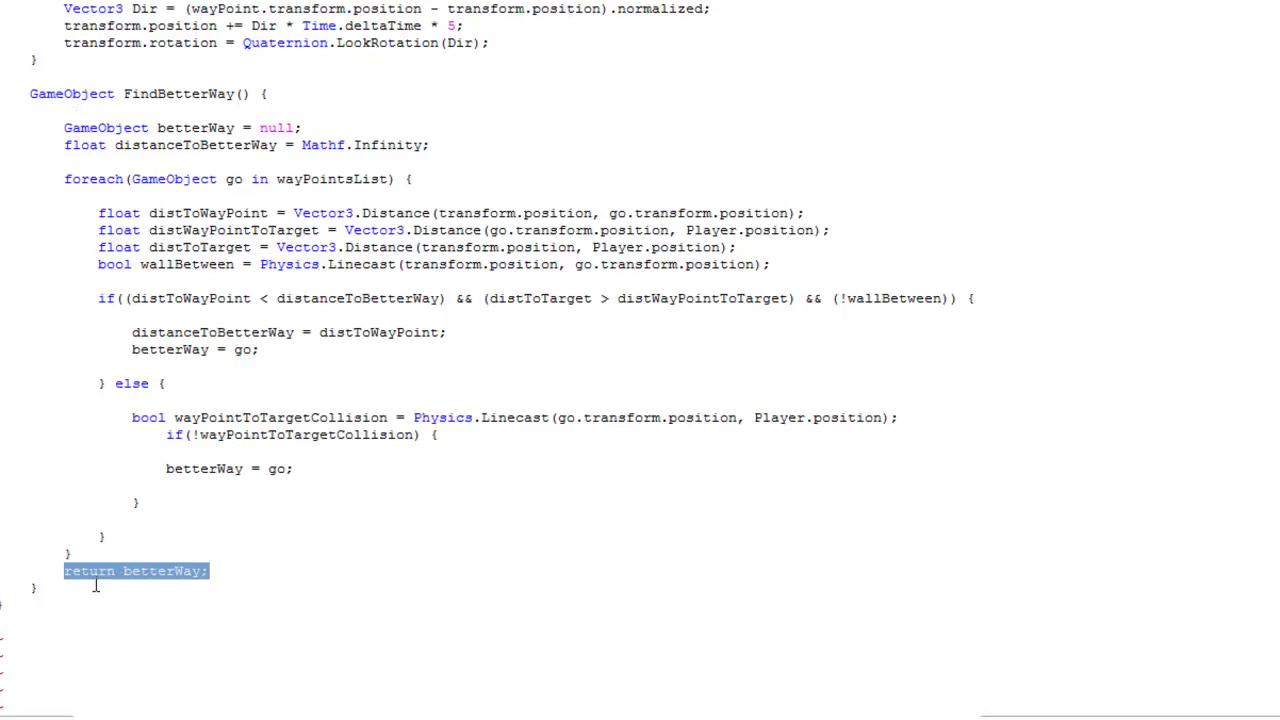
mouse_move(95, 587)
left_mouse_down()
mouse_move(277, 572)
mouse_move(63, 570)
left_mouse_up()
left_click(238, 568)
left_click(57, 588)
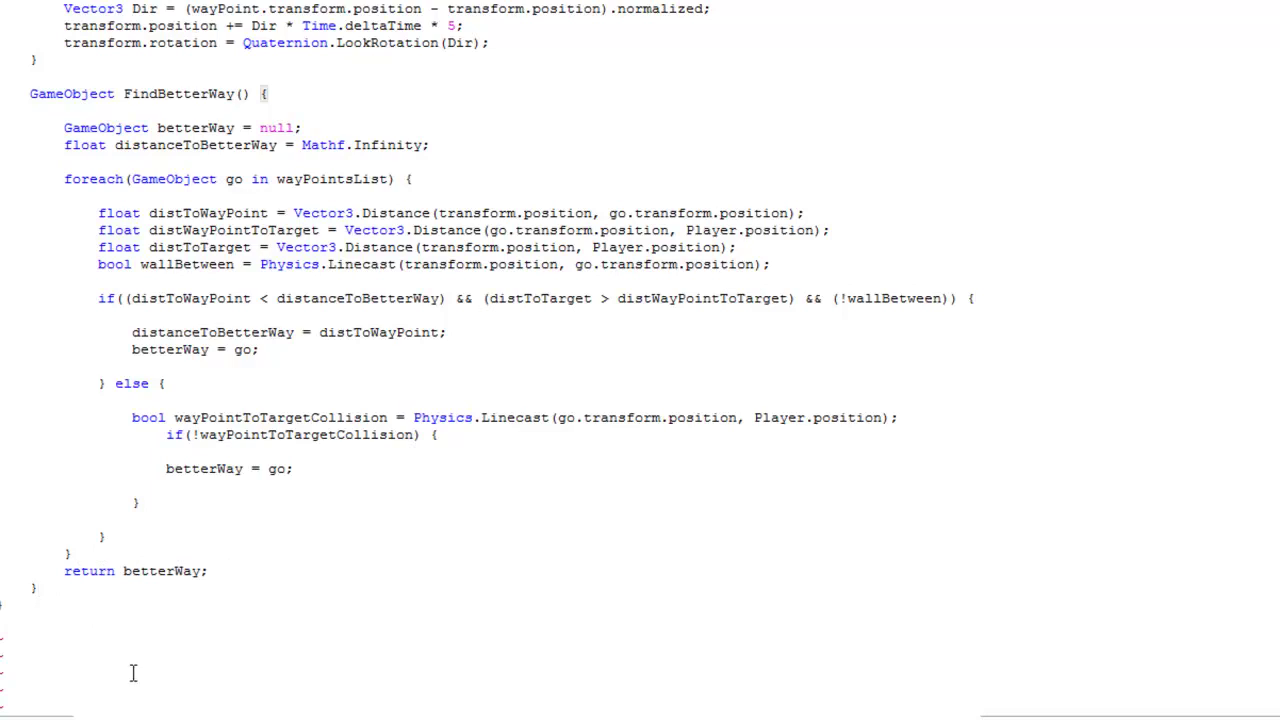
Look over the finished script, then switch back to the Unity editor.
scroll(386, 514, "up", 5)
scroll(402, 507, "down", 5)
scroll(402, 507, "up", 3)
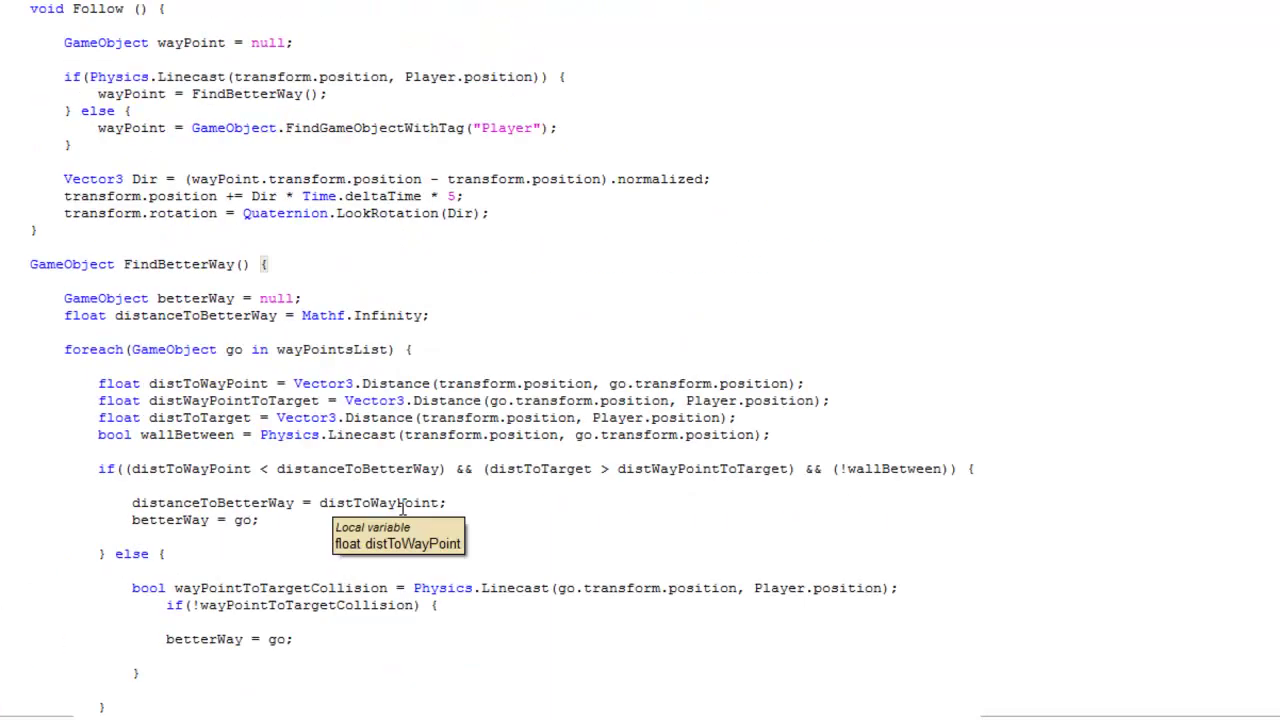
scroll(402, 507, "down", 3)
scroll(403, 515, "up", 10)
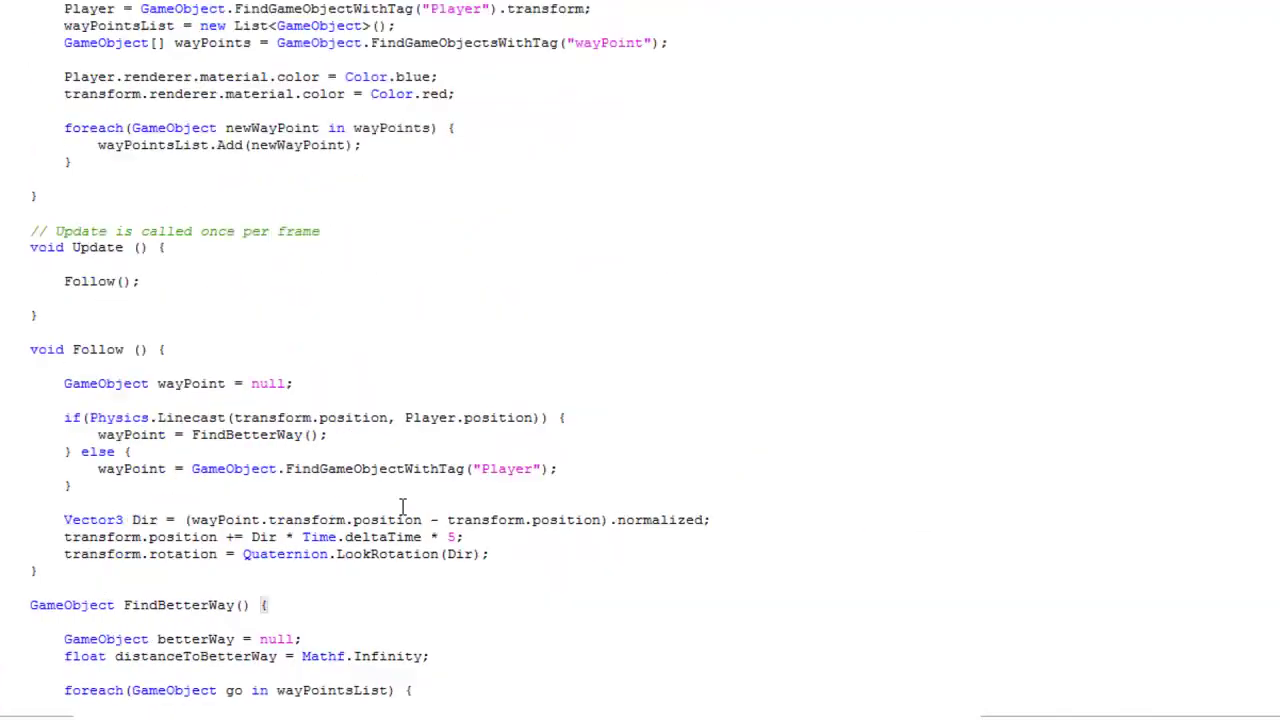
scroll(403, 520, "up", 3)
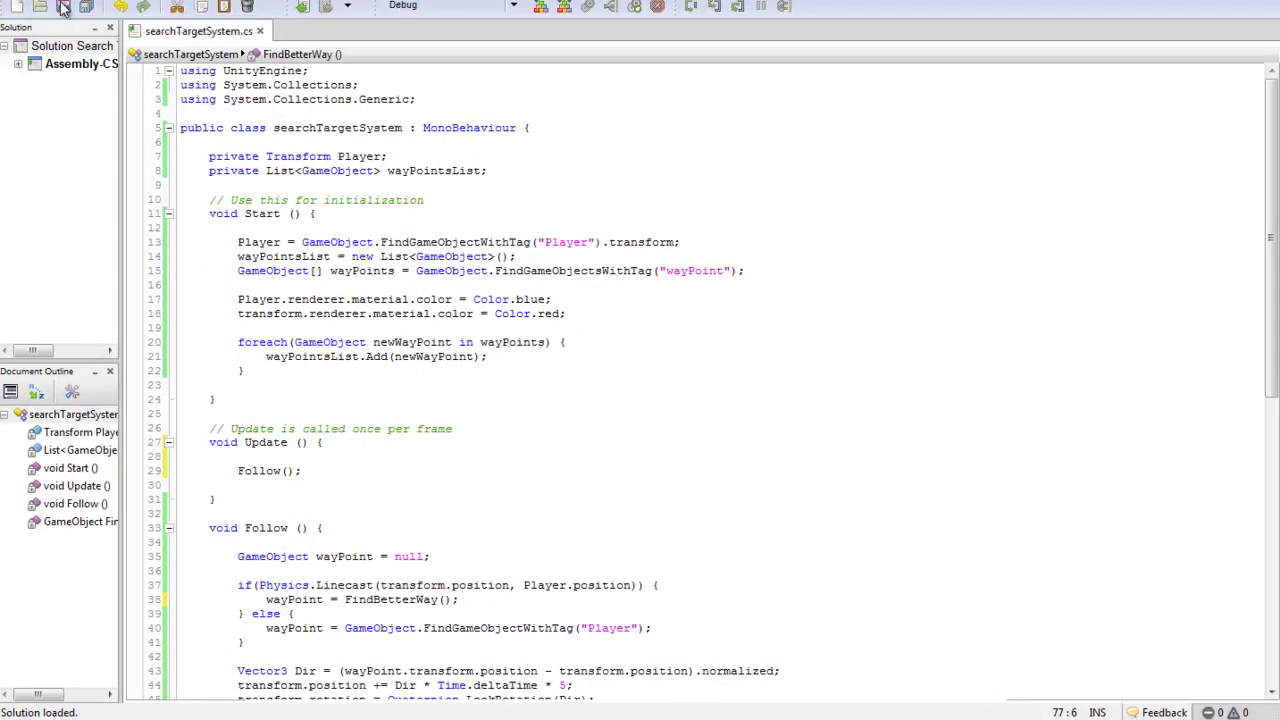
scroll(663, 423, "down", 7)
scroll(670, 440, "down", 6)
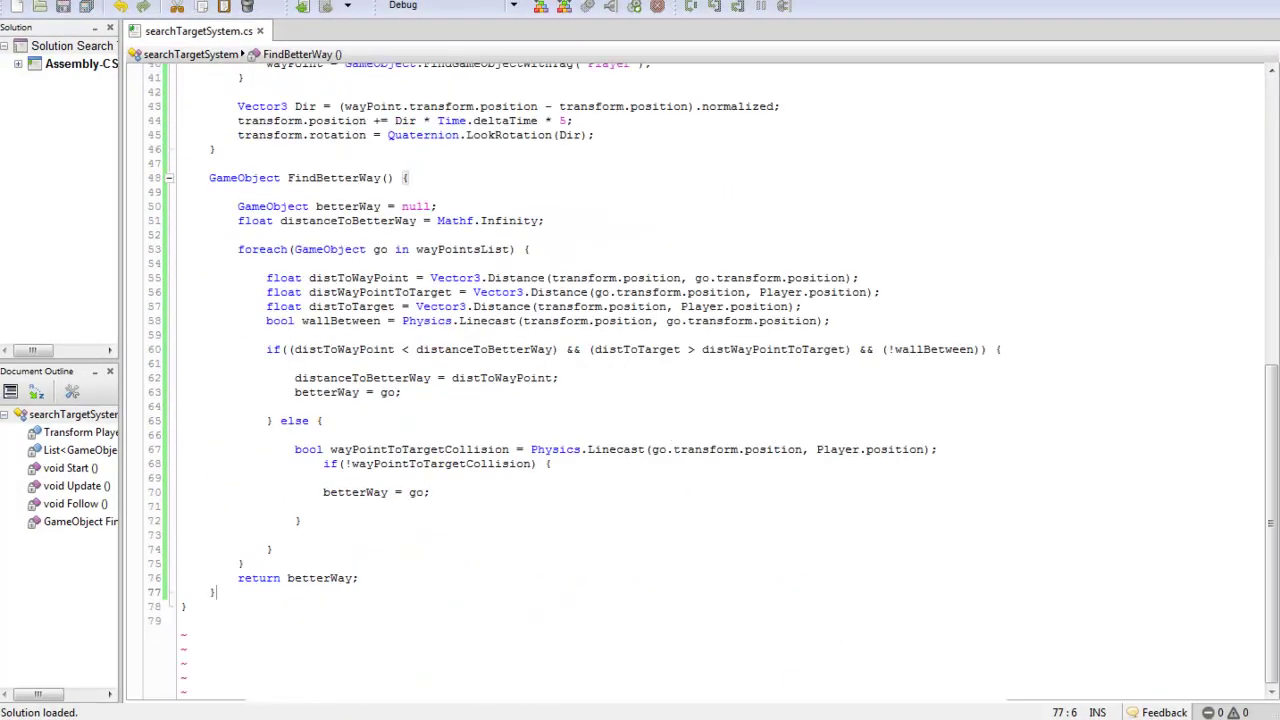
key("alt+Tab")
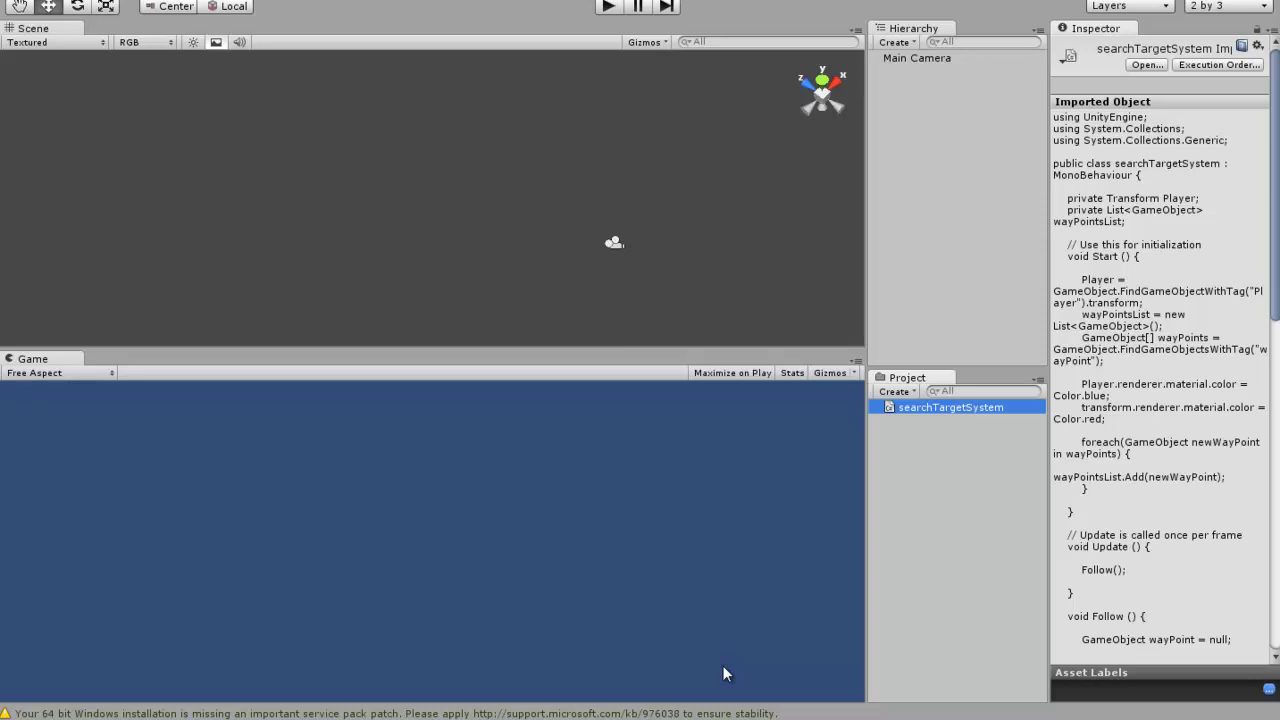
Create a cube via GameObject > Create Other and reset its Transform to the origin.
mouse_move(1272, 310)
left_mouse_down()
mouse_move(1275, 455)
mouse_move(1275, 130)
left_mouse_up()
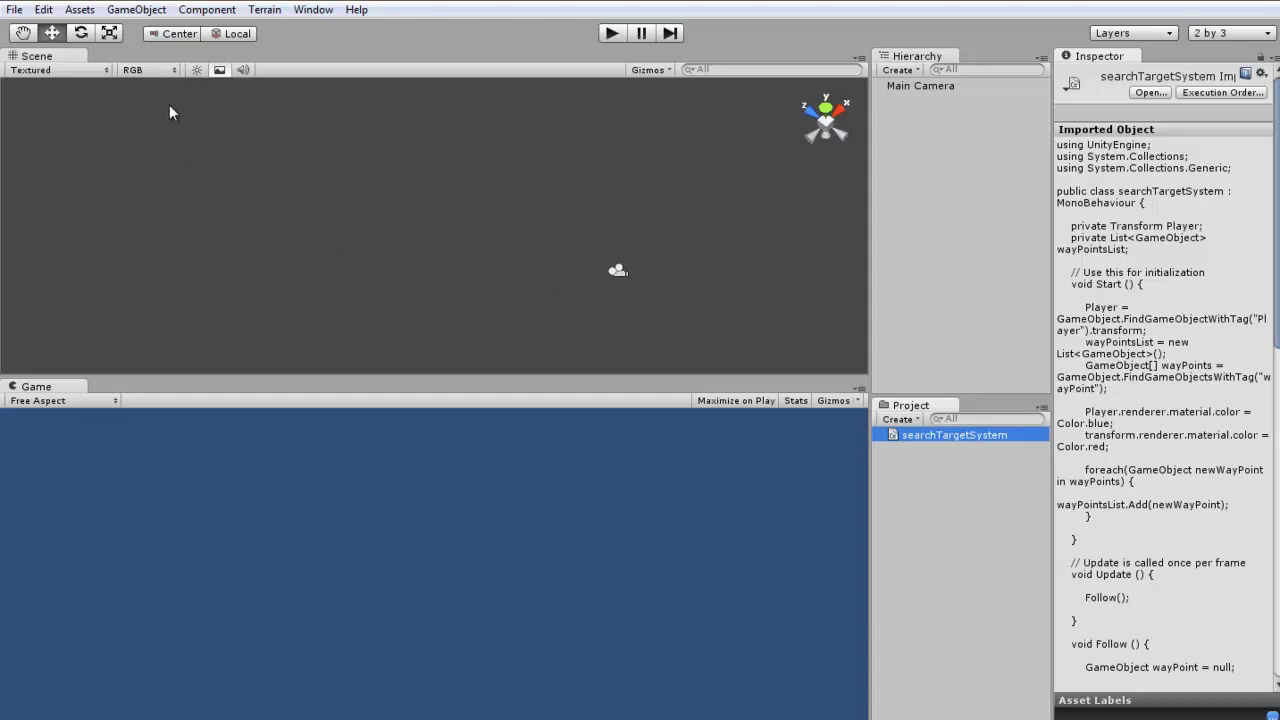
left_click(150, 10)
mouse_move(155, 50)
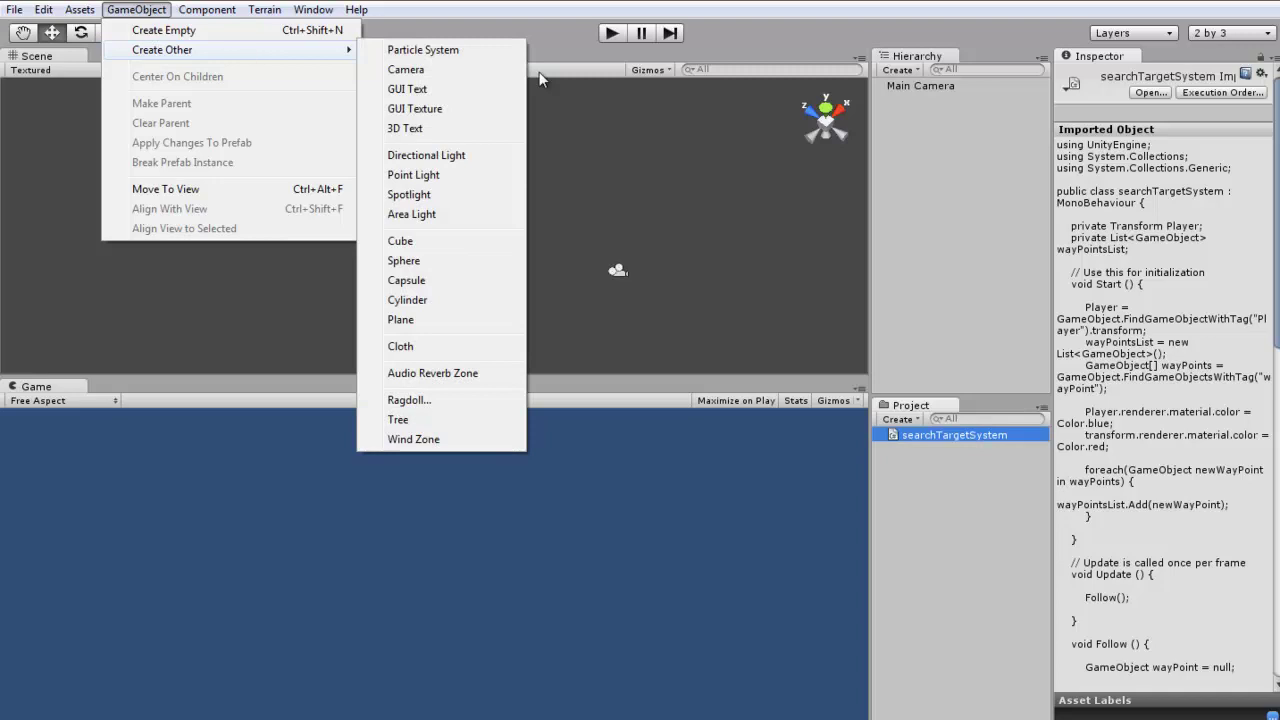
left_click(417, 240)
mouse_move(422, 272)
left_mouse_down("alt")
mouse_move(474, 117)
mouse_move(451, 251)
left_mouse_up("alt")
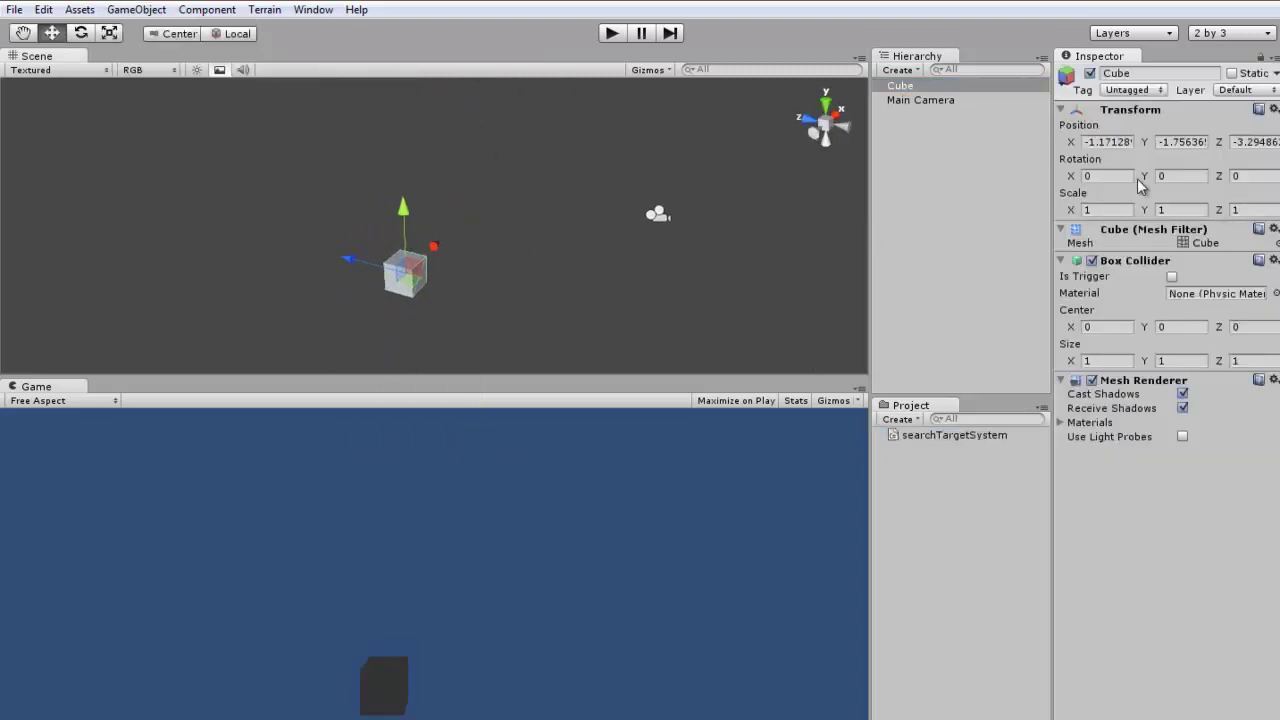
left_click(1274, 109)
left_click(1148, 126)
Stretch the cube to X and Z scale 100 to form the floor.
mouse_move(428, 248)
middle_mouse_down()
mouse_move(429, 220)
mouse_move(463, 237)
middle_mouse_up()
left_click(1115, 210)
type("100")
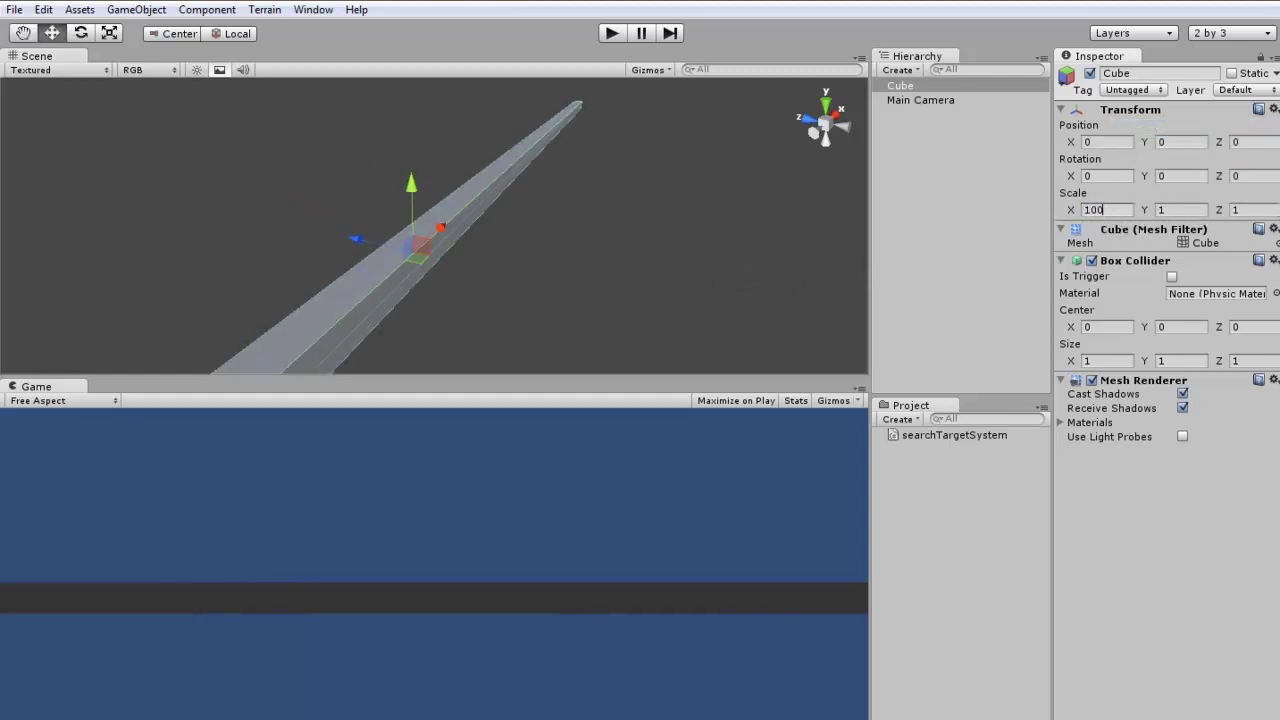
left_click(1274, 210)
type("100")
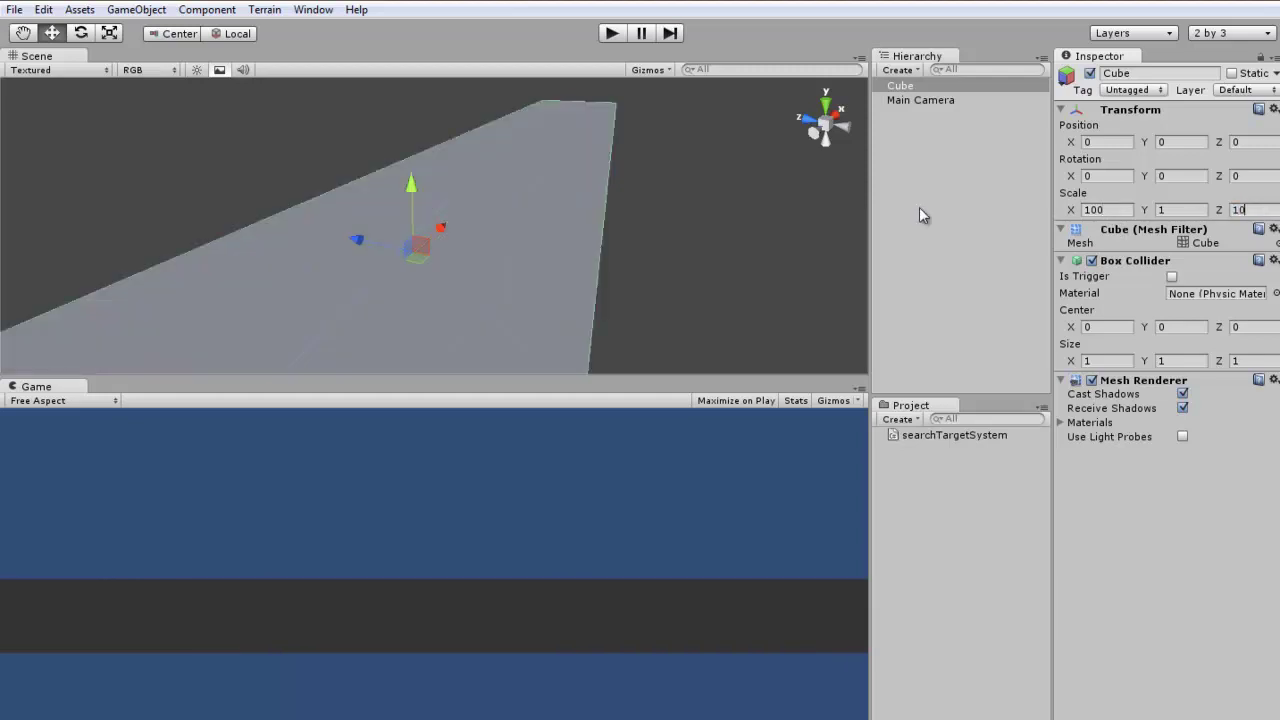
left_click_drag(582, 250, 684, 140, "alt")
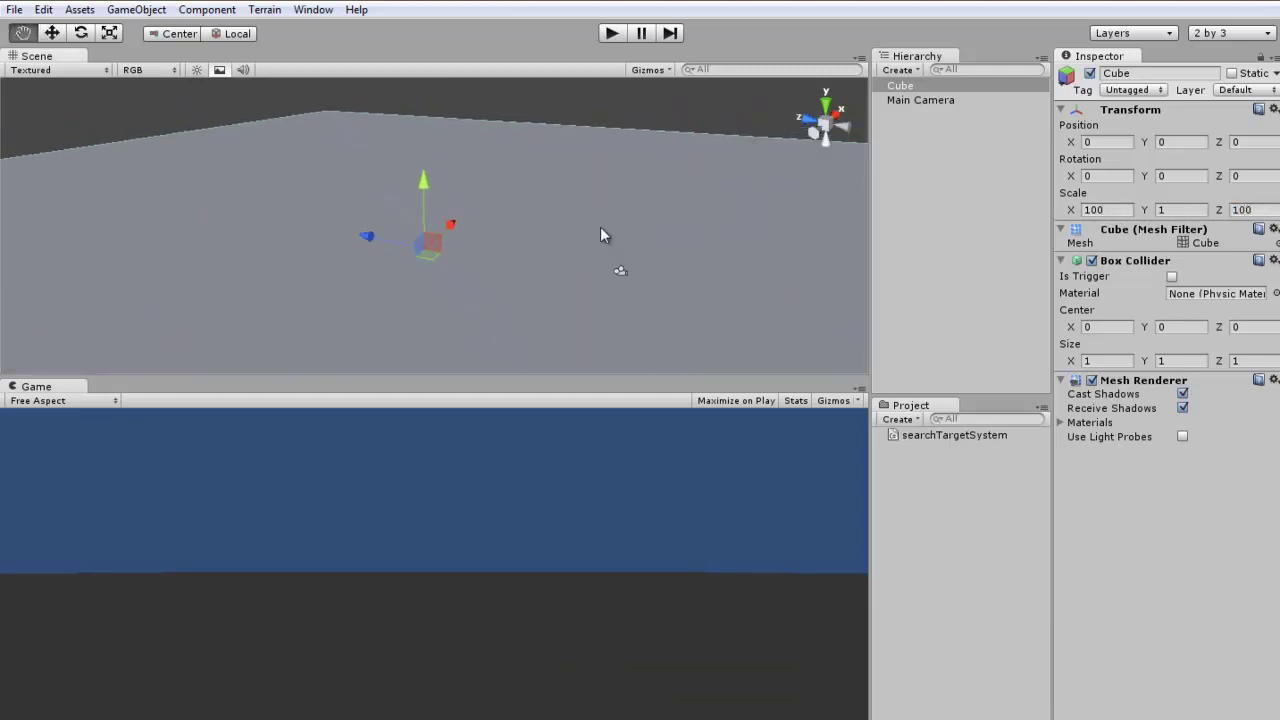
left_click(684, 140)
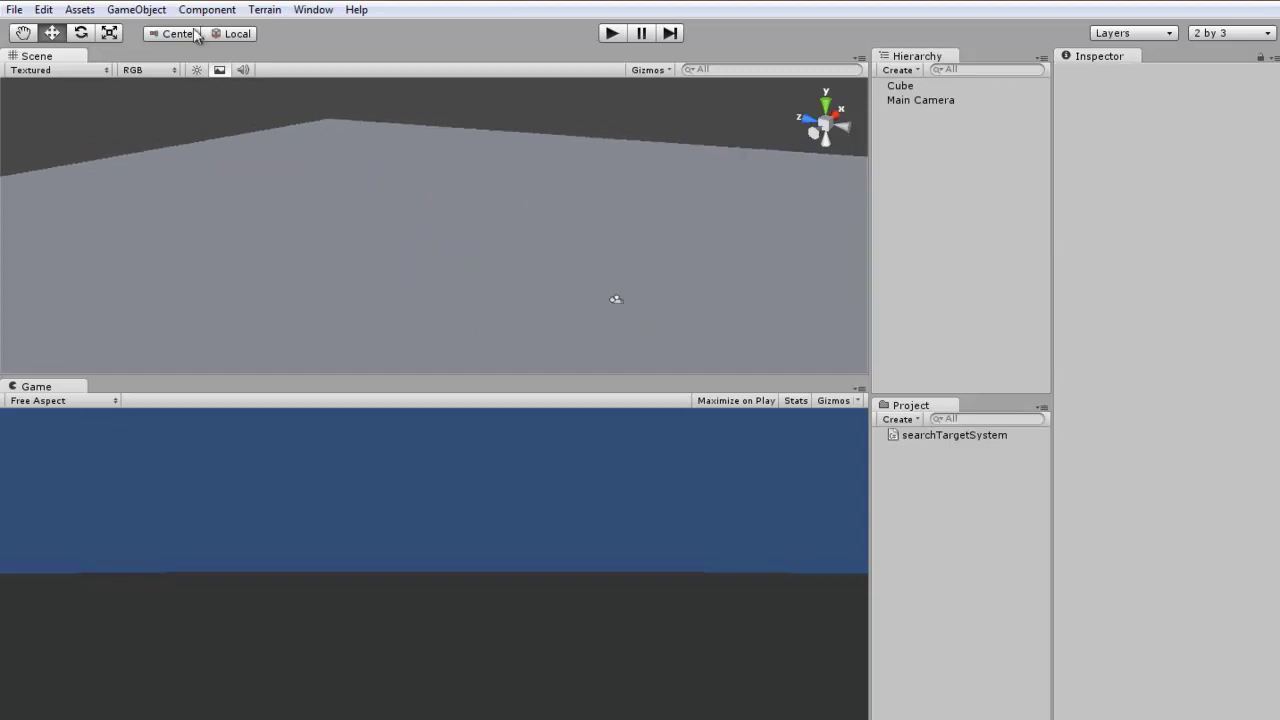
left_click(153, 12)
mouse_move(183, 52)
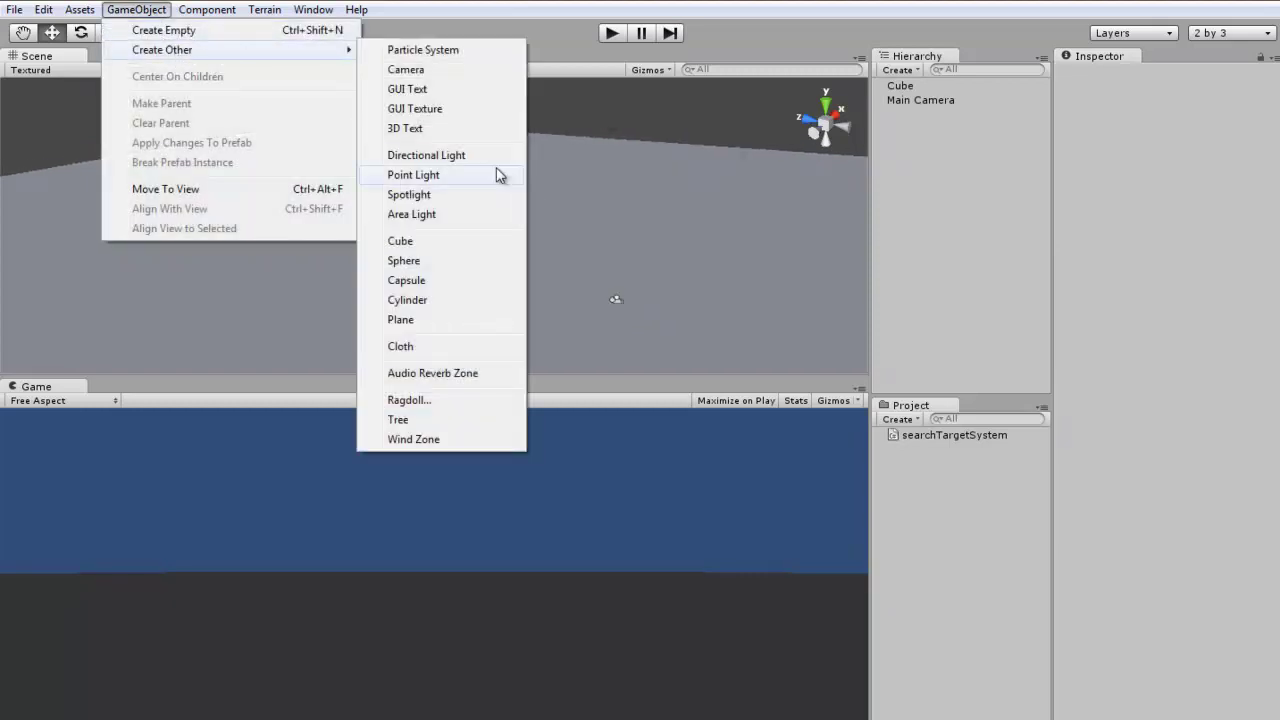
Create a second cube with Y scale 1 and position it at 0, 1, 0.
left_click(463, 249)
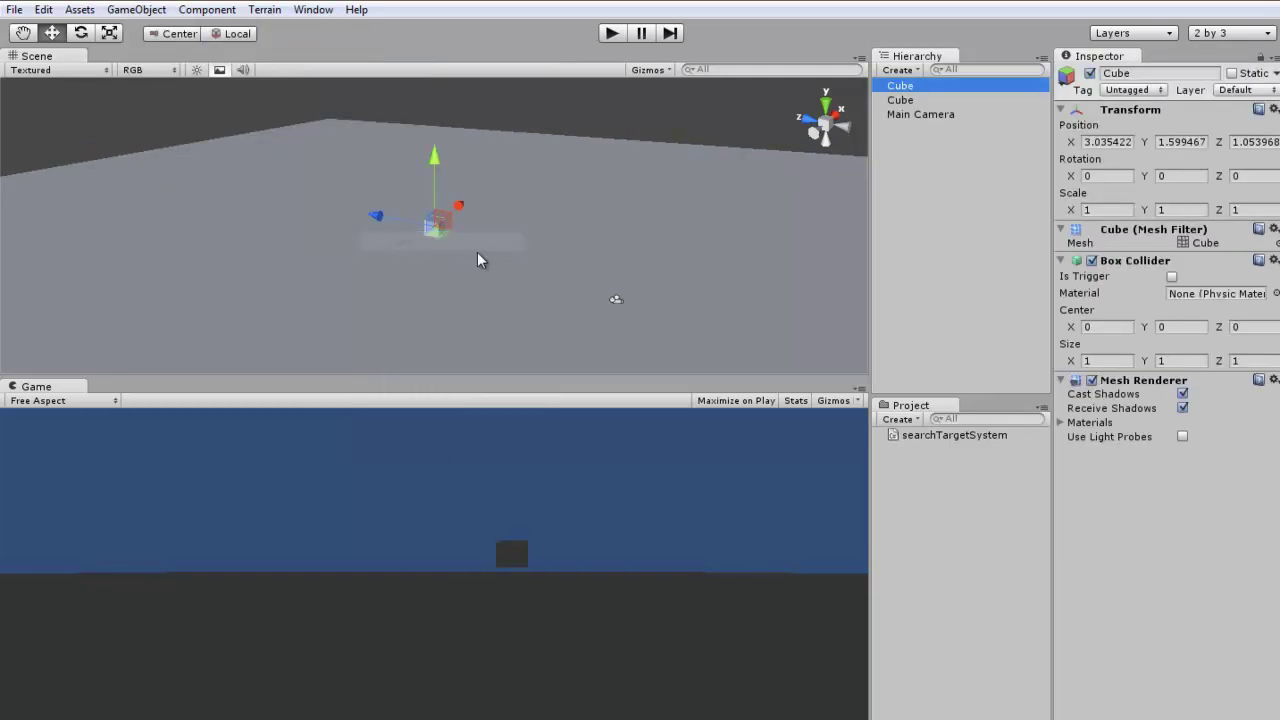
left_click(1164, 210)
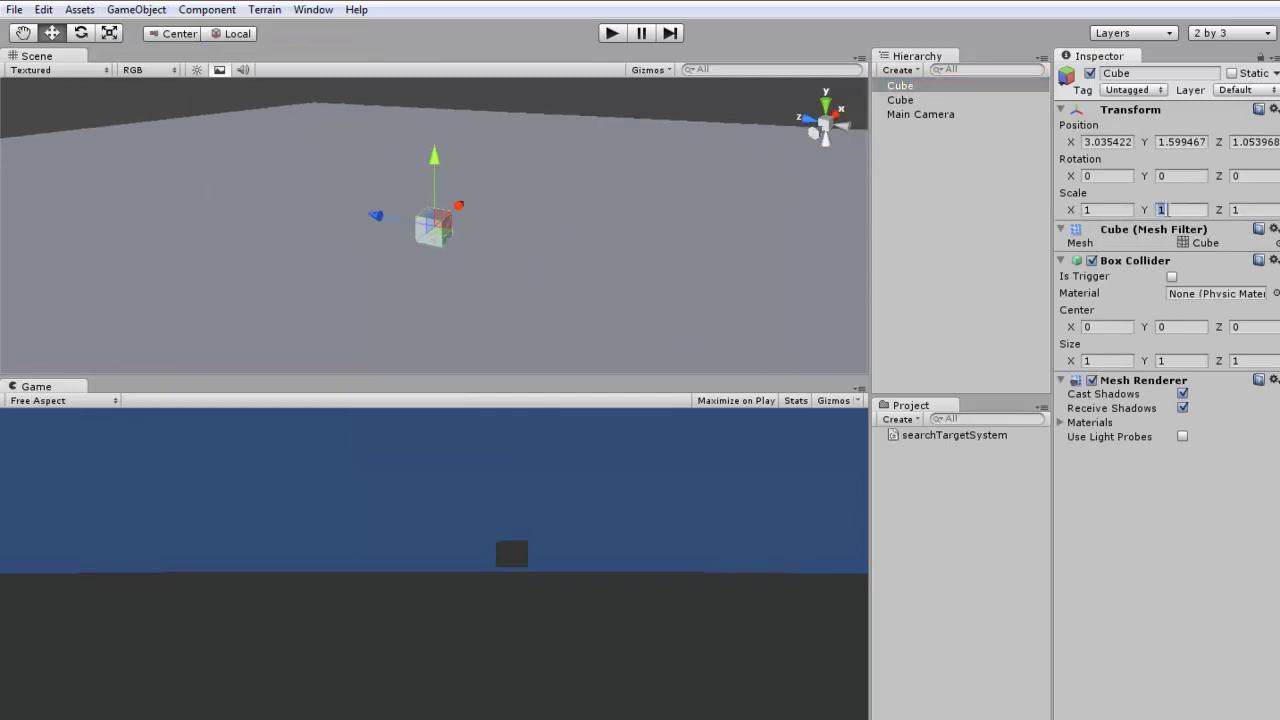
key("BackSpace")
left_click(1105, 141)
type("0")
left_click(1178, 141)
type("1")
left_click(1257, 142)
type("0")
key("Return")
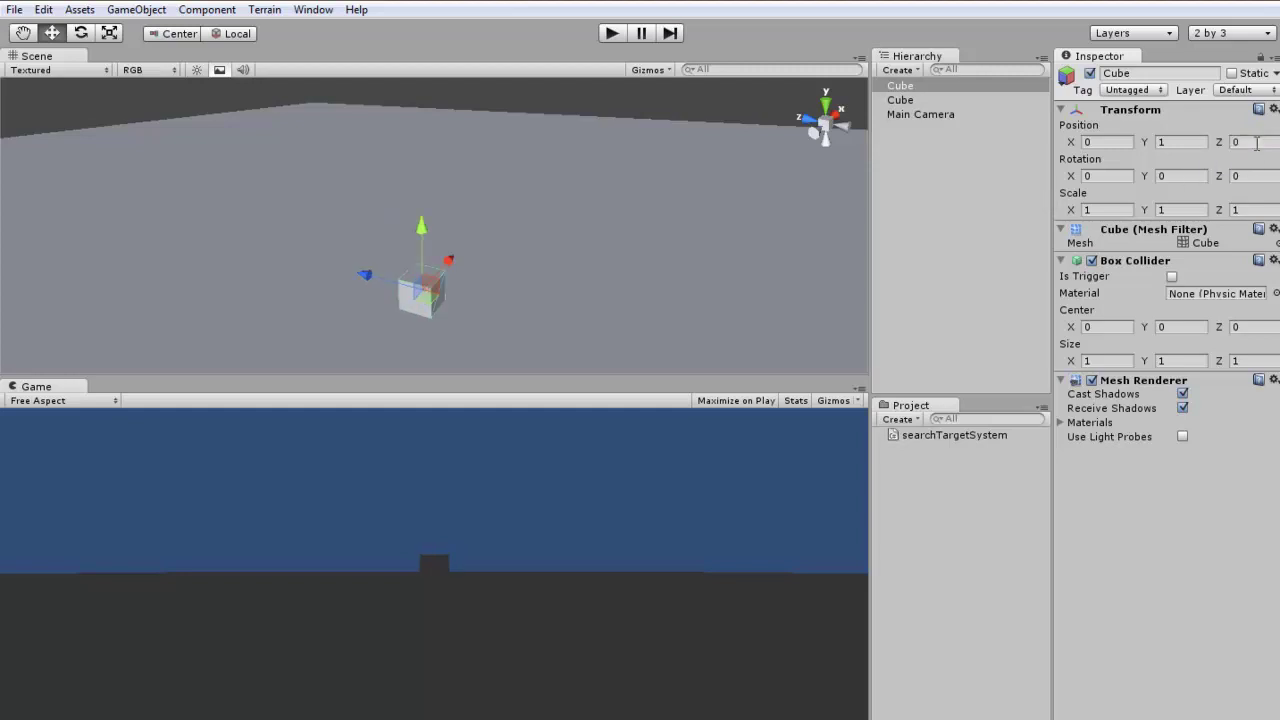
Rename the floor Ground and the small cube Player, then duplicate Player.
left_click(933, 100)
left_click(933, 101)
type("Ground")
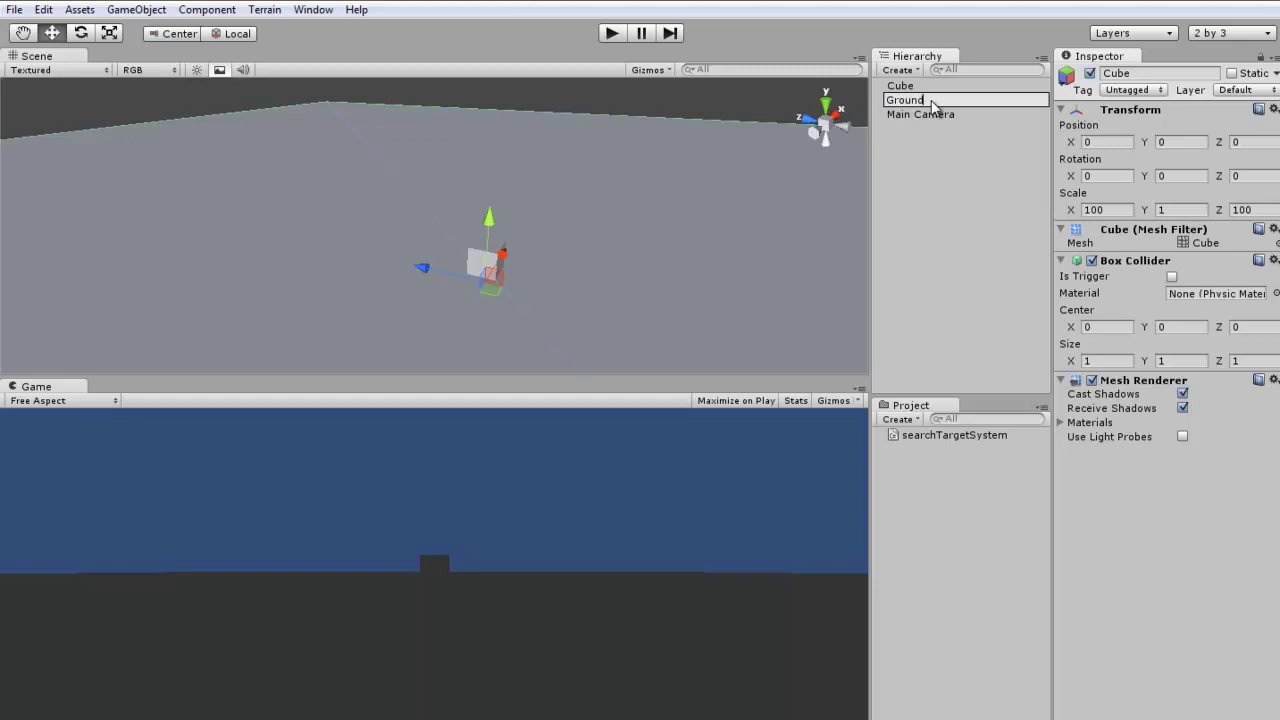
key("Return")
left_click(928, 85)
left_click(928, 85)
type("Player")
key("Return")
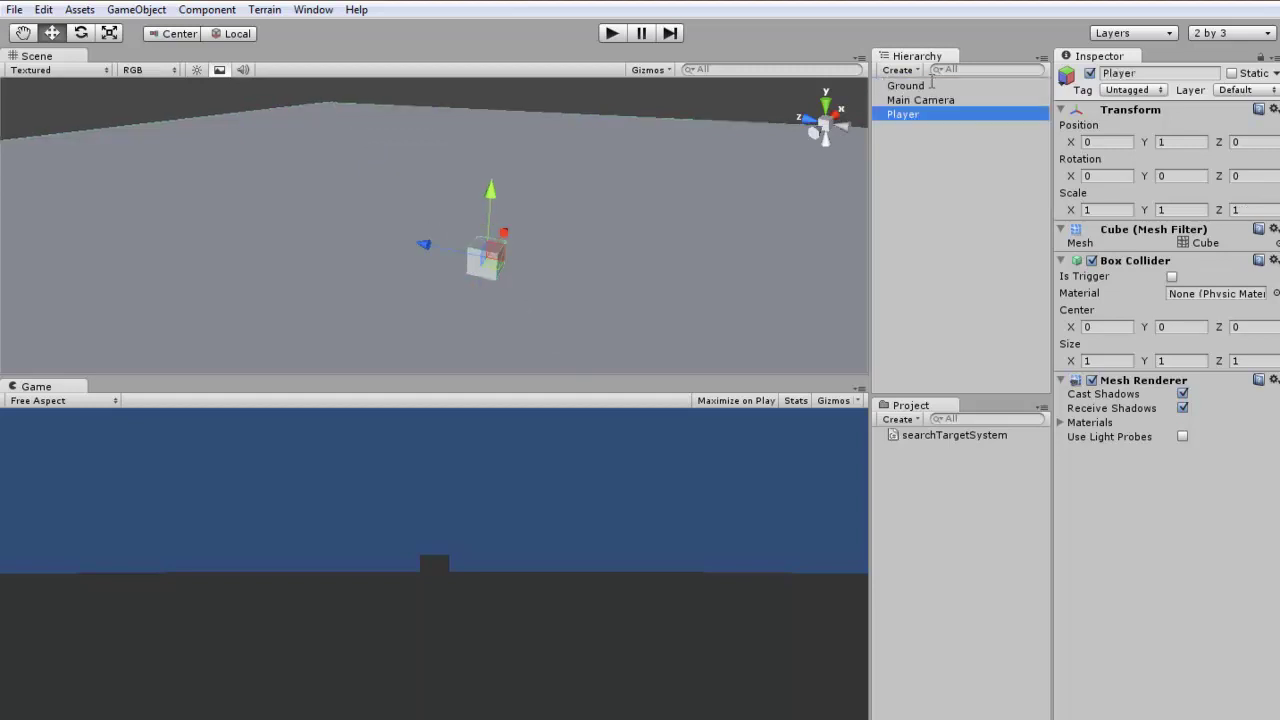
key("ctrl+d")
Move the duplicate to about X = -5.1 and rename it Enemy.
left_click_drag(505, 238, 442, 320)
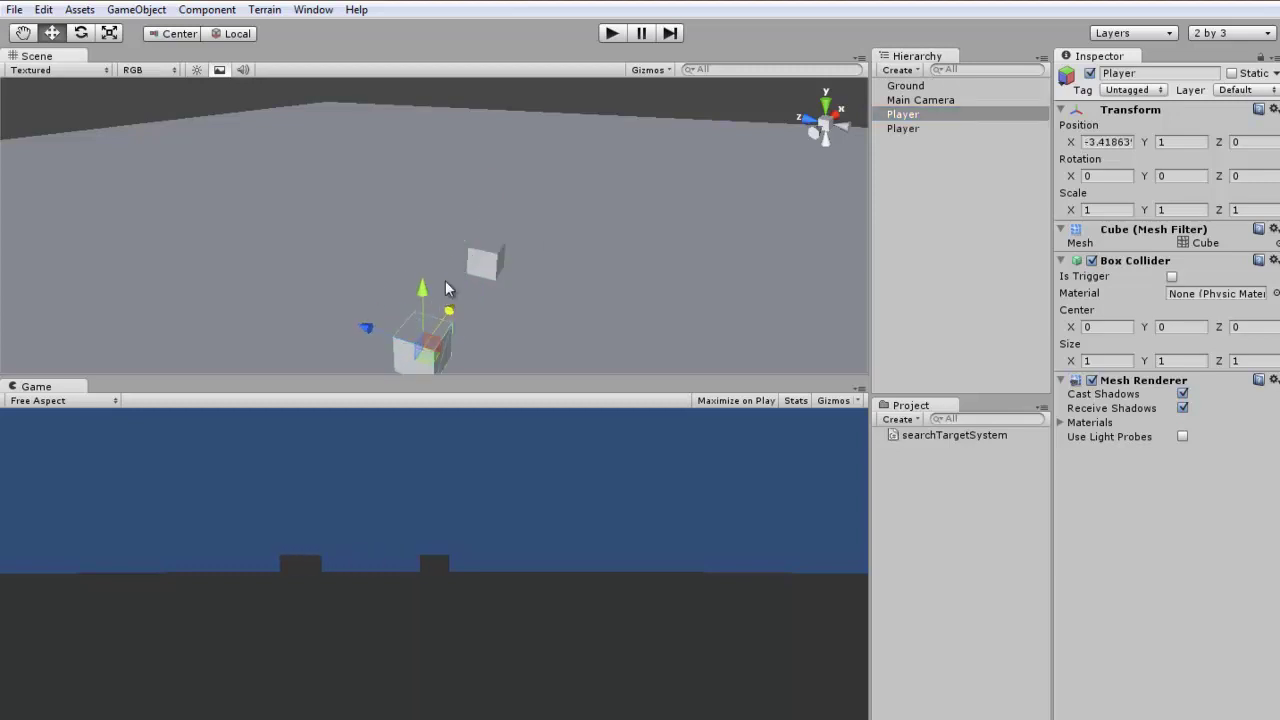
left_click(880, 116)
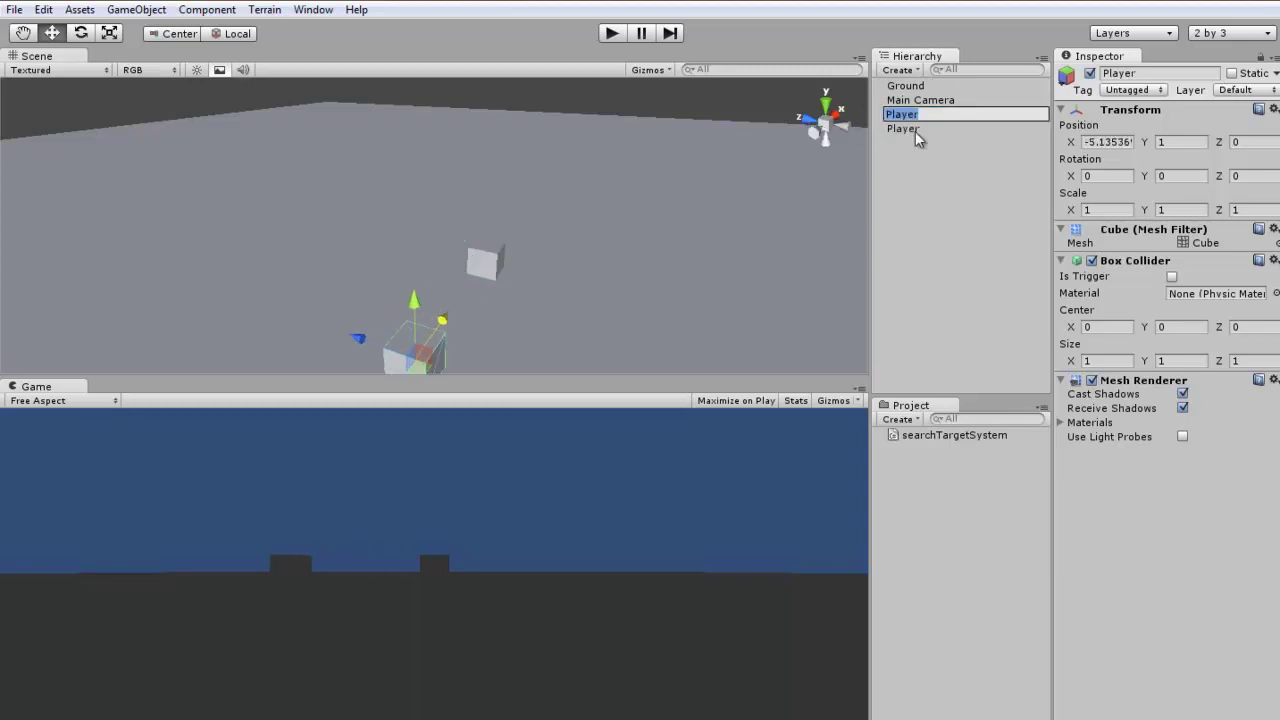
type("Enemy")
key("Return")
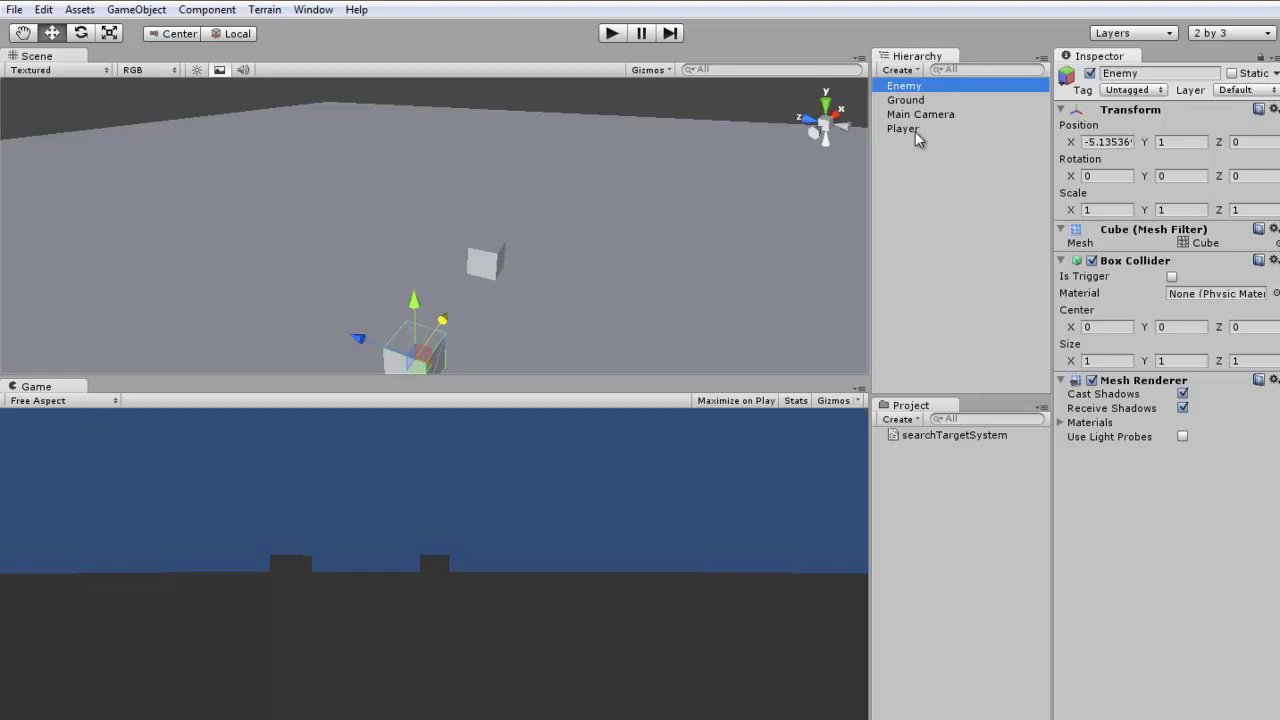
Attach the searchTargetSystem script to the Enemy object.
left_click_drag(658, 246, 597, 235, "alt")
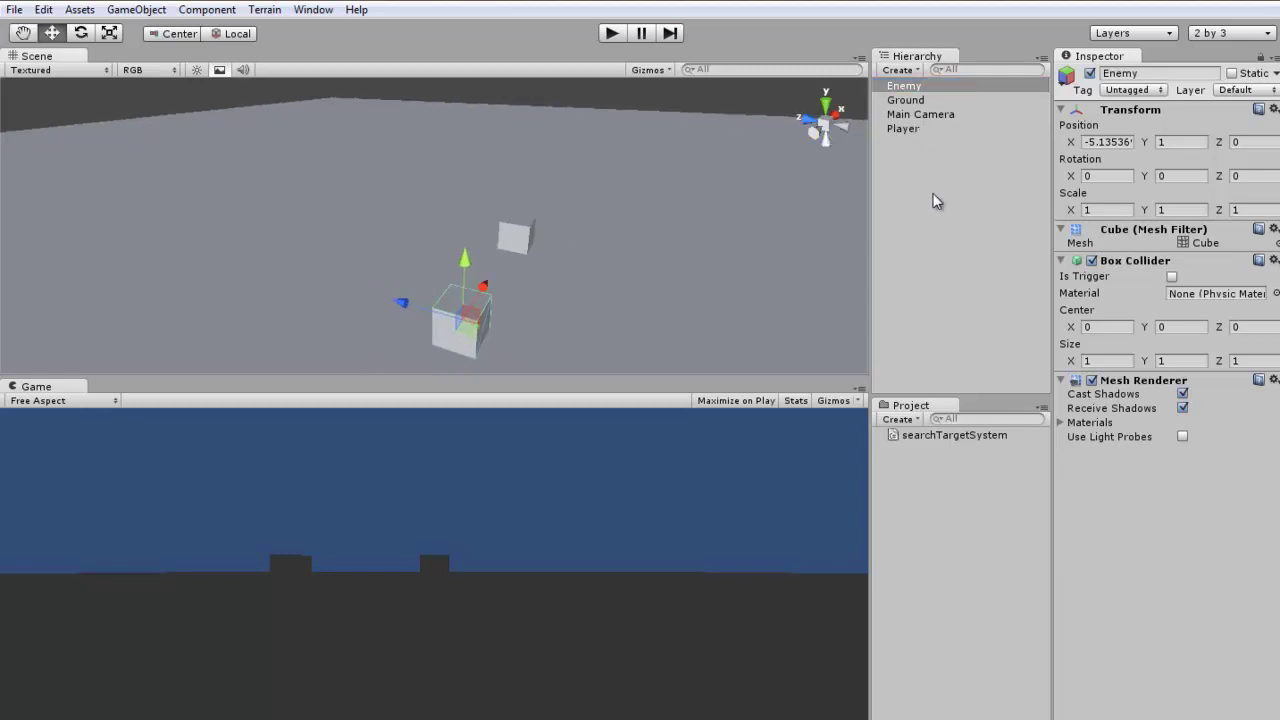
left_click(933, 87)
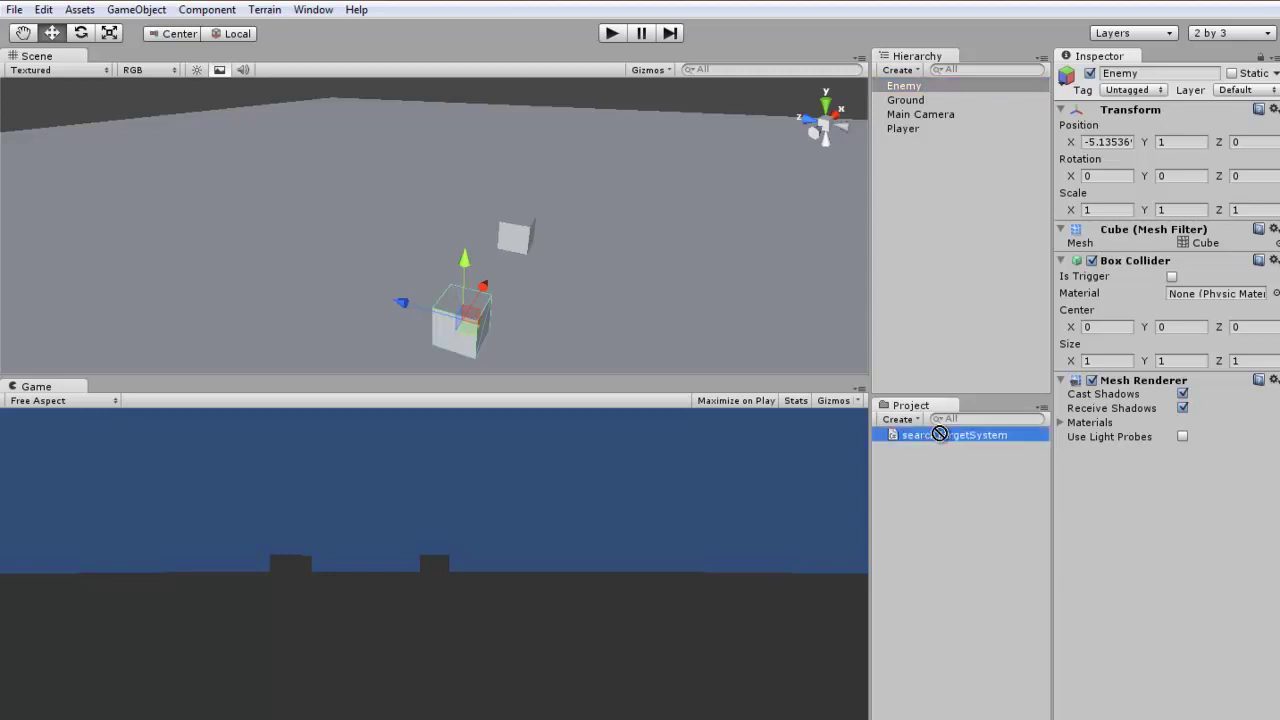
left_click_drag(929, 433, 1150, 512)
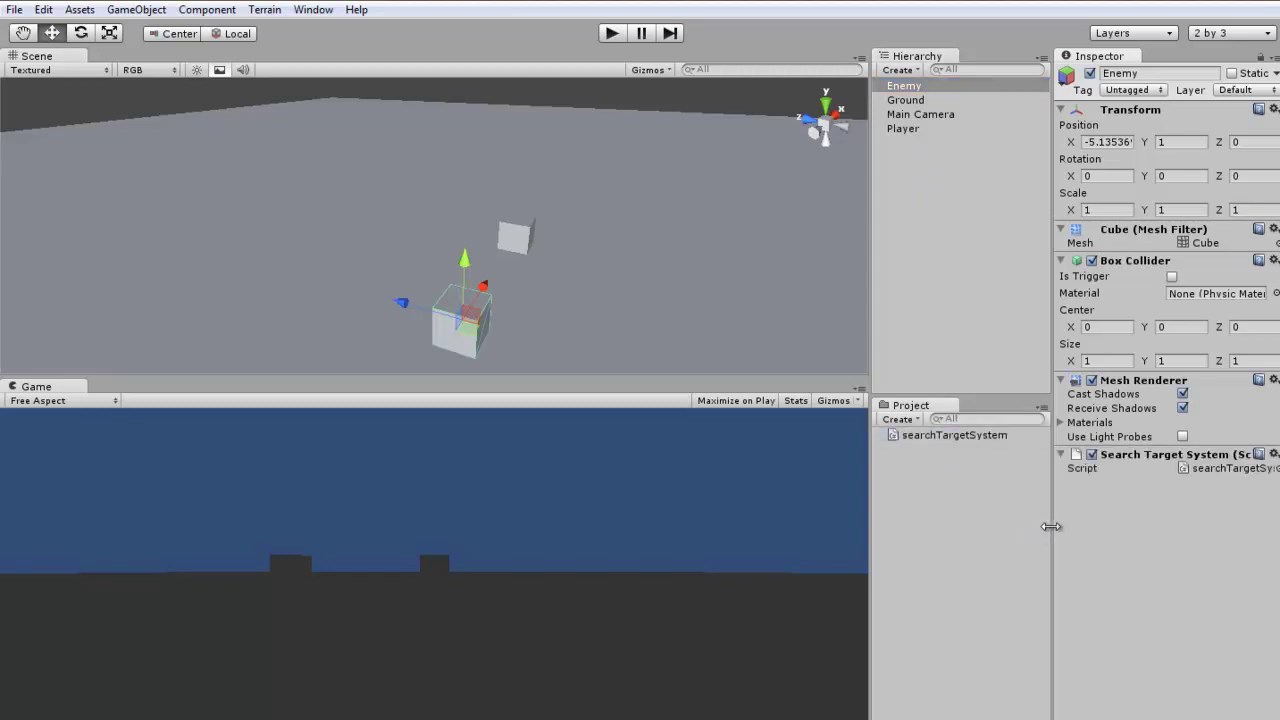
Set the Player cube's Tag to Player.
left_click(922, 128)
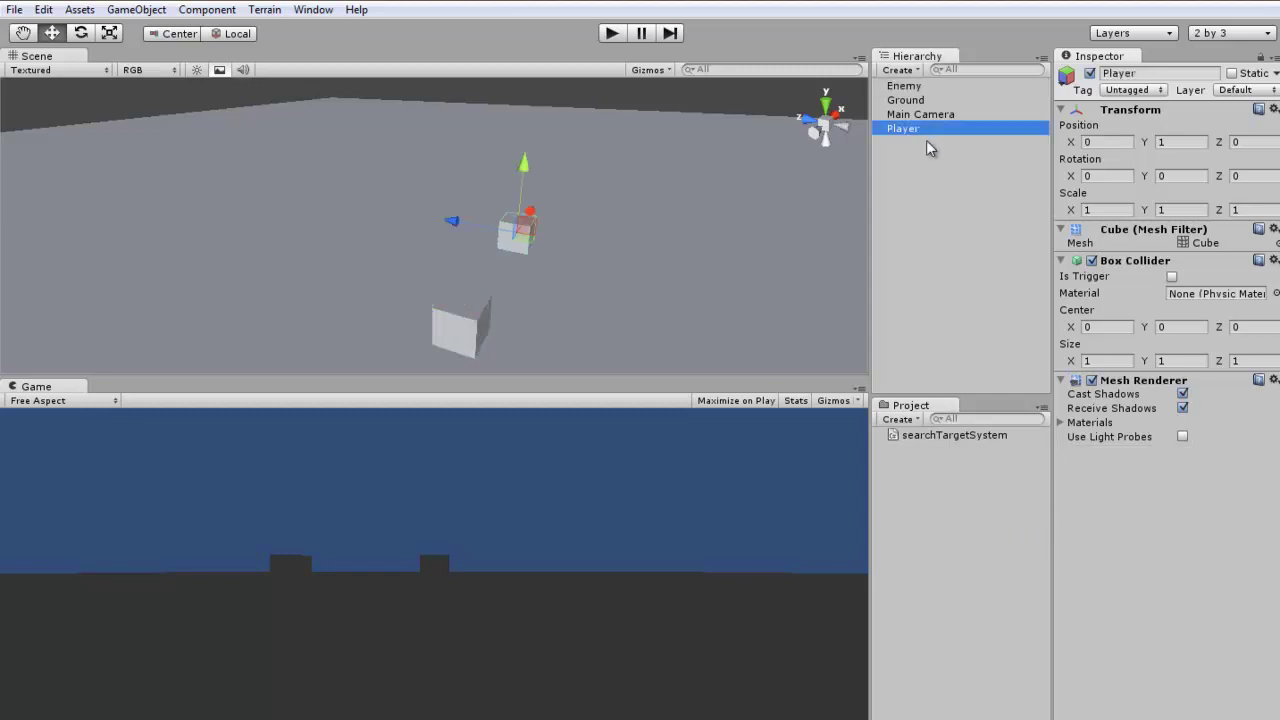
left_click(1131, 89)
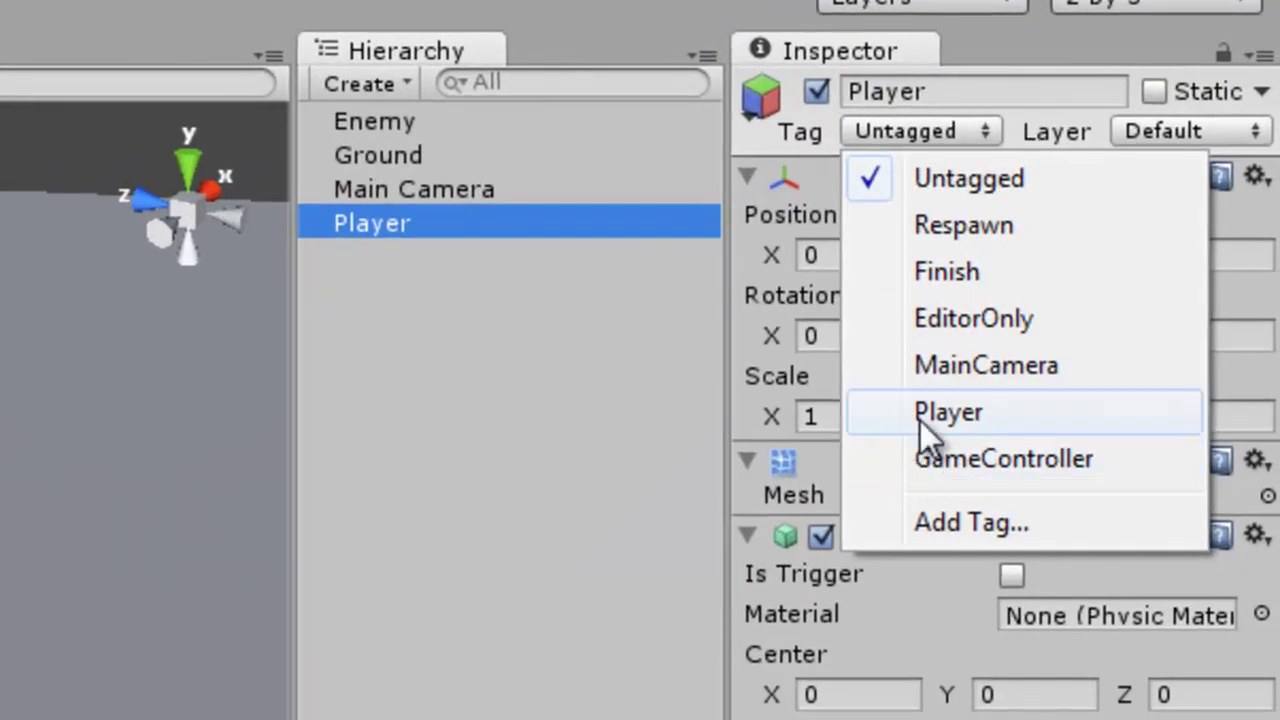
left_click(920, 418)
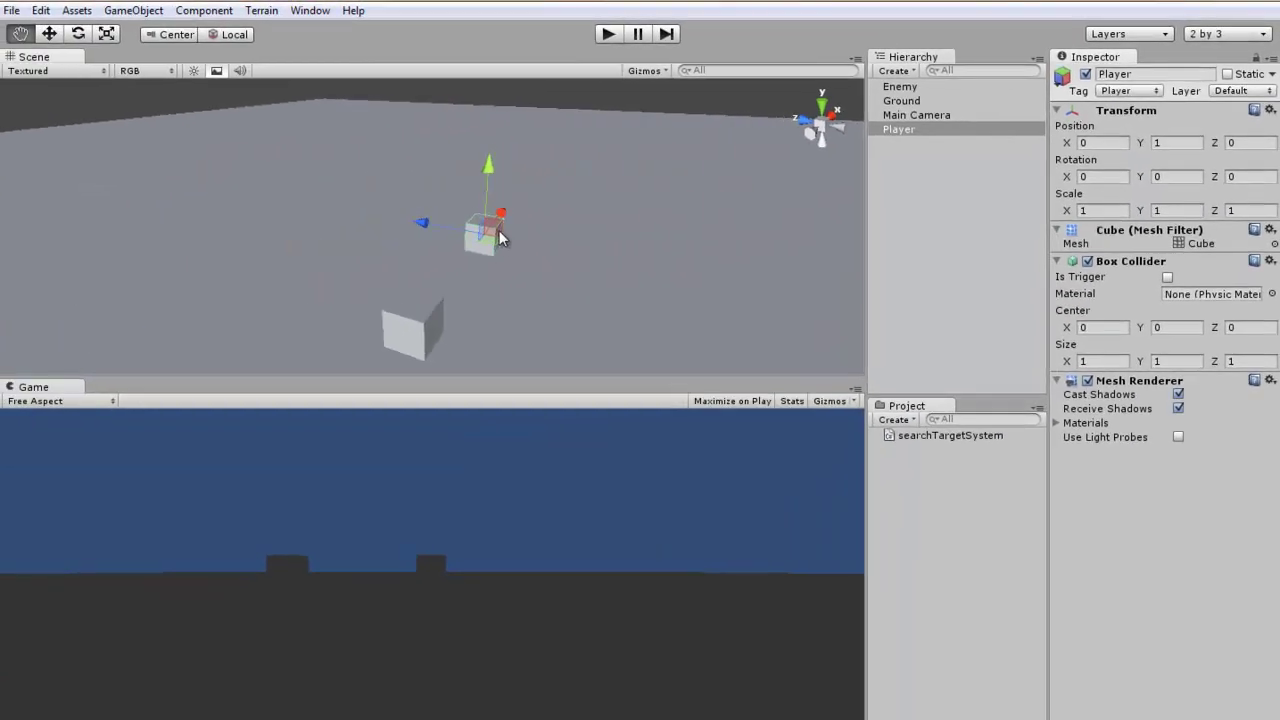
scroll(502, 230, "down", 2)
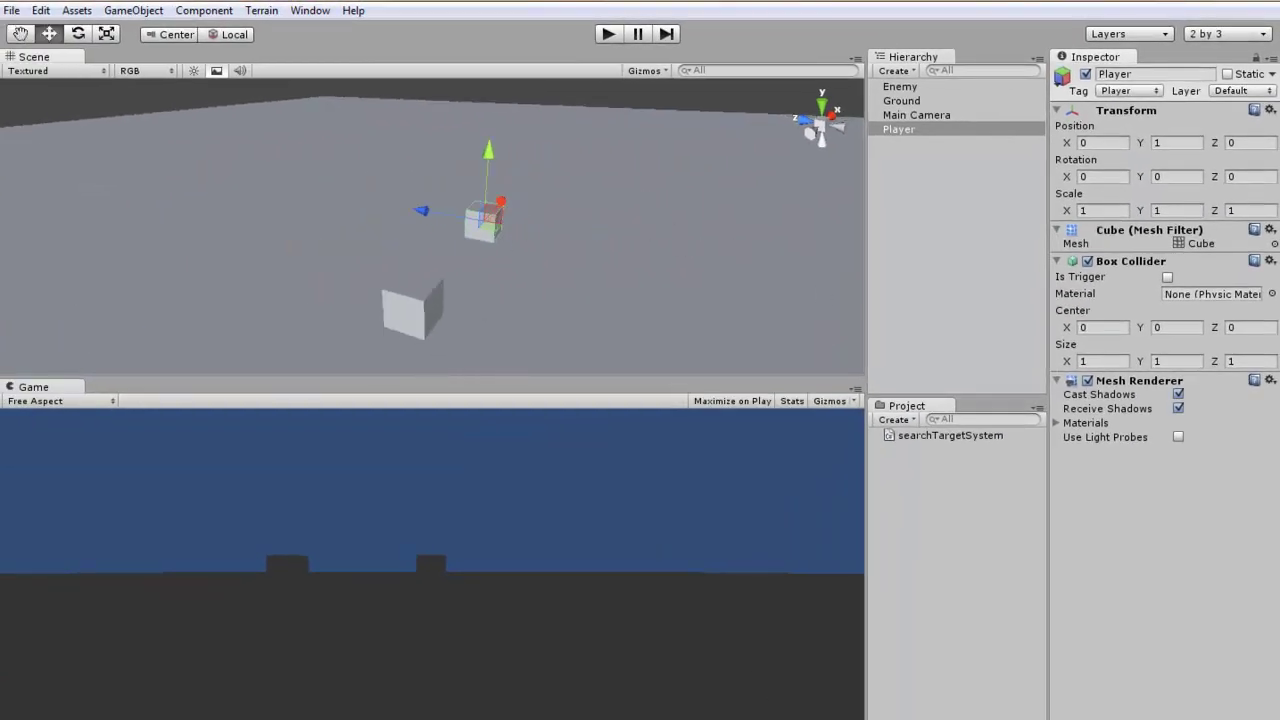
scroll(614, 263, "up", 10)
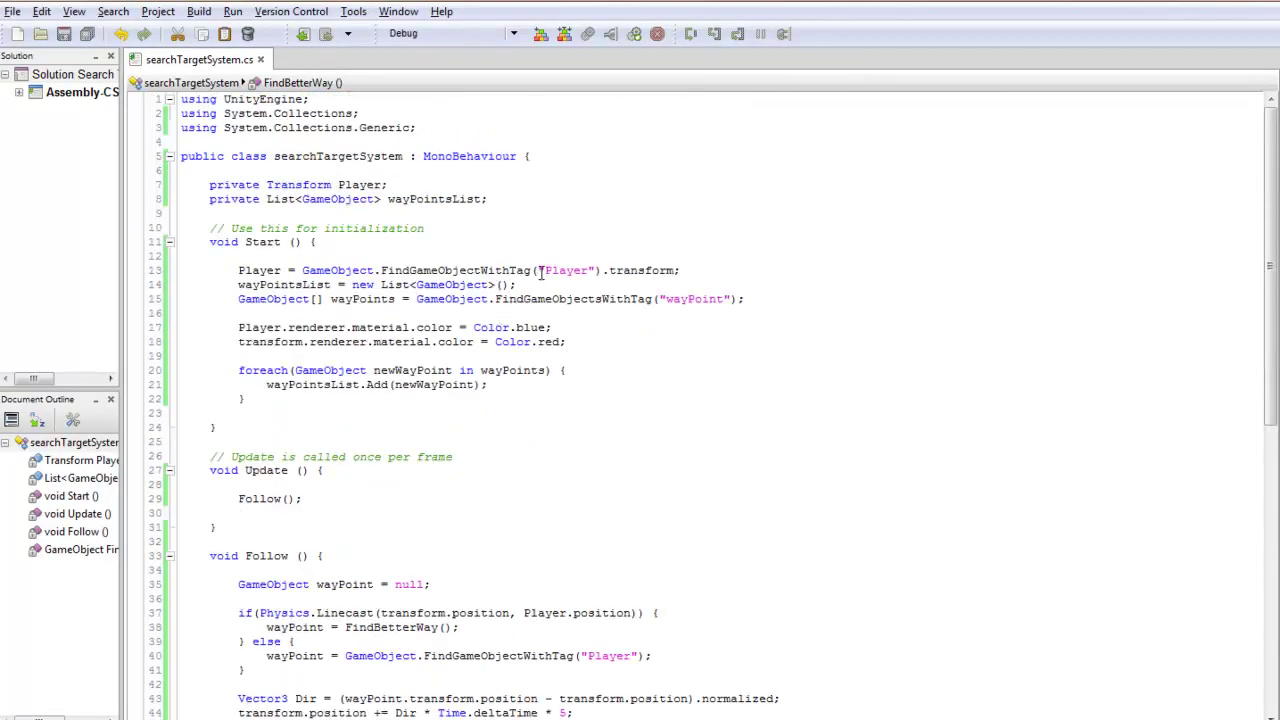
Highlight the FindGameObjectWithTag("Player") lookups on lines 13 and 40.
left_click_drag(603, 270, 302, 270)
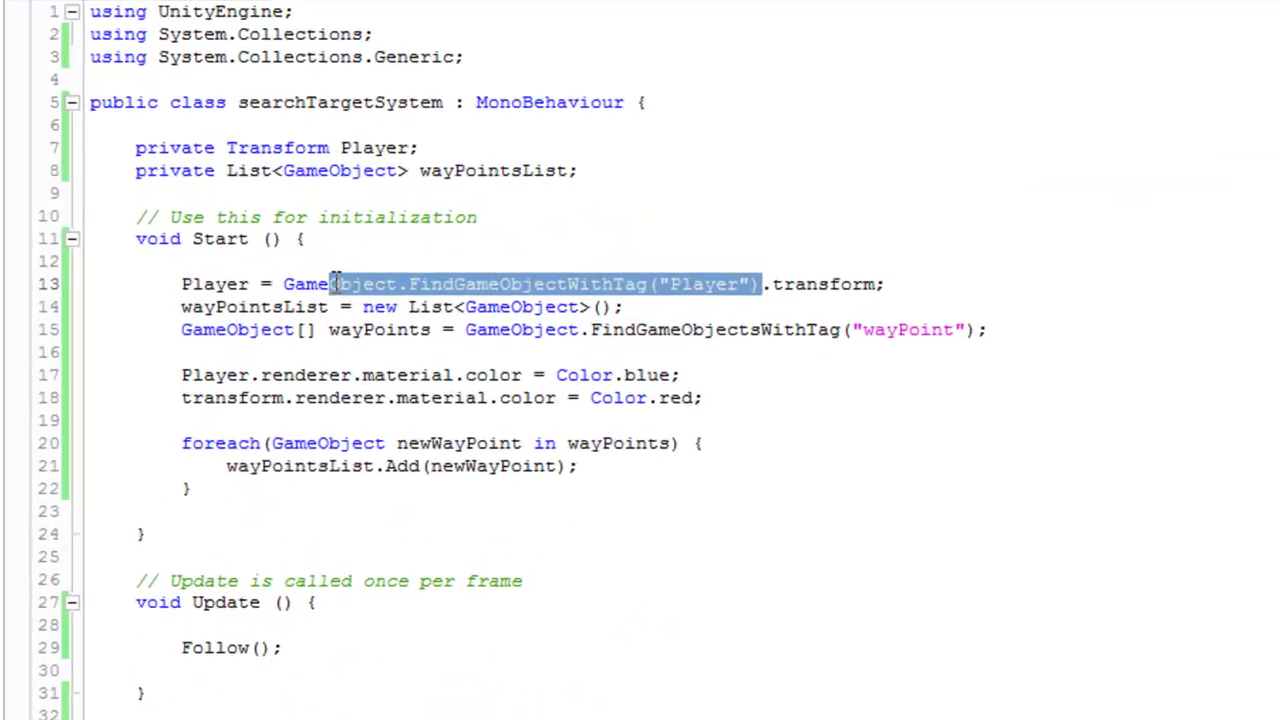
scroll(586, 586, "down", 3)
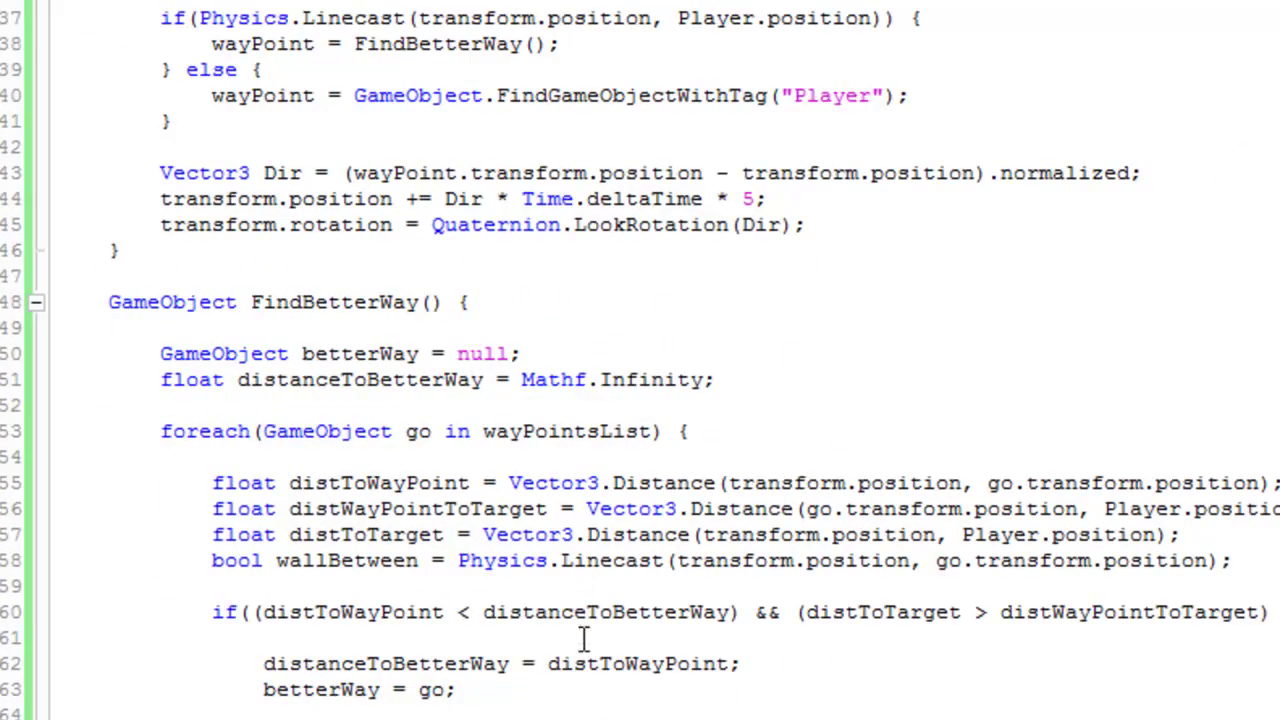
scroll(586, 590, "up", 2)
scroll(591, 646, "down", 3)
scroll(588, 652, "up", 3)
scroll(560, 690, "up", 4)
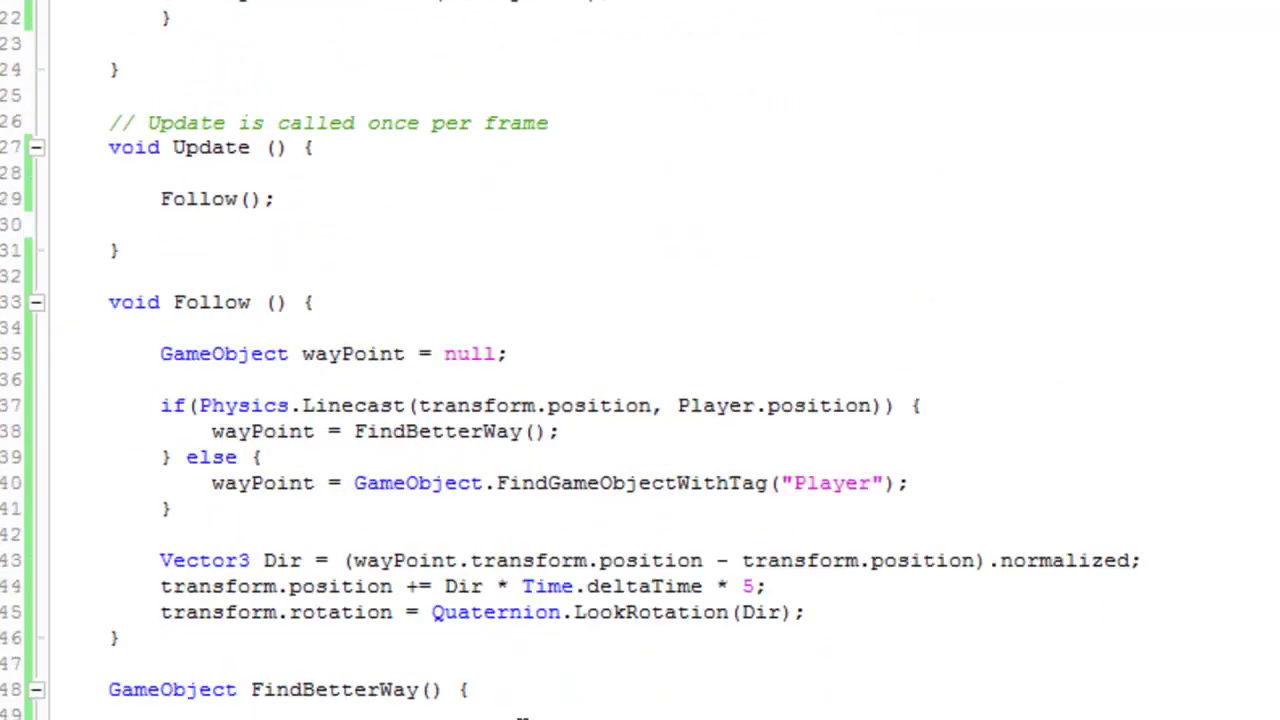
scroll(320, 570, "up", 2)
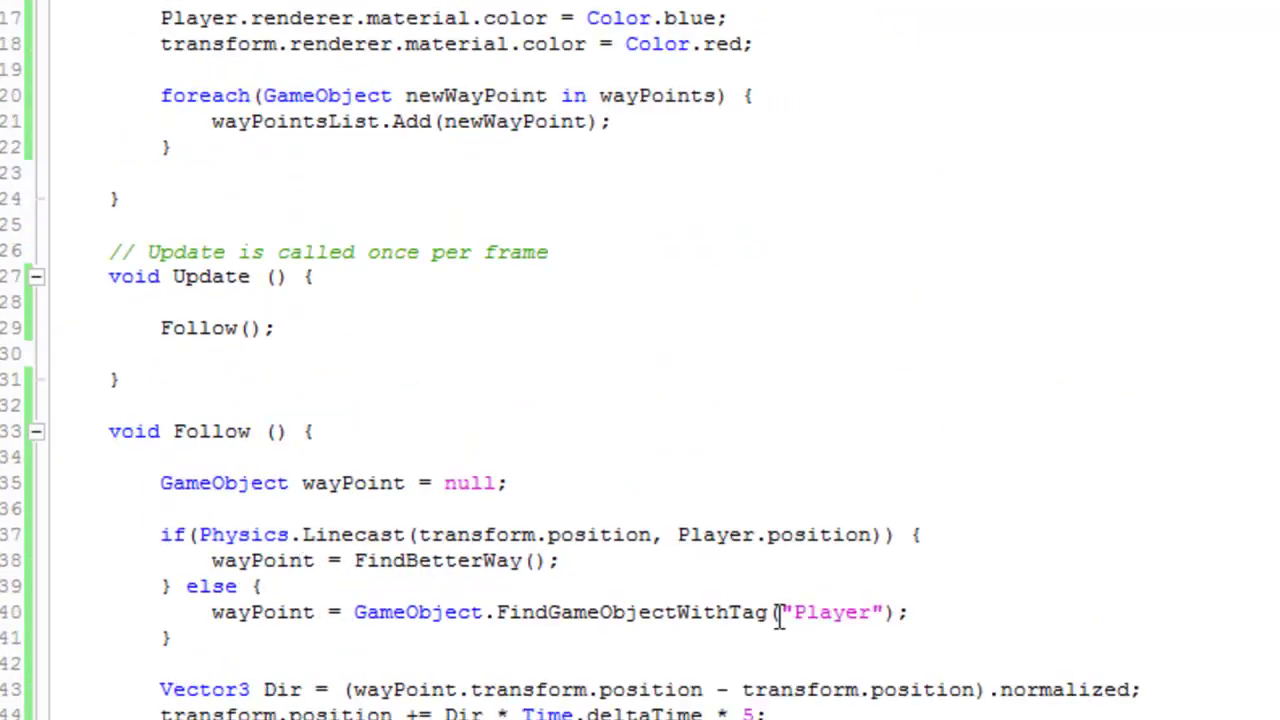
left_click_drag(896, 614, 354, 612)
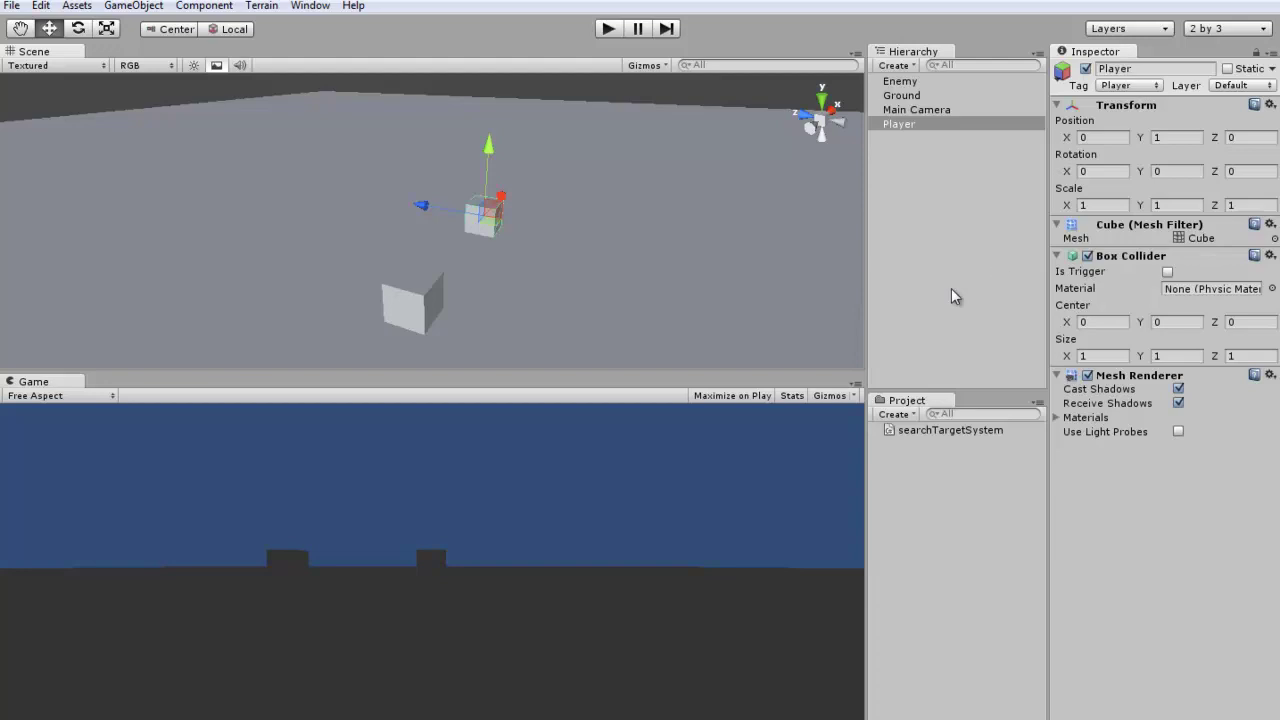
mouse_move(575, 302)
left_mouse_down("alt")
mouse_move(347, 291)
mouse_move(408, 297)
mouse_move(388, 302)
left_mouse_up("alt")
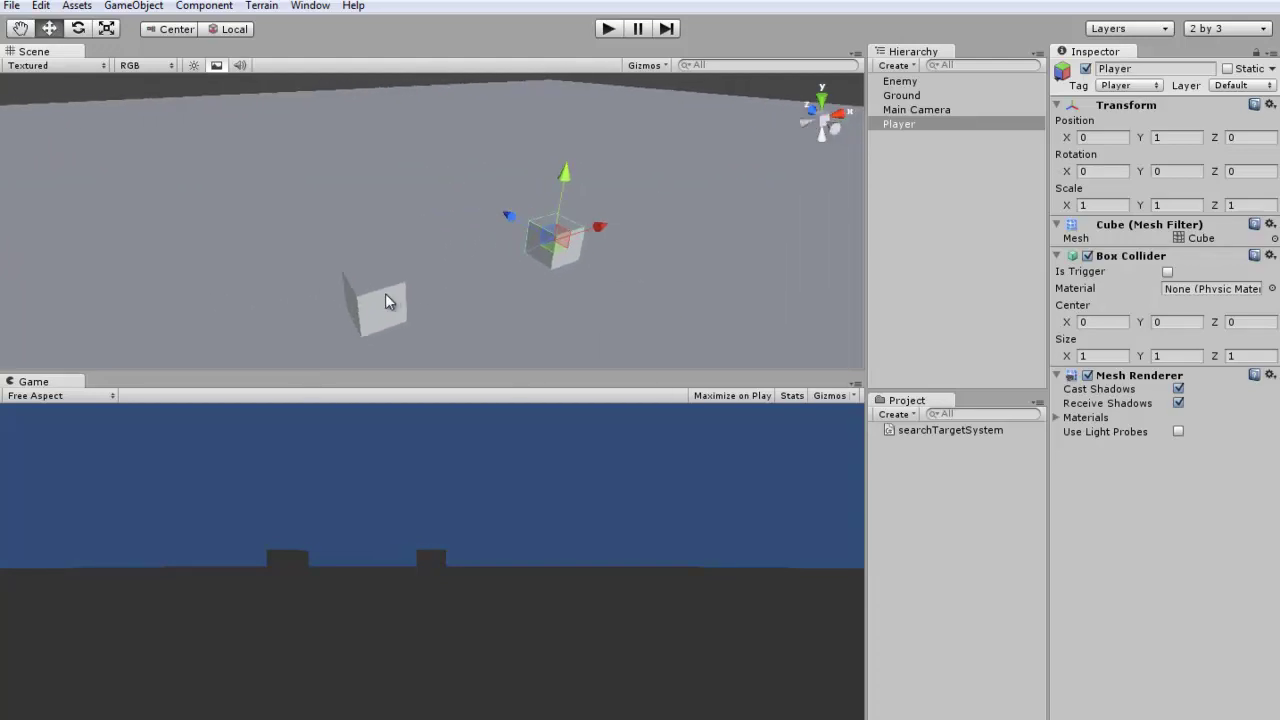
left_click(379, 295)
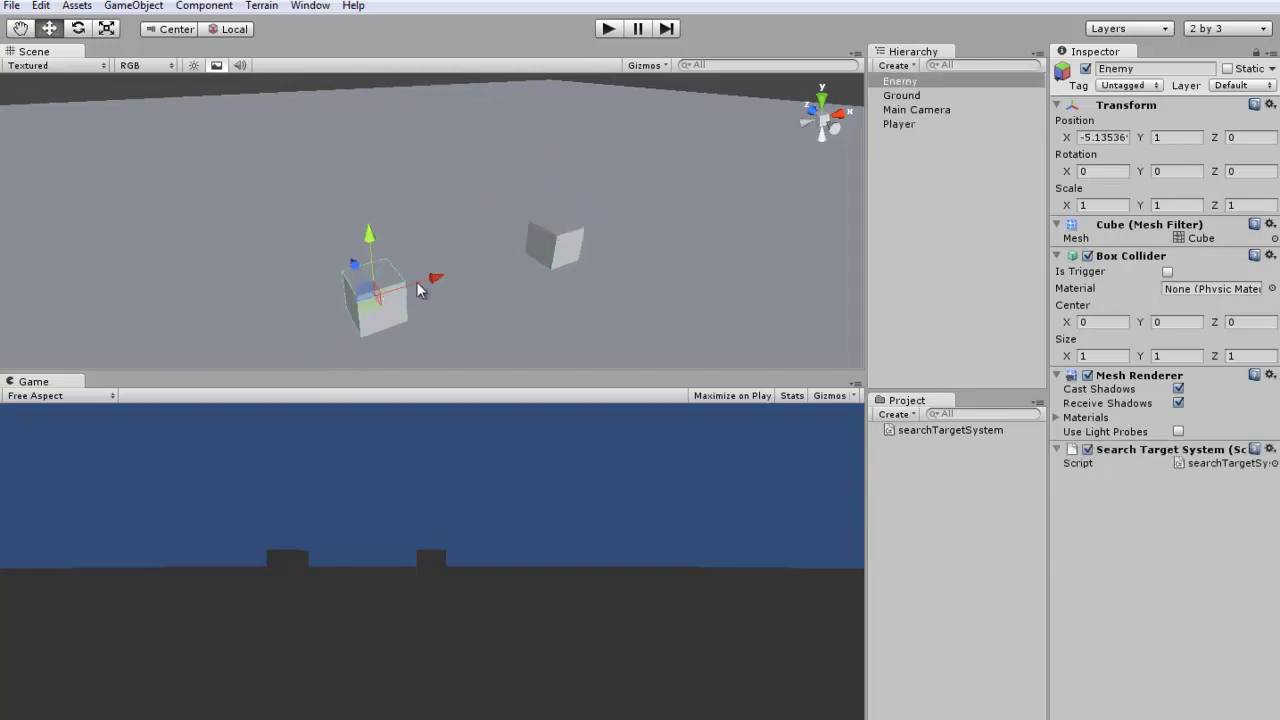
left_click(557, 236, "shift")
key("f")
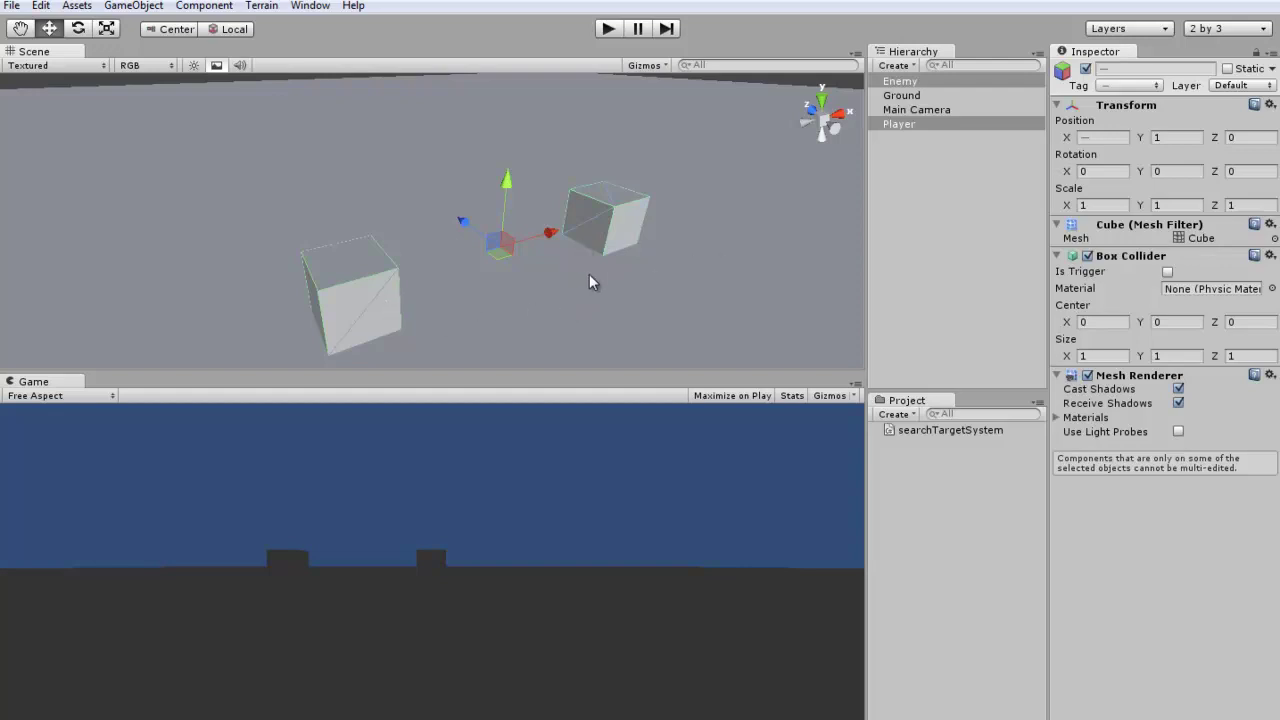
left_click_drag(588, 231, 647, 275, "alt")
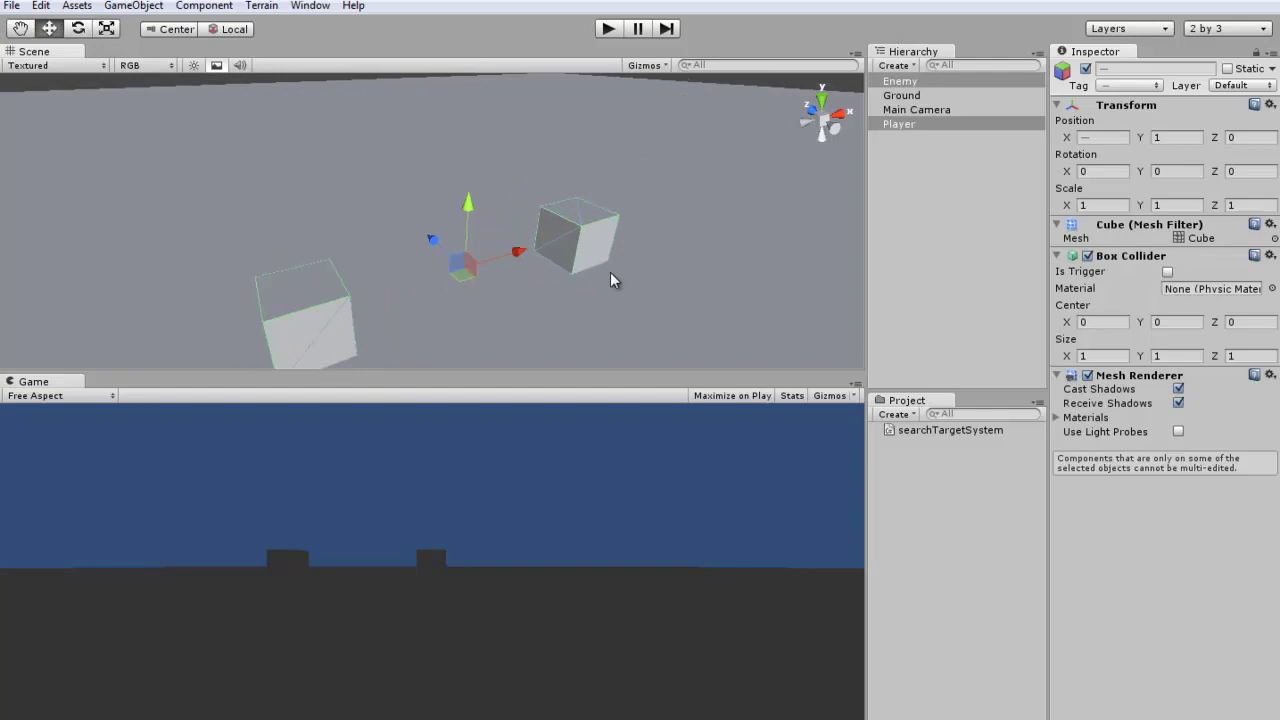
left_click(607, 272)
left_click(590, 262)
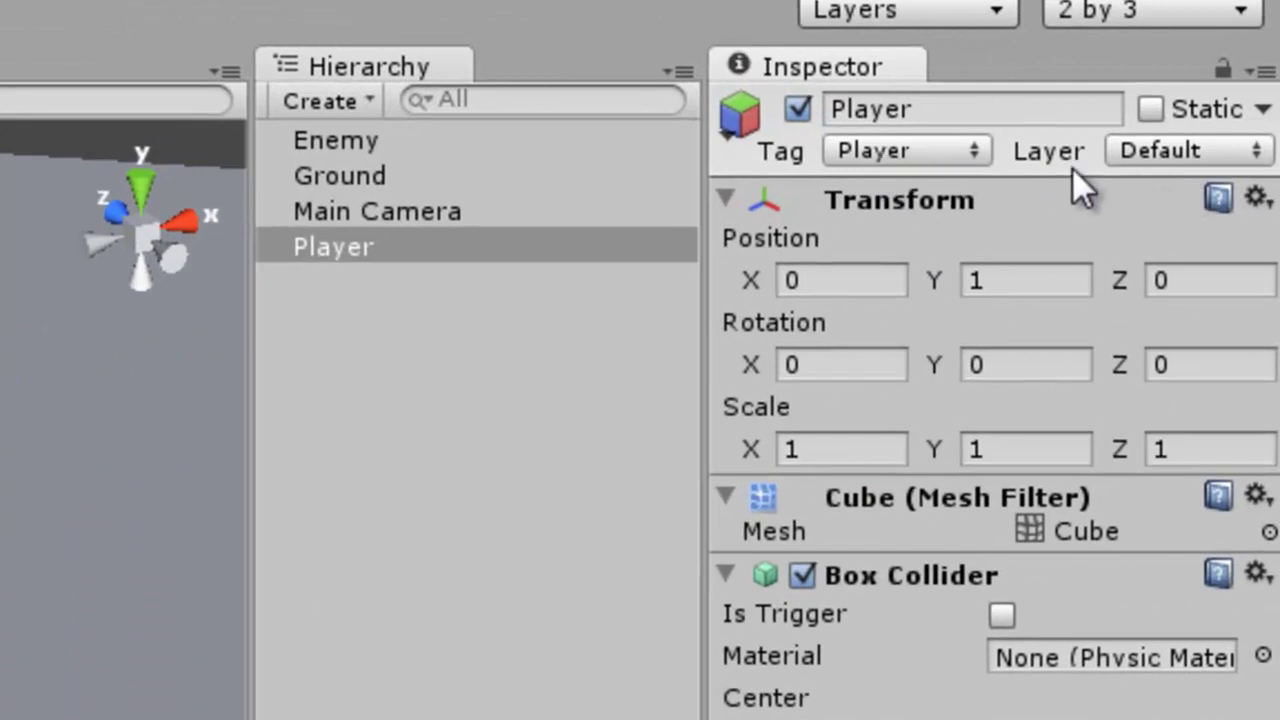
Choose Ignore Raycast in the Layer dropdown for Player, then for Enemy.
left_click(1165, 156)
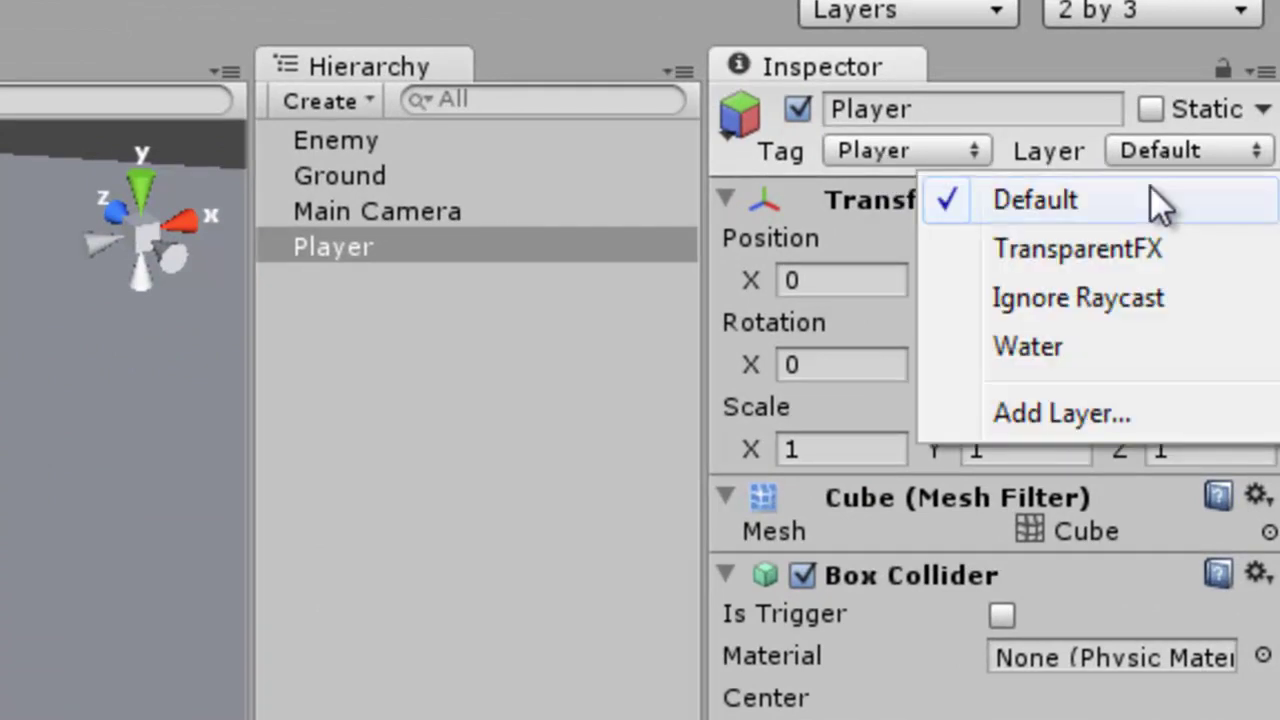
left_click(1113, 297)
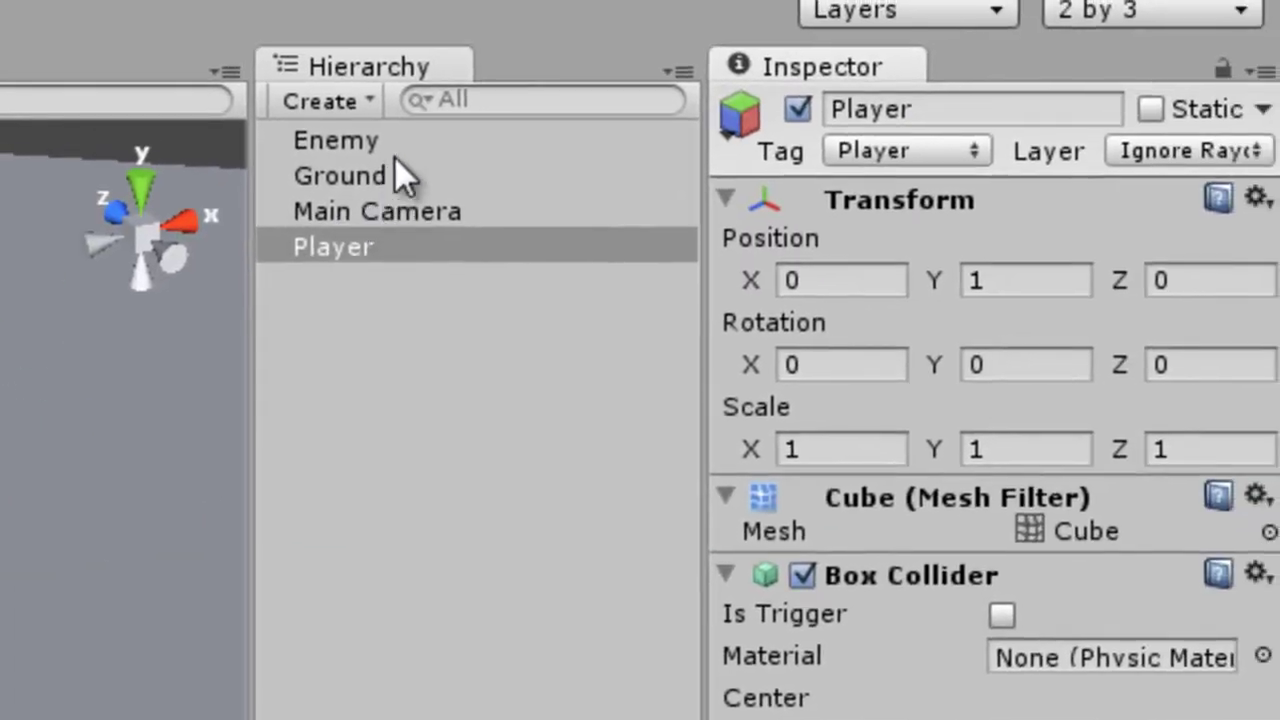
left_click(390, 141)
left_click(1197, 150)
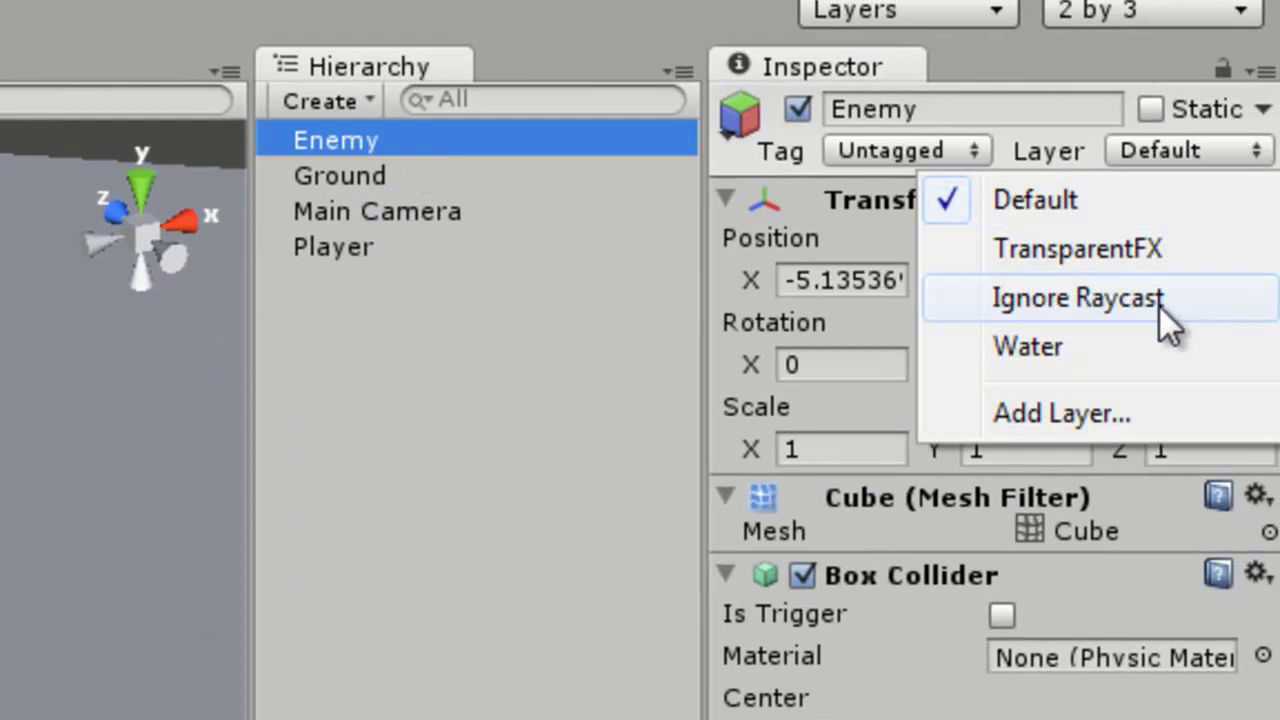
left_click(1159, 306)
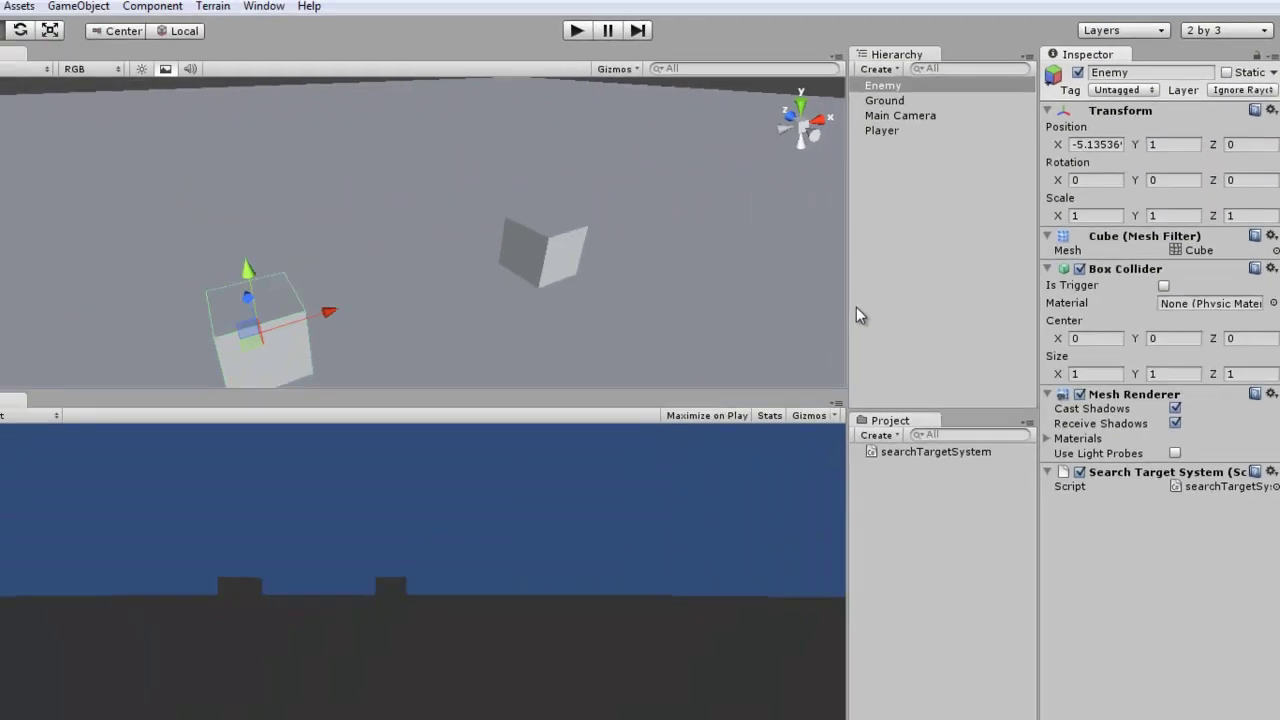
Drag the Enemy cube left along X to about -12.87.
scroll(505, 246, "down", 2)
scroll(507, 254, "down", 2)
scroll(515, 257, "down", 1)
scroll(530, 259, "down", 2)
scroll(536, 263, "down", 1)
scroll(530, 262, "down", 2)
scroll(527, 263, "down", 1)
scroll(525, 263, "down", 1)
scroll(526, 275, "up", 2)
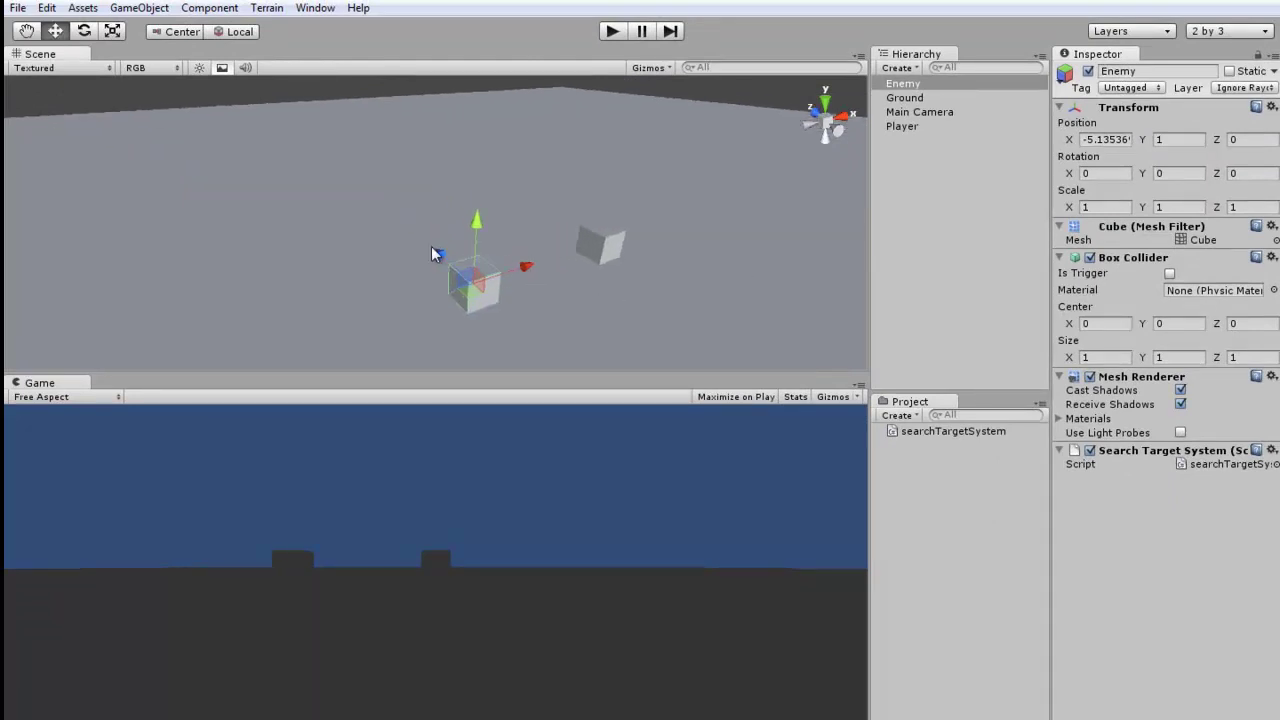
scroll(521, 270, "down", 1)
left_click_drag(521, 251, 330, 305)
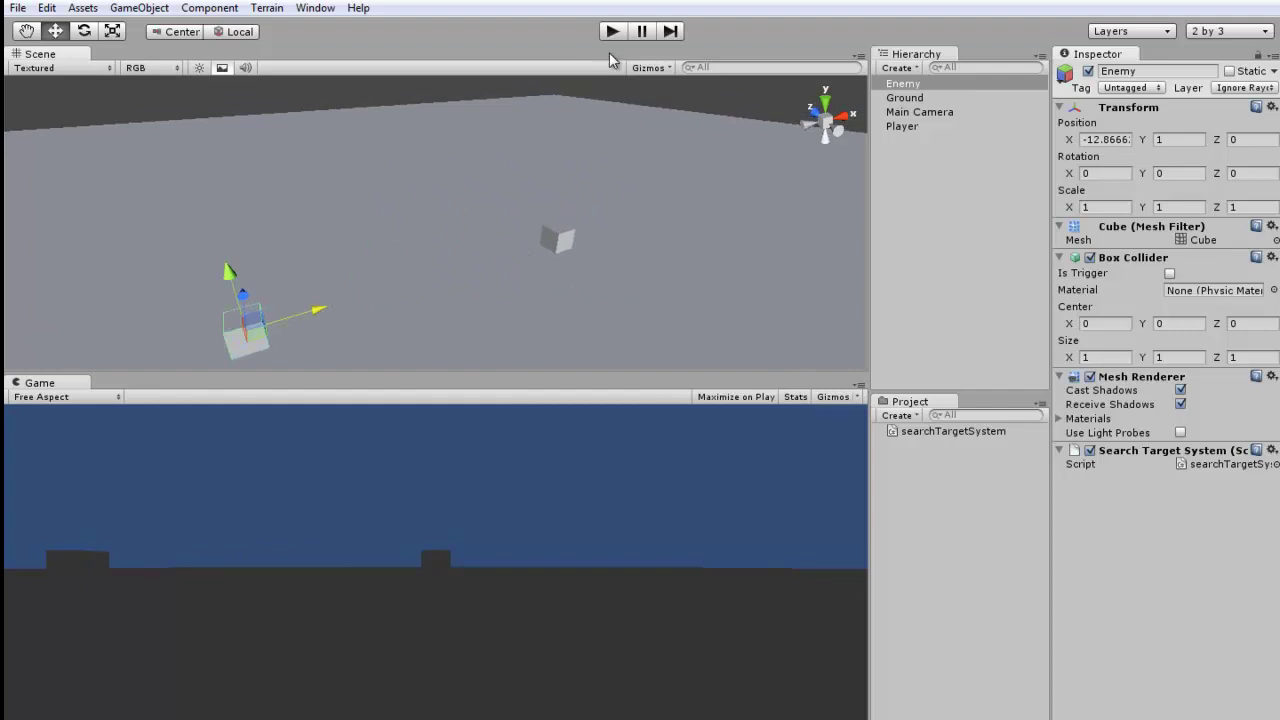
Run the scene briefly, stop it, and orbit the Scene view.
left_click(611, 32)
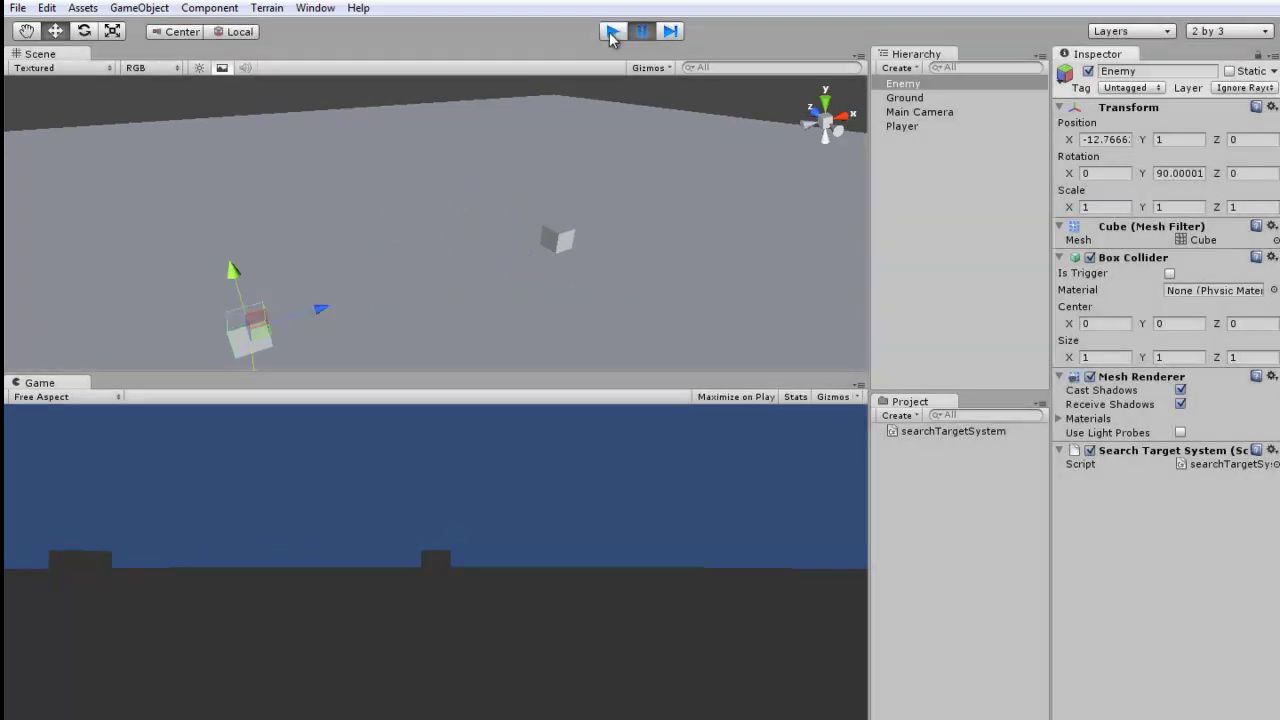
left_click(609, 32)
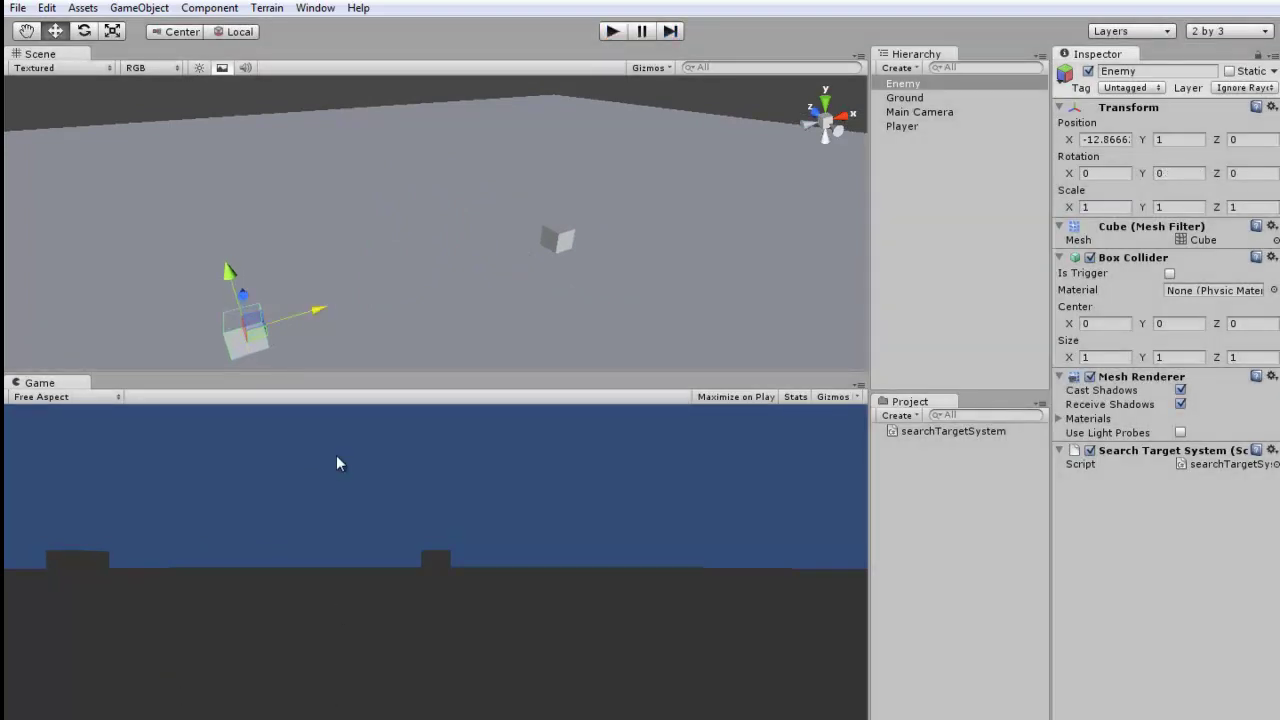
left_click_drag(400, 330, 442, 255, "alt")
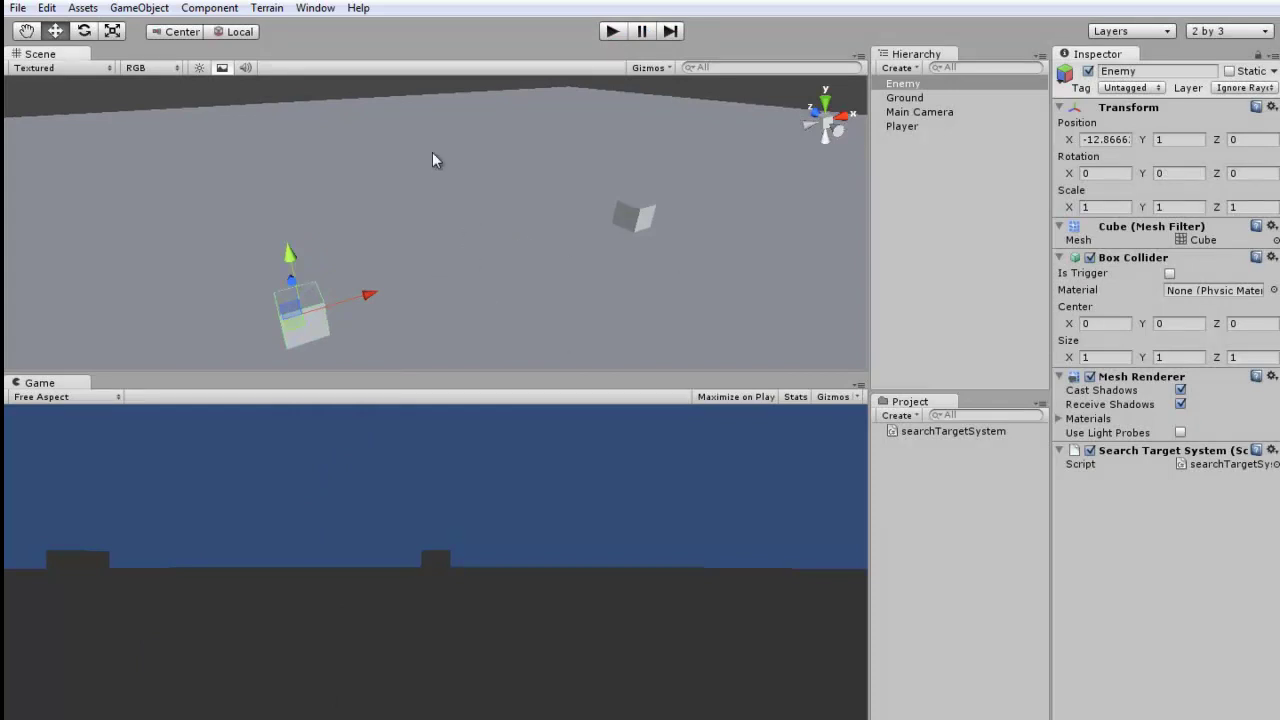
mouse_move(492, 233)
left_mouse_down("alt")
mouse_move(451, 122)
mouse_move(458, 258)
left_mouse_up("alt")
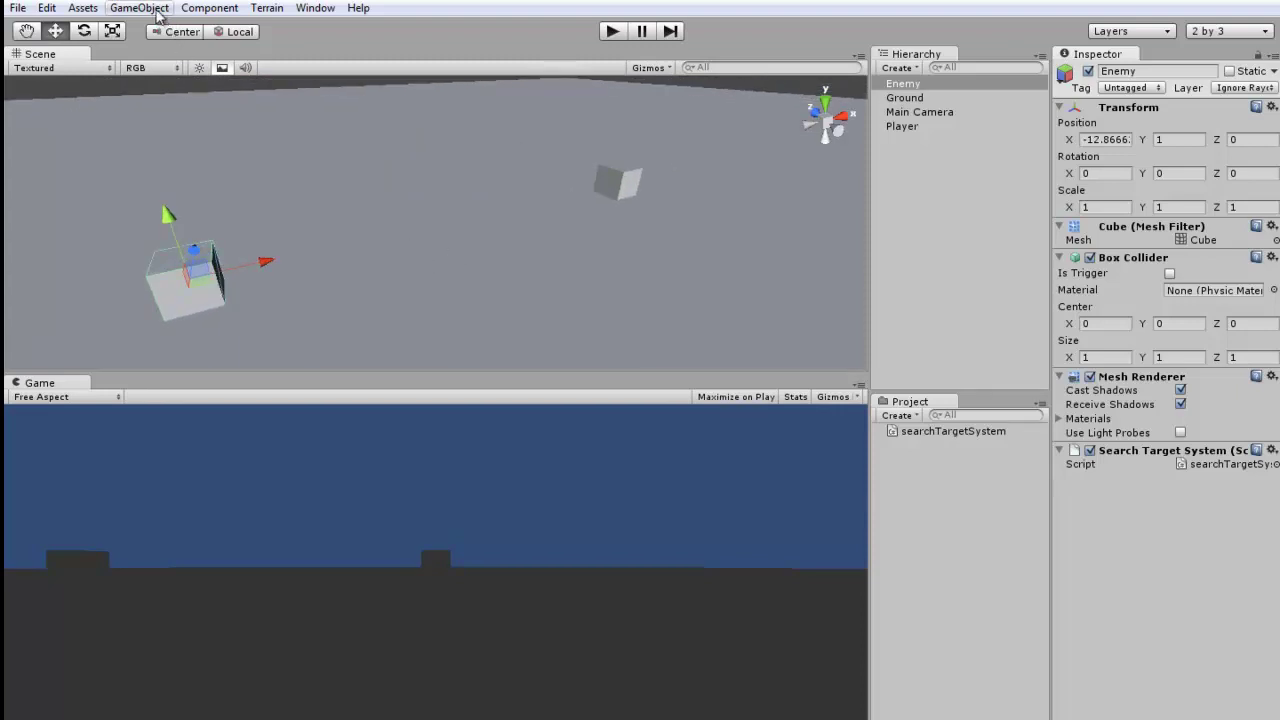
Create an empty GameObject and rename it wayPoint.
left_click(157, 12)
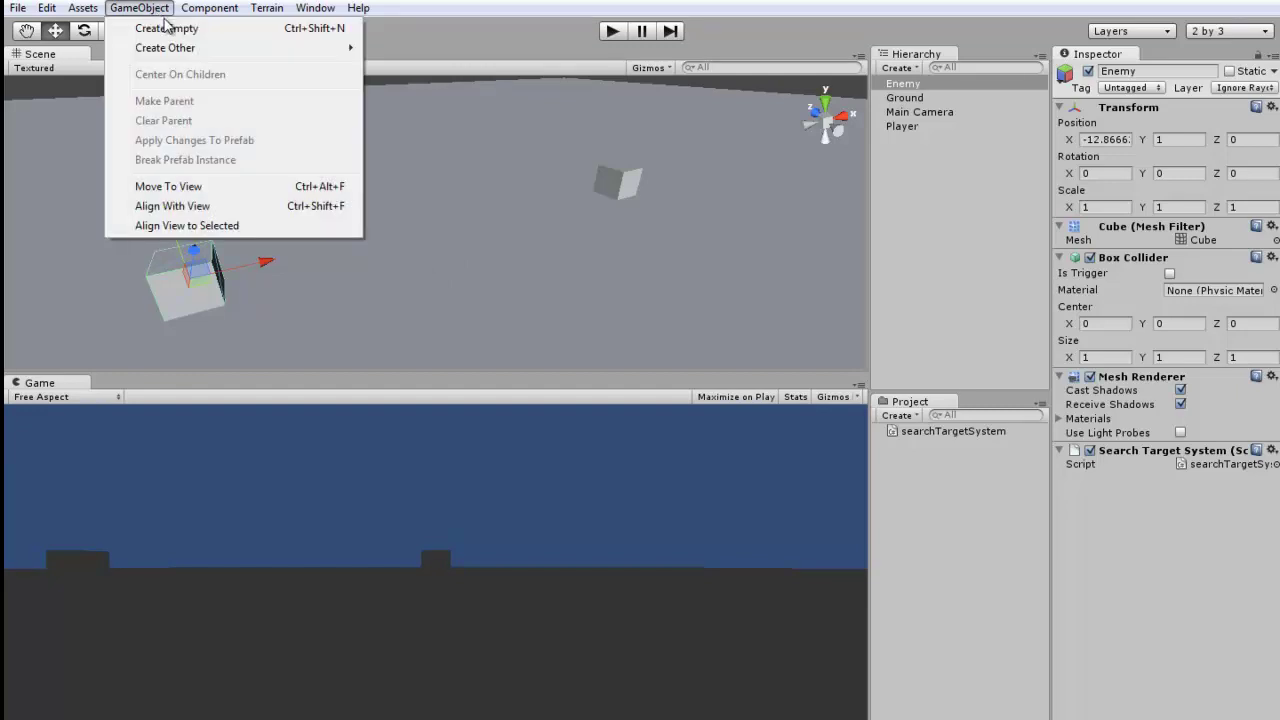
left_click(168, 29)
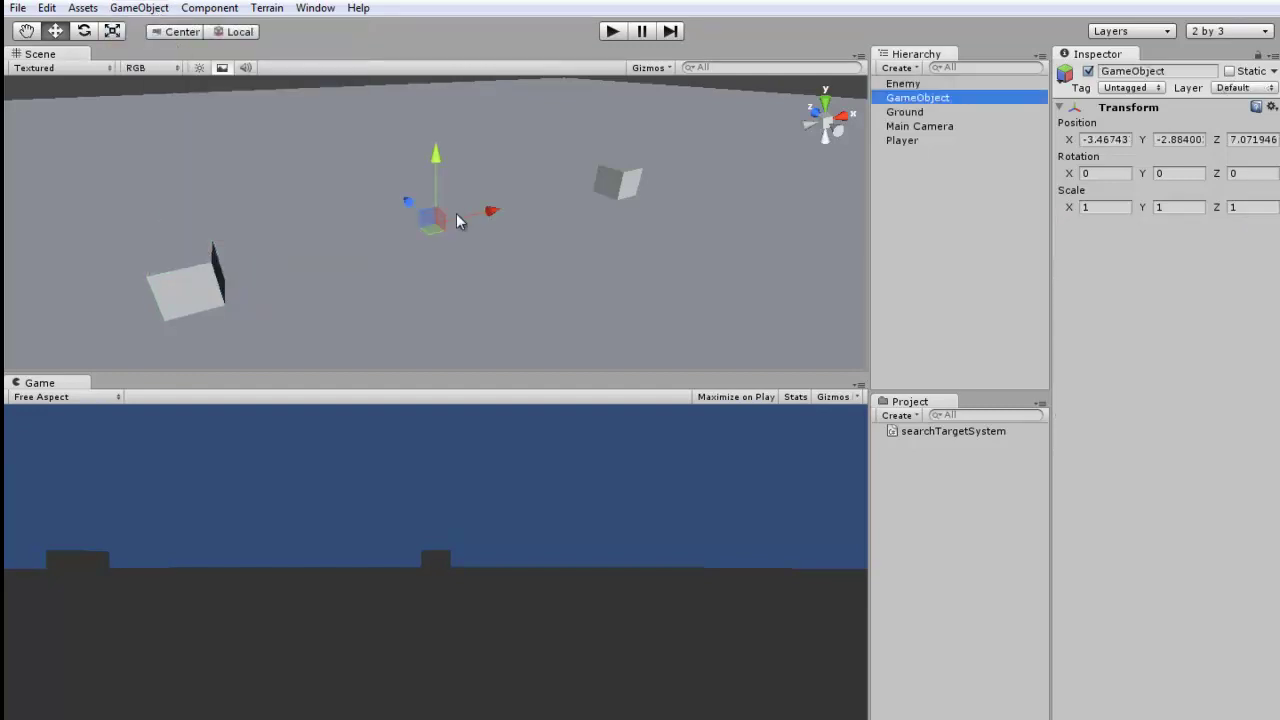
key("f")
left_click(938, 100)
type("wayPoint")
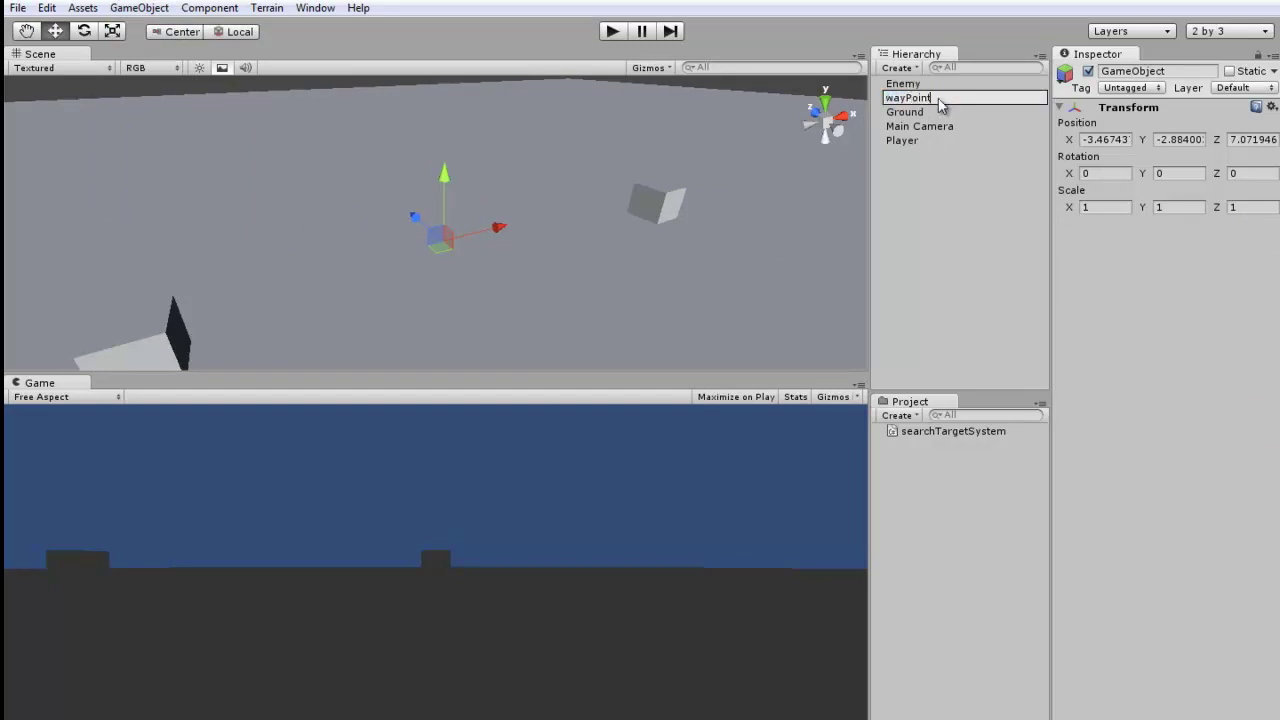
key("Return")
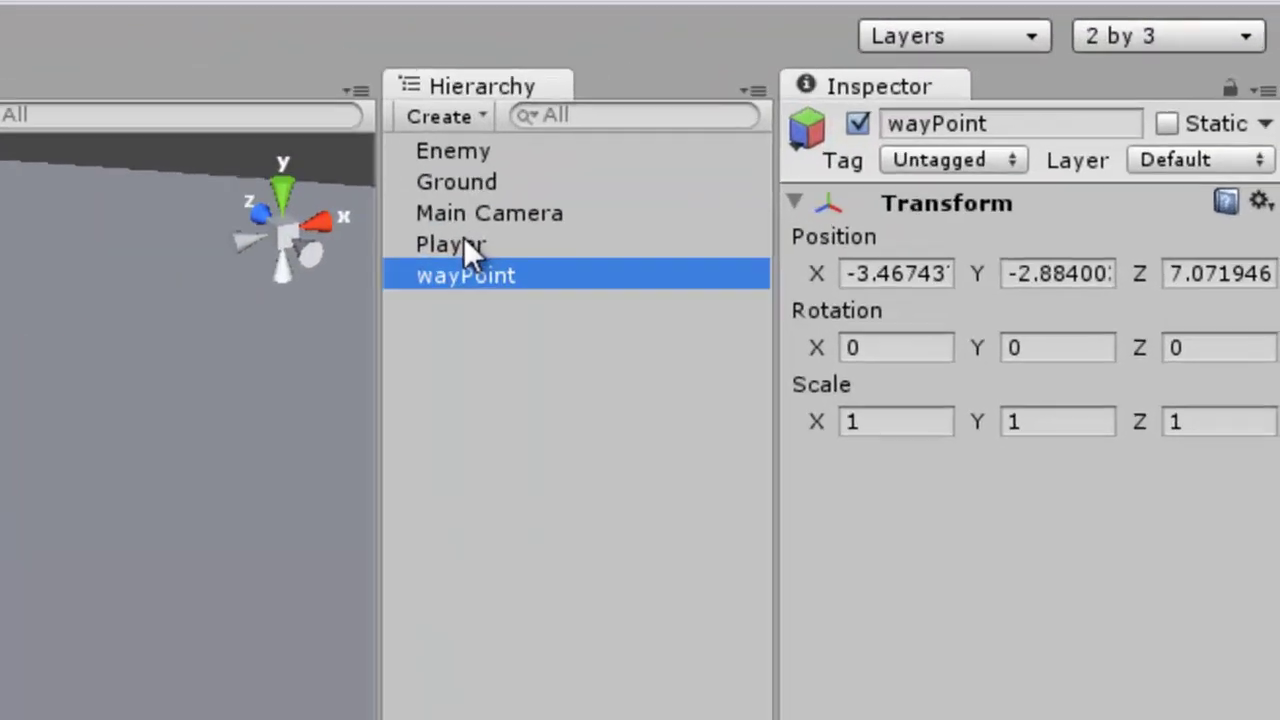
Give the wayPoint a teal diamond scene icon, then look over the Enemy cube's components.
left_click(710, 155)
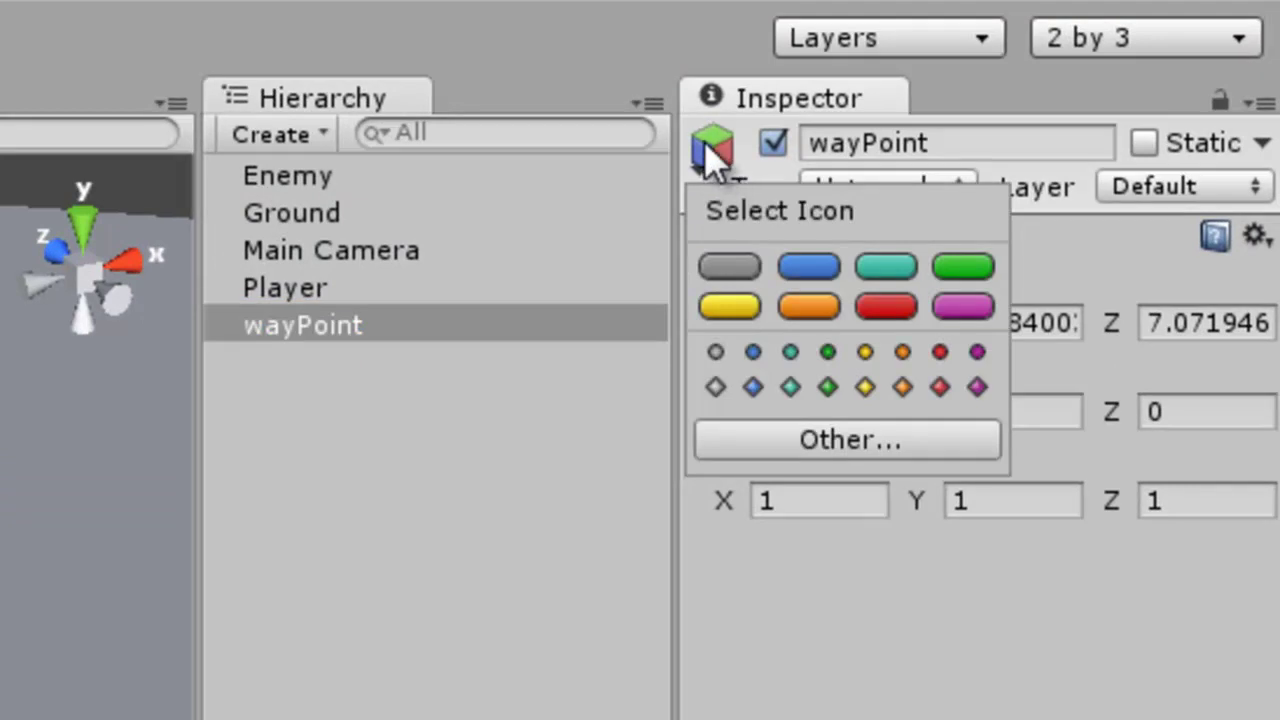
left_click(790, 387)
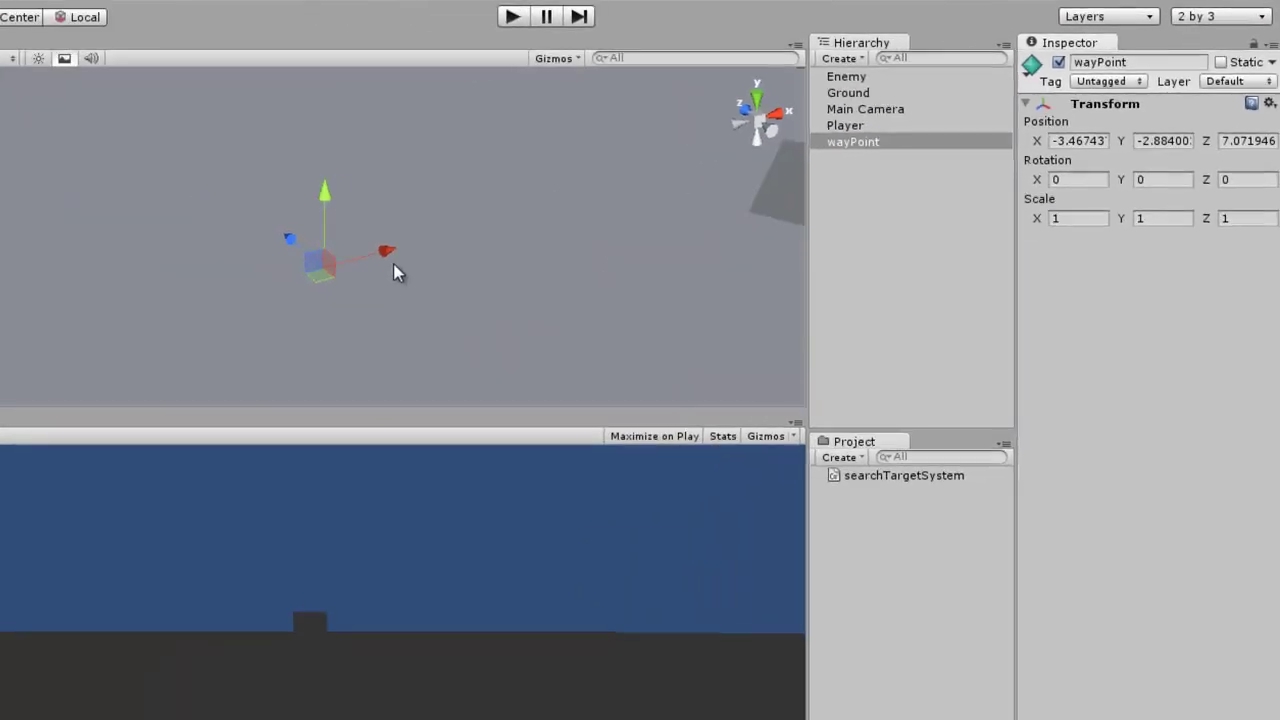
left_click_drag(397, 272, 344, 222, "alt")
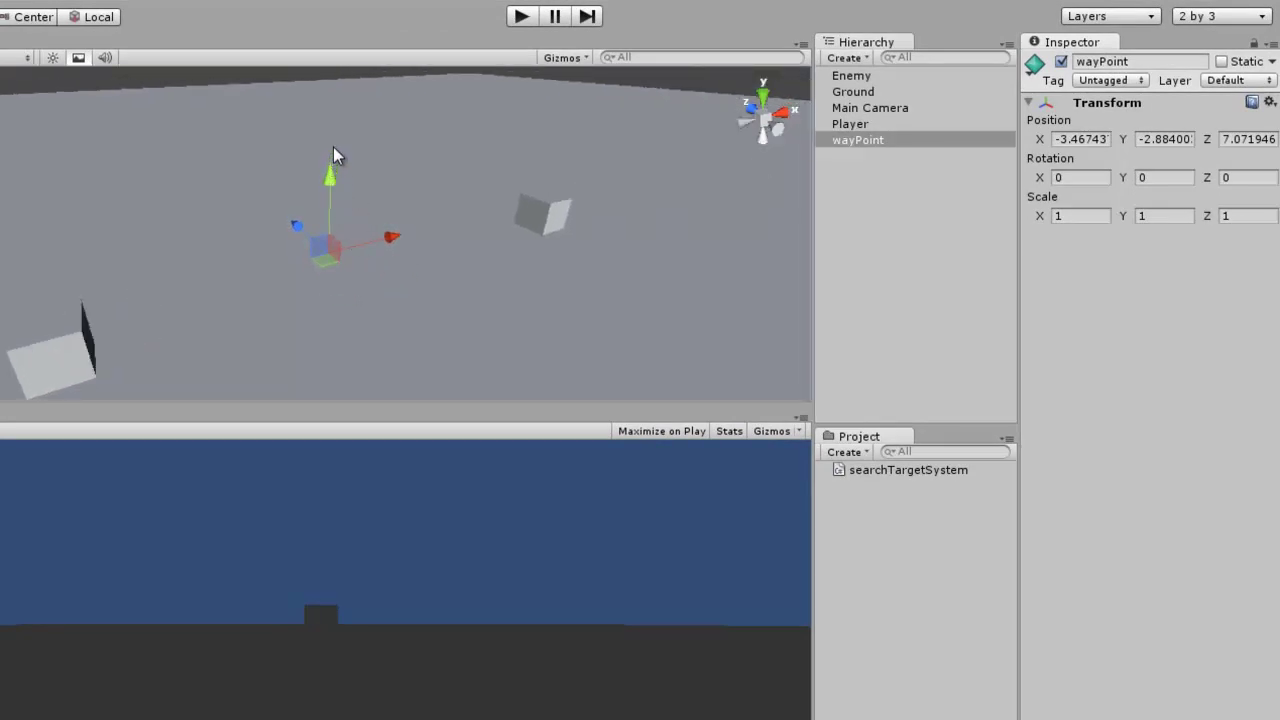
left_click_drag(603, 249, 425, 262, "alt")
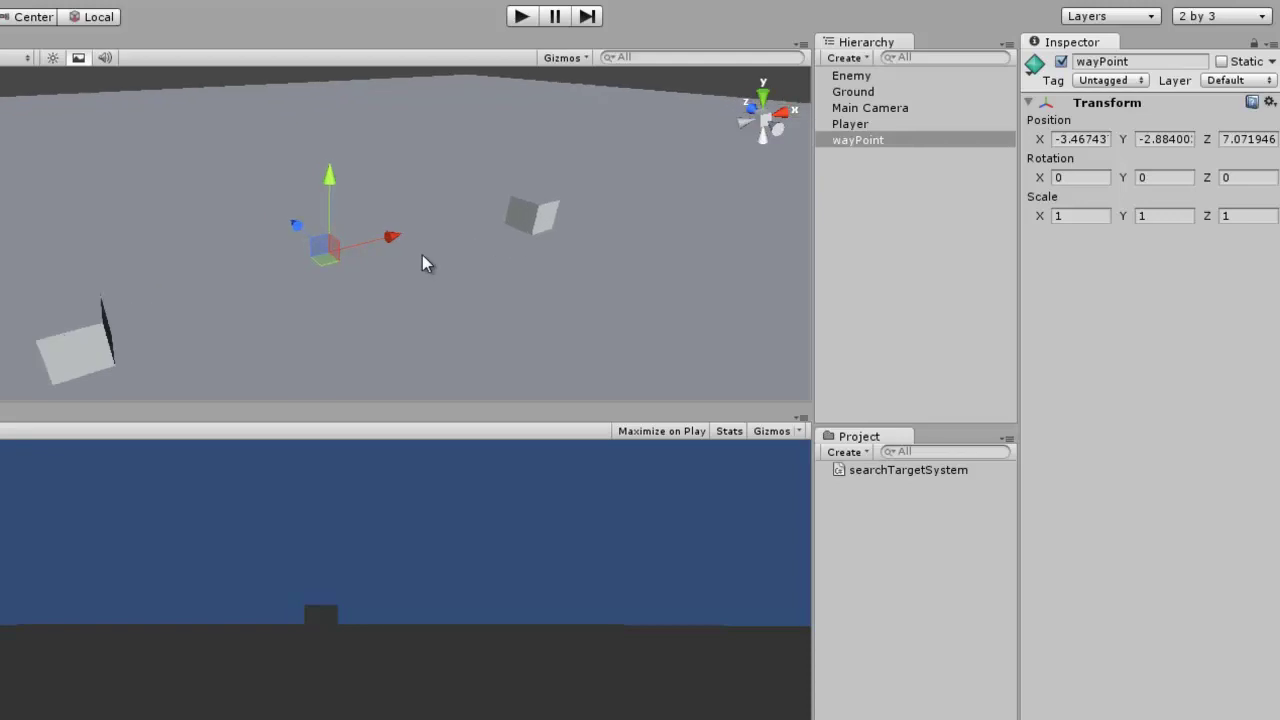
left_click(82, 345)
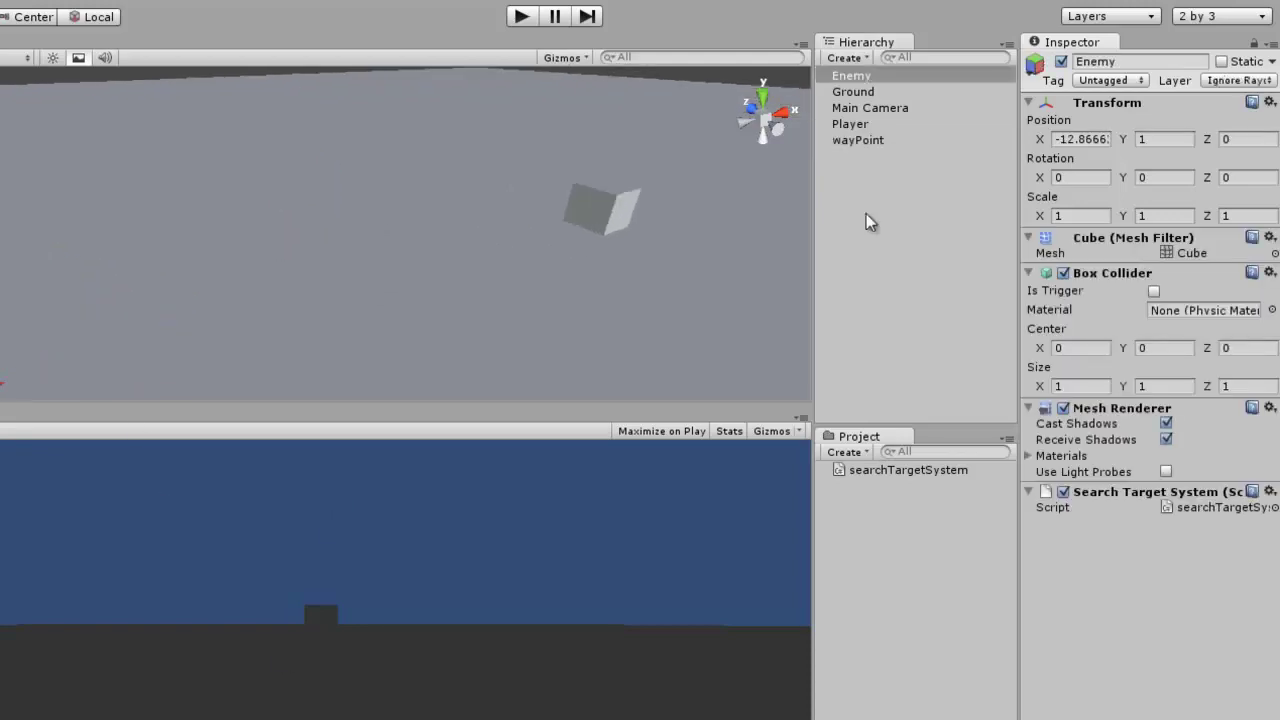
left_click(886, 124)
Reset the wayPoint's Transform and set its Position Y to 1.
left_click(872, 141)
key("f")
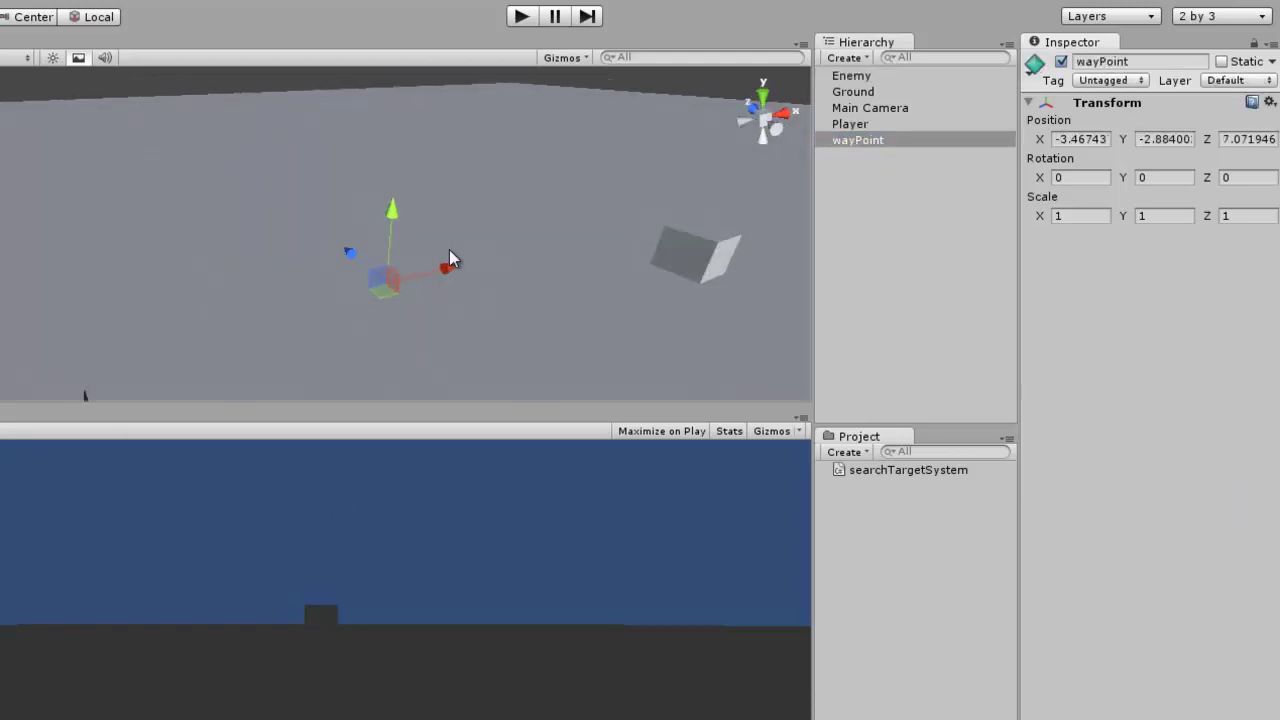
left_click_drag(391, 212, 398, 104)
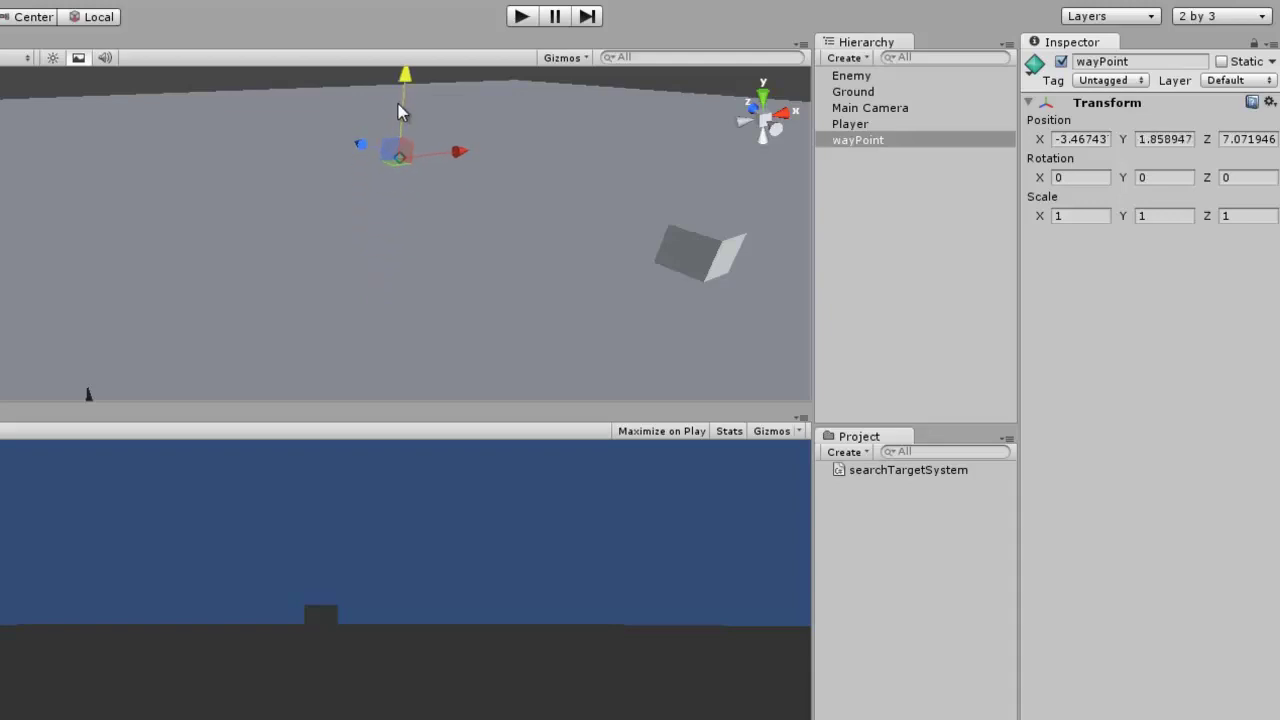
left_click(1270, 102)
left_click(1129, 123)
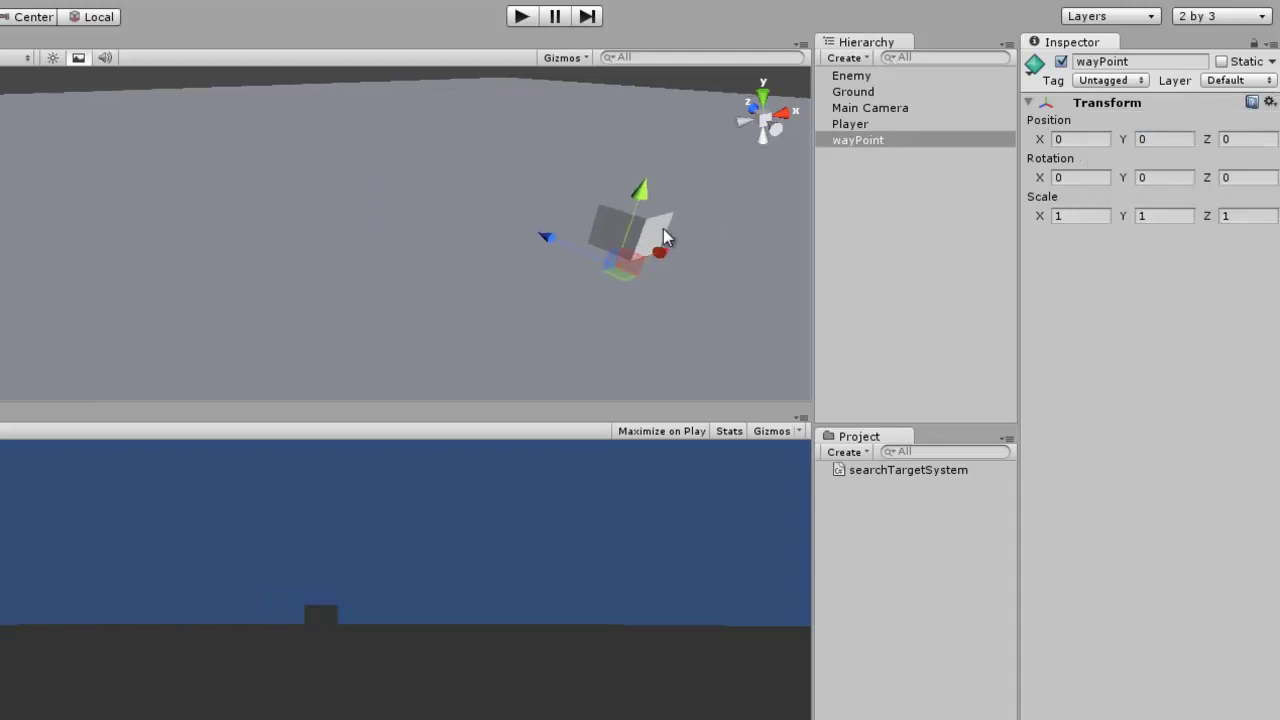
left_click(1155, 141)
type("1")
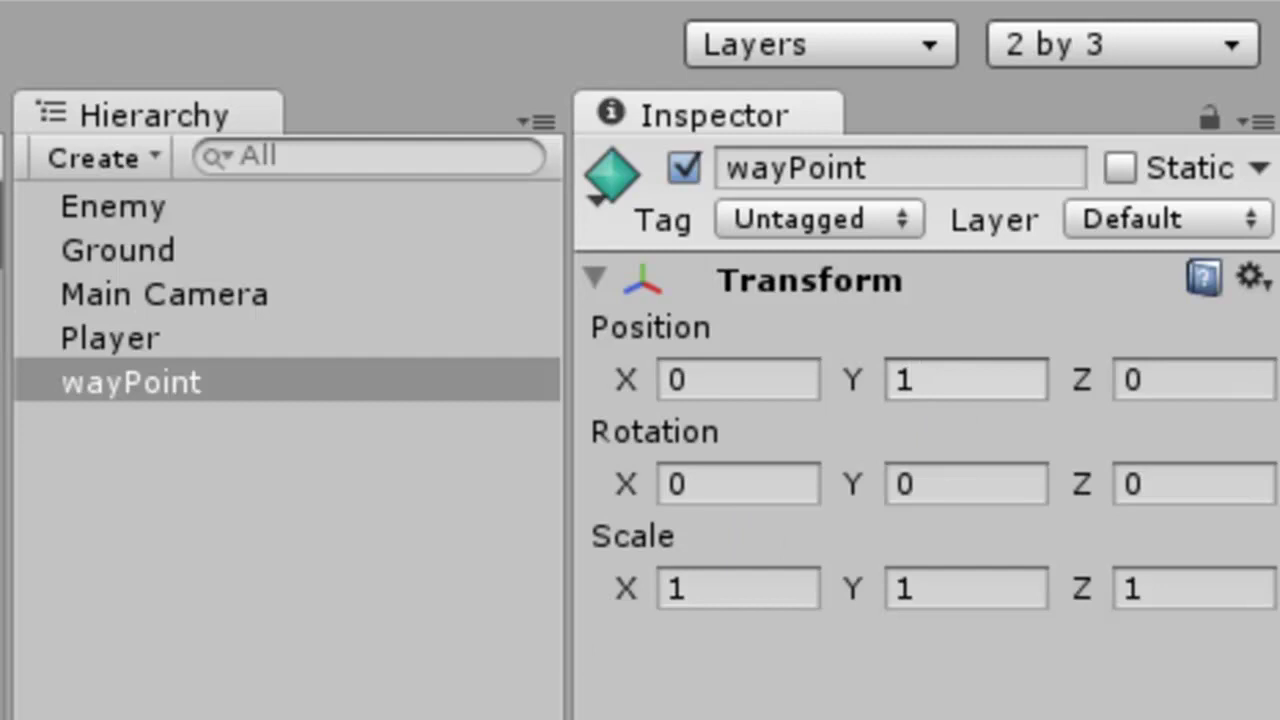
Drag the wayPoint along X to about -5.02.
left_click_drag(495, 248, 326, 258)
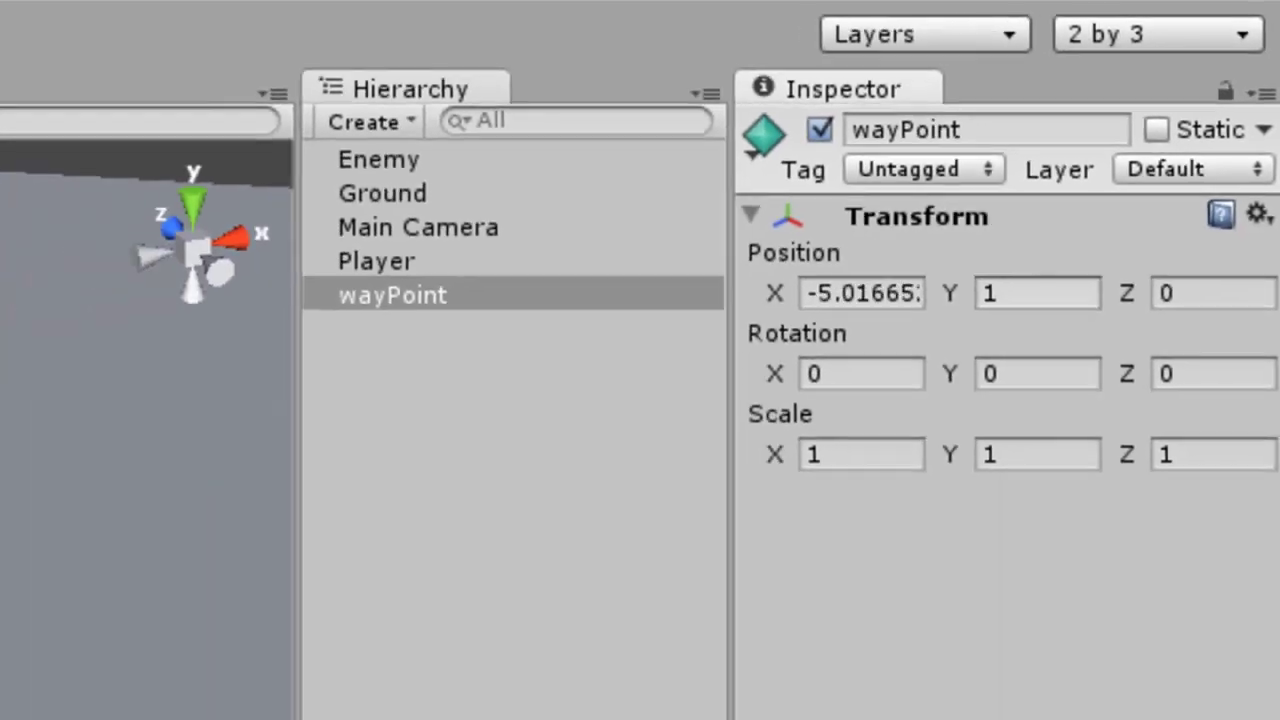
left_click(348, 316)
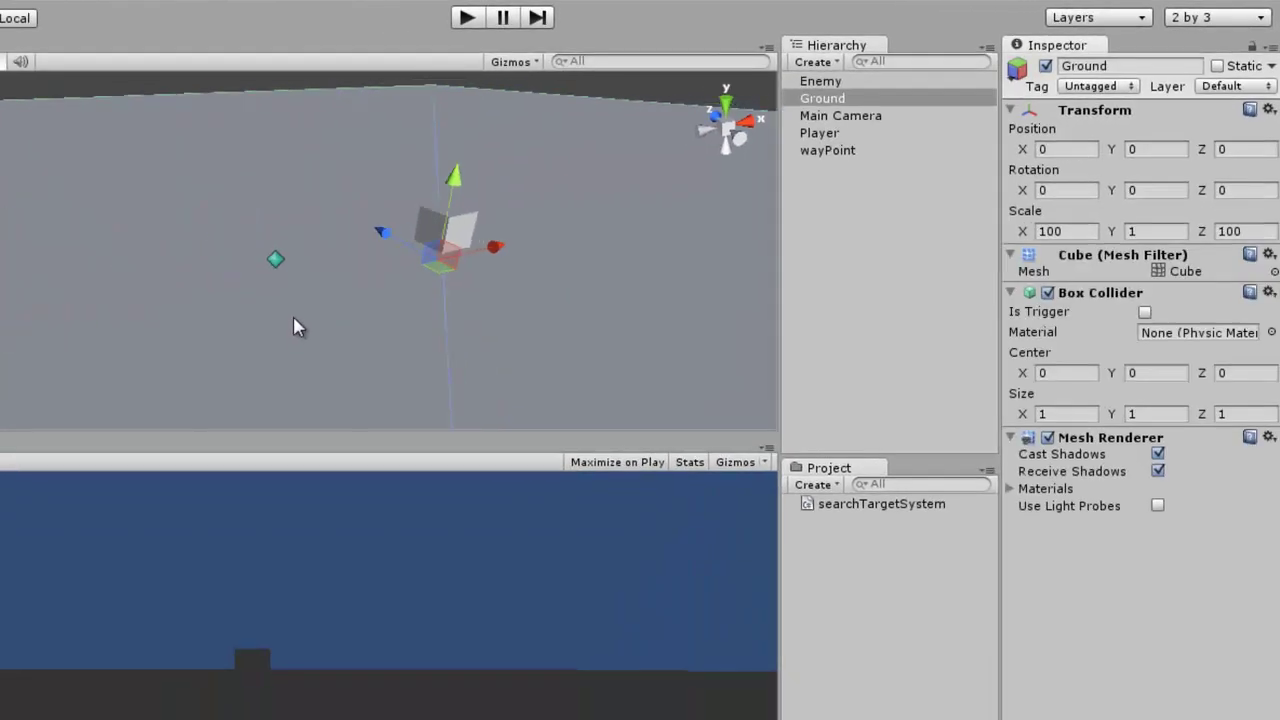
scroll(293, 327, "down", 2)
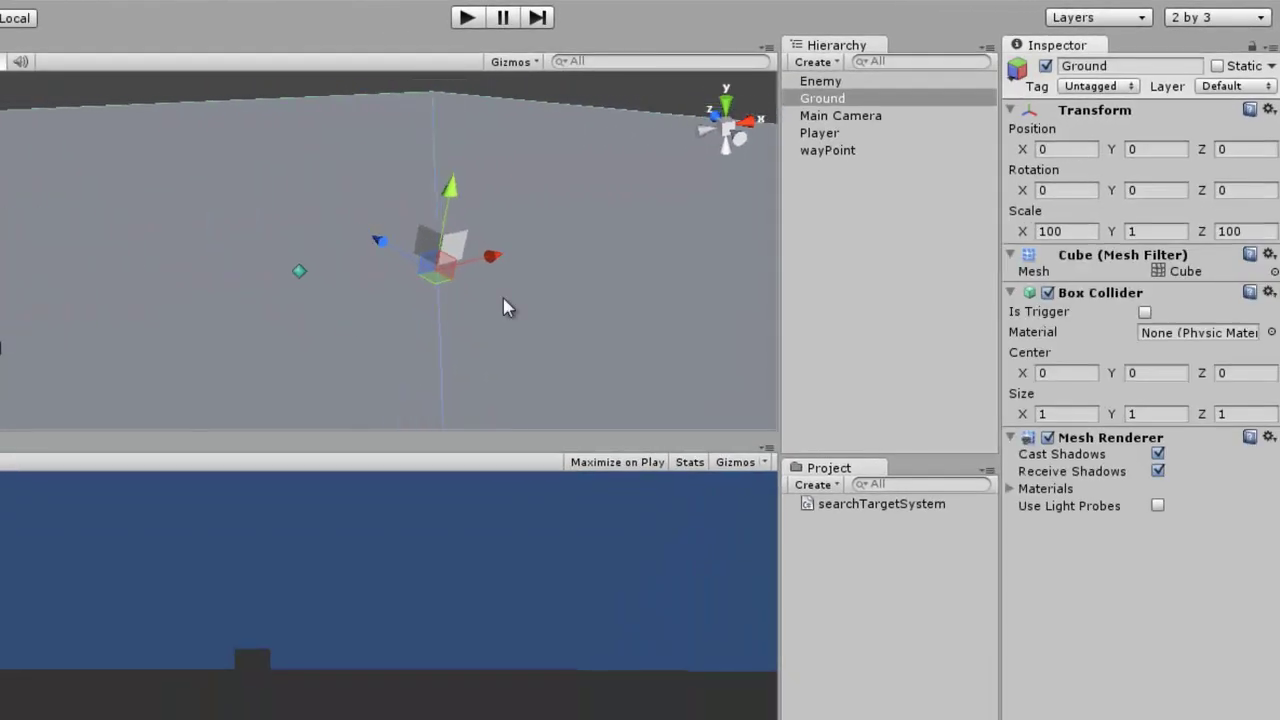
left_click(860, 150)
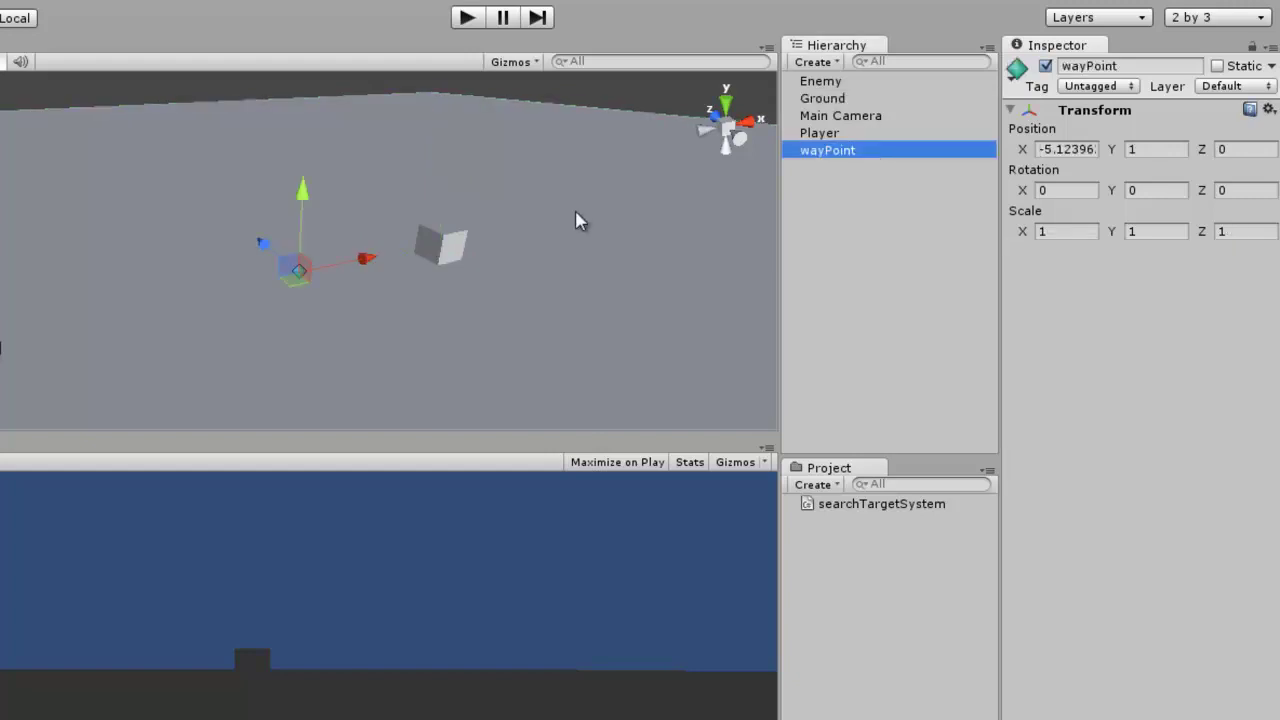
right_click_drag(580, 217, 549, 220)
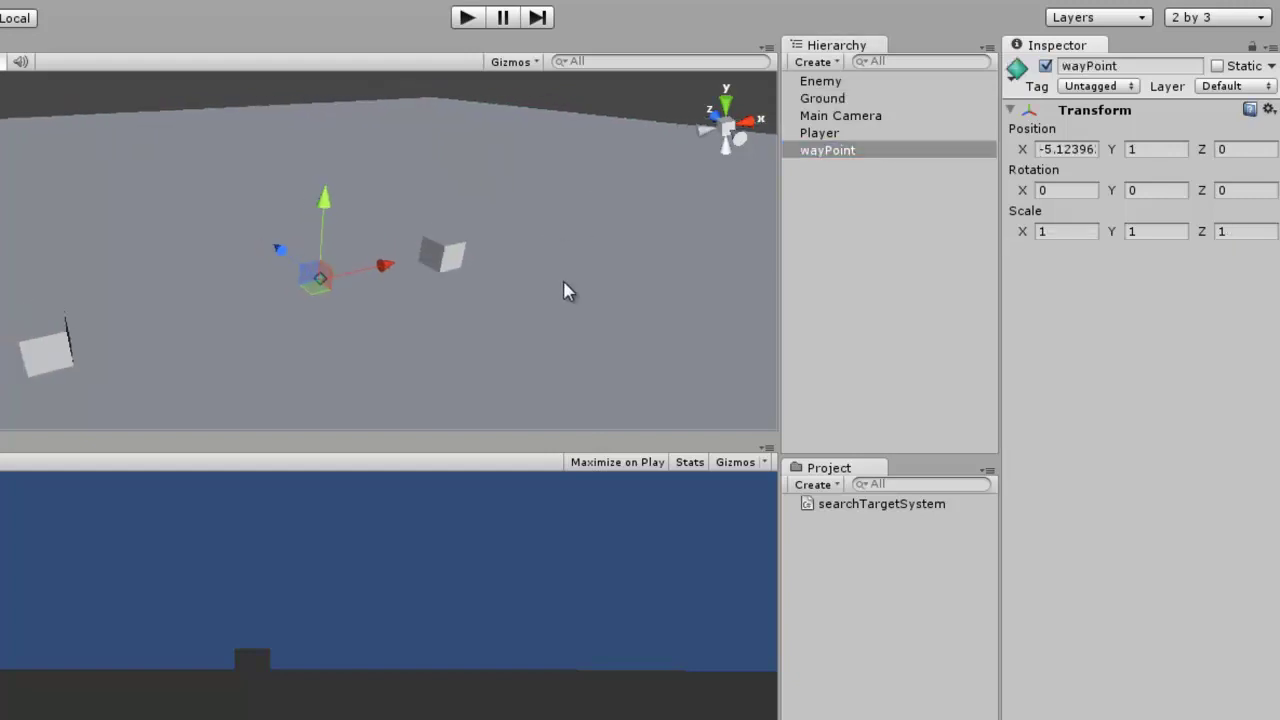
Enlarge the 3D gizmo icons using the Gizmos slider.
left_click(539, 64)
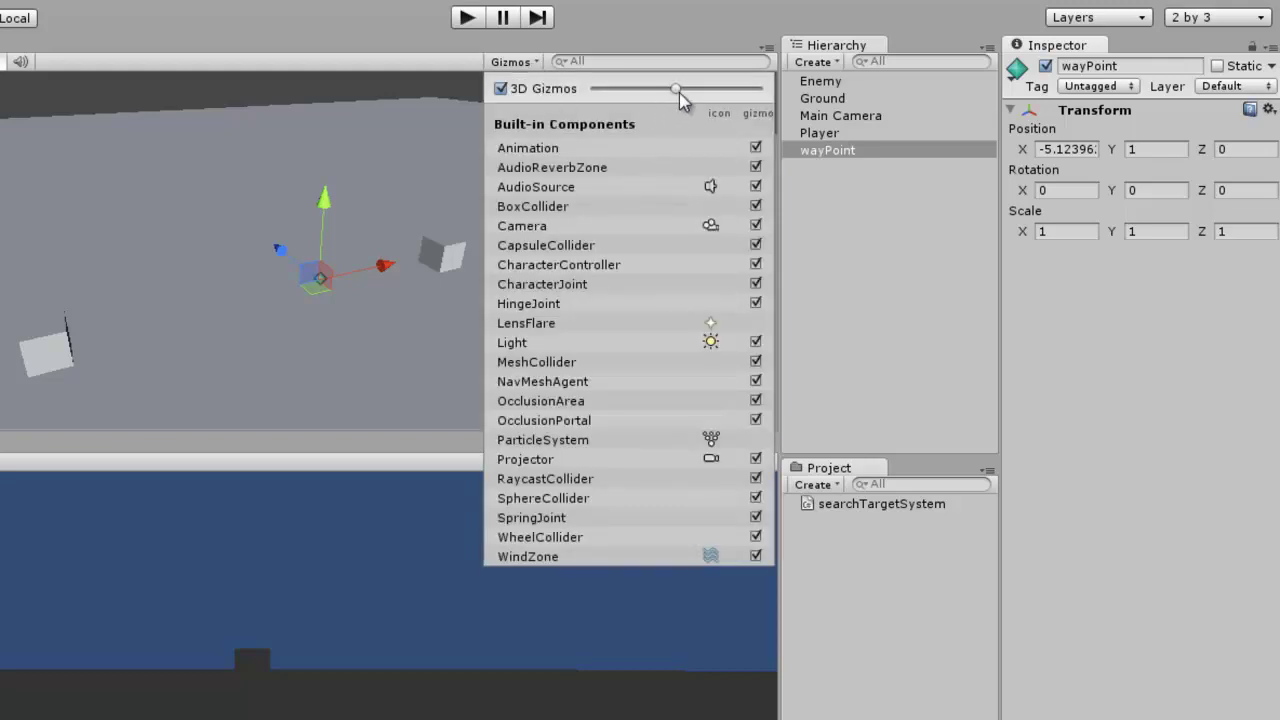
mouse_move(676, 90)
left_mouse_down()
mouse_move(751, 90)
mouse_move(702, 90)
left_mouse_up()
left_click(191, 157)
Move the wayPoint further left to about X -6.19.
mouse_move(200, 186)
left_mouse_down("alt")
mouse_move(263, 248)
mouse_move(250, 252)
mouse_move(266, 330)
mouse_move(297, 317)
left_mouse_up("alt")
left_click(290, 295)
left_click_drag(350, 272, 323, 280)
mouse_move(78, 328)
left_mouse_down("alt")
mouse_move(481, 228)
mouse_move(468, 240)
mouse_move(363, 216)
mouse_move(506, 249)
left_mouse_up("alt")
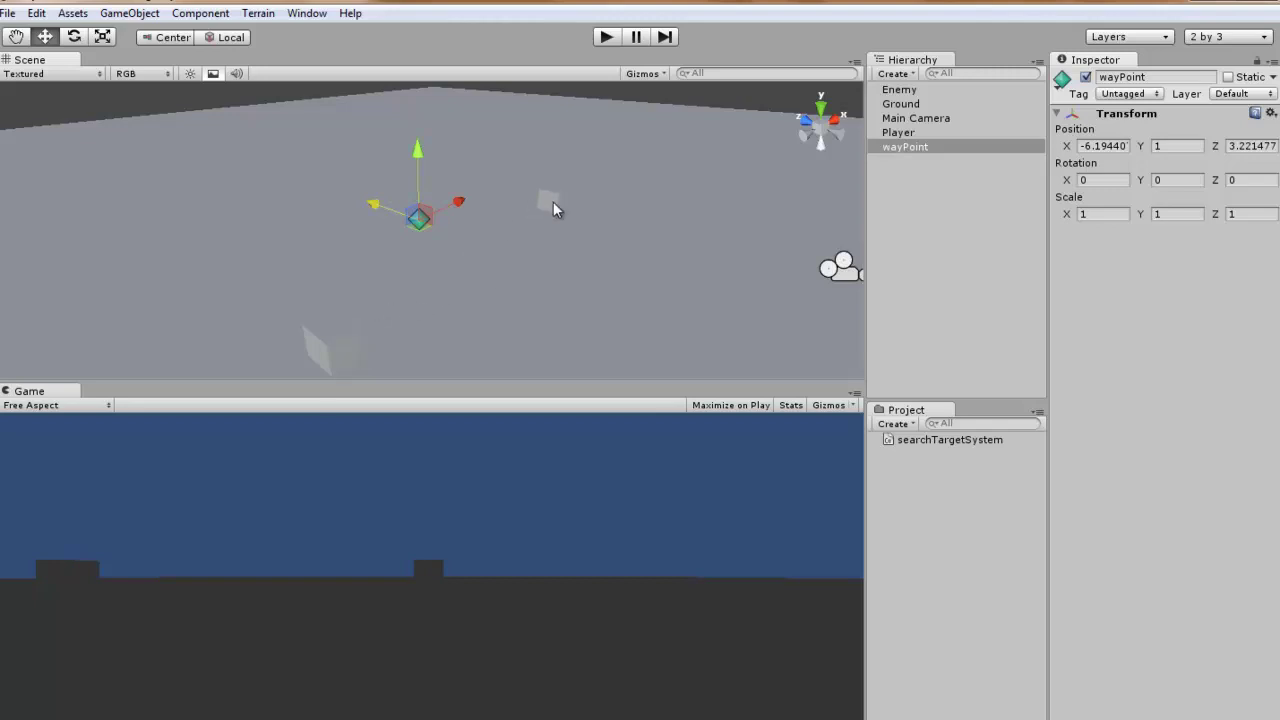
key("alt+Tab")
scroll(590, 453, "down", 3)
scroll(590, 453, "down", 6)
scroll(590, 453, "up", 3)
scroll(590, 453, "up", 7)
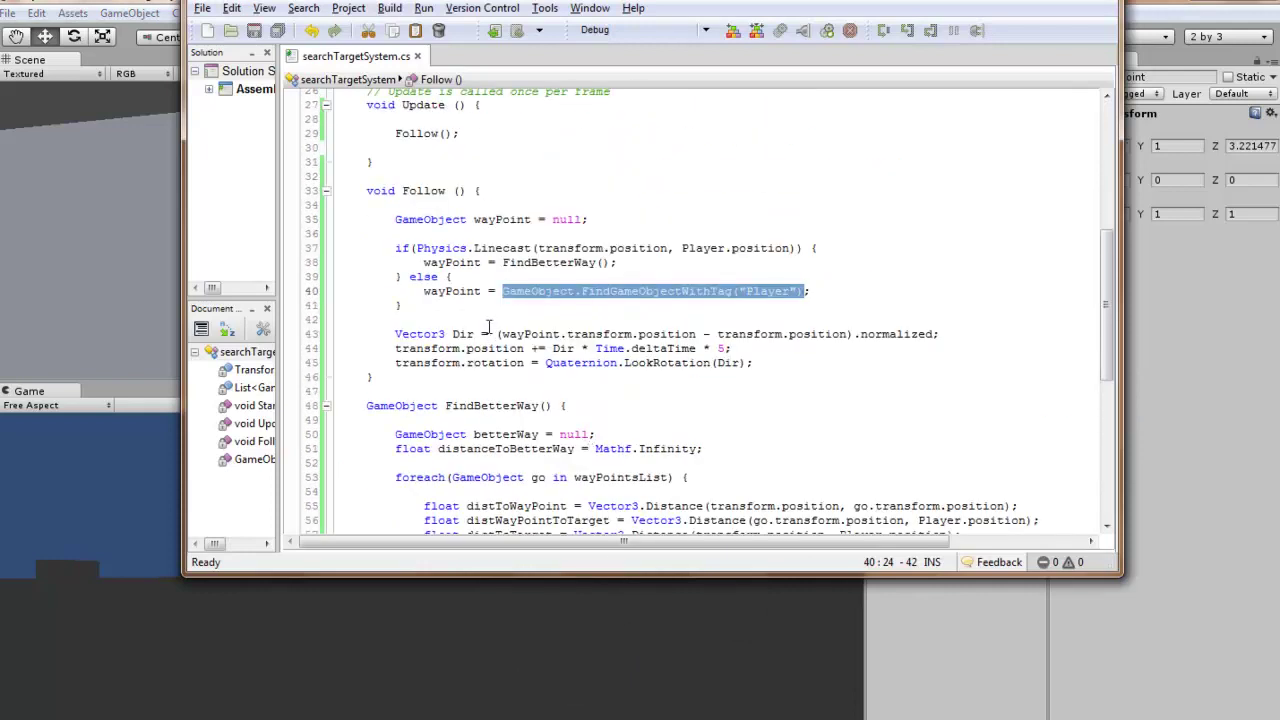
scroll(488, 326, "up", 1)
left_click(556, 300)
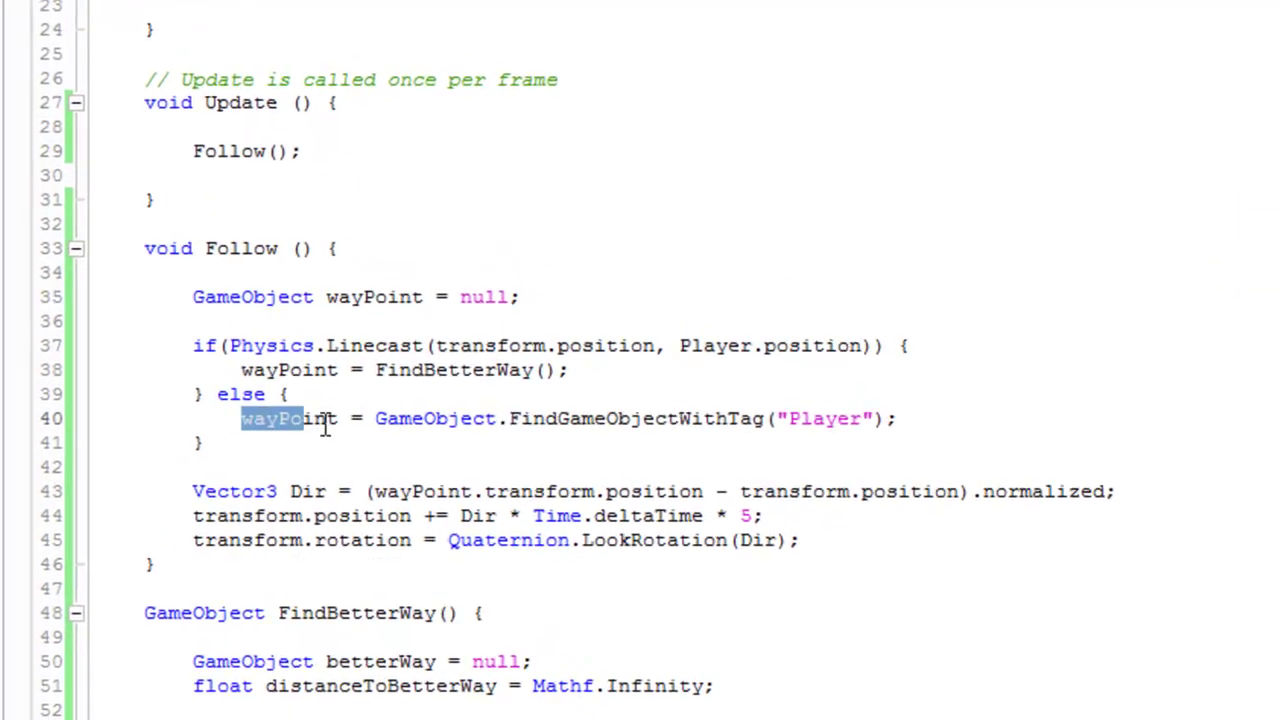
triple_click(443, 348)
left_click(788, 347)
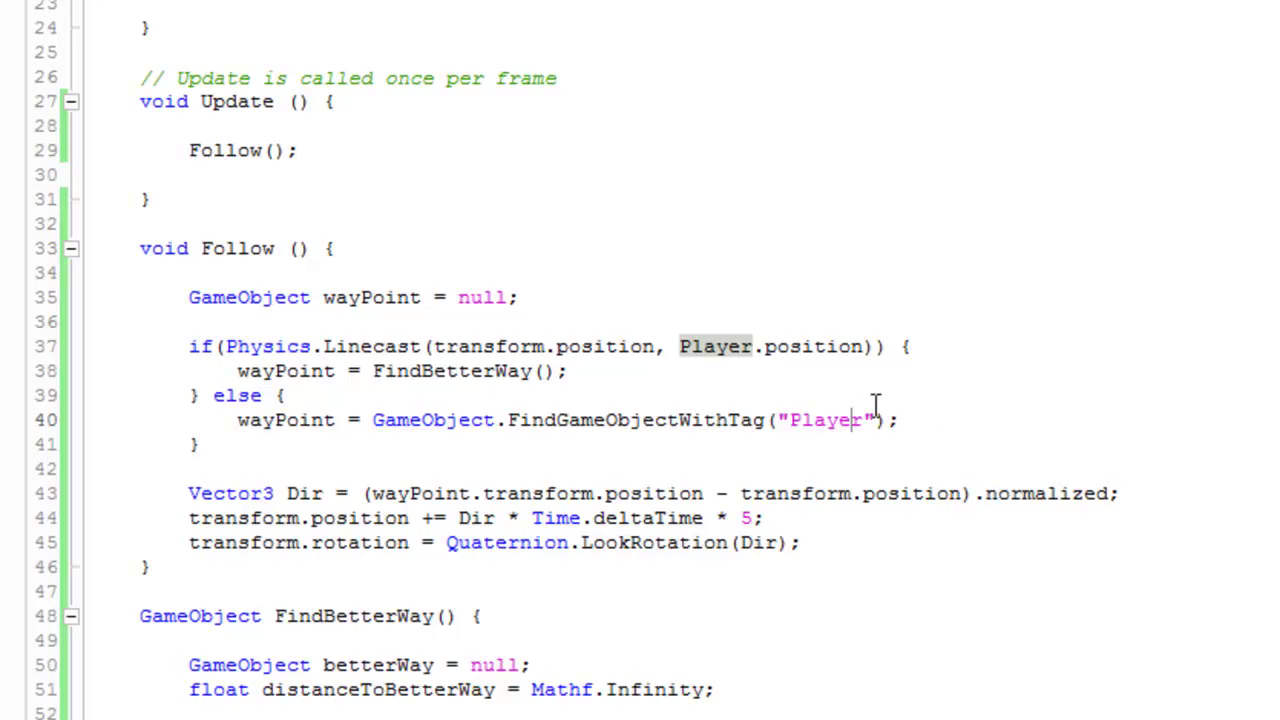
left_click(893, 421)
left_click_drag(893, 421, 508, 421)
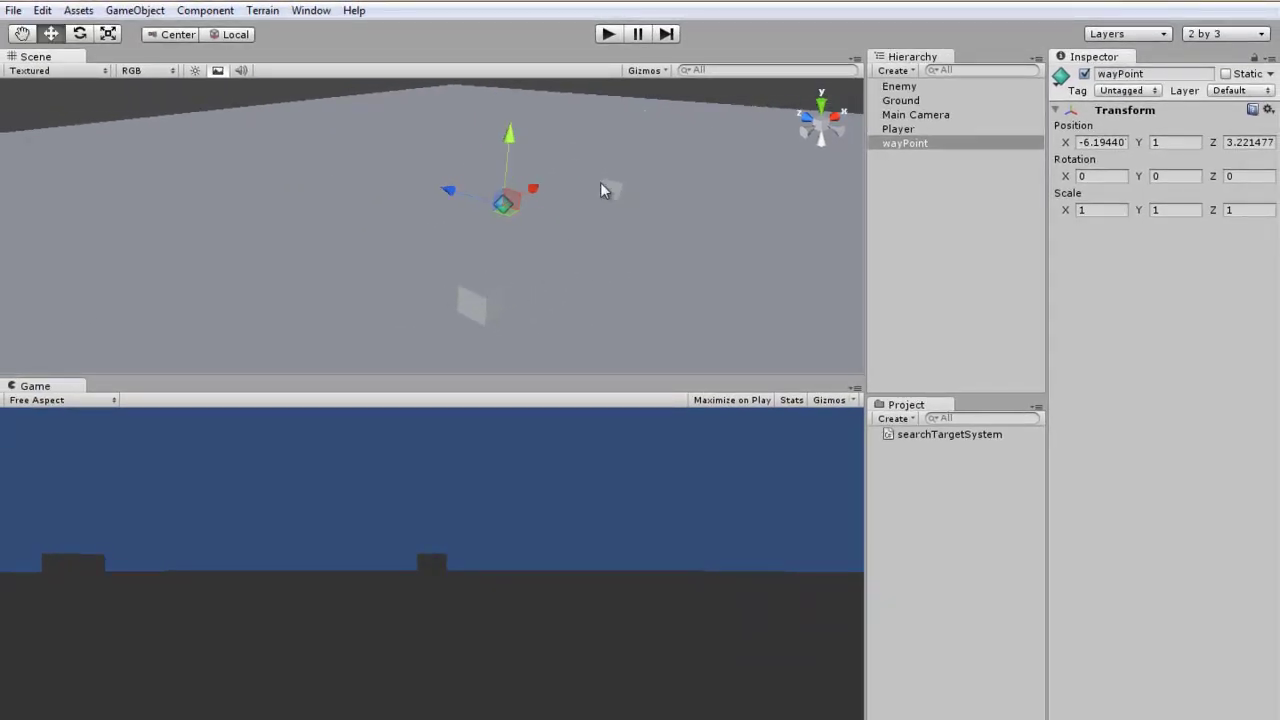
left_click(606, 190)
scroll(492, 285, "up", 2)
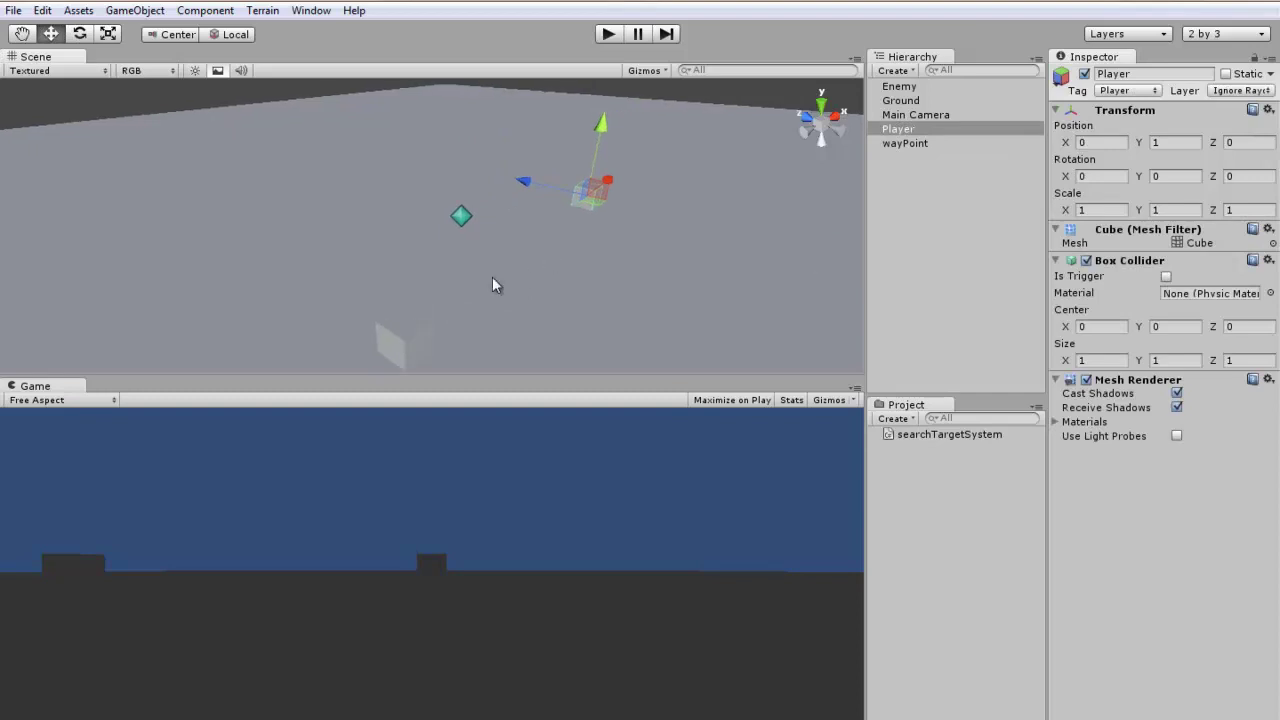
left_click(400, 337)
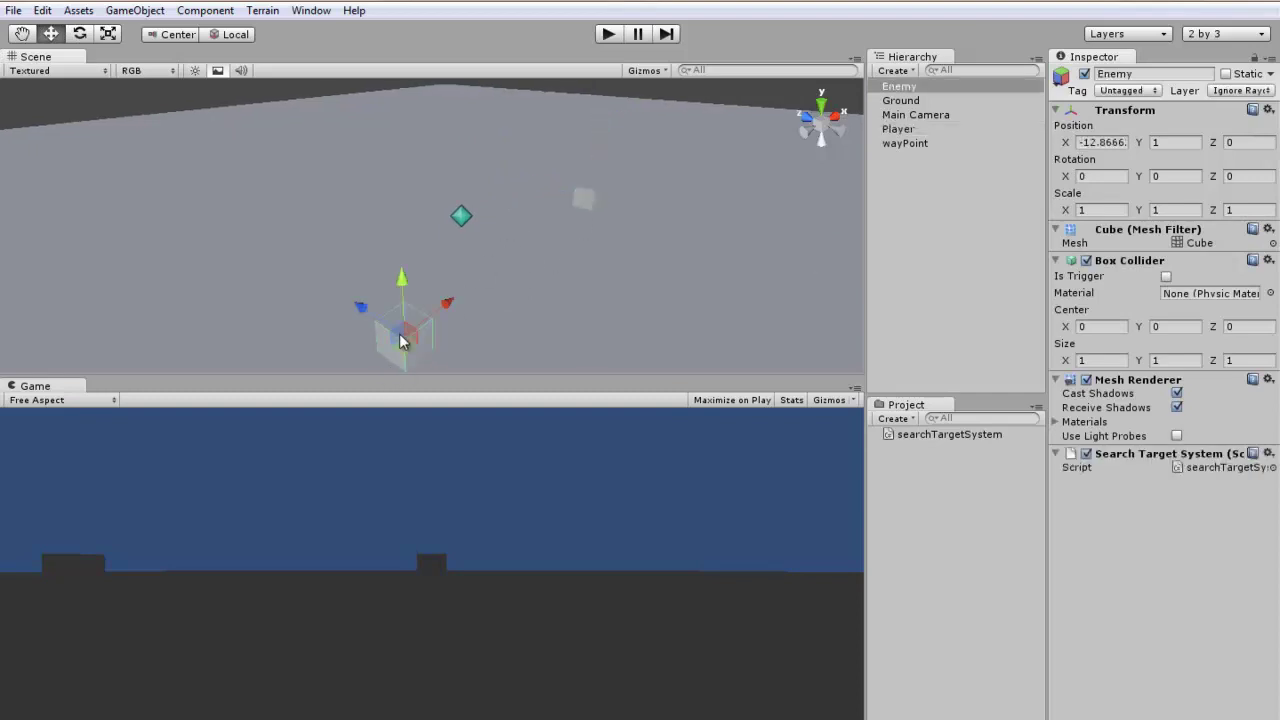
middle_click_drag(484, 279, 482, 277)
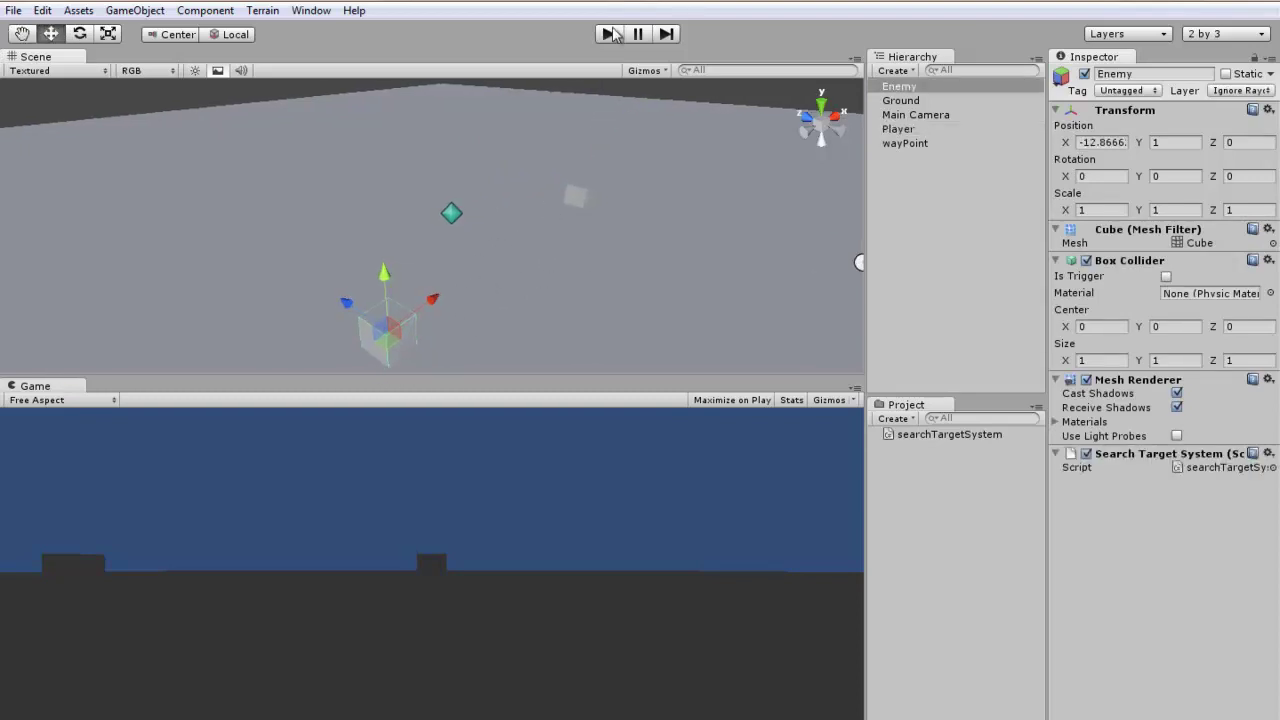
left_click(608, 35)
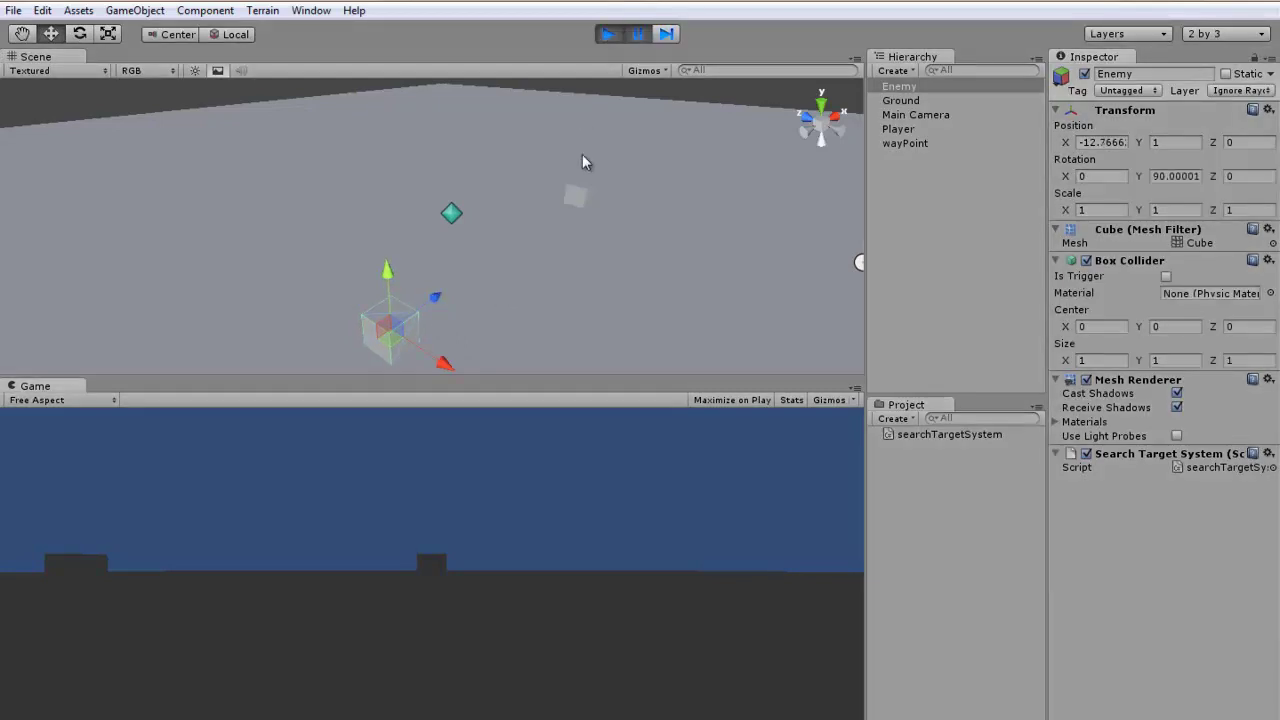
left_click(612, 36)
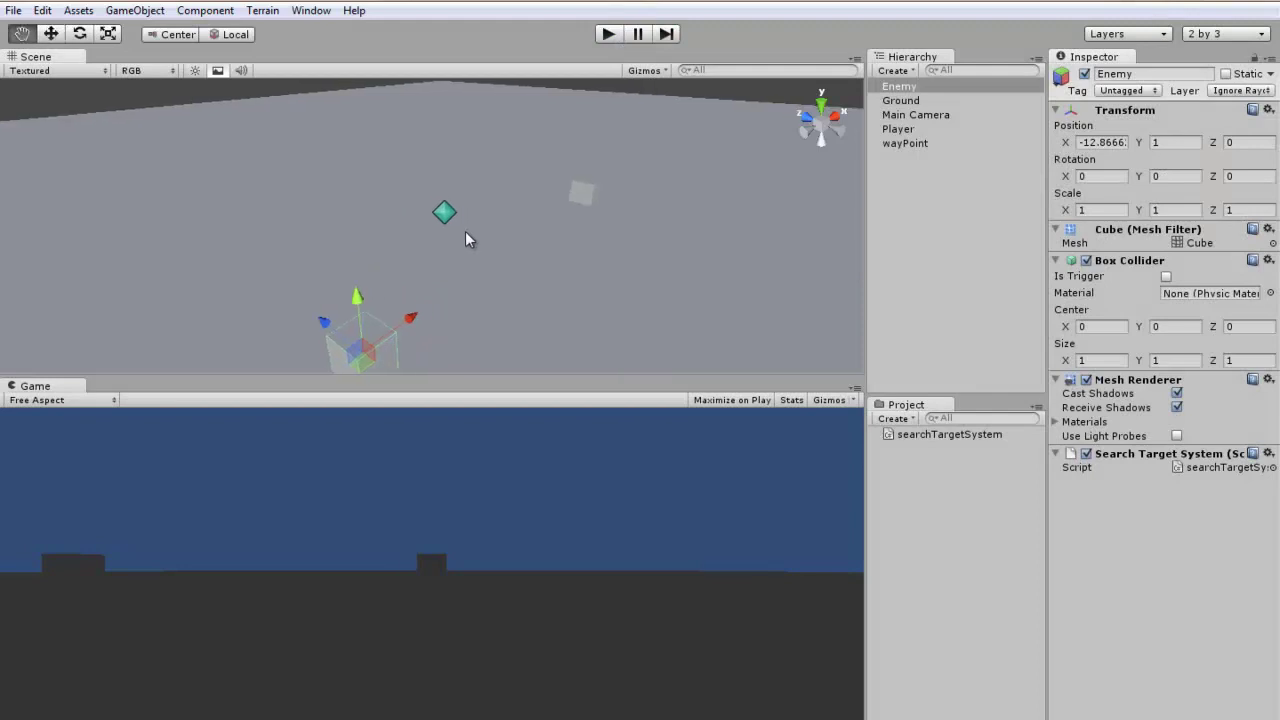
left_click(447, 212)
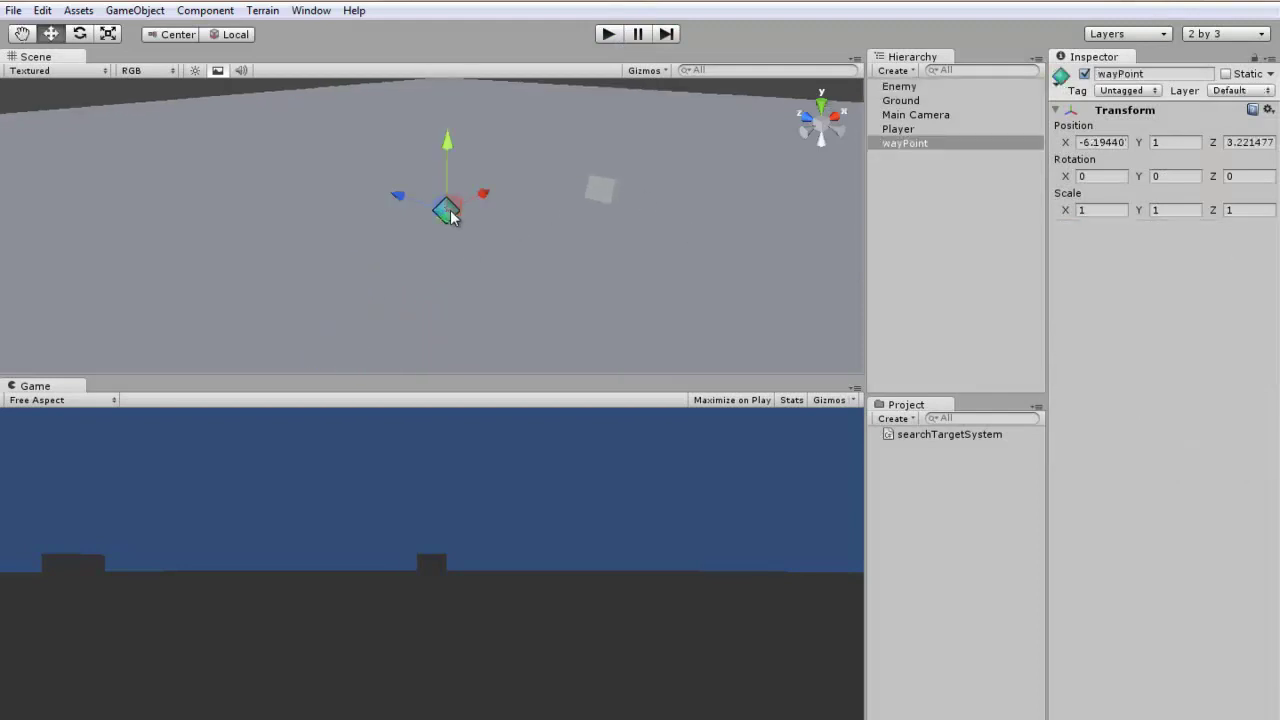
left_click(1128, 90)
Add a custom wayPoint tag and assign it to the wayPoint object.
left_click(1160, 258)
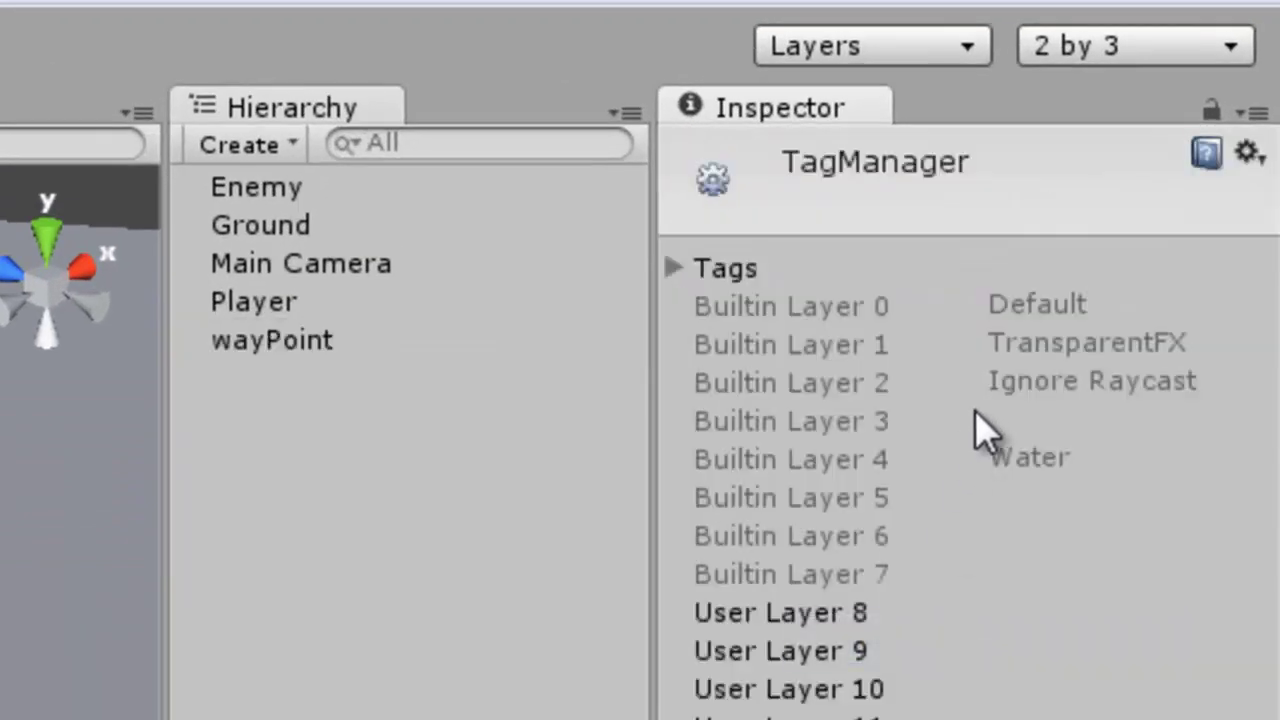
left_click(675, 268)
left_click(1027, 344)
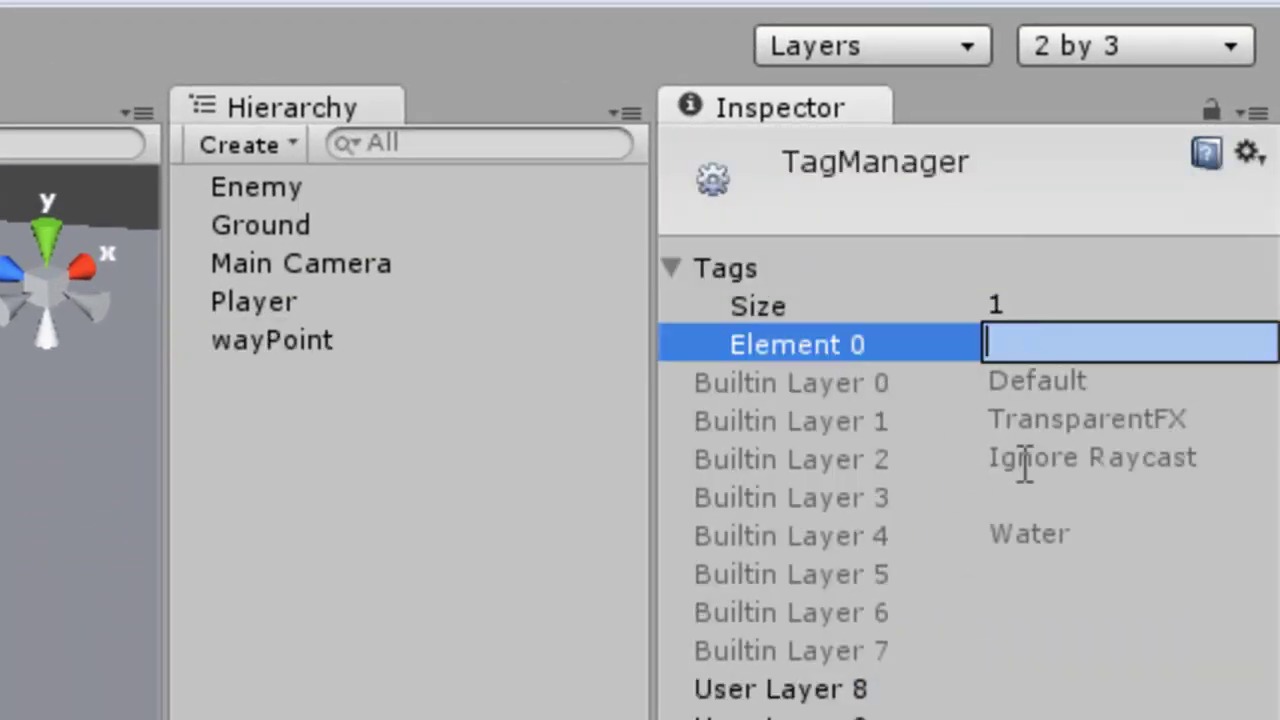
type("wayPoint")
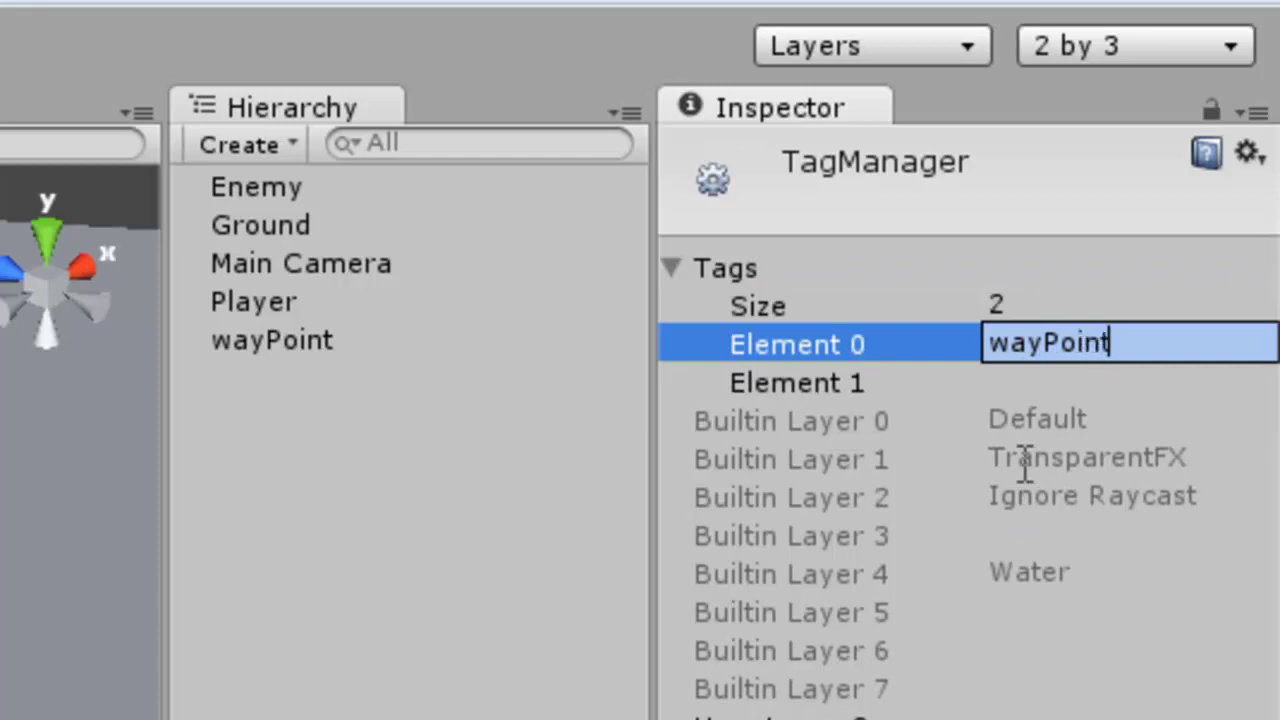
key("Return")
left_click(300, 342)
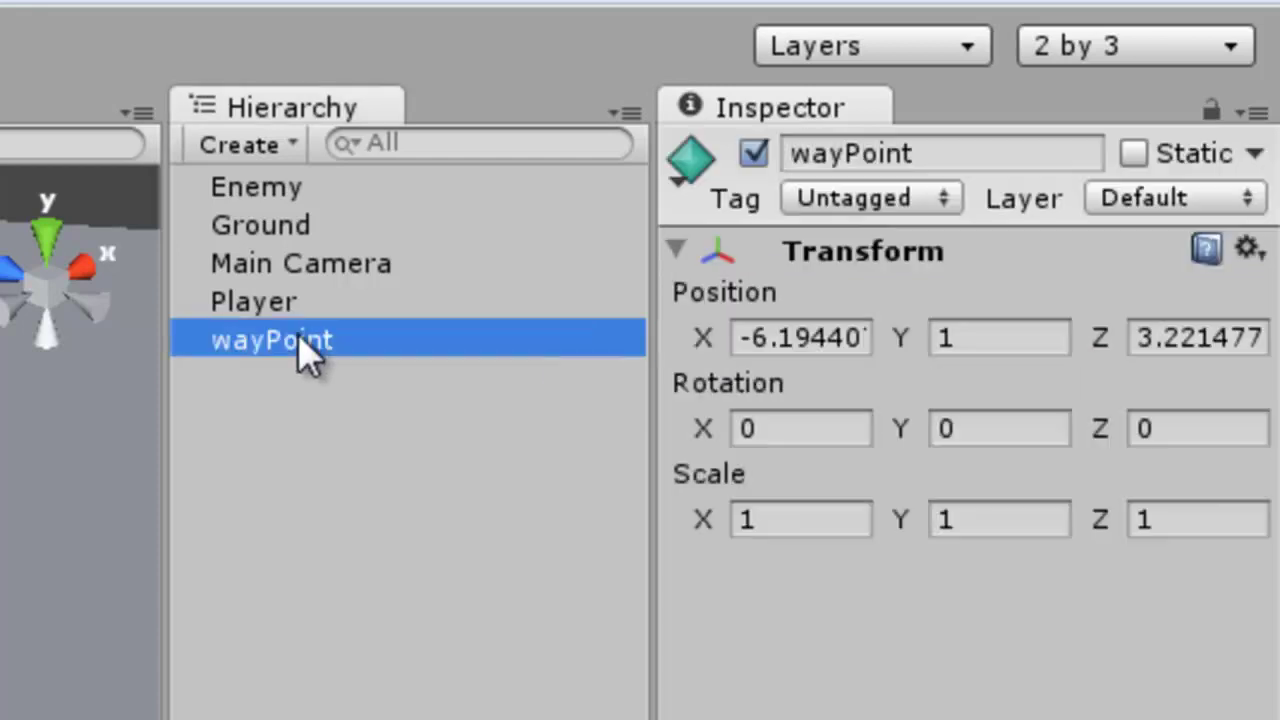
left_click(895, 205)
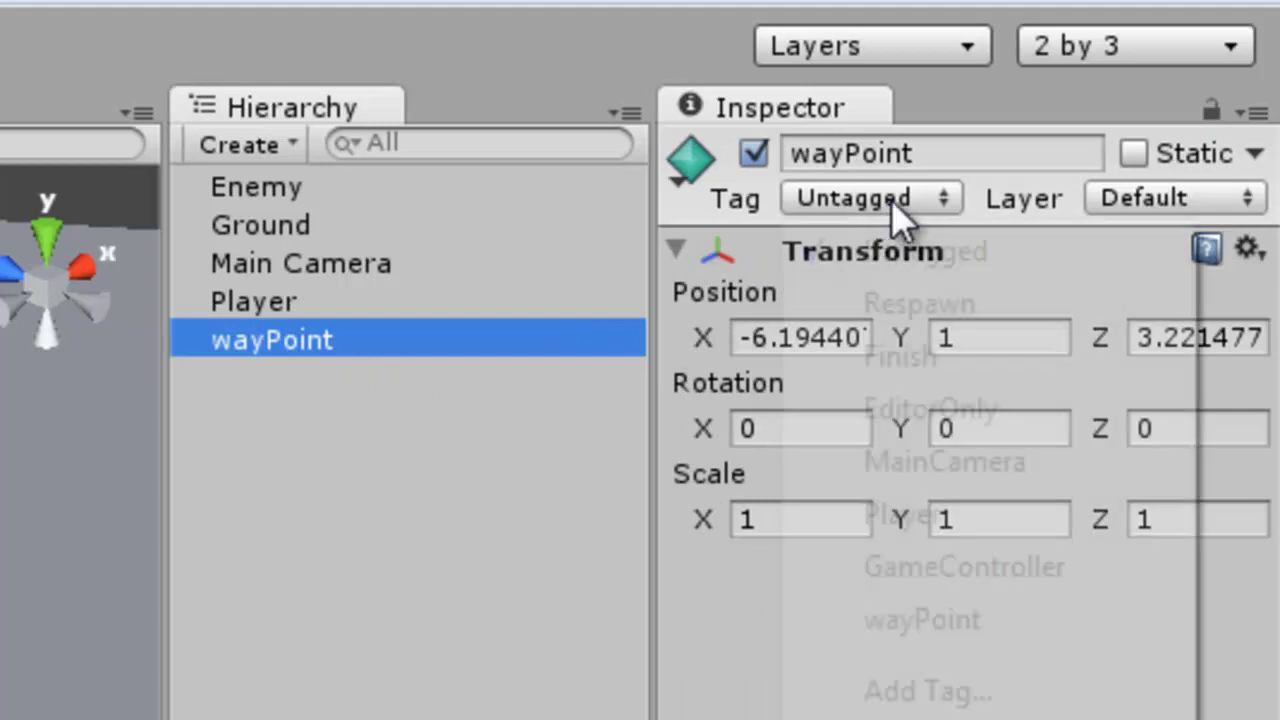
left_click(920, 628)
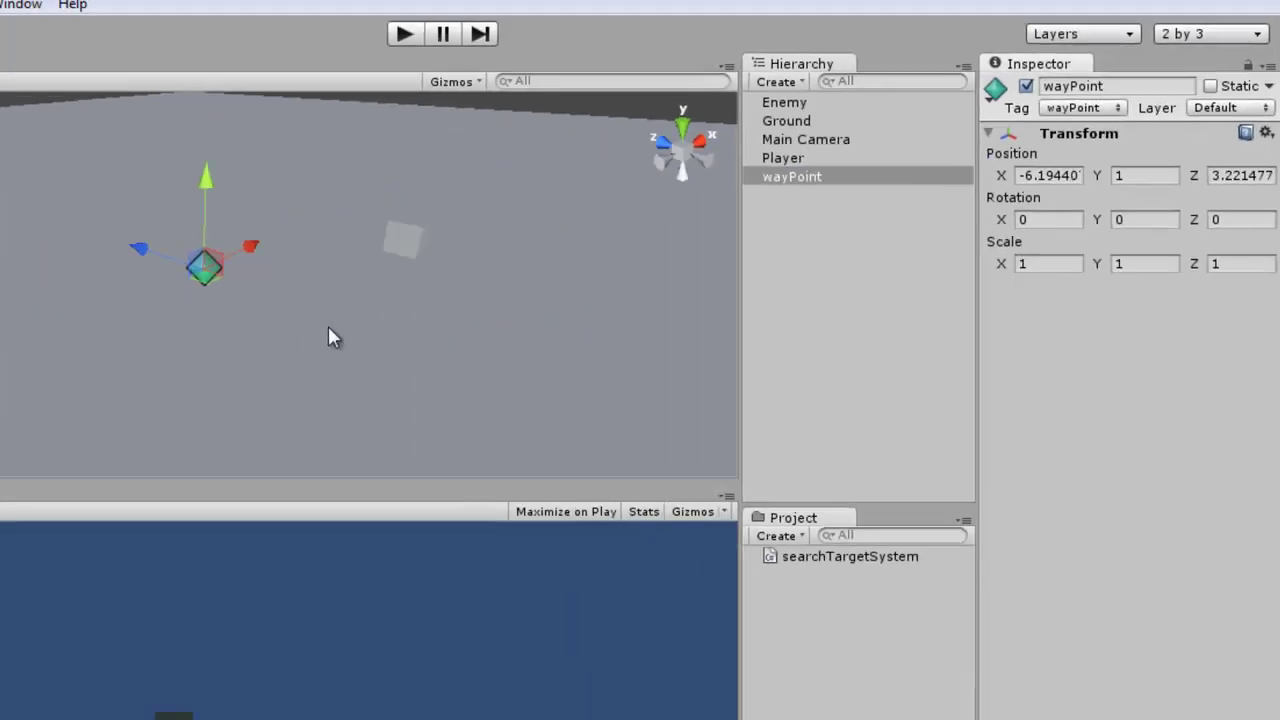
Run the scene briefly to test the enemy, then select Player and Enemy.
left_click(607, 31)
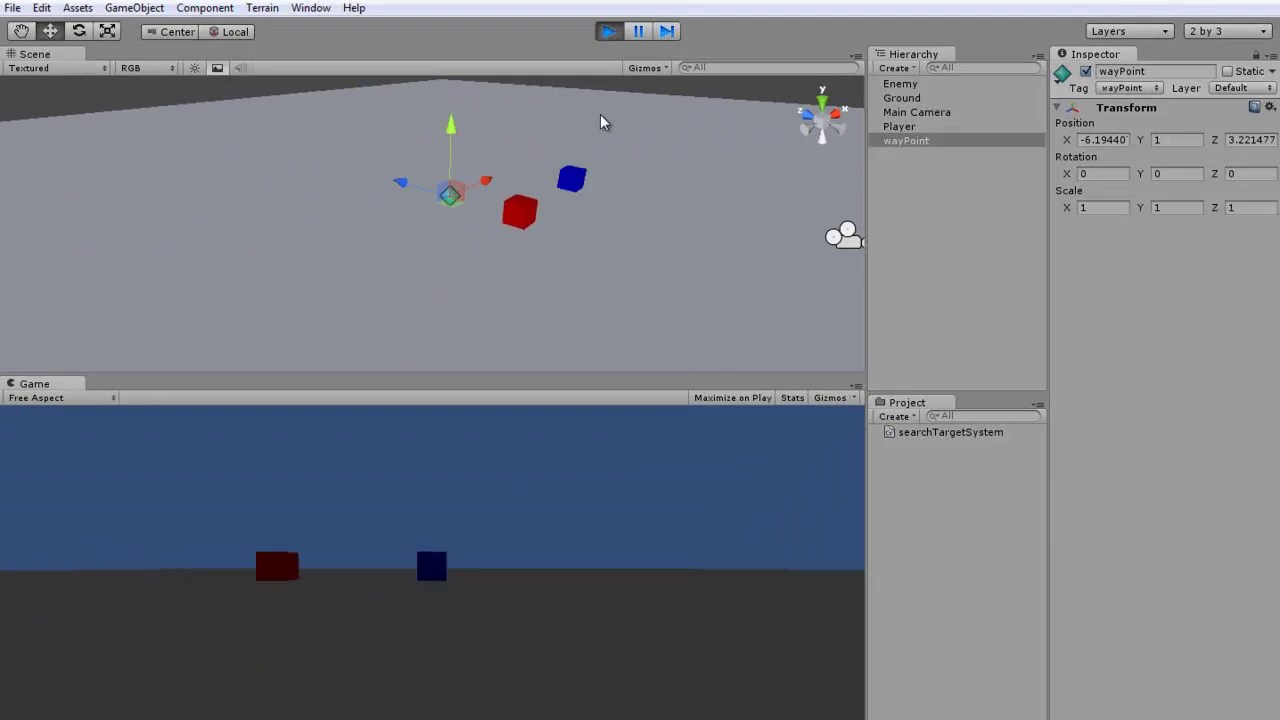
left_click(610, 33)
left_click(563, 178)
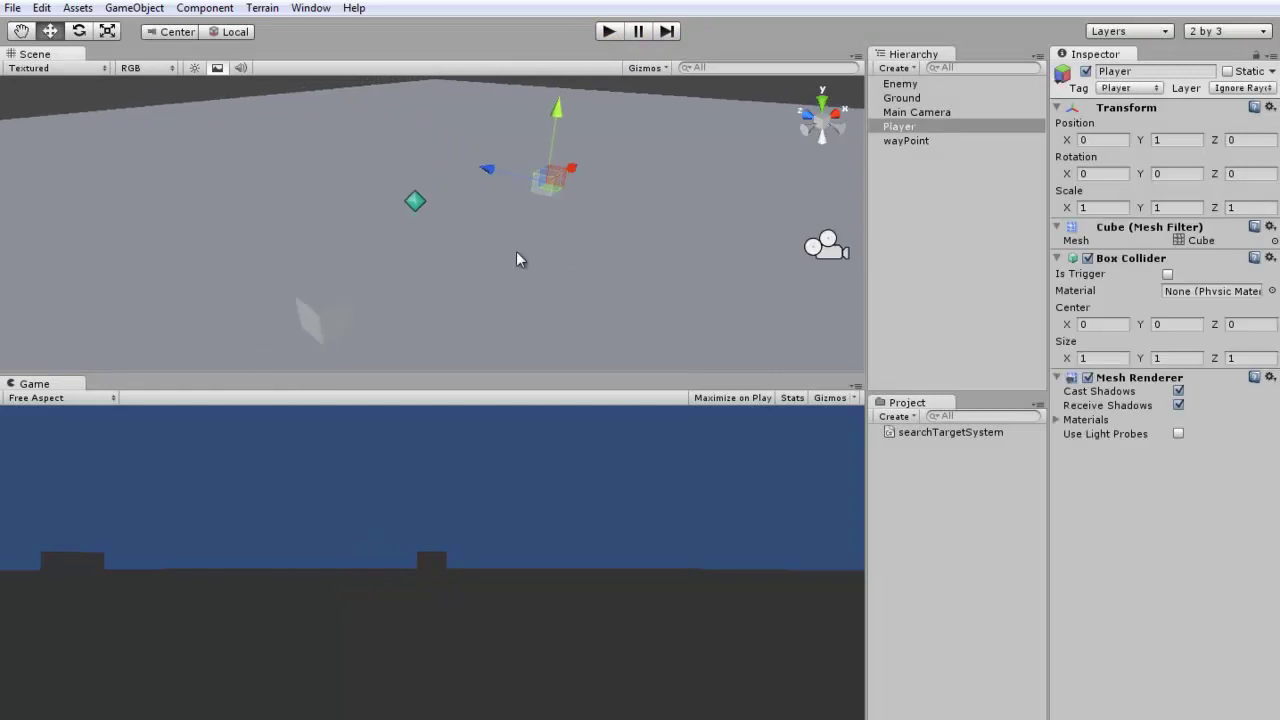
left_click(323, 340)
mouse_move(323, 330)
left_mouse_down("alt")
mouse_move(509, 270)
mouse_move(410, 147)
mouse_move(419, 192)
left_mouse_up("alt")
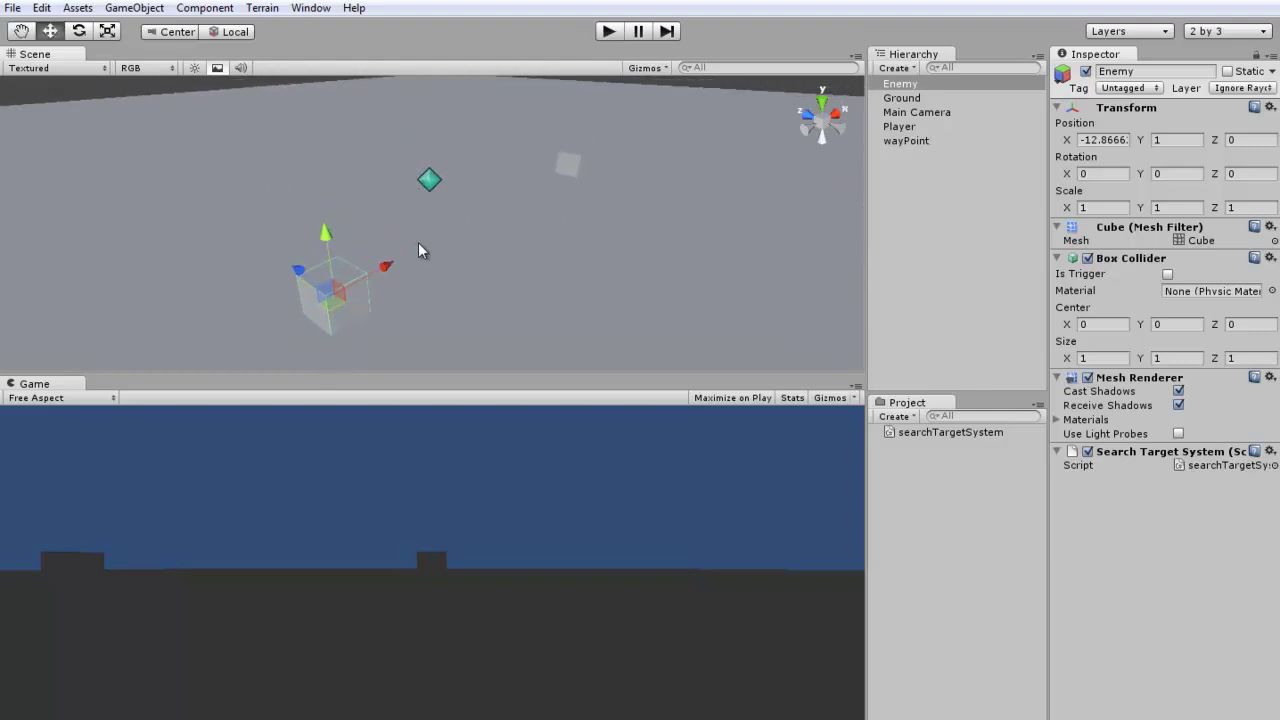
Create a cube, reset its Transform and set its Position Y to 1.
left_click(138, 8)
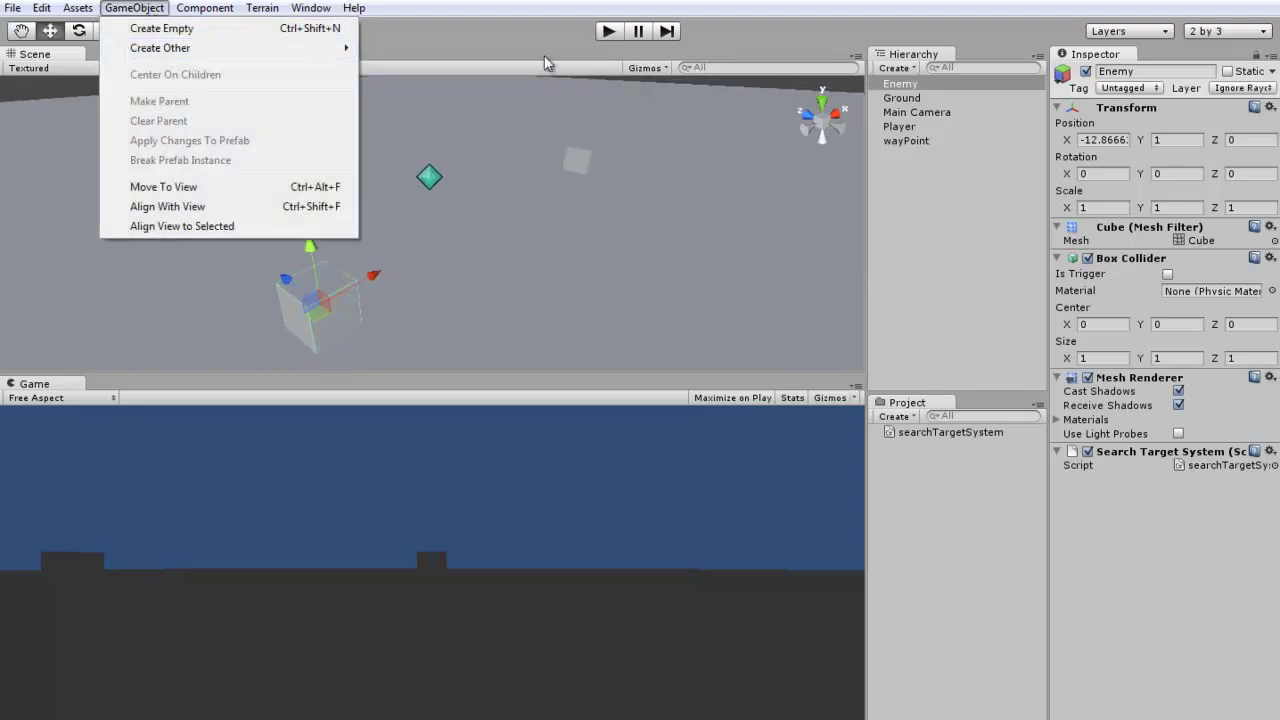
left_click(909, 69)
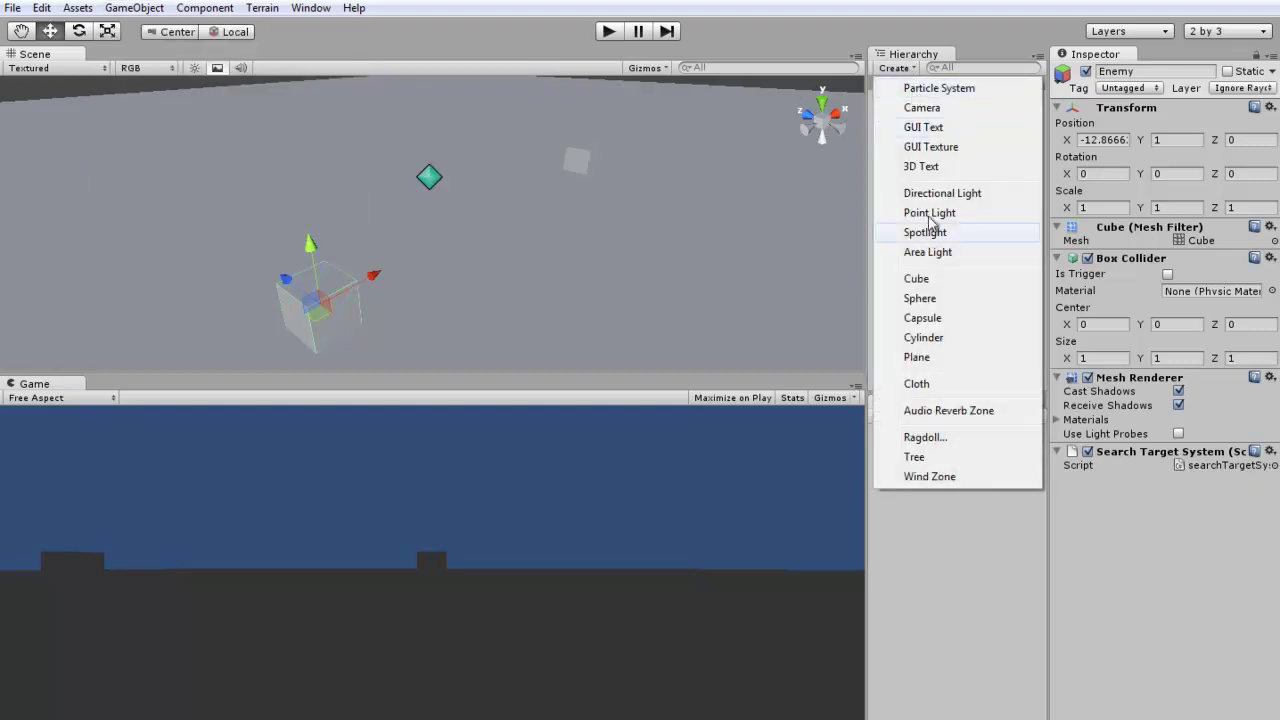
left_click(916, 278)
left_click(1270, 107)
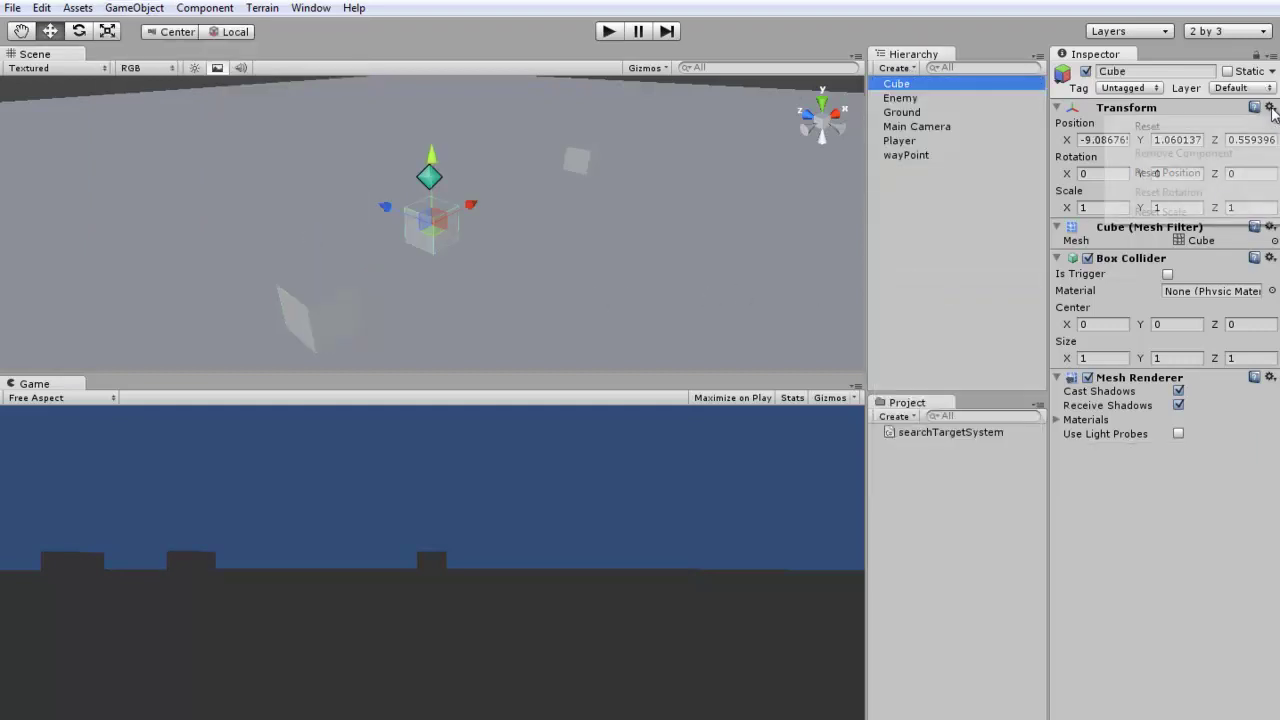
left_click(1180, 118)
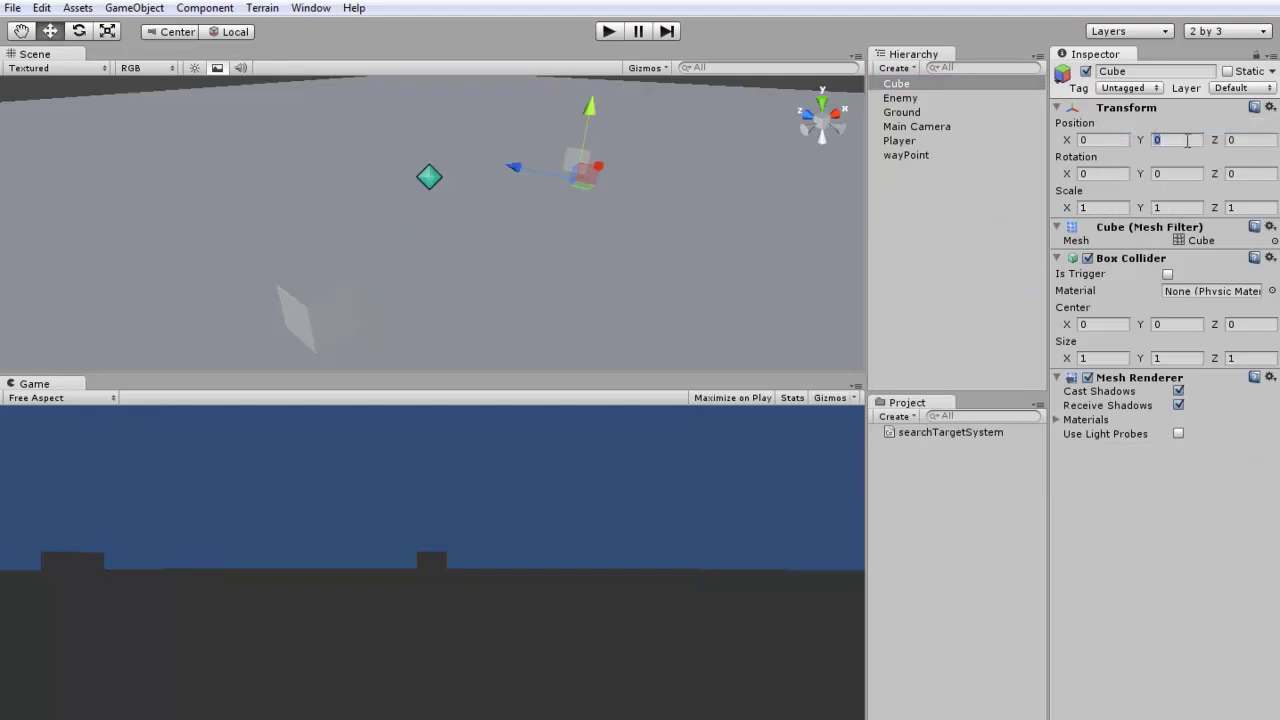
type("1")
Scale the cube thin along X (~0.25) and long along Z (~4.3) into a wall.
mouse_move(480, 179)
left_mouse_down("alt")
mouse_move(570, 187)
mouse_move(437, 250)
mouse_move(477, 197)
mouse_move(410, 240)
mouse_move(243, 164)
left_mouse_up("alt")
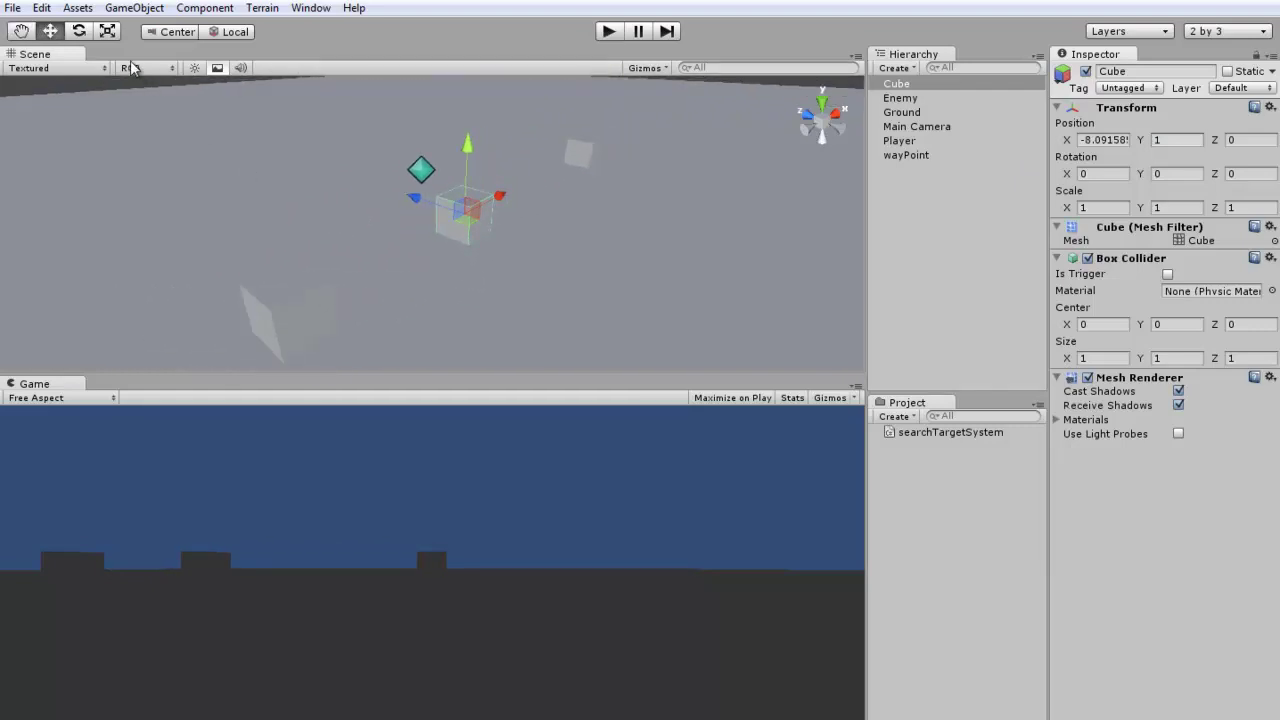
left_click(108, 31)
mouse_move(189, 81)
left_mouse_down("alt")
mouse_move(553, 231)
mouse_move(508, 197)
mouse_move(497, 206)
left_mouse_up("alt")
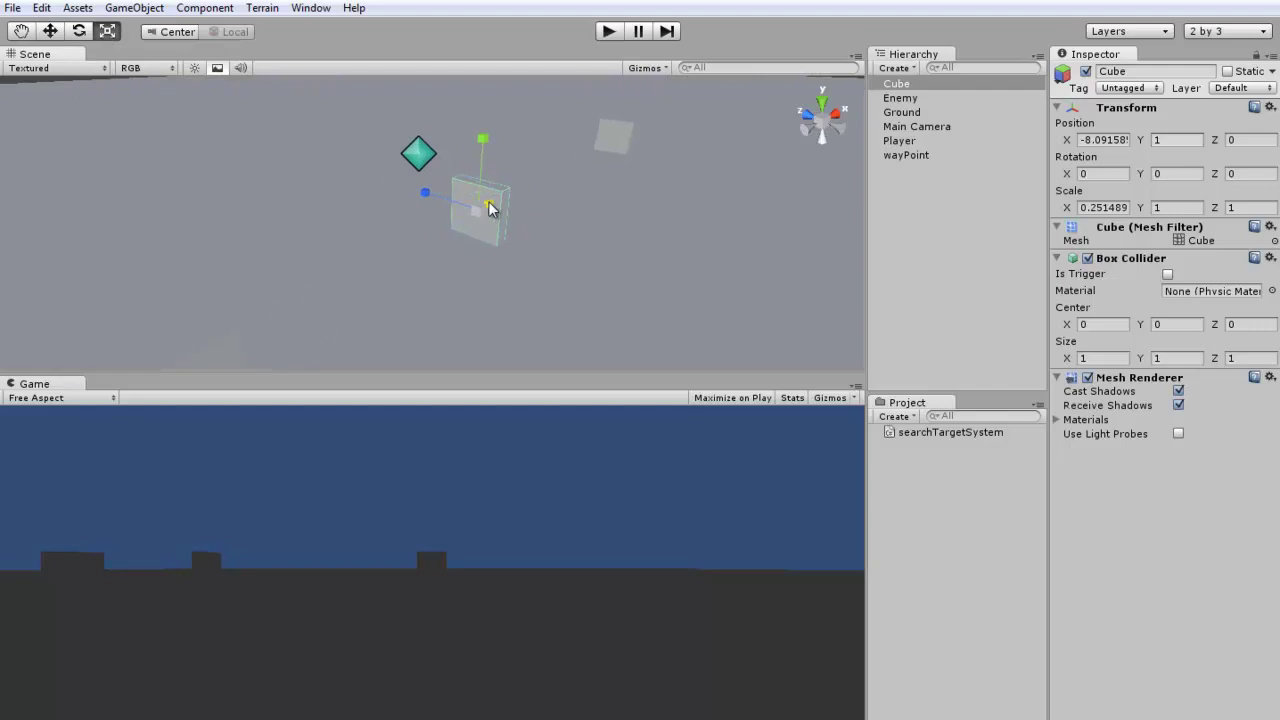
left_click_drag(435, 194, 260, 136)
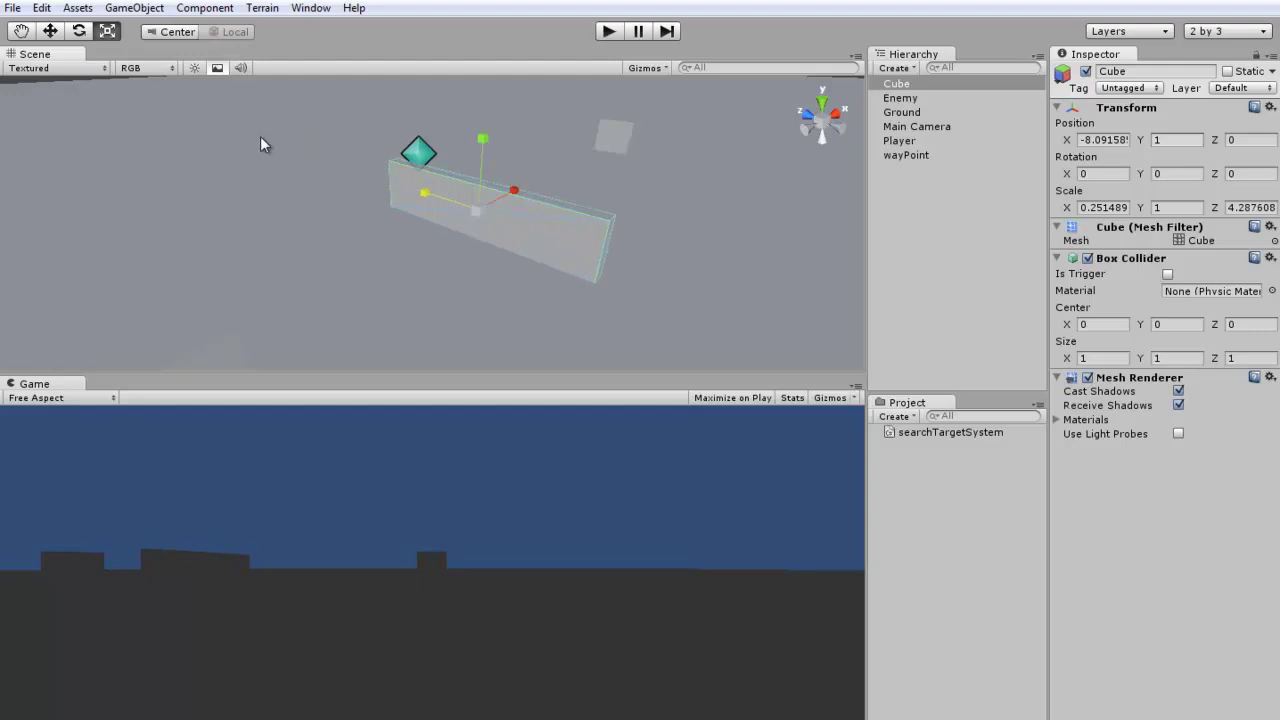
left_click(52, 33)
left_click_drag(289, 210, 362, 248, "alt")
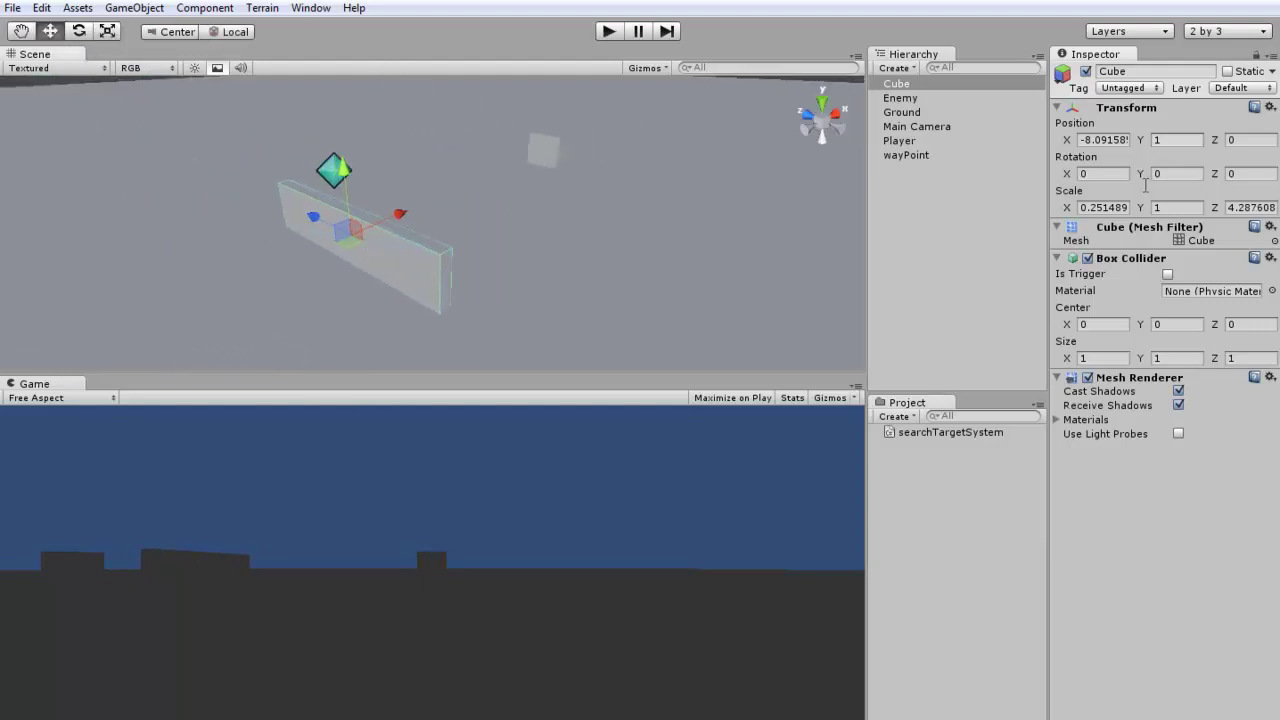
Put the wayPoint object on the Ignore Raycast layer.
left_click(1240, 90)
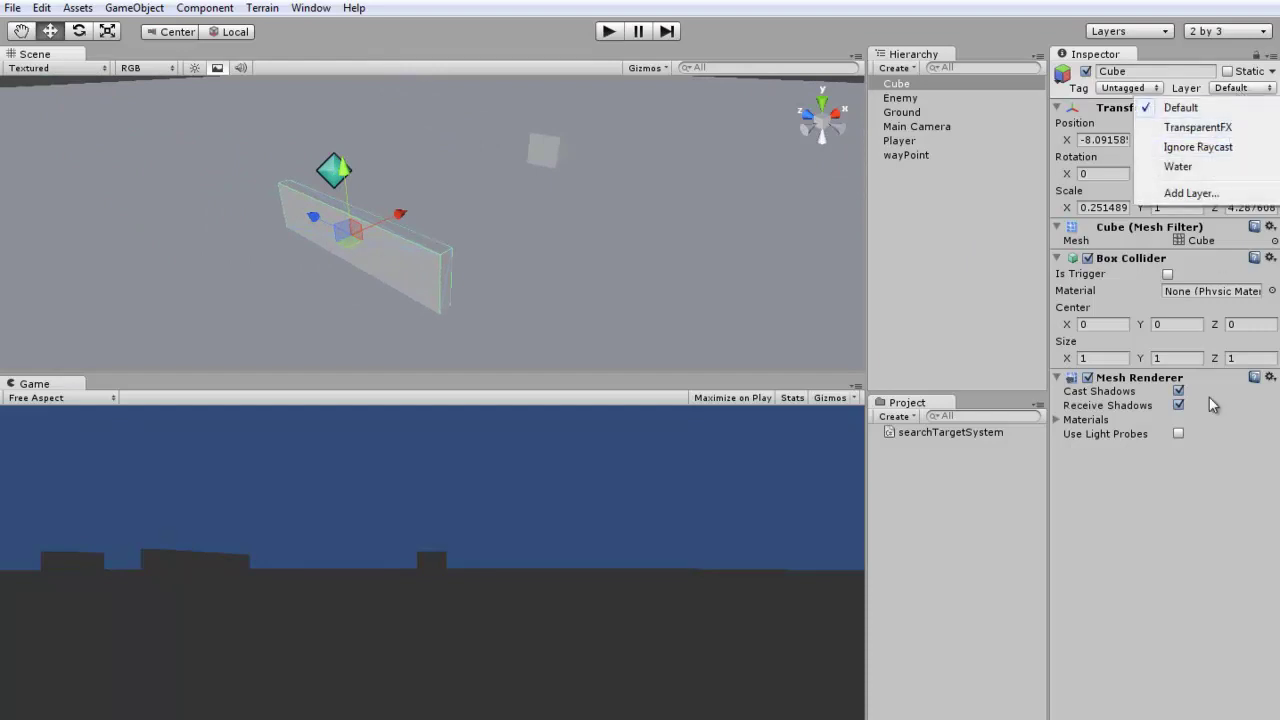
left_click(1148, 526)
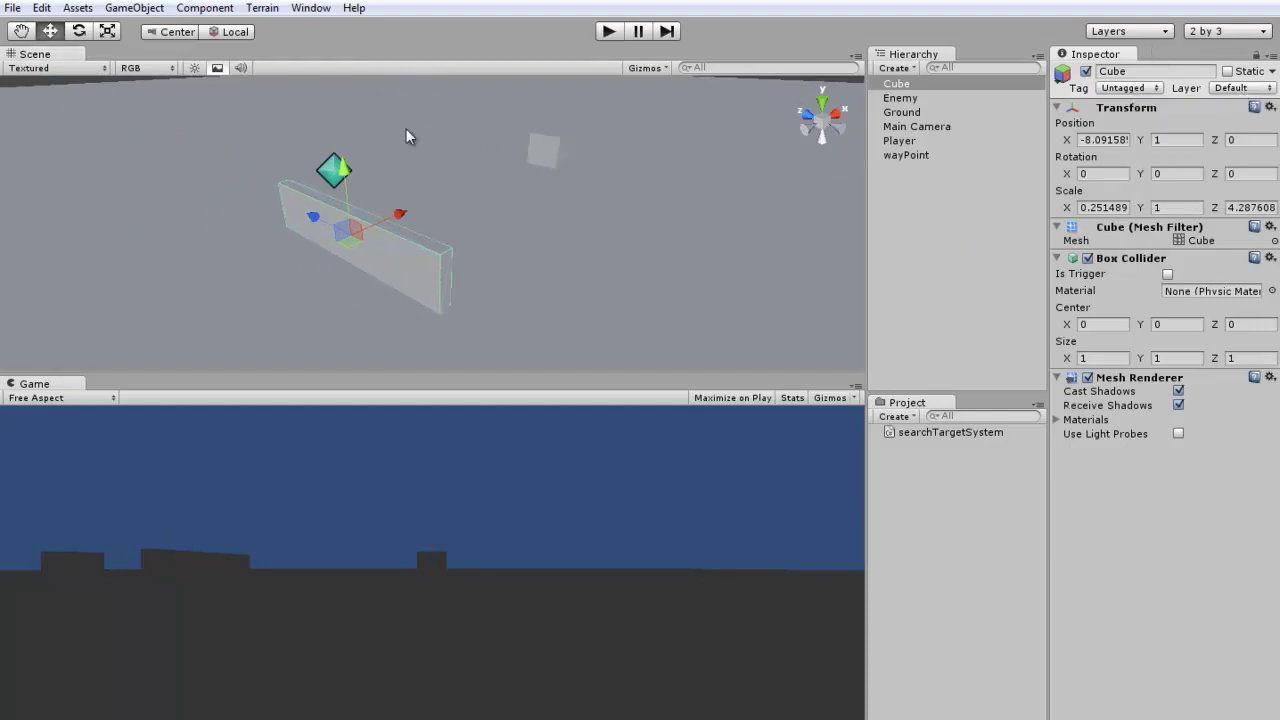
mouse_move(316, 186)
left_mouse_down("alt")
mouse_move(392, 229)
mouse_move(407, 217)
left_mouse_up("alt")
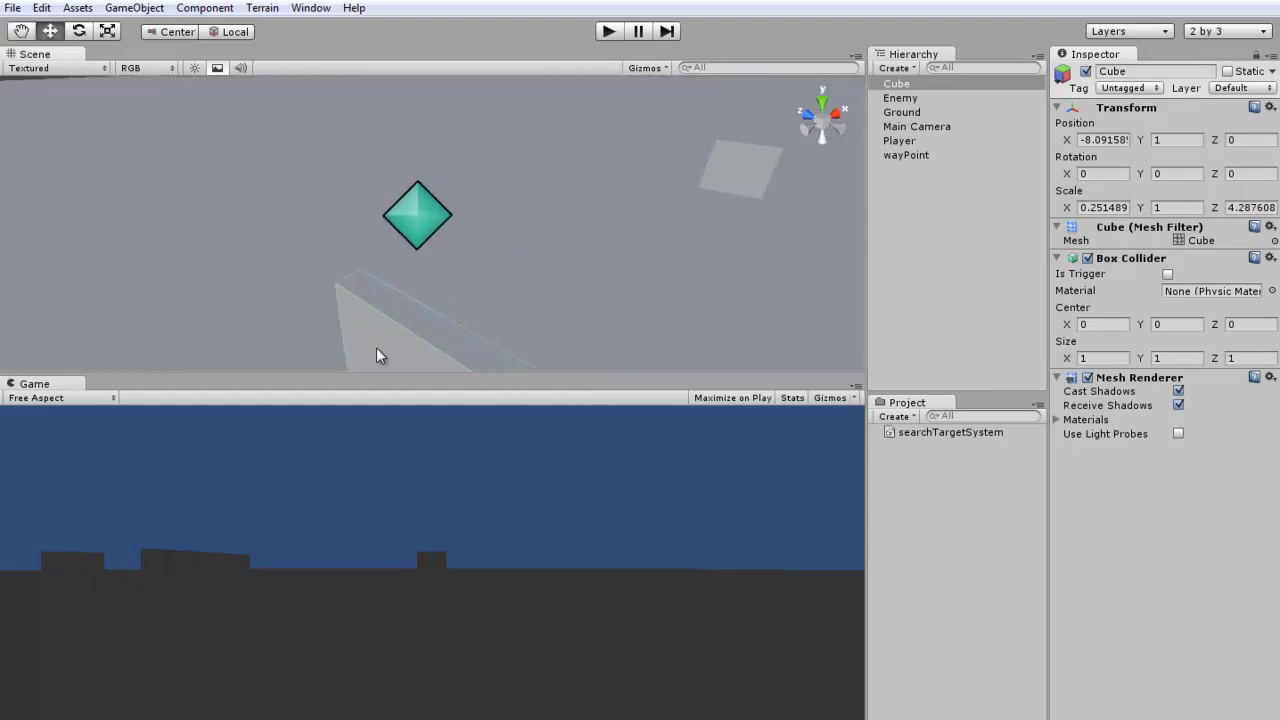
left_click(406, 212)
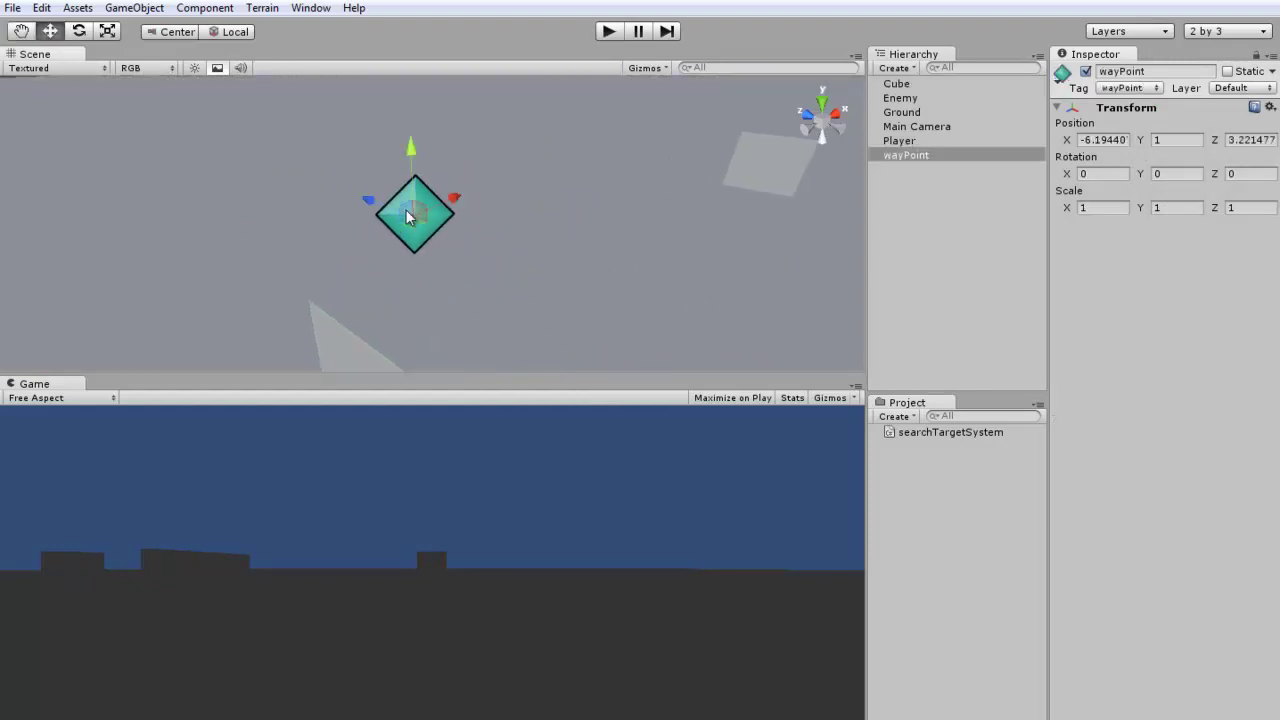
left_click(1263, 89)
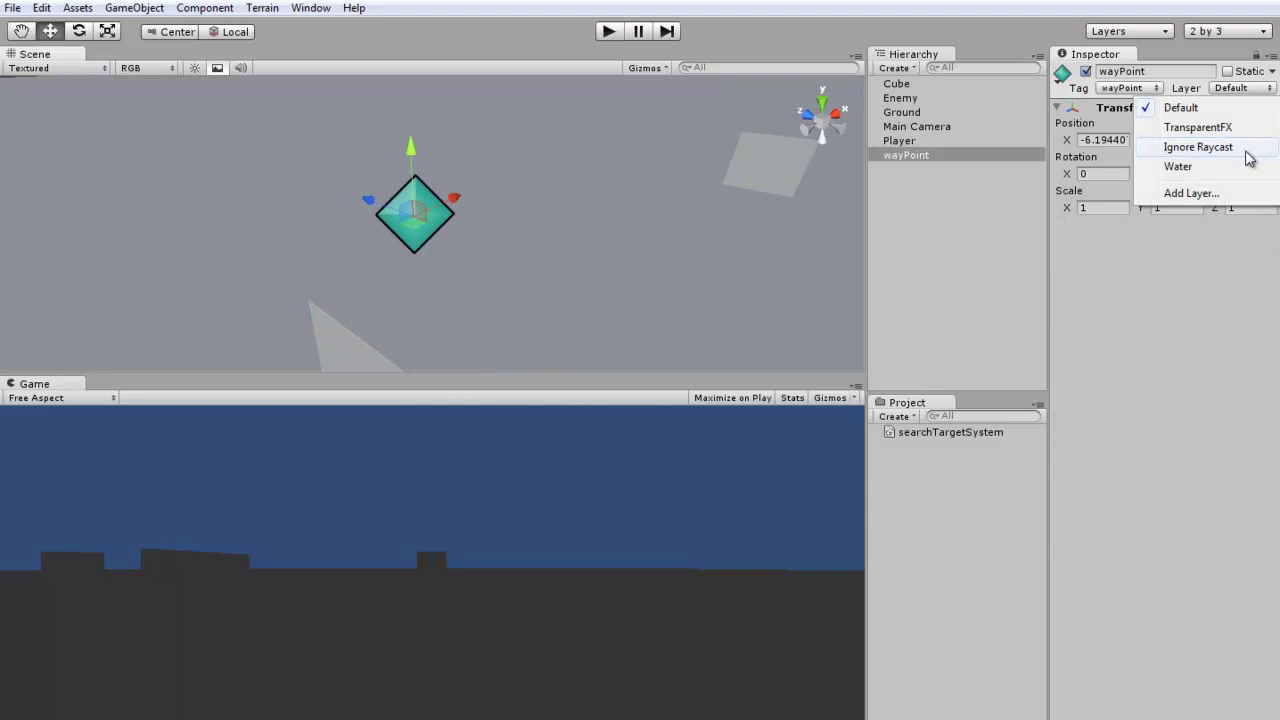
left_click(1246, 150)
left_click_drag(572, 324, 469, 246, "alt")
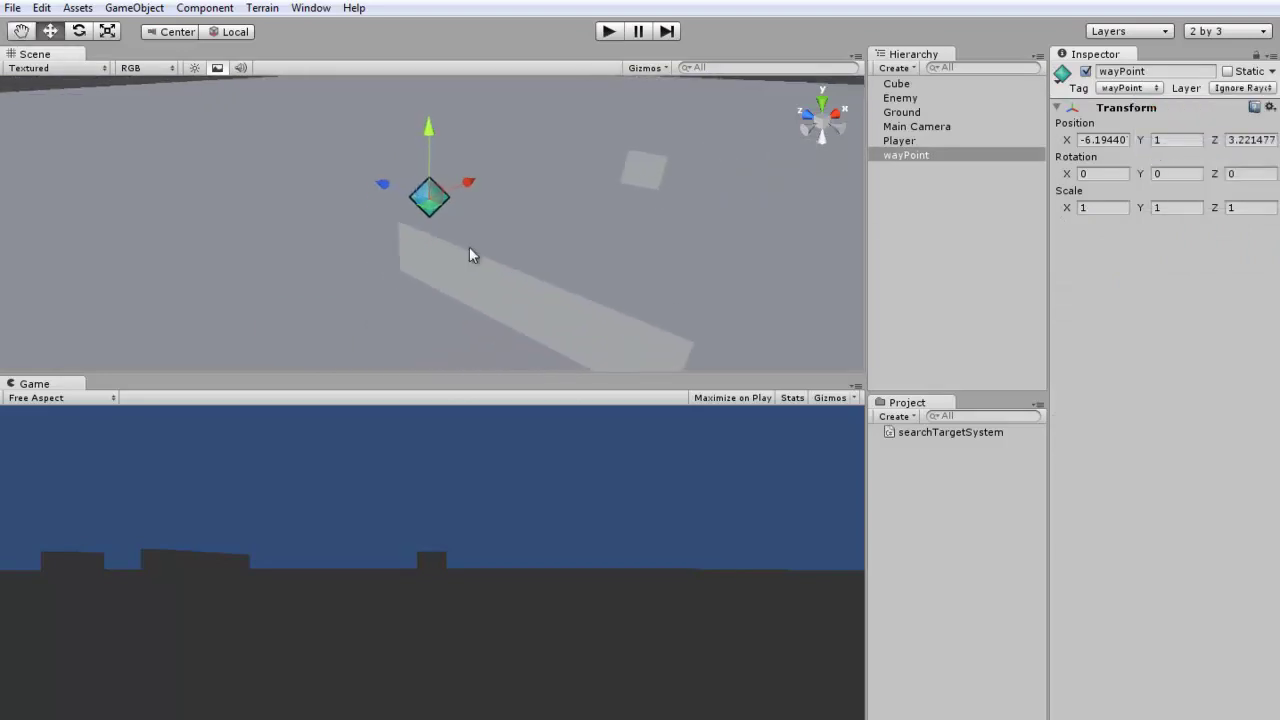
scroll(930, 428, "down", 5)
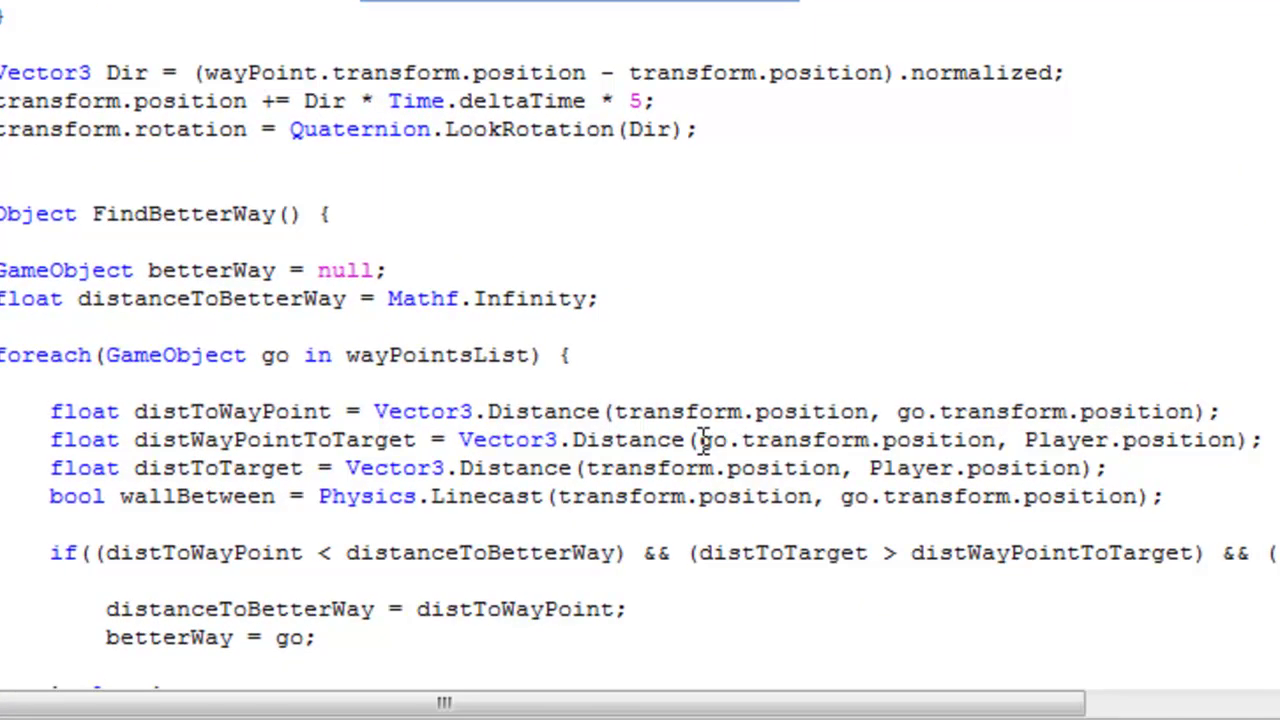
scroll(715, 444, "down", 3)
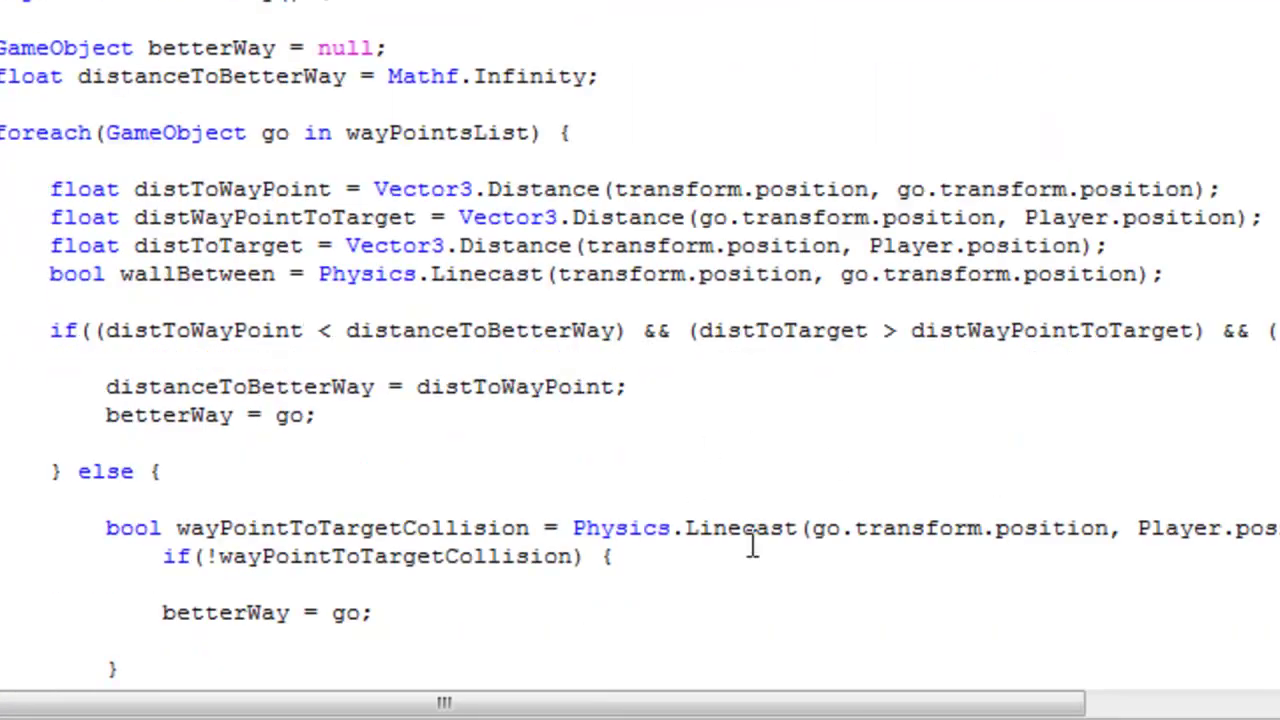
left_click_drag(723, 704, 840, 704)
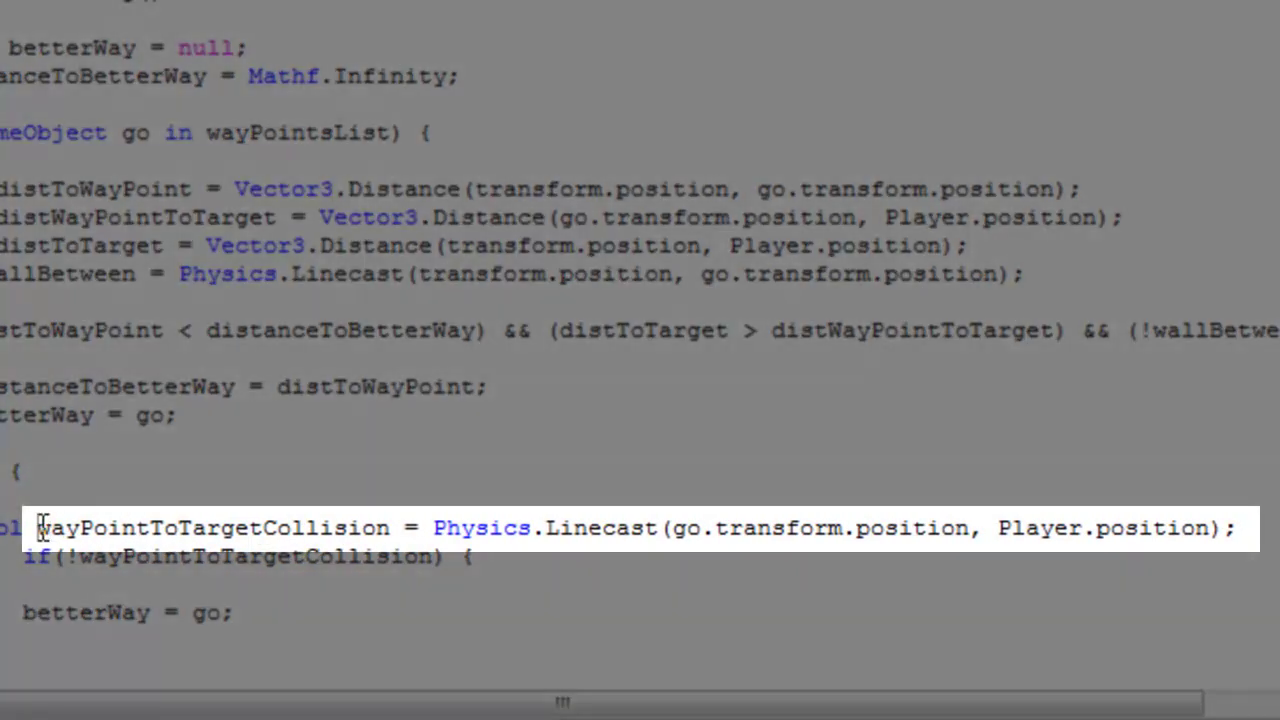
left_click_drag(40, 527, 395, 527)
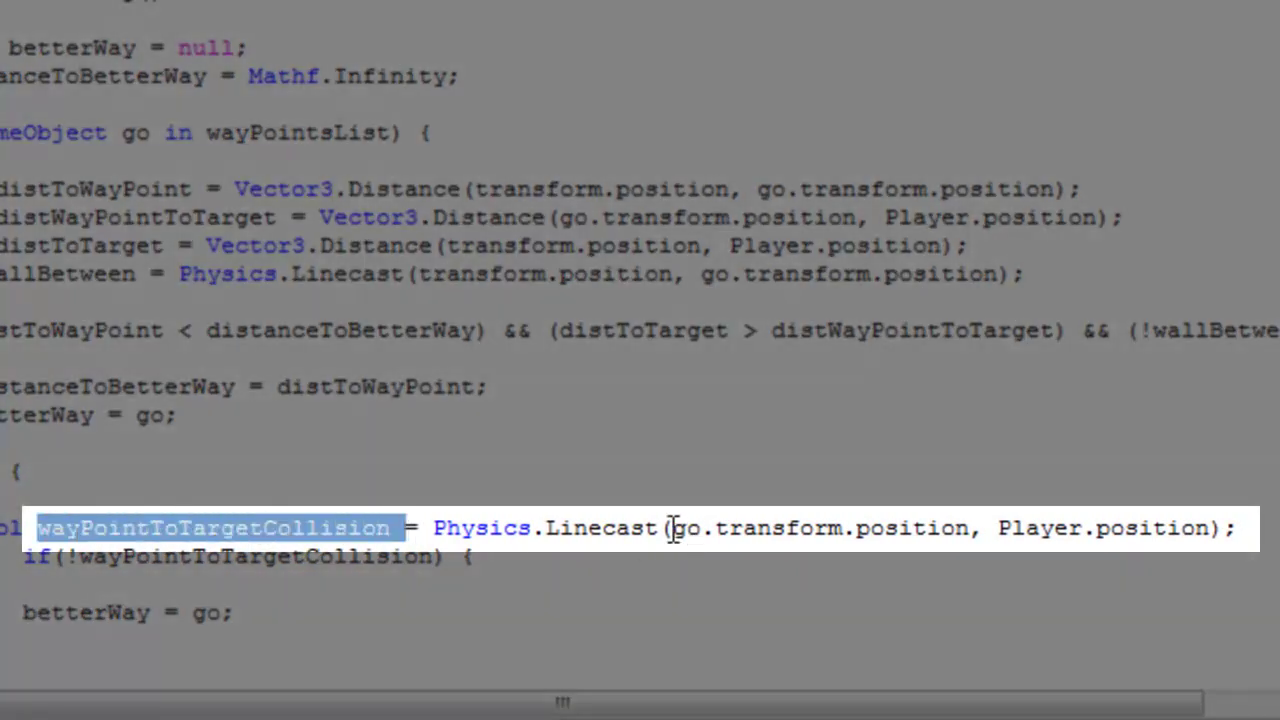
left_click_drag(672, 527, 1000, 529)
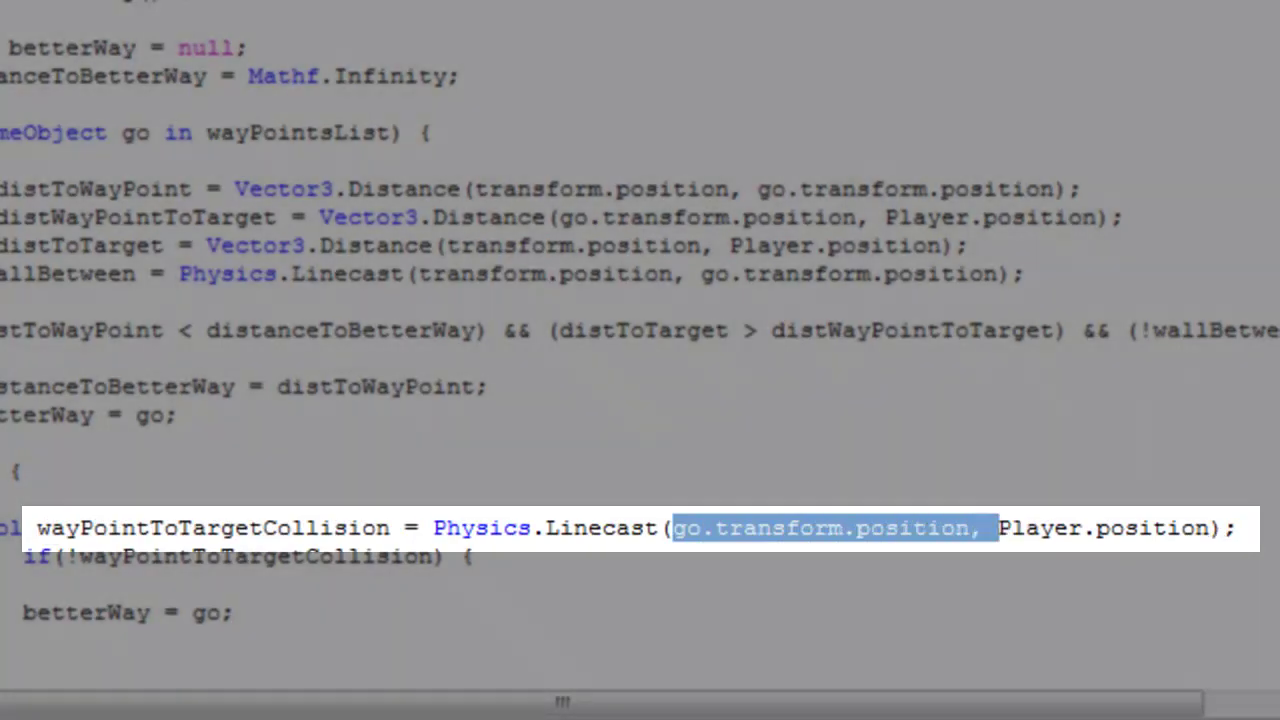
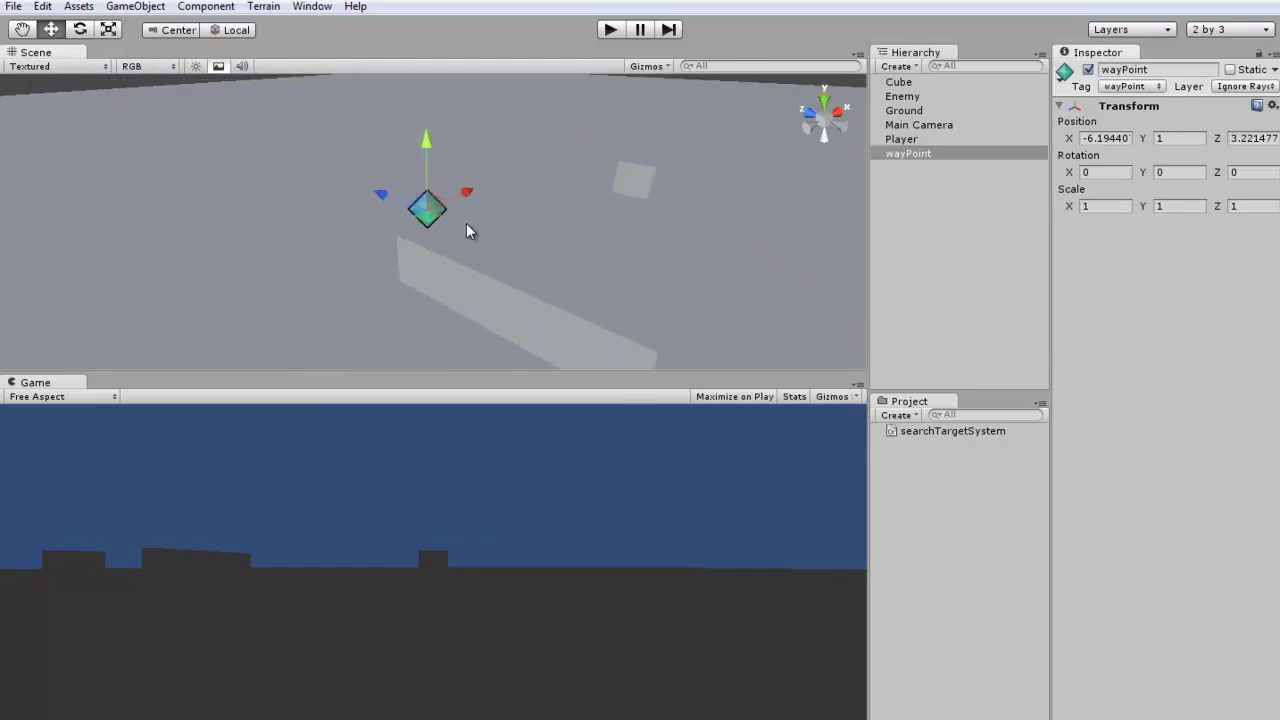
Move the first wayPoint left along X and slightly along Z beside the wall.
mouse_move(658, 180)
right_mouse_down()
mouse_move(437, 260)
mouse_move(366, 229)
mouse_move(409, 197)
right_mouse_up()
left_click_drag(440, 151, 406, 181)
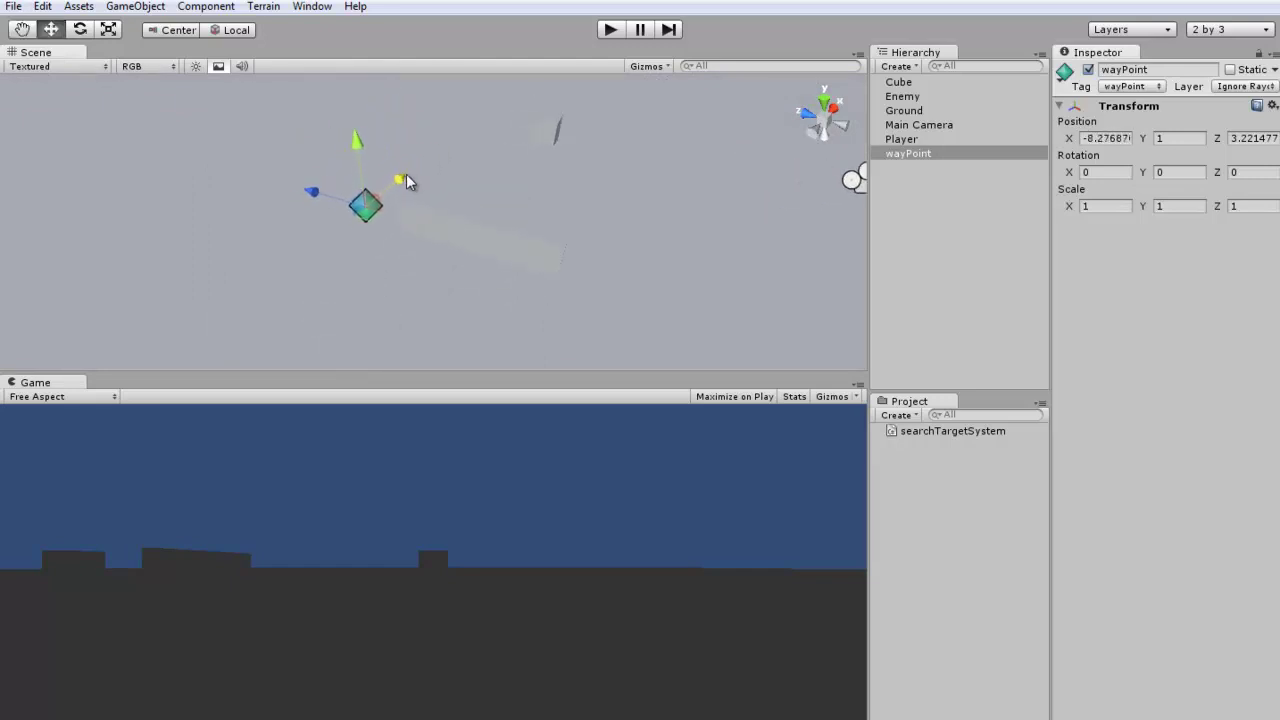
left_click_drag(314, 192, 302, 187)
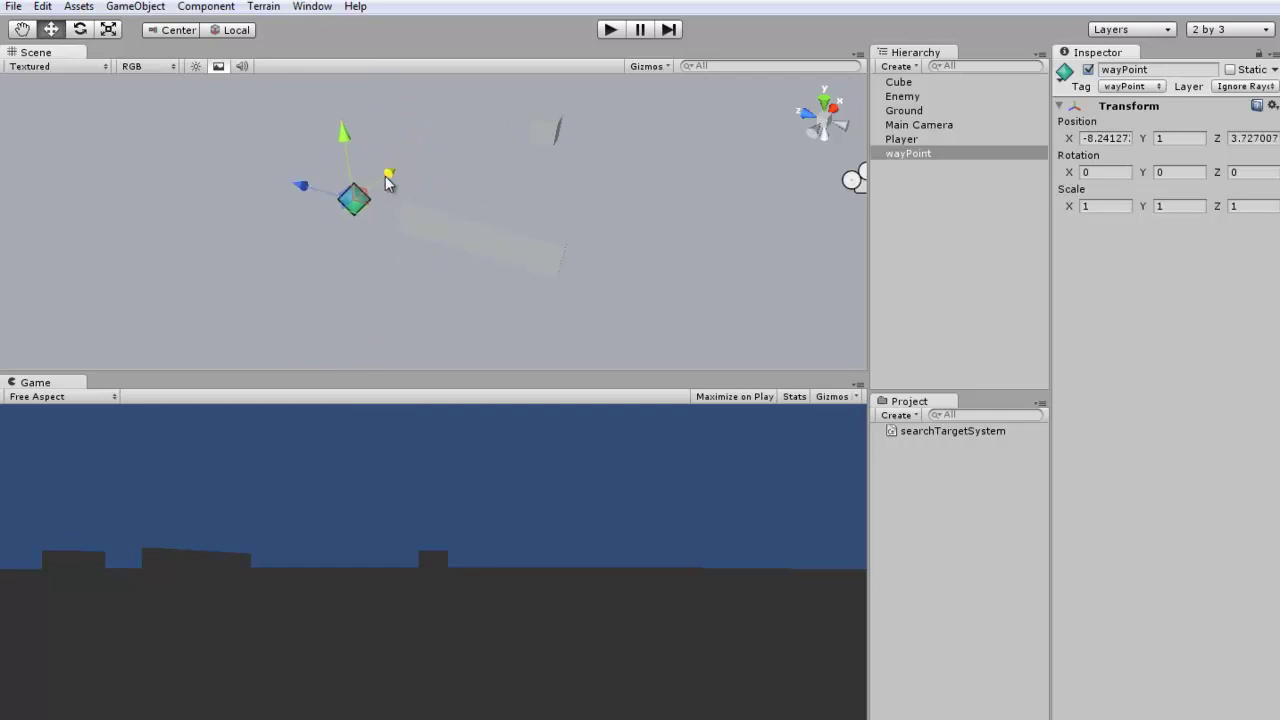
left_click(429, 191)
right_click_drag(429, 191, 404, 215)
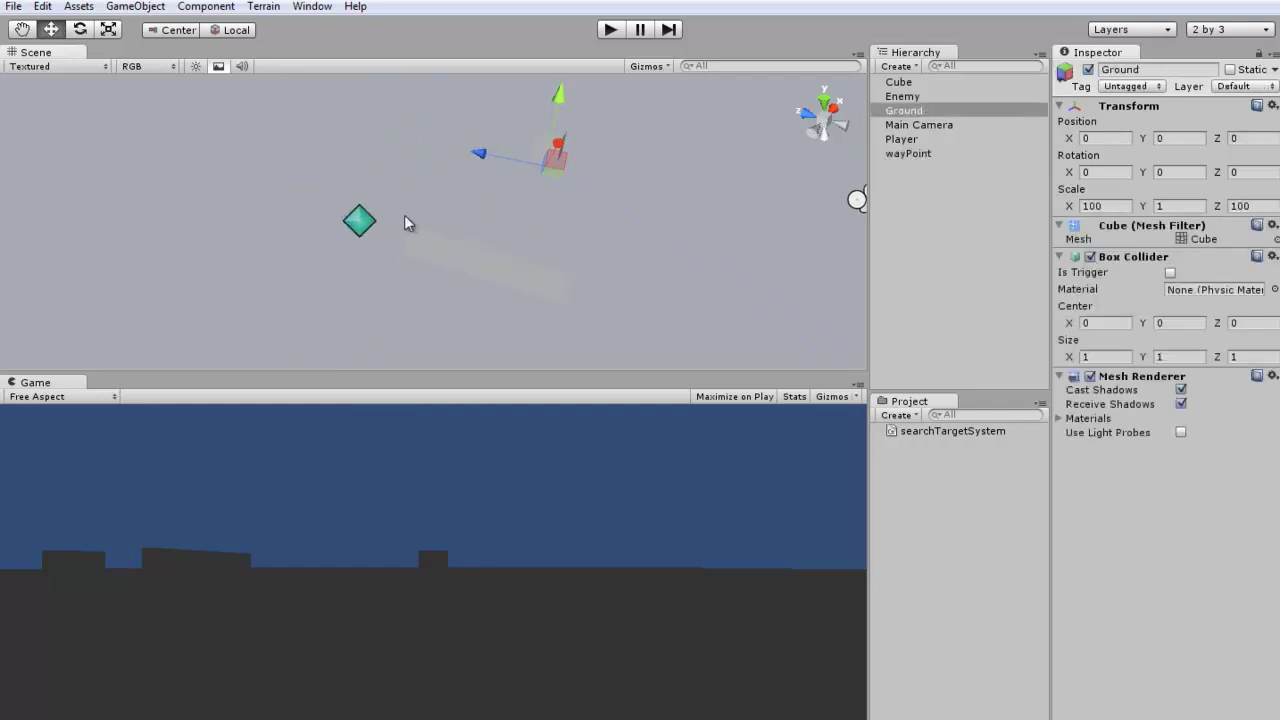
left_click(355, 226)
mouse_move(543, 312)
right_mouse_down()
mouse_move(478, 234)
mouse_move(444, 280)
mouse_move(545, 204)
right_mouse_up()
left_click(539, 204)
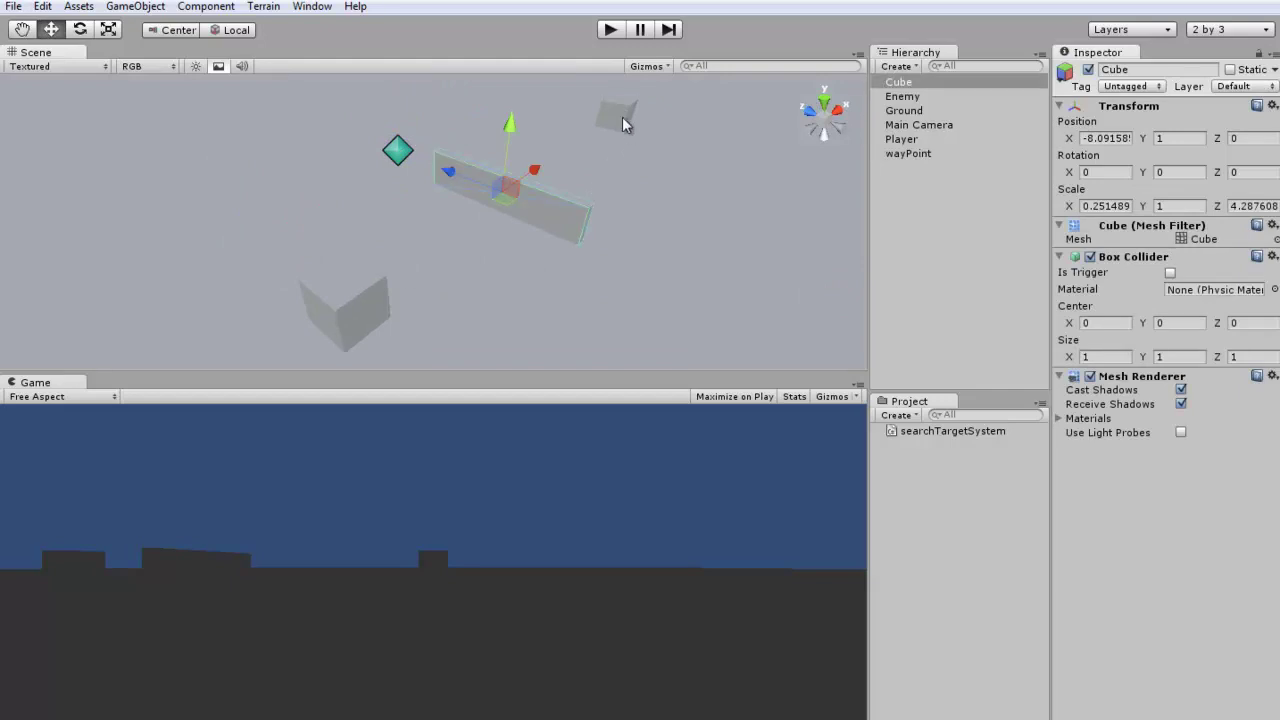
left_click(396, 155)
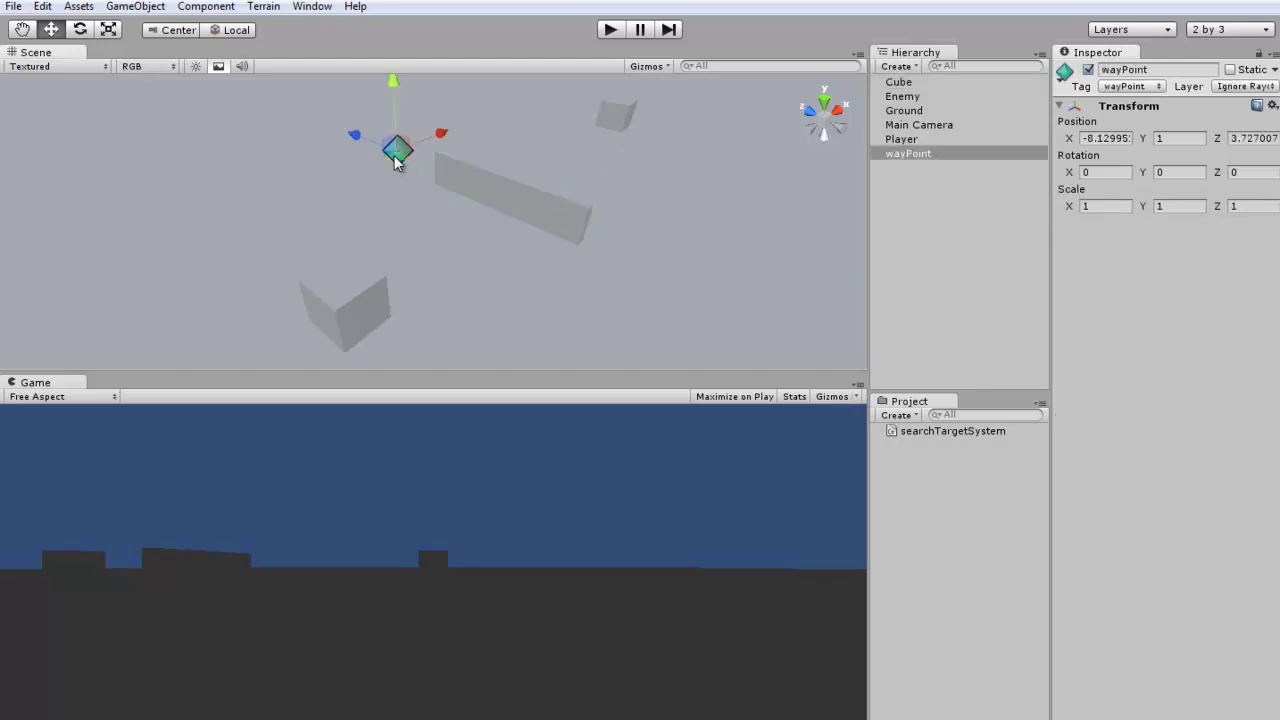
middle_click_drag(396, 160, 400, 192)
Duplicate the wayPoint, put the copy across the wall at Z 3.464775, and enter Play mode.
key("ctrl+d")
mouse_move(358, 161)
left_mouse_down()
mouse_move(512, 231)
mouse_move(455, 242)
left_mouse_up()
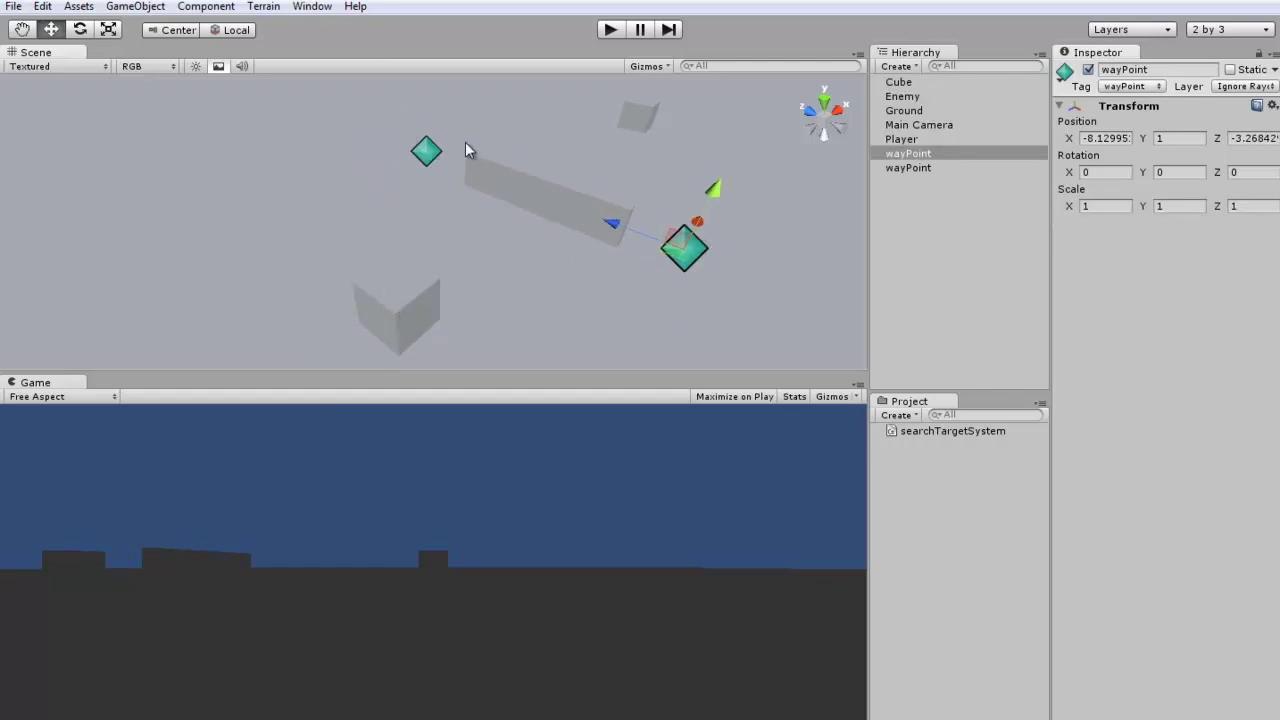
left_click(420, 325)
mouse_move(420, 325)
left_mouse_down("alt")
mouse_move(551, 316)
mouse_move(556, 211)
mouse_move(336, 166)
left_mouse_up("alt")
left_click(281, 131)
left_click_drag(212, 125, 216, 124)
mouse_move(497, 223)
left_mouse_down("alt")
mouse_move(316, 250)
mouse_move(412, 269)
mouse_move(434, 256)
left_mouse_up("alt")
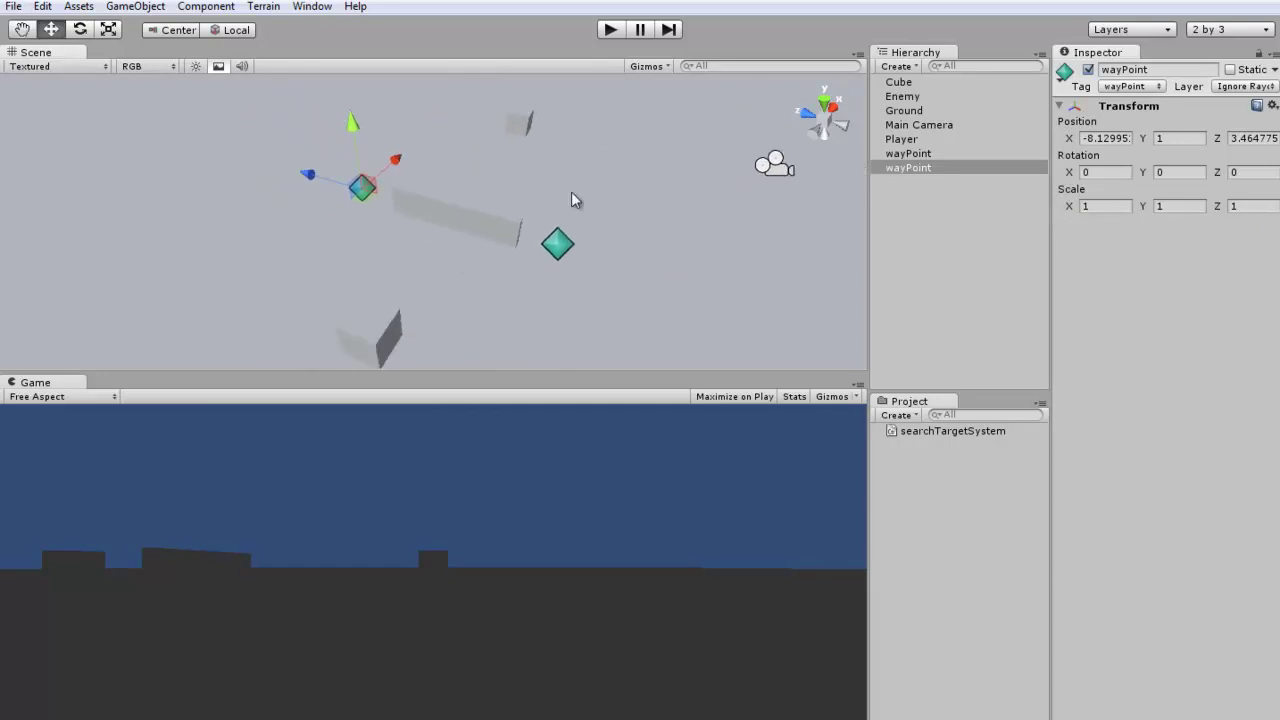
left_click(611, 31)
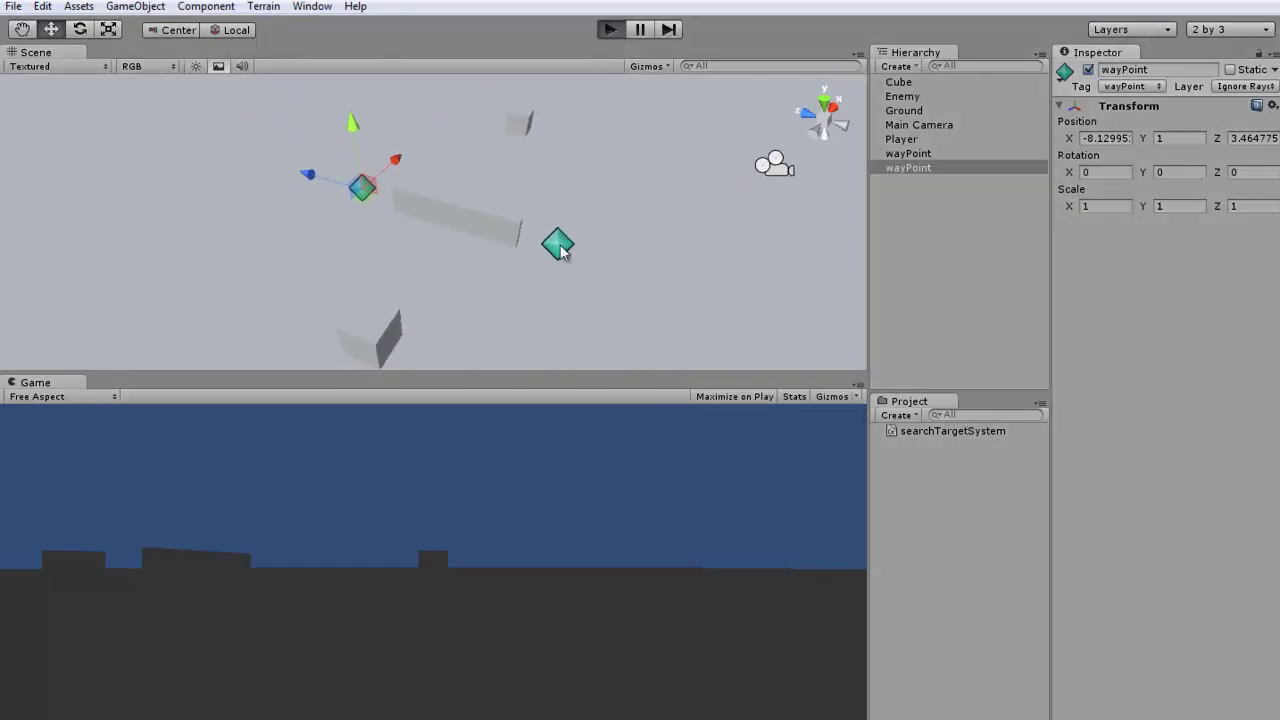
Orbit and zoom the Scene view to watch the Enemy chase around the waypoints.
mouse_move(455, 250)
left_mouse_down("alt")
mouse_move(467, 260)
mouse_move(399, 273)
left_mouse_up("alt")
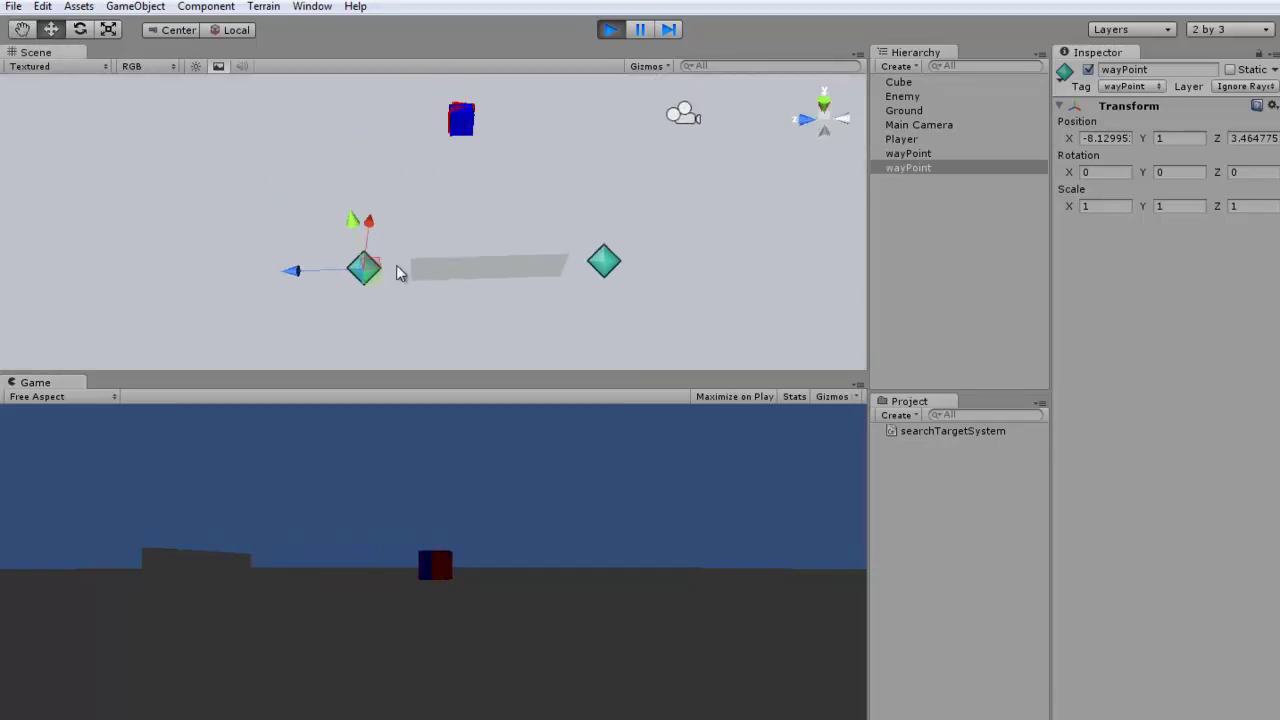
left_click_drag(397, 273, 380, 275, "alt")
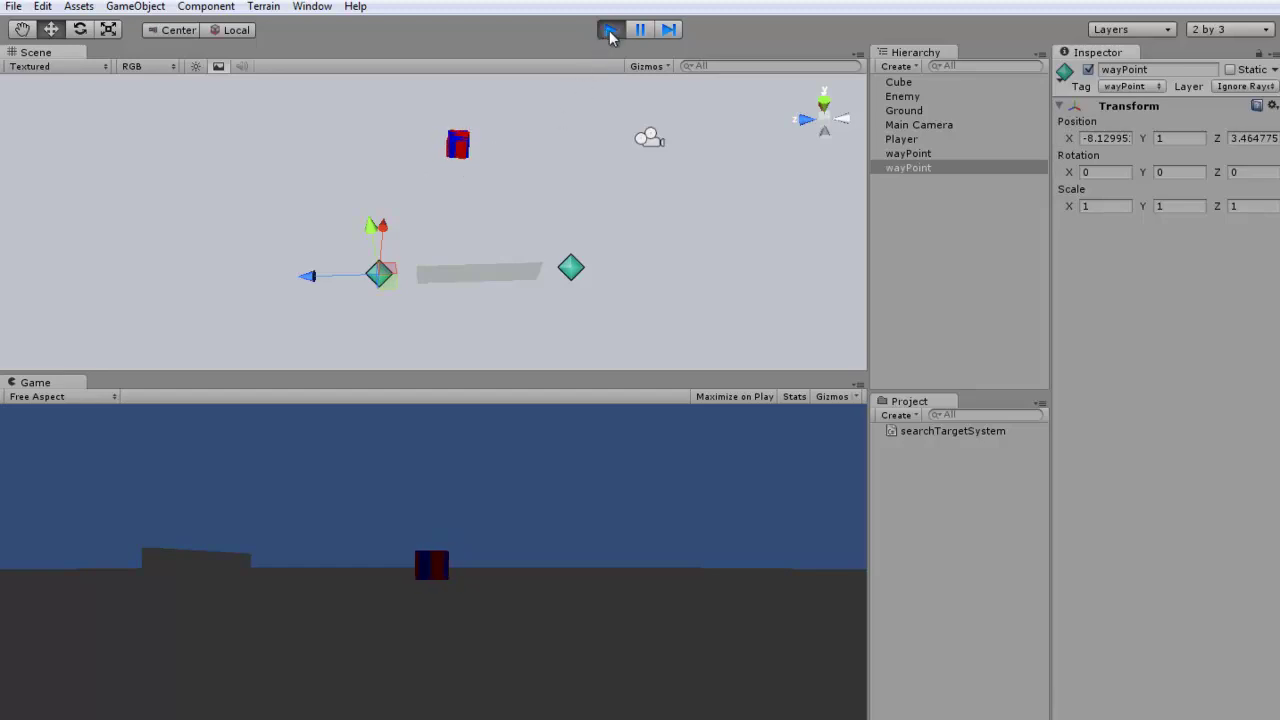
left_click_drag(540, 185, 451, 257, "alt")
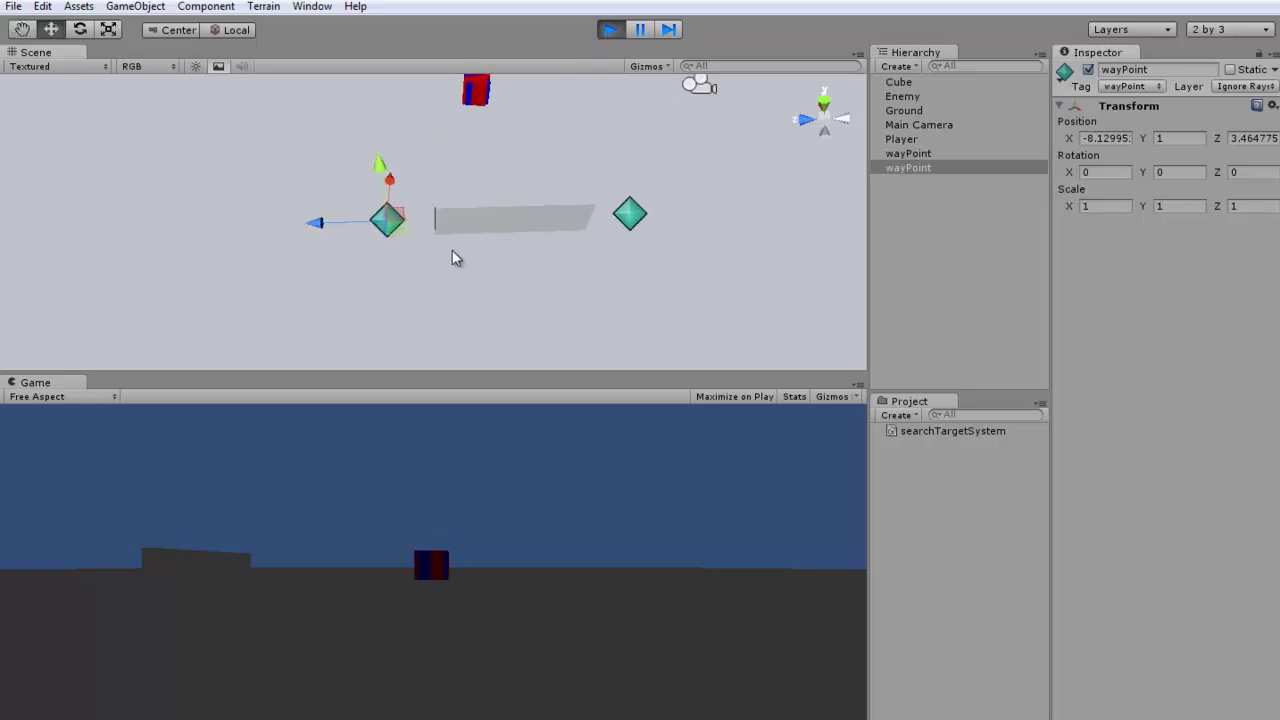
scroll(448, 256, "up", 3)
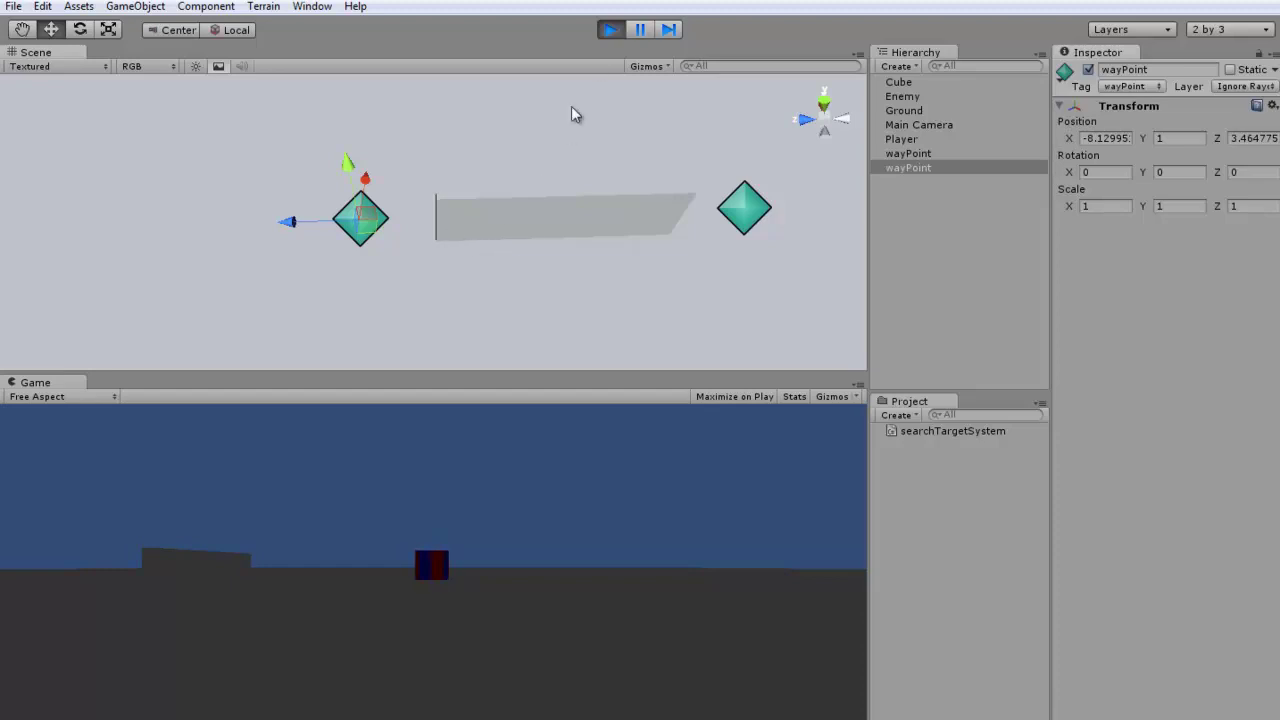
Stop Play mode and frame the Enemy cube in the Scene view.
left_click(608, 30)
scroll(503, 268, "down", 3)
middle_click_drag(503, 268, 497, 168)
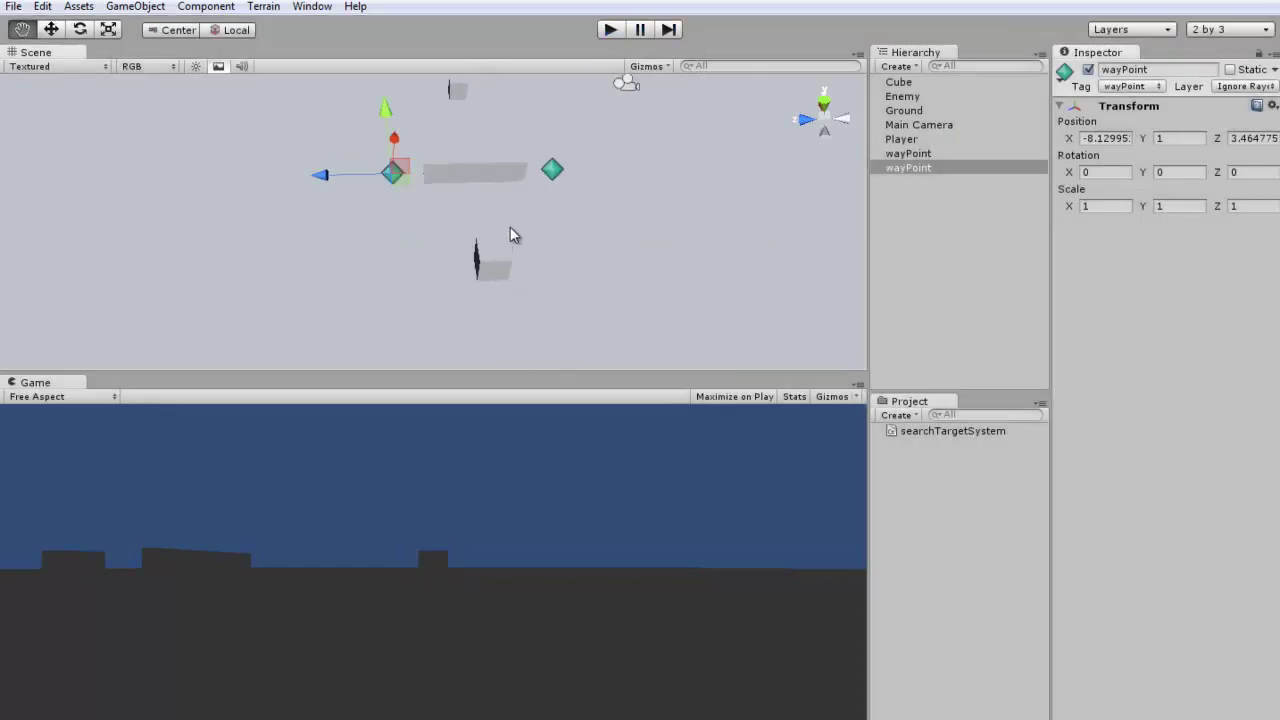
left_click(497, 168)
key("f")
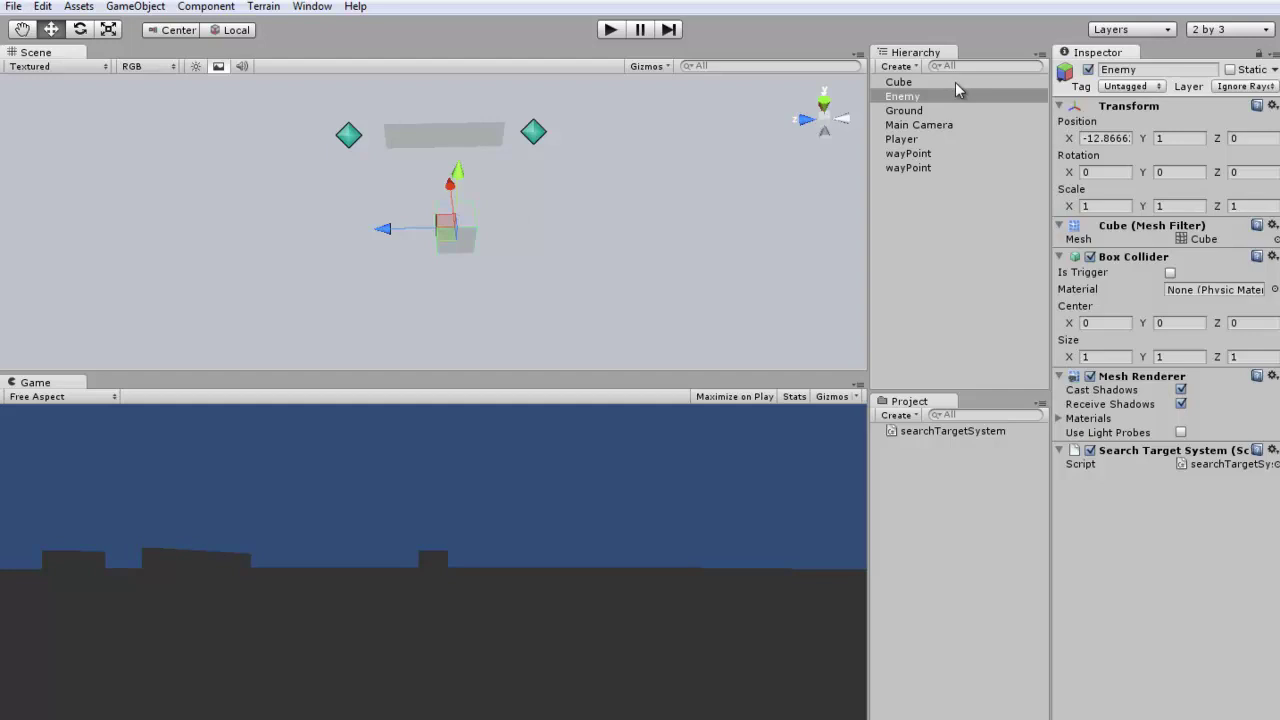
Add a Rigidbody to the Enemy and test it in a short Play run.
left_click(184, 12)
mouse_move(214, 70)
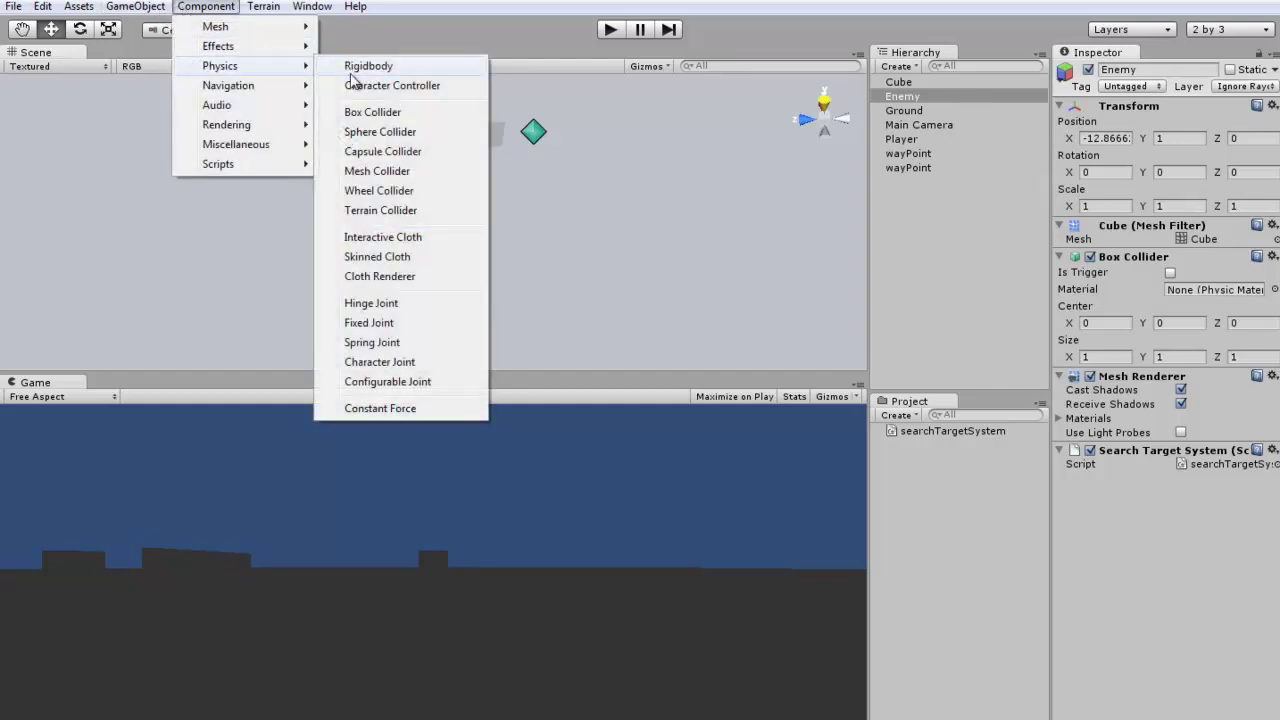
left_click(401, 70)
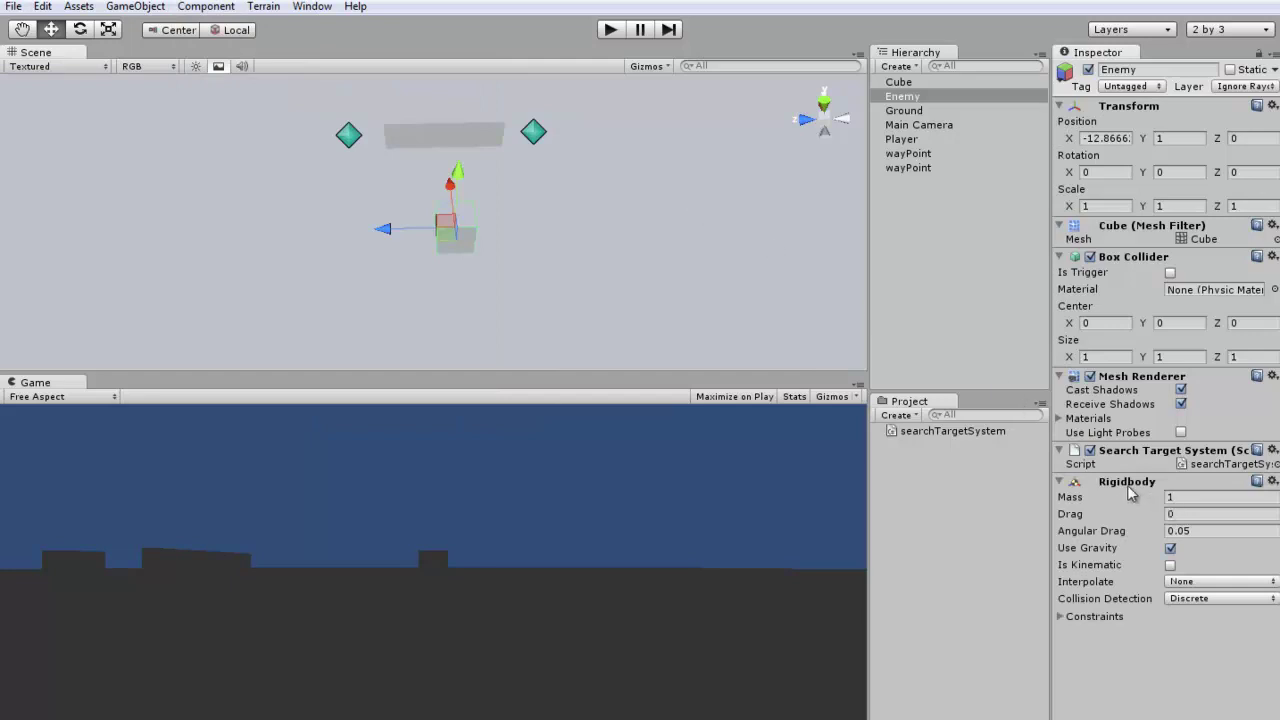
right_click_drag(505, 224, 506, 227)
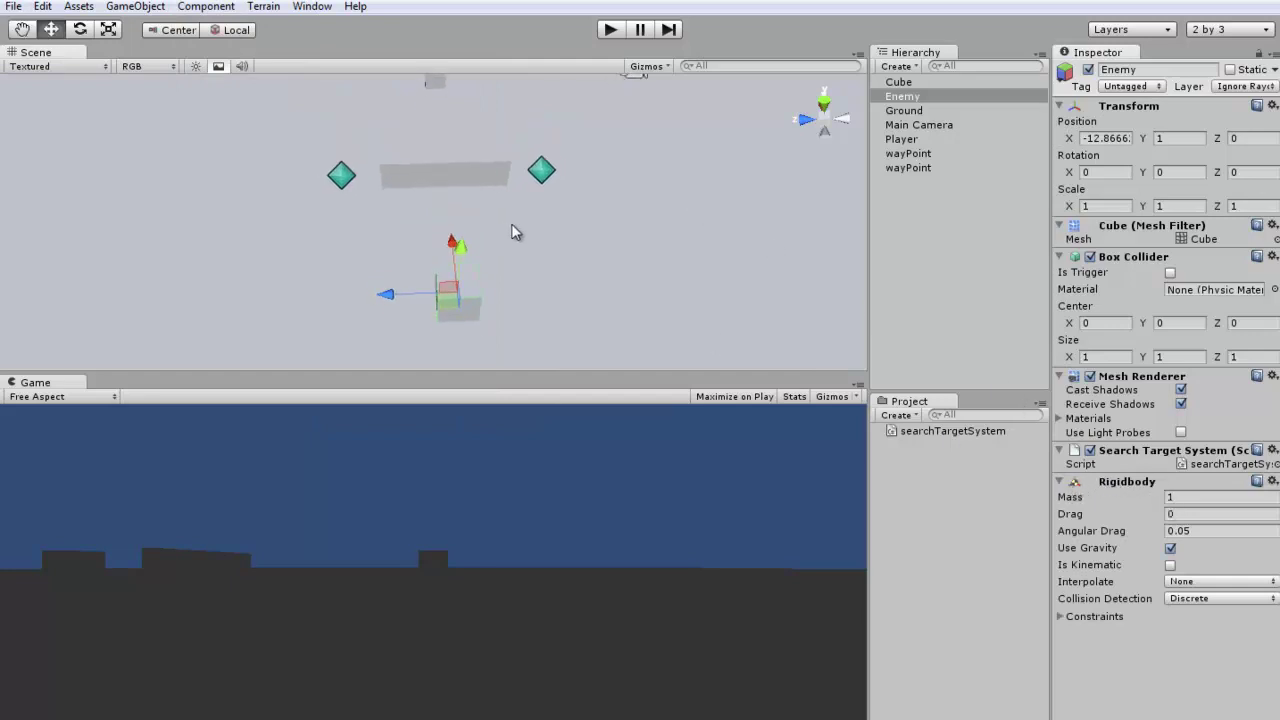
left_click(611, 30)
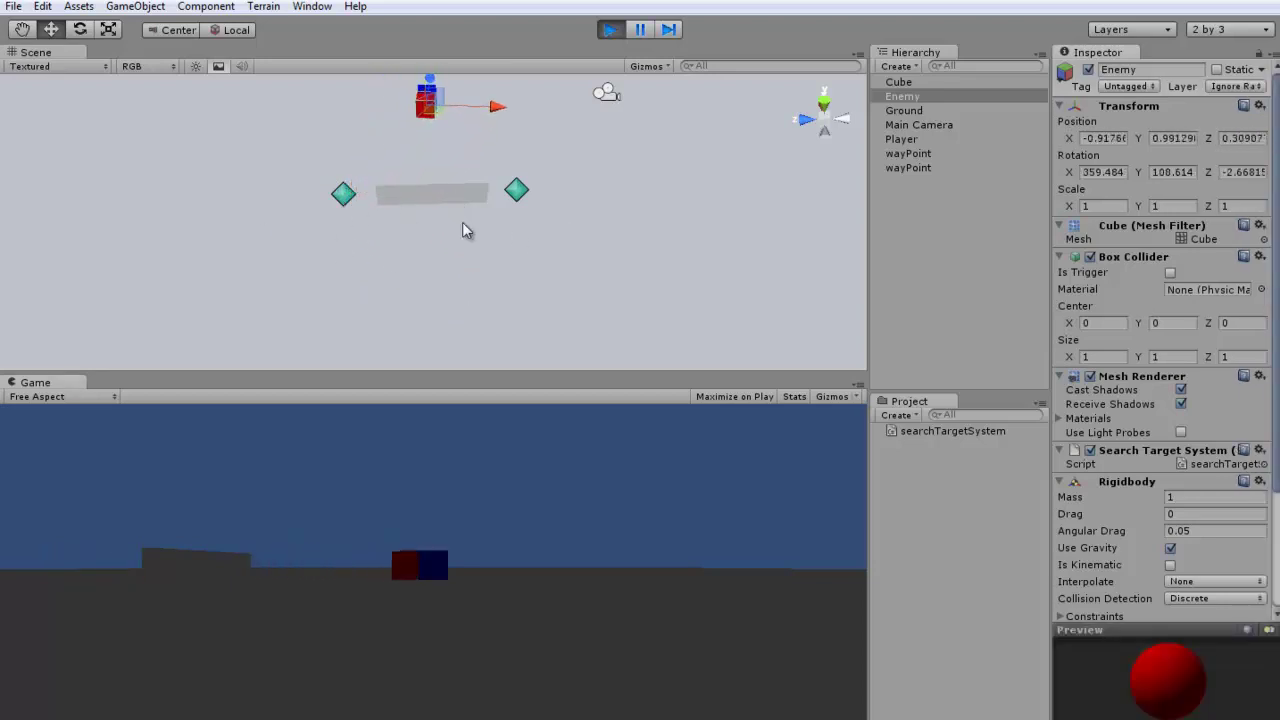
left_click(612, 30)
Nudge the left wayPoint along Z and survey the waypoints around the wall.
scroll(318, 215, "up", 1)
left_click(324, 198)
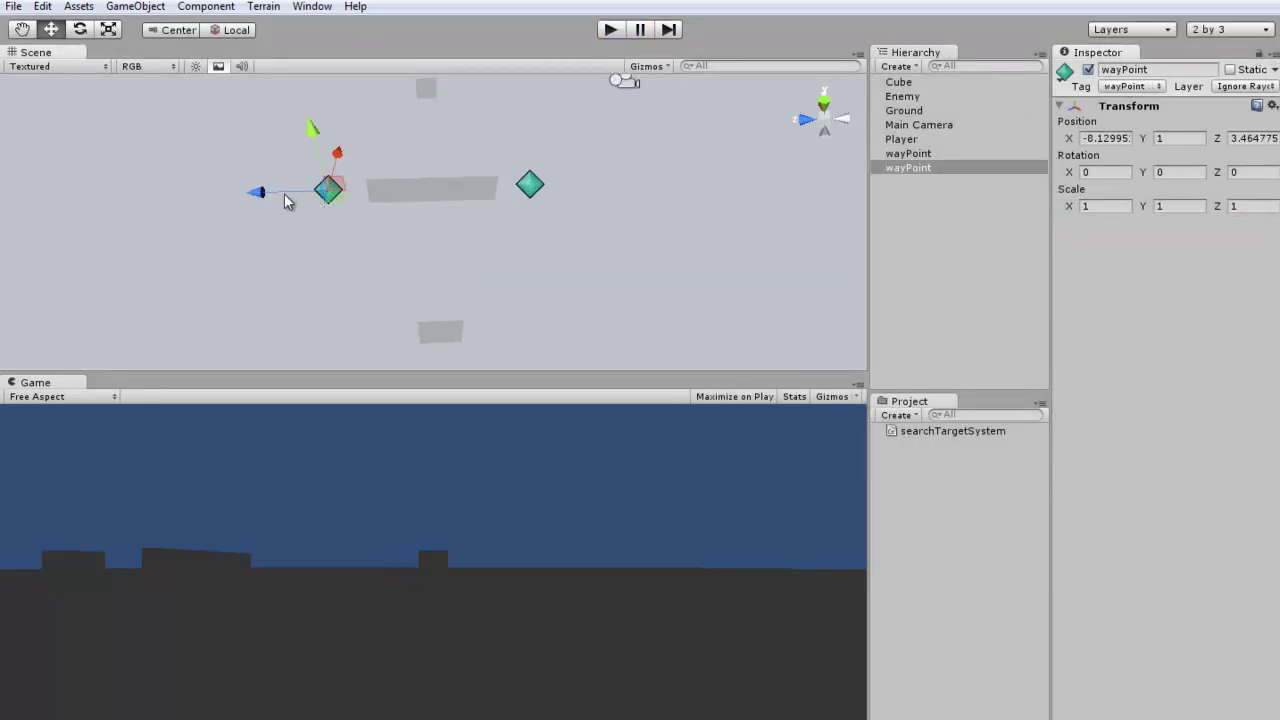
scroll(358, 200, "up", 1)
left_click_drag(283, 210, 267, 218)
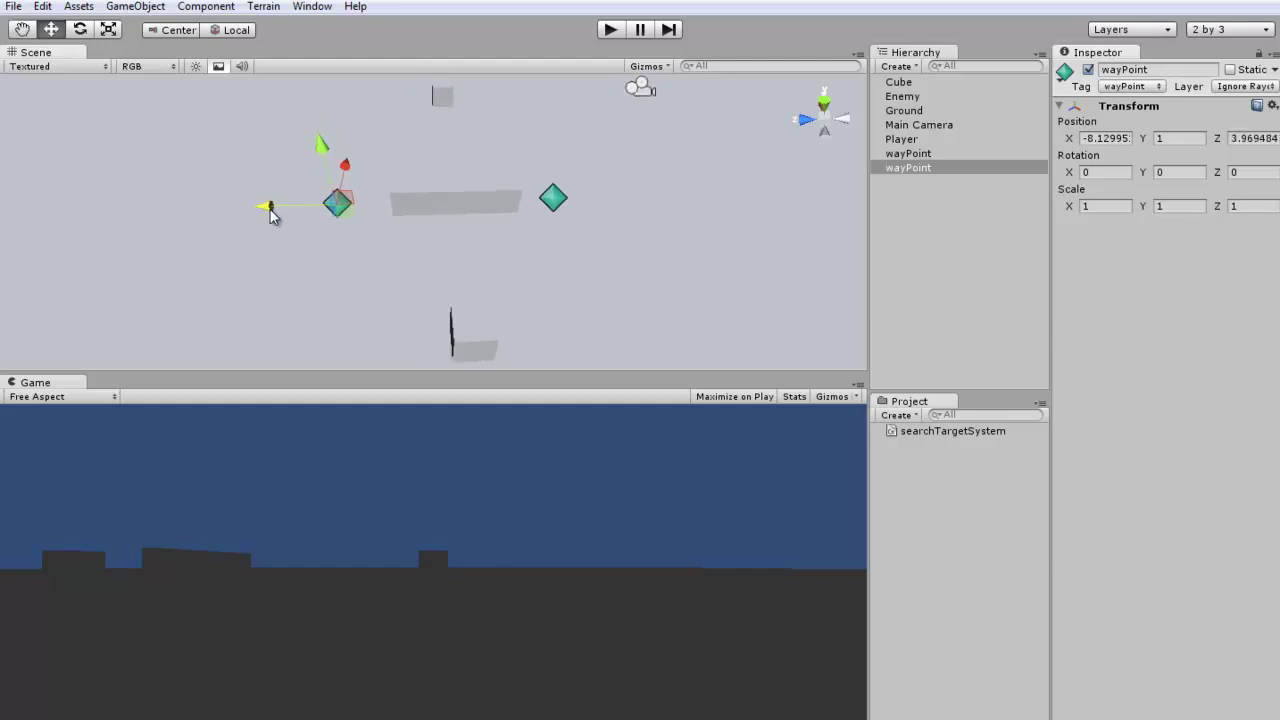
left_click(451, 332)
scroll(345, 227, "up", 5)
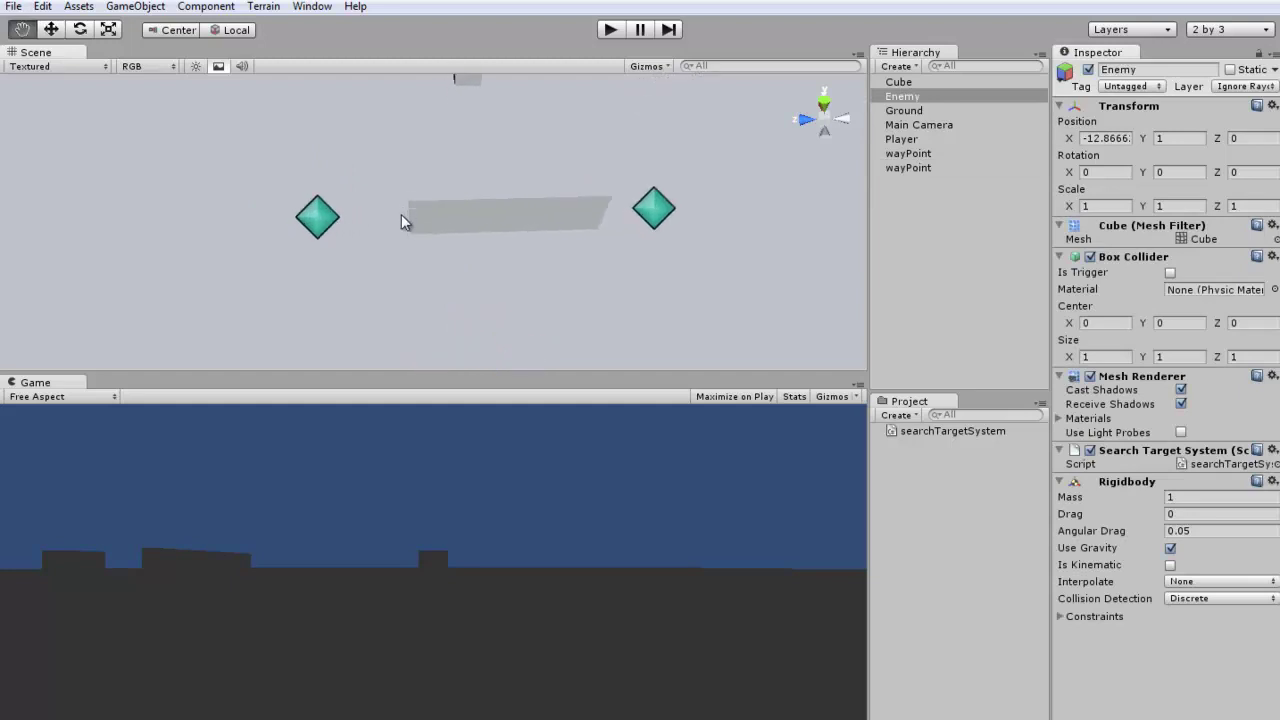
middle_click_drag(401, 214, 363, 314)
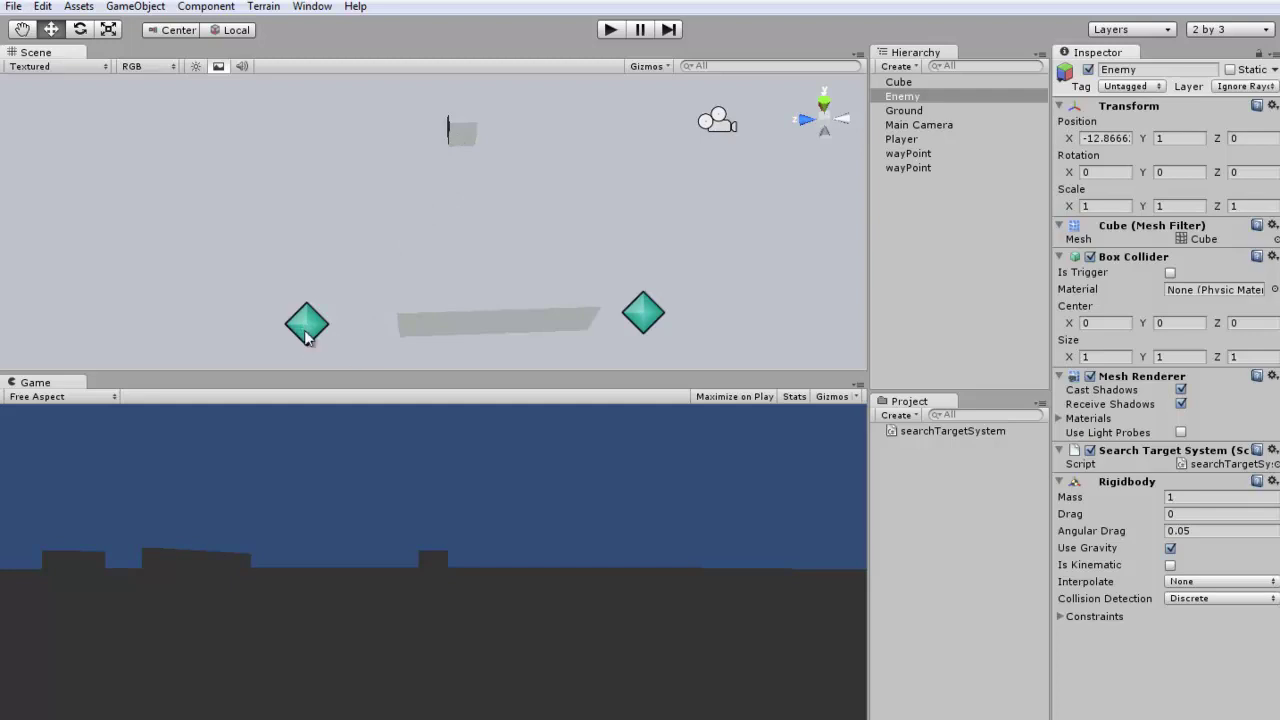
scroll(307, 338, "down", 2)
middle_click_drag(317, 333, 303, 274)
scroll(307, 257, "up", 1)
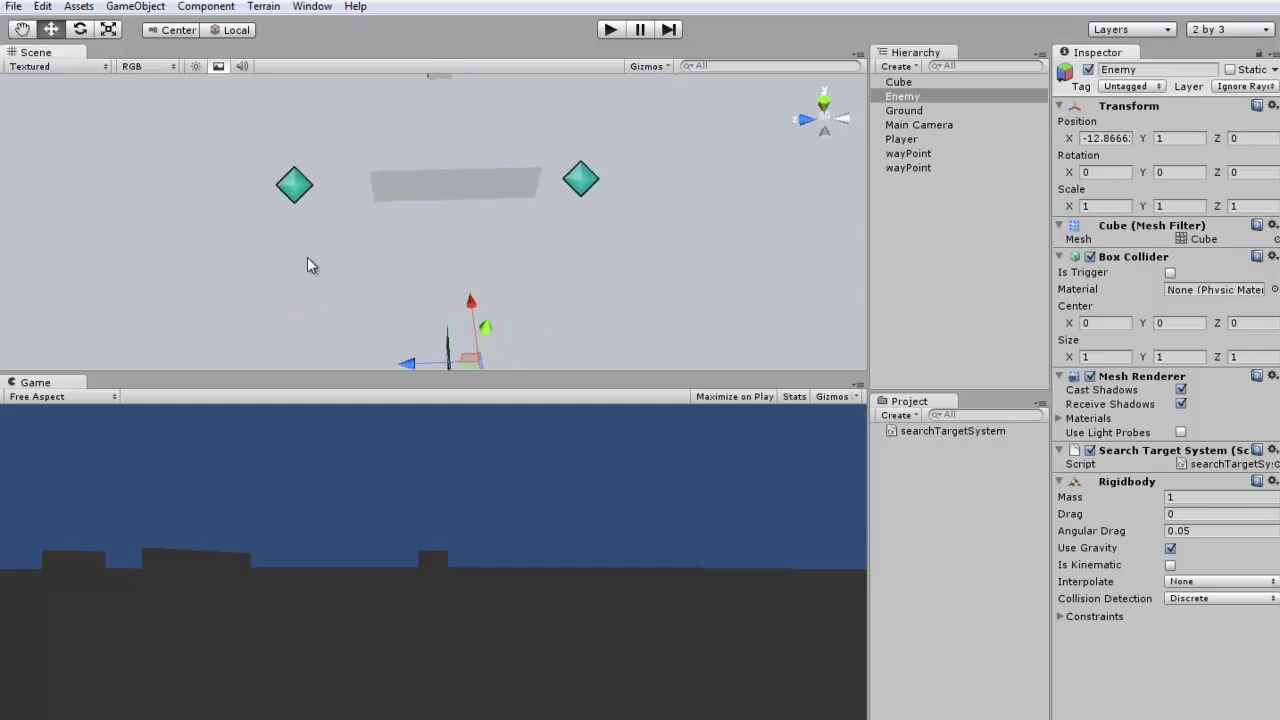
scroll(311, 224, "down", 1)
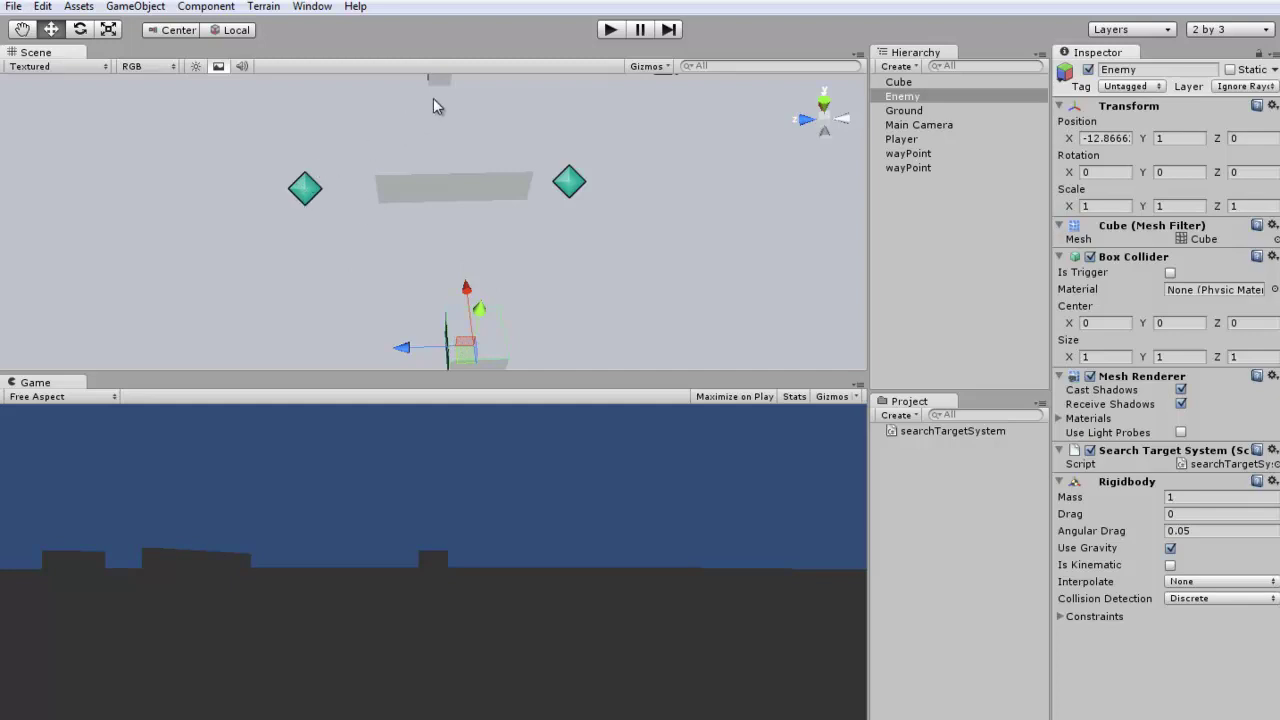
scroll(437, 240, "down", 5)
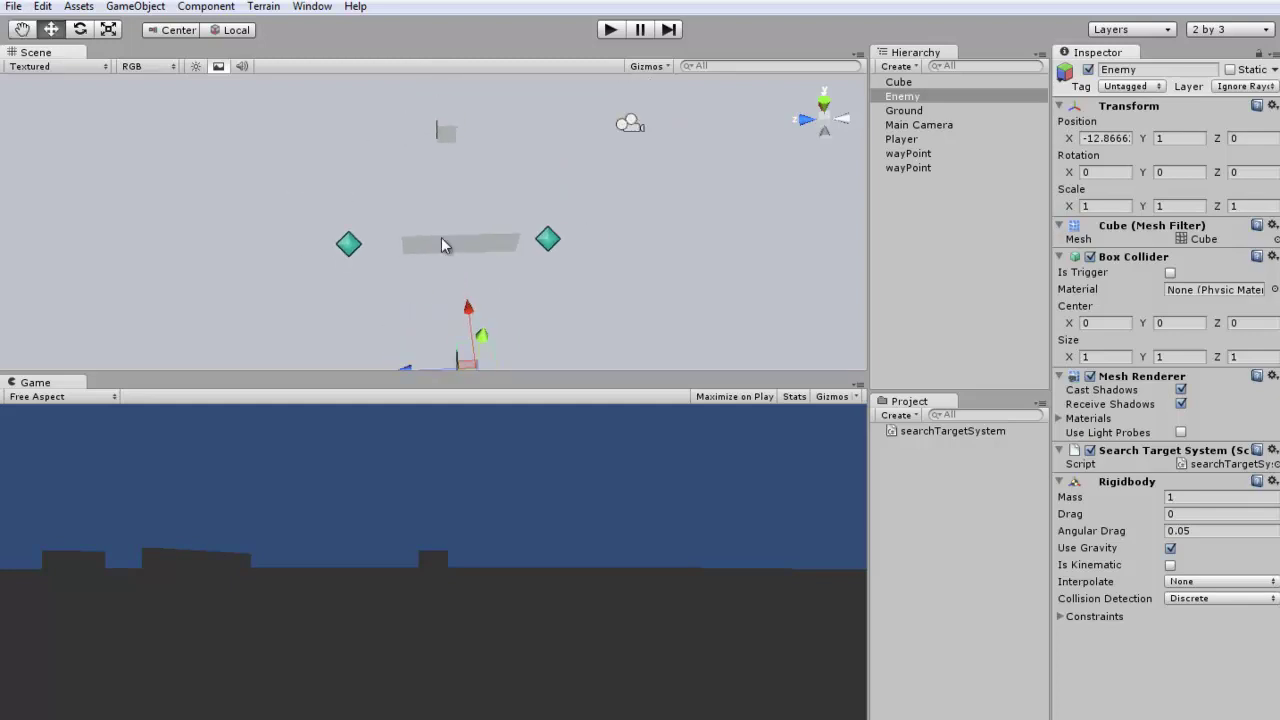
Move the left wayPoint back toward the wall, then bring up searchTargetSystem.cs.
left_click(441, 245)
mouse_move(451, 311)
middle_mouse_down()
mouse_move(434, 267)
mouse_move(491, 257)
middle_mouse_up()
left_click(500, 280)
scroll(491, 257, "up", 2)
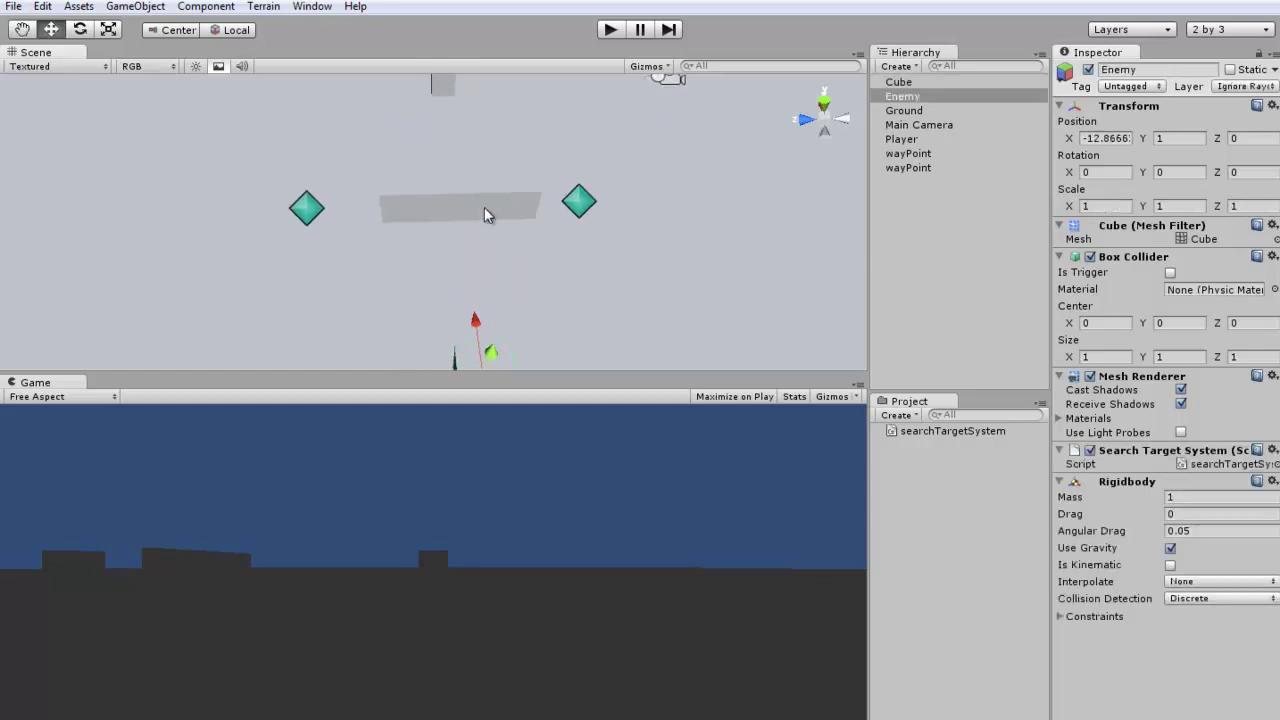
left_click(484, 207)
middle_click_drag(484, 207, 485, 214)
scroll(485, 214, "down", 4)
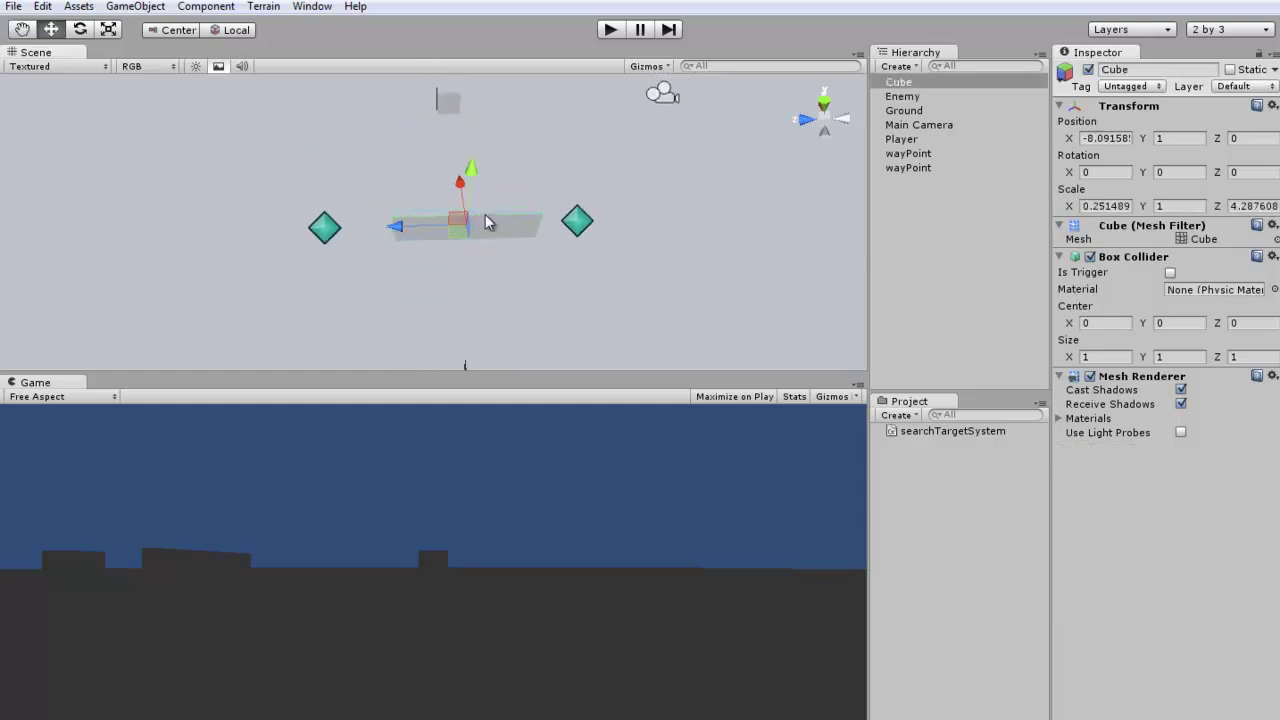
left_click(362, 208)
left_click_drag(298, 217, 275, 222)
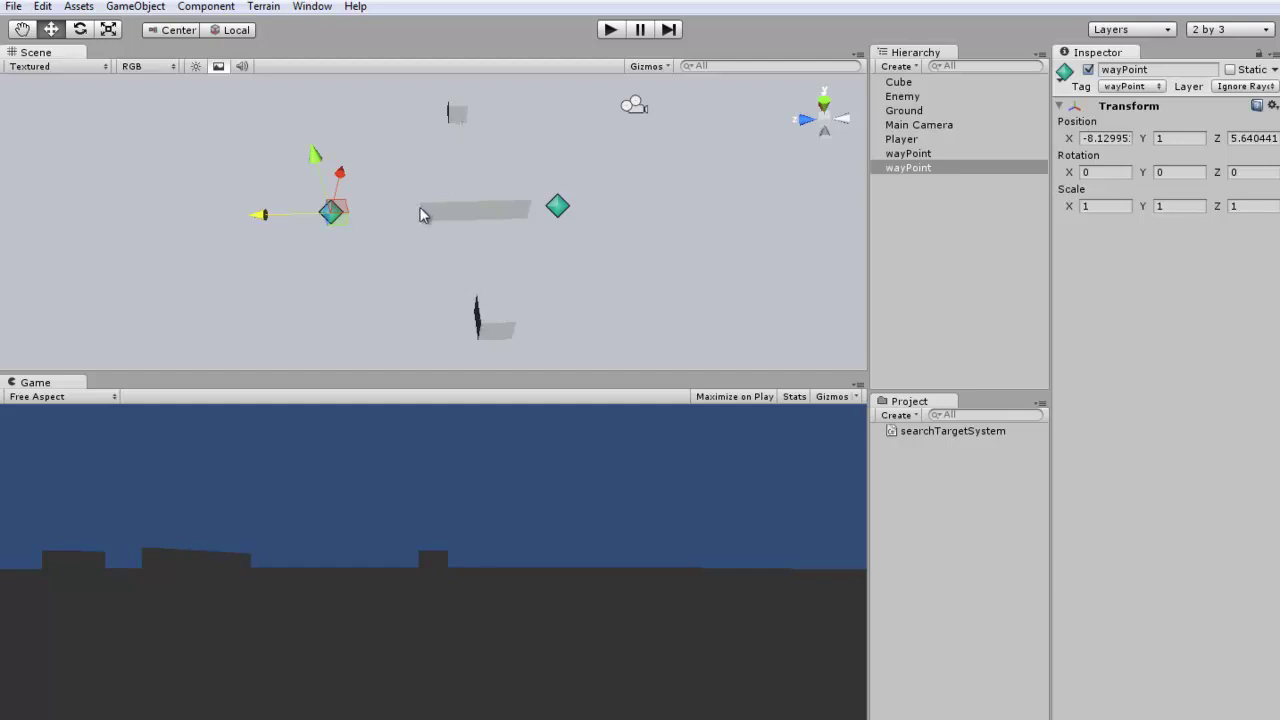
left_click_drag(266, 216, 329, 214)
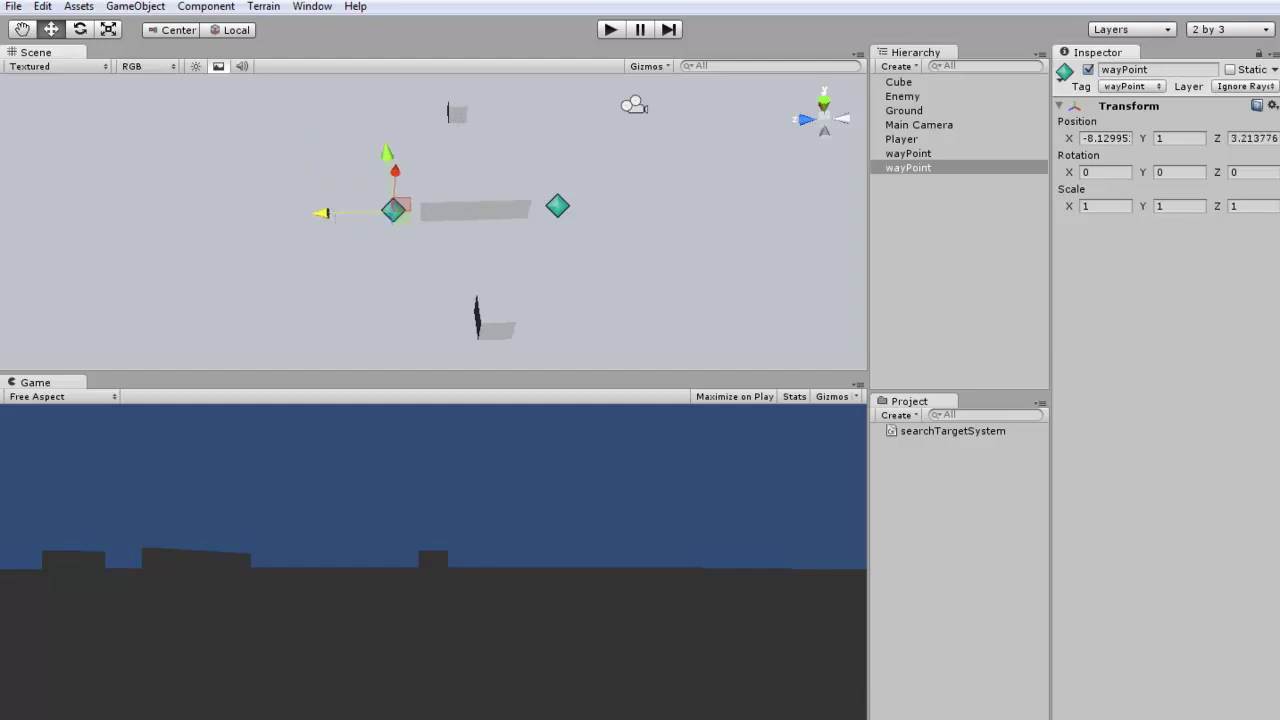
left_click(726, 705)
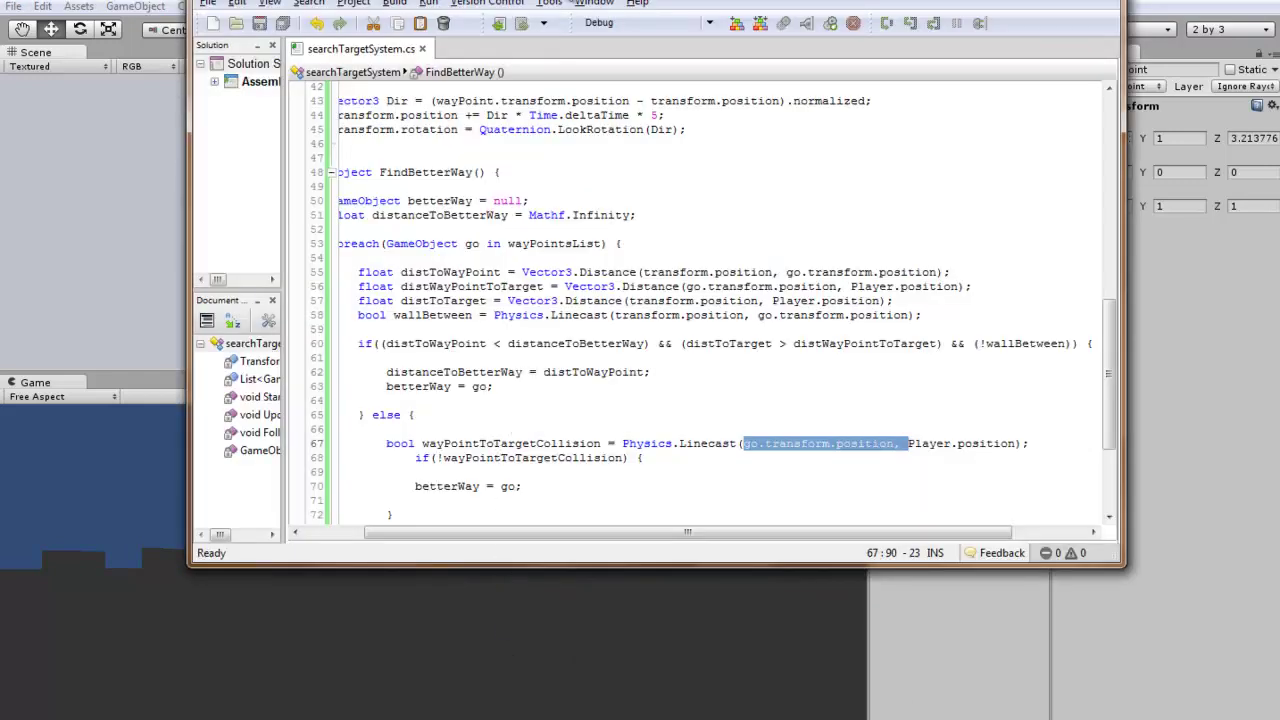
Highlight Follow()'s Linecast wall check, Player-tag fallback and the three movement lines.
key("super+Up")
scroll(374, 463, "up", 3)
scroll(374, 463, "up", 3)
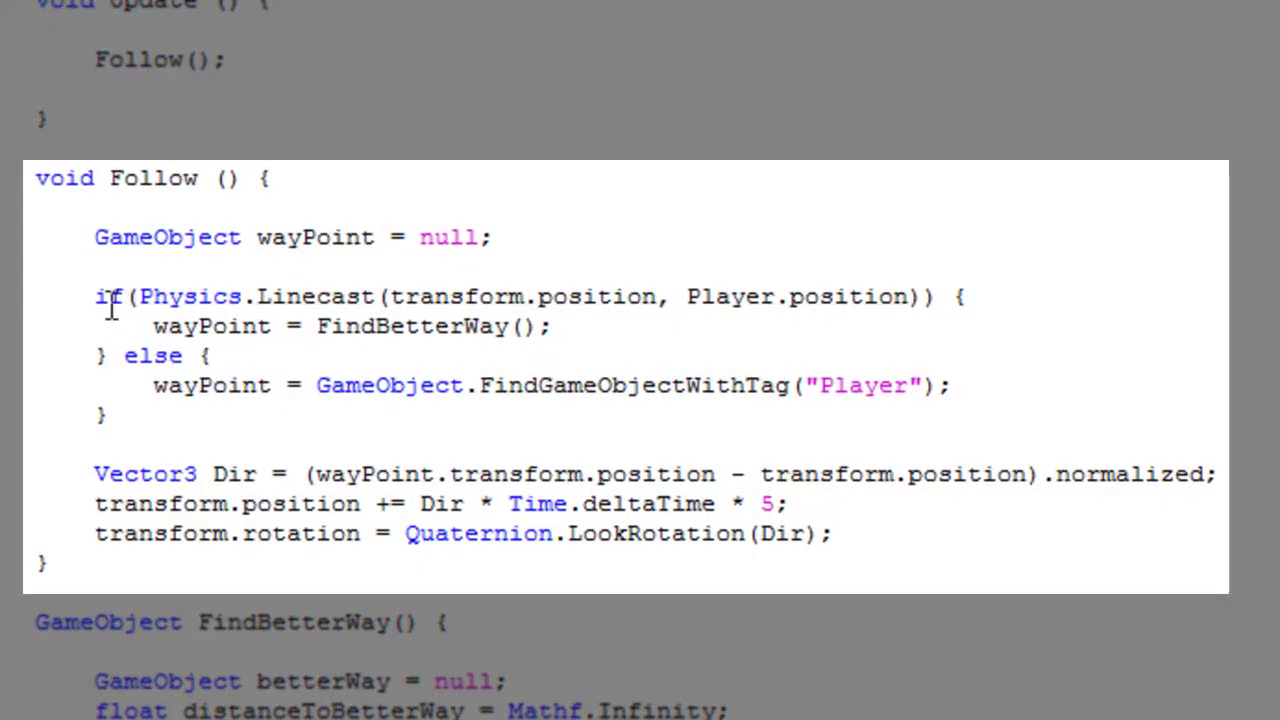
left_click_drag(95, 297, 936, 294)
left_click_drag(566, 333, 152, 326)
left_click_drag(95, 356, 213, 356)
mouse_move(587, 372)
left_mouse_down()
mouse_move(958, 398)
mouse_move(785, 380)
left_mouse_up()
left_click(922, 390)
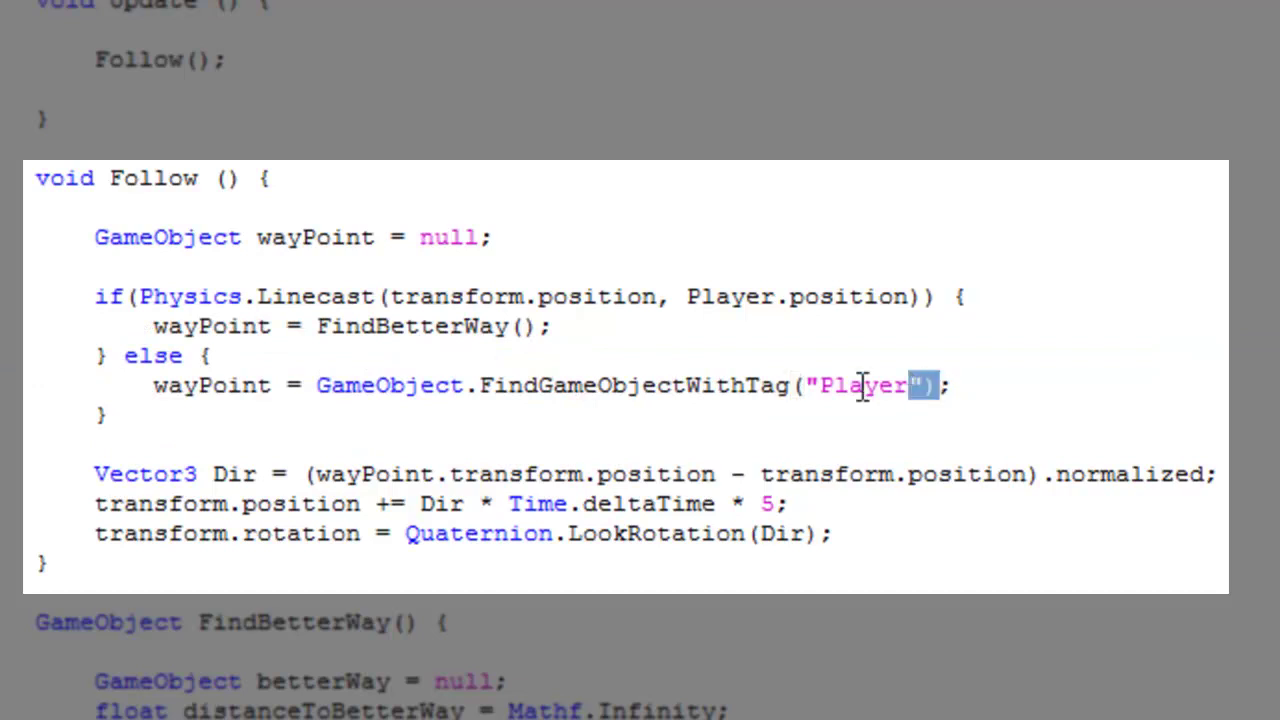
left_click_drag(92, 474, 829, 534)
left_click(829, 534)
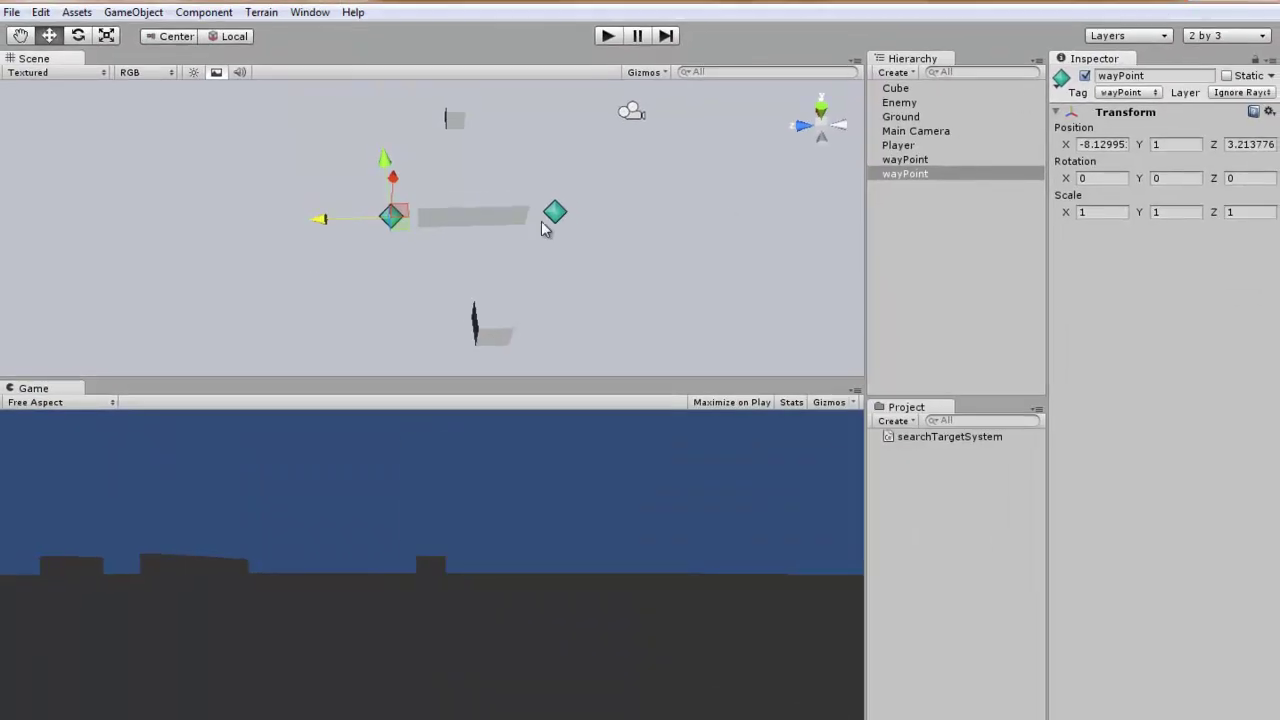
Duplicate the wall Cube and slide the copy along X, then forward along Z.
left_click_drag(541, 221, 391, 232, "alt")
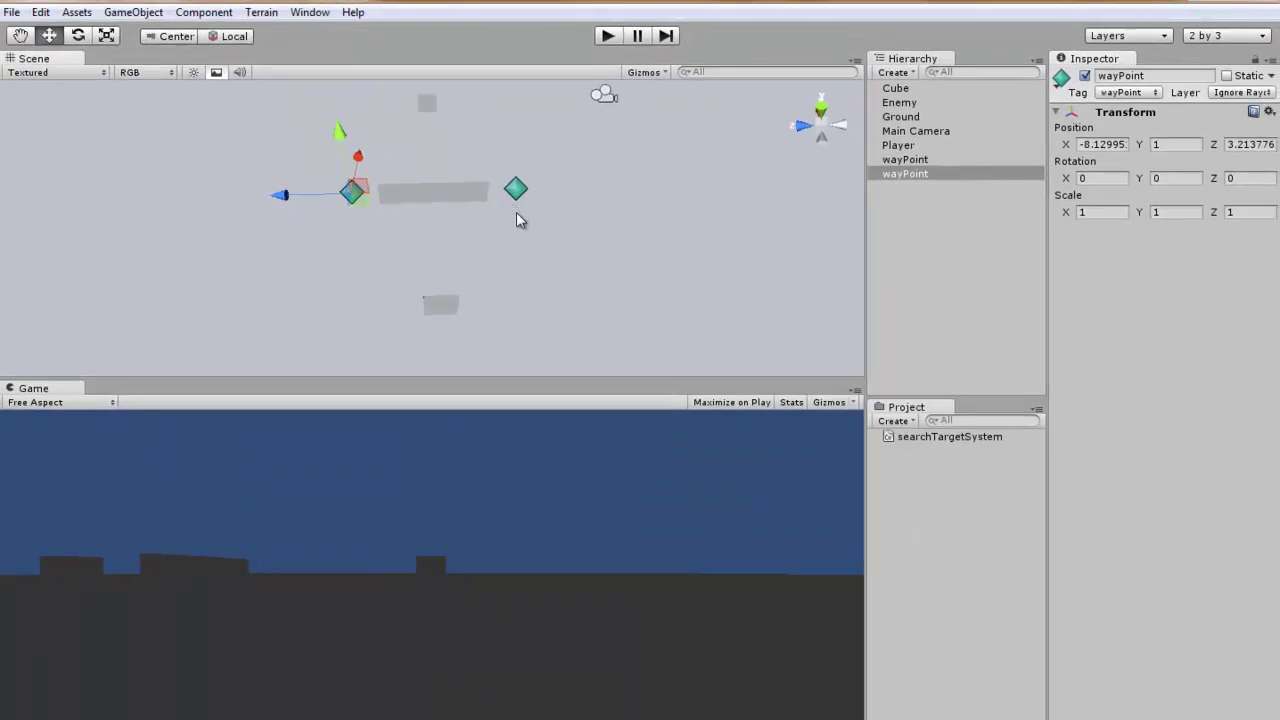
middle_click_drag(391, 232, 427, 254)
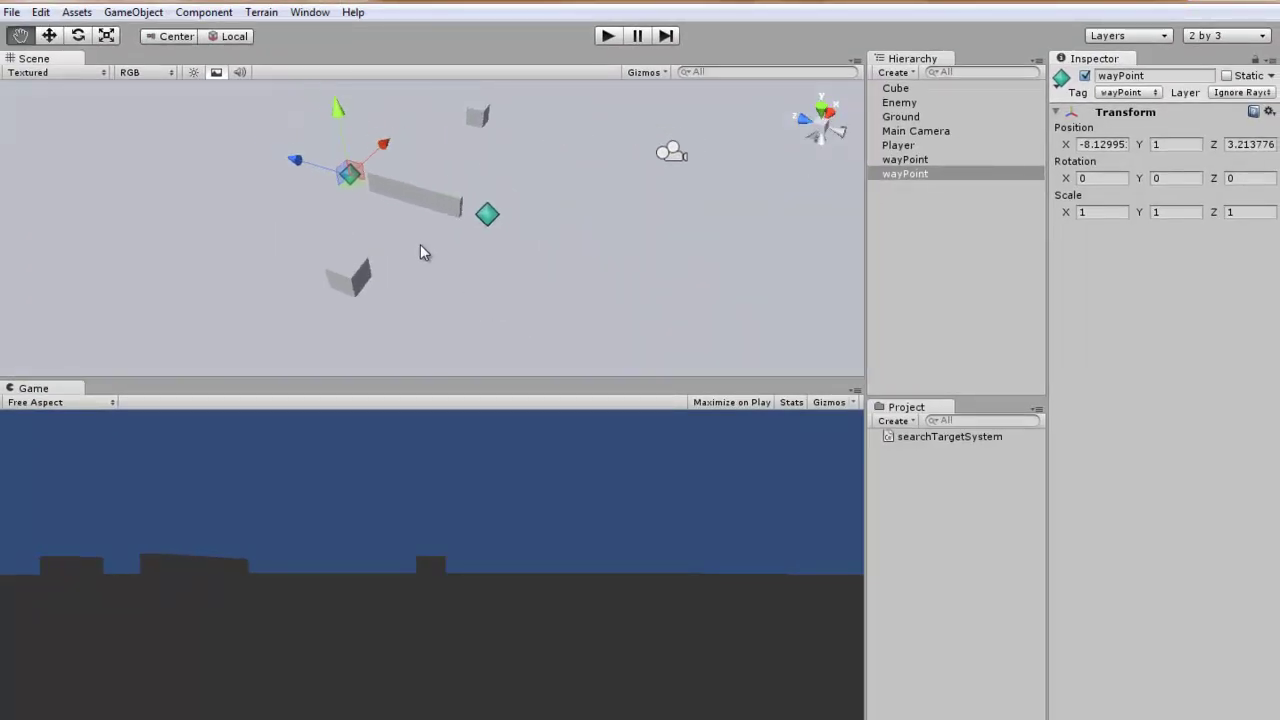
mouse_move(427, 253)
left_mouse_down("alt")
mouse_move(502, 241)
mouse_move(476, 217)
mouse_move(622, 255)
mouse_move(505, 274)
left_mouse_up("alt")
left_click(502, 241)
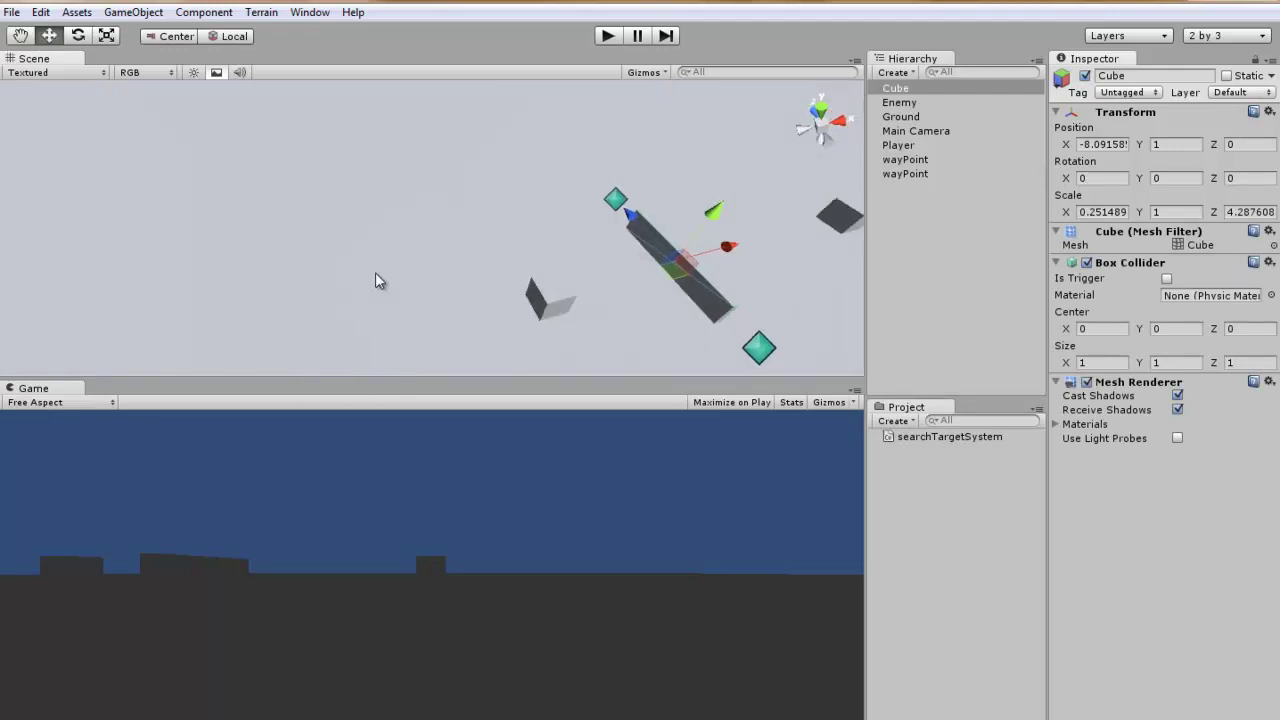
key("ctrl+d")
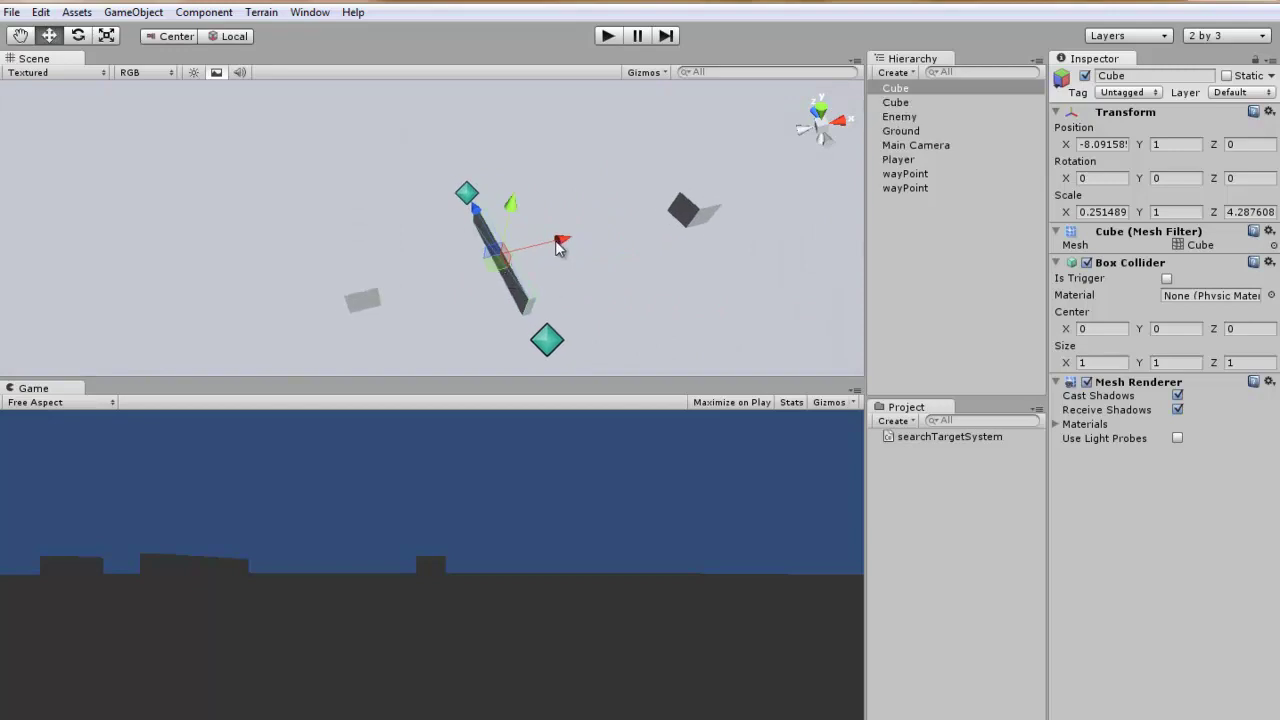
left_click_drag(555, 240, 655, 234)
left_click(543, 169)
left_click(590, 240)
mouse_move(556, 189)
left_mouse_down()
mouse_move(505, 108)
mouse_move(583, 227)
mouse_move(505, 284)
left_mouse_up()
Duplicate the wall twice more, turn one 90 degrees around Y and move it lower.
key("ctrl+d")
scroll(534, 250, "down", 2)
key("ctrl+d")
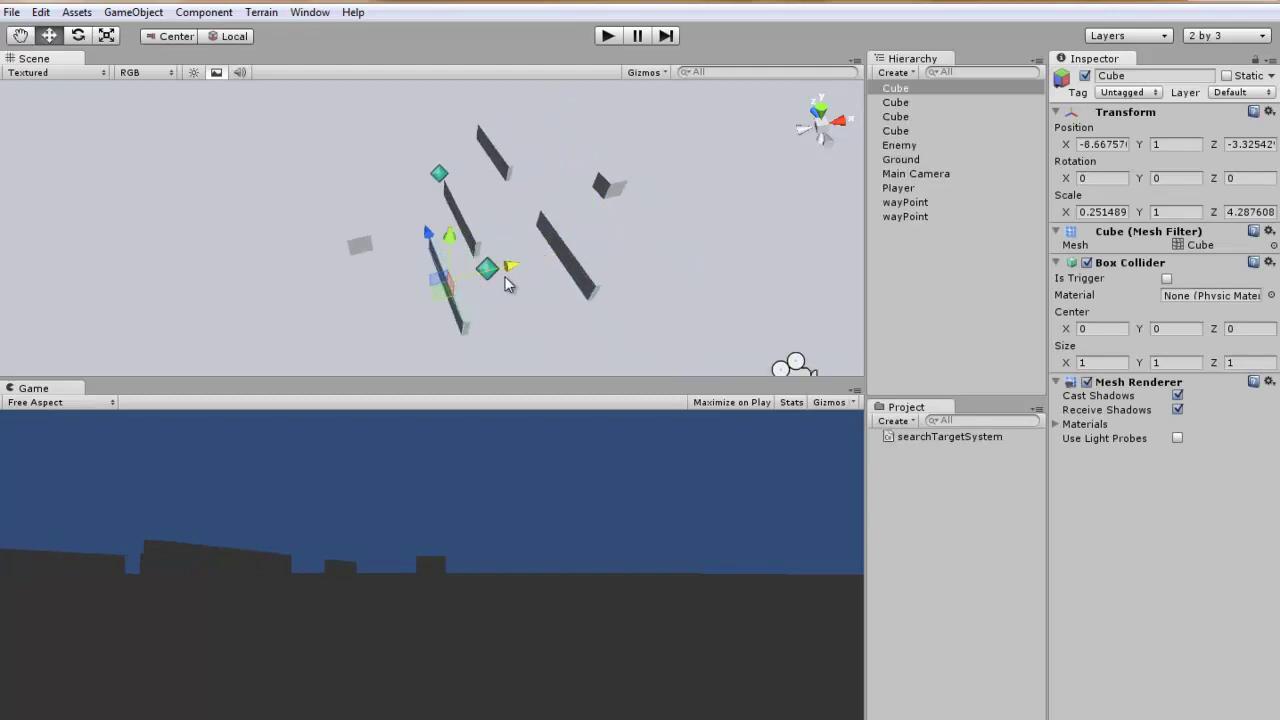
left_click(80, 36)
left_click_drag(451, 348, 686, 190)
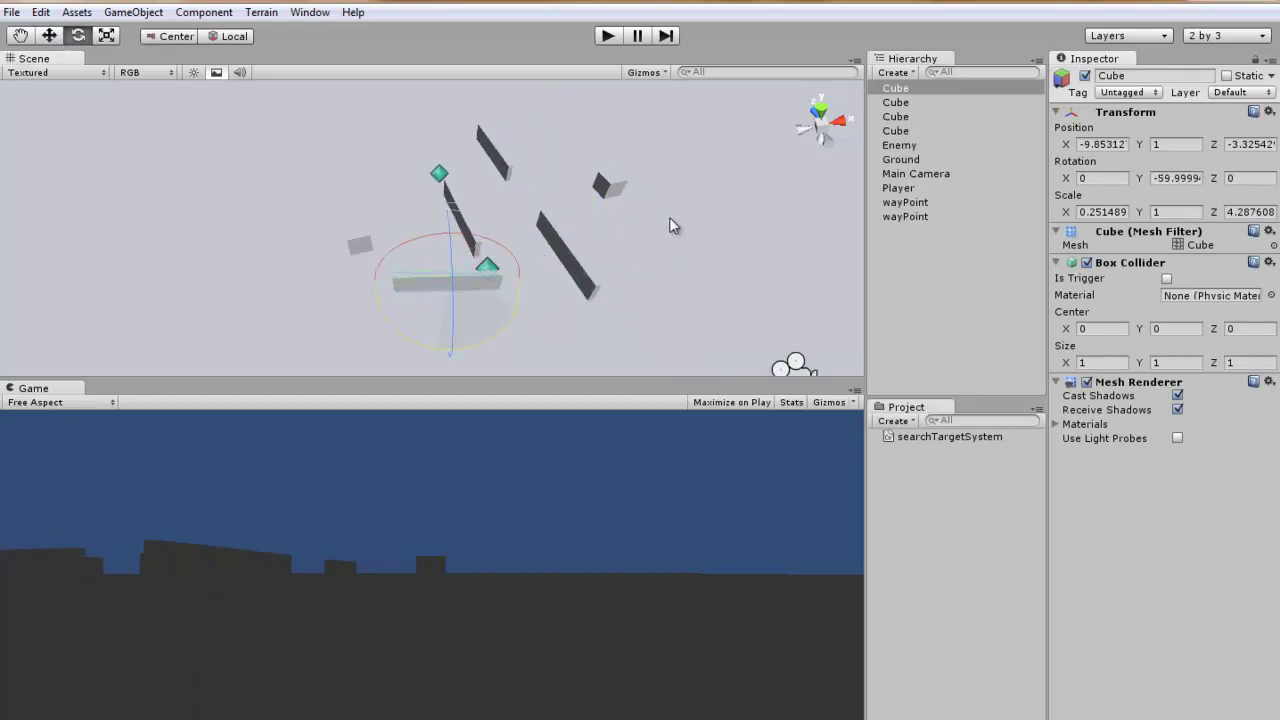
left_click(58, 40)
left_click(432, 270)
left_click(437, 286)
mouse_move(437, 286)
left_mouse_down()
mouse_move(423, 298)
mouse_move(470, 326)
left_mouse_up()
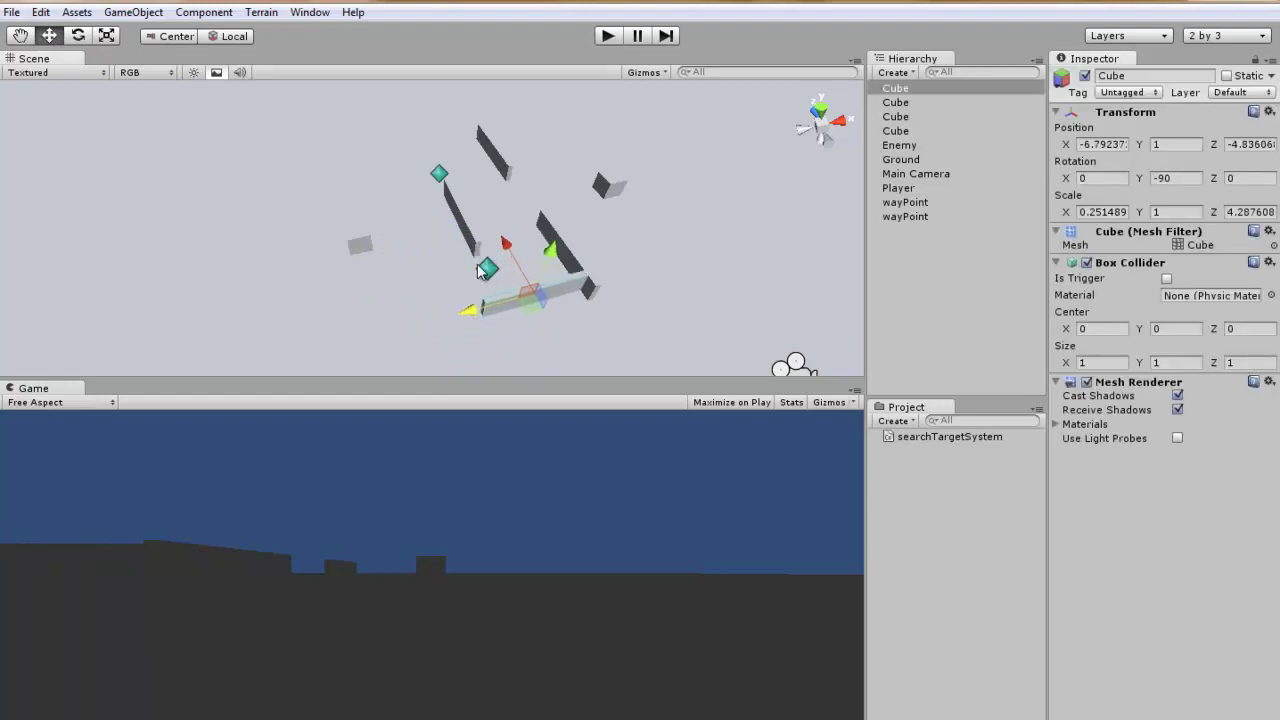
Duplicate the turned wall and place the copies on the maze's far side along X.
key("ctrl+d")
left_click_drag(481, 271, 509, 258)
middle_click_drag(509, 258, 509, 263)
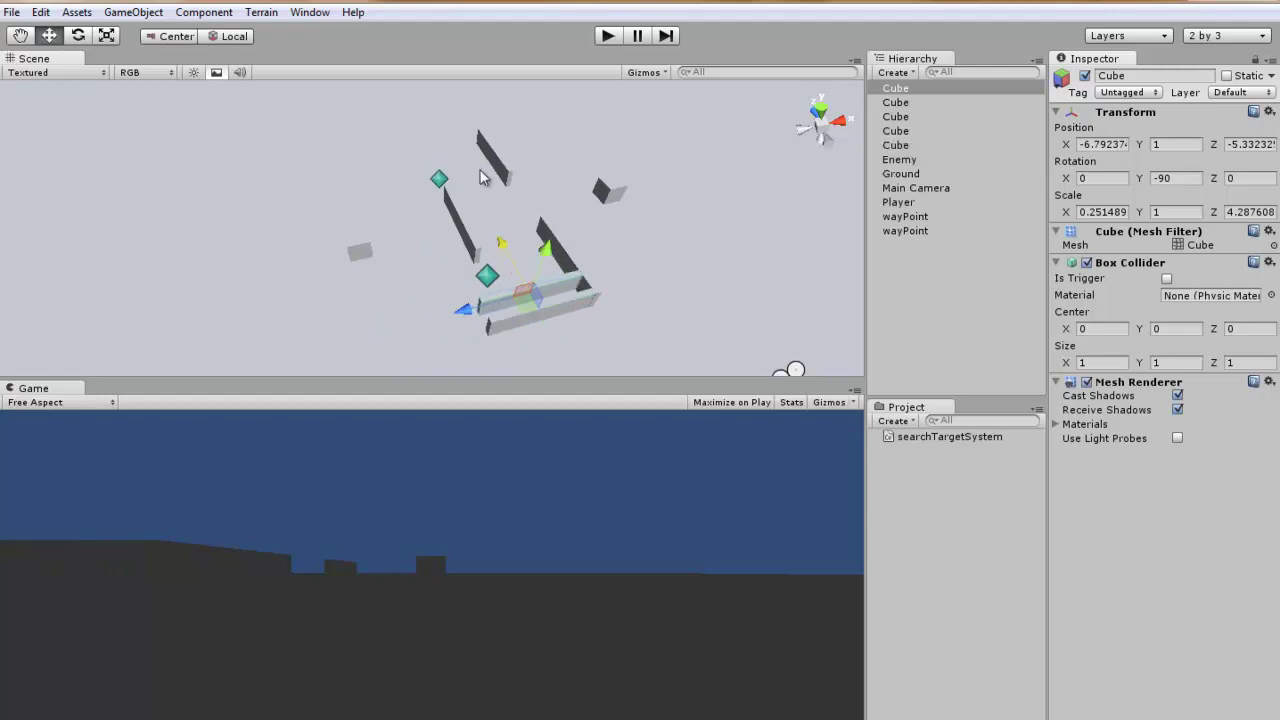
mouse_move(481, 178)
left_mouse_down()
mouse_move(358, 99)
mouse_move(388, 348)
mouse_move(388, 225)
left_mouse_up()
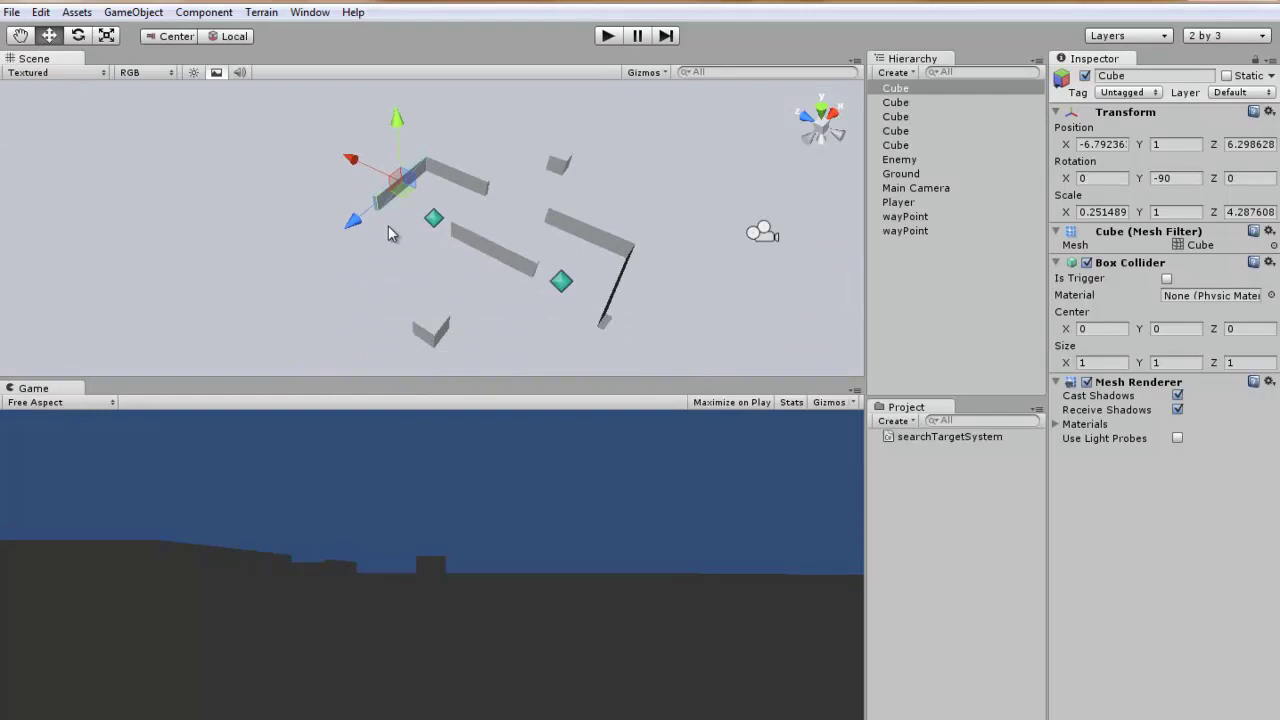
scroll(388, 225, "up", 2)
key("ctrl+d")
mouse_move(359, 181)
left_mouse_down()
mouse_move(276, 247)
mouse_move(332, 246)
mouse_move(300, 258)
mouse_move(296, 182)
left_mouse_up()
key("ctrl+d")
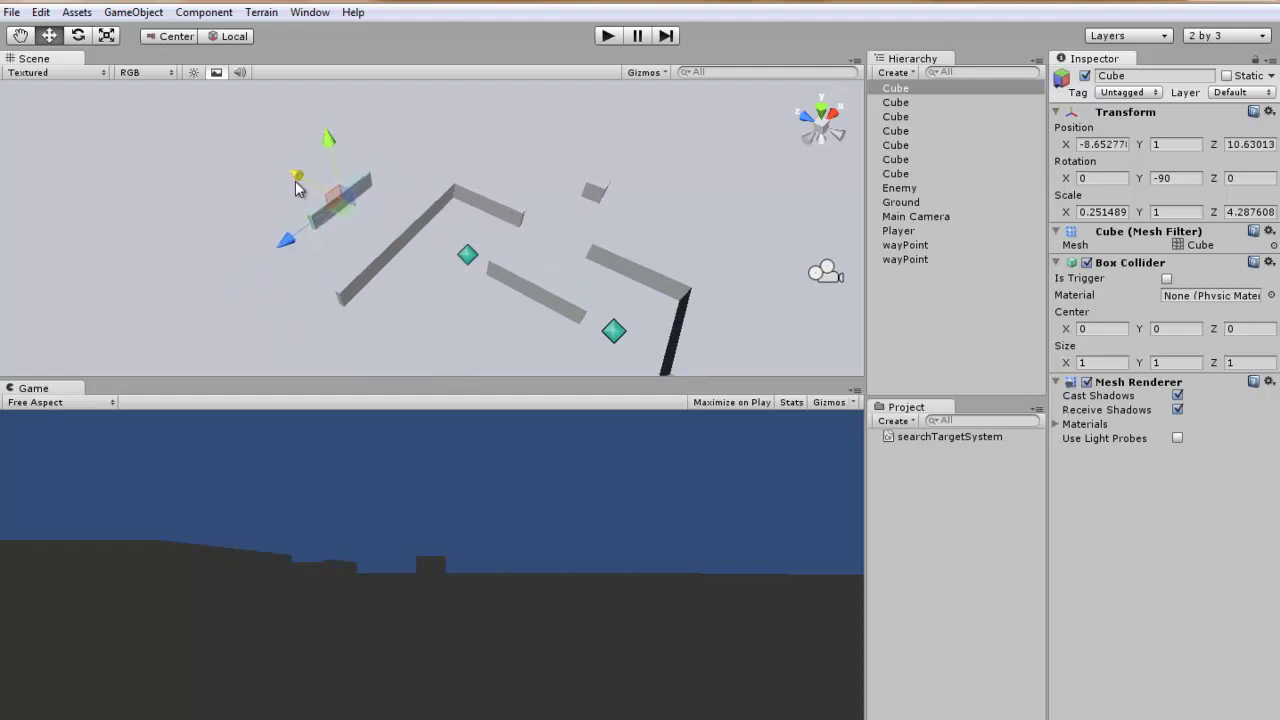
Reframe the maze and place another wall copy further to the right along X.
scroll(467, 281, "down", 3)
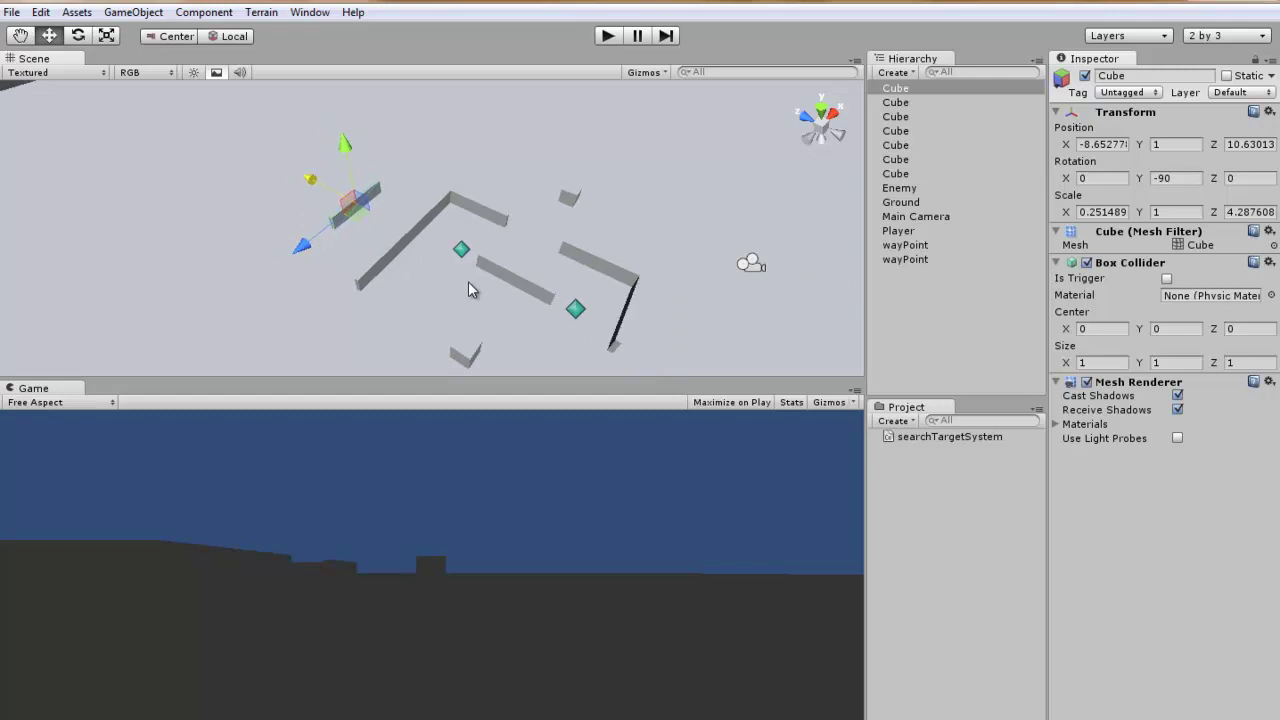
scroll(484, 277, "up", 3)
mouse_move(445, 239)
middle_mouse_down()
mouse_move(458, 271)
mouse_move(431, 258)
middle_mouse_up()
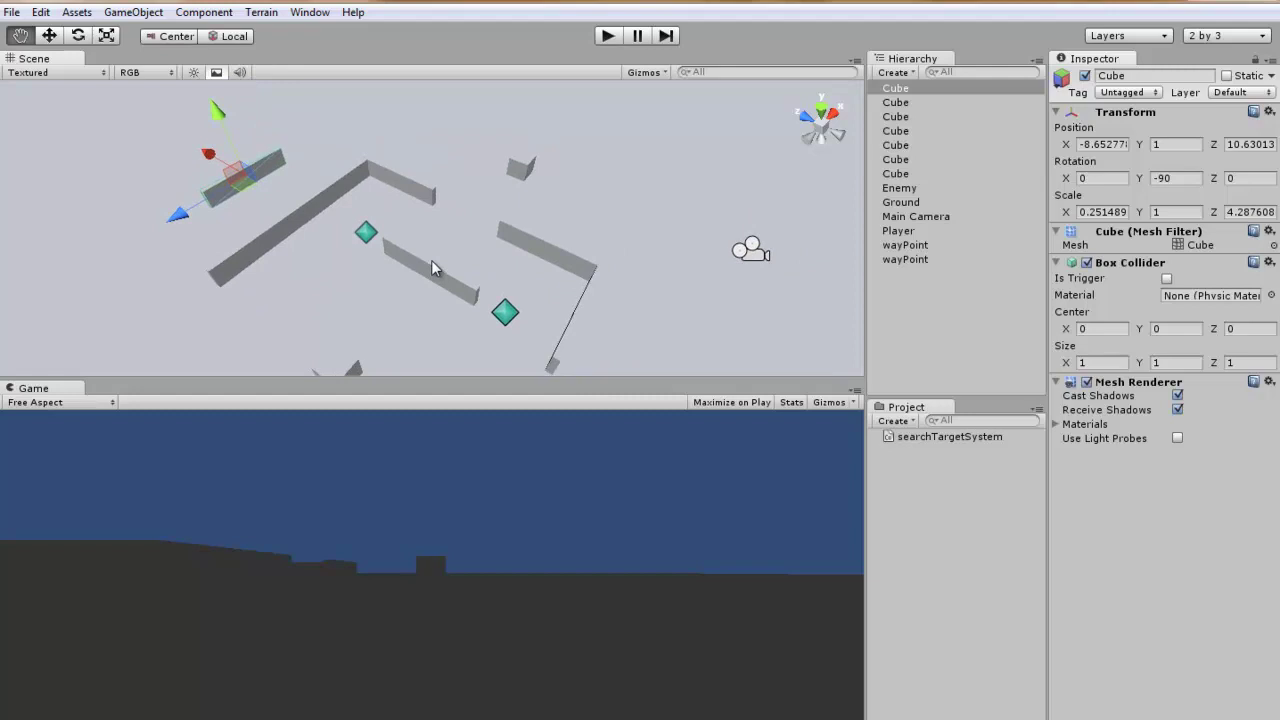
mouse_move(431, 260)
middle_mouse_down()
mouse_move(439, 248)
mouse_move(359, 258)
mouse_move(402, 311)
mouse_move(329, 331)
middle_mouse_up()
scroll(404, 295, "up", 3)
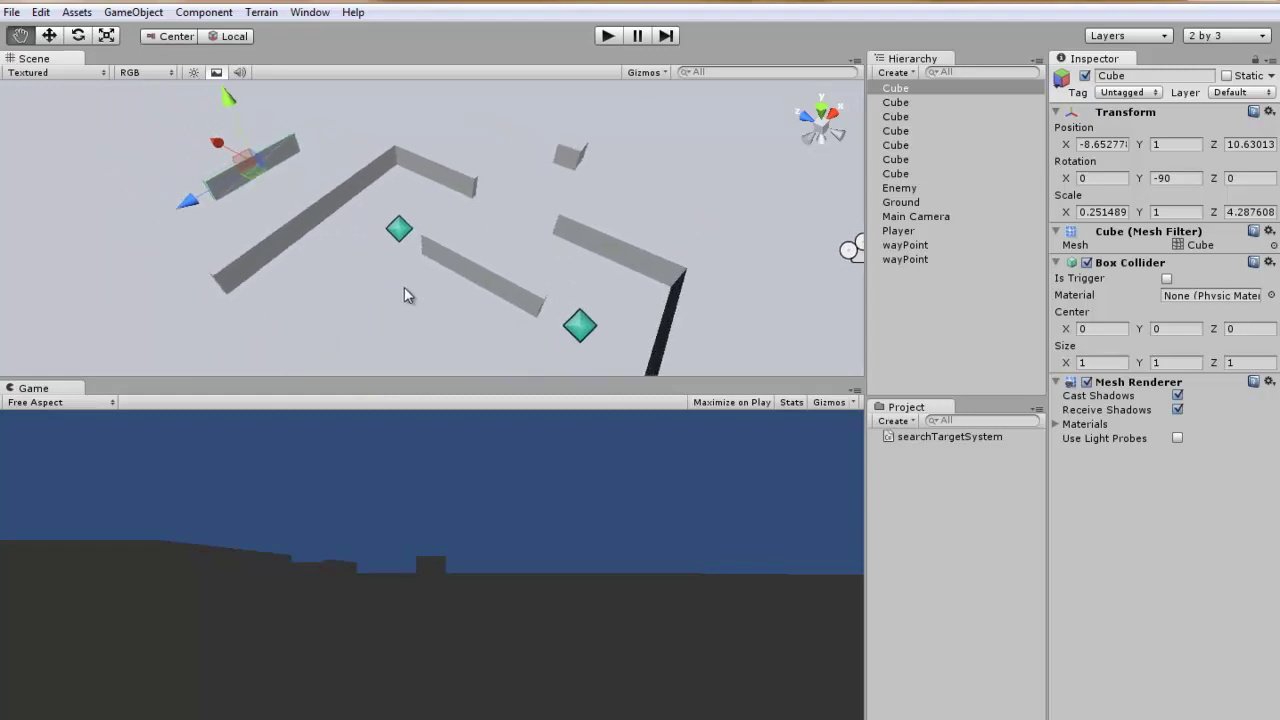
scroll(372, 304, "down", 2)
scroll(366, 305, "down", 2)
scroll(380, 290, "down", 2)
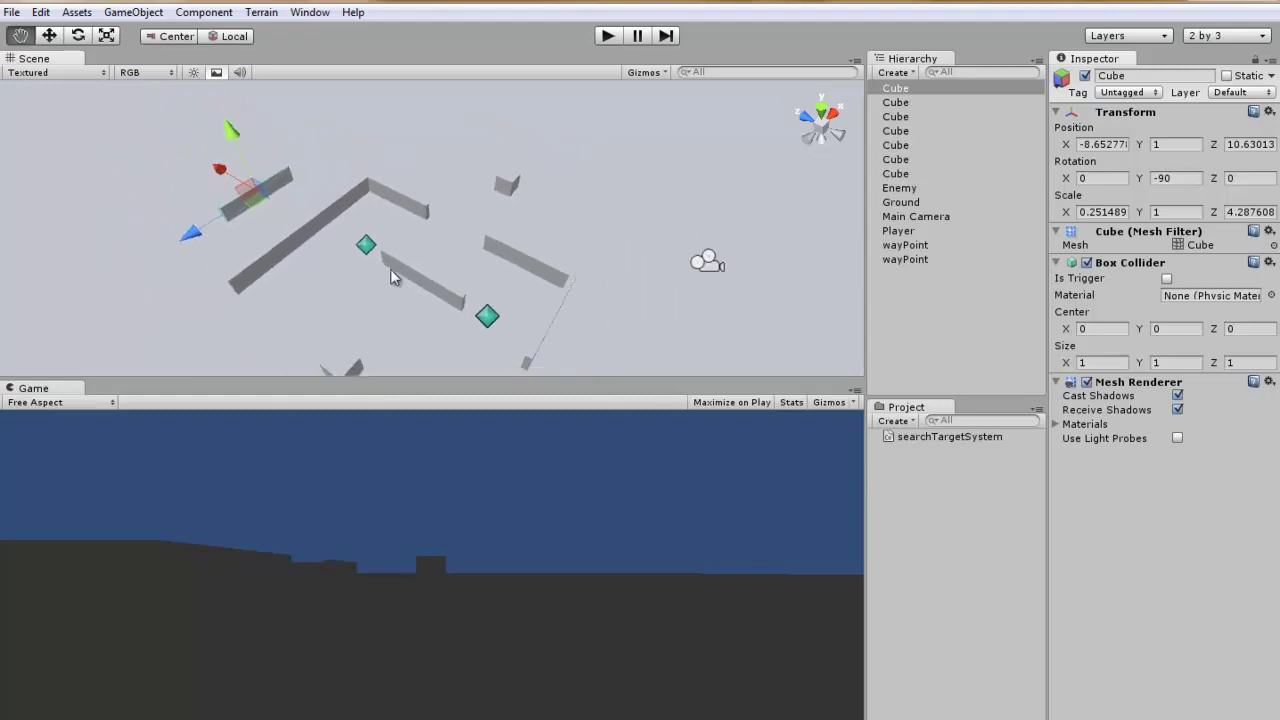
mouse_move(393, 277)
middle_mouse_down()
mouse_move(403, 289)
mouse_move(366, 283)
middle_mouse_up()
scroll(377, 280, "down", 2)
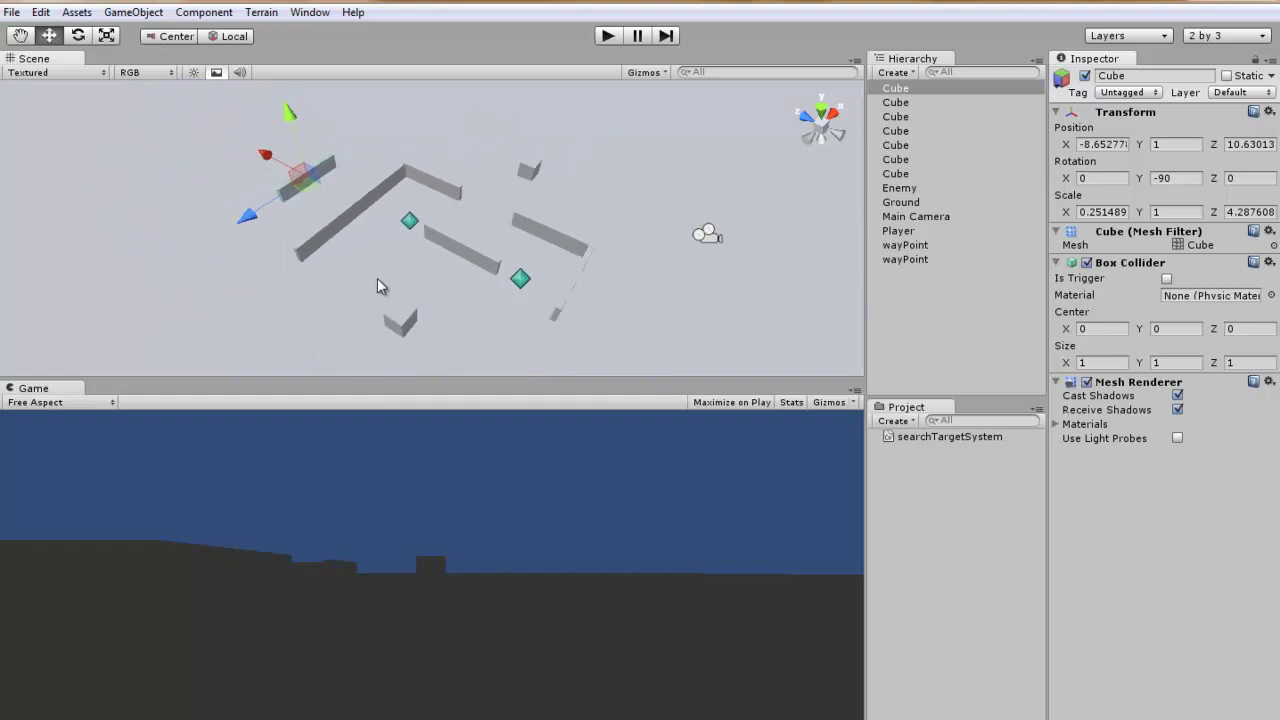
key("ctrl+d")
mouse_move(320, 166)
left_mouse_down()
mouse_move(343, 248)
mouse_move(380, 262)
mouse_move(219, 262)
left_mouse_up()
Angle the new wall to -45 degrees around Y and nudge it into place.
left_click(78, 35)
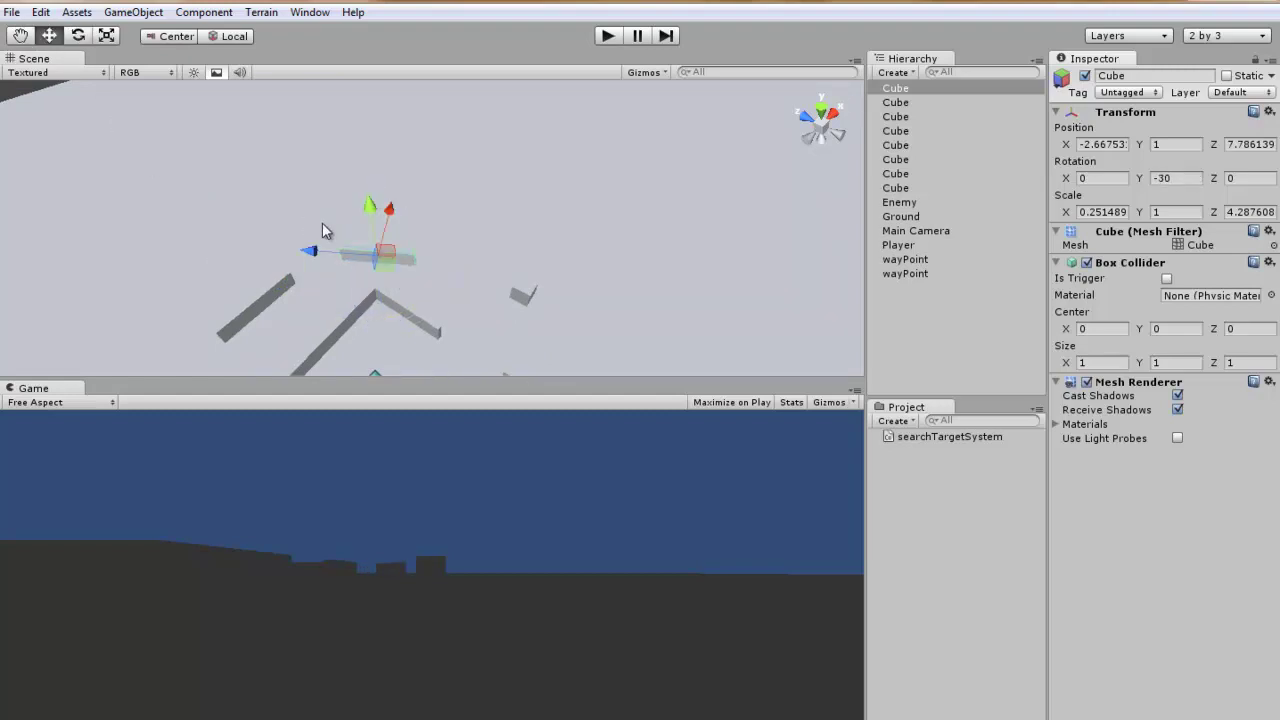
scroll(322, 222, "up", 2)
middle_click_drag(322, 222, 381, 233)
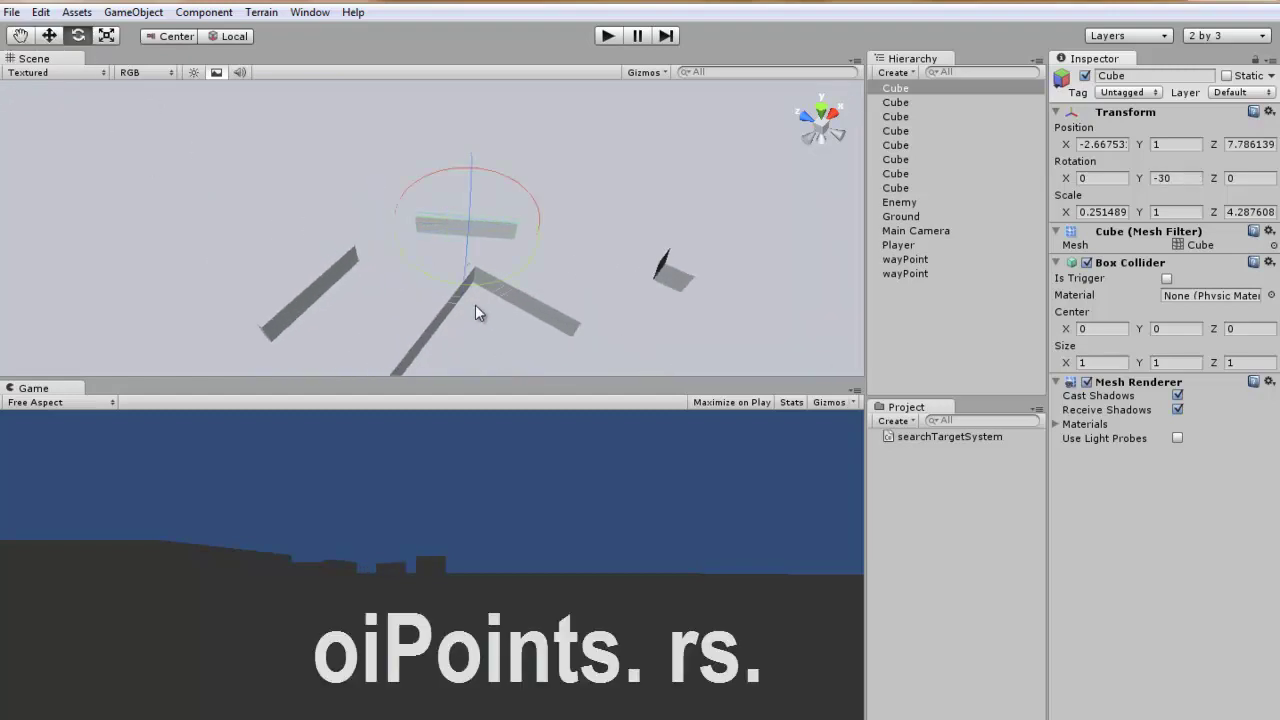
left_click_drag(458, 284, 486, 306)
left_click(49, 35)
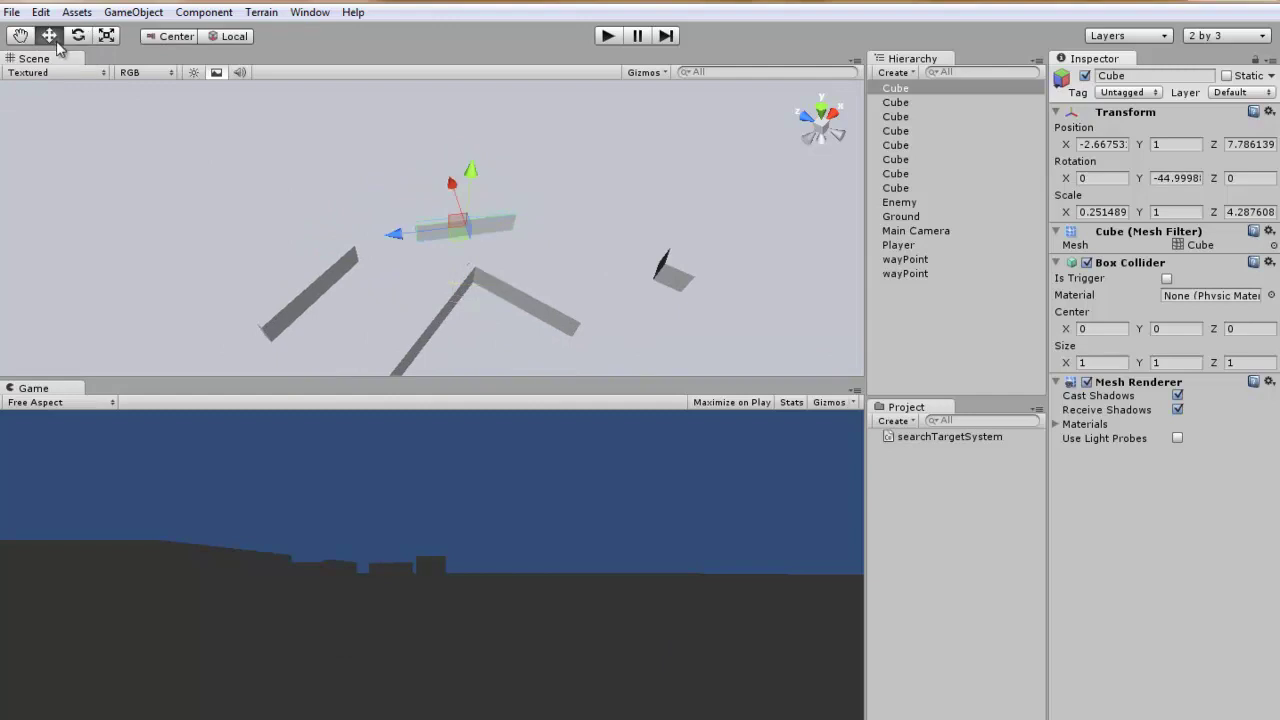
scroll(463, 222, "up", 1)
left_click_drag(463, 222, 445, 208)
Copy the angled wall to the maze's lower left, then duplicate and turn it further.
scroll(384, 258, "down", 3)
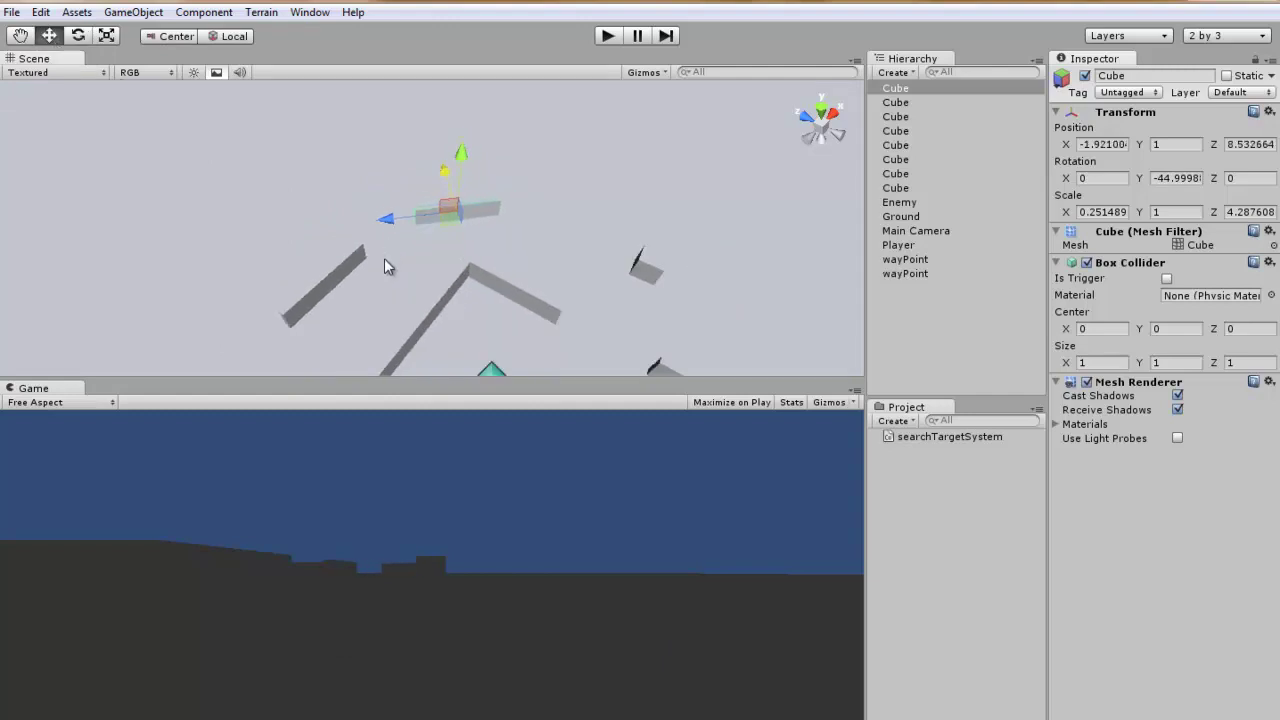
mouse_move(366, 283)
left_mouse_down("alt")
mouse_move(558, 293)
mouse_move(449, 299)
left_mouse_up("alt")
key("ctrl+d")
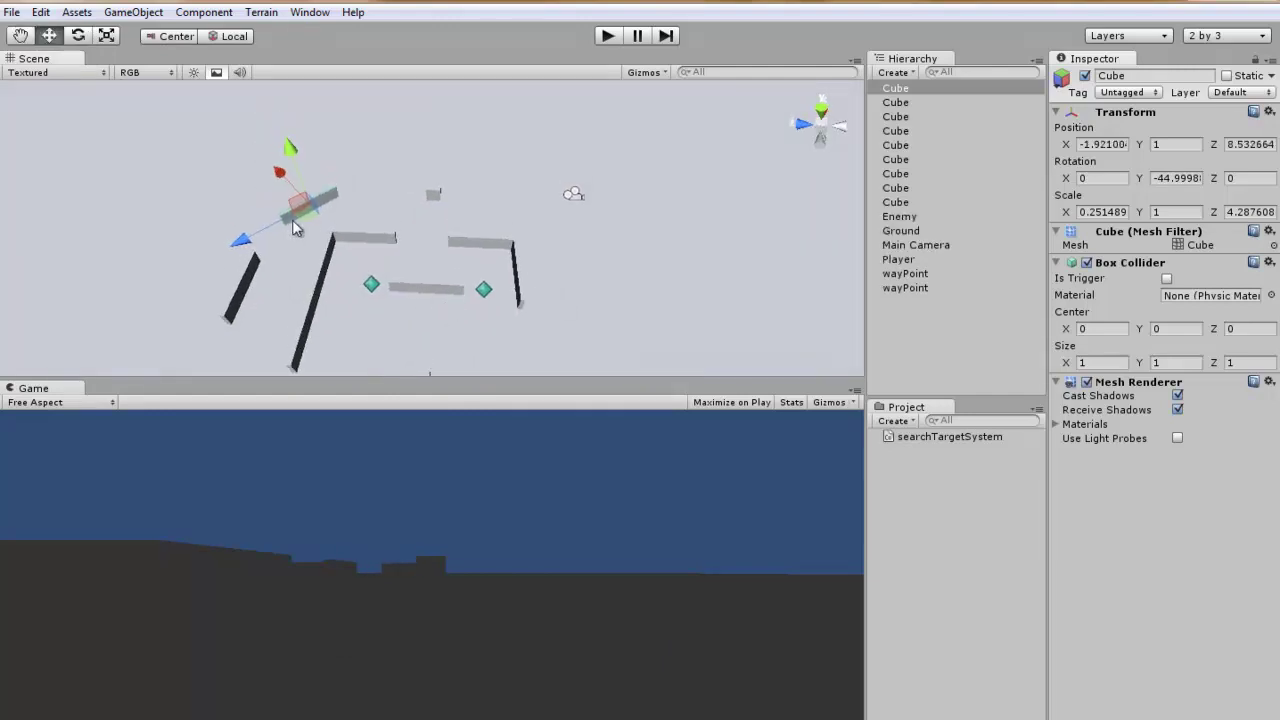
mouse_move(289, 149)
left_mouse_down()
mouse_move(503, 318)
mouse_move(434, 286)
left_mouse_up()
key("ctrl+d")
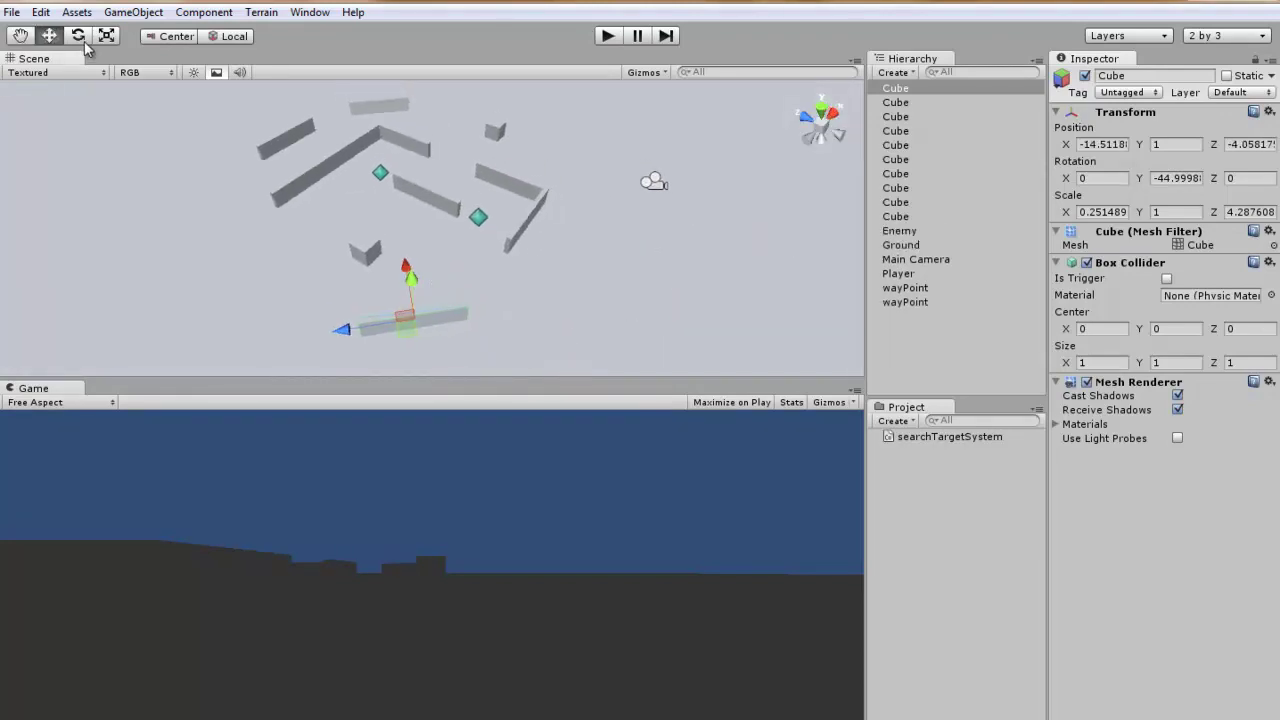
left_click(82, 40)
mouse_move(348, 362)
left_mouse_down("ctrl")
mouse_move(402, 396)
mouse_move(361, 305)
mouse_move(561, 301)
left_mouse_up("ctrl")
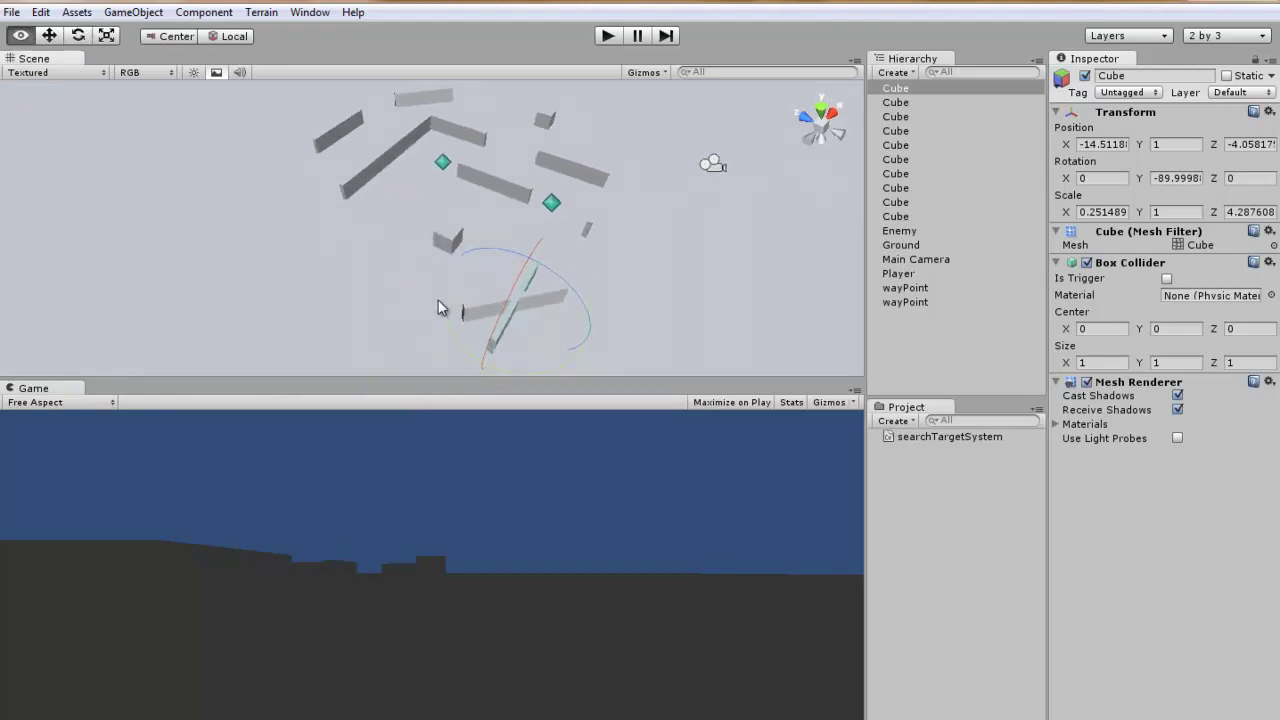
left_click(50, 36)
Slide the rotated wall into place, shifting Position X from -10.64 to -9.63, then select a waypoint.
scroll(400, 290, "up", 2)
left_click_drag(397, 297, 532, 305)
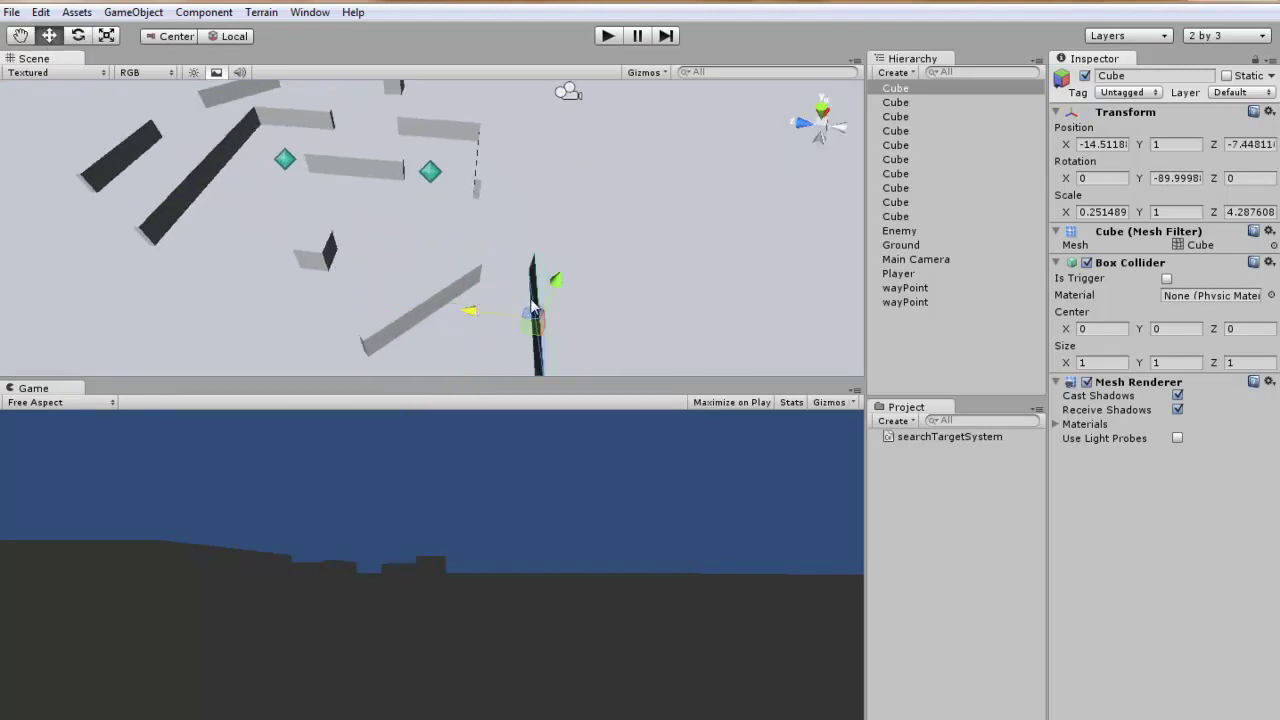
scroll(512, 341, "down", 3)
mouse_move(512, 350)
left_mouse_down()
mouse_move(449, 220)
mouse_move(398, 302)
mouse_move(442, 305)
left_mouse_up()
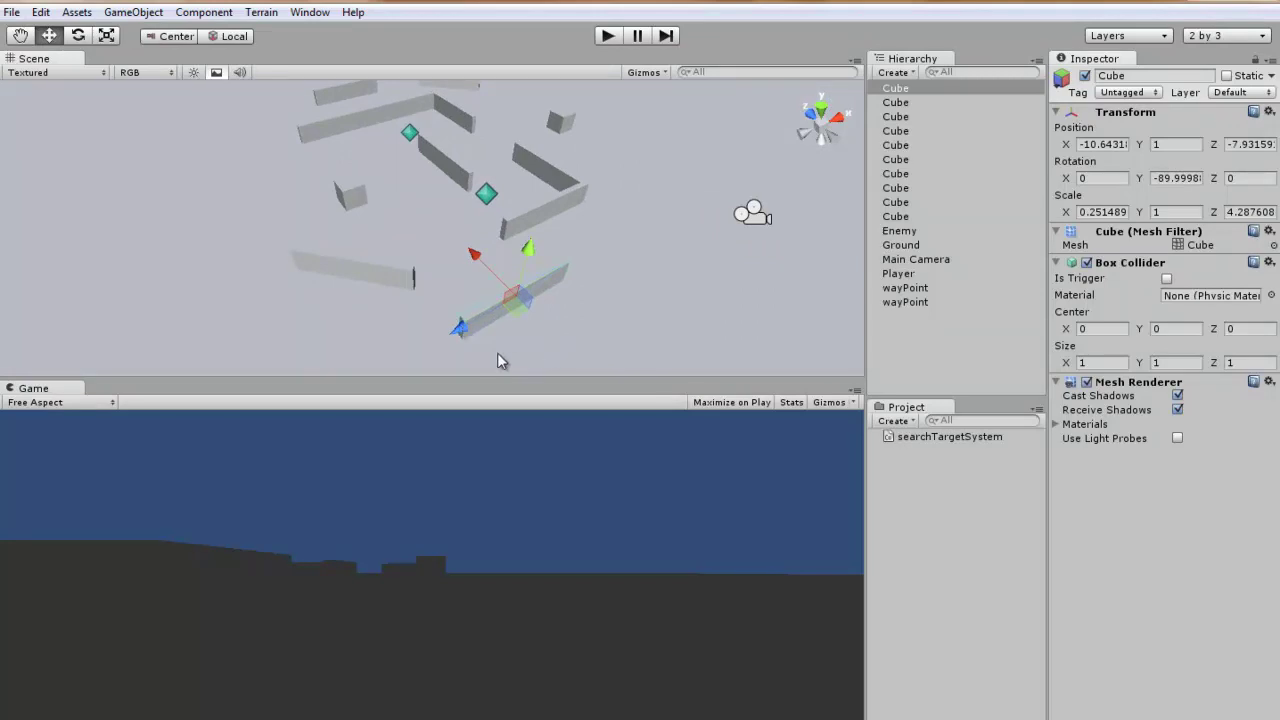
mouse_move(474, 342)
left_mouse_down()
mouse_move(479, 266)
mouse_move(477, 284)
left_mouse_up()
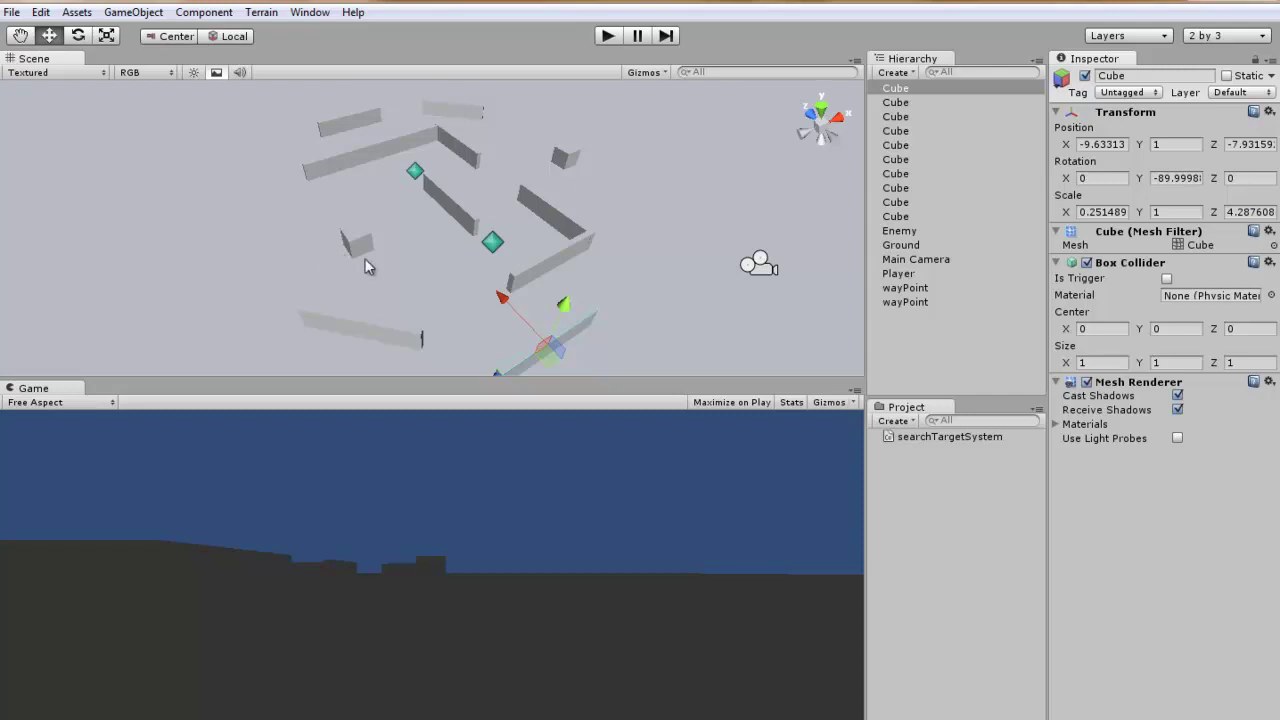
left_click_drag(515, 308, 498, 303, "alt")
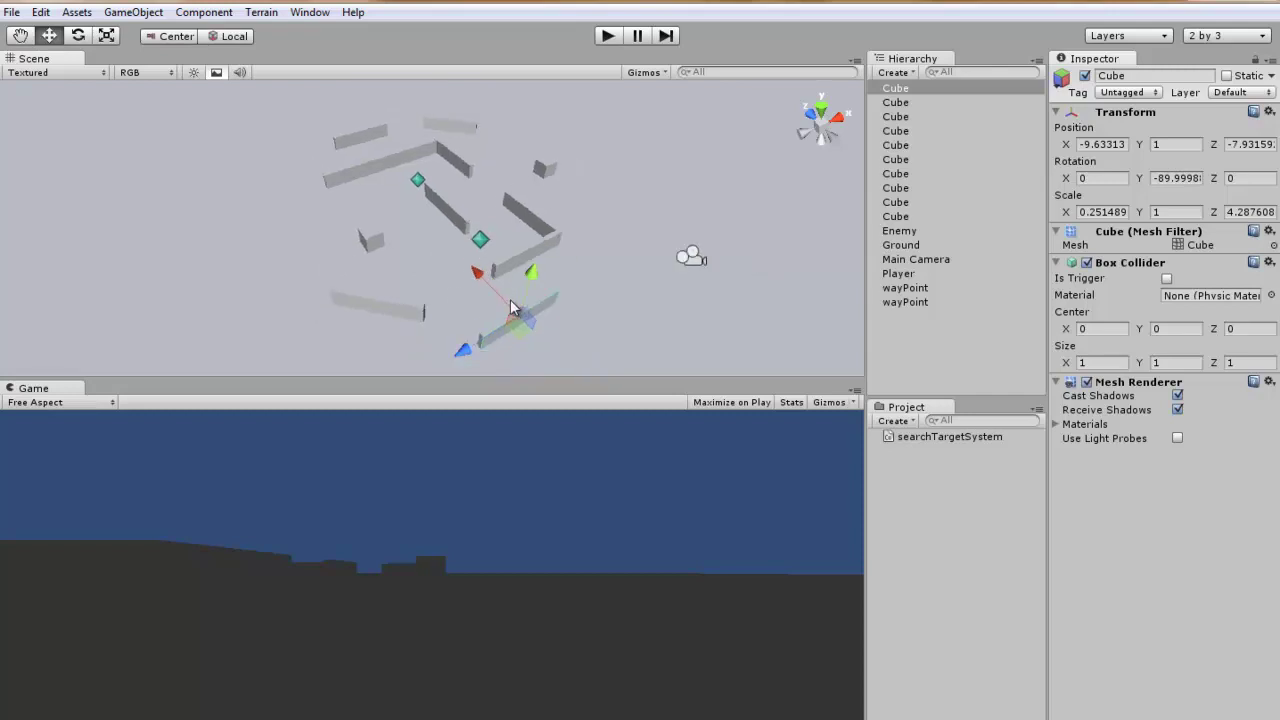
left_click_drag(497, 347, 491, 318, "alt")
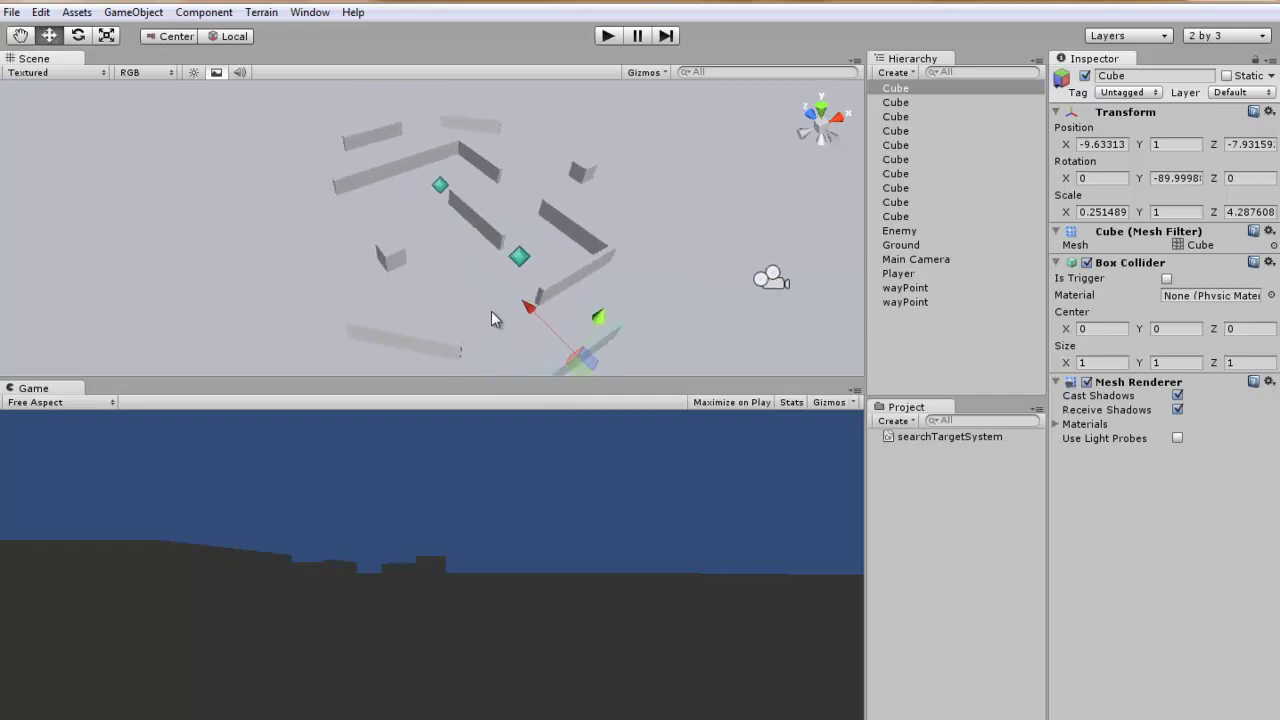
left_click(524, 263)
left_click_drag(516, 260, 611, 233, "alt")
Duplicate the wayPoint and nudge the copy along Z and X into place.
key("ctrl+d")
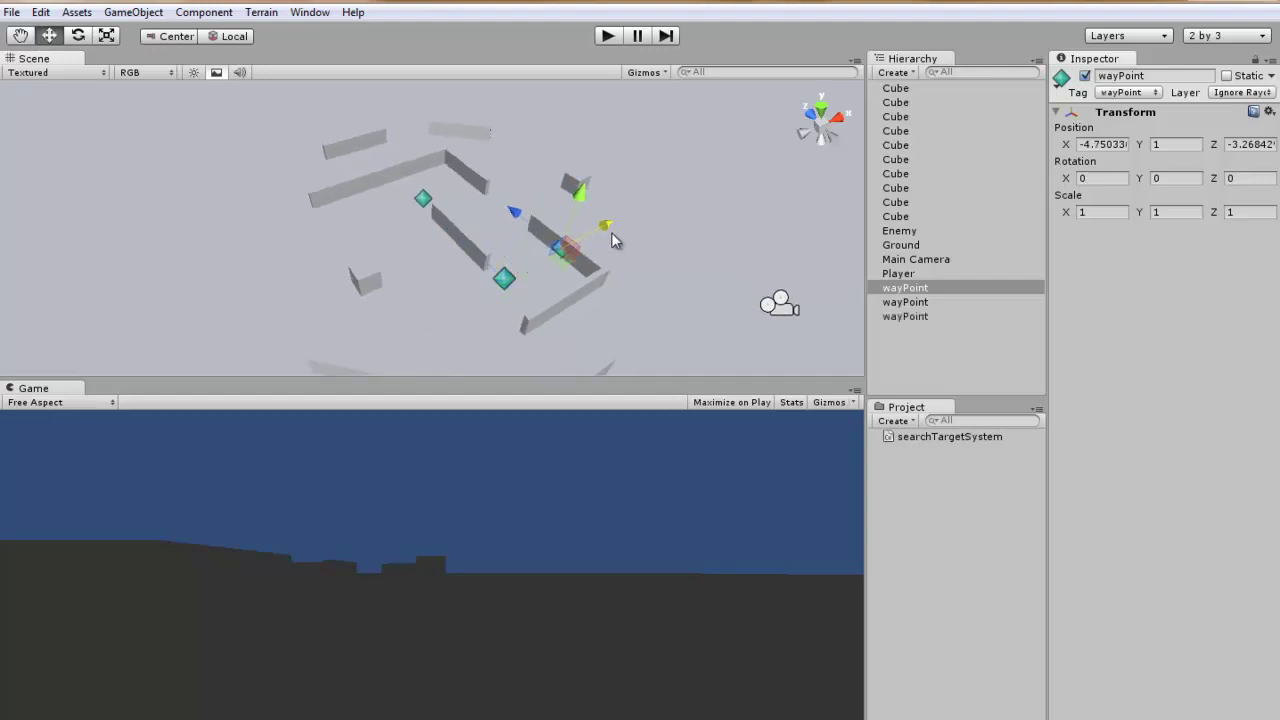
left_click_drag(456, 162, 458, 166)
mouse_move(463, 223)
left_mouse_down("alt")
mouse_move(438, 246)
mouse_move(528, 243)
left_mouse_up("alt")
key("f")
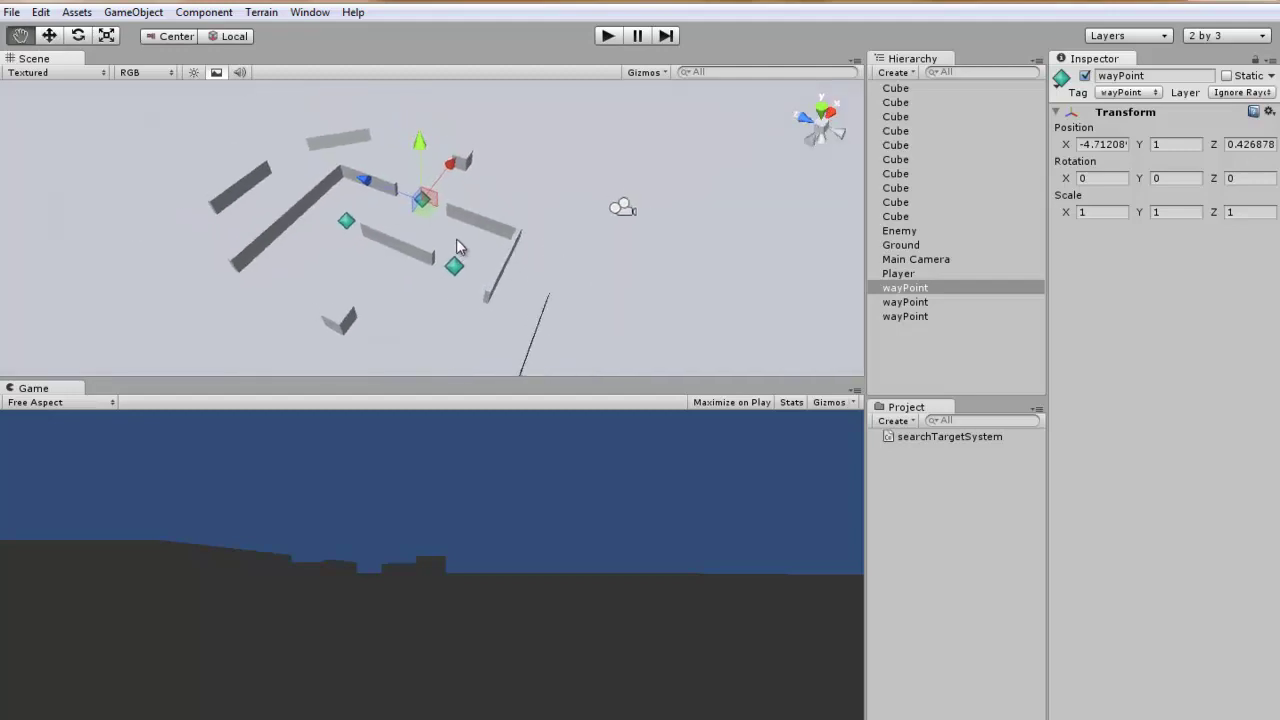
left_click_drag(440, 197, 437, 197)
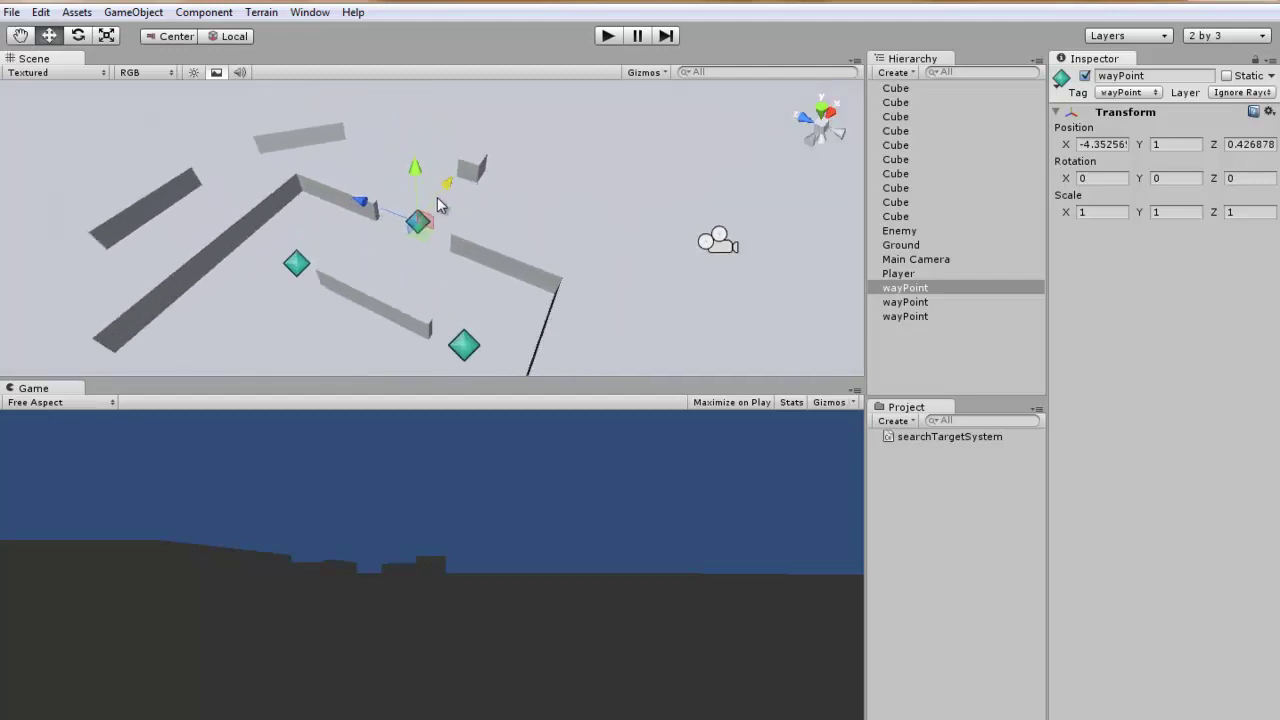
scroll(446, 203, "down", 2)
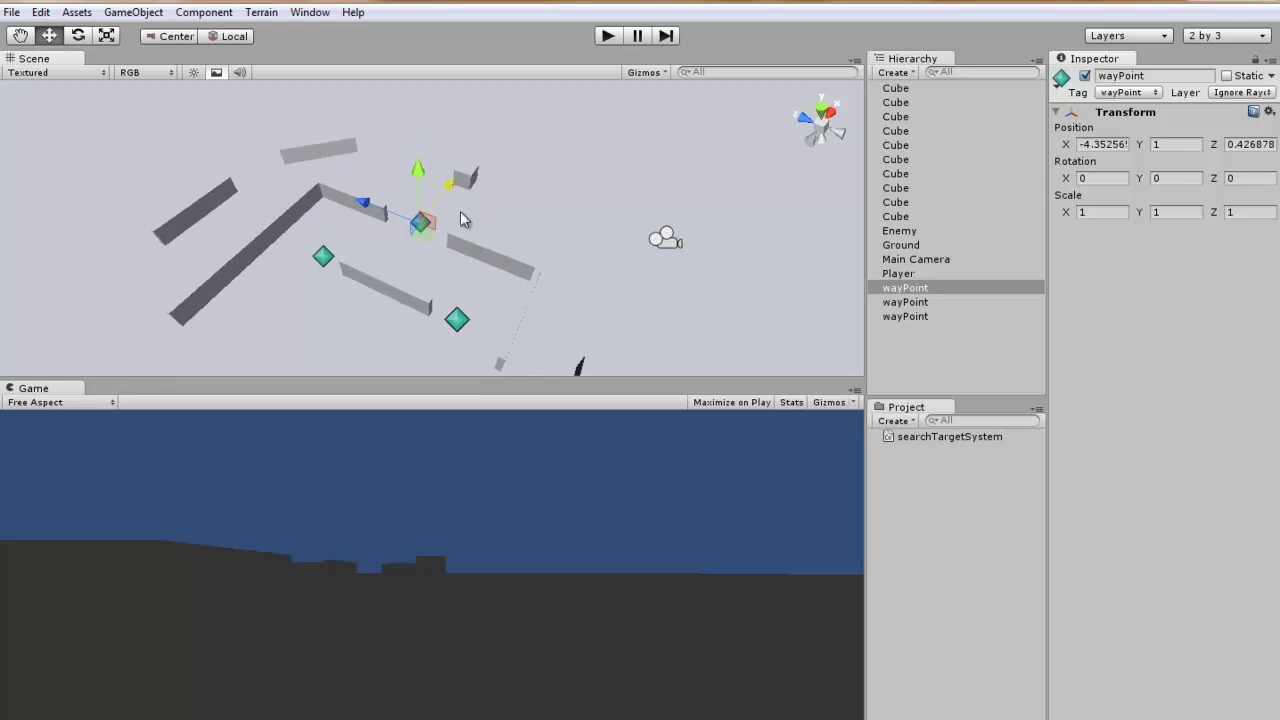
mouse_move(482, 226)
left_mouse_down("alt")
mouse_move(408, 220)
mouse_move(448, 255)
mouse_move(515, 265)
mouse_move(474, 260)
mouse_move(506, 236)
left_mouse_up("alt")
Add another wayPoint copy and move it up toward the top wall.
key("ctrl+d")
key("ctrl+d")
left_click_drag(394, 207, 291, 137)
key("f")
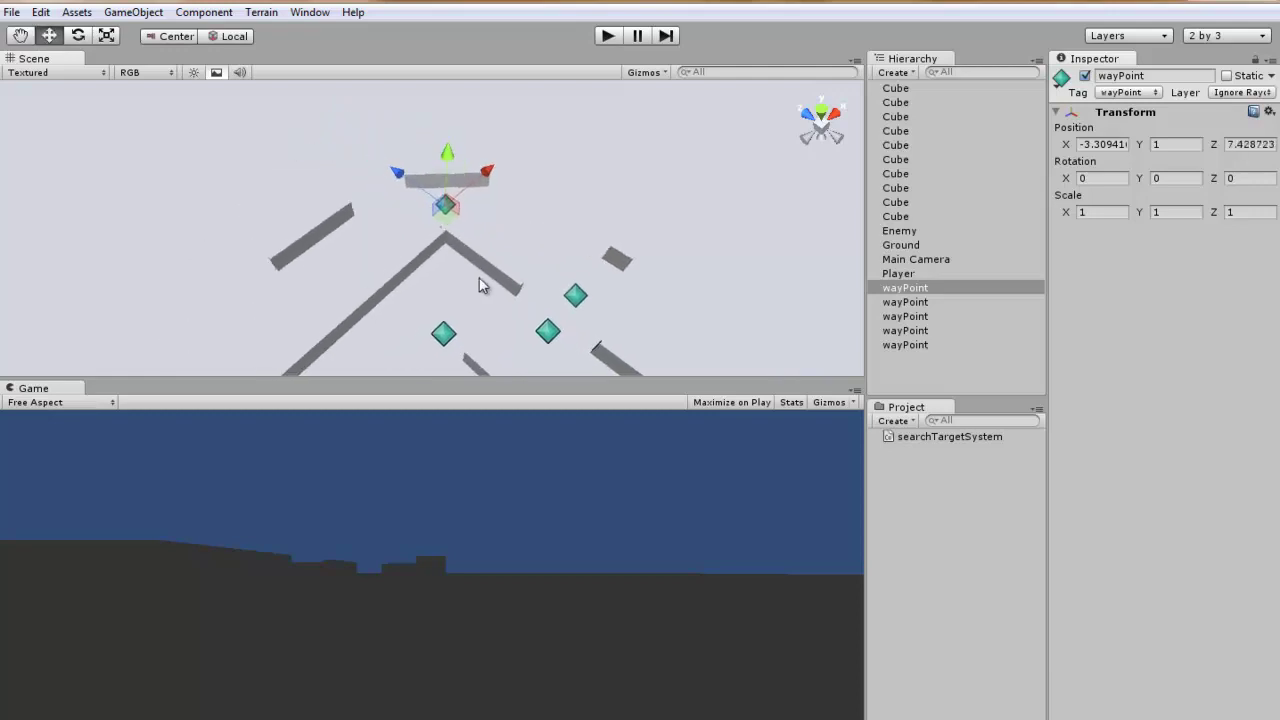
left_click_drag(479, 285, 335, 250, "alt")
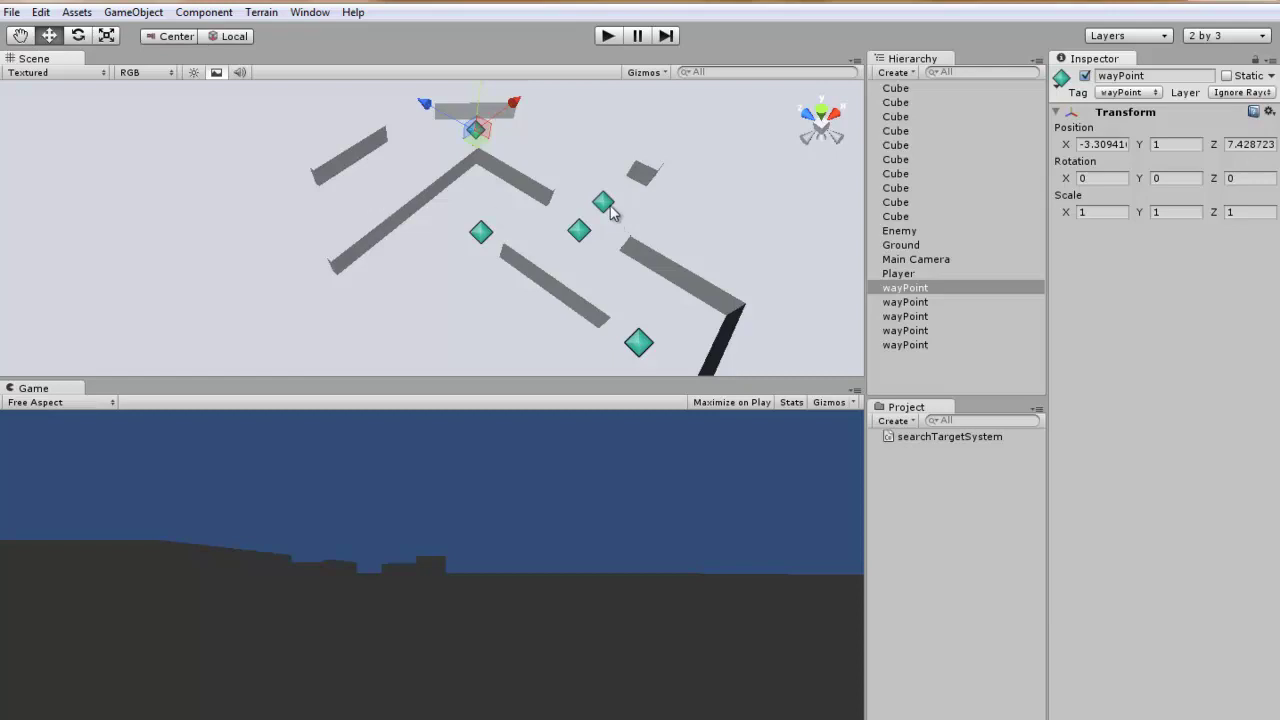
Add another copy further up along Z, then shift it to the maze's left side.
key("ctrl+d")
key("f")
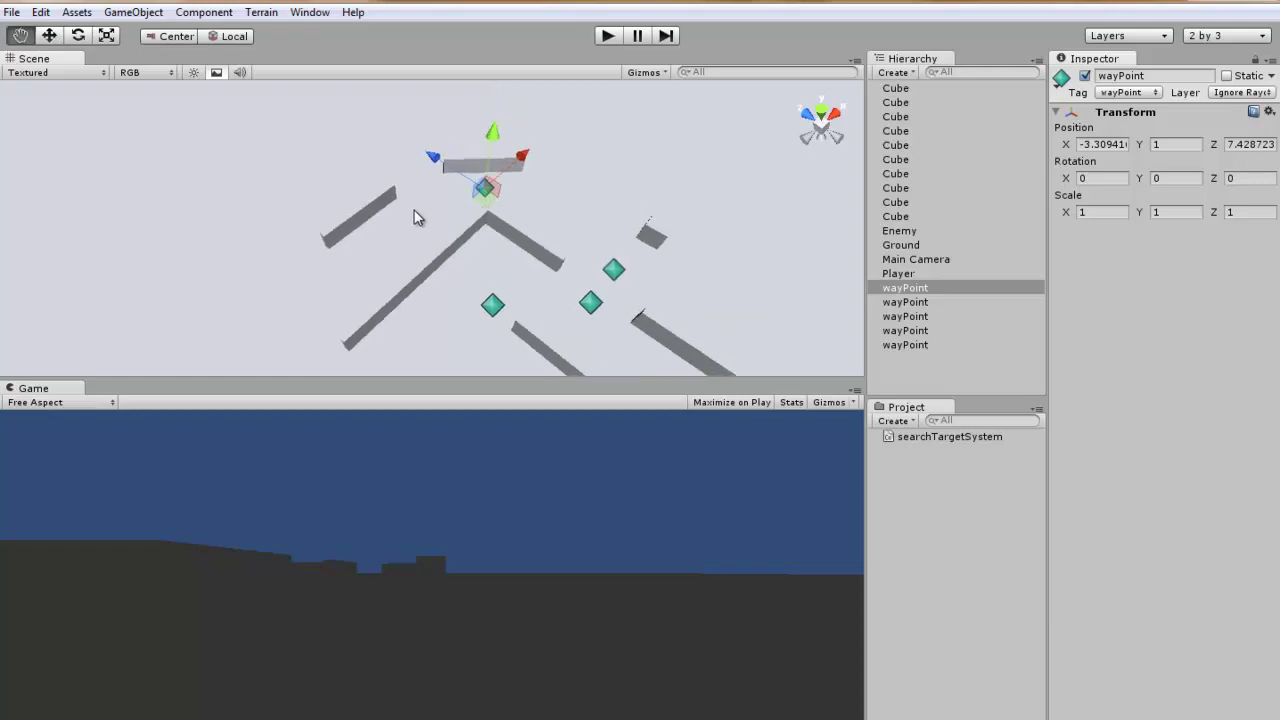
mouse_move(500, 200)
left_mouse_down()
mouse_move(471, 171)
mouse_move(380, 170)
left_mouse_up()
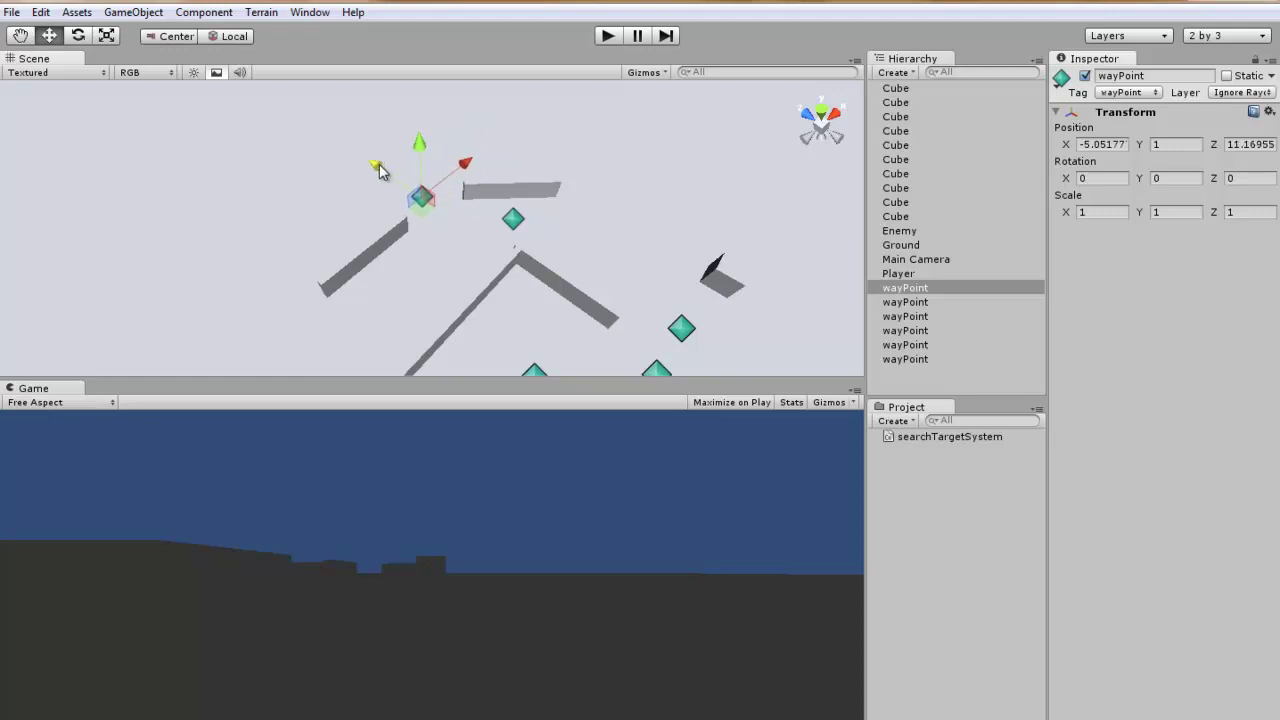
left_click_drag(458, 165, 346, 246)
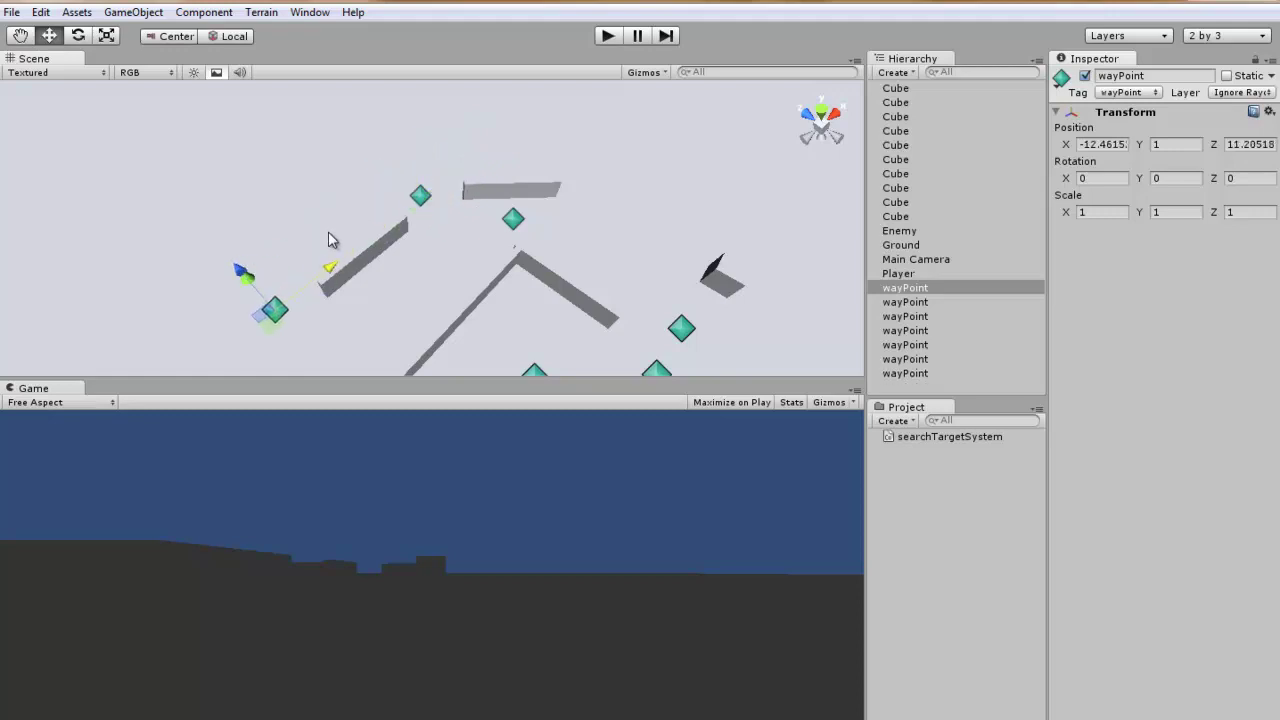
middle_click_drag(346, 246, 393, 246)
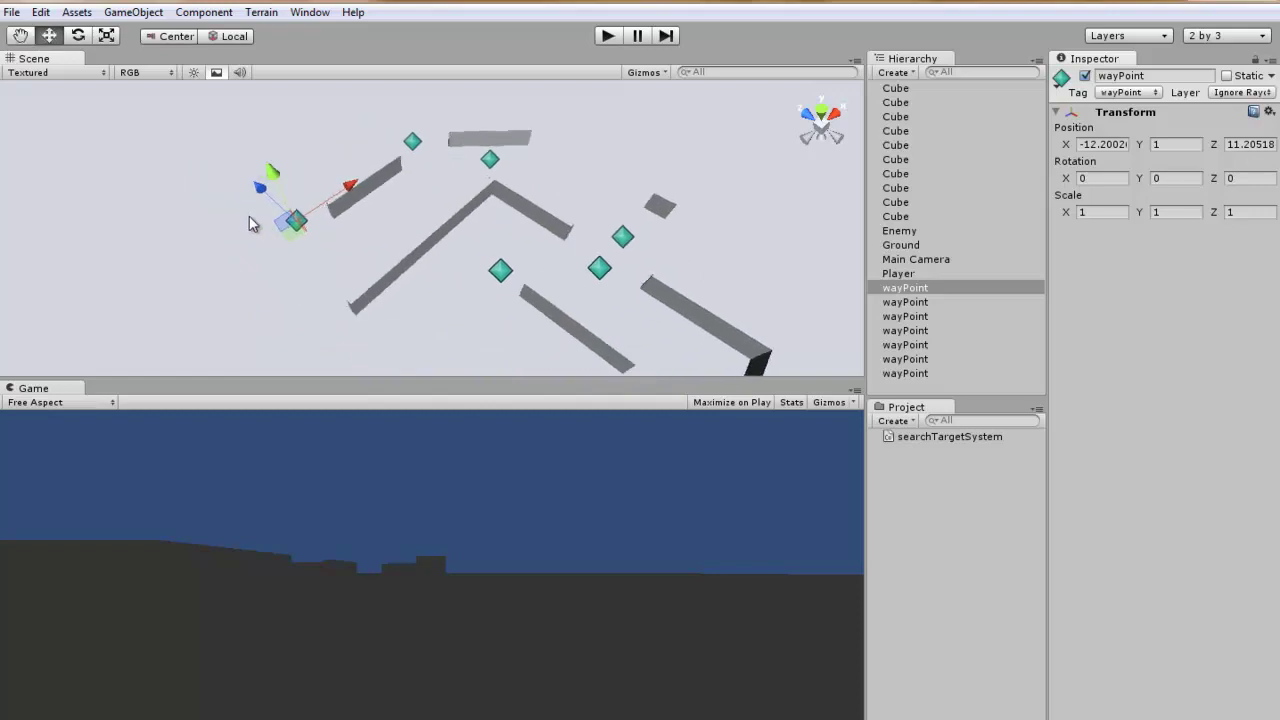
Duplicate a wayPoint and drag it down and left into the lower maze.
key("ctrl+d")
left_click_drag(297, 211, 312, 225)
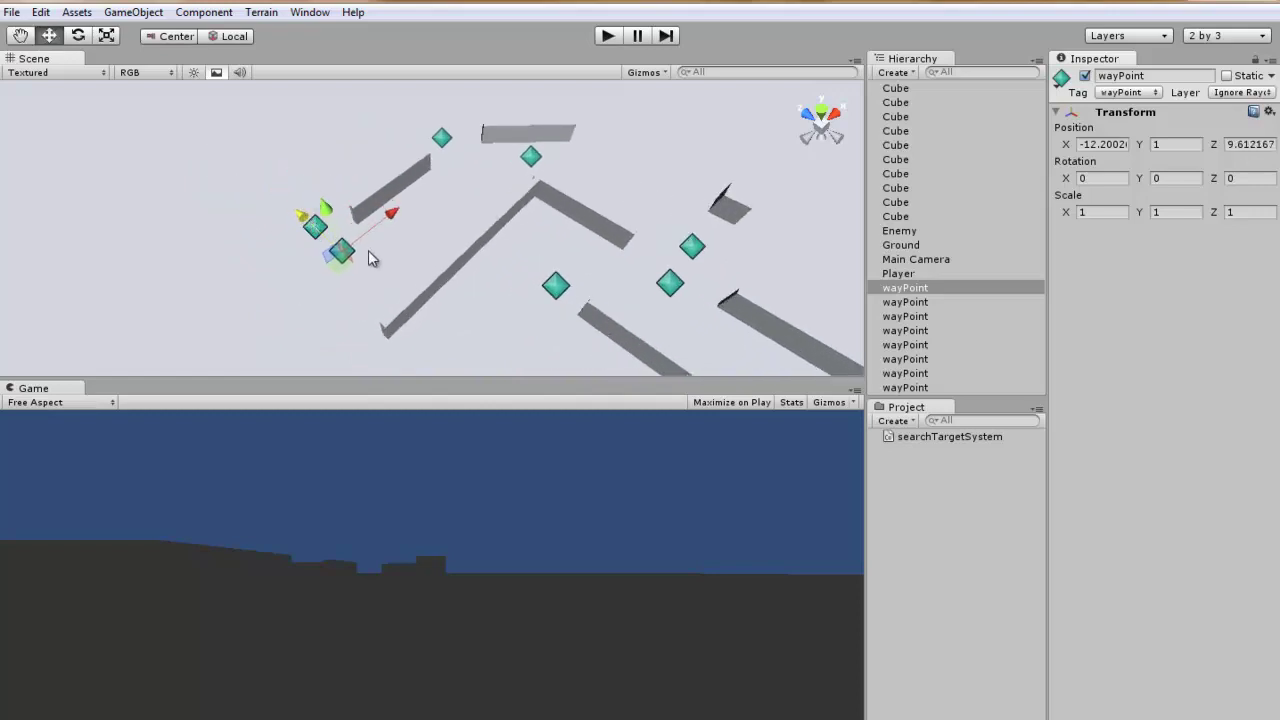
middle_click_drag(368, 251, 185, 126)
mouse_move(185, 126)
left_mouse_down()
mouse_move(405, 272)
mouse_move(502, 265)
left_mouse_up()
left_click_drag(400, 248, 414, 256)
key("f")
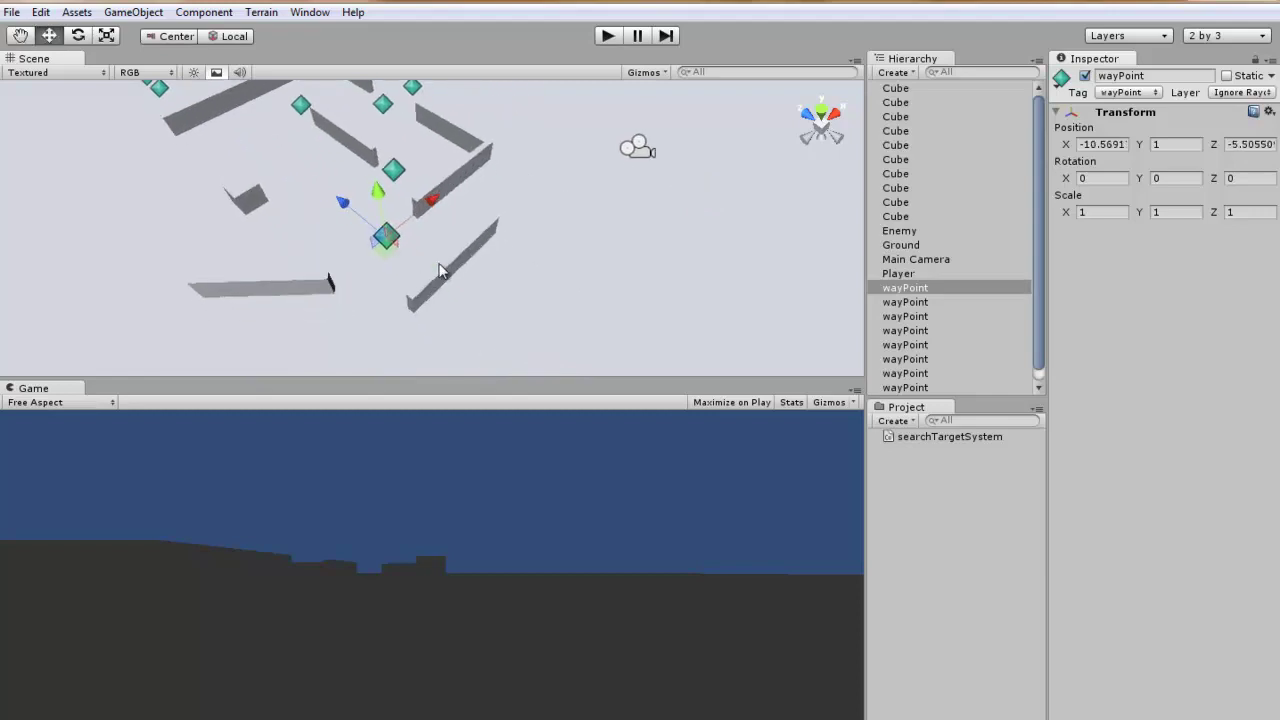
mouse_move(368, 221)
left_mouse_down()
mouse_move(437, 241)
mouse_move(570, 176)
mouse_move(395, 270)
left_mouse_up()
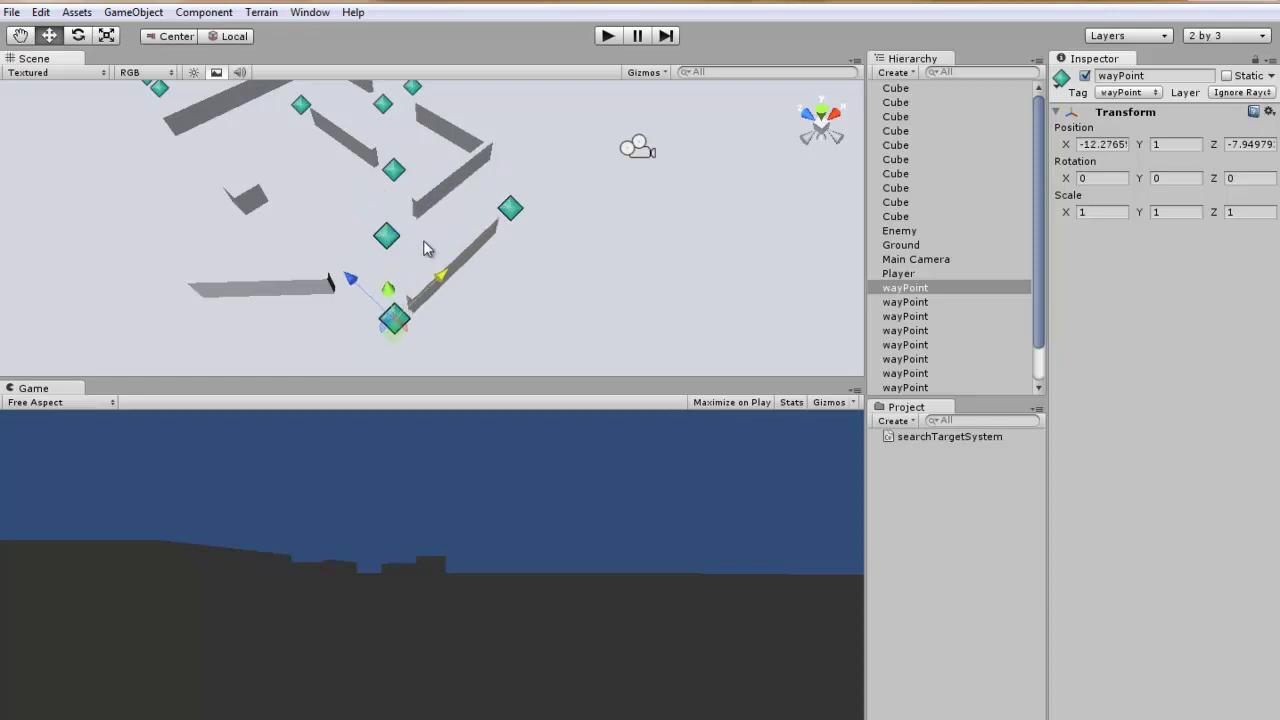
middle_click_drag(395, 270, 478, 292)
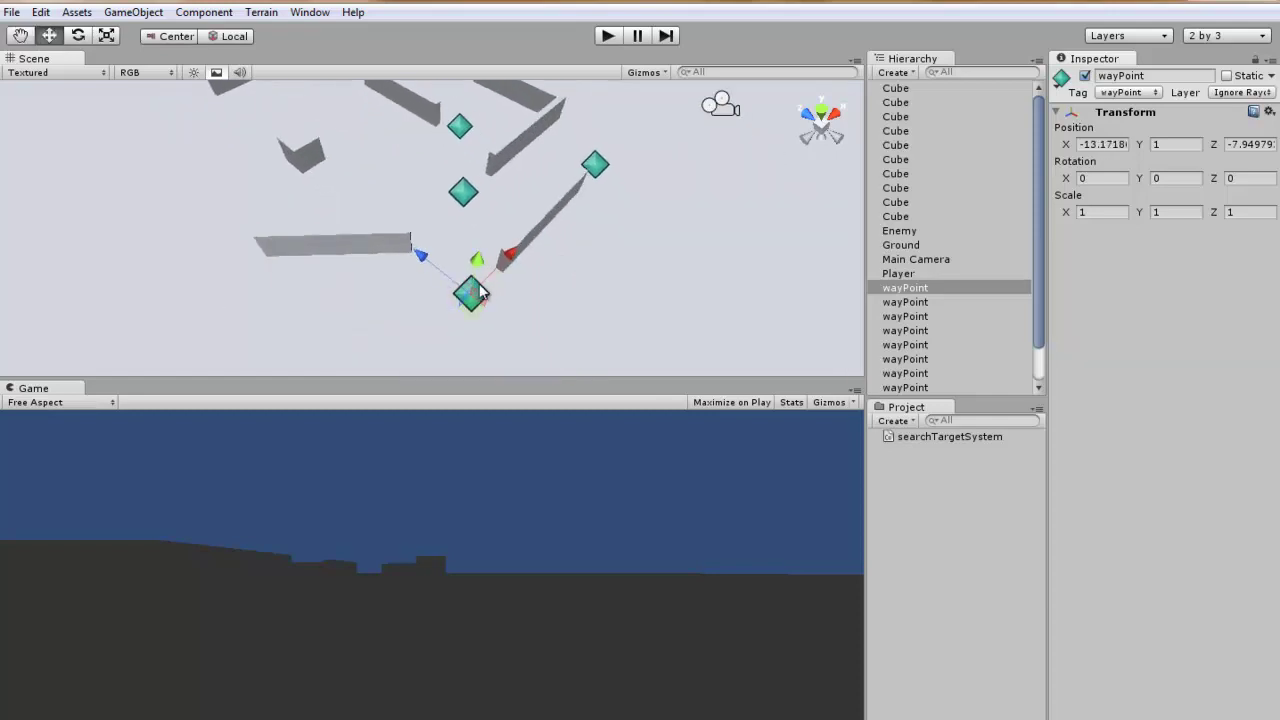
left_click_drag(425, 268, 419, 266)
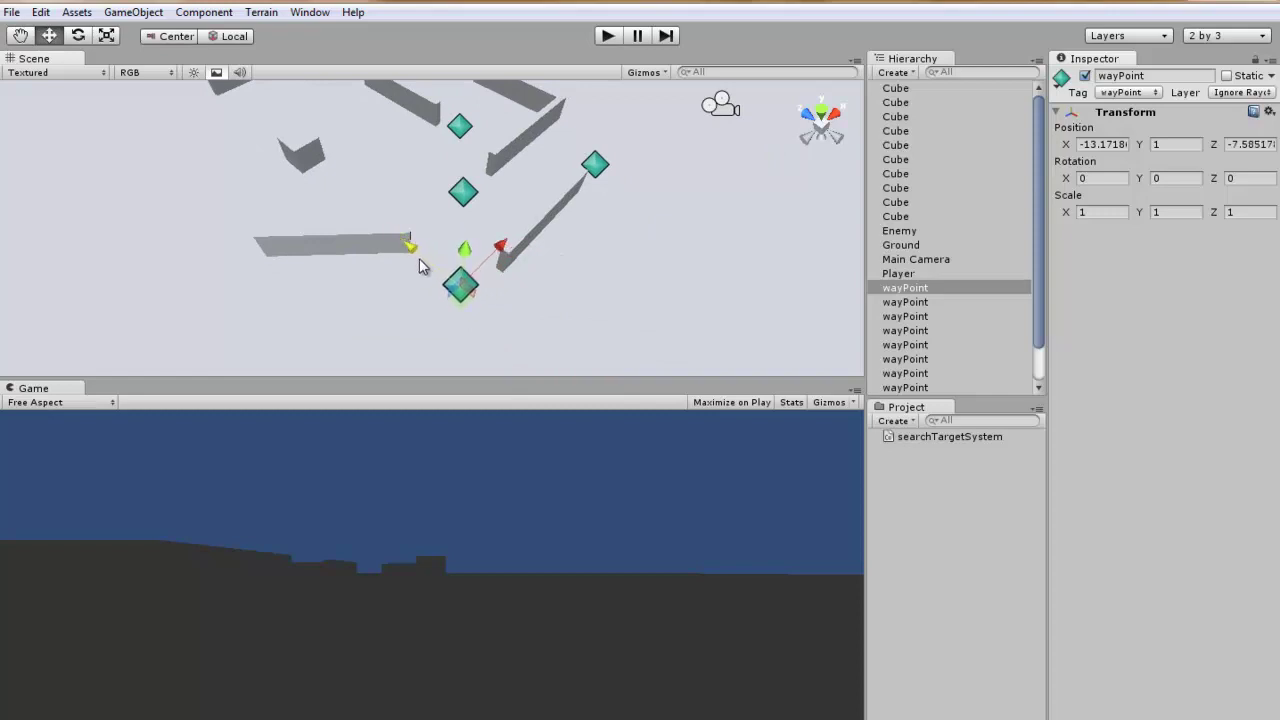
middle_click_drag(603, 220, 599, 275)
Adjust another wayPoint along Z, then move the bottom wayPoint up and left beside a wall.
left_click(588, 224)
left_click_drag(548, 193, 466, 261)
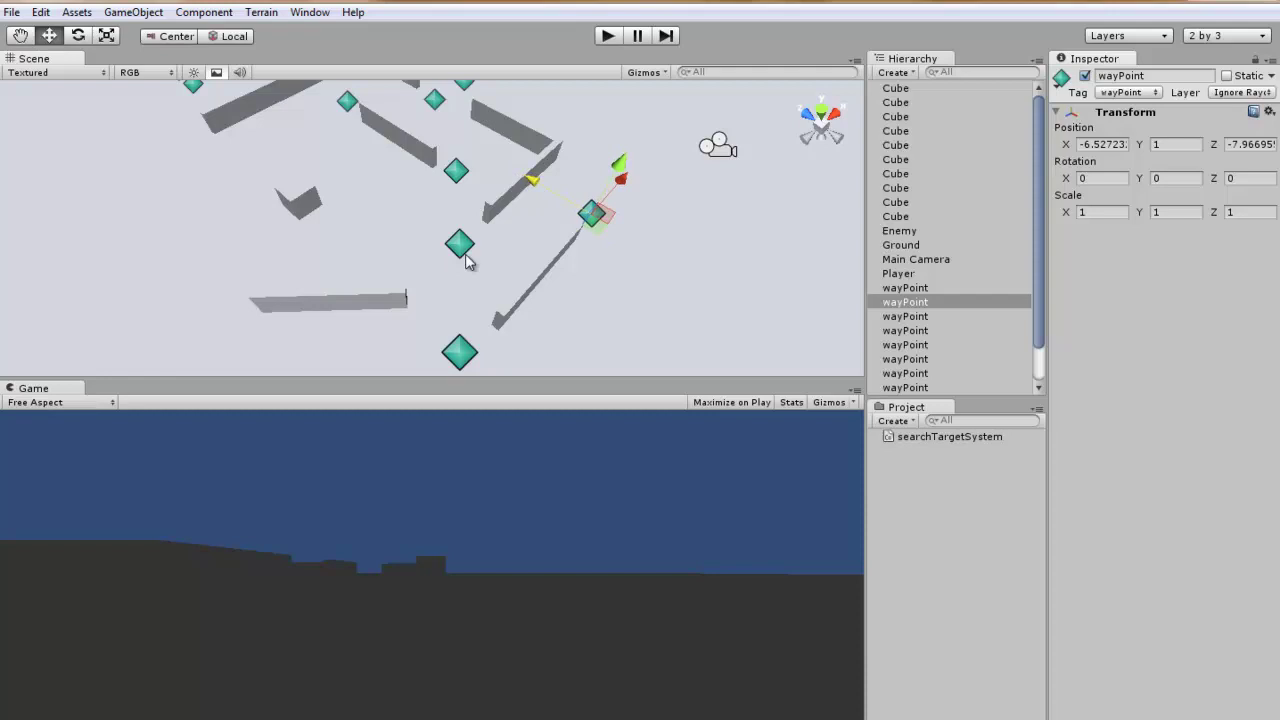
middle_click_drag(466, 261, 480, 249)
left_click(480, 336)
left_click_drag(397, 266, 366, 241)
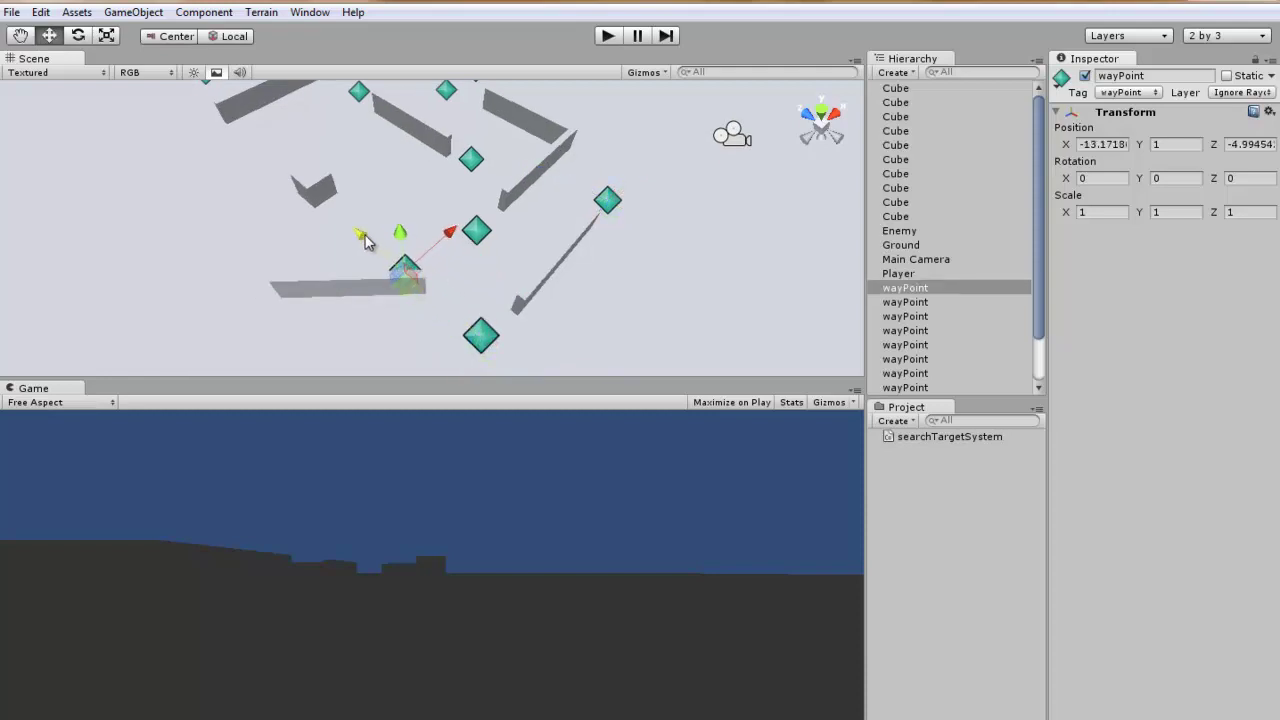
mouse_move(447, 238)
left_mouse_down()
mouse_move(308, 290)
mouse_move(245, 243)
left_mouse_up()
left_click_drag(343, 246, 316, 265)
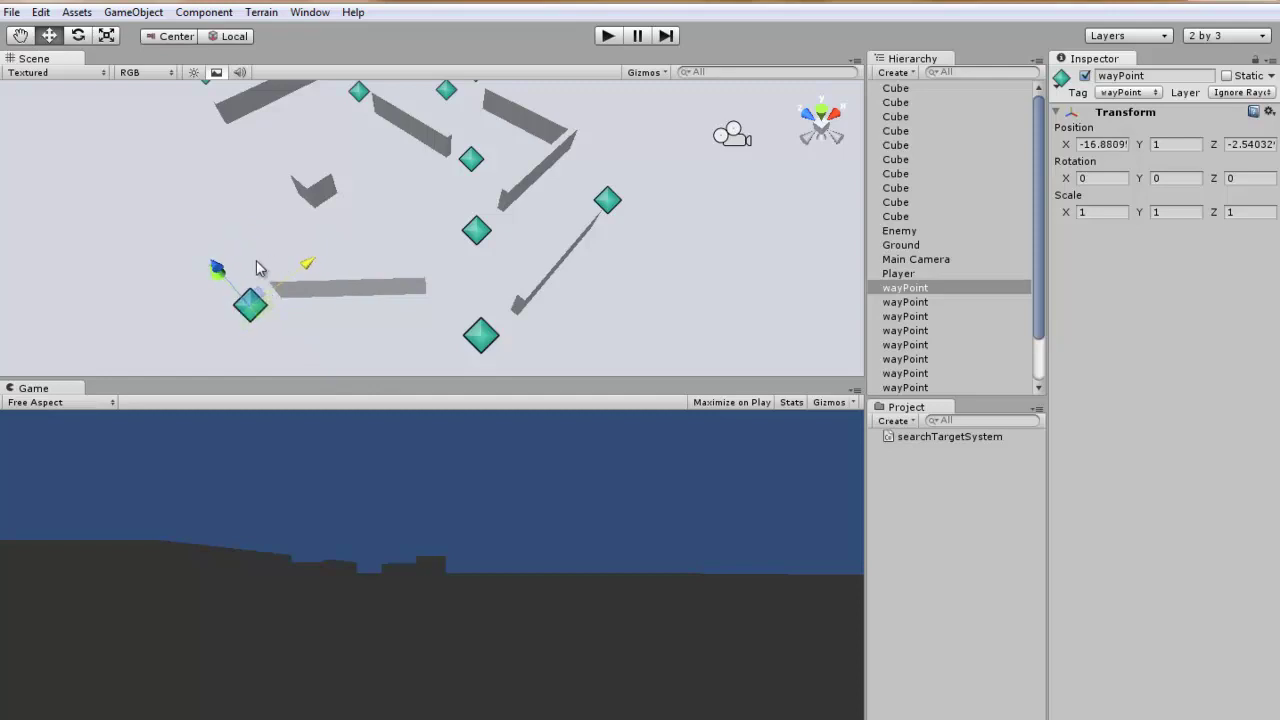
key("f")
mouse_move(500, 232)
left_mouse_down()
mouse_move(455, 225)
mouse_move(436, 287)
left_mouse_up()
Fine-tune the newest wayPoint to X -17.5953, Z -1.44966 beside the lower-left wall.
scroll(436, 287, "down", 2)
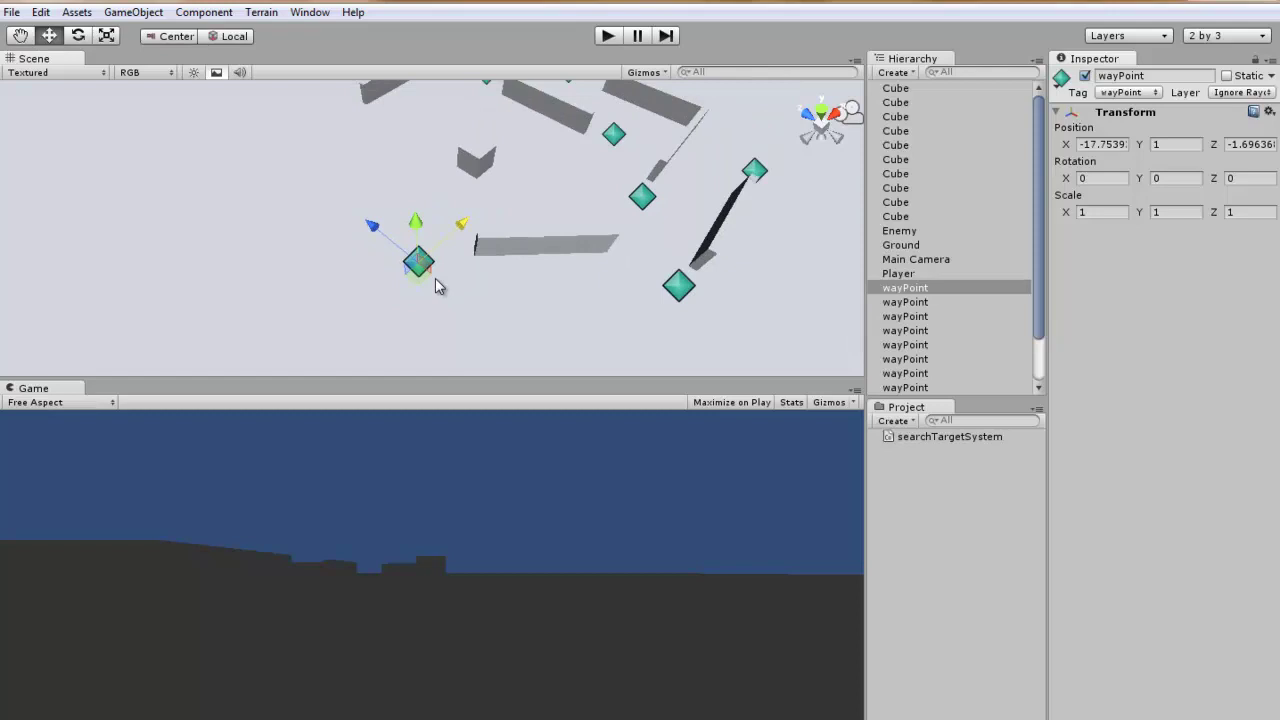
right_click_drag(436, 287, 481, 279)
left_click_drag(455, 287, 465, 287)
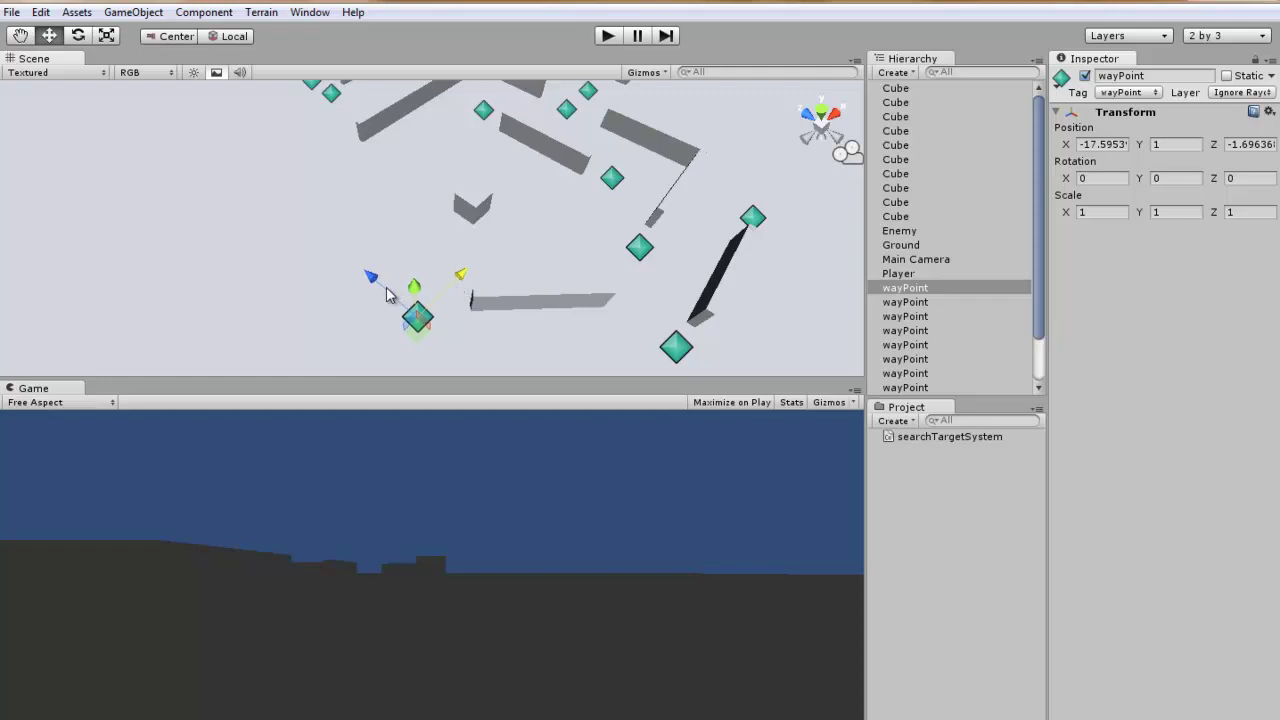
left_click_drag(367, 284, 372, 282)
right_click_drag(372, 282, 446, 284)
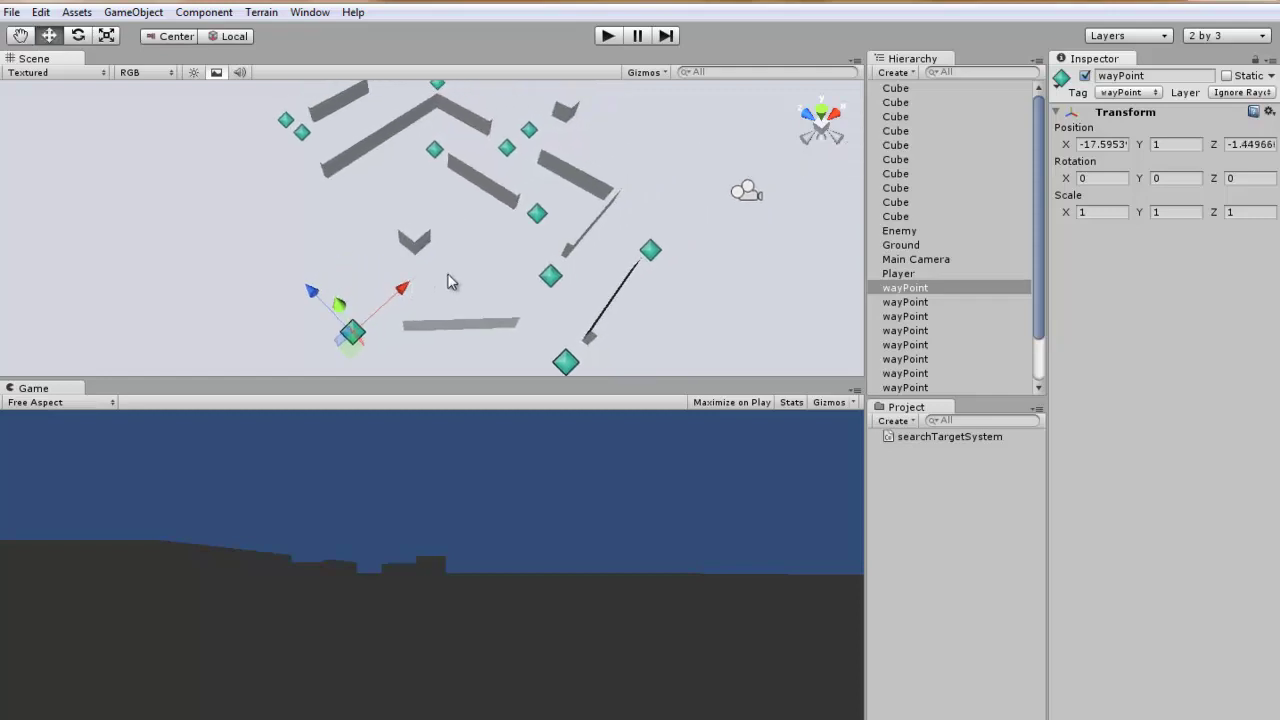
scroll(449, 282, "down", 1)
right_click_drag(449, 282, 478, 256)
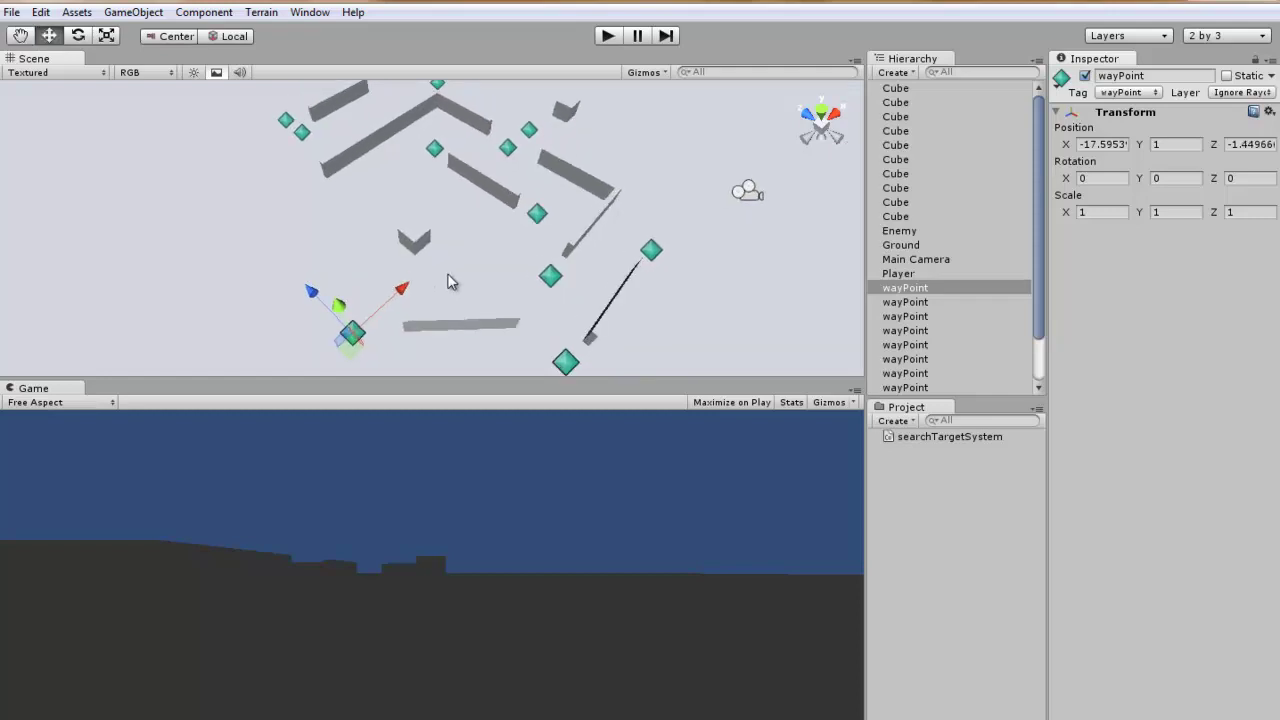
left_click(607, 37)
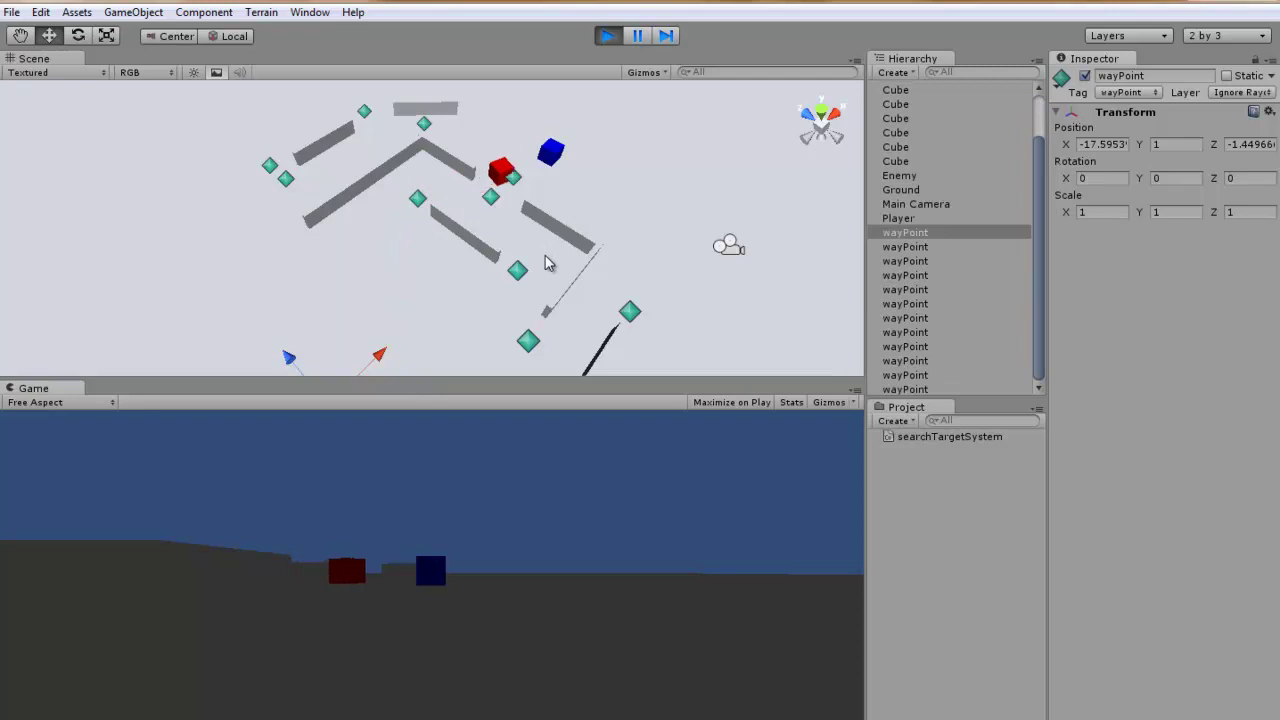
right_click_drag(548, 263, 534, 180)
left_click(533, 183)
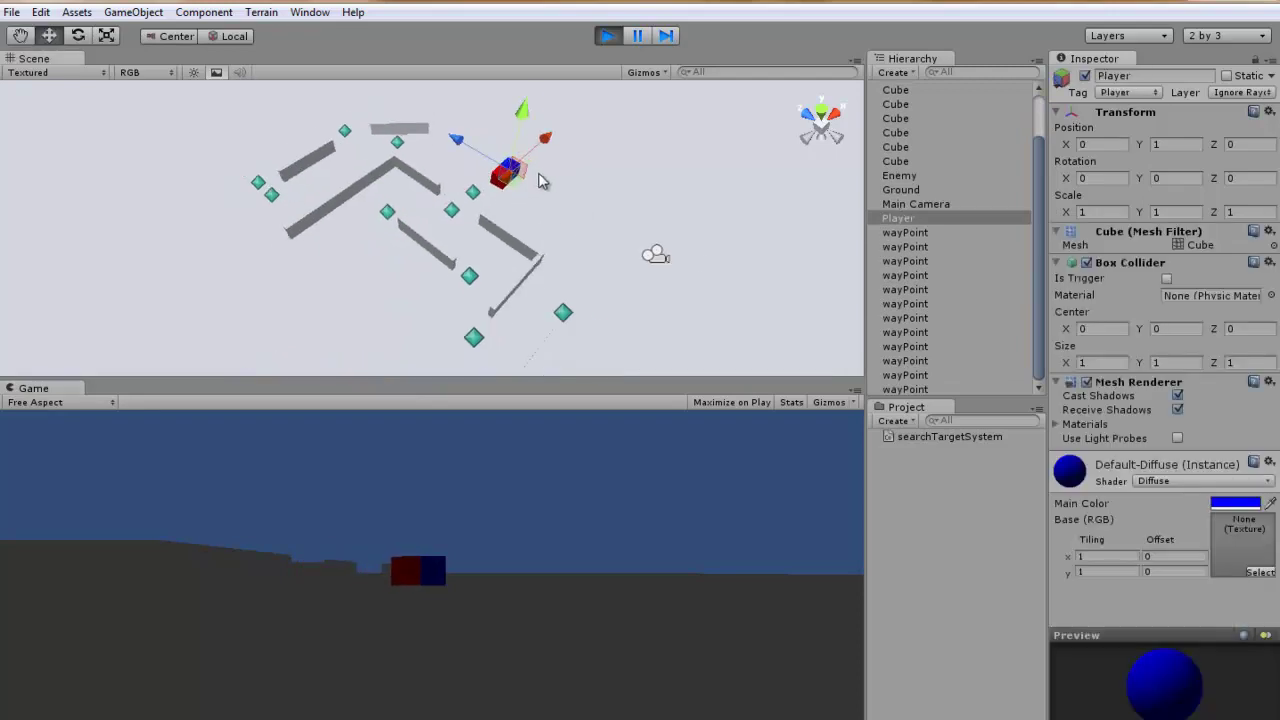
mouse_move(414, 251)
right_mouse_down()
mouse_move(433, 216)
mouse_move(396, 248)
right_mouse_up()
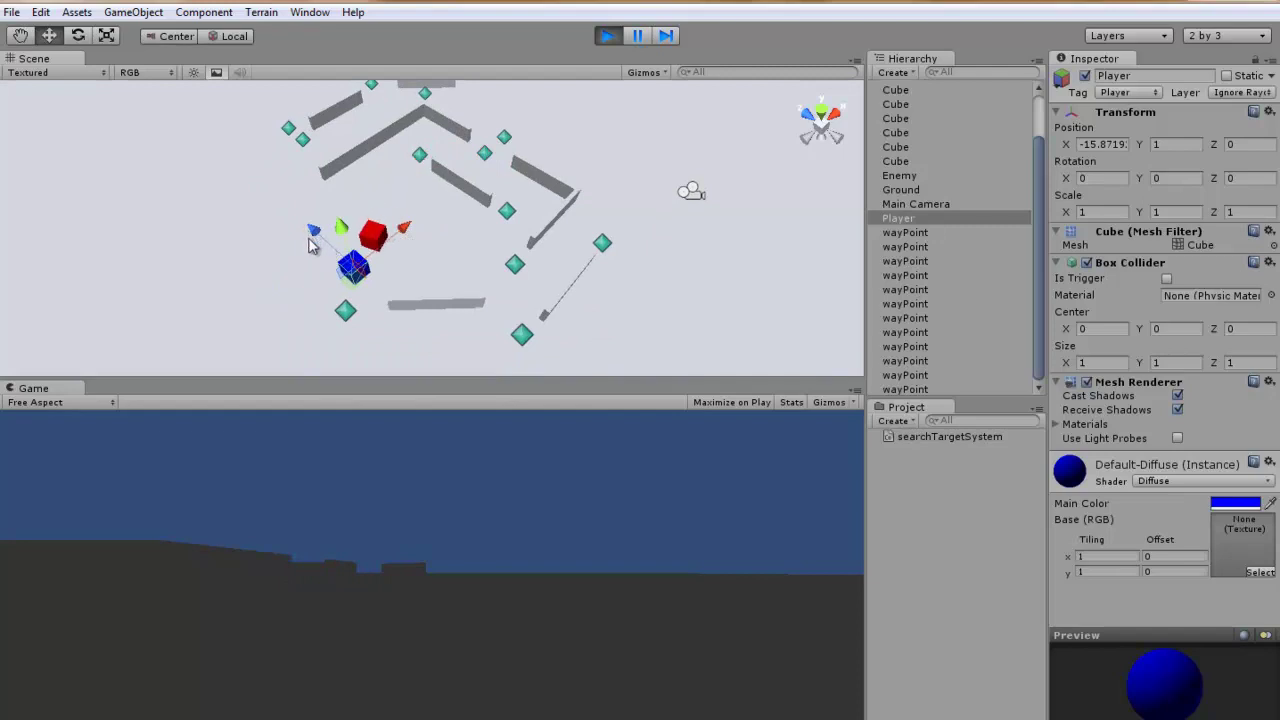
right_click_drag(310, 245, 312, 256)
mouse_move(435, 298)
right_mouse_down()
mouse_move(415, 300)
mouse_move(472, 304)
right_mouse_up()
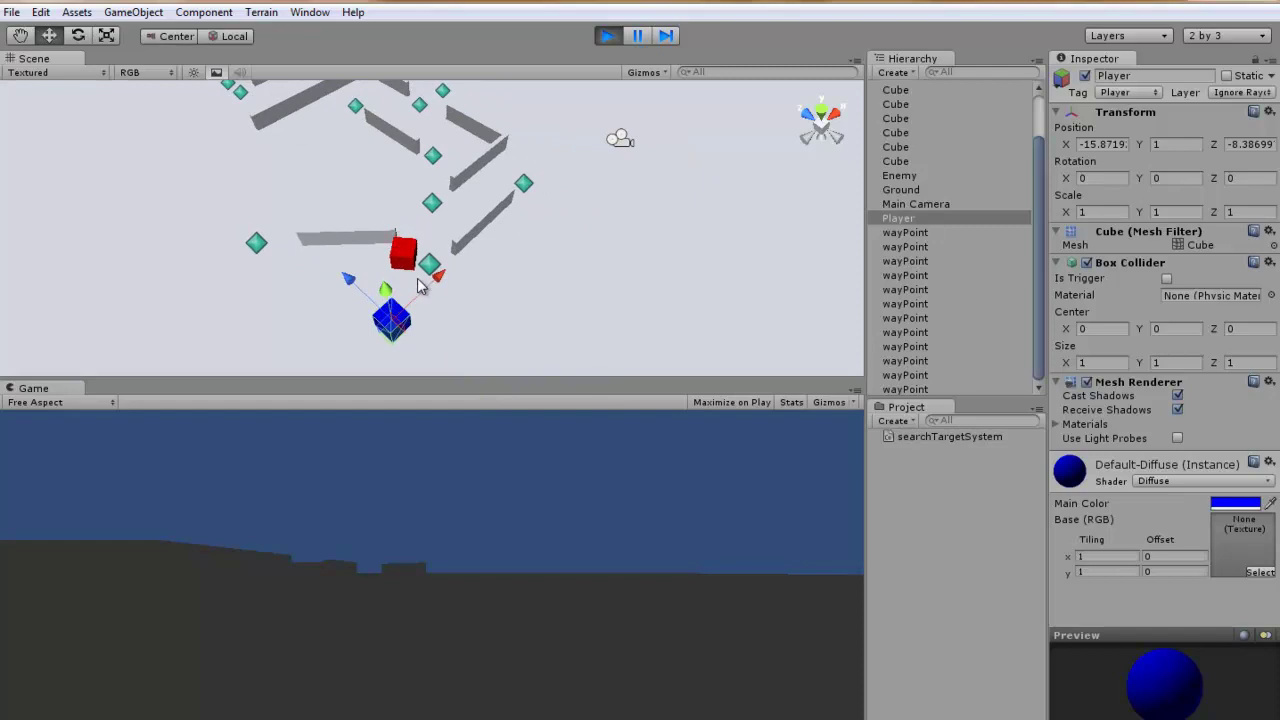
mouse_move(569, 166)
right_mouse_down()
mouse_move(399, 222)
mouse_move(255, 166)
right_mouse_up()
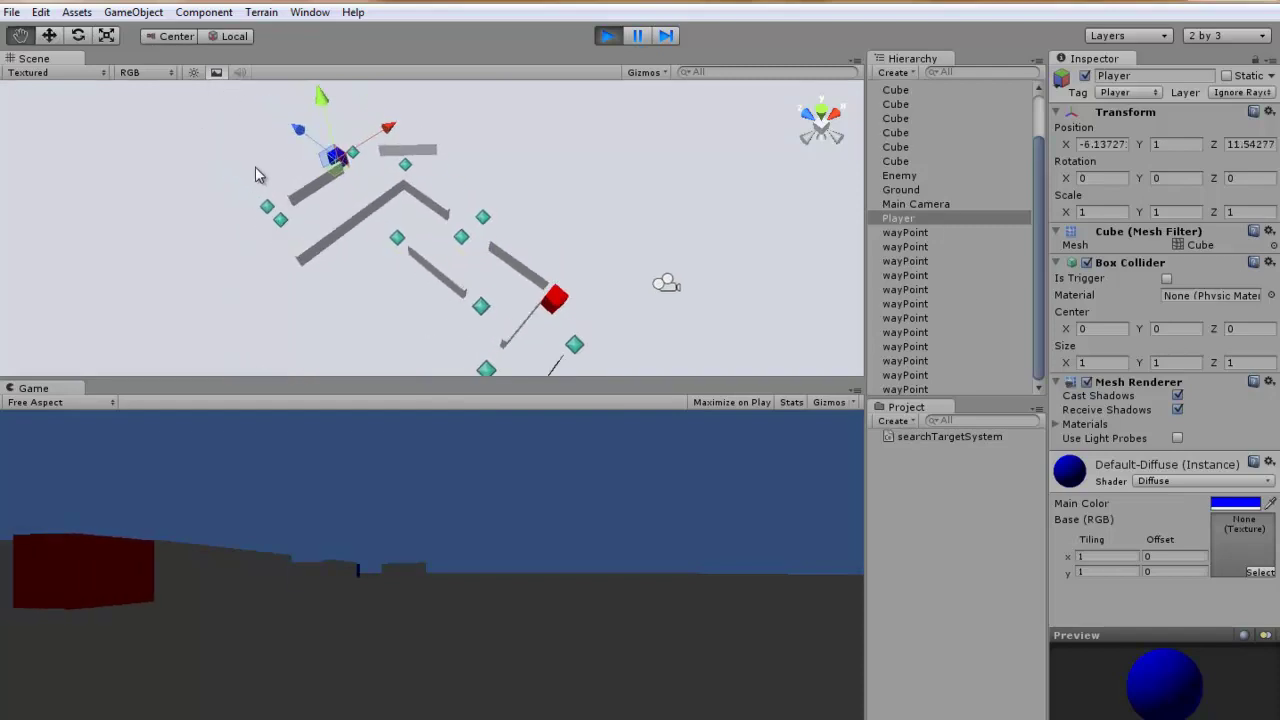
scroll(286, 163, "up", 1)
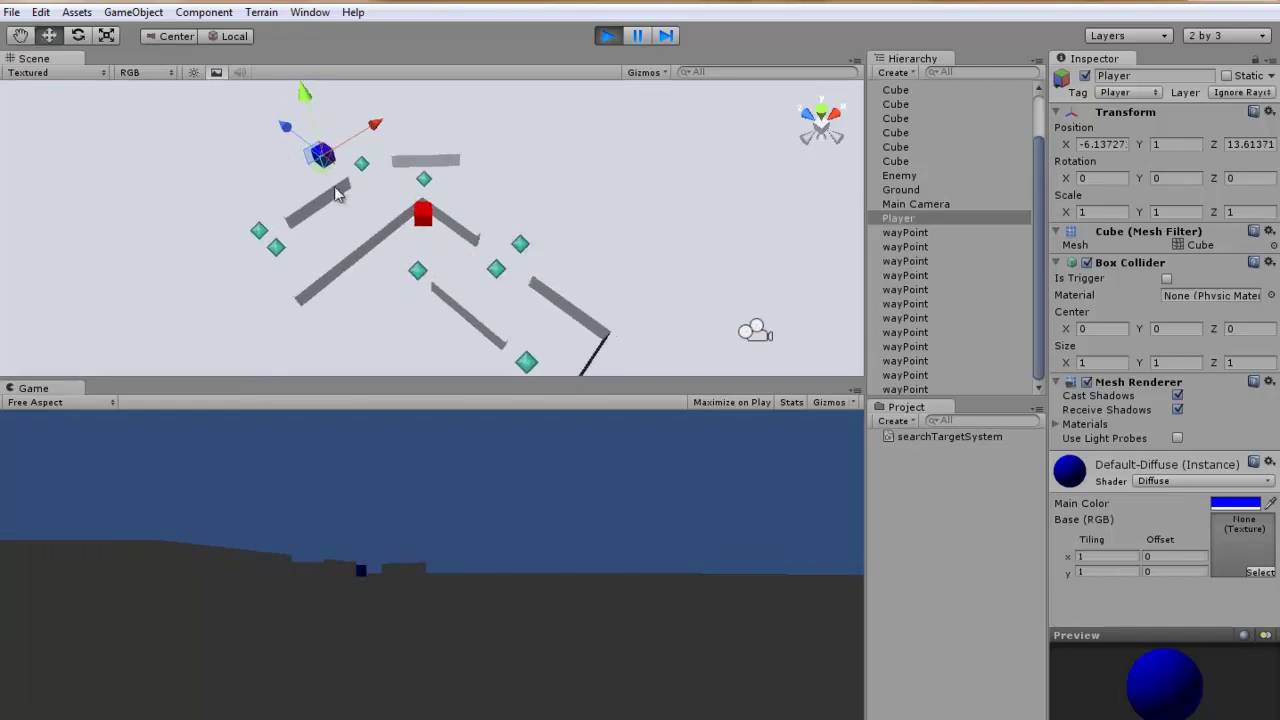
scroll(428, 238, "up", 1)
middle_click_drag(435, 233, 357, 240)
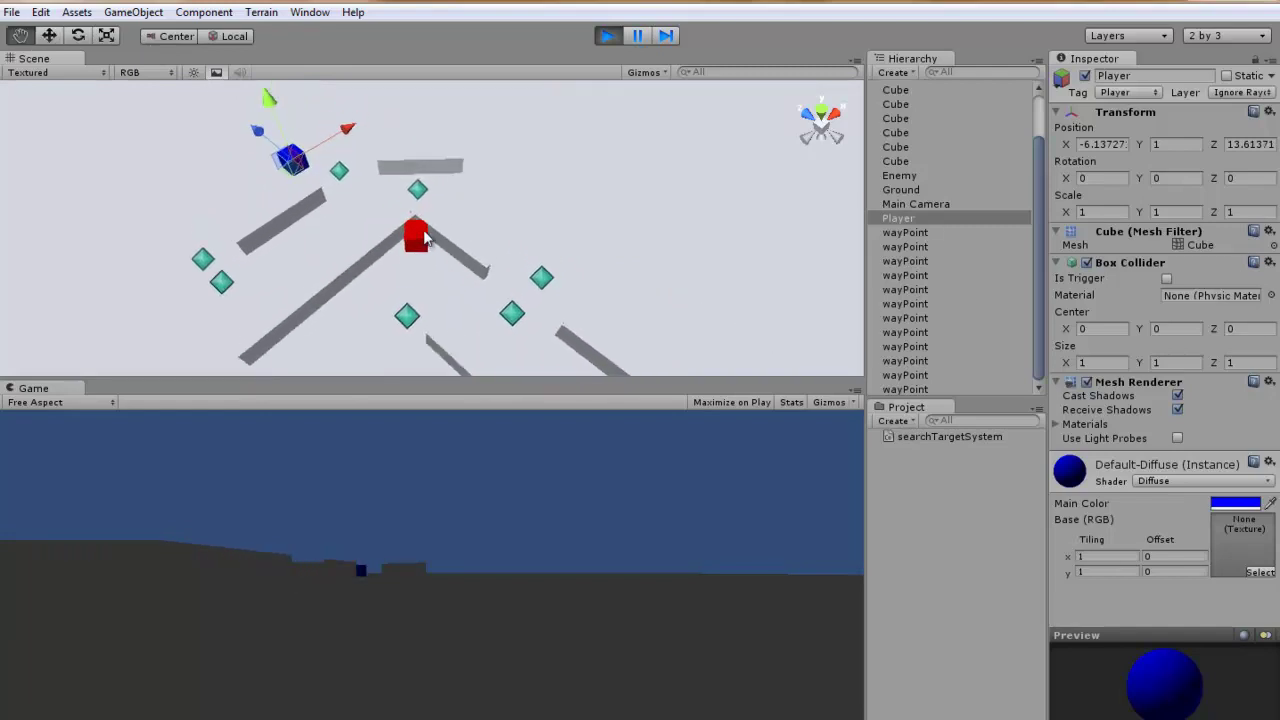
scroll(365, 238, "up", 1)
mouse_move(487, 283)
left_mouse_down("alt")
mouse_move(395, 283)
mouse_move(337, 143)
mouse_move(435, 210)
left_mouse_up("alt")
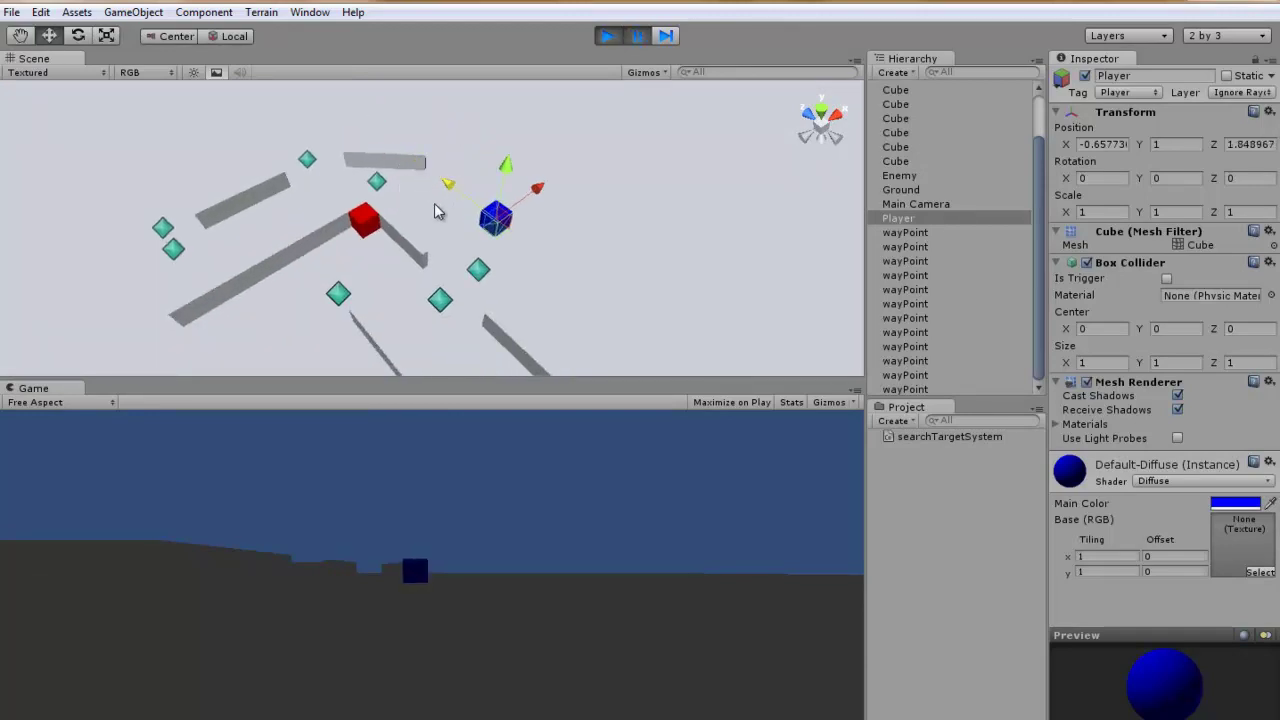
Stop the test, restart Play mode with Ctrl+P, watch the chase from new angles, then stop.
left_click(607, 36)
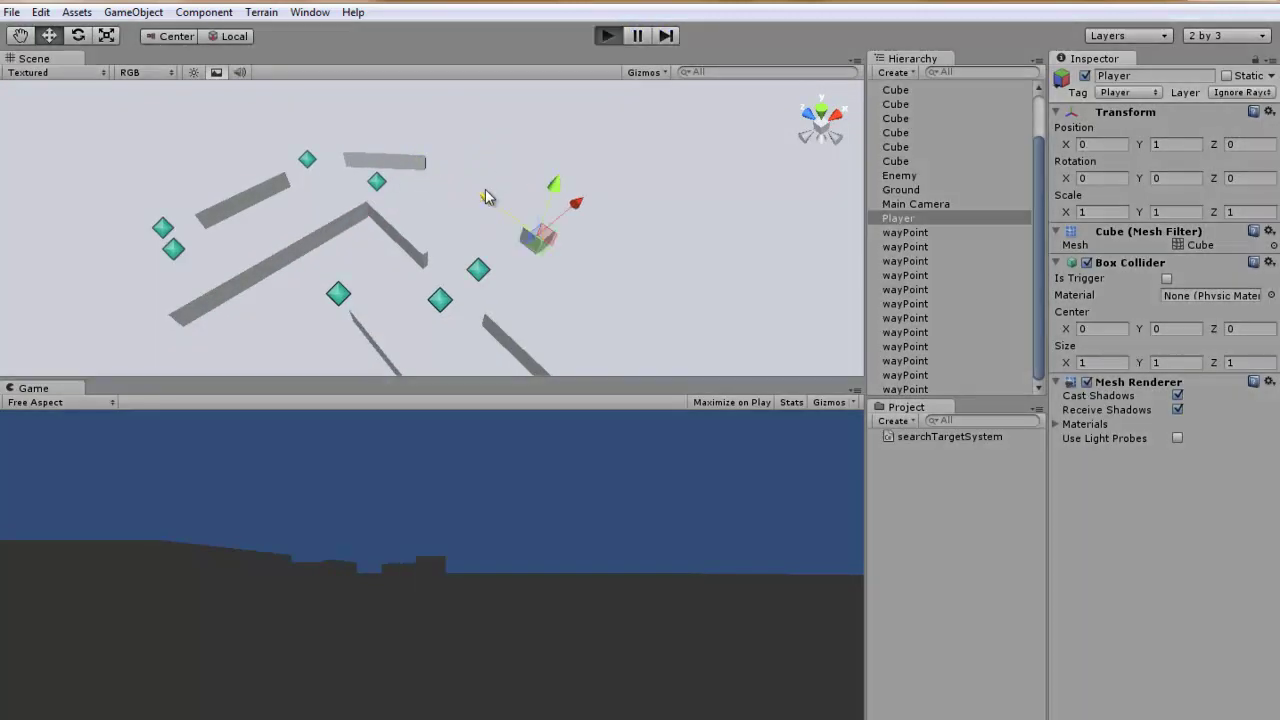
key("ctrl+p")
mouse_move(537, 236)
left_mouse_down("alt")
mouse_move(397, 208)
mouse_move(437, 206)
left_mouse_up("alt")
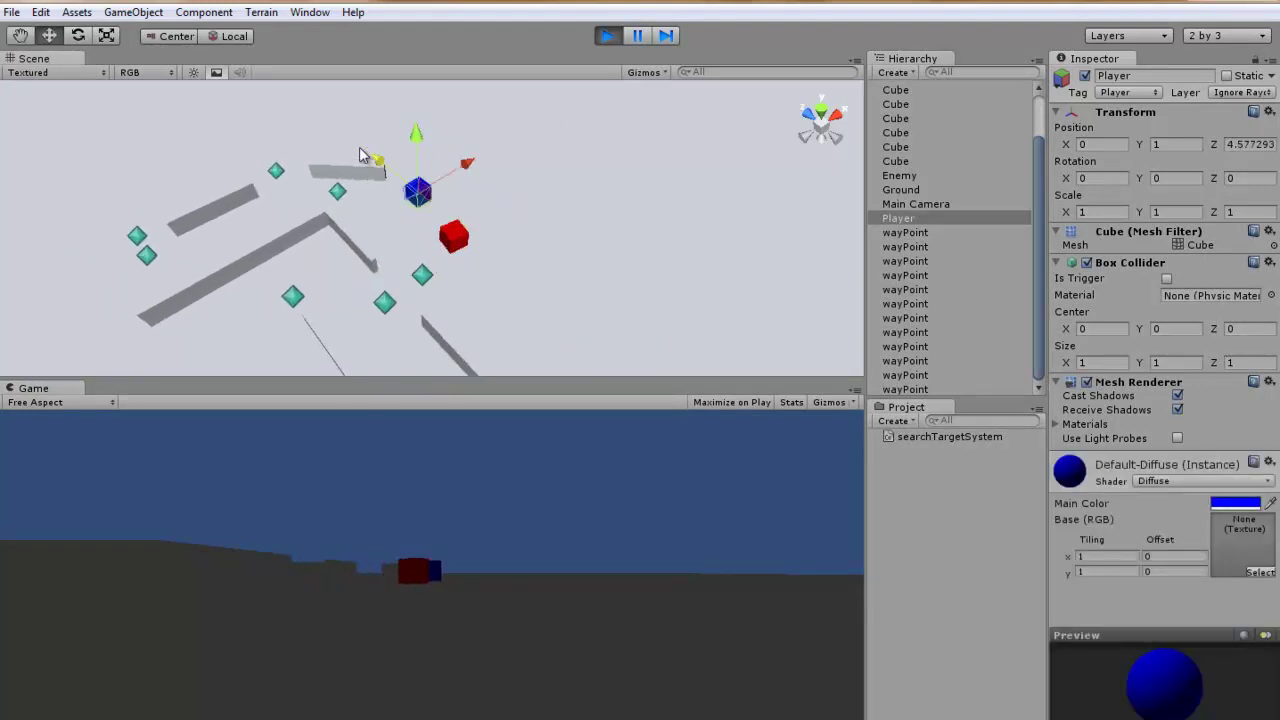
mouse_move(283, 95)
left_mouse_down("alt")
mouse_move(250, 222)
mouse_move(161, 206)
left_mouse_up("alt")
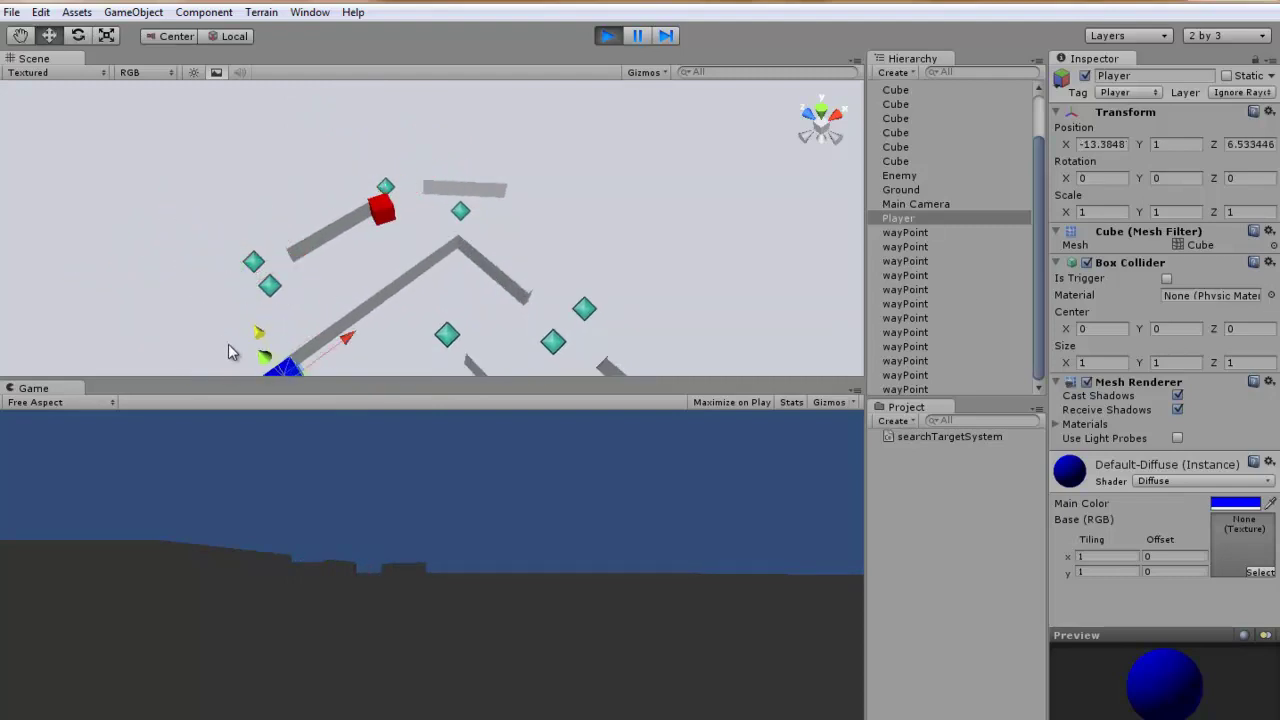
left_click_drag(161, 206, 242, 277, "alt")
middle_click_drag(286, 294, 341, 297)
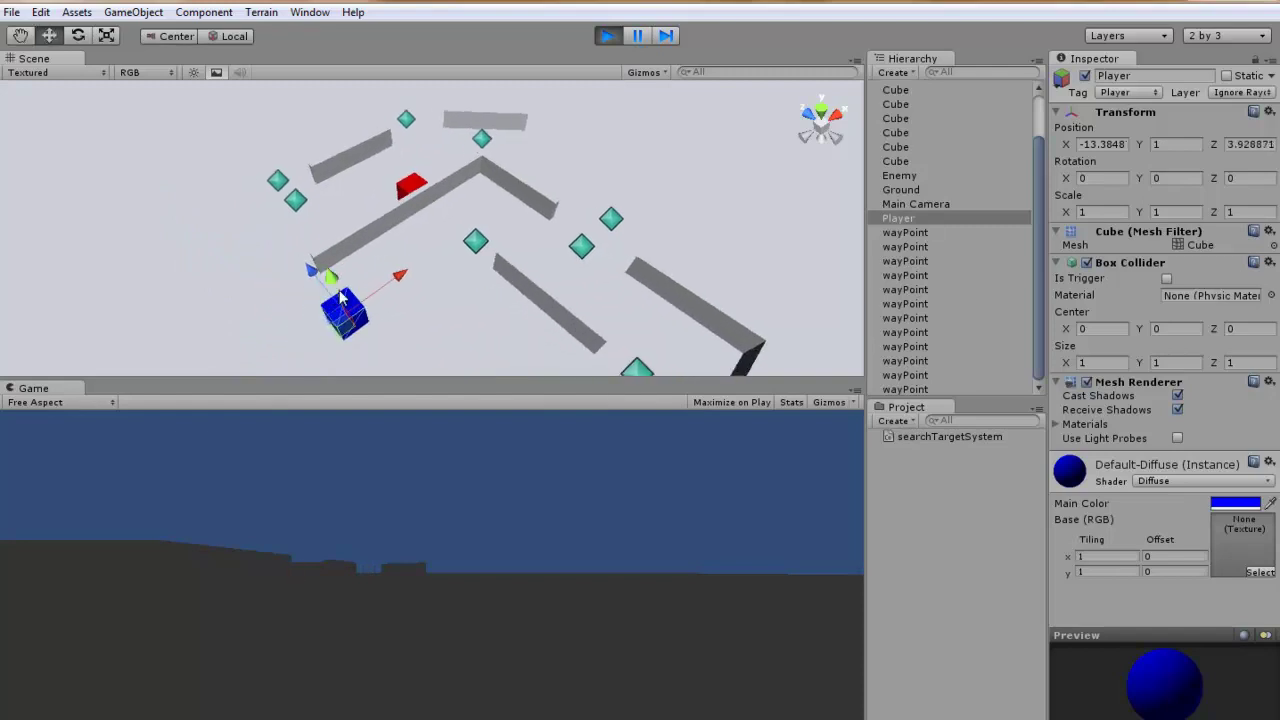
left_click(607, 37)
Select the overlapping left-side wayPoint underneath and drag it down and right to a new spot.
left_click(300, 207)
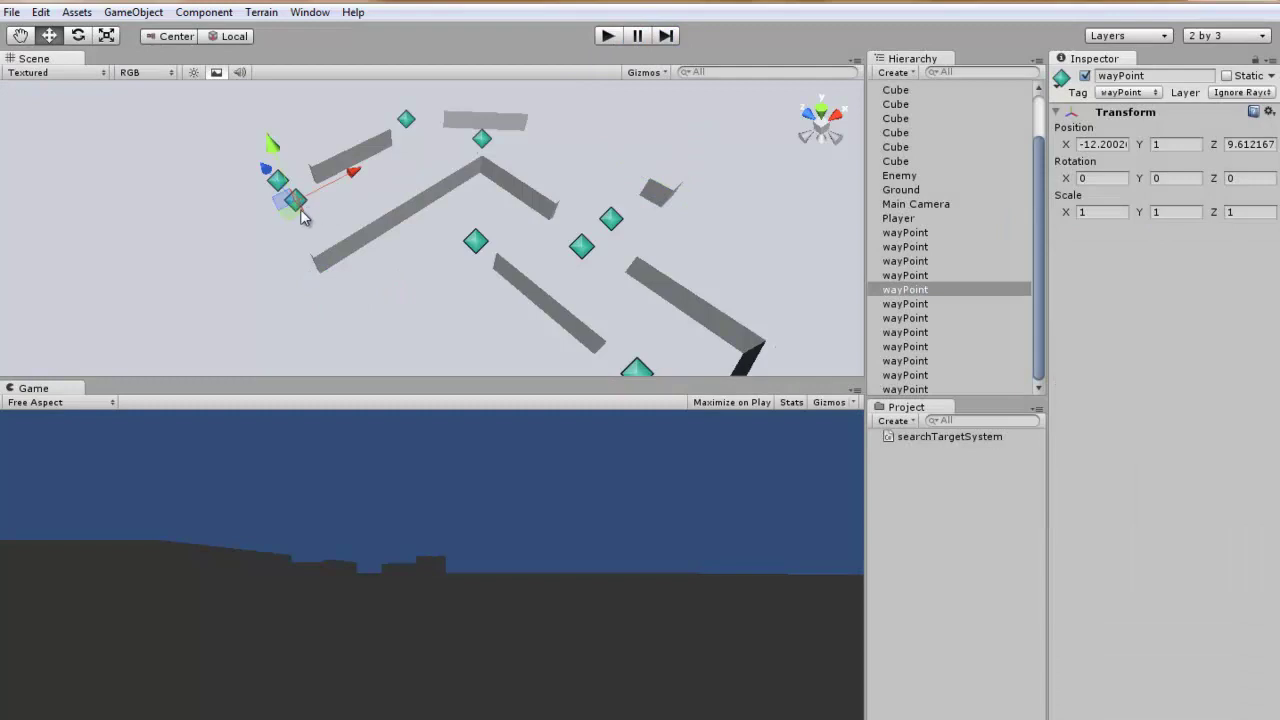
left_click(300, 207)
mouse_move(300, 207)
left_mouse_down()
mouse_move(340, 225)
mouse_move(340, 243)
left_mouse_up()
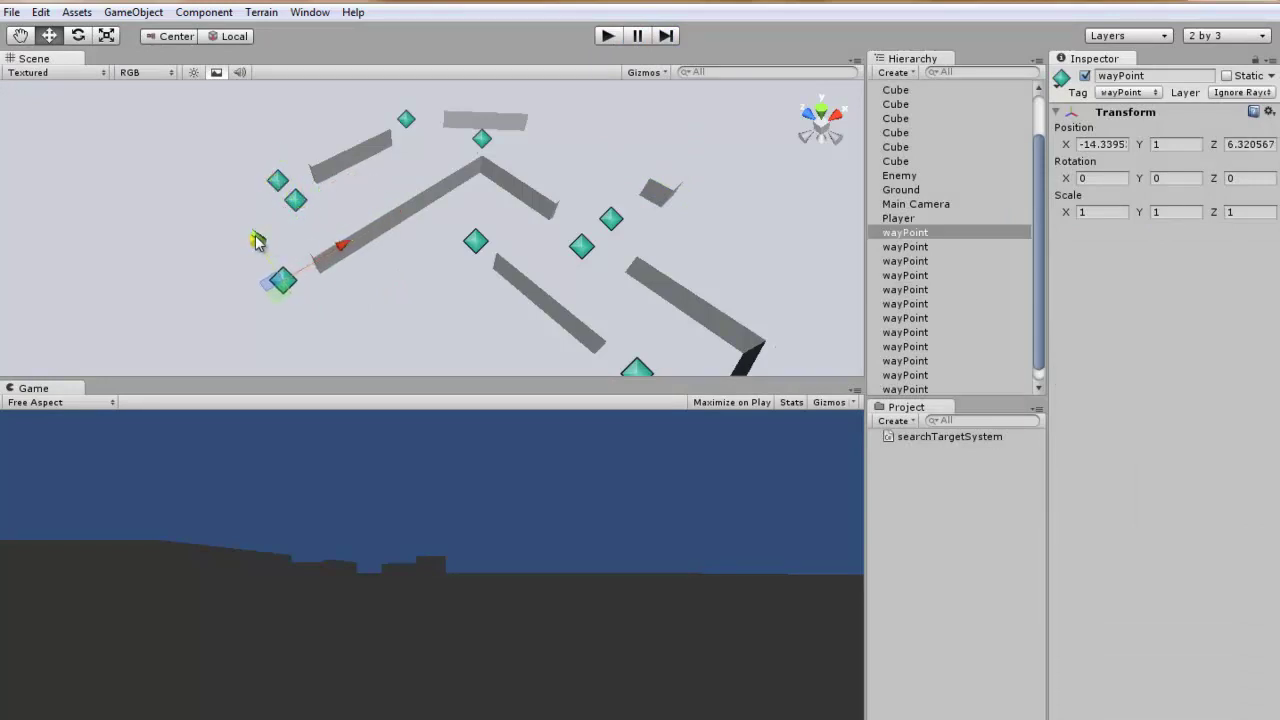
middle_click_drag(270, 282, 300, 285)
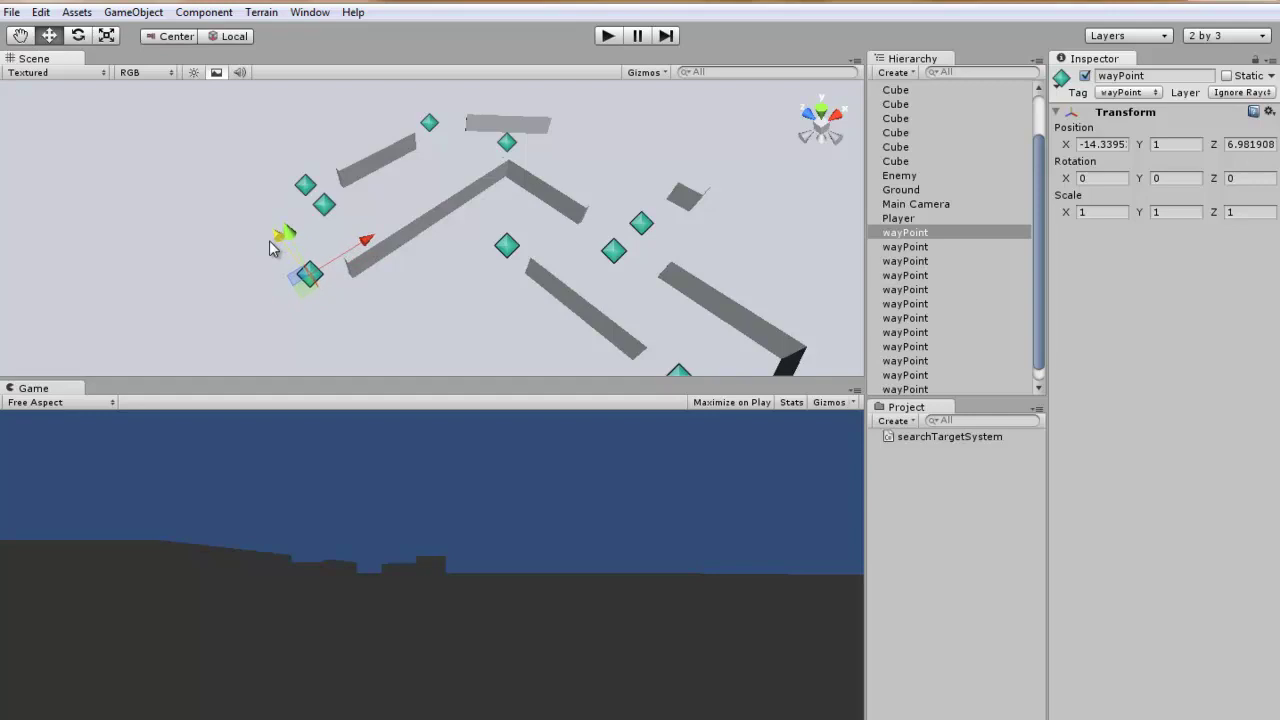
left_click_drag(274, 233, 300, 262)
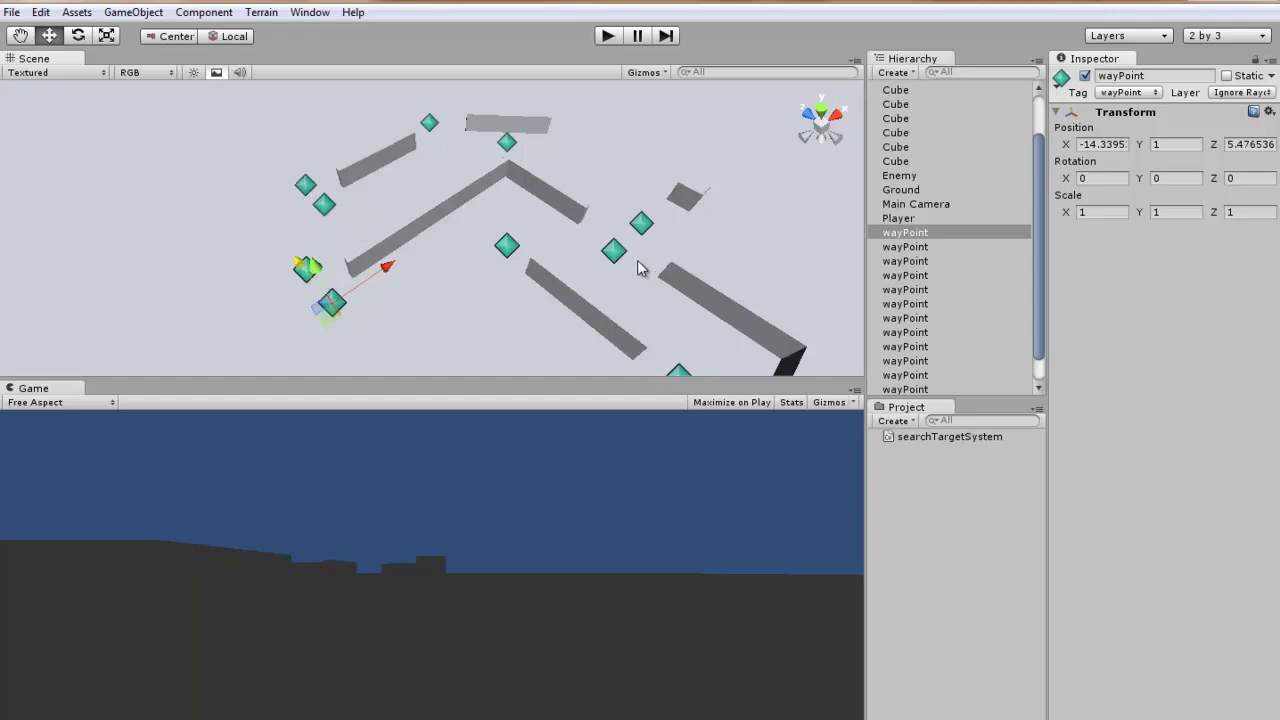
mouse_move(642, 229)
middle_mouse_down()
mouse_move(518, 247)
mouse_move(417, 175)
mouse_move(382, 289)
mouse_move(454, 176)
mouse_move(498, 186)
middle_mouse_up()
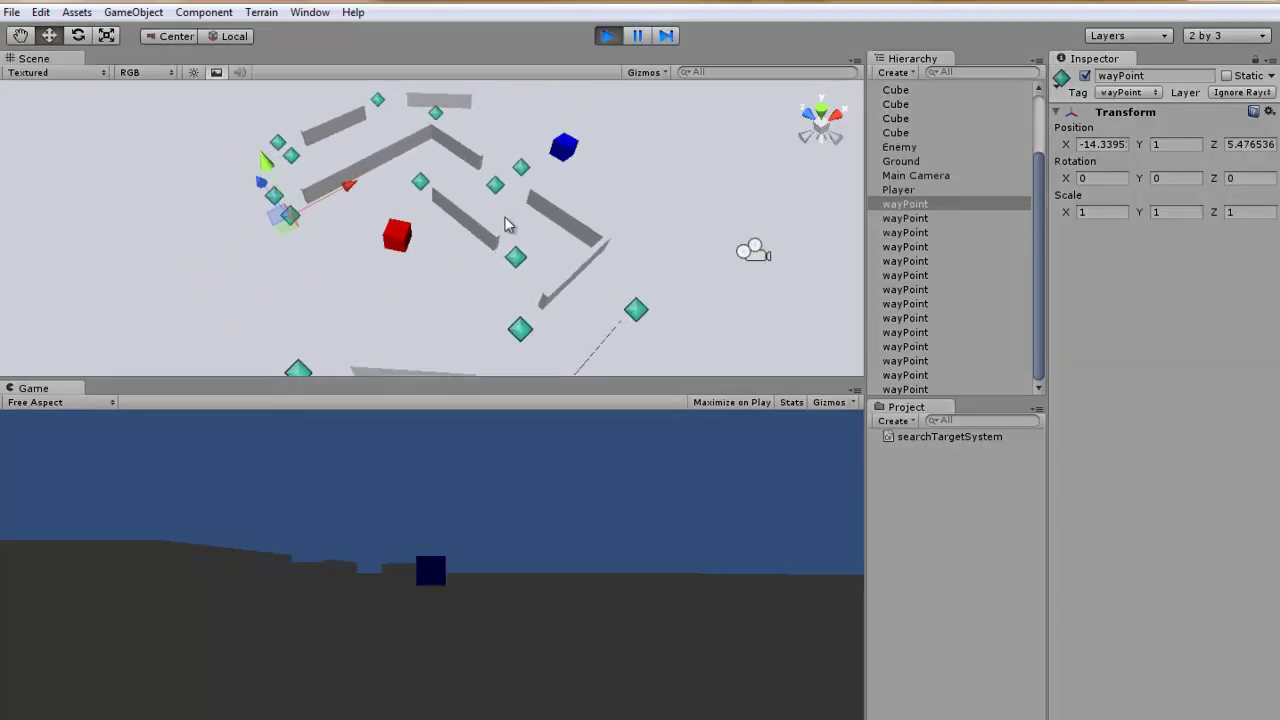
Select the blue Player cube and drag it along X and Z across the maze.
left_click(560, 175)
left_click_drag(580, 172, 300, 340)
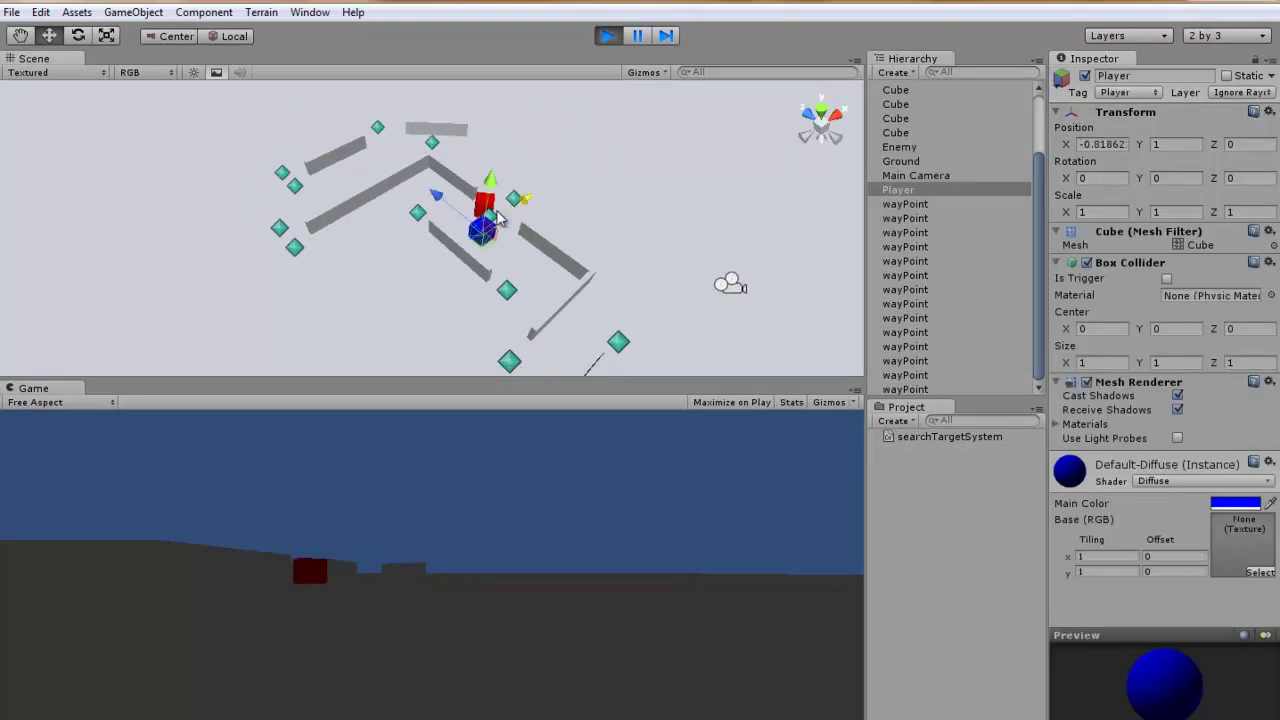
middle_click_drag(284, 318, 334, 248)
left_click_drag(334, 248, 386, 320)
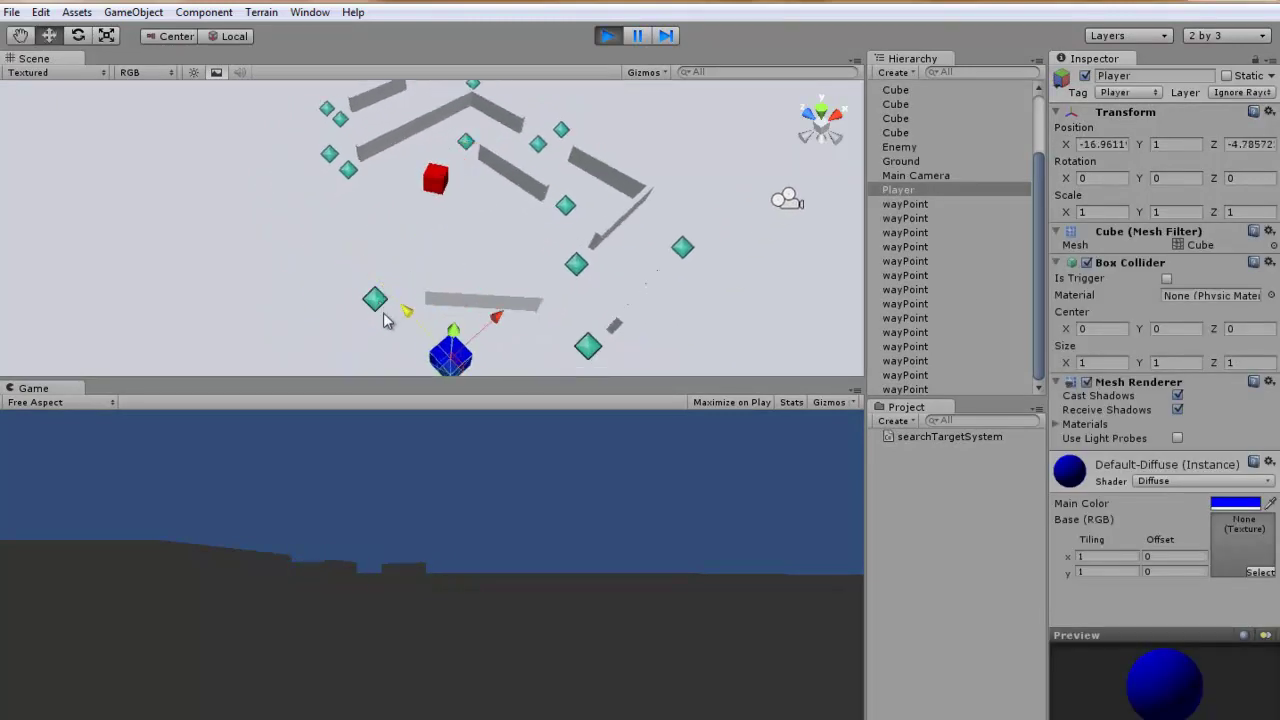
middle_click_drag(386, 320, 395, 270)
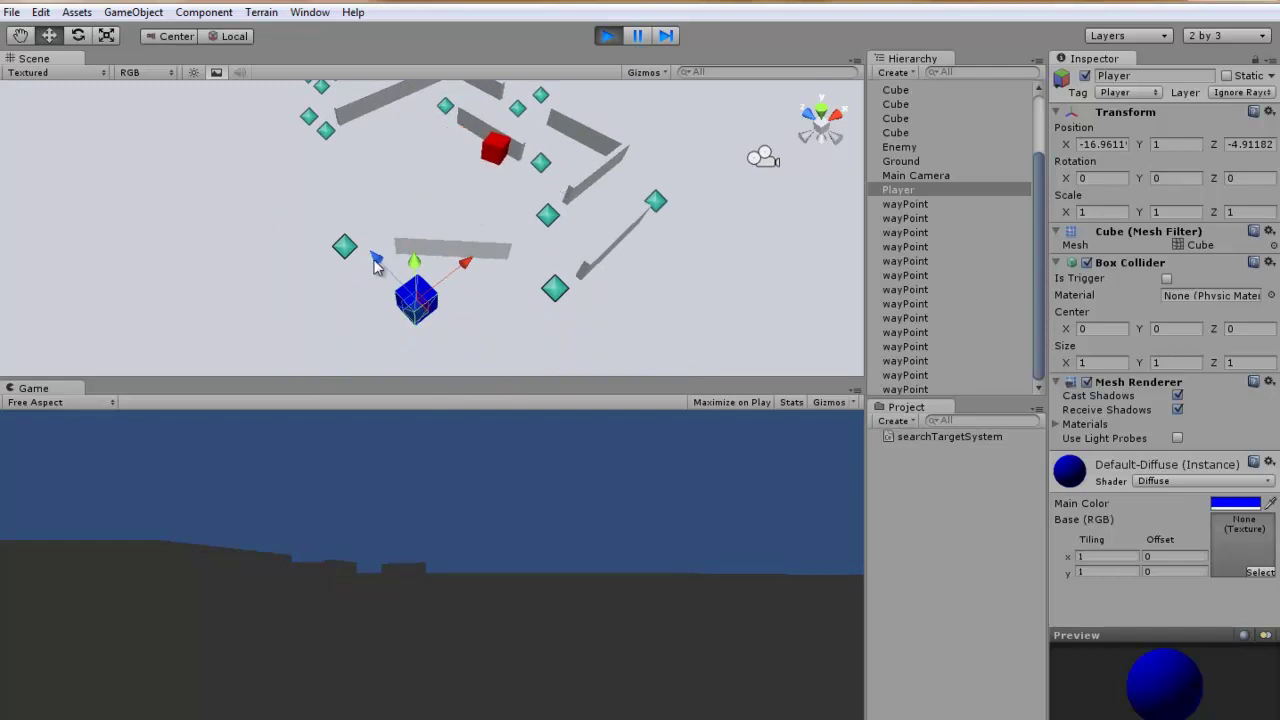
left_click_drag(384, 268, 396, 296)
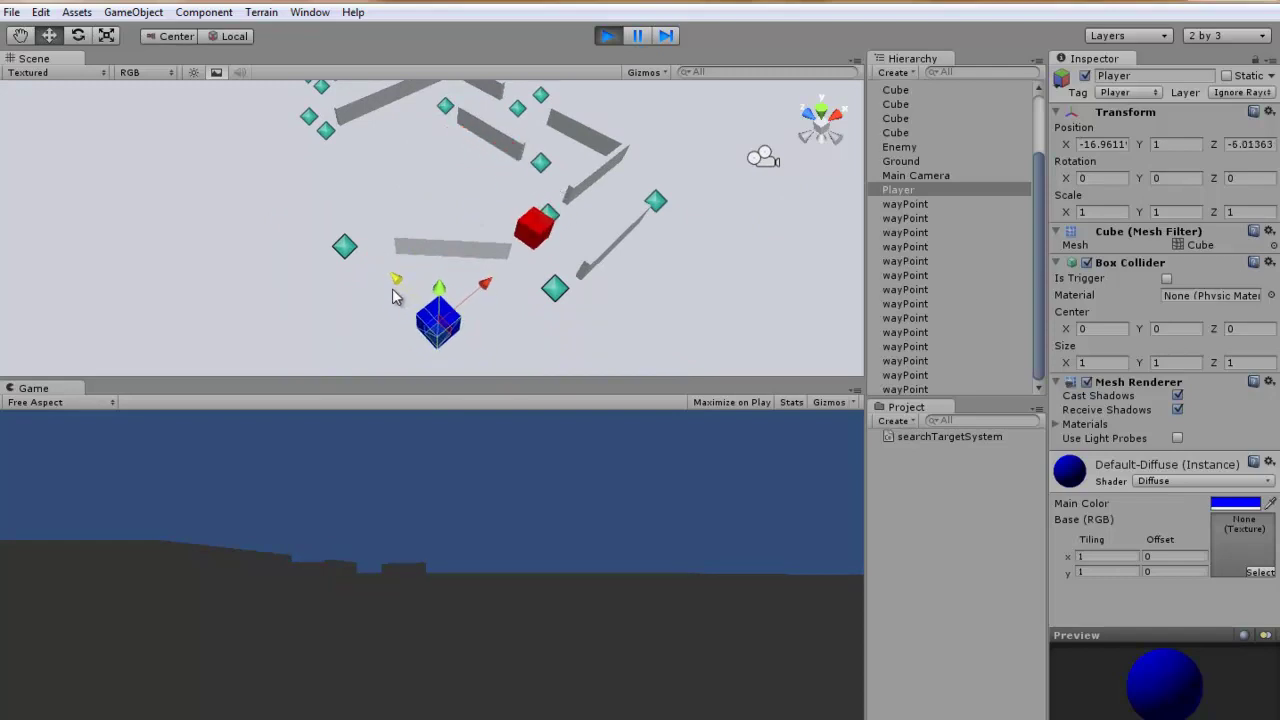
mouse_move(395, 296)
left_mouse_down()
mouse_move(308, 172)
mouse_move(212, 168)
left_mouse_up()
mouse_move(322, 200)
left_mouse_down()
mouse_move(455, 150)
mouse_move(498, 176)
left_mouse_up()
scroll(490, 198, "up", 4)
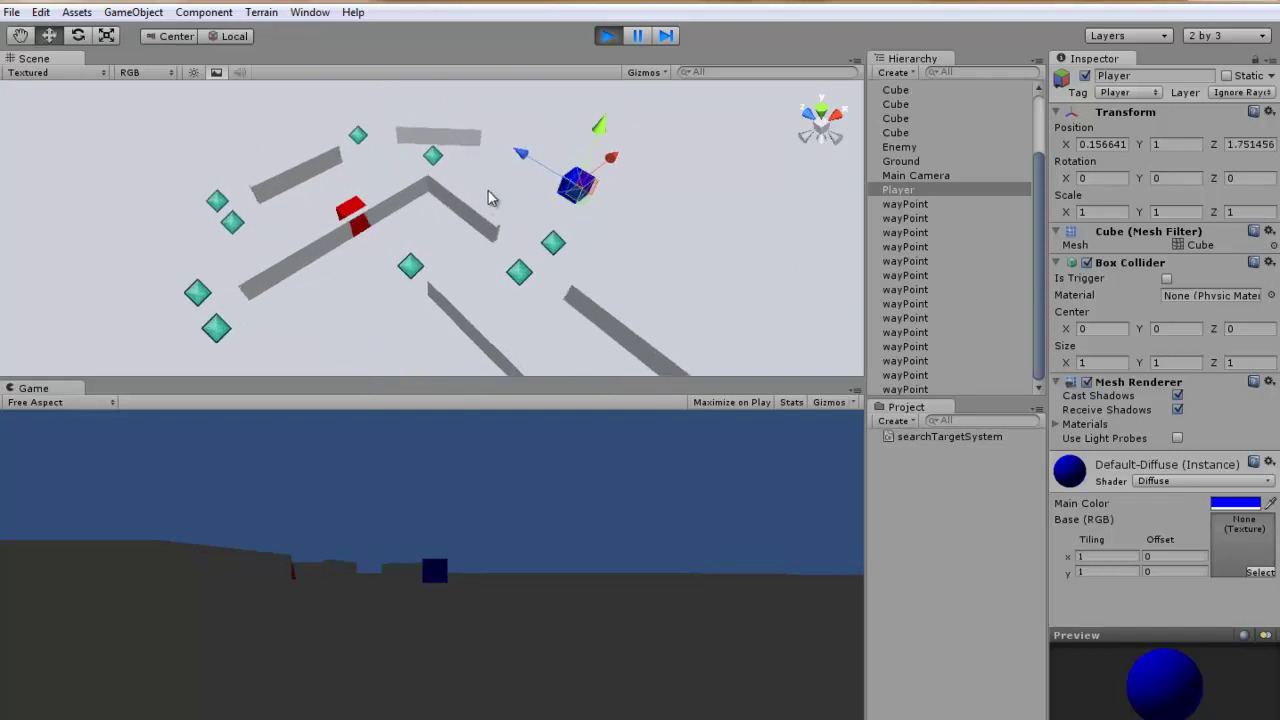
scroll(488, 210, "up", 2)
scroll(488, 215, "up", 2)
scroll(488, 215, "up", 2)
Keep steering the Player away from the red Enemy, framing it with F.
mouse_move(540, 197)
left_mouse_down()
mouse_move(388, 77)
mouse_move(545, 235)
mouse_move(420, 329)
left_mouse_up()
key("f")
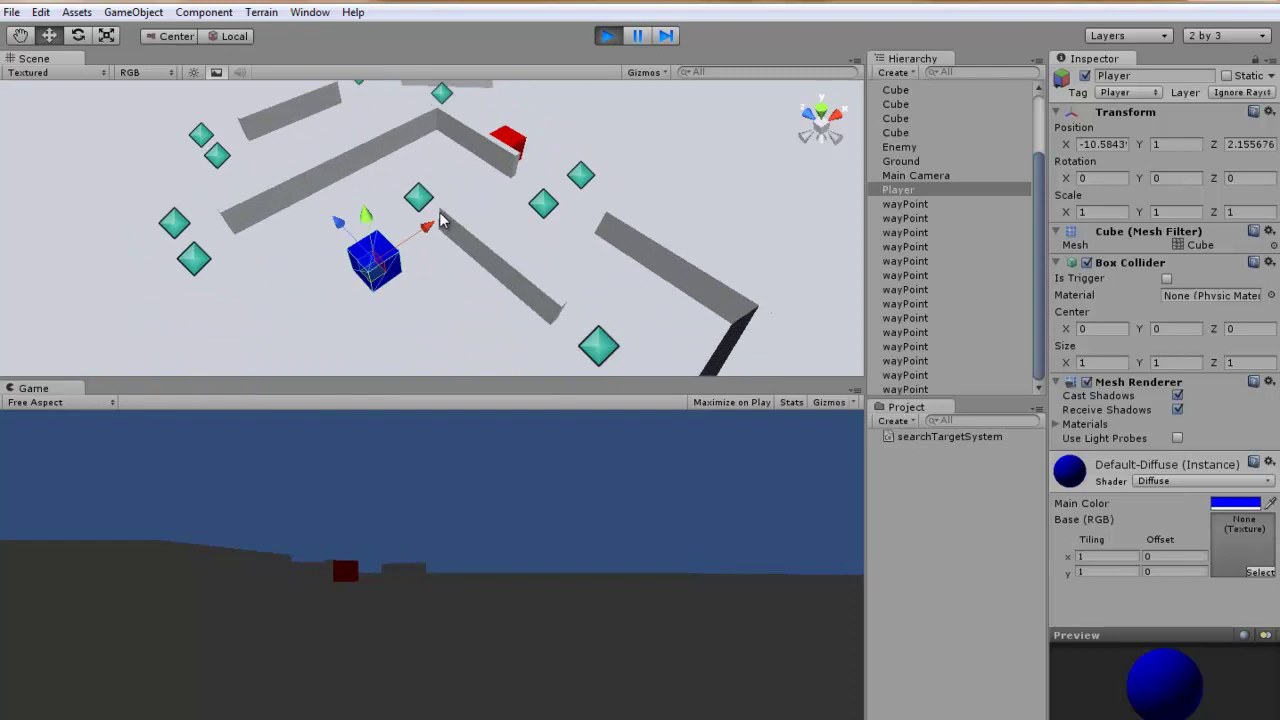
mouse_move(437, 229)
left_mouse_down()
mouse_move(313, 246)
mouse_move(395, 366)
left_mouse_up()
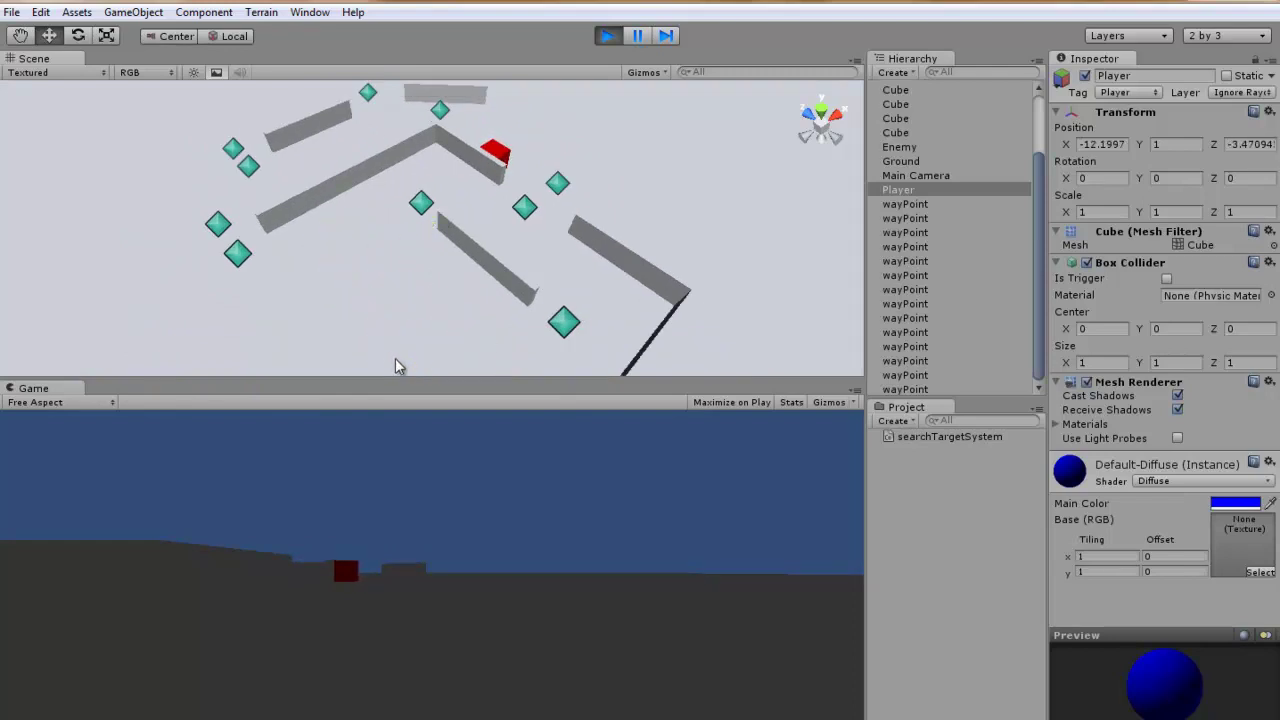
key("f")
mouse_move(397, 250)
left_mouse_down()
mouse_move(428, 293)
mouse_move(514, 241)
left_mouse_up()
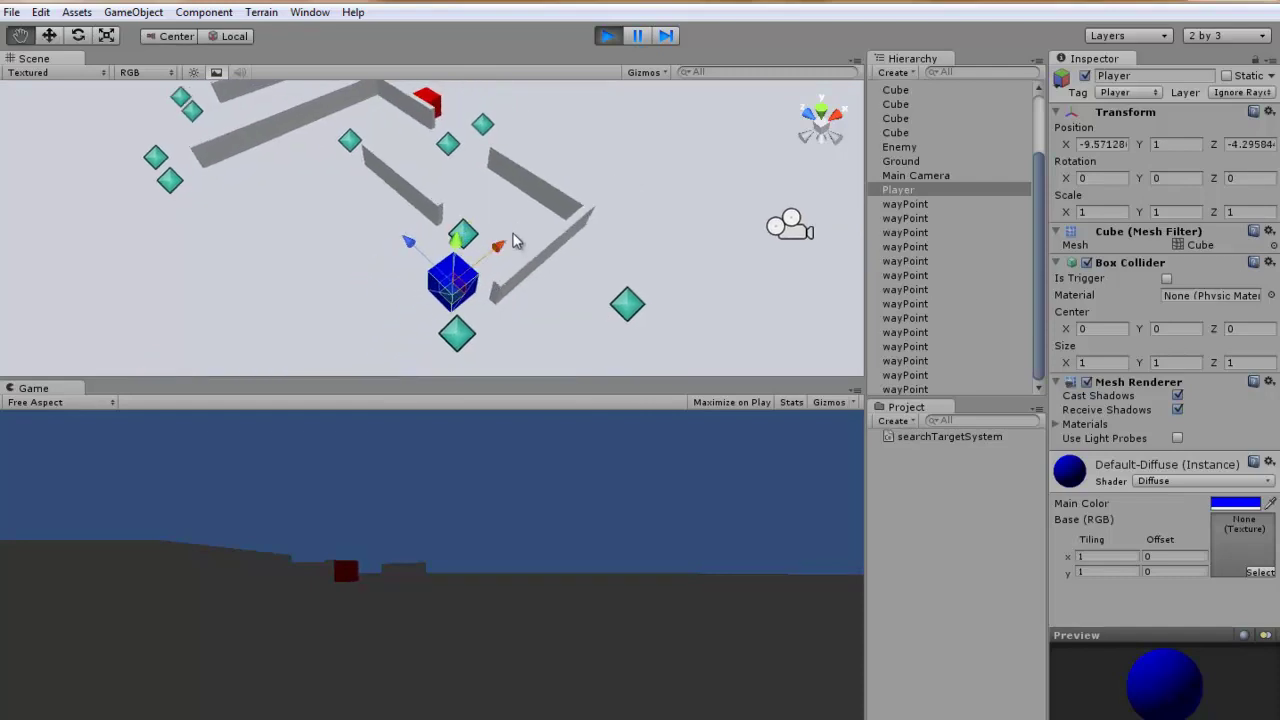
middle_click_drag(512, 241, 490, 291)
left_click_drag(468, 300, 509, 257)
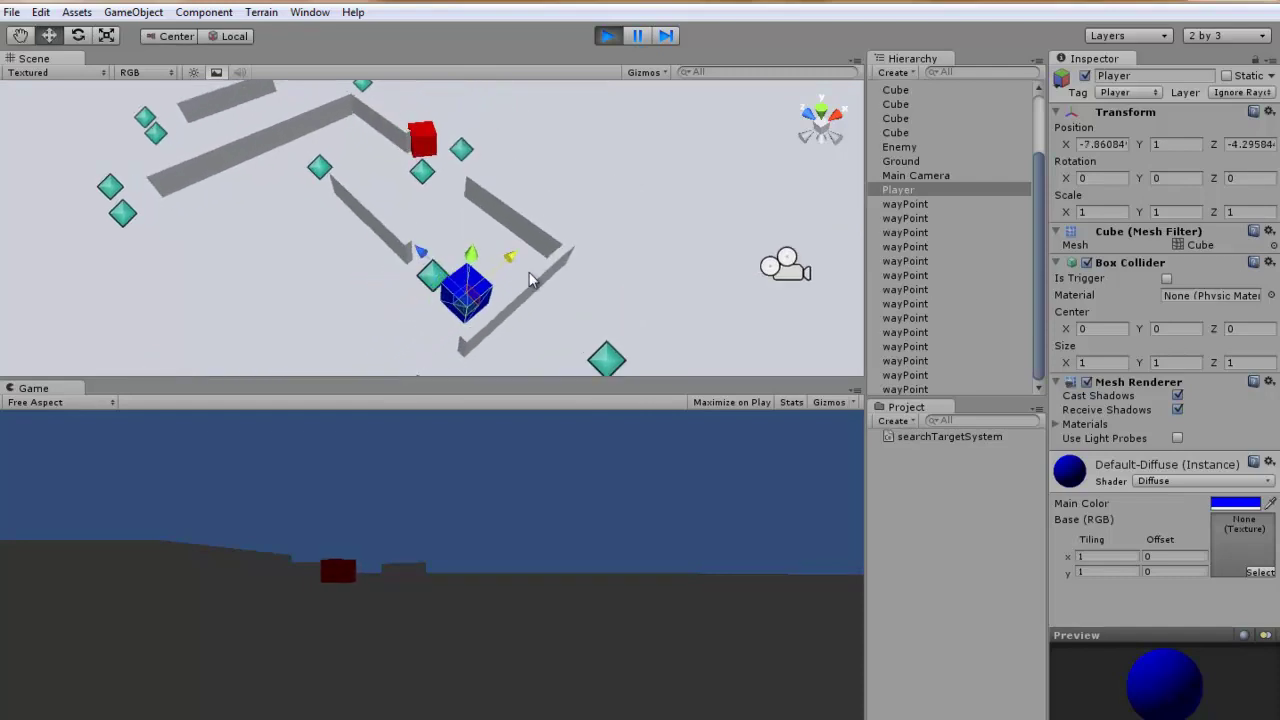
middle_click_drag(509, 257, 435, 287)
left_click_drag(435, 287, 491, 320)
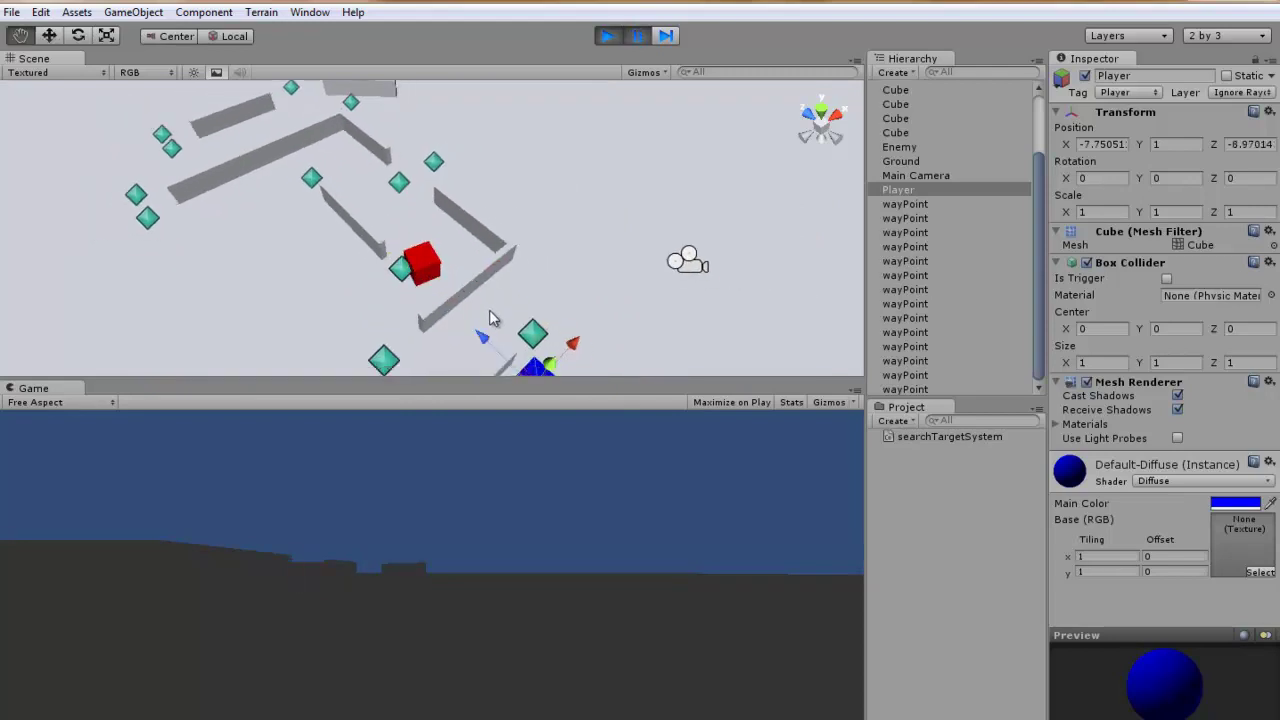
middle_click_drag(491, 320, 482, 295)
scroll(482, 295, "up", 1)
scroll(427, 273, "down", 2)
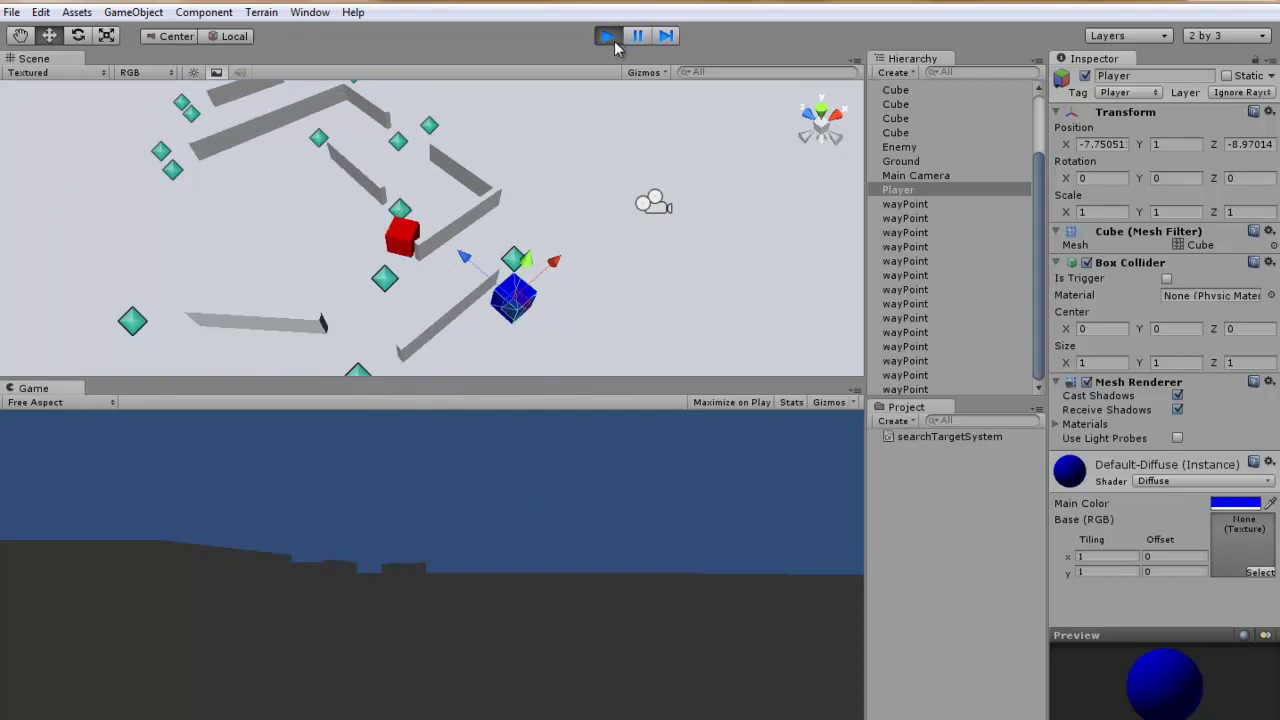
Move the Player to the upper left at Z 7.537366 as the Enemy closes in, then stop.
middle_click_drag(582, 225, 584, 170)
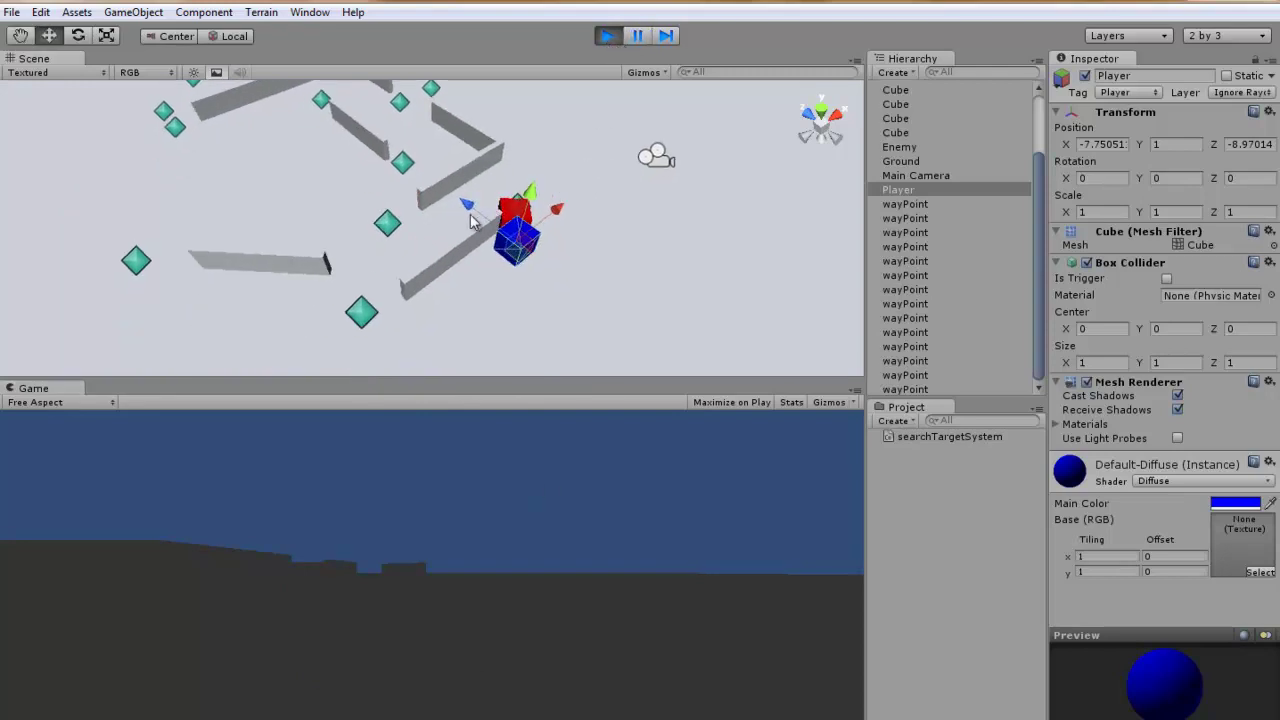
middle_click_drag(471, 220, 506, 306)
left_click_drag(506, 306, 260, 94)
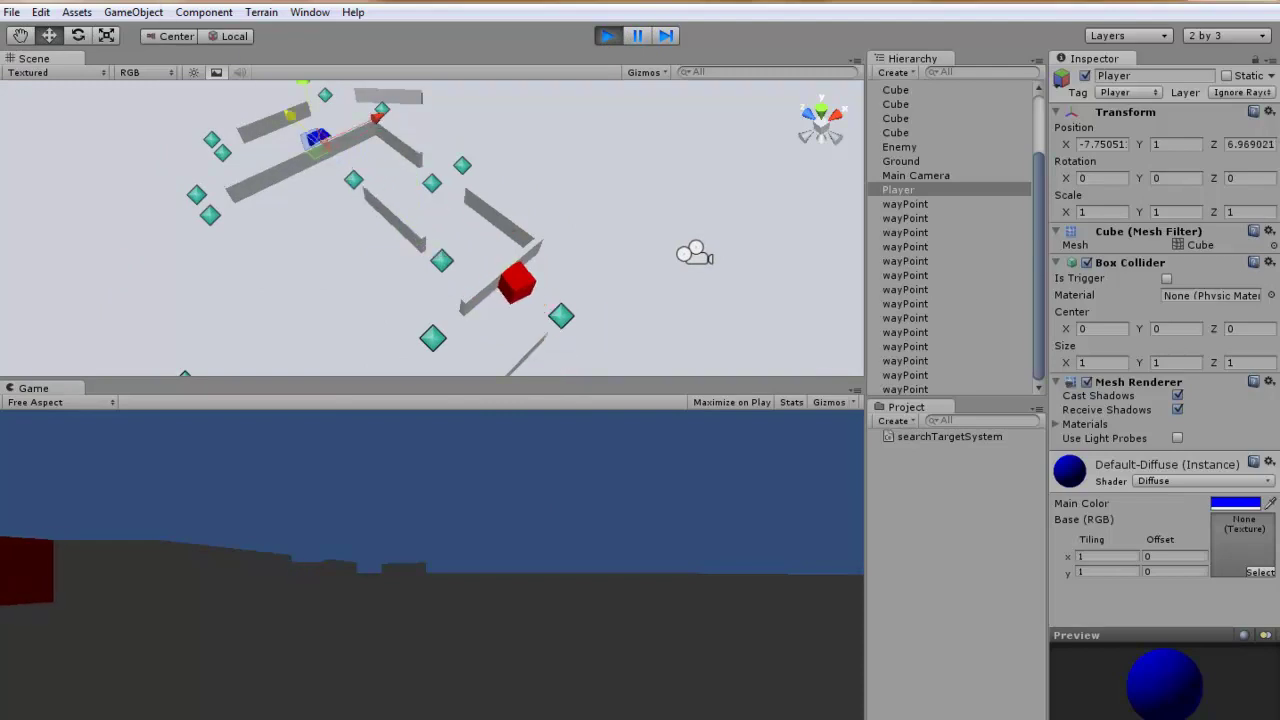
middle_click_drag(237, 240, 244, 247)
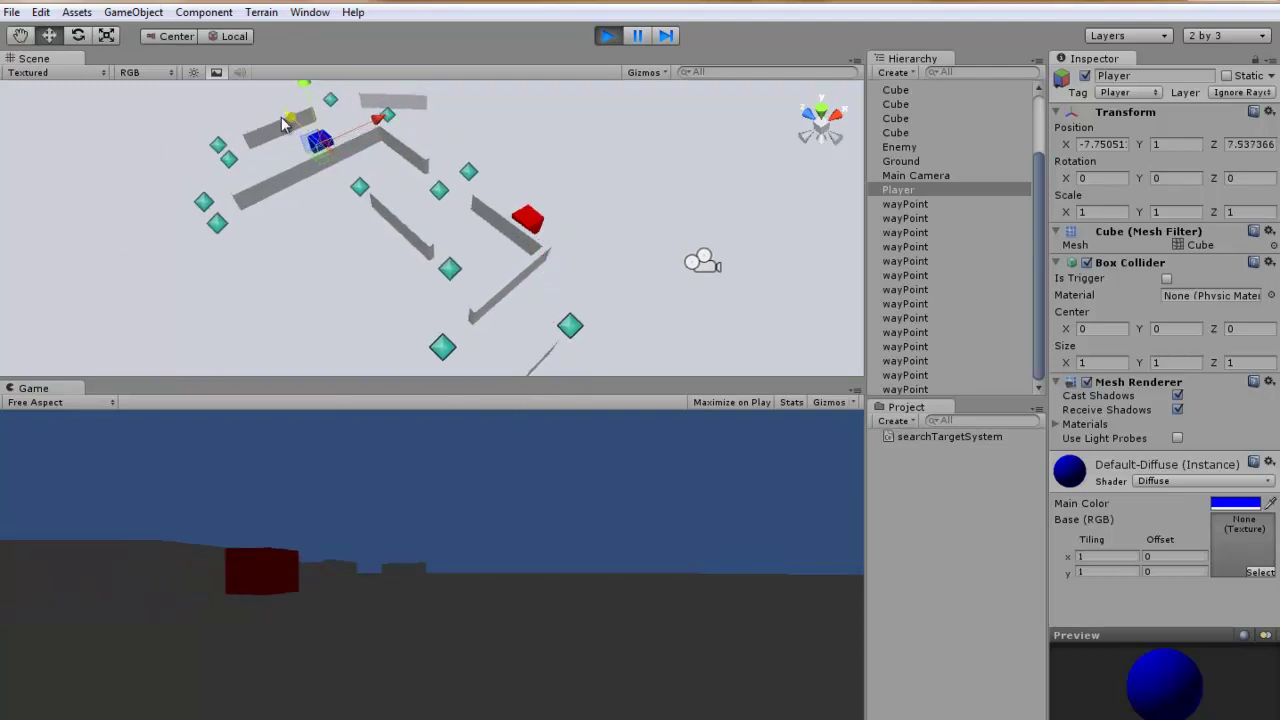
middle_click_drag(283, 122, 325, 220)
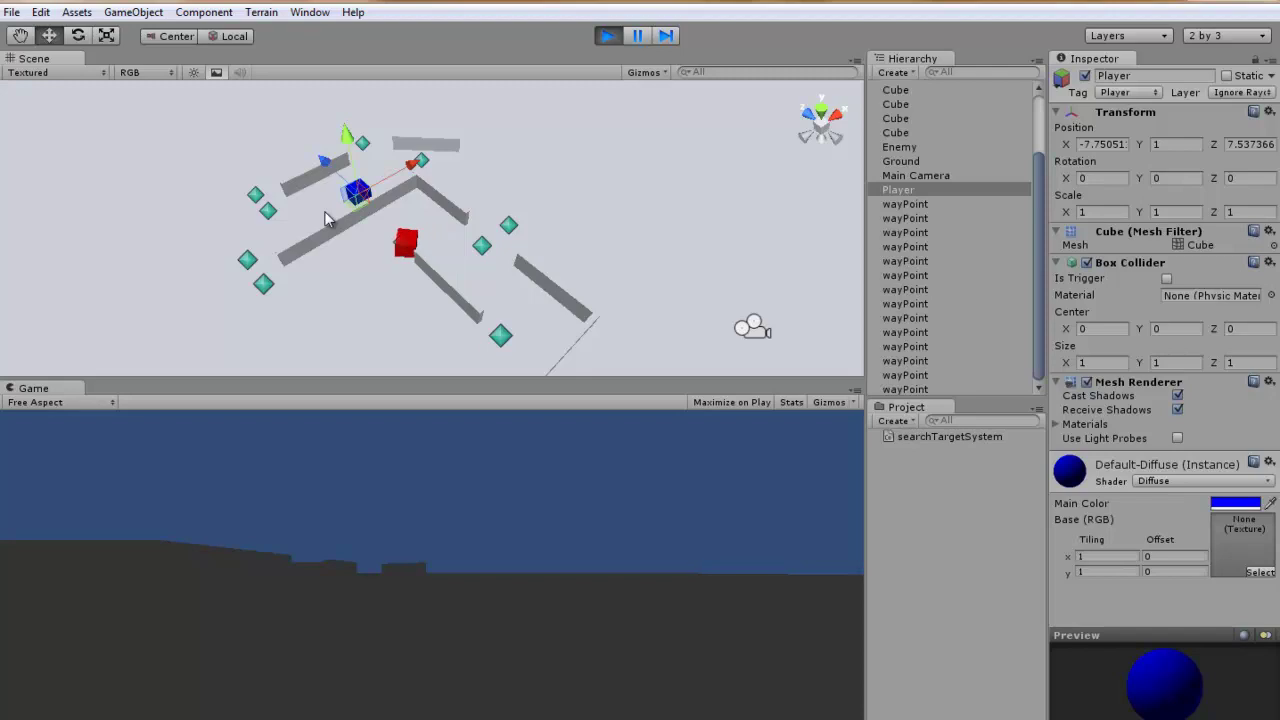
scroll(326, 210, "up", 2)
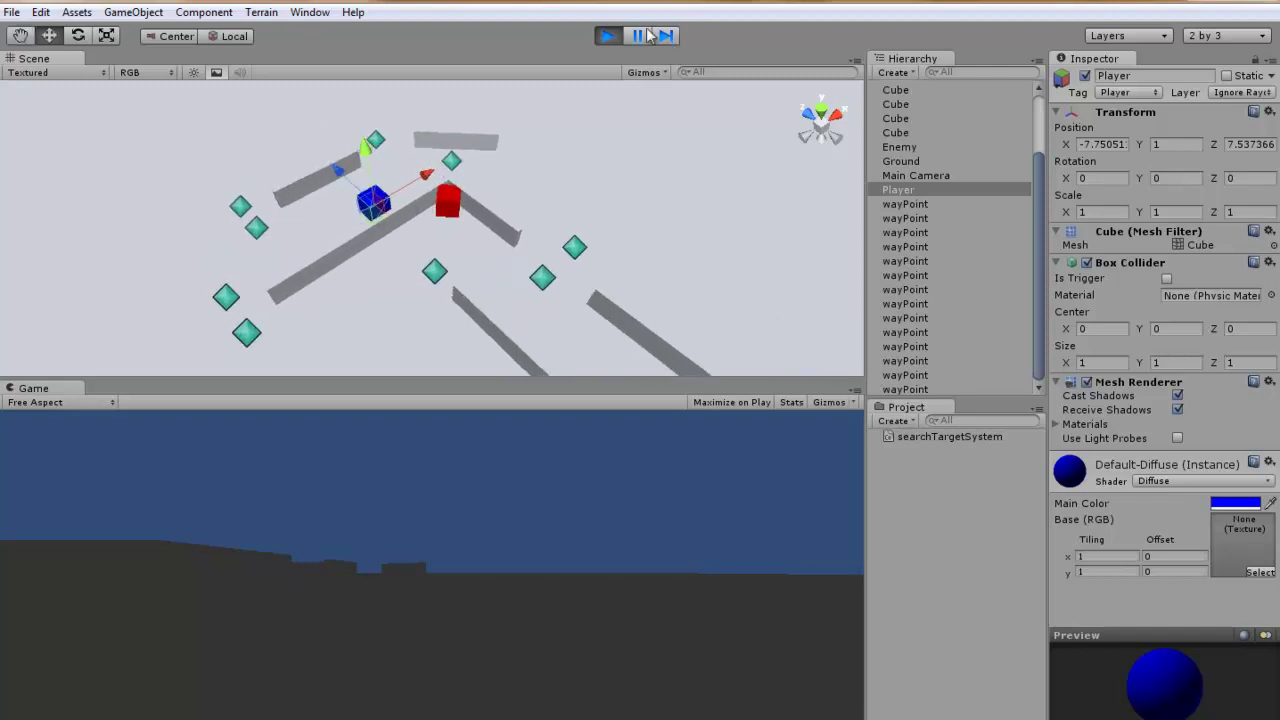
left_click(607, 36)
Shorten the lower-left wall cube and another wall along Z with the Scale tool.
left_click(283, 275)
left_click(256, 287)
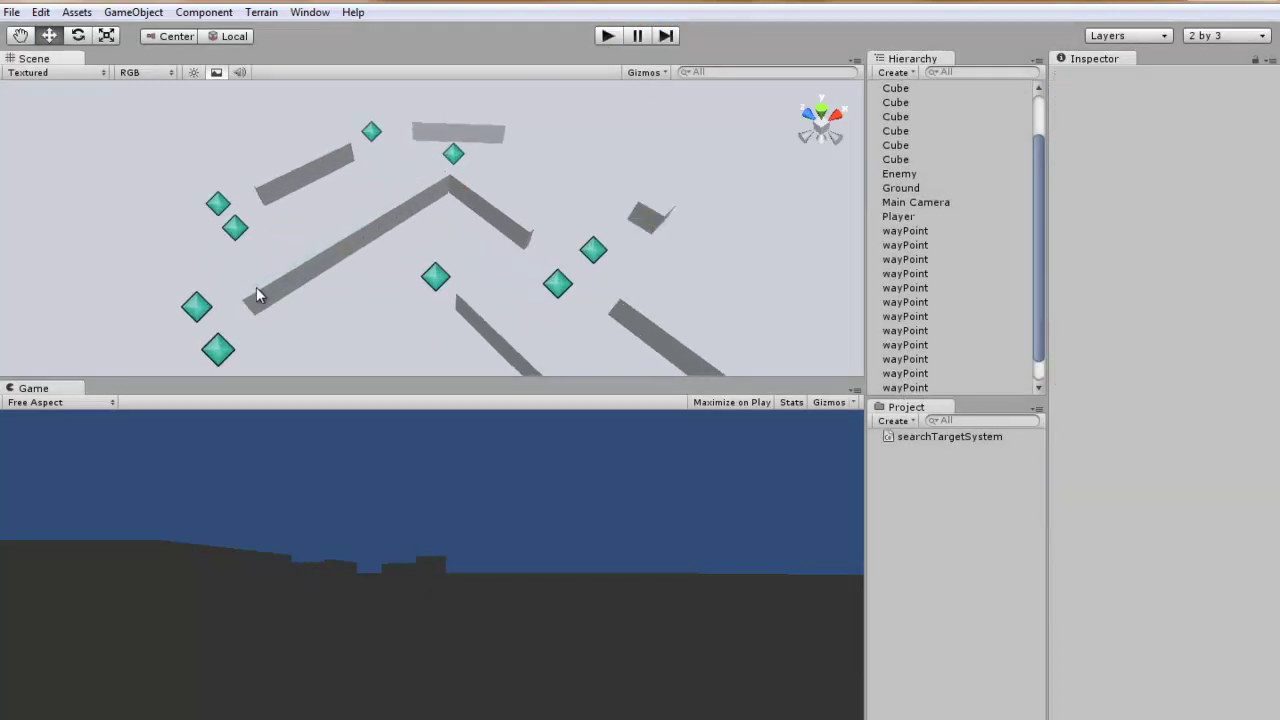
left_click(260, 295)
left_click(105, 36)
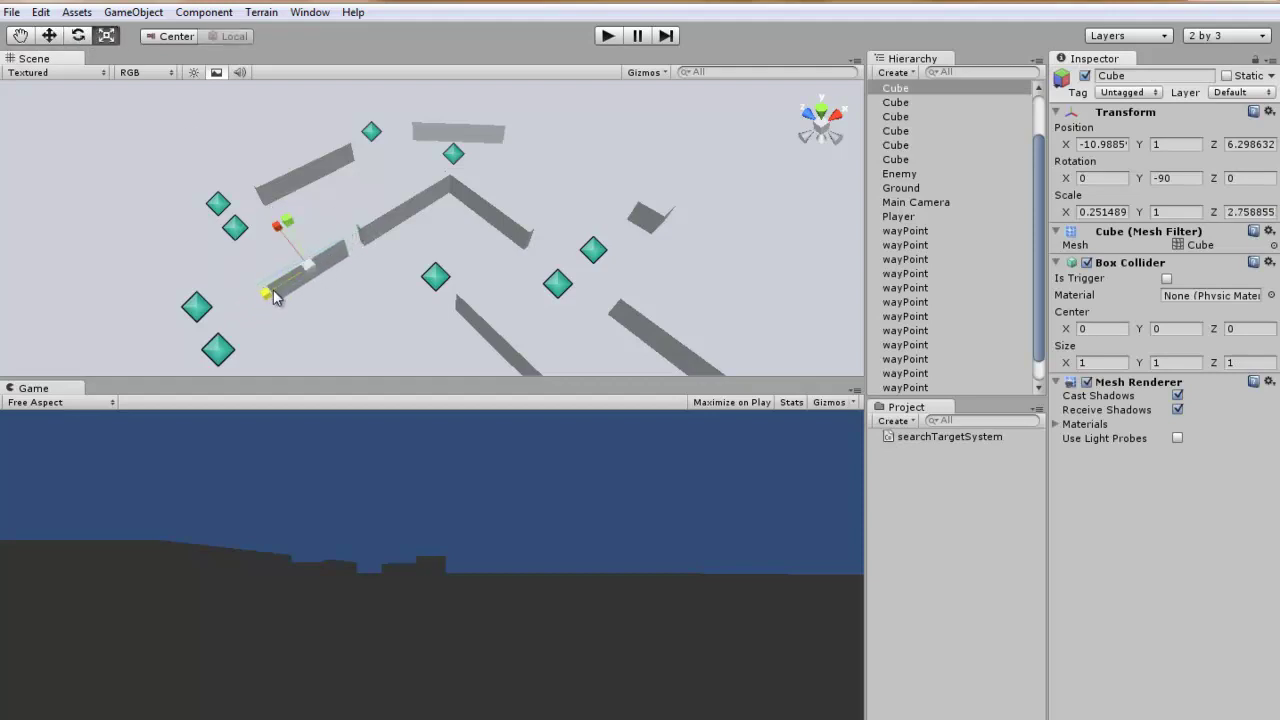
left_click(390, 228)
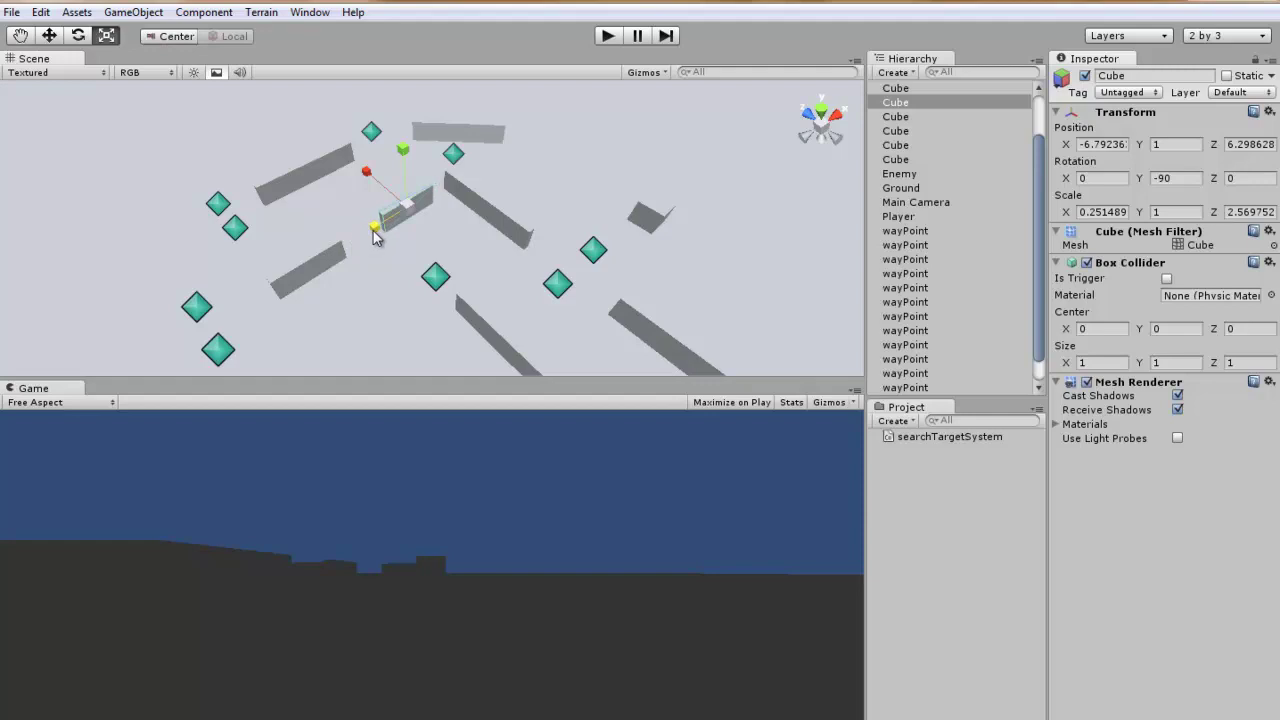
Move a left-side wayPoint into the new wall gap at X -5.43044, Z 6.368452.
left_click(236, 242)
left_click(235, 236)
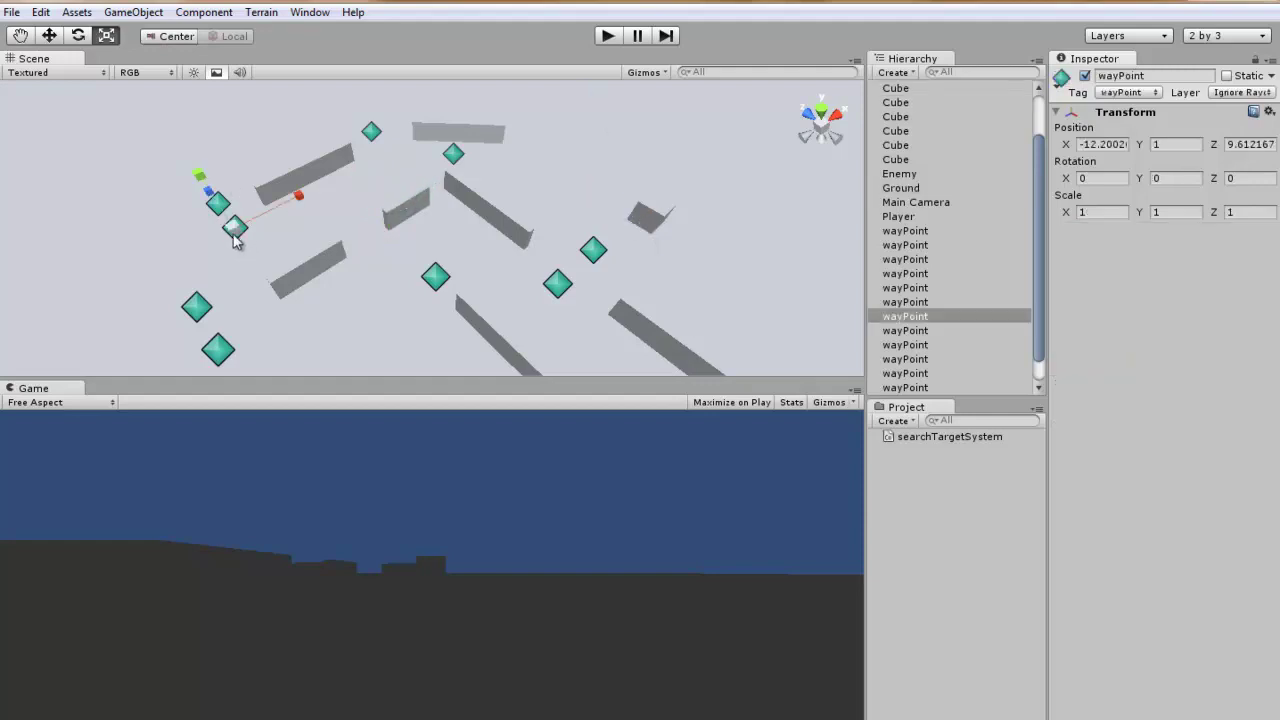
left_click(234, 232)
left_click(50, 36)
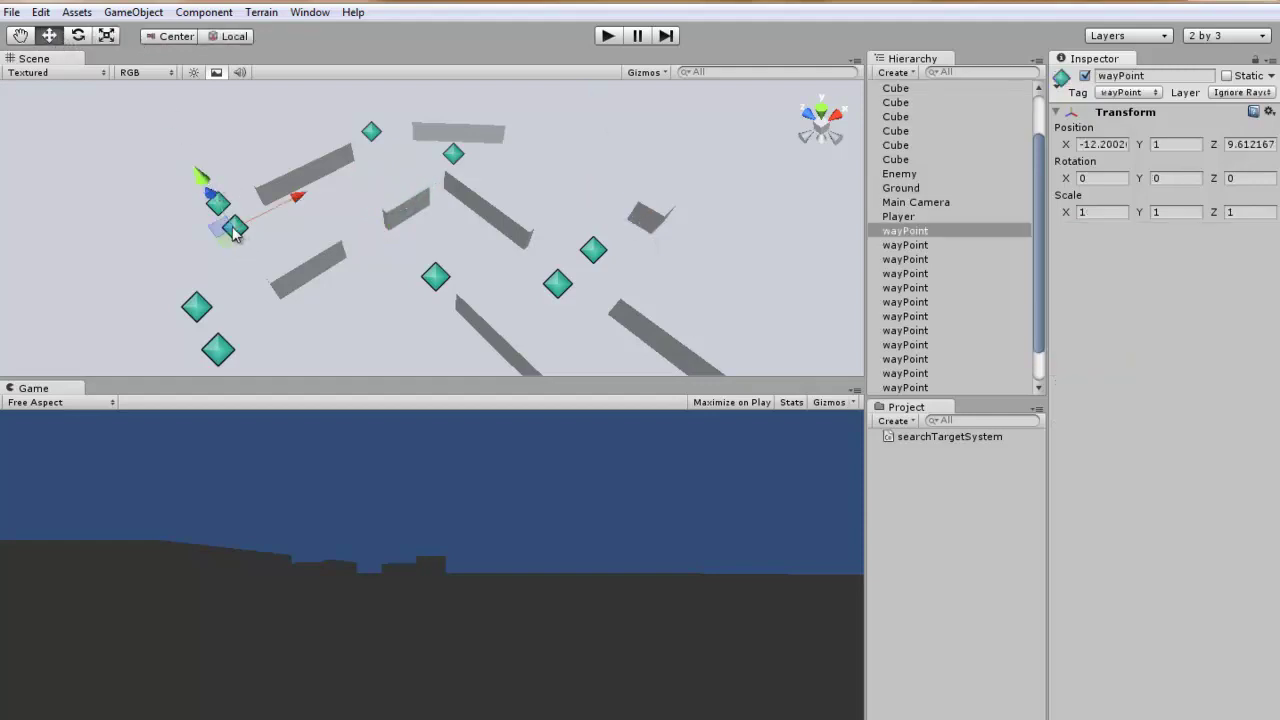
middle_click_drag(233, 230, 298, 230)
mouse_move(276, 203)
left_mouse_down()
mouse_move(318, 250)
mouse_move(488, 222)
mouse_move(560, 176)
left_mouse_up()
middle_click_drag(556, 180, 395, 242)
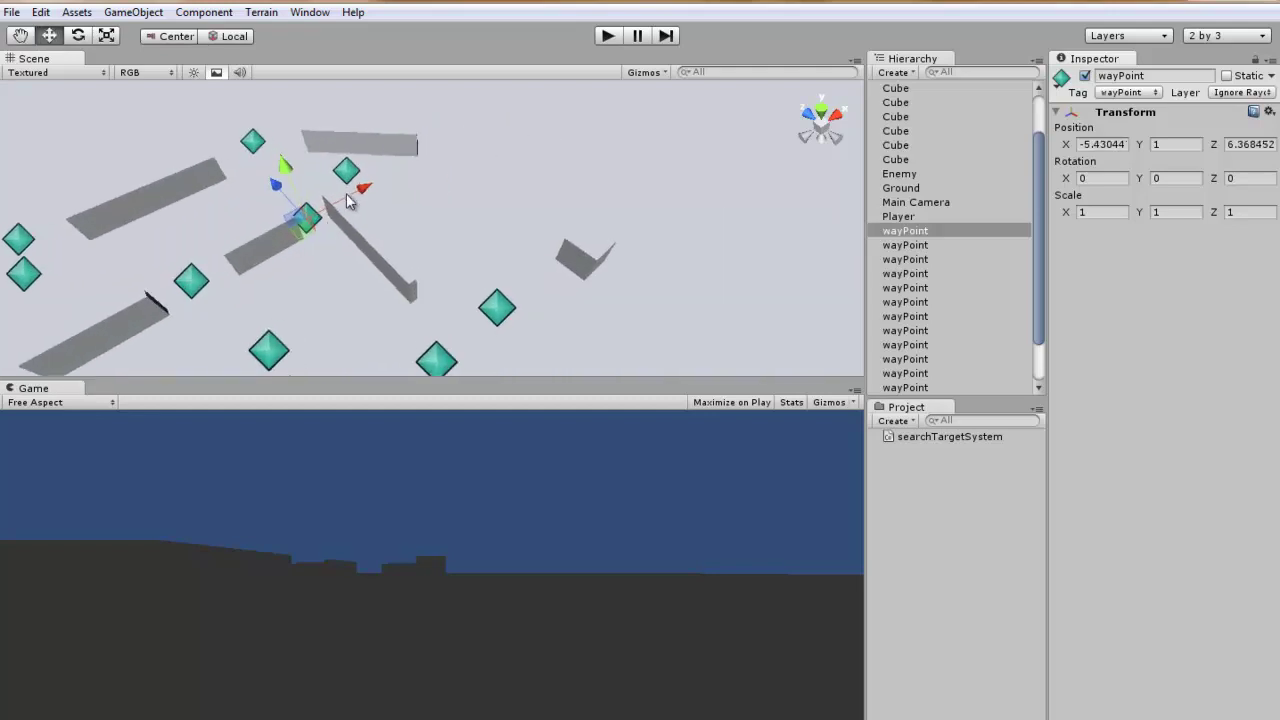
left_click(362, 232)
left_click(395, 212)
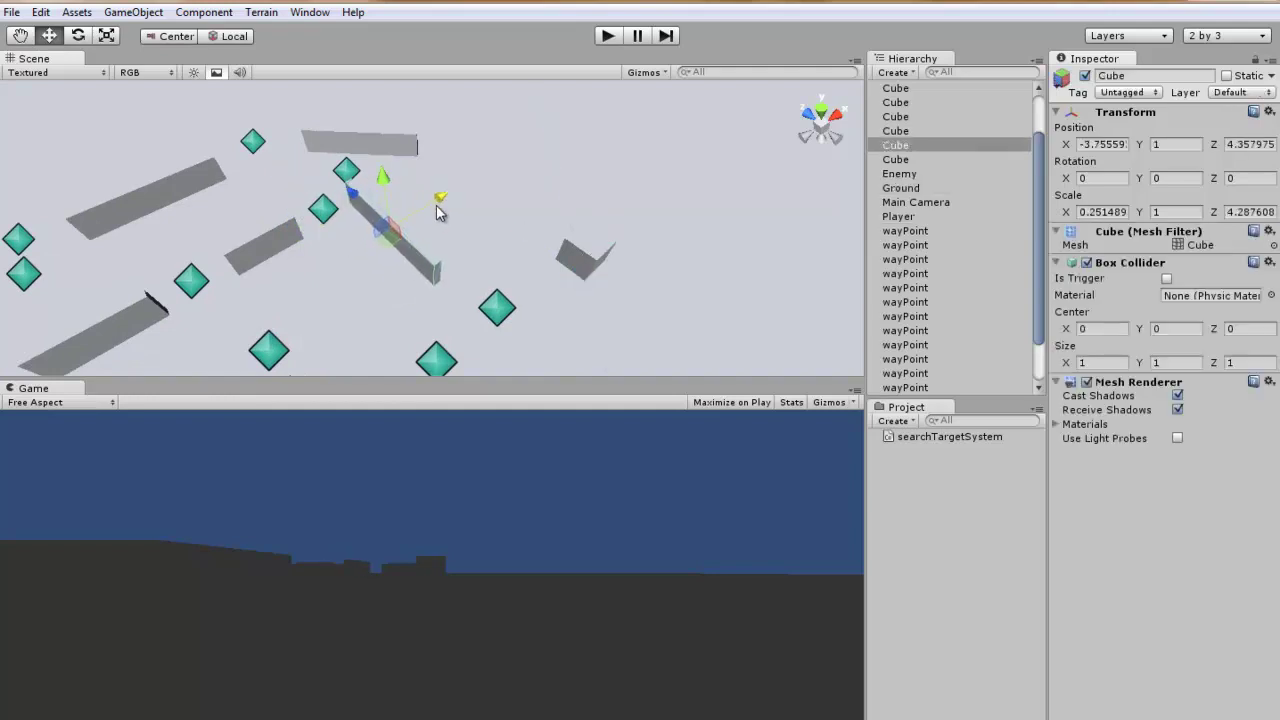
scroll(366, 240, "down", 1)
mouse_move(365, 240)
left_mouse_down("alt")
mouse_move(423, 306)
mouse_move(423, 257)
mouse_move(432, 290)
mouse_move(436, 272)
left_mouse_up("alt")
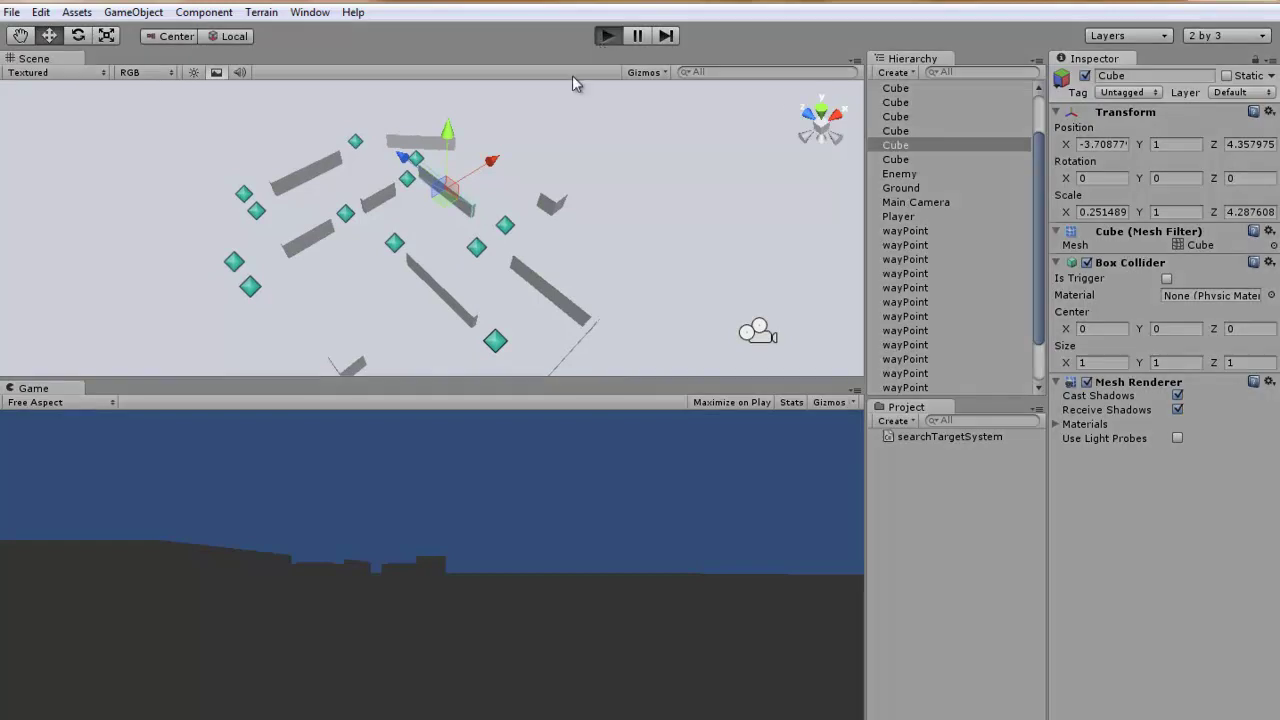
Start Play mode with Ctrl+P and select the Player cube, following the chase.
key("ctrl+p")
left_click(548, 196)
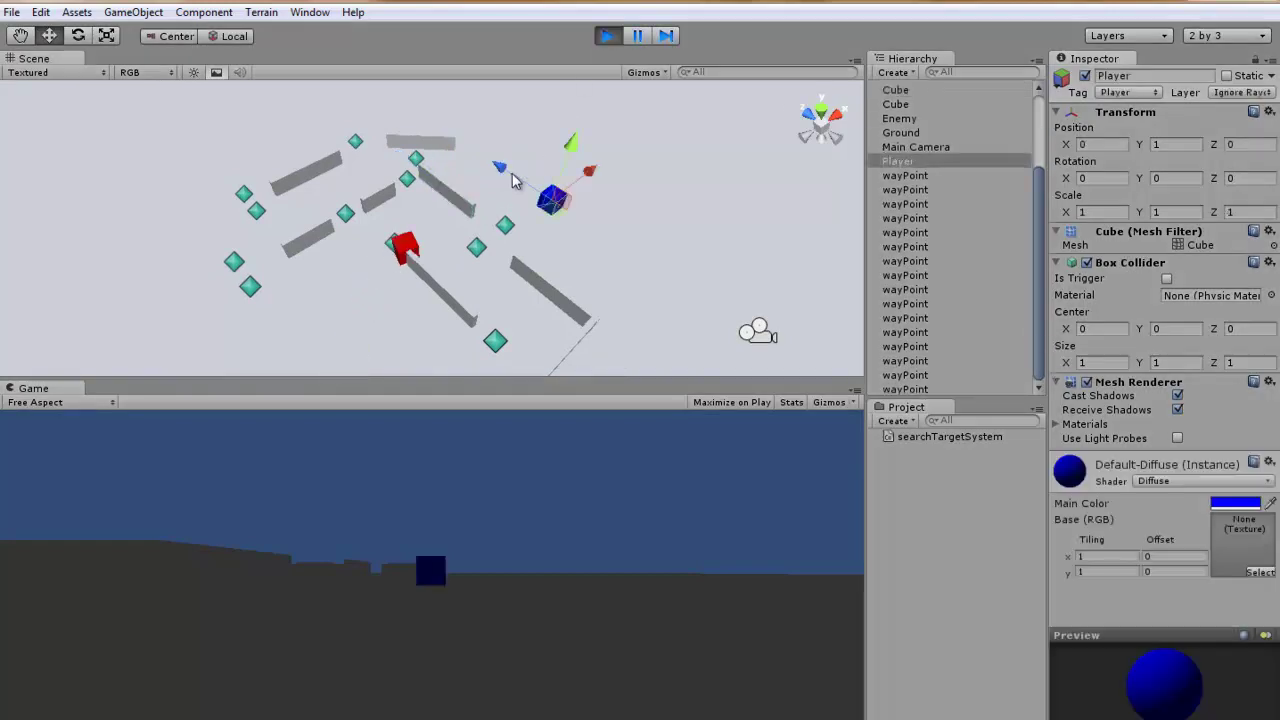
middle_click_drag(511, 180, 352, 182)
middle_click_drag(482, 160, 517, 152)
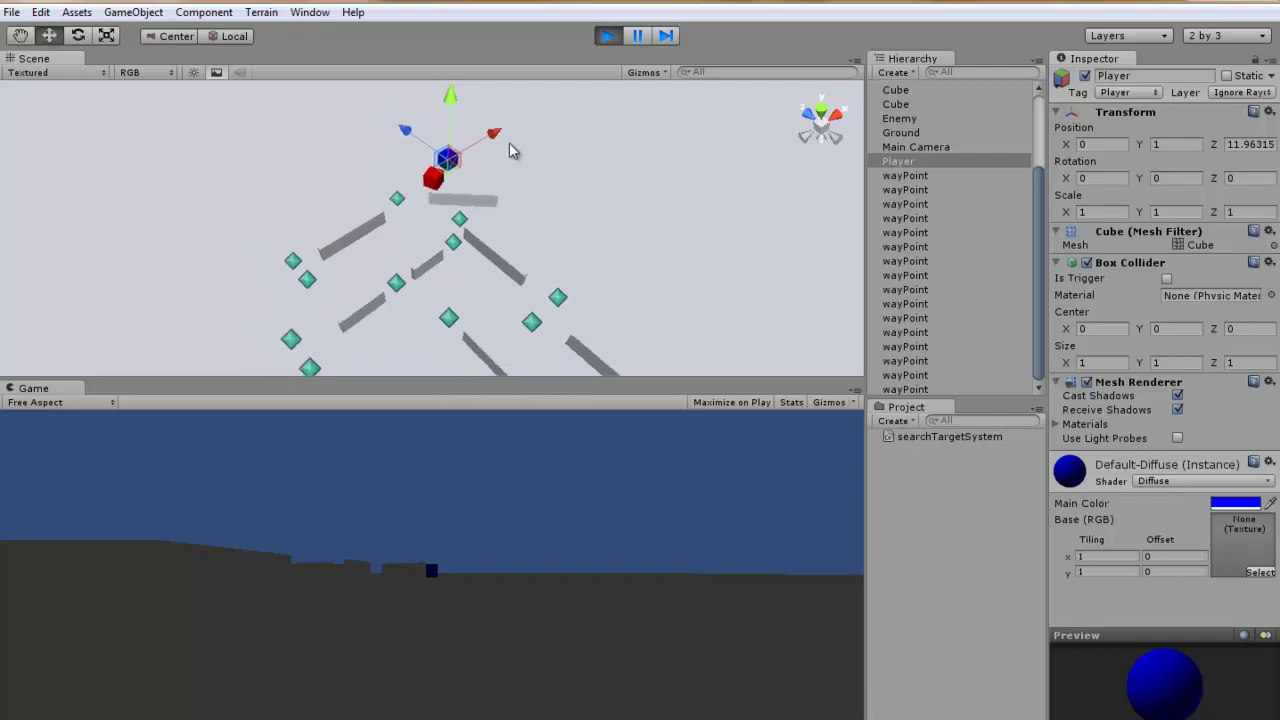
middle_click_drag(293, 278, 382, 224)
middle_click_drag(255, 262, 310, 232)
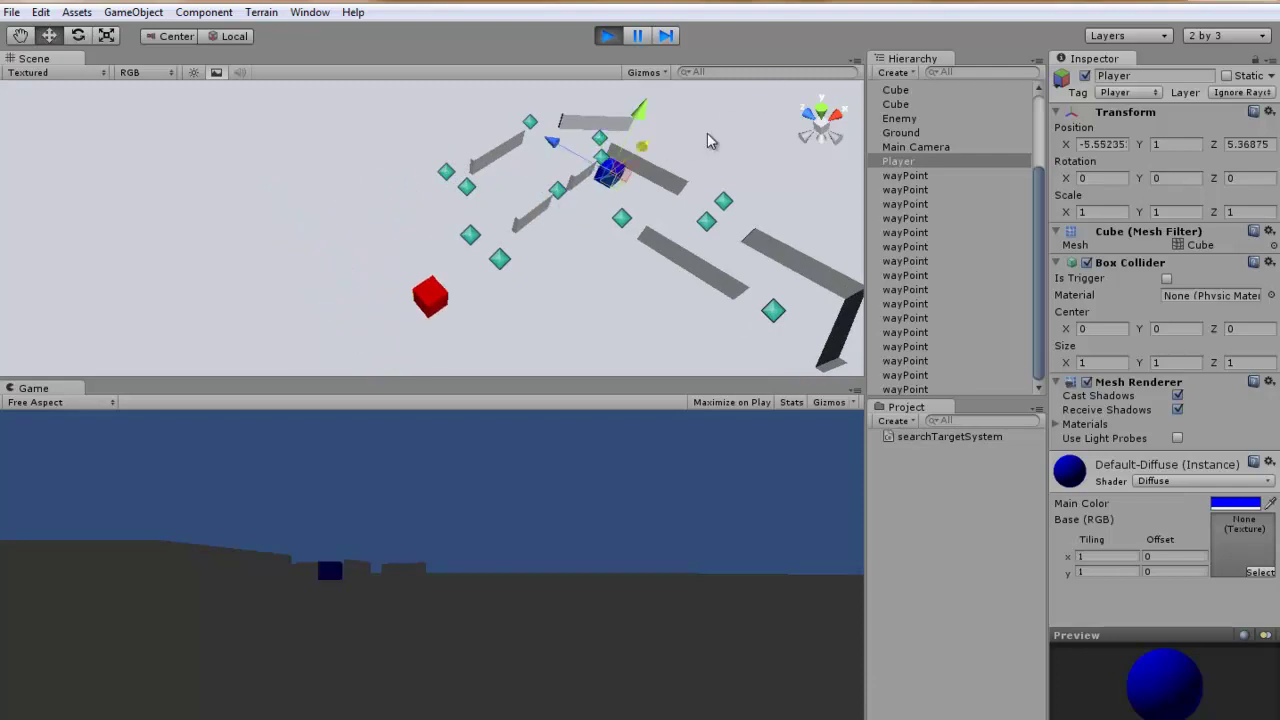
mouse_move(674, 184)
middle_mouse_down()
mouse_move(588, 224)
mouse_move(565, 264)
middle_mouse_up()
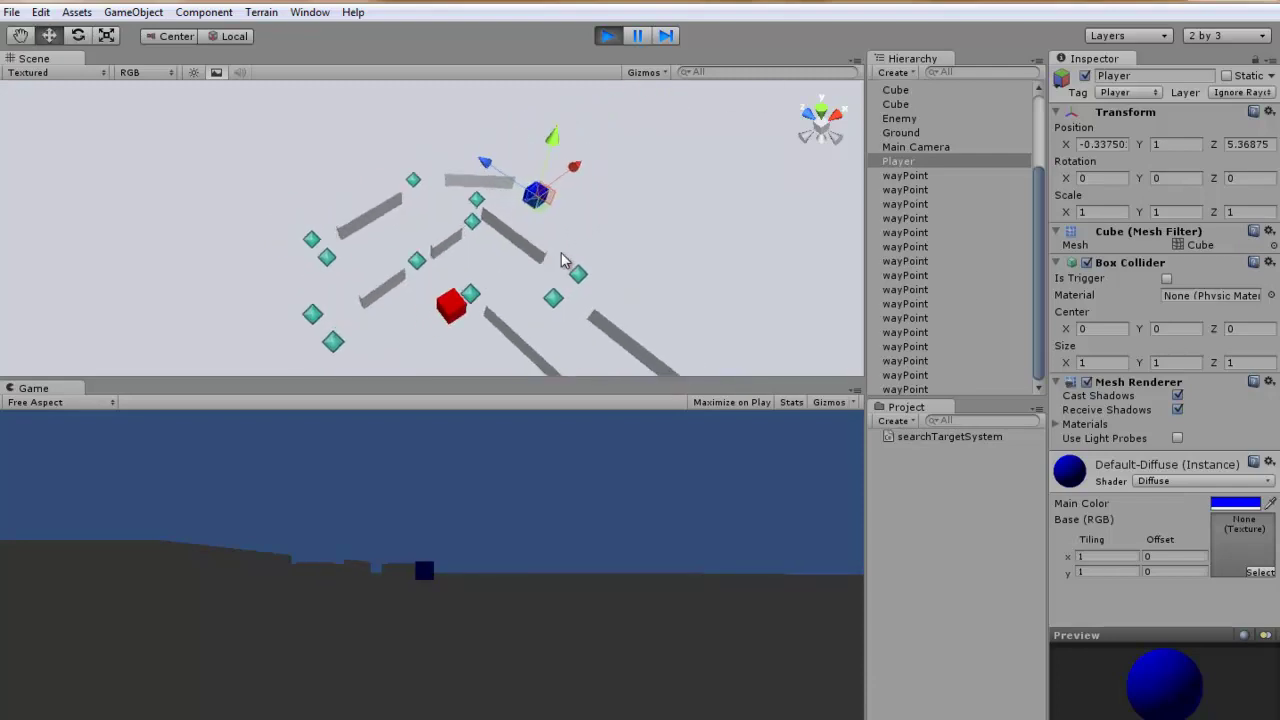
Drag the Player around the maze, left, front and back to the centre, with the Enemy pursuing.
scroll(545, 280, "up", 2)
scroll(510, 288, "up", 2)
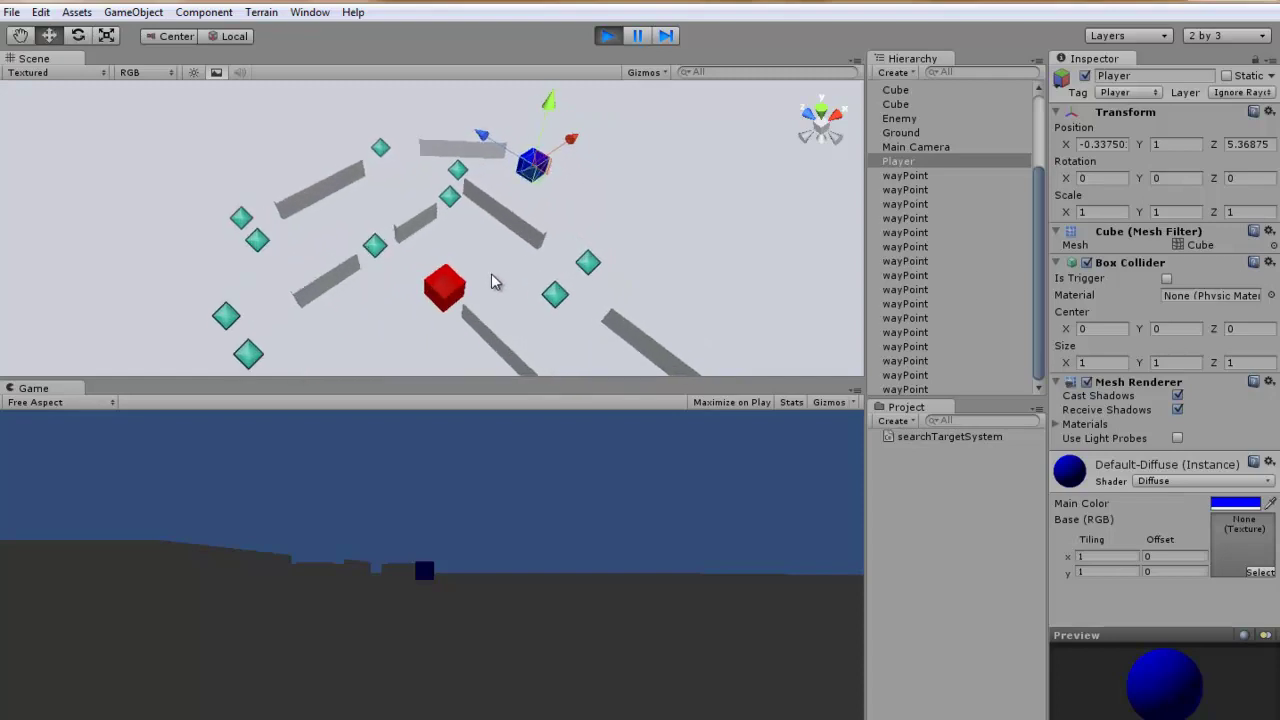
scroll(485, 300, "up", 2)
scroll(471, 300, "up", 1)
scroll(406, 277, "up", 2)
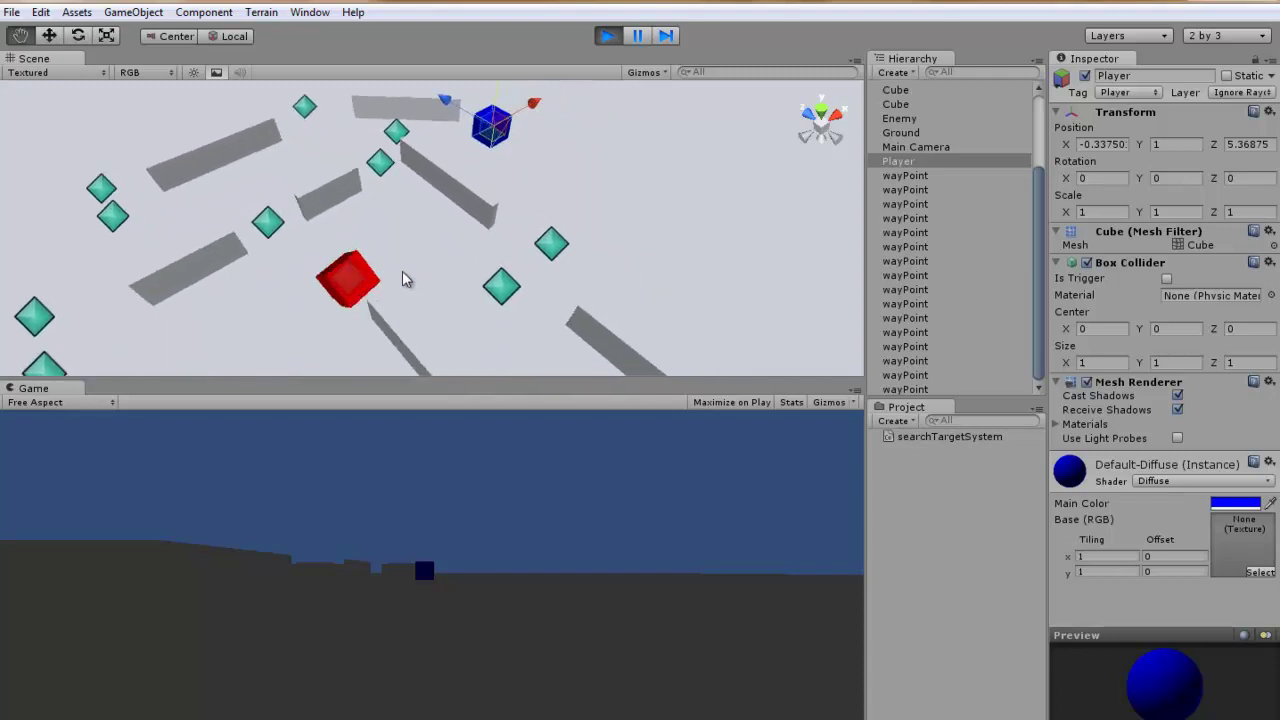
scroll(309, 294, "up", 2)
scroll(329, 288, "up", 2)
scroll(380, 282, "up", 1)
scroll(420, 270, "down", 2)
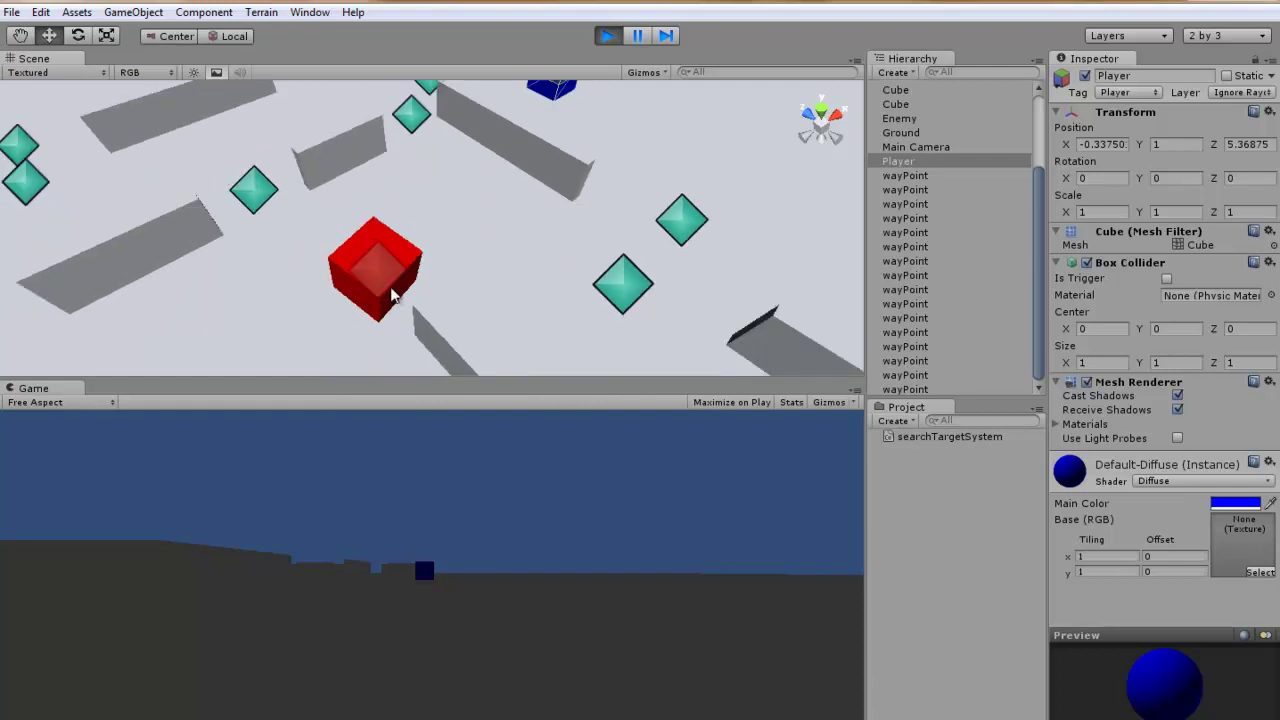
scroll(423, 258, "down", 1)
scroll(470, 256, "down", 2)
mouse_move(510, 256)
middle_mouse_down()
mouse_move(497, 277)
mouse_move(443, 243)
middle_mouse_up()
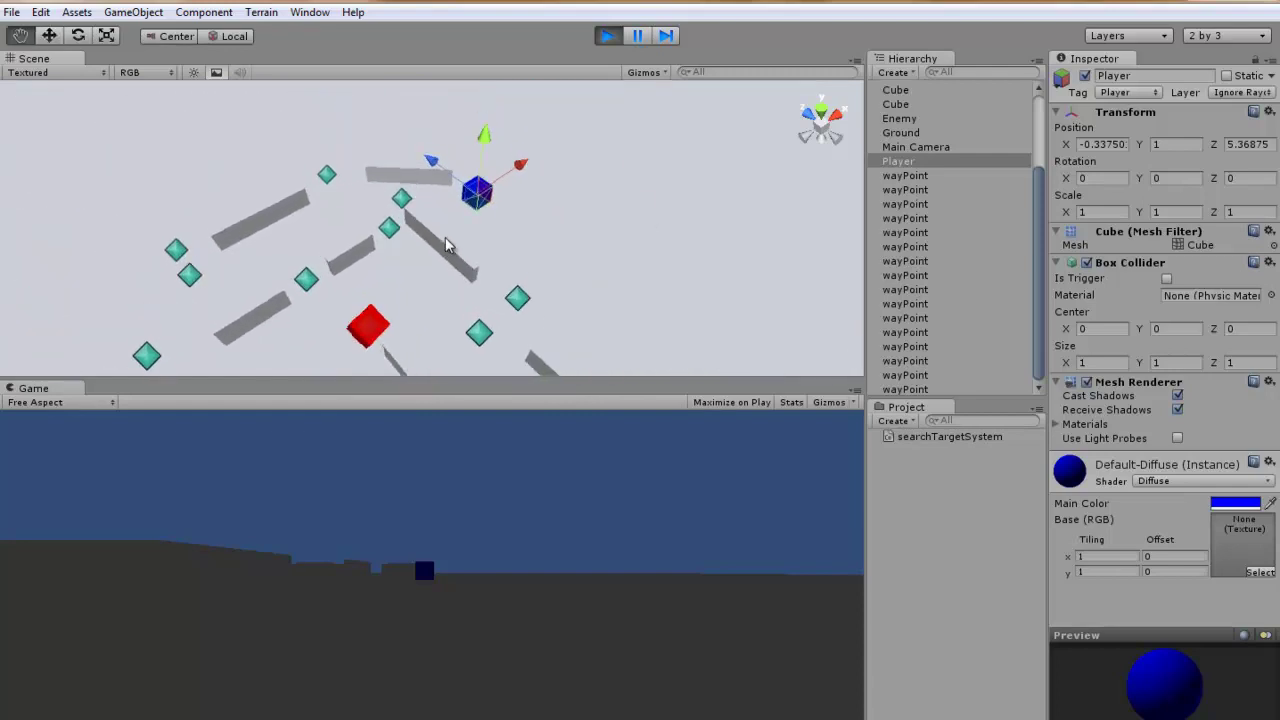
mouse_move(434, 152)
left_mouse_down()
mouse_move(445, 160)
mouse_move(415, 128)
left_mouse_up()
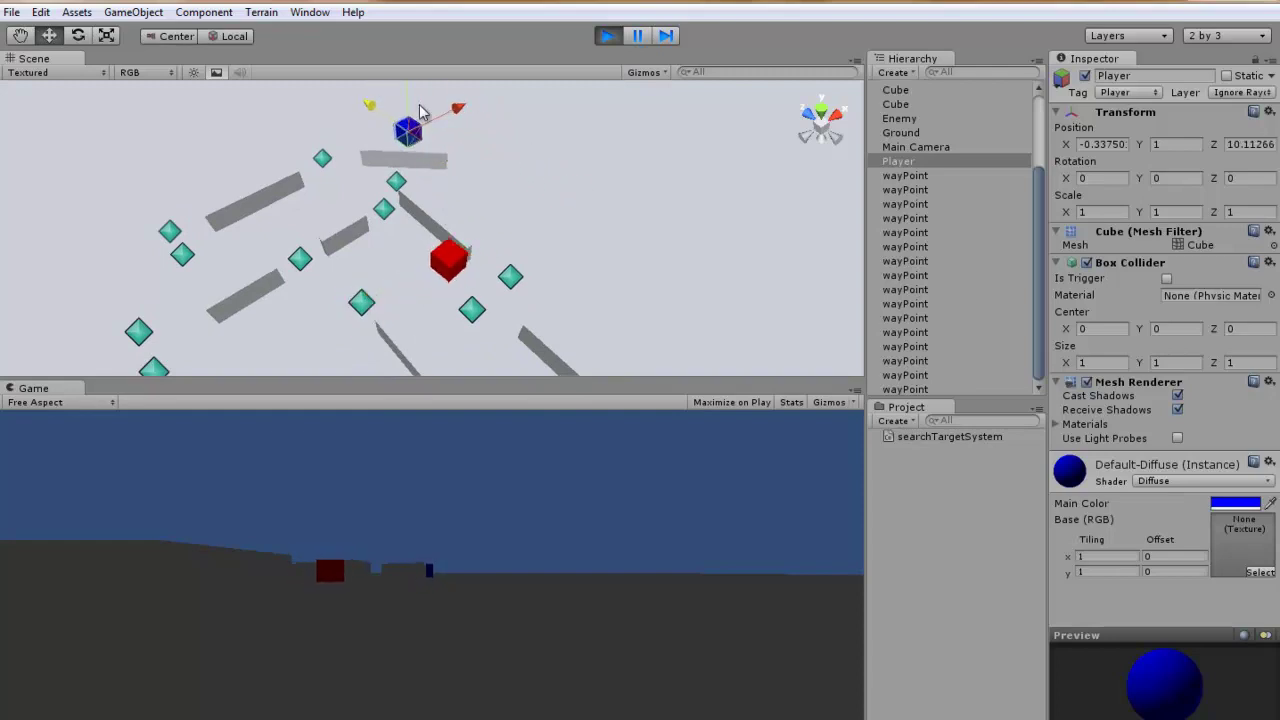
mouse_move(415, 128)
left_mouse_down()
mouse_move(255, 206)
mouse_move(395, 249)
mouse_move(613, 218)
left_mouse_up()
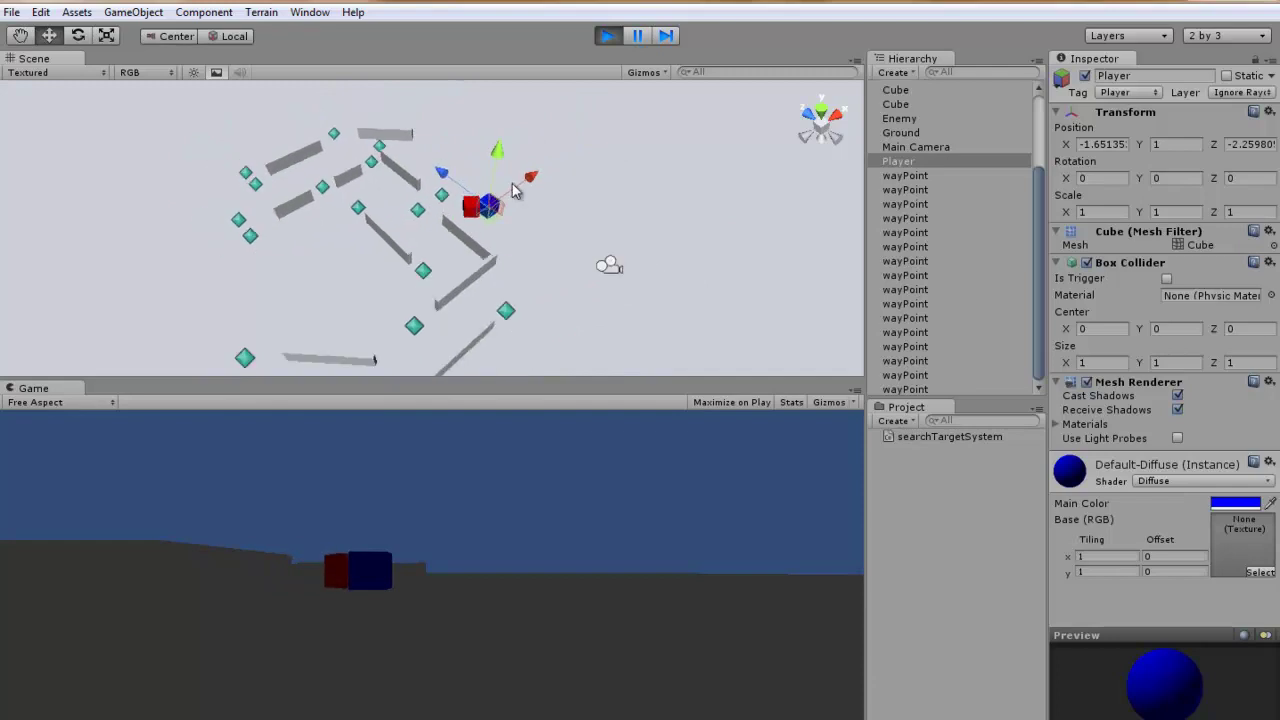
mouse_move(500, 172)
left_mouse_down()
mouse_move(334, 255)
mouse_move(316, 172)
mouse_move(390, 185)
left_mouse_up()
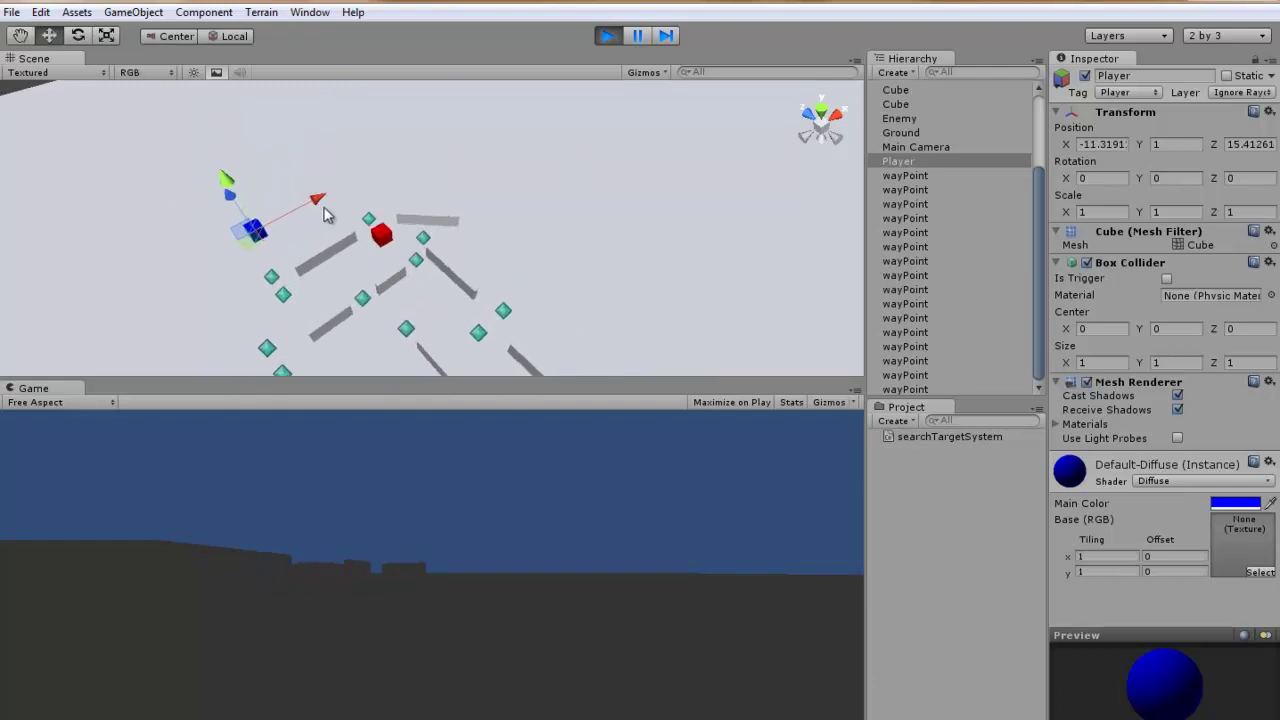
mouse_move(290, 176)
left_mouse_down()
mouse_move(445, 253)
mouse_move(449, 276)
mouse_move(420, 212)
left_mouse_up()
mouse_move(492, 238)
left_mouse_down()
mouse_move(599, 183)
mouse_move(563, 214)
mouse_move(238, 125)
mouse_move(278, 197)
mouse_move(532, 216)
left_mouse_up()
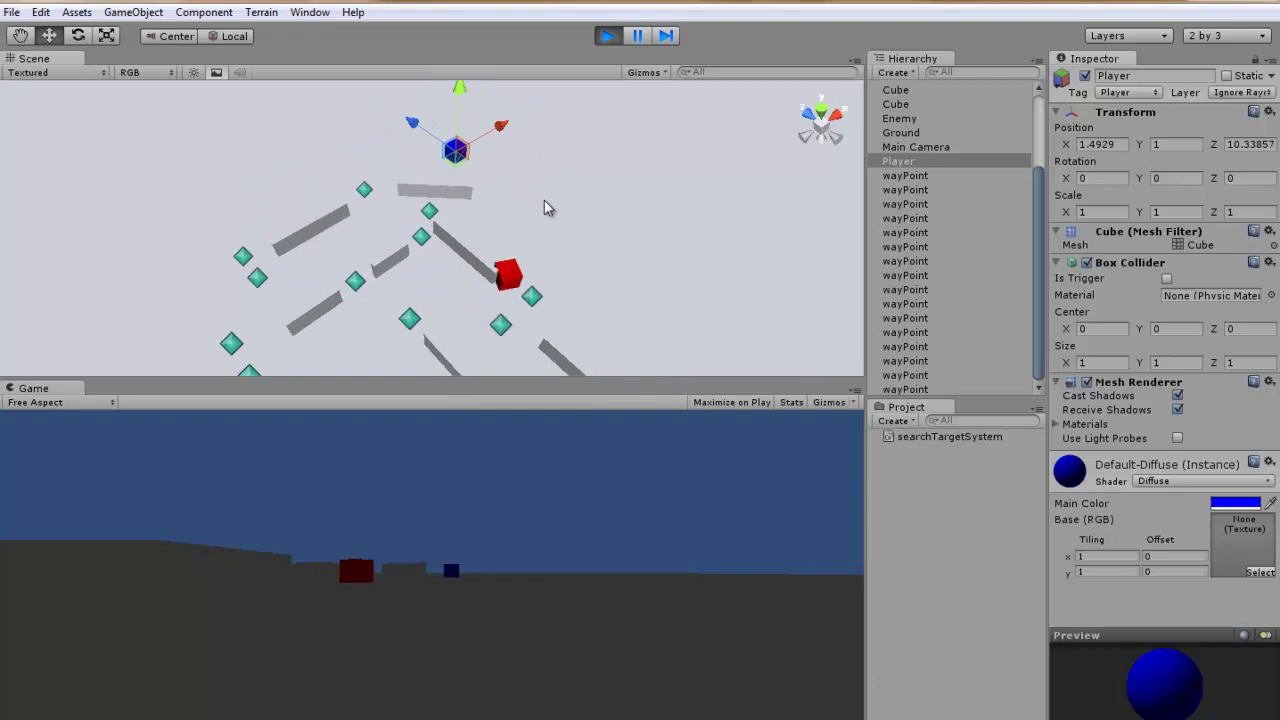
Move the Player left to X -11.4276, Z -5.39214 as the Enemy reaches it, then stop.
middle_click_drag(532, 216, 435, 267)
mouse_move(435, 267)
left_mouse_down("alt")
mouse_move(367, 176)
mouse_move(591, 244)
mouse_move(433, 287)
mouse_move(385, 250)
mouse_move(503, 212)
left_mouse_up("alt")
scroll(400, 252, "up", 1)
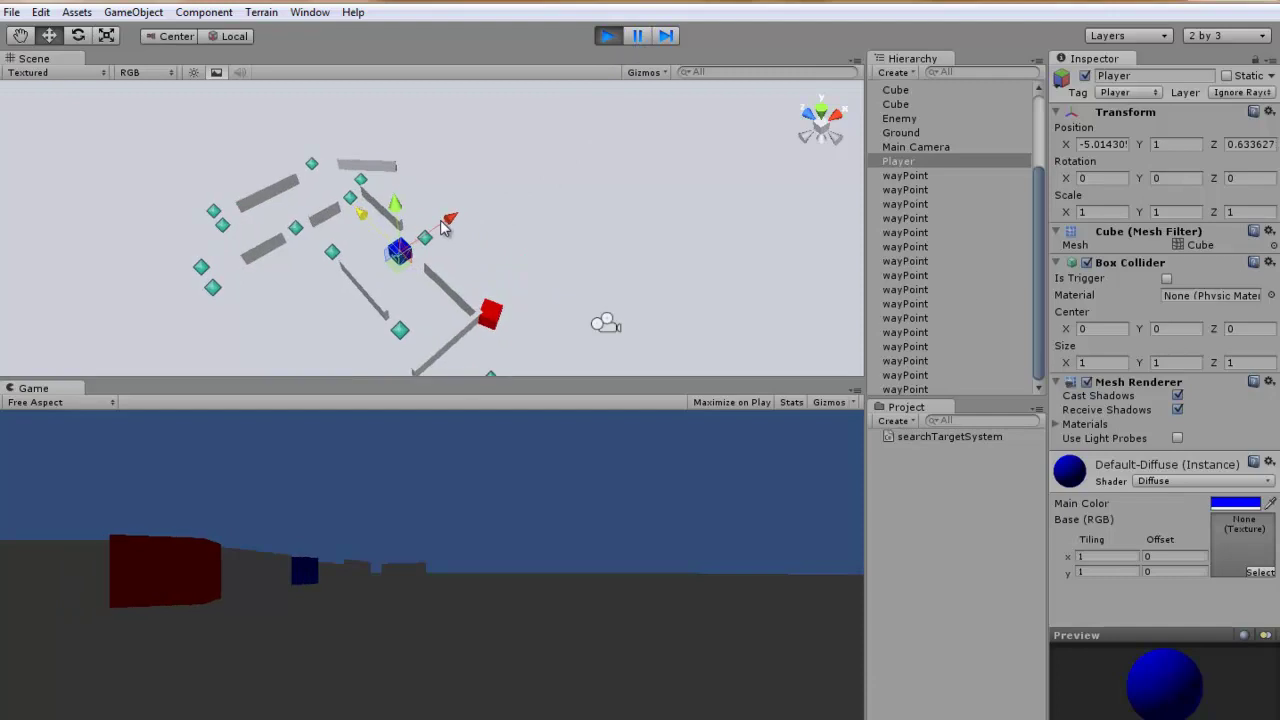
scroll(400, 250, "up", 1)
left_click_drag(446, 228, 336, 298)
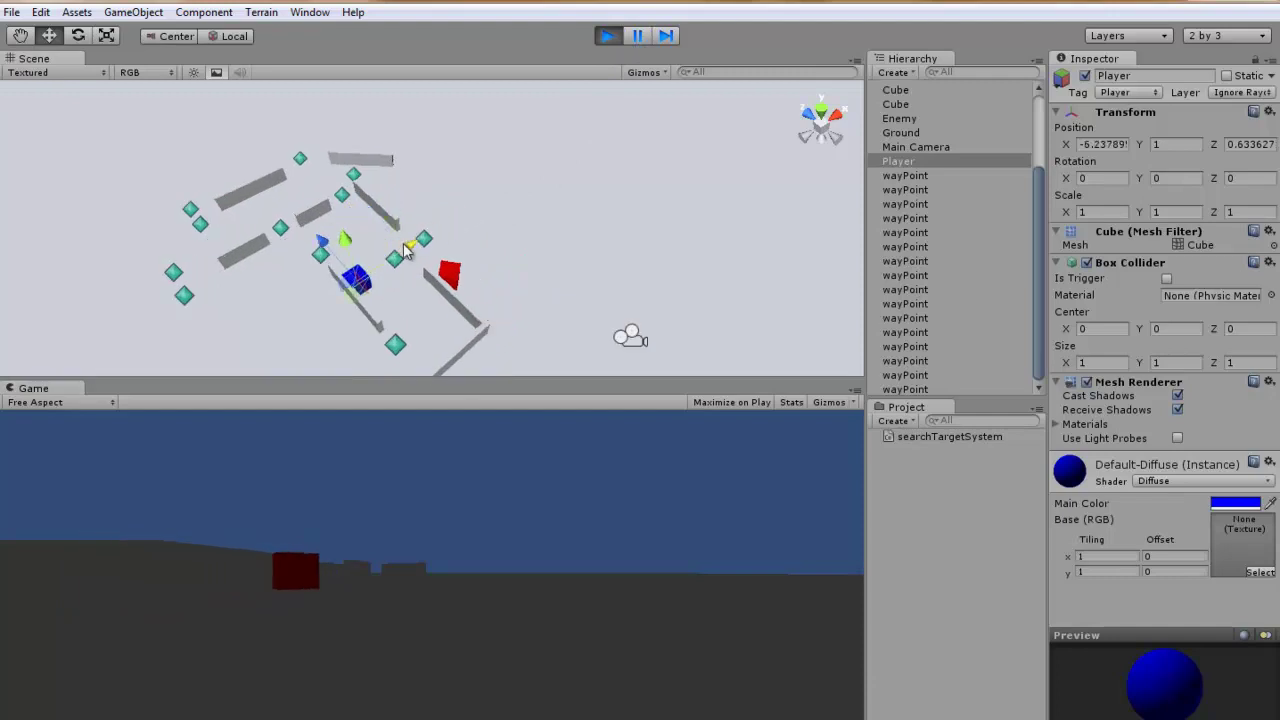
middle_click_drag(336, 298, 392, 273)
left_click_drag(392, 273, 407, 250, "alt")
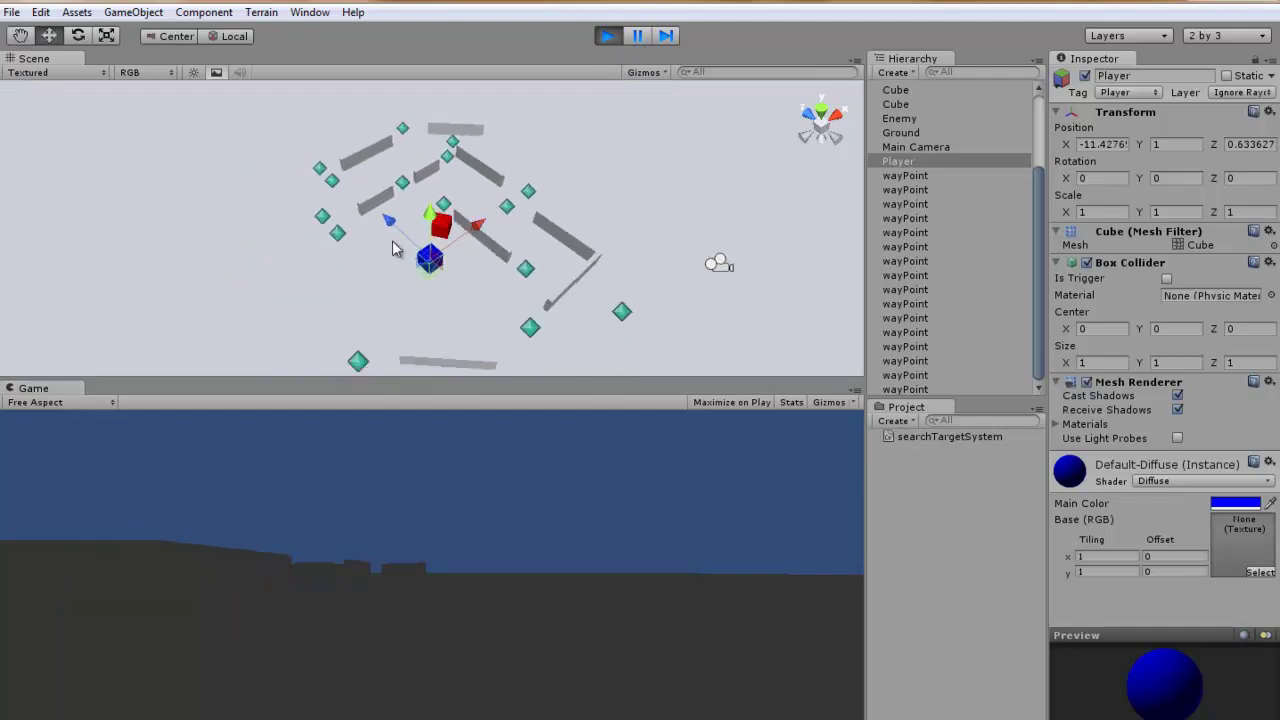
left_click(607, 37)
scroll(504, 210, "up", 1)
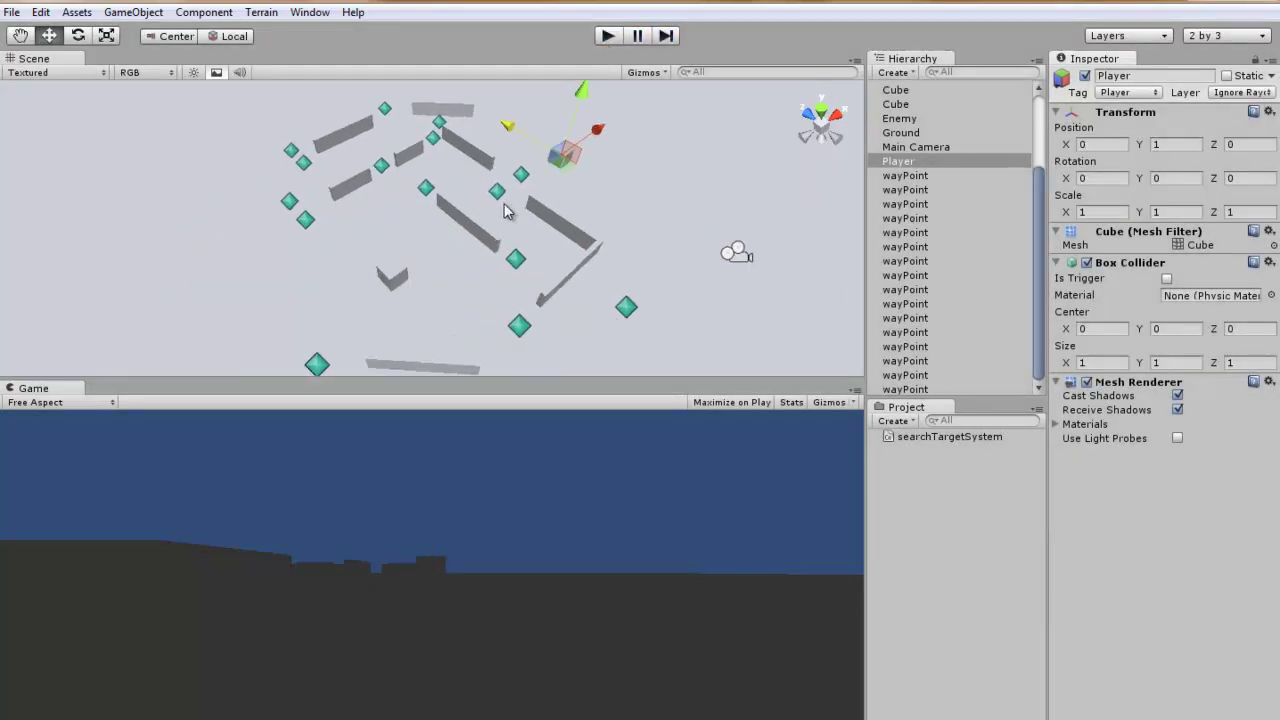
scroll(499, 214, "up", 1)
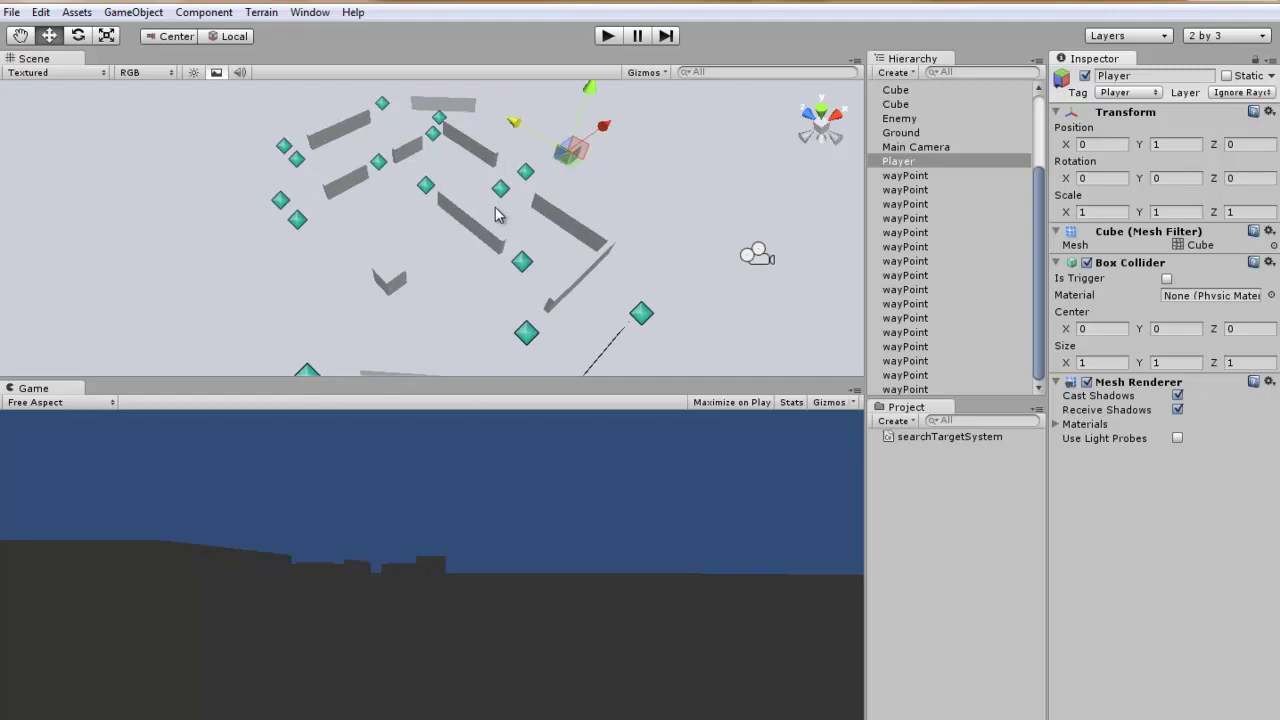
scroll(484, 210, "down", 1)
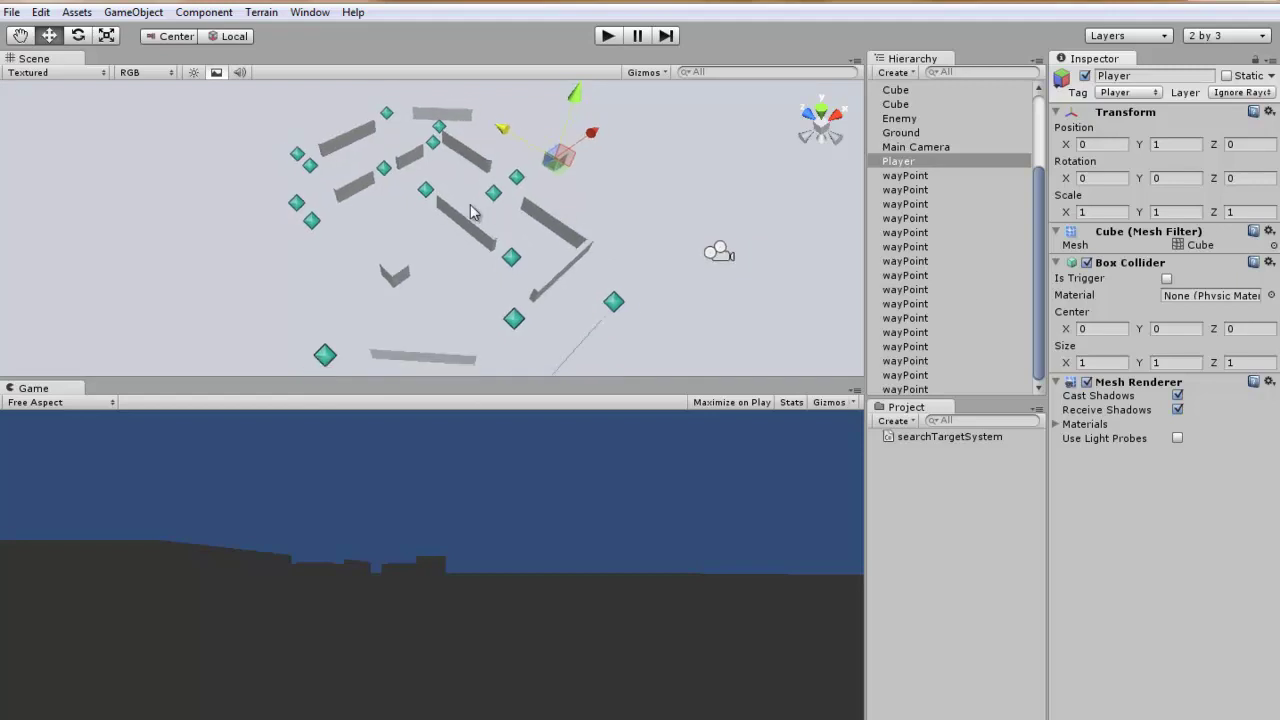
scroll(470, 210, "down", 1)
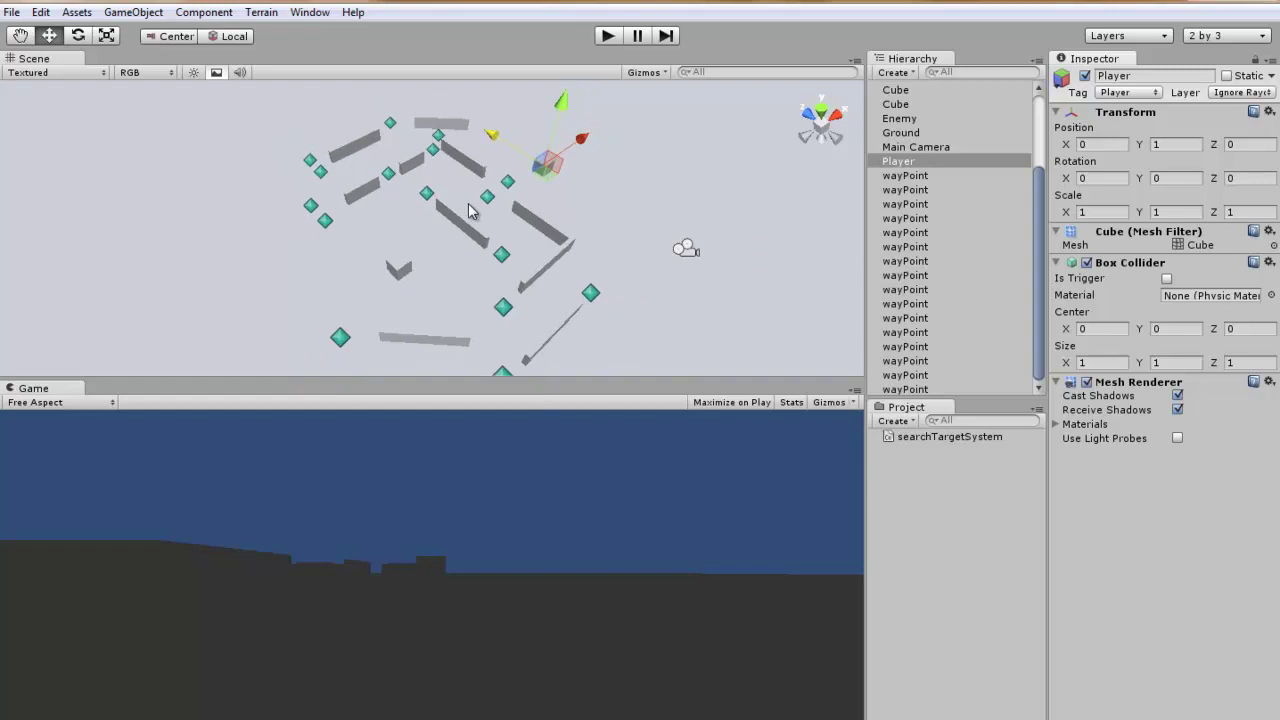